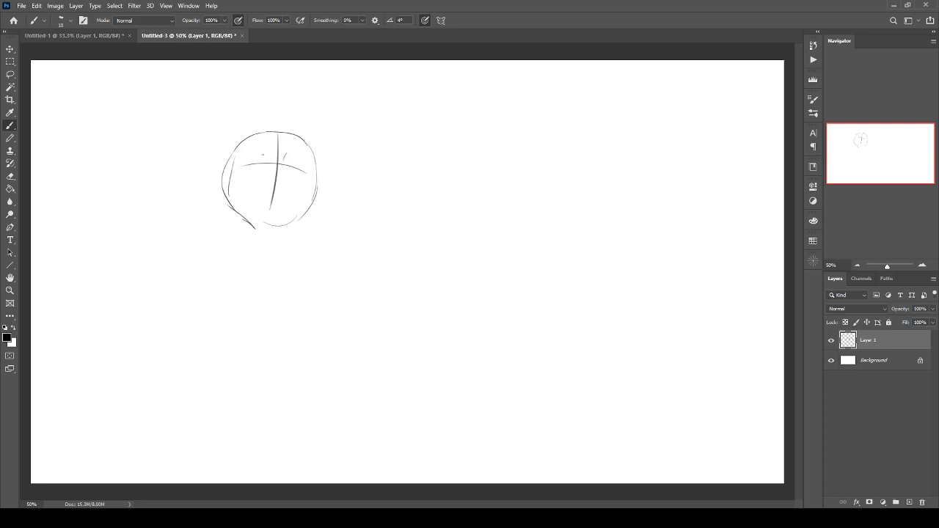
Sketch the muzzle curve inside the head circle and a large pointed ear on each side of the head.
mouse_move(285, 169)
mouse_down()
mouse_move(263, 168)
mouse_move(283, 180)
mouse_move(267, 203)
mouse_up()
mouse_move(303, 138)
mouse_down()
mouse_move(345, 119)
mouse_move(323, 171)
mouse_up()
mouse_move(243, 135)
mouse_down()
mouse_move(205, 101)
mouse_move(212, 139)
mouse_up()
mouse_move(217, 176)
mouse_down()
mouse_move(226, 173)
mouse_move(220, 179)
mouse_up()
mouse_move(220, 109)
mouse_down()
mouse_move(255, 134)
mouse_move(240, 129)
mouse_up()
mouse_move(204, 100)
mouse_down()
mouse_move(205, 150)
mouse_move(222, 180)
mouse_up()
mouse_move(197, 90)
mouse_down()
mouse_move(237, 135)
mouse_move(223, 126)
mouse_up()
mouse_move(347, 121)
mouse_down()
mouse_move(315, 155)
mouse_move(346, 122)
mouse_move(323, 181)
mouse_up()
drag(312, 181, 324, 183)
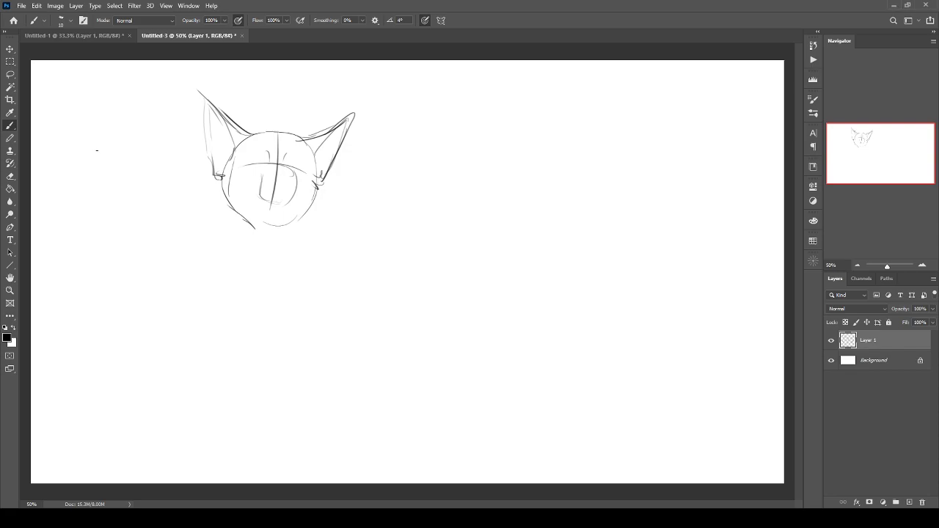
Add cheek fur strokes along both sides of the face and a small nose above the muzzle.
drag(312, 182, 322, 203)
drag(224, 175, 221, 203)
drag(280, 183, 288, 177)
drag(272, 174, 289, 177)
Draw two narrowed cat eyes with brow creases on either side of the face's centre line.
key(ctrl+plus)
drag(227, 205, 391, 312)
mouse_move(405, 234)
mouse_down()
mouse_move(418, 252)
mouse_move(408, 228)
mouse_move(440, 250)
mouse_move(437, 239)
mouse_move(408, 233)
mouse_up()
mouse_move(417, 228)
mouse_down()
mouse_move(401, 241)
mouse_move(418, 229)
mouse_up()
drag(418, 224, 436, 241)
mouse_move(380, 219)
mouse_down()
mouse_move(342, 236)
mouse_move(377, 248)
mouse_up()
Select the eye on the face's right side with the Lasso and adjust its shape and placement with Free Transform.
key(l)
mouse_move(432, 229)
mouse_down()
mouse_move(403, 240)
mouse_move(438, 234)
mouse_up()
key(ctrl+t)
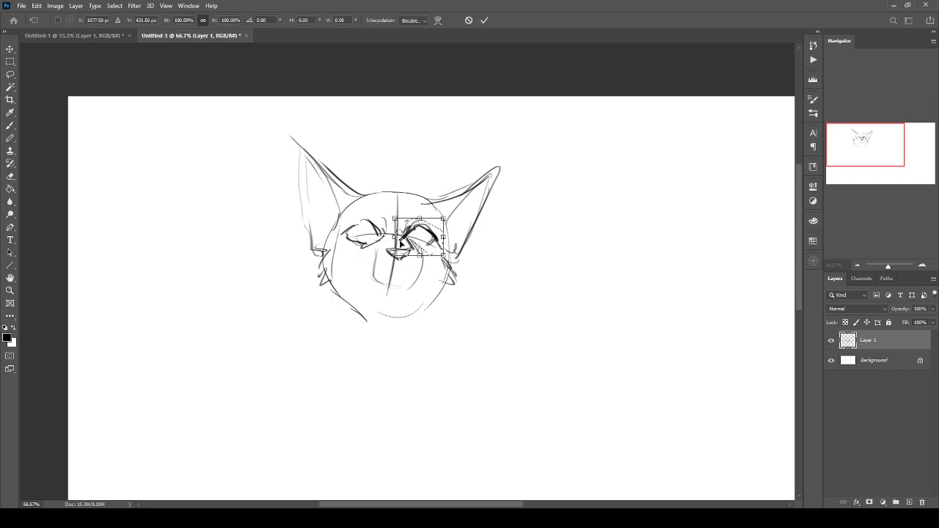
key(Return)
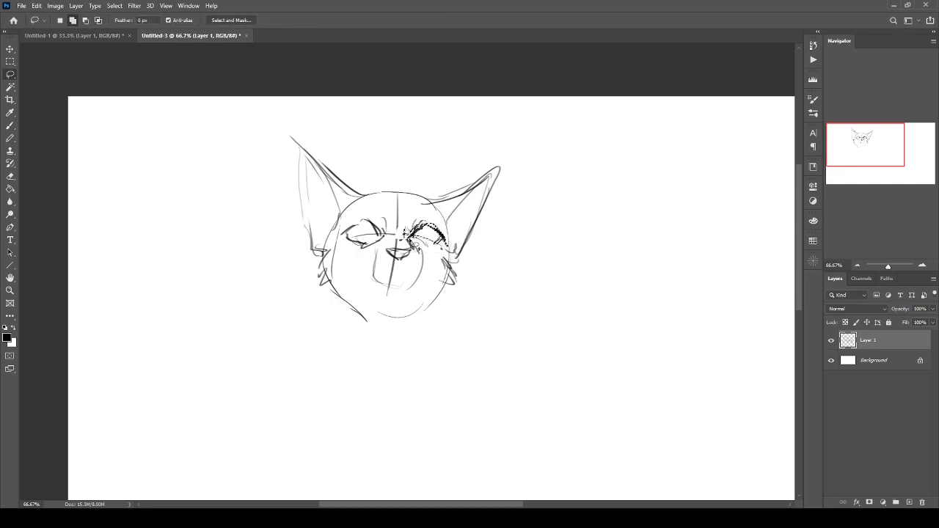
Sketch both sides of the neck below the jaw, with thick fur strokes behind the right cheek.
key(ctrl+minus)
key(b)
drag(315, 200, 305, 214)
mouse_move(231, 197)
mouse_down()
mouse_move(228, 219)
mouse_move(257, 267)
mouse_up()
drag(242, 221, 281, 282)
drag(332, 229, 343, 252)
drag(314, 196, 335, 226)
mouse_move(316, 201)
mouse_down()
mouse_move(308, 214)
mouse_move(331, 223)
mouse_up()
Draw the sloping back from the neck down to the rump and rough in the top of the haunch.
mouse_move(312, 208)
mouse_down()
mouse_move(350, 233)
mouse_move(373, 276)
mouse_up()
mouse_move(339, 219)
mouse_down()
mouse_move(372, 275)
mouse_move(442, 328)
mouse_up()
drag(372, 251, 441, 312)
drag(390, 270, 468, 346)
drag(402, 301, 463, 323)
drag(462, 324, 383, 352)
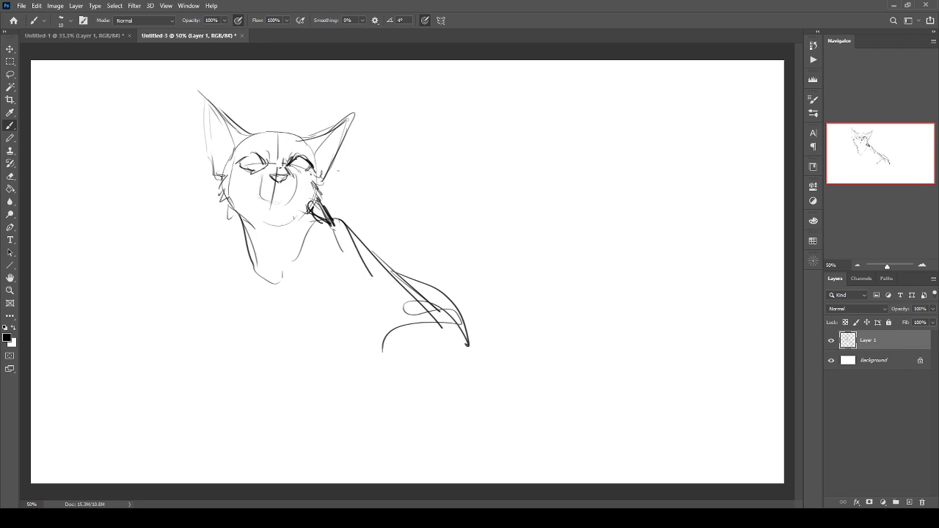
Sketch the chest contour beneath the neck and the curve of the near shoulder.
mouse_move(280, 258)
mouse_down()
mouse_move(266, 294)
mouse_move(270, 323)
mouse_up()
drag(254, 267, 276, 330)
drag(283, 270, 269, 318)
mouse_move(313, 227)
mouse_down()
mouse_move(350, 251)
mouse_move(353, 241)
mouse_up()
drag(319, 220, 286, 291)
Draw the upper part of the near front leg running down from the shoulder past the elbow.
drag(288, 288, 304, 337)
drag(350, 242, 354, 330)
drag(357, 260, 334, 359)
drag(350, 316, 323, 376)
mouse_move(366, 269)
mouse_down()
mouse_move(321, 380)
mouse_move(329, 326)
mouse_up()
drag(294, 295, 304, 377)
drag(308, 330, 309, 399)
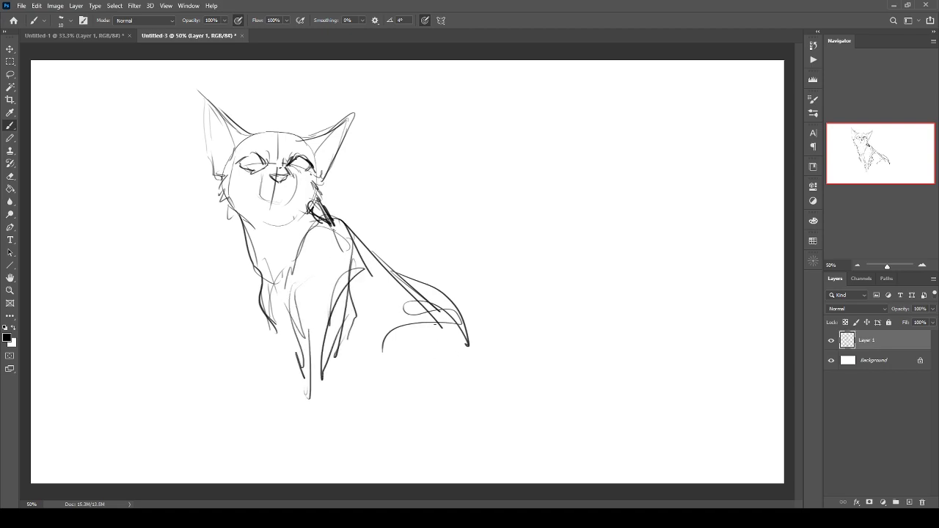
Mark the tail base behind the rump and extend both front legs down toward the ground.
drag(463, 353, 477, 373)
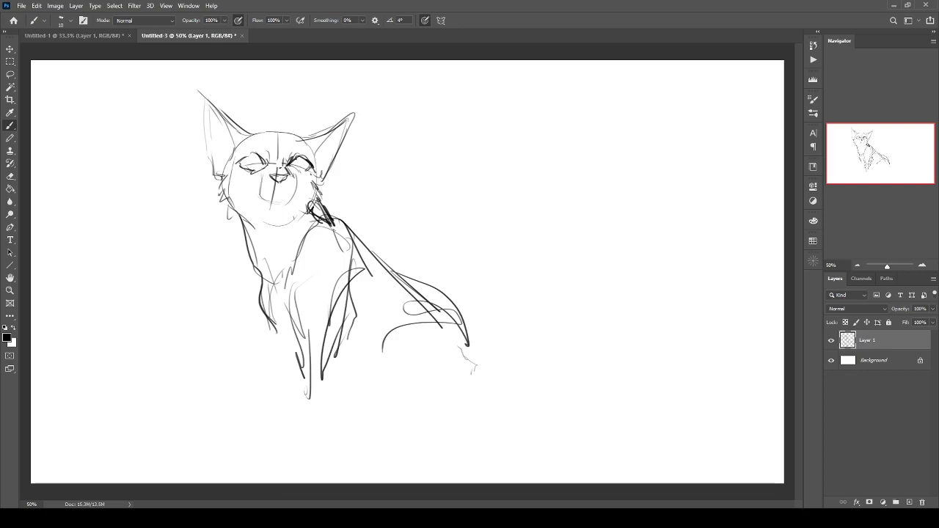
mouse_move(284, 317)
mouse_down()
mouse_move(296, 406)
mouse_move(280, 353)
mouse_up()
drag(276, 323, 270, 380)
drag(265, 304, 264, 415)
drag(316, 339, 272, 426)
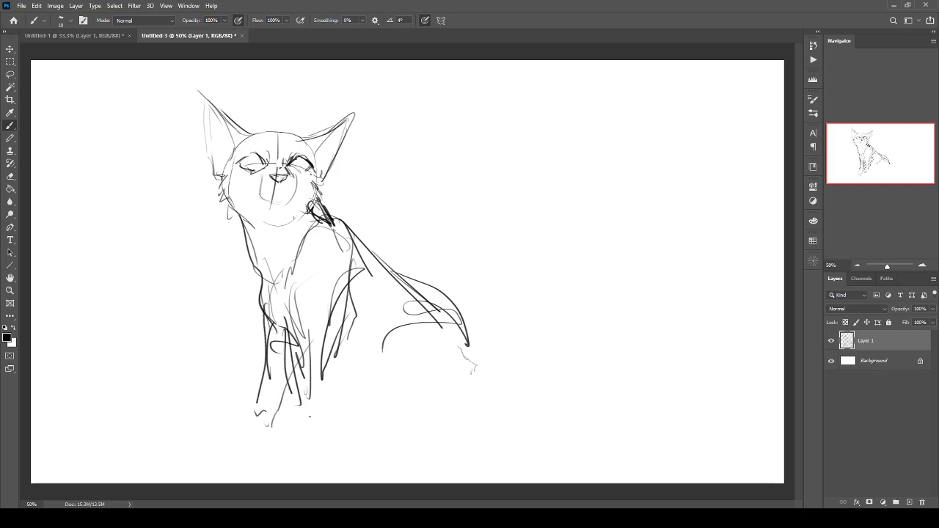
Sketch both front paws with toes and finish the back of the near ankle.
mouse_move(264, 376)
mouse_down()
mouse_move(225, 432)
mouse_move(271, 440)
mouse_move(249, 441)
mouse_move(262, 440)
mouse_up()
mouse_move(247, 415)
mouse_down()
mouse_move(232, 441)
mouse_move(314, 426)
mouse_move(284, 417)
mouse_up()
mouse_move(283, 417)
mouse_down()
mouse_move(315, 420)
mouse_move(326, 445)
mouse_up()
drag(326, 444, 291, 443)
drag(332, 380, 325, 430)
drag(322, 411, 323, 420)
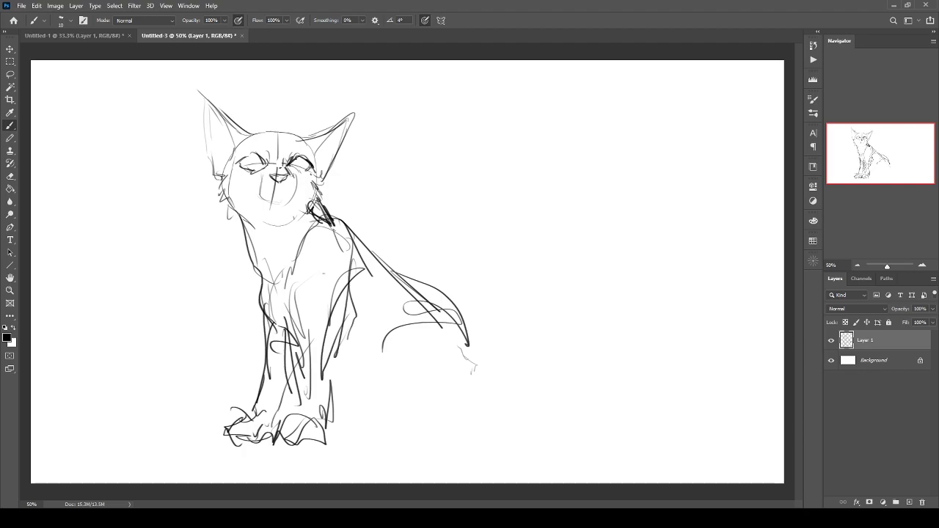
Lasso the cat's ear on the left side of the head and rotate it lower with Free Transform.
key(l)
mouse_move(216, 76)
mouse_down()
mouse_move(254, 117)
mouse_move(183, 82)
mouse_move(191, 79)
mouse_up()
key(ctrl+t)
drag(134, 143, 199, 178)
key(Return)
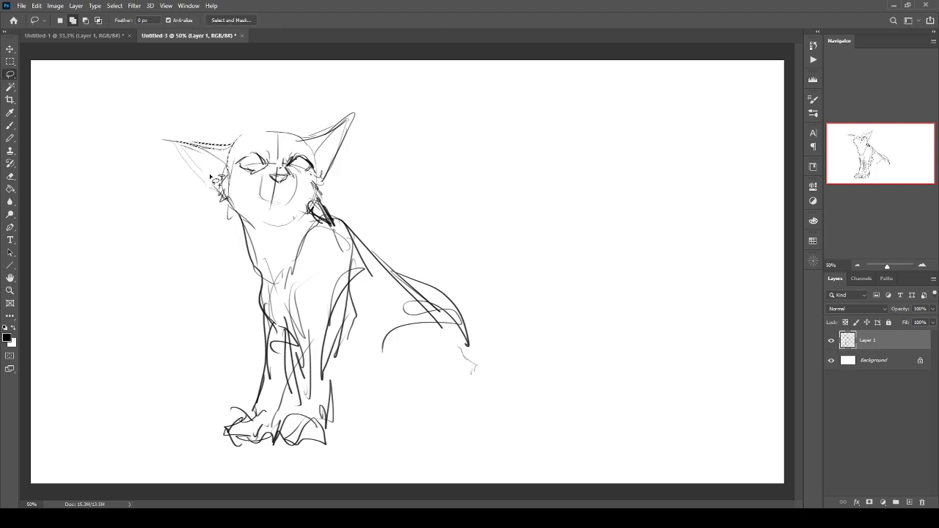
Sketch a peaked cap on the head, with its band, rounded crown and visor extending over the lowered ear.
key(b)
mouse_move(221, 147)
mouse_down()
mouse_move(303, 132)
mouse_move(201, 153)
mouse_up()
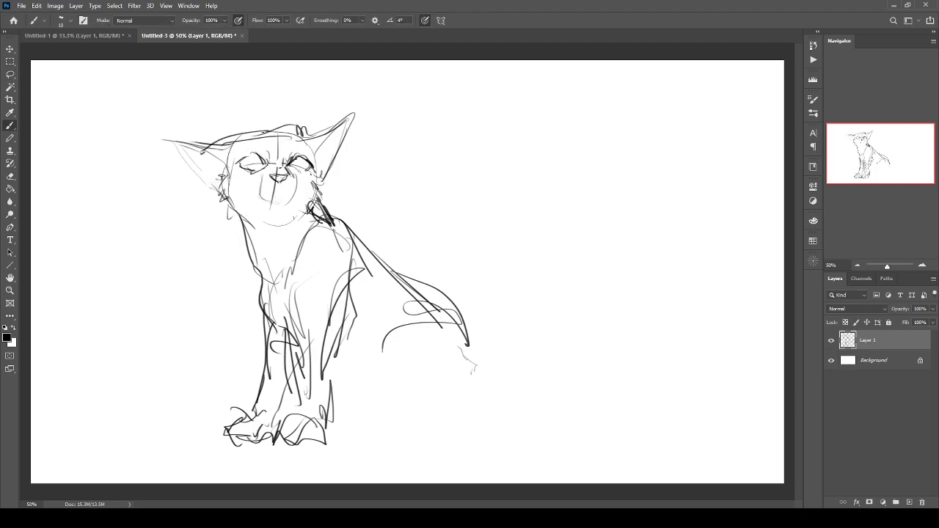
mouse_move(314, 137)
mouse_down()
mouse_move(315, 122)
mouse_move(213, 102)
mouse_move(192, 169)
mouse_move(239, 147)
mouse_move(168, 134)
mouse_move(214, 112)
mouse_up()
mouse_move(184, 127)
mouse_down()
mouse_move(248, 104)
mouse_move(183, 148)
mouse_up()
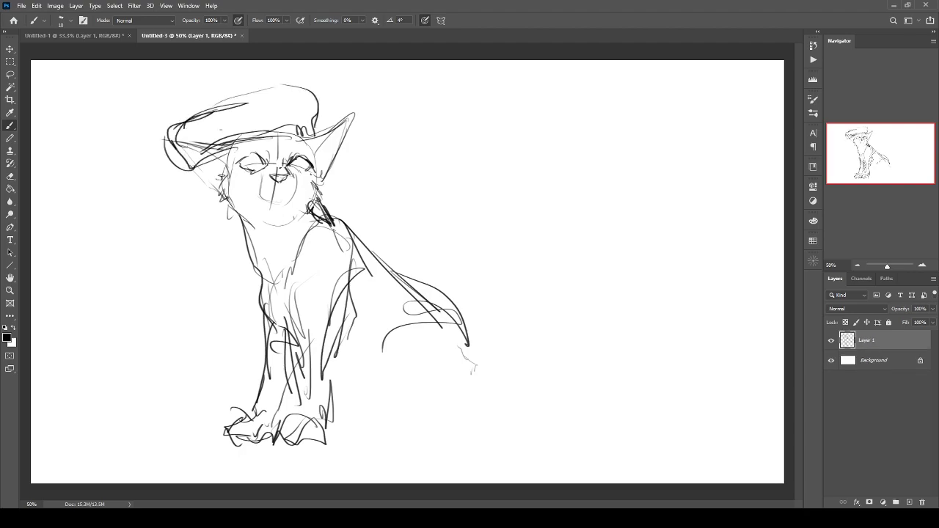
mouse_move(294, 88)
mouse_down()
mouse_move(184, 91)
mouse_move(173, 147)
mouse_up()
Draw a long curved tail line sweeping out from the rump along the ground.
drag(445, 342, 471, 364)
mouse_move(470, 366)
mouse_down()
mouse_move(534, 402)
mouse_move(569, 384)
mouse_up()
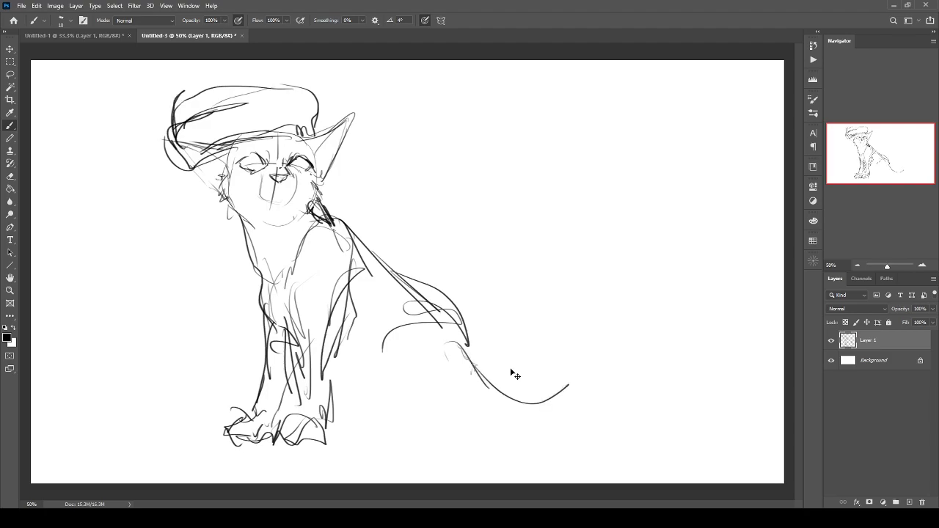
key(ctrl+minus)
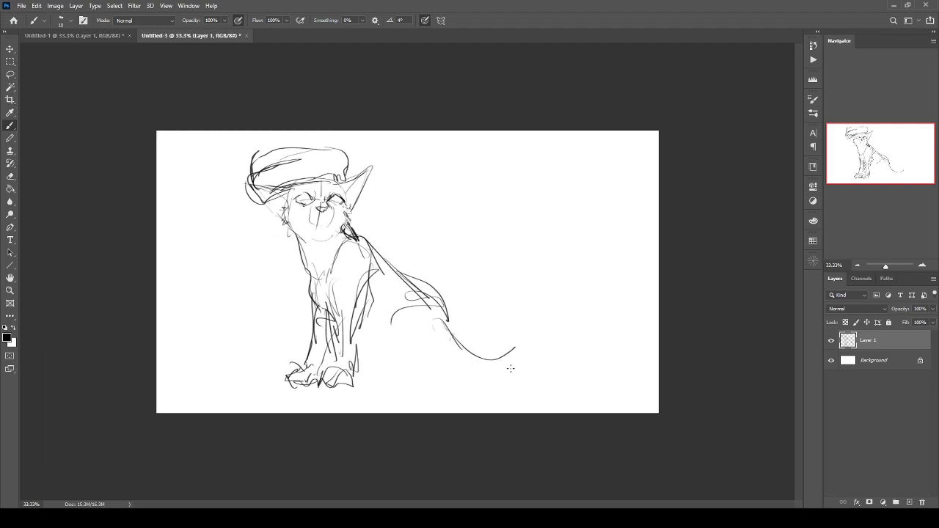
key(ctrl+minus)
key(ctrl+plus)
Sketch the folded hind leg with its thigh, knee and long hind foot resting on the ground.
drag(431, 296, 463, 346)
mouse_move(454, 336)
mouse_down()
mouse_move(434, 356)
mouse_move(451, 375)
mouse_move(405, 363)
mouse_move(380, 370)
mouse_up()
mouse_move(450, 380)
mouse_down()
mouse_move(375, 385)
mouse_move(433, 381)
mouse_up()
drag(360, 315, 389, 348)
mouse_move(382, 324)
mouse_down()
mouse_move(399, 375)
mouse_move(230, 259)
mouse_up()
key(ctrl+plus)
key(ctrl+plus)
drag(256, 342, 200, 331)
drag(192, 360, 242, 373)
Outline a long bushy tail extending to the canvas edge, with a curved tip and jagged fur tufts.
mouse_move(469, 349)
mouse_down()
mouse_move(199, 370)
mouse_move(184, 385)
mouse_up()
mouse_move(288, 346)
mouse_down()
mouse_move(196, 373)
mouse_move(447, 303)
mouse_up()
drag(402, 283, 495, 325)
drag(425, 303, 493, 323)
drag(456, 323, 387, 360)
mouse_move(396, 367)
mouse_down()
mouse_move(255, 415)
mouse_move(119, 384)
mouse_up()
drag(129, 401, 145, 408)
drag(88, 388, 131, 401)
drag(99, 380, 112, 390)
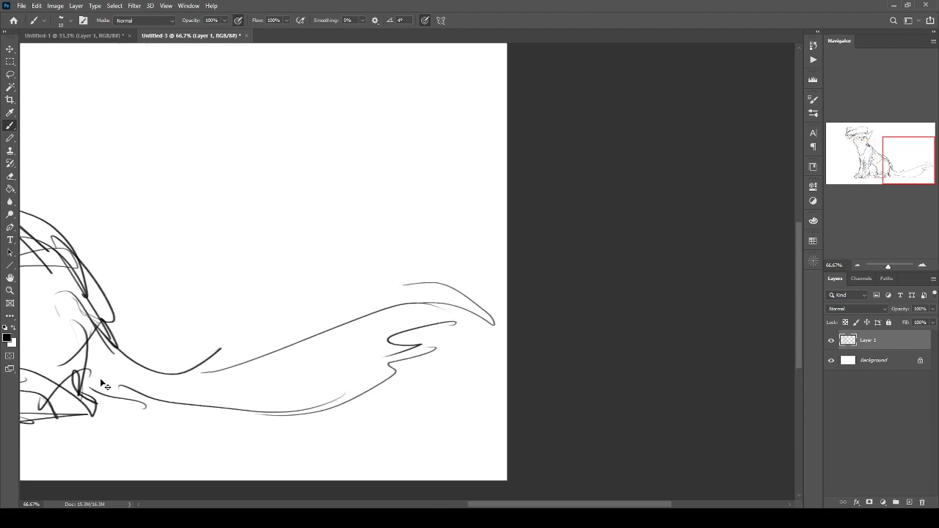
Examine the overall proportions of the seated cat sketch at several zoom levels.
key(ctrl+minus)
key(ctrl+minus)
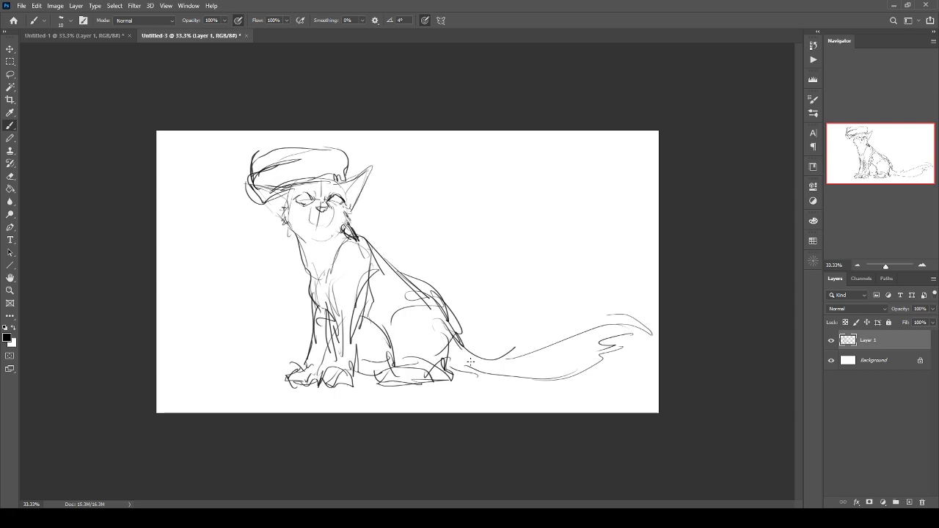
key(ctrl+minus)
key(ctrl+plus)
key(ctrl+plus)
key(ctrl+plus)
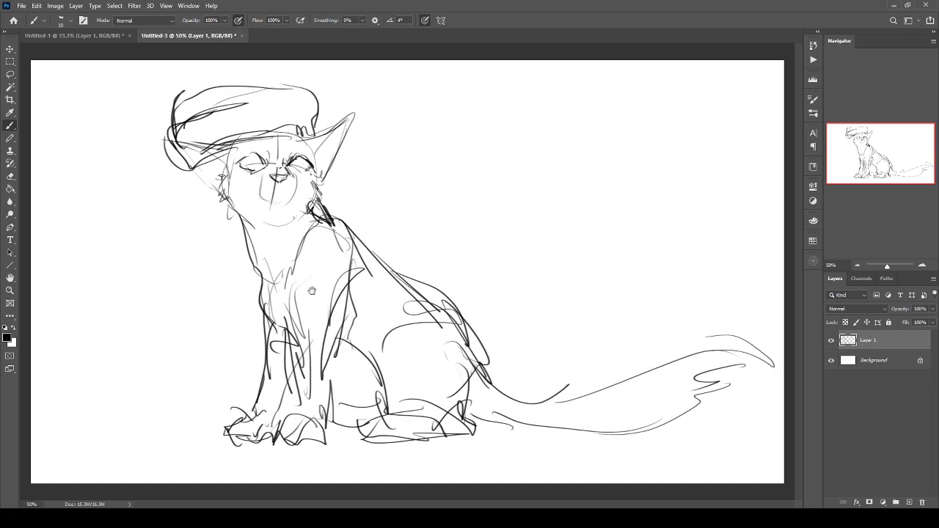
key(ctrl+minus)
key(ctrl+plus)
Paste the cat sketch into the Untitled-1 document, scale it to 142.43% and reposition it to fill the canvas.
key(ctrl+Tab)
key(ctrl+v)
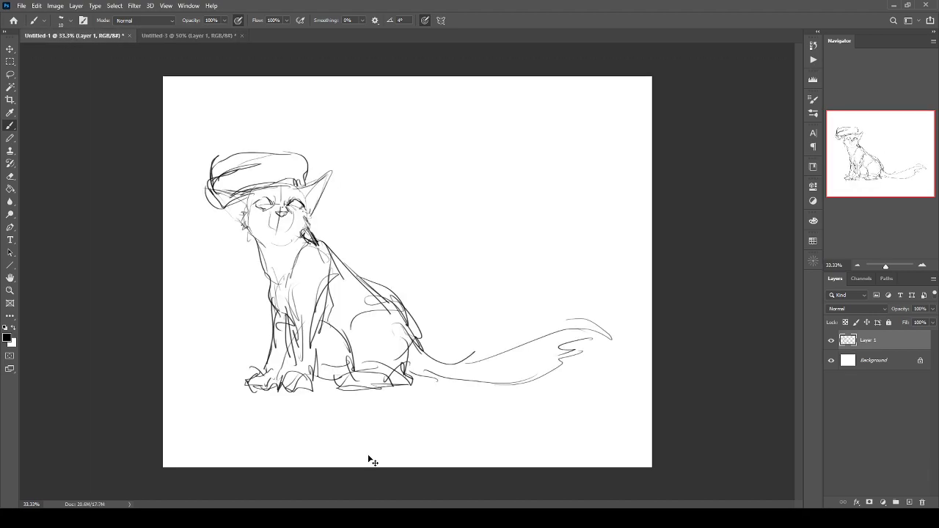
key(ctrl+t)
mouse_move(204, 152)
mouse_down()
mouse_move(166, 111)
mouse_move(46, 59)
mouse_up()
mouse_move(235, 235)
mouse_down()
mouse_move(349, 272)
mouse_move(366, 292)
mouse_up()
drag(179, 113, 160, 101)
drag(231, 168, 248, 163)
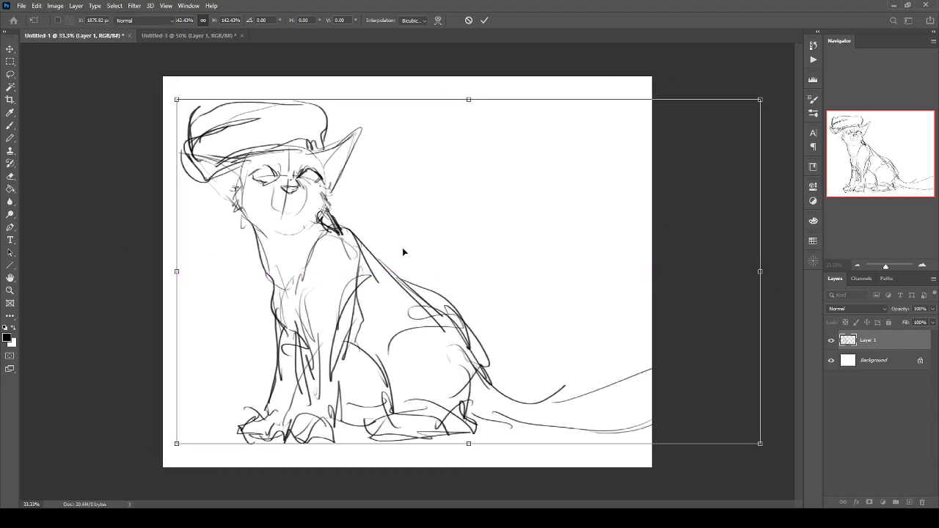
key(Return)
Sketch a new tail that curls upward from the rump and ends in a rounded tip inside the canvas.
key(b)
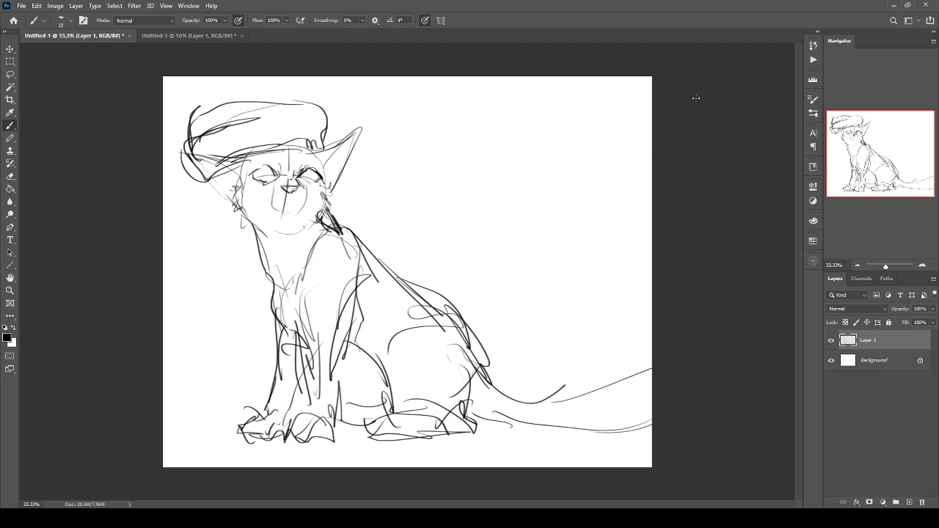
key(ctrl+Tab)
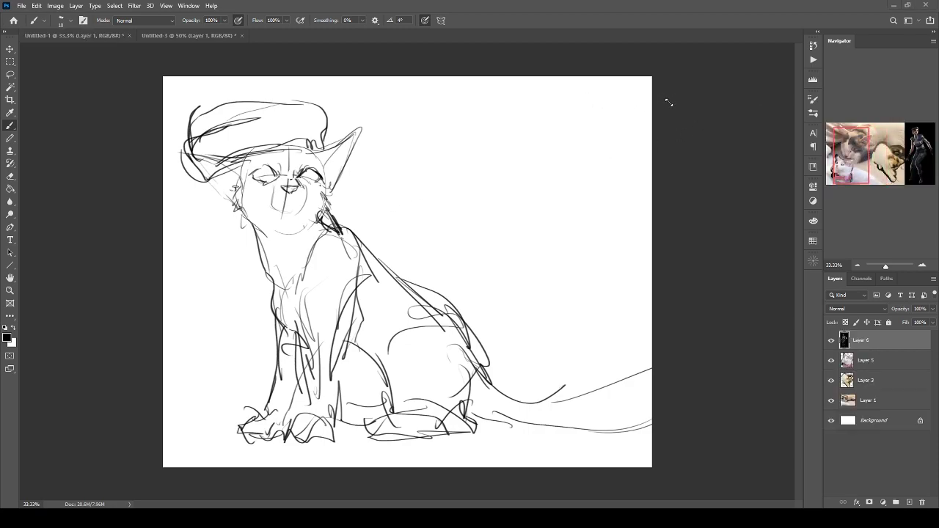
key(ctrl+Tab)
drag(464, 384, 596, 338)
drag(586, 375, 541, 250)
mouse_move(584, 272)
mouse_down()
mouse_move(593, 261)
mouse_move(592, 389)
mouse_up()
mouse_move(625, 332)
mouse_down()
mouse_move(552, 414)
mouse_move(482, 400)
mouse_up()
Erase the old straight tail lines that run off the canvas edge.
key(e)
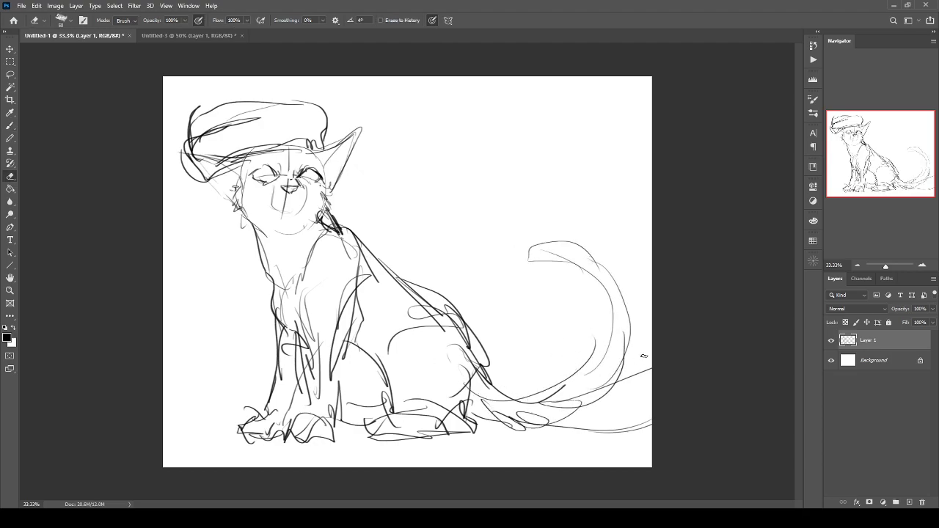
drag(571, 424, 642, 373)
drag(518, 431, 652, 424)
drag(640, 370, 629, 378)
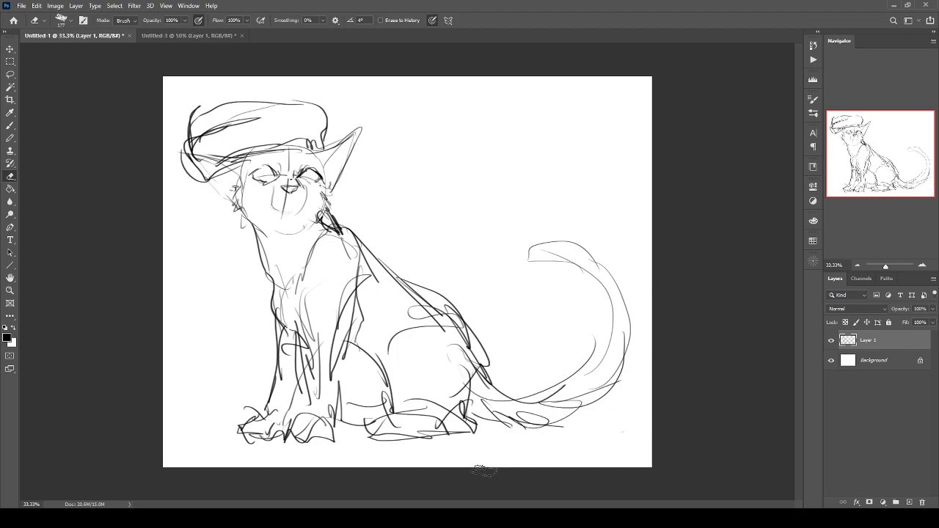
Draw a thick fluffy collar wrapping around the neck and over the shoulders down to the chest.
key(ctrl+plus)
drag(223, 260, 327, 310)
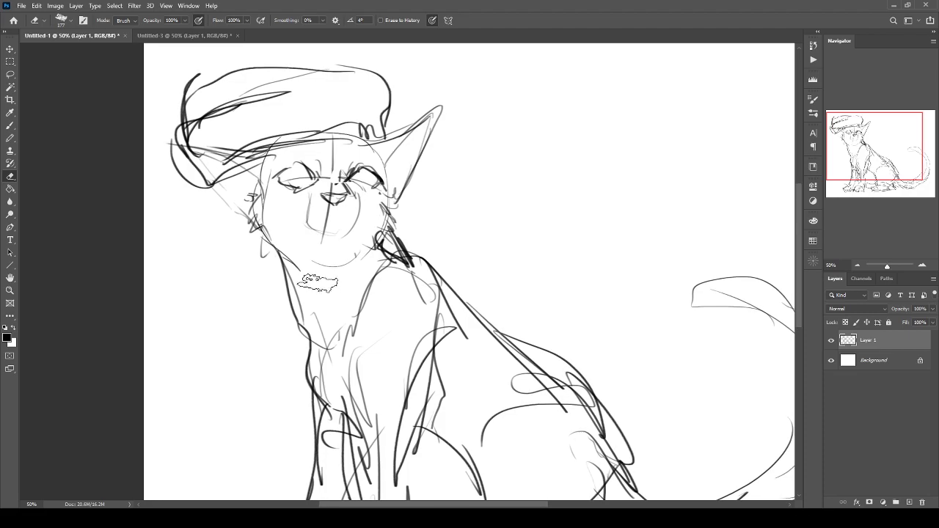
key(b)
mouse_move(460, 280)
mouse_down()
mouse_move(378, 248)
mouse_move(329, 335)
mouse_up()
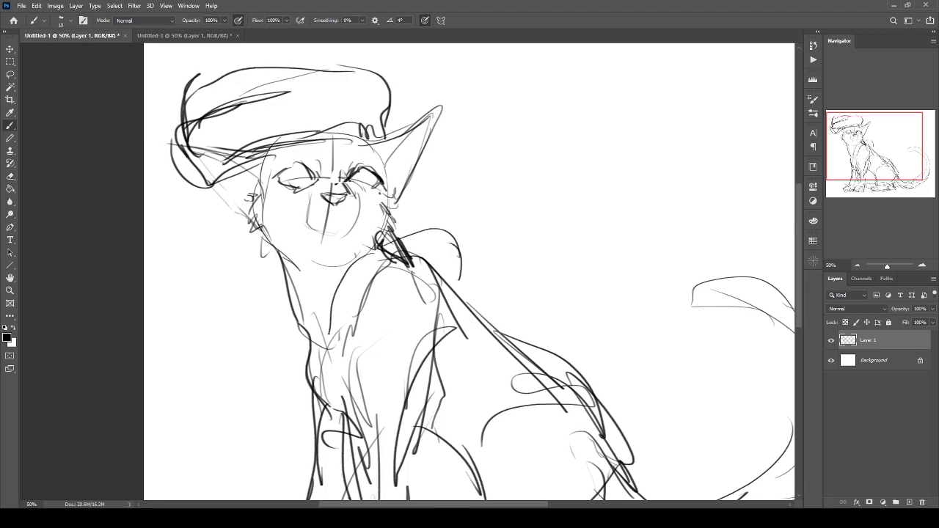
drag(463, 284, 366, 337)
mouse_move(400, 307)
mouse_down()
mouse_move(334, 365)
mouse_move(362, 285)
mouse_up()
mouse_move(362, 286)
mouse_down()
mouse_move(297, 383)
mouse_move(310, 392)
mouse_up()
drag(294, 369, 318, 392)
drag(300, 351, 297, 376)
drag(326, 334, 306, 378)
Sketch an open grinning mouth with teeth and lower jaw, and add stripe markings on the forehead.
mouse_move(339, 204)
mouse_down()
mouse_move(347, 222)
mouse_move(293, 207)
mouse_up()
mouse_move(358, 224)
mouse_down()
mouse_move(309, 229)
mouse_move(347, 231)
mouse_move(318, 224)
mouse_move(339, 244)
mouse_move(328, 242)
mouse_up()
mouse_move(313, 229)
mouse_down()
mouse_move(307, 244)
mouse_move(322, 250)
mouse_up()
drag(301, 233, 319, 250)
drag(322, 140, 314, 156)
mouse_move(309, 142)
mouse_down()
mouse_move(307, 155)
mouse_move(349, 158)
mouse_up()
drag(362, 138, 354, 154)
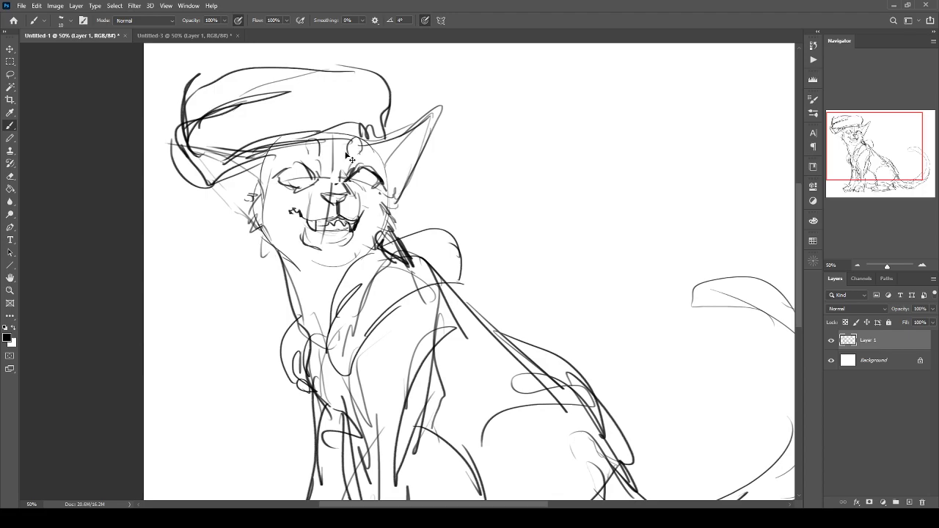
Erase the overlapping construction lines on the back, inside the collar, in the cap and around the lowered ear.
key(ctrl+minus)
key(ctrl+minus)
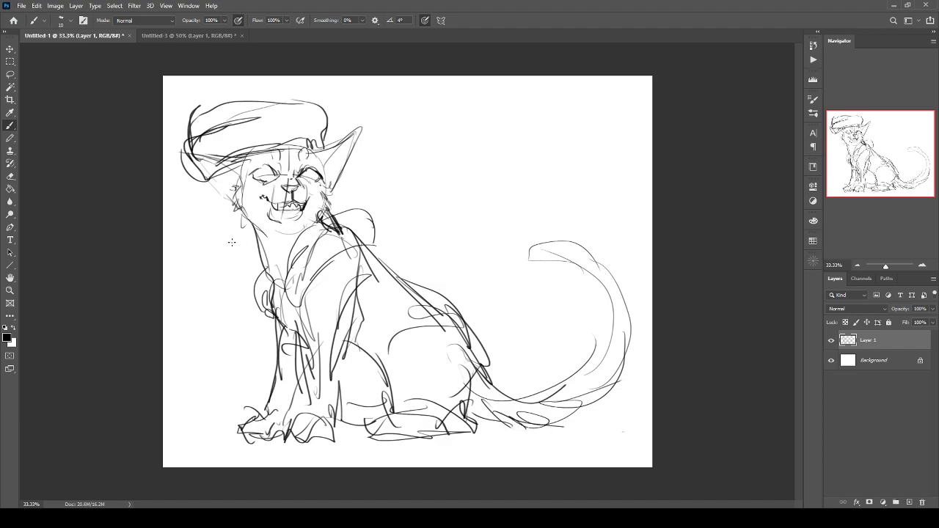
key(e)
mouse_move(428, 319)
mouse_down()
mouse_move(446, 369)
mouse_move(413, 295)
mouse_up()
mouse_move(343, 248)
mouse_down()
mouse_move(323, 242)
mouse_move(352, 234)
mouse_move(312, 260)
mouse_move(295, 254)
mouse_up()
drag(295, 115, 247, 120)
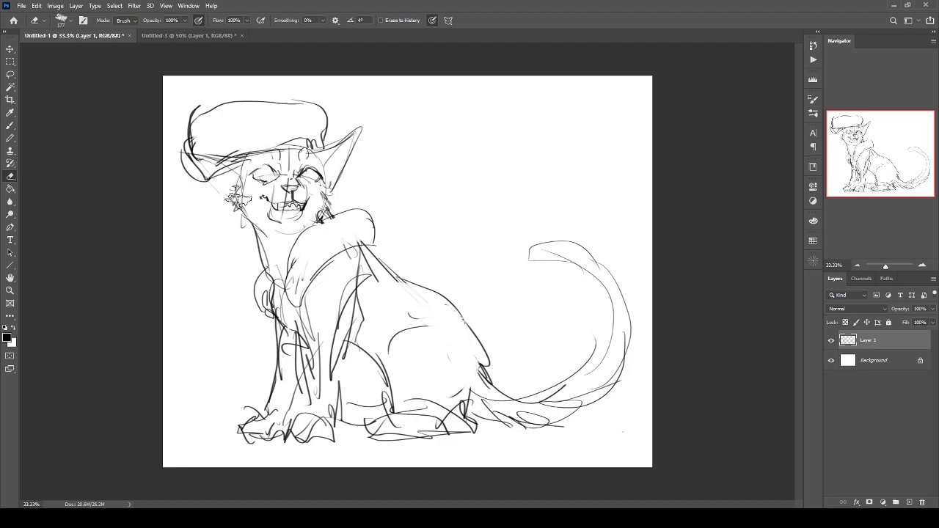
mouse_move(202, 175)
mouse_down()
mouse_move(207, 167)
mouse_move(224, 176)
mouse_up()
Sketch a round badge on the front of the cap and a garment hem across the lower back.
key(b)
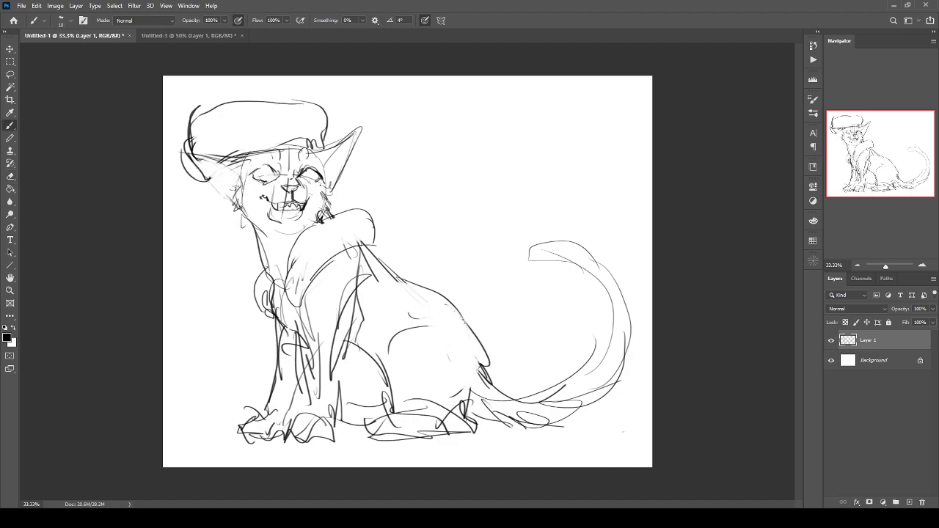
drag(268, 137, 269, 136)
key(ctrl+plus)
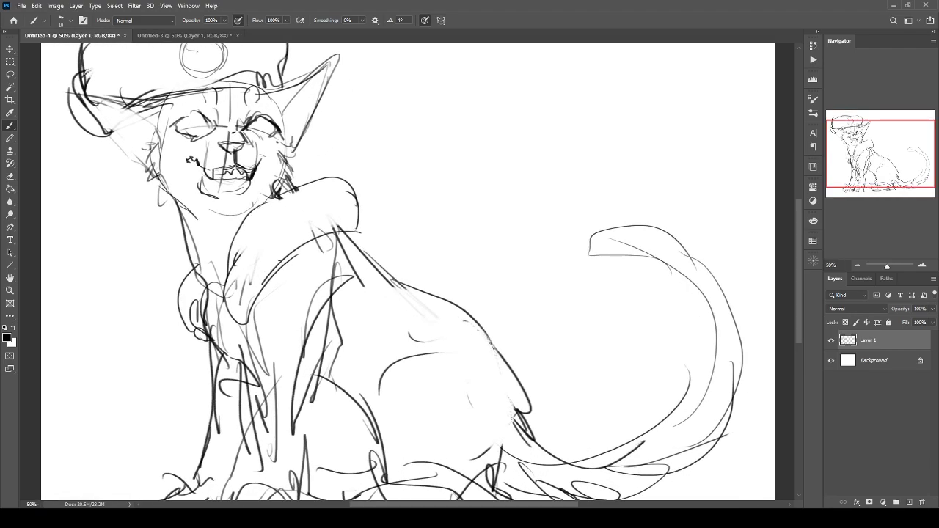
mouse_move(432, 283)
mouse_down()
mouse_move(420, 320)
mouse_move(363, 393)
mouse_up()
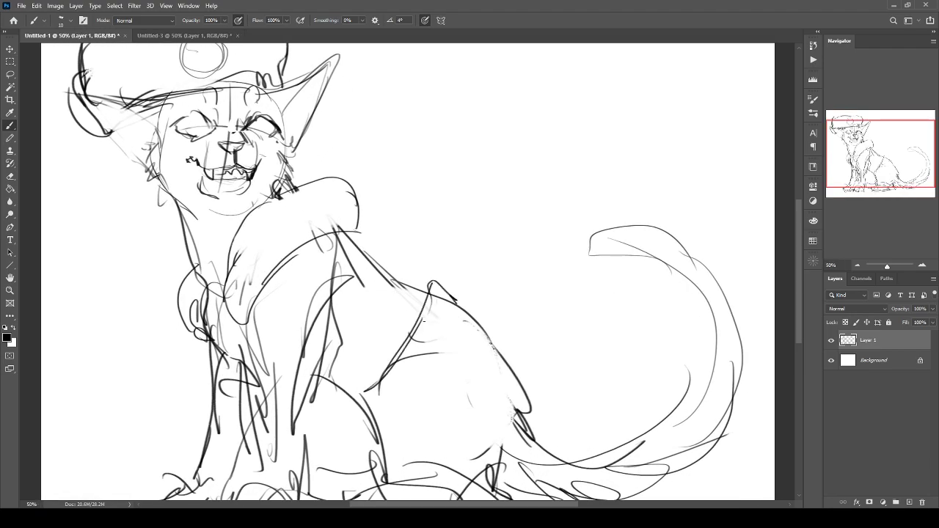
Redraw the rump and thigh contours with fuller lines down to the tail base and across the belly.
drag(453, 312, 522, 367)
drag(489, 327, 520, 461)
drag(542, 418, 503, 470)
mouse_move(530, 439)
mouse_down()
mouse_move(502, 468)
mouse_move(513, 489)
mouse_up()
drag(484, 453, 461, 324)
drag(481, 370, 378, 337)
Draw a wide strap band around the torso just behind the near front leg.
mouse_move(412, 345)
mouse_down()
mouse_move(359, 340)
mouse_move(351, 311)
mouse_move(455, 296)
mouse_move(389, 296)
mouse_up()
drag(320, 214, 382, 294)
mouse_move(397, 197)
mouse_down()
mouse_move(425, 222)
mouse_move(369, 301)
mouse_up()
drag(423, 213, 373, 336)
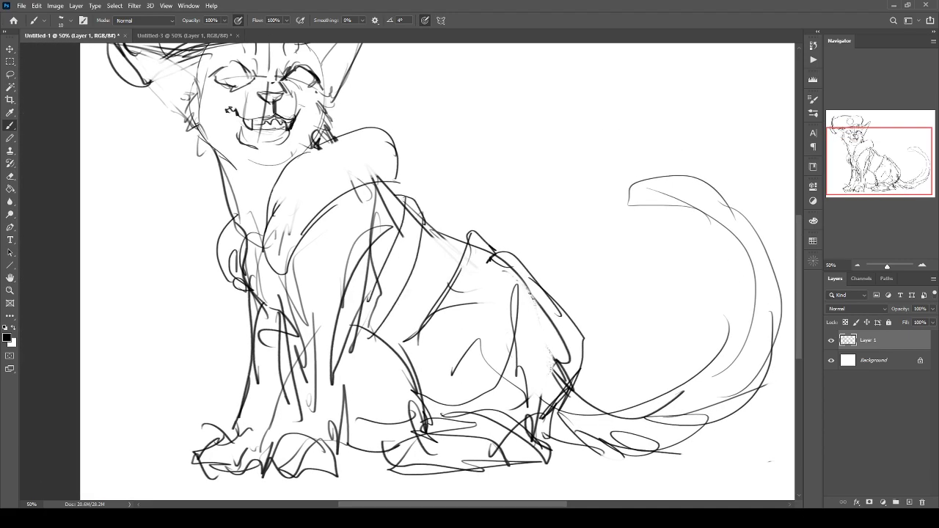
Sketch a small neck knot and a round looping ornament on the chest just below the collar.
mouse_move(374, 248)
mouse_down()
mouse_move(286, 266)
mouse_move(287, 297)
mouse_up()
mouse_move(293, 263)
mouse_down()
mouse_move(289, 294)
mouse_move(248, 280)
mouse_up()
mouse_move(248, 283)
mouse_down()
mouse_move(269, 302)
mouse_move(295, 295)
mouse_up()
mouse_move(255, 199)
mouse_down()
mouse_move(294, 304)
mouse_move(274, 328)
mouse_move(296, 345)
mouse_move(254, 401)
mouse_up()
drag(285, 353, 256, 362)
key(ctrl+minus)
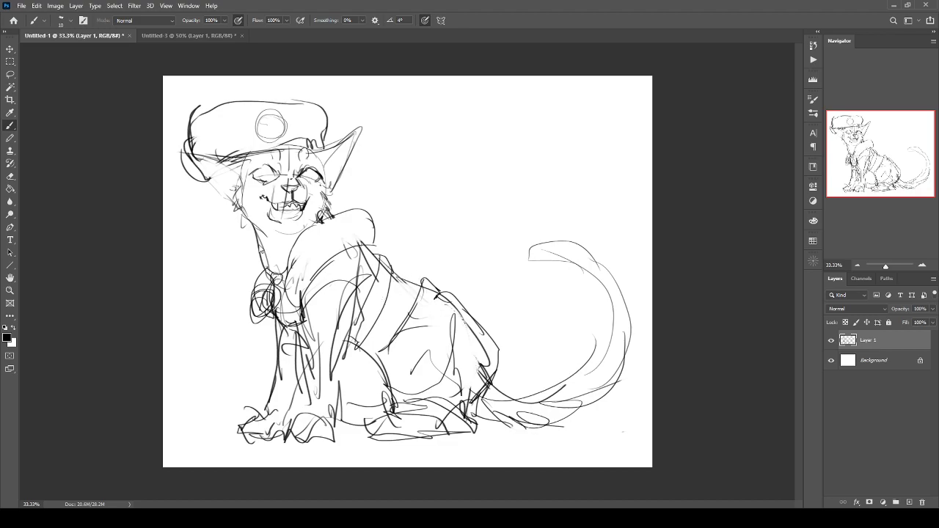
Reduce the rough sketch layer's opacity to 24% and add a new layer above it.
key(ctrl+plus)
drag(156, 271, 281, 321)
drag(428, 269, 447, 258)
drag(902, 323, 885, 330)
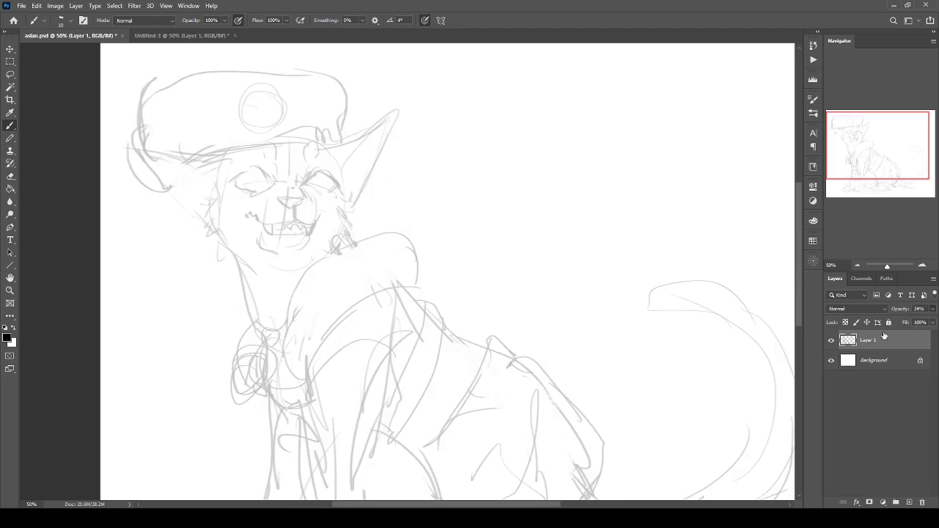
click(909, 503)
Draw clean lines for the triangular nose, its nostrils, the line beneath it and the angled edge of the nose bridge.
key(ctrl+plus)
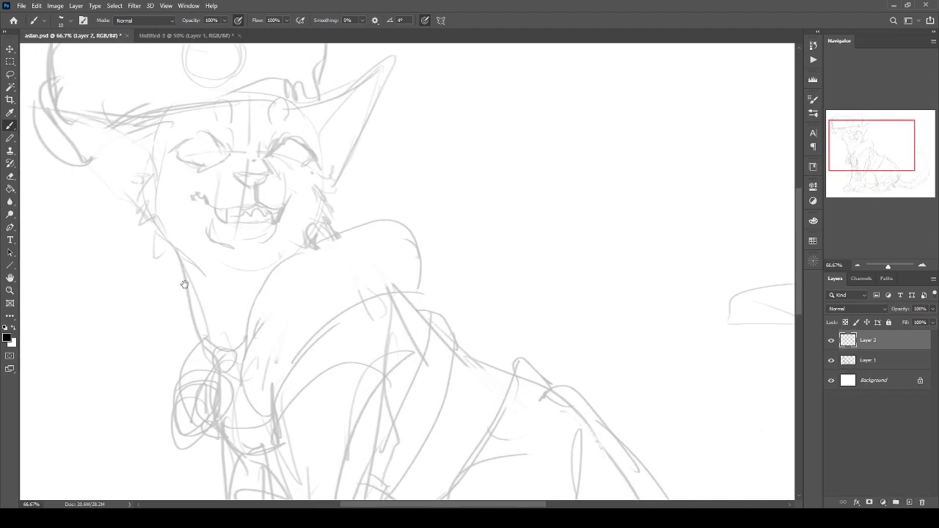
drag(185, 284, 329, 338)
key(ctrl+plus)
key(ctrl+plus)
scroll(331, 342, up, 1)
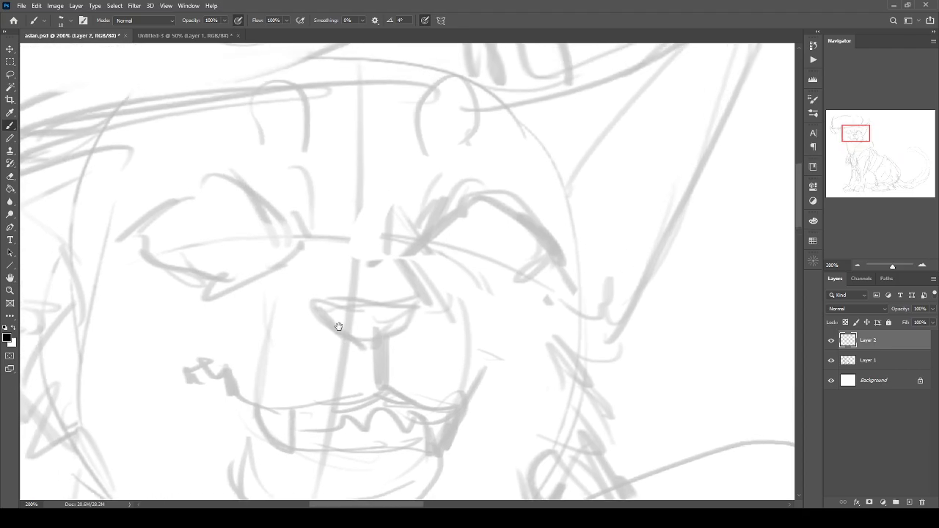
drag(428, 304, 380, 340)
mouse_move(426, 297)
mouse_down()
mouse_move(328, 297)
mouse_move(374, 343)
mouse_up()
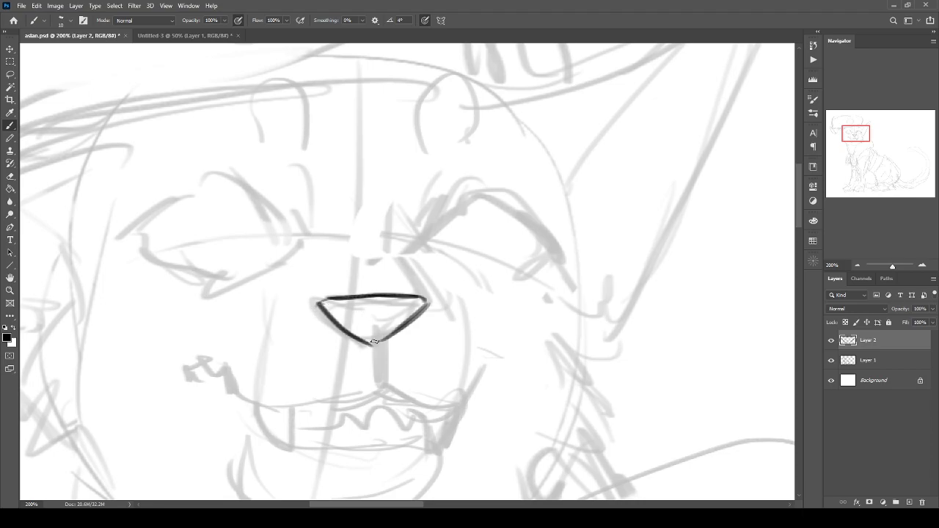
drag(379, 301, 379, 371)
drag(379, 323, 380, 384)
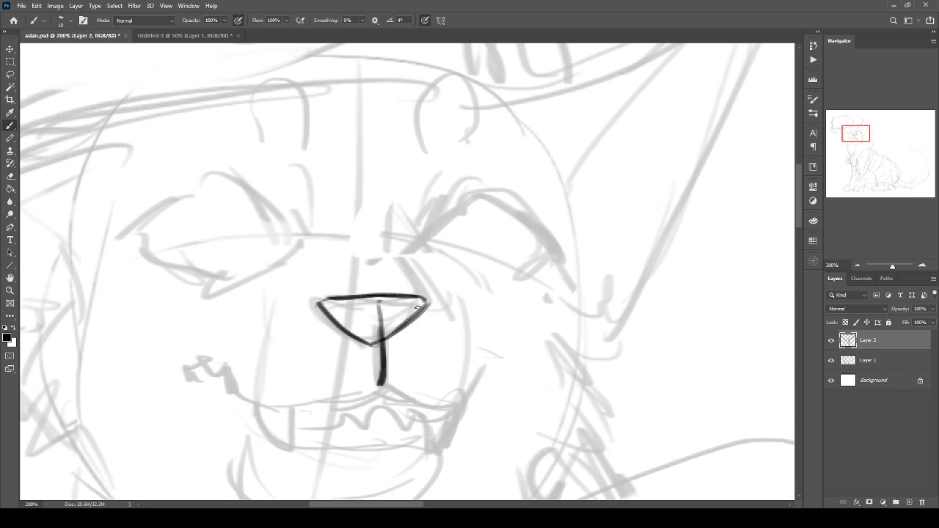
mouse_move(400, 334)
mouse_down()
mouse_move(366, 345)
mouse_move(424, 306)
mouse_move(398, 328)
mouse_move(356, 334)
mouse_move(336, 323)
mouse_up()
mouse_move(412, 235)
mouse_down()
mouse_move(401, 256)
mouse_move(435, 297)
mouse_up()
mouse_move(411, 261)
mouse_down()
mouse_move(435, 306)
mouse_move(429, 278)
mouse_up()
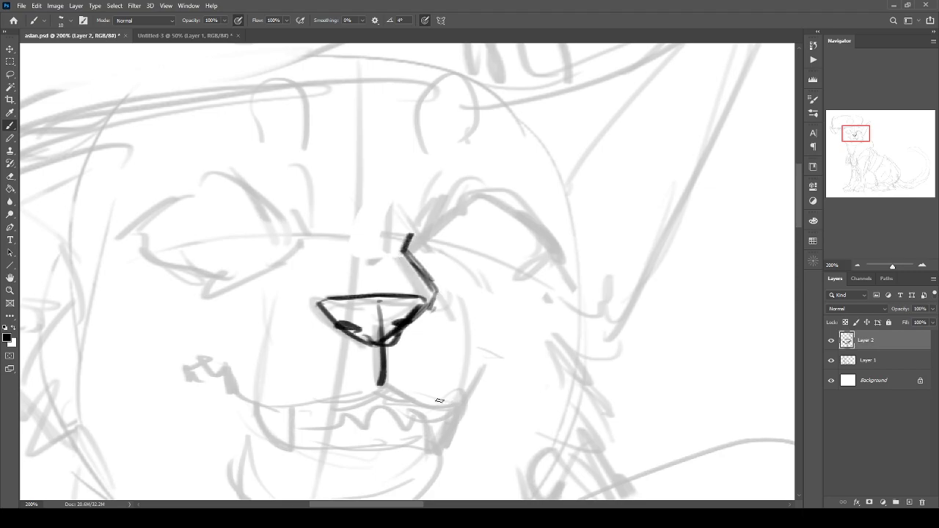
Draw the upper lip line from the nose to both mouth corners, with a thick dark accent at one corner.
drag(364, 423, 360, 360)
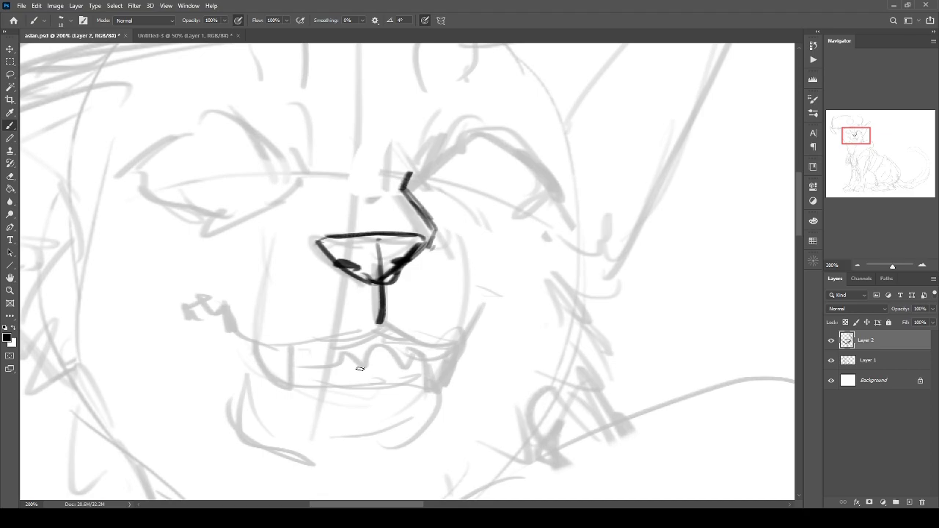
mouse_move(375, 324)
mouse_down()
mouse_move(401, 322)
mouse_move(445, 347)
mouse_up()
drag(472, 252, 491, 291)
mouse_move(441, 346)
mouse_down()
mouse_move(477, 301)
mouse_move(441, 348)
mouse_up()
mouse_move(376, 315)
mouse_down()
mouse_move(508, 361)
mouse_move(418, 393)
mouse_up()
mouse_move(517, 369)
mouse_down()
mouse_move(389, 388)
mouse_move(355, 342)
mouse_move(348, 385)
mouse_move(244, 310)
mouse_move(235, 376)
mouse_up()
Draw a thick arched upper eyelid line over each eye.
mouse_move(442, 226)
mouse_down()
mouse_move(449, 236)
mouse_move(467, 200)
mouse_move(589, 235)
mouse_up()
drag(496, 192, 591, 233)
drag(532, 195, 588, 229)
mouse_move(486, 192)
mouse_down()
mouse_move(580, 218)
mouse_move(496, 195)
mouse_move(449, 225)
mouse_move(492, 185)
mouse_move(517, 187)
mouse_up()
mouse_move(309, 197)
mouse_down()
mouse_move(341, 229)
mouse_move(310, 195)
mouse_up()
mouse_move(342, 228)
mouse_down()
mouse_move(229, 193)
mouse_move(173, 212)
mouse_up()
mouse_move(255, 179)
mouse_down()
mouse_move(170, 214)
mouse_move(265, 179)
mouse_move(305, 190)
mouse_up()
key(ctrl+minus)
key(ctrl+plus)
Lasso the upper eyelid nearest the upright ear, adjust its placement with Free Transform and deselect it.
mouse_move(312, 223)
mouse_down()
mouse_move(352, 263)
mouse_move(417, 278)
mouse_move(226, 258)
mouse_up()
key(l)
mouse_move(374, 248)
mouse_down()
mouse_move(365, 305)
mouse_move(530, 335)
mouse_up()
key(ctrl+t)
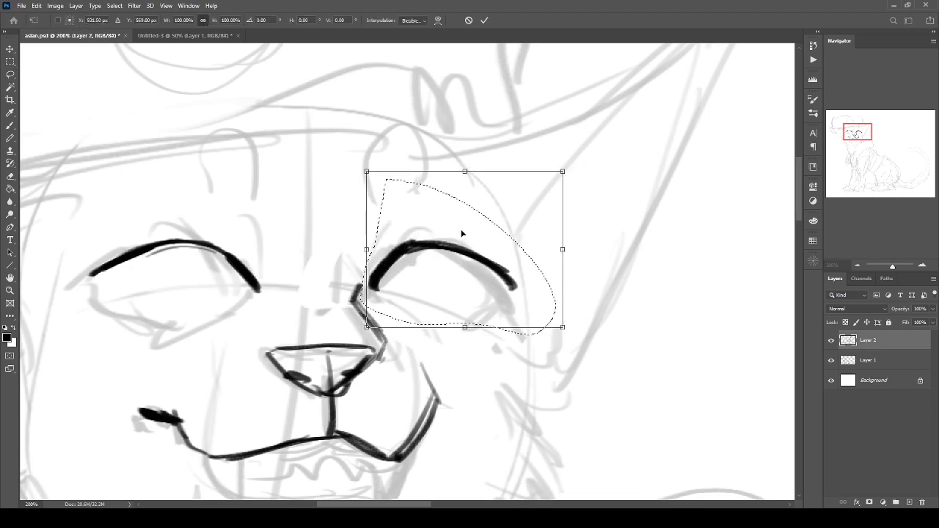
key(Return)
key(ctrl+d)
key(ctrl+minus)
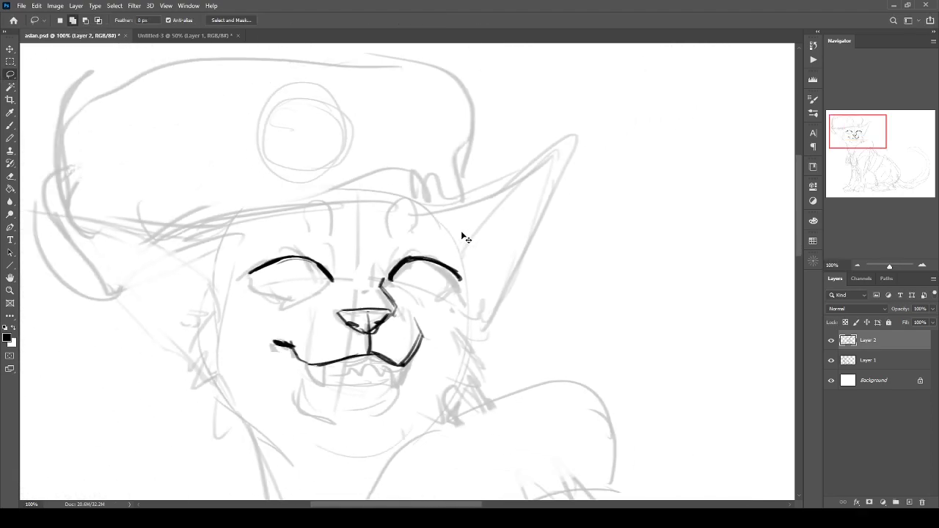
Refine the outer corner of the eye nearest the upright ear, erasing excess ink and starting its lower lid.
key(b)
drag(453, 276, 433, 299)
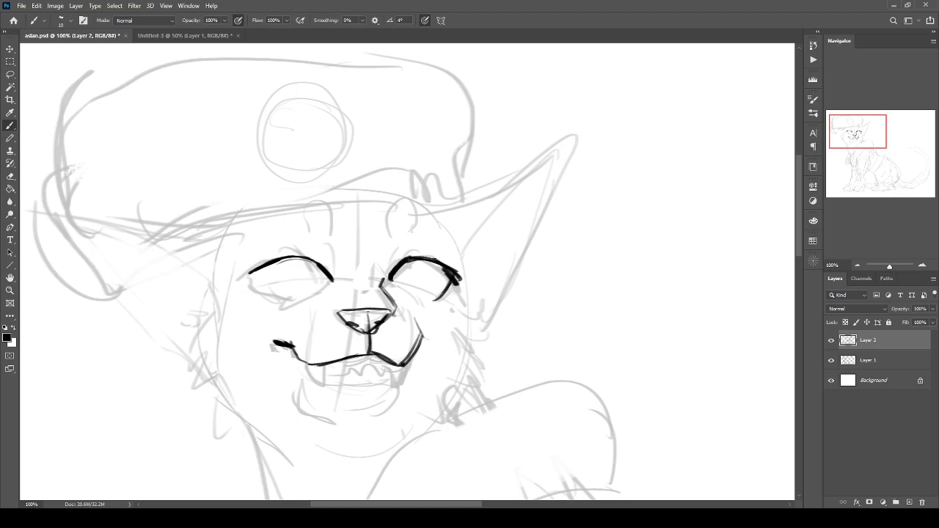
key(e)
mouse_move(447, 268)
mouse_down()
mouse_move(458, 267)
mouse_move(457, 284)
mouse_up()
key(b)
drag(431, 261, 456, 281)
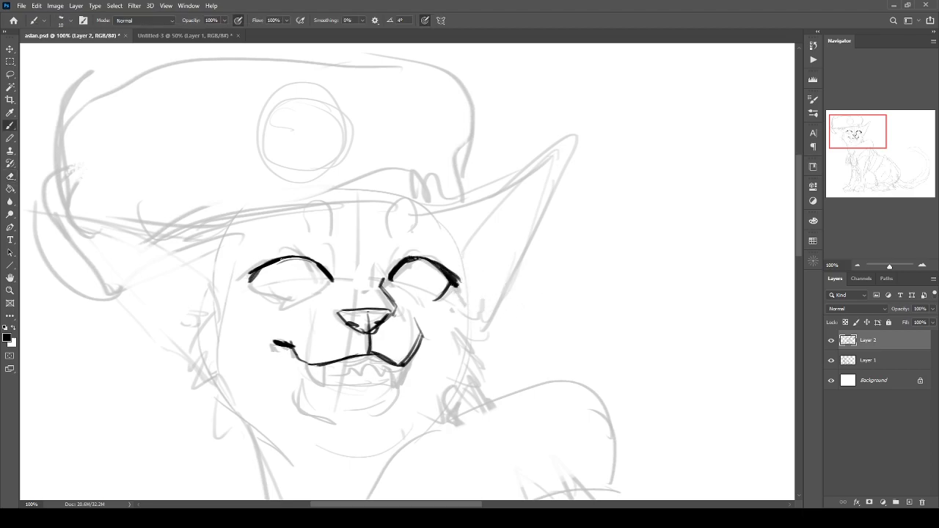
Close both eyes' outlines with curved lower lids and add a crease above the larger eye.
mouse_move(325, 283)
mouse_down()
mouse_move(311, 299)
mouse_move(266, 292)
mouse_up()
drag(332, 278, 298, 256)
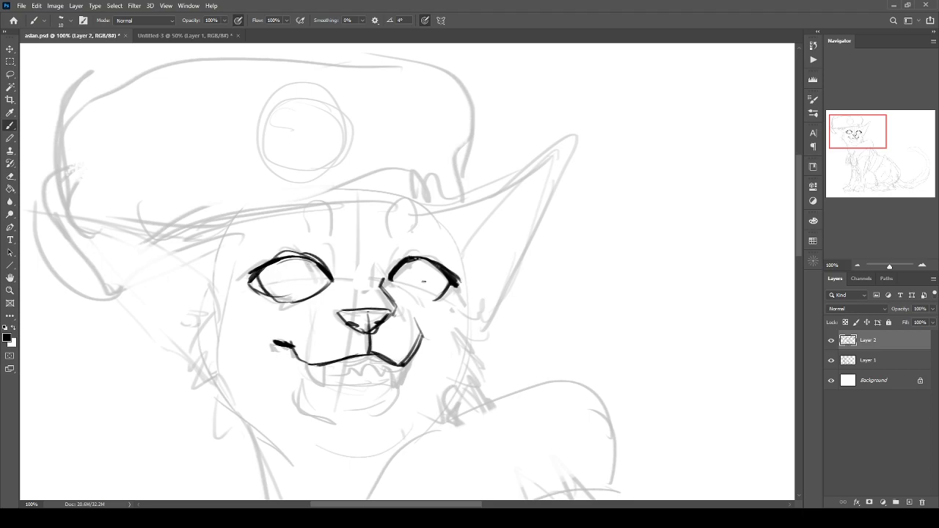
drag(391, 281, 441, 300)
key(ctrl+minus)
key(ctrl+minus)
Draw two pointed upper fangs and a zigzag row of small teeth between them under the lip line.
key(ctrl+plus)
drag(315, 328, 397, 354)
key(ctrl+plus)
key(ctrl+plus)
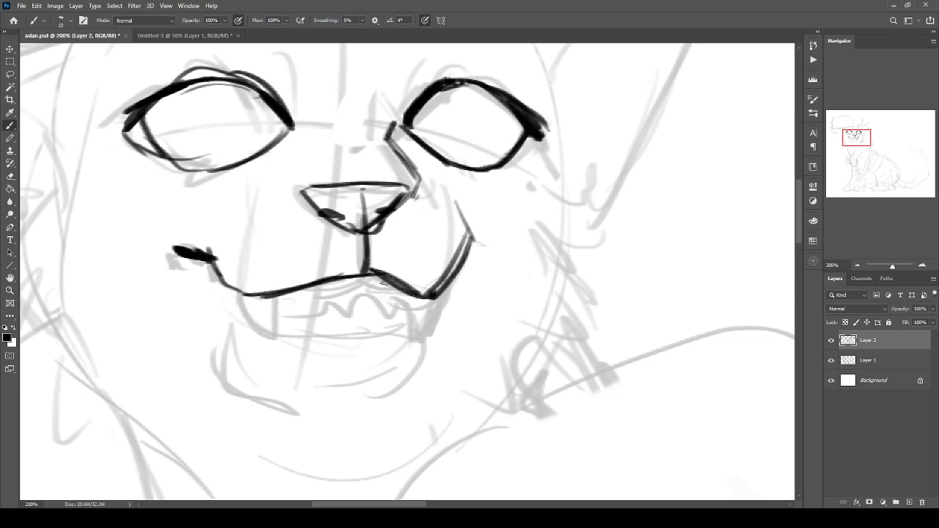
drag(397, 332, 315, 367)
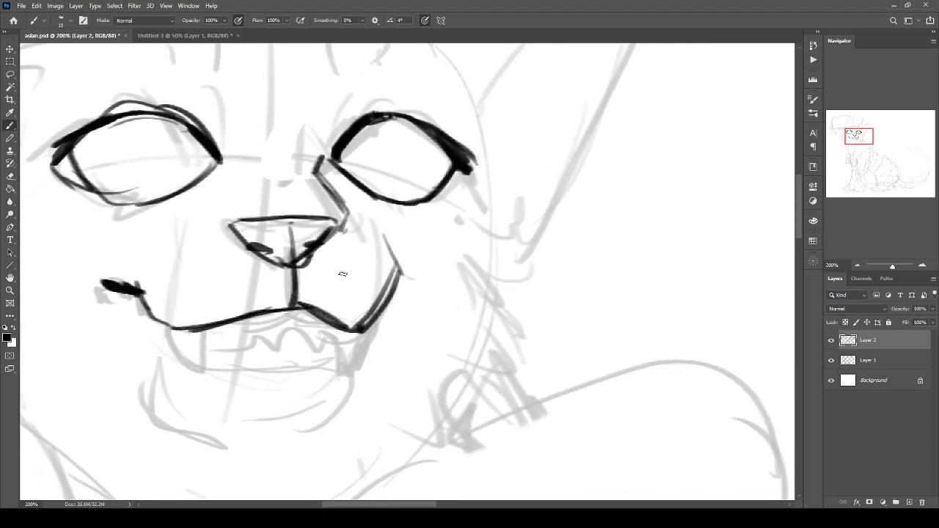
drag(313, 298, 385, 366)
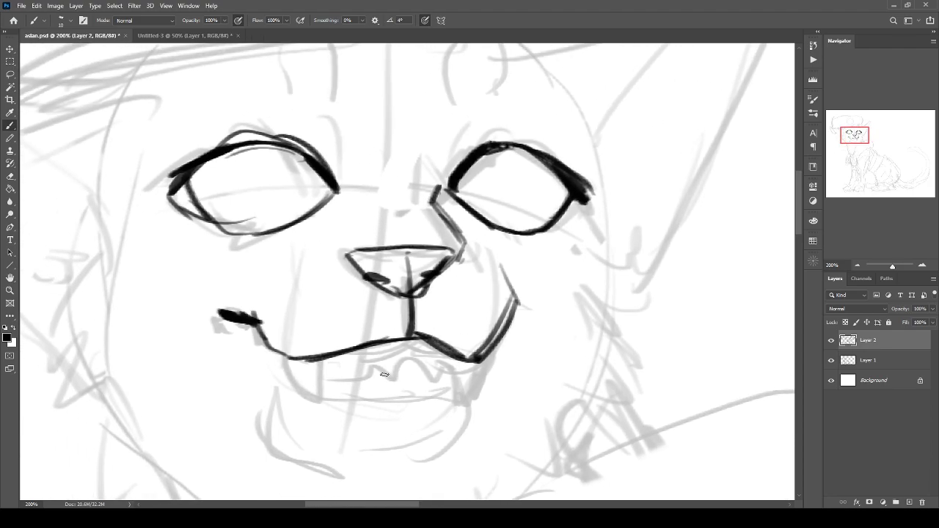
drag(473, 352, 452, 393)
drag(445, 356, 450, 388)
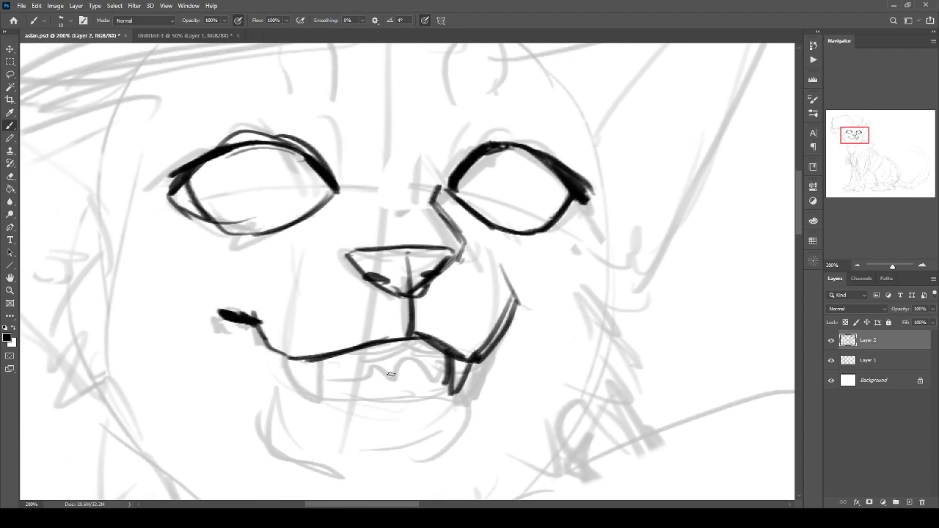
drag(327, 358, 322, 397)
mouse_move(300, 356)
mouse_down()
mouse_move(316, 397)
mouse_move(322, 392)
mouse_up()
drag(444, 351, 330, 360)
key(ctrl+minus)
key(ctrl+plus)
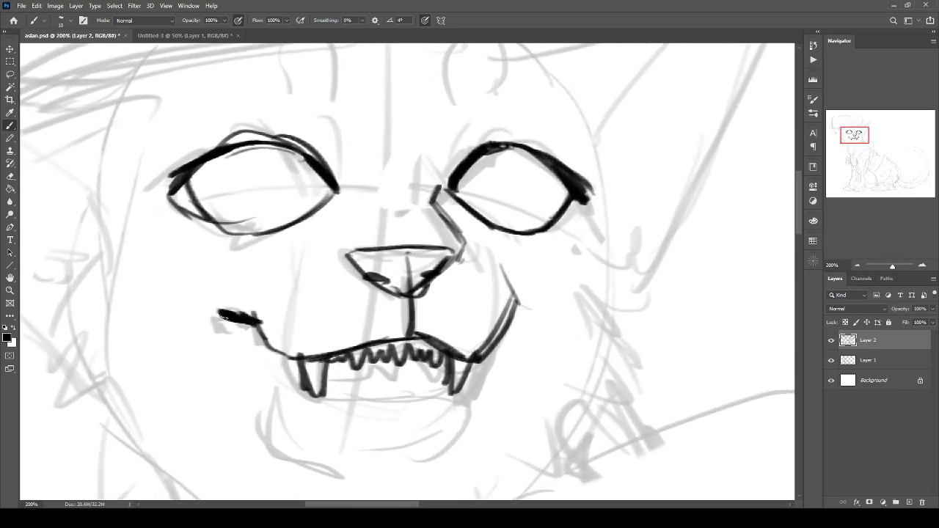
Draw the wide-open lower jaw from both mouth corners down to a curved bottom edge.
drag(237, 315, 287, 350)
drag(449, 387, 451, 434)
drag(481, 351, 449, 433)
drag(272, 363, 305, 281)
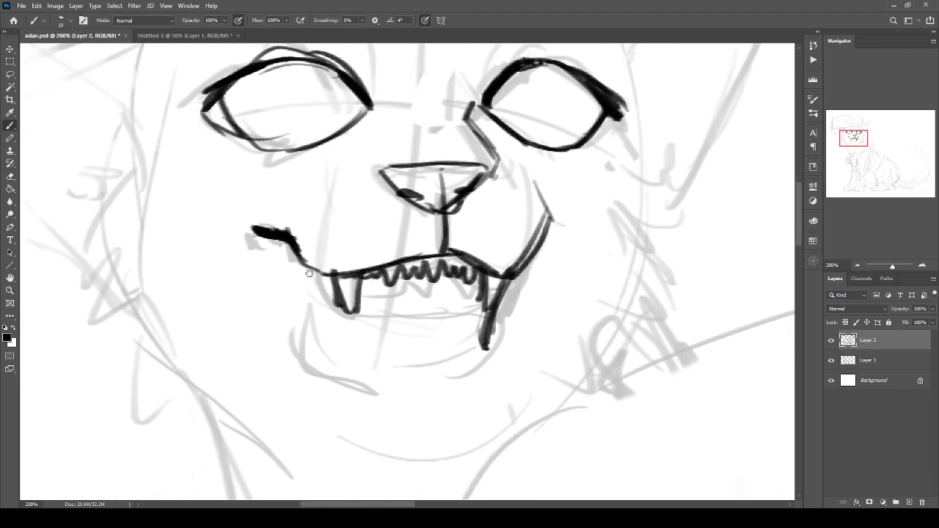
drag(283, 246, 346, 362)
drag(483, 340, 472, 397)
mouse_move(411, 402)
mouse_down()
mouse_move(475, 355)
mouse_move(335, 360)
mouse_move(362, 392)
mouse_up()
mouse_move(339, 355)
mouse_down()
mouse_move(394, 403)
mouse_move(449, 396)
mouse_up()
key(ctrl+minus)
key(ctrl+plus)
drag(337, 273, 332, 340)
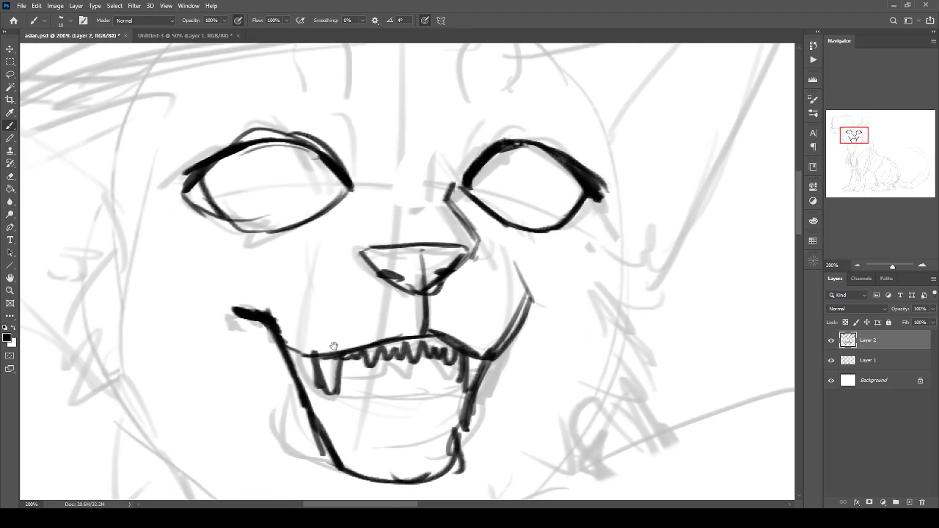
Draw the tongue with its centre line inside the open mouth and a curved chin below the jaw.
mouse_move(448, 462)
mouse_down()
mouse_move(477, 427)
mouse_move(424, 478)
mouse_move(333, 451)
mouse_move(323, 415)
mouse_move(462, 422)
mouse_move(434, 393)
mouse_move(345, 389)
mouse_move(463, 433)
mouse_move(389, 383)
mouse_move(362, 398)
mouse_up()
scroll(342, 377, down, 5)
scroll(345, 377, up, 2)
scroll(345, 377, up, 2)
mouse_move(468, 346)
mouse_down()
mouse_move(435, 400)
mouse_move(377, 413)
mouse_up()
mouse_move(440, 402)
mouse_down()
mouse_move(364, 427)
mouse_move(308, 401)
mouse_move(270, 359)
mouse_up()
drag(312, 390, 279, 338)
Undo the latest mouth and chin strokes and restore them to compare the versions.
key(ctrl+z)
key(ctrl+z)
key(ctrl+z)
key(ctrl+z)
key(ctrl+z)
key(ctrl+z)
key(ctrl+shift+z)
key(ctrl+shift+z)
key(ctrl+shift+z)
key(ctrl+shift+z)
key(ctrl+shift+z)
Outline both cheeks with jagged fur tufts running from beside the eyes down to the jaw.
key(ctrl+minus)
key(ctrl+minus)
key(ctrl+plus)
drag(253, 240, 289, 305)
mouse_move(285, 241)
mouse_down()
mouse_move(286, 260)
mouse_move(257, 306)
mouse_move(272, 367)
mouse_move(327, 381)
mouse_up()
mouse_move(547, 232)
mouse_down()
mouse_move(579, 287)
mouse_move(571, 338)
mouse_move(563, 351)
mouse_move(519, 366)
mouse_up()
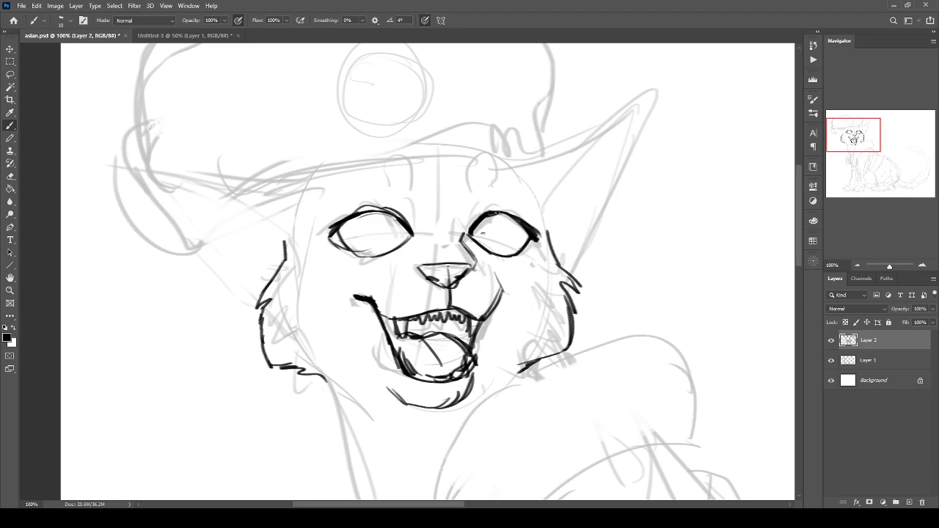
Draw a narrow vertical pupil in each eye and save the document.
drag(484, 222, 485, 221)
drag(353, 229, 356, 230)
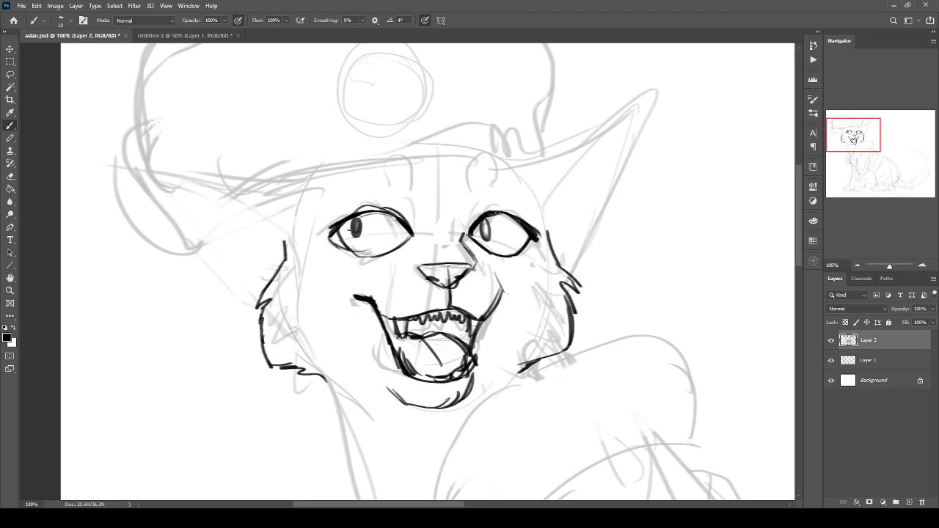
key(ctrl+minus)
key(ctrl+minus)
key(ctrl+minus)
key(ctrl+plus)
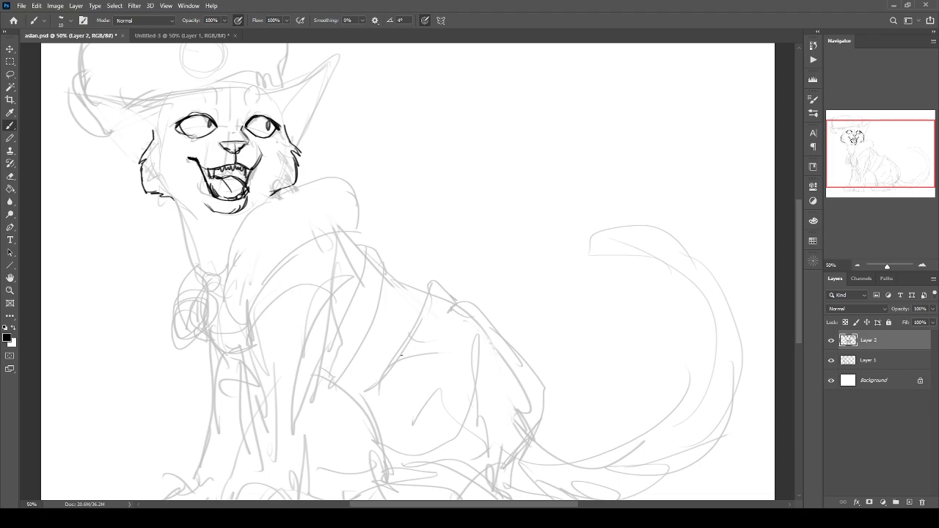
key(ctrl+s)
Add small whisker marks on both sides of the muzzle.
key(ctrl+plus)
drag(229, 327, 486, 496)
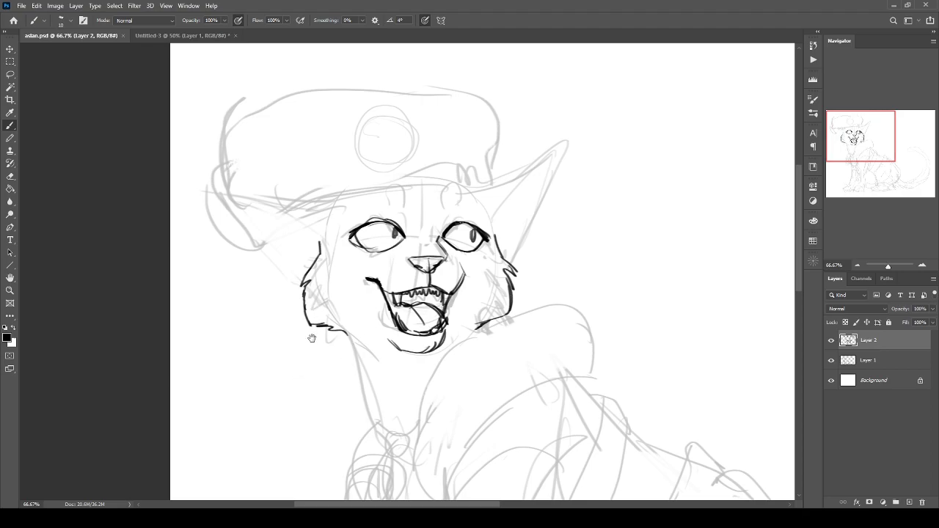
drag(311, 338, 331, 400)
drag(268, 293, 273, 295)
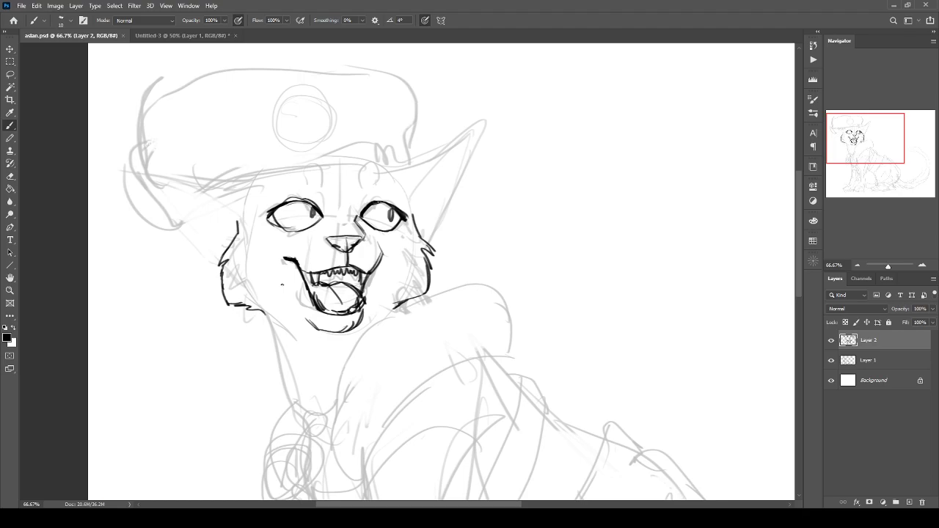
key(ctrl+plus)
drag(251, 233, 382, 285)
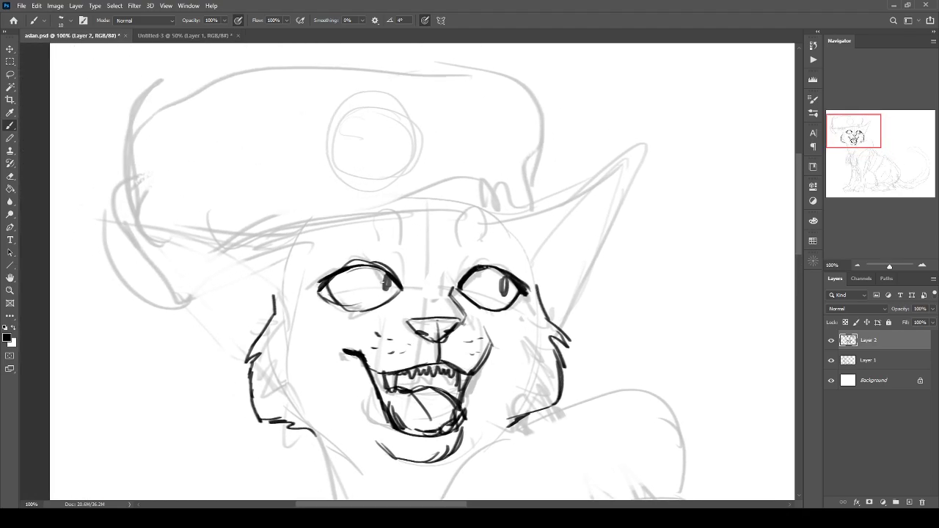
Draw curved forehead markings above both eyes, just under the cap.
mouse_move(459, 255)
mouse_down()
mouse_move(458, 220)
mouse_move(482, 238)
mouse_up()
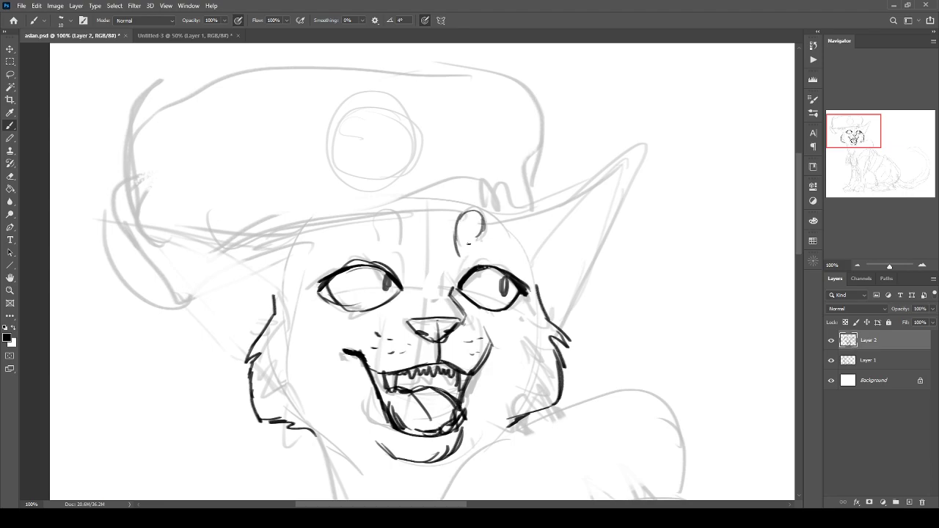
mouse_move(401, 250)
mouse_down()
mouse_move(371, 226)
mouse_move(382, 247)
mouse_up()
mouse_move(372, 226)
mouse_down()
mouse_move(390, 207)
mouse_move(402, 250)
mouse_up()
Outline the upright pointed ear with an inner edge and join it to the cheek fur.
mouse_move(478, 290)
mouse_down()
mouse_move(395, 201)
mouse_move(328, 230)
mouse_up()
drag(479, 87, 393, 154)
mouse_move(478, 86)
mouse_down()
mouse_move(396, 142)
mouse_move(351, 156)
mouse_up()
mouse_move(481, 87)
mouse_down()
mouse_move(436, 130)
mouse_move(382, 213)
mouse_up()
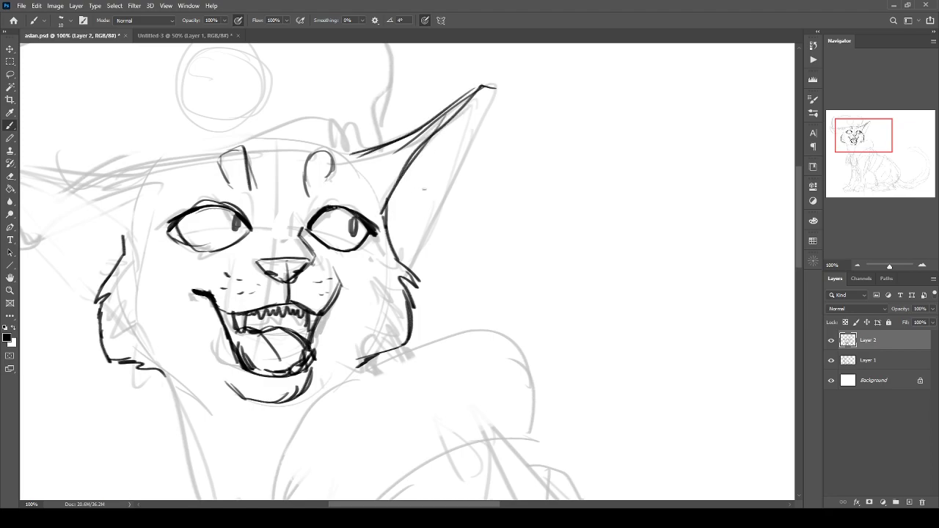
drag(487, 88, 411, 257)
drag(477, 119, 402, 262)
drag(416, 248, 401, 270)
drag(308, 271, 478, 287)
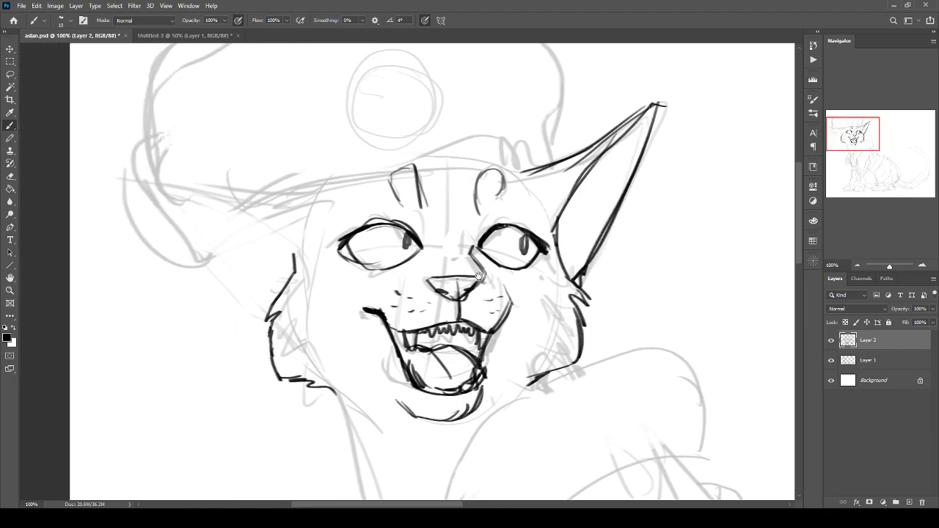
Draw the upper and lower edges of the cap's band across the forehead.
drag(299, 262, 261, 301)
mouse_move(503, 188)
mouse_down()
mouse_move(504, 205)
mouse_move(331, 239)
mouse_up()
mouse_move(498, 188)
mouse_down()
mouse_move(313, 233)
mouse_move(279, 281)
mouse_up()
Try a drooping end for the cap band and a rounded outline for the cap's crown.
drag(345, 237, 248, 297)
drag(364, 208, 258, 275)
drag(307, 248, 246, 298)
mouse_move(506, 204)
mouse_down()
mouse_move(514, 166)
mouse_move(519, 193)
mouse_move(530, 180)
mouse_up()
mouse_move(490, 191)
mouse_down()
mouse_move(528, 157)
mouse_move(520, 115)
mouse_move(530, 134)
mouse_move(519, 98)
mouse_move(450, 56)
mouse_move(326, 90)
mouse_up()
drag(415, 63, 121, 129)
mouse_move(388, 68)
mouse_down()
mouse_move(183, 76)
mouse_move(132, 101)
mouse_move(100, 221)
mouse_up()
mouse_move(105, 226)
mouse_down()
mouse_move(116, 251)
mouse_move(160, 298)
mouse_move(203, 309)
mouse_move(245, 284)
mouse_up()
Undo the crown outline and the drooping end of the cap band.
key(ctrl+z)
key(ctrl+z)
key(ctrl+z)
key(ctrl+z)
key(ctrl+z)
key(ctrl+z)
key(ctrl+z)
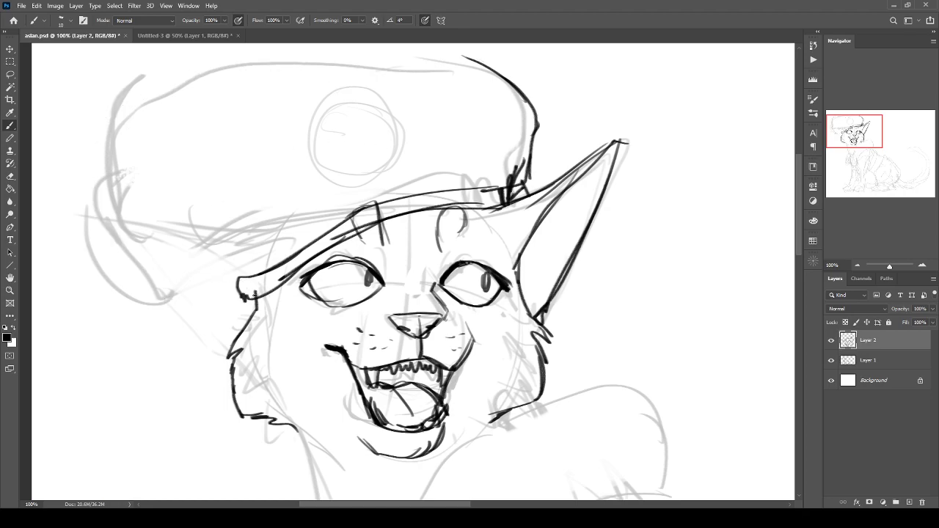
key(ctrl+z)
key(ctrl+z)
key(ctrl+z)
key(ctrl+z)
key(ctrl+z)
key(ctrl+z)
key(ctrl+z)
key(ctrl+z)
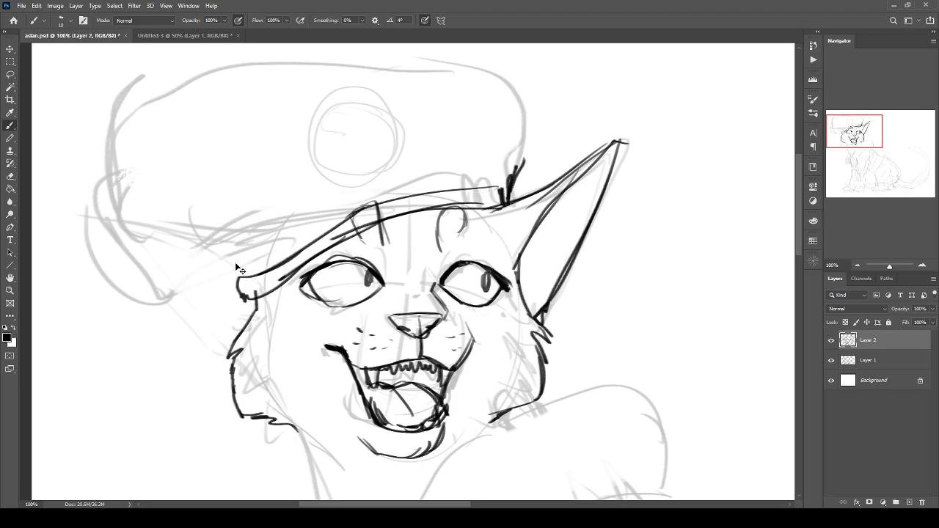
Redraw the cap band's end as a flatter edge above the brow and outline the lowered pointed ear below it.
drag(387, 203, 258, 235)
mouse_move(338, 237)
mouse_down()
mouse_move(254, 232)
mouse_move(260, 222)
mouse_up()
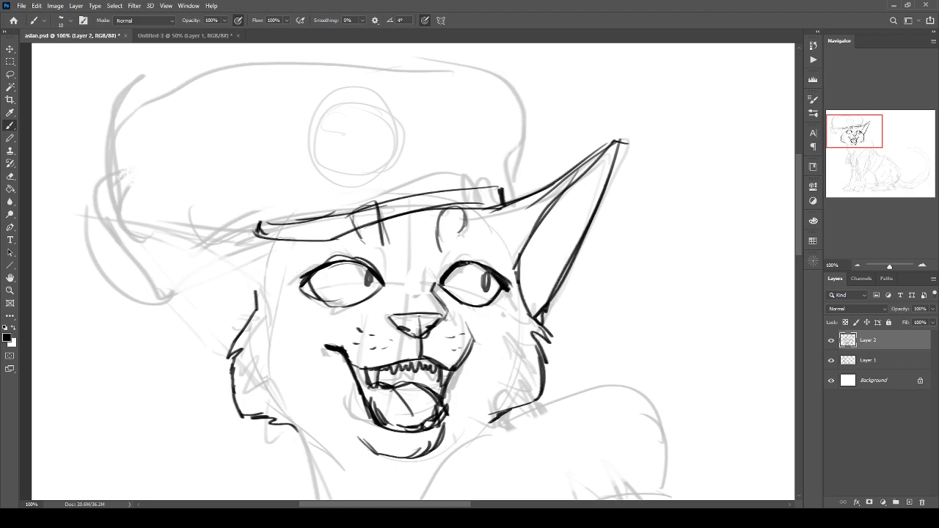
mouse_move(258, 289)
mouse_down()
mouse_move(251, 252)
mouse_move(176, 234)
mouse_up()
mouse_move(270, 237)
mouse_down()
mouse_move(101, 228)
mouse_move(160, 298)
mouse_move(226, 344)
mouse_up()
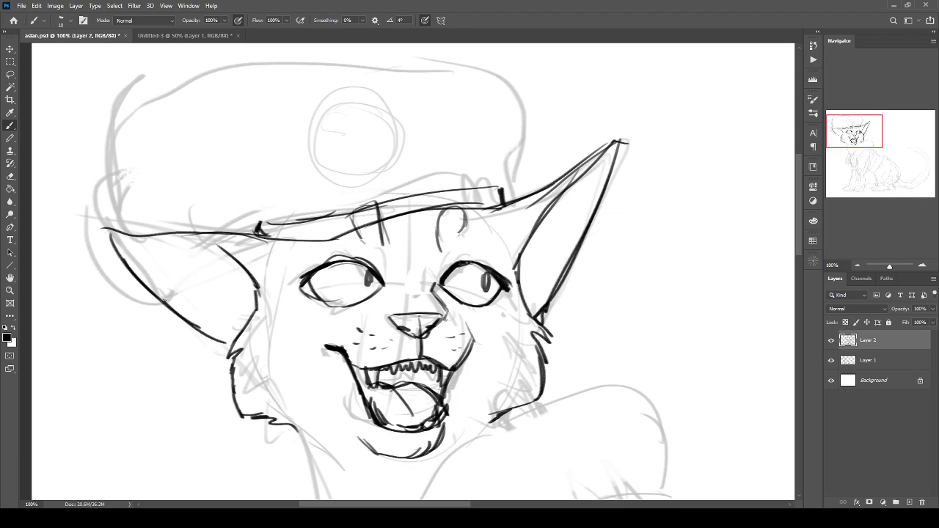
Outline the cap's rounded crown from the end of the band, over the top and down to the lowered ear.
mouse_move(133, 236)
mouse_down()
mouse_move(247, 231)
mouse_move(217, 229)
mouse_up()
mouse_move(496, 192)
mouse_down()
mouse_move(508, 168)
mouse_move(518, 199)
mouse_move(522, 134)
mouse_move(507, 114)
mouse_up()
drag(515, 168, 493, 83)
drag(524, 118, 388, 63)
drag(504, 89, 239, 81)
mouse_move(133, 94)
mouse_down()
mouse_move(353, 68)
mouse_move(91, 176)
mouse_move(116, 219)
mouse_up()
drag(101, 188, 136, 235)
key(ctrl+minus)
key(ctrl+minus)
key(ctrl+minus)
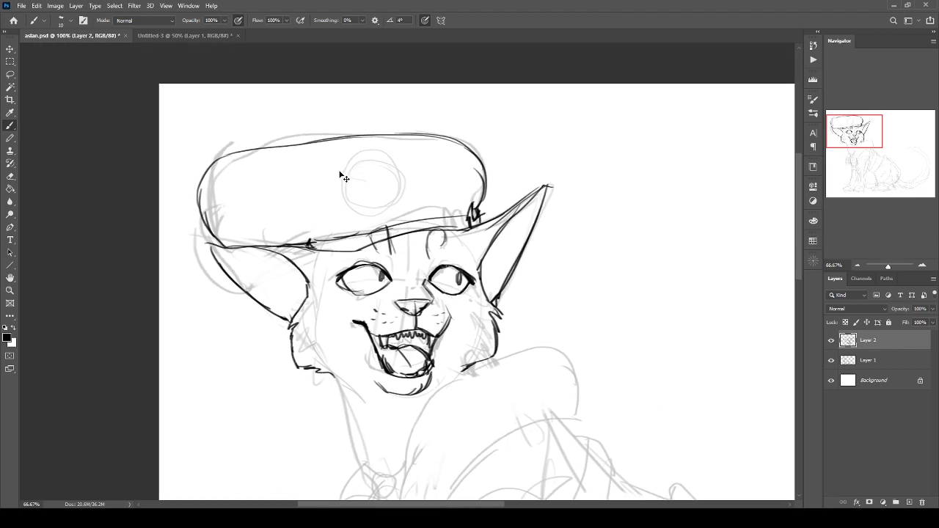
Select the side of the crown outline above the lowered ear and move it inward to narrow the cap.
key(ctrl+plus)
mouse_move(301, 246)
mouse_down()
mouse_move(436, 386)
mouse_move(427, 382)
mouse_up()
key(l)
mouse_move(228, 144)
mouse_down()
mouse_move(220, 224)
mouse_move(323, 183)
mouse_move(246, 145)
mouse_up()
key(ctrl+t)
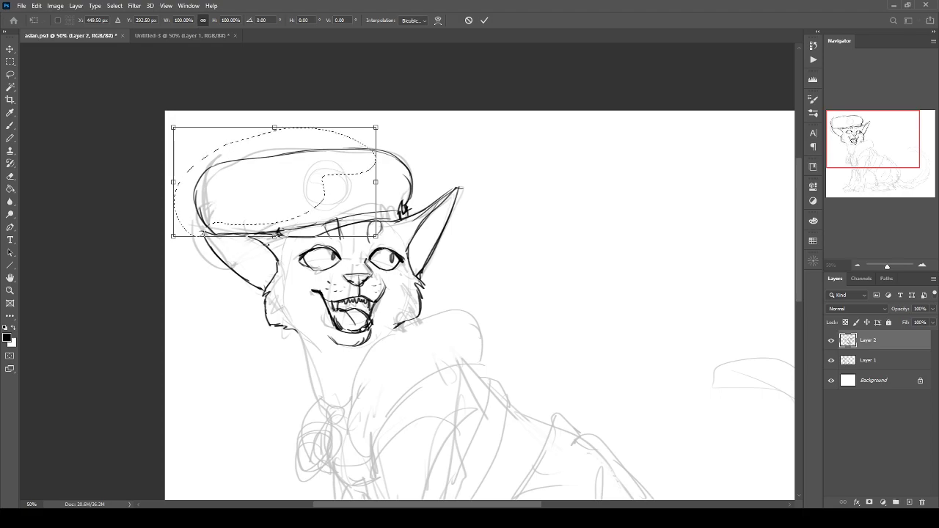
drag(263, 205, 291, 212)
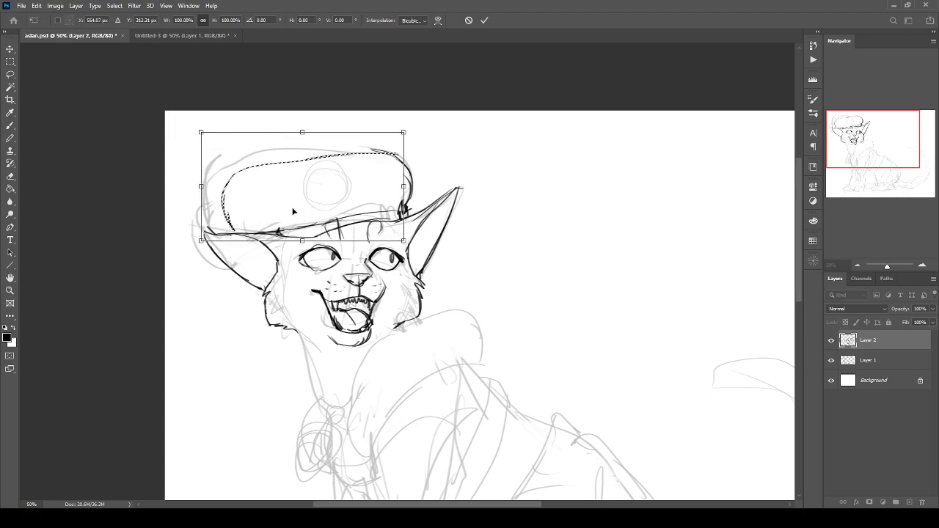
key(ctrl+plus)
drag(277, 262, 328, 292)
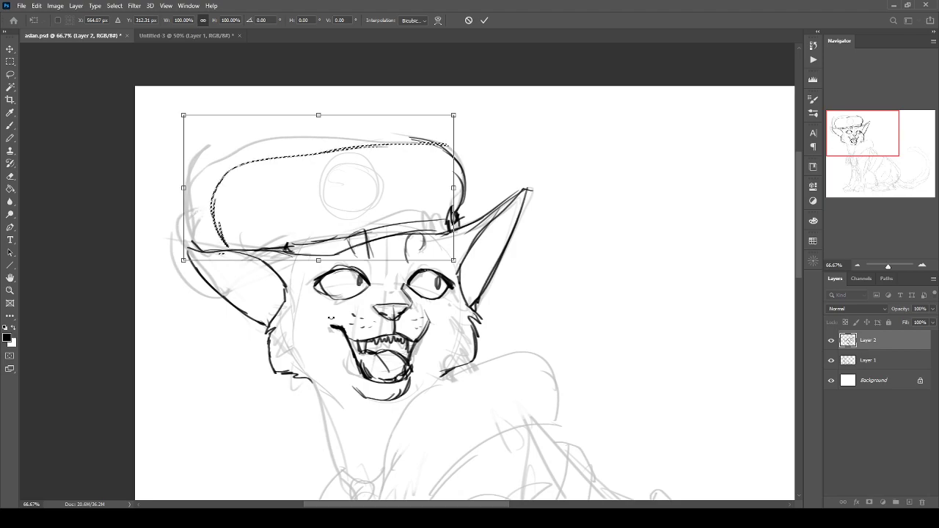
key(ctrl+minus)
key(ctrl+plus)
key(ctrl+plus)
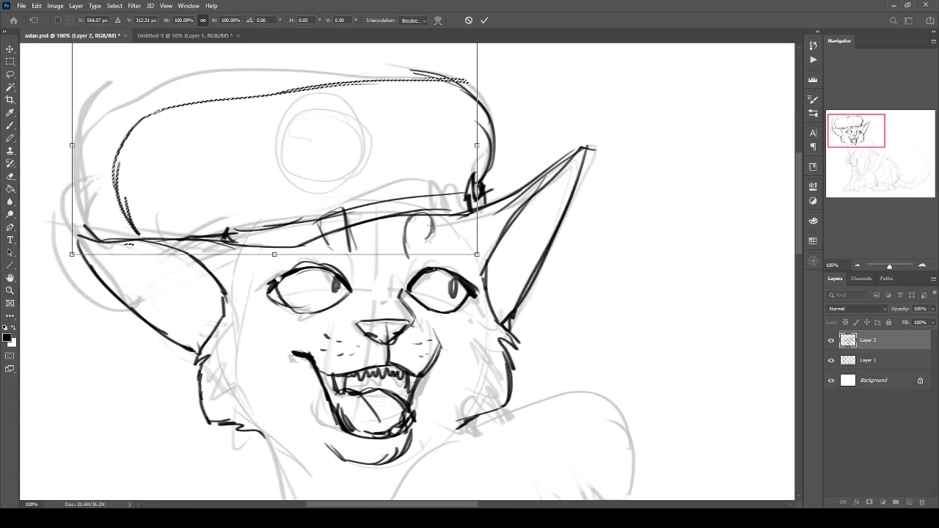
drag(319, 157, 380, 154)
drag(372, 192, 385, 197)
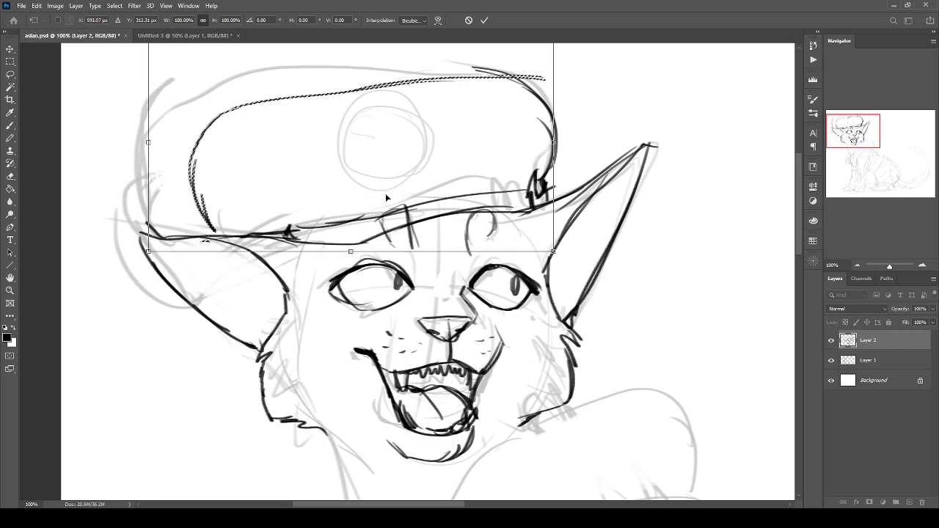
key(Return)
Erase the doubled line at the top of the crown and redraw it as one curve joining both sides.
key(e)
mouse_move(525, 86)
mouse_down()
mouse_move(544, 74)
mouse_move(528, 81)
mouse_up()
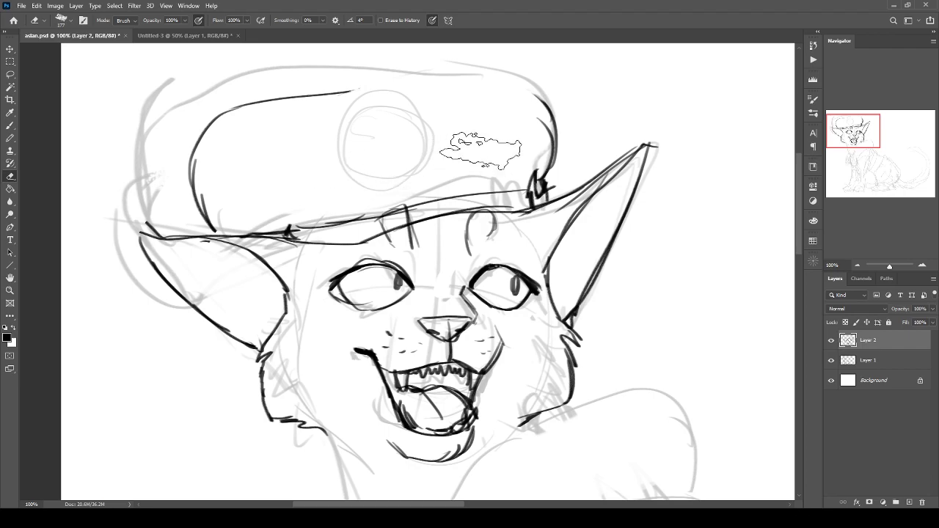
key(b)
mouse_move(555, 183)
mouse_down()
mouse_move(549, 152)
mouse_move(447, 97)
mouse_move(407, 97)
mouse_up()
mouse_move(484, 101)
mouse_down()
mouse_move(332, 86)
mouse_move(391, 97)
mouse_move(295, 84)
mouse_up()
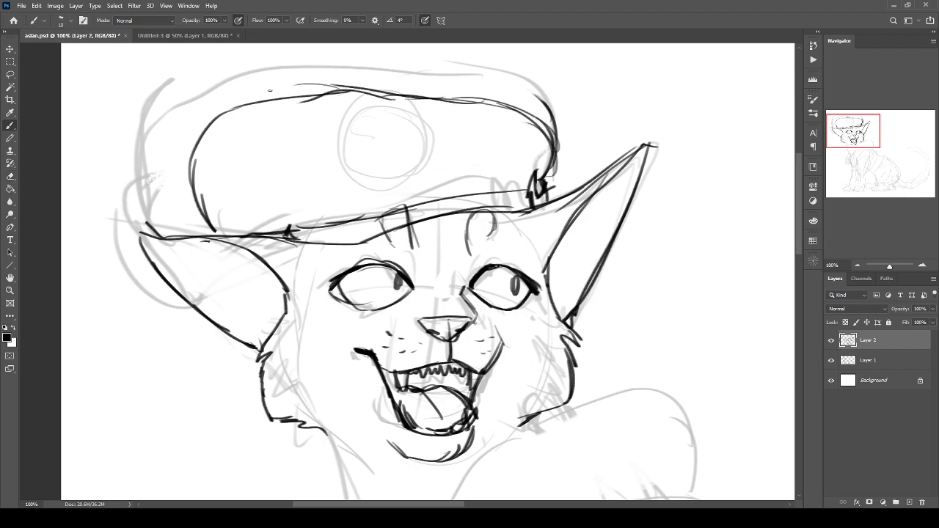
Draw the front of the neck below the cheek, ending in a jagged fur tip.
key(ctrl+minus)
key(ctrl+minus)
key(ctrl+plus)
drag(371, 330, 280, 152)
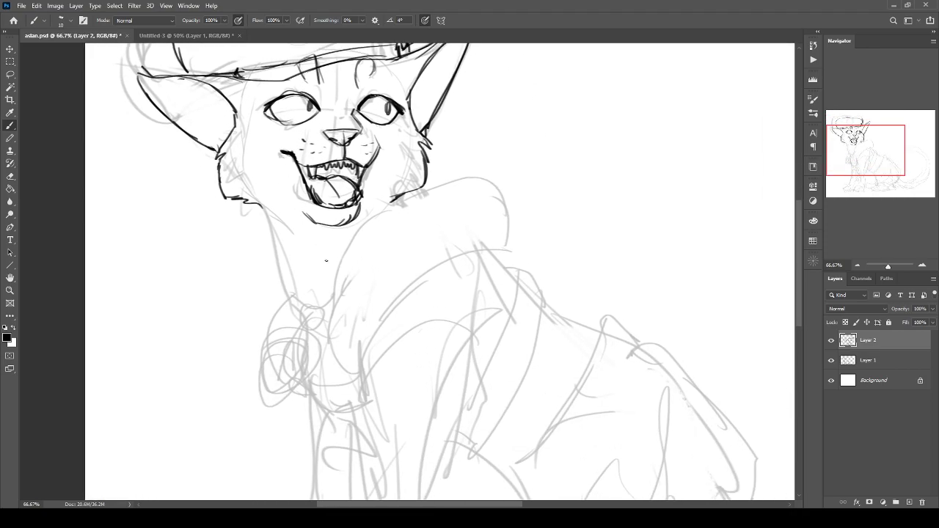
mouse_move(281, 225)
mouse_down()
mouse_move(276, 298)
mouse_move(287, 311)
mouse_up()
drag(302, 267, 287, 355)
scroll(292, 363, down, 3)
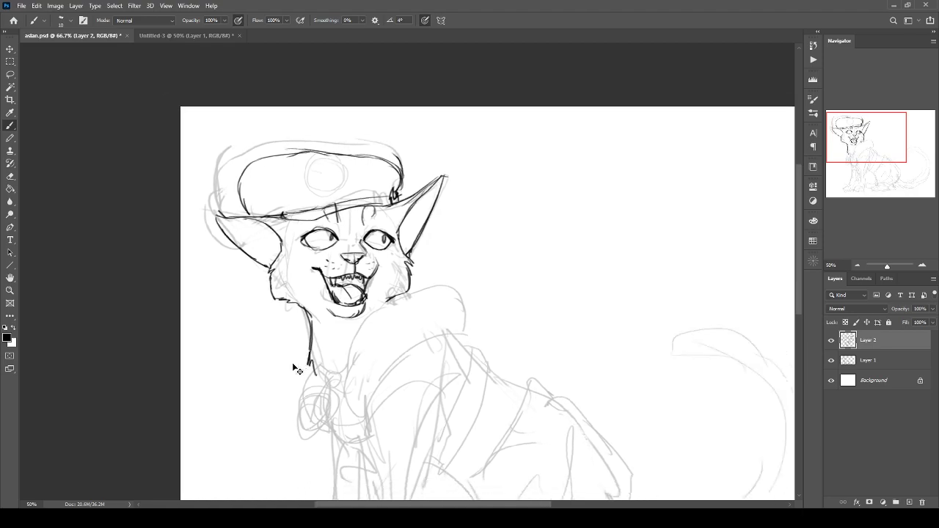
scroll(292, 362, up, 2)
drag(292, 249, 365, 274)
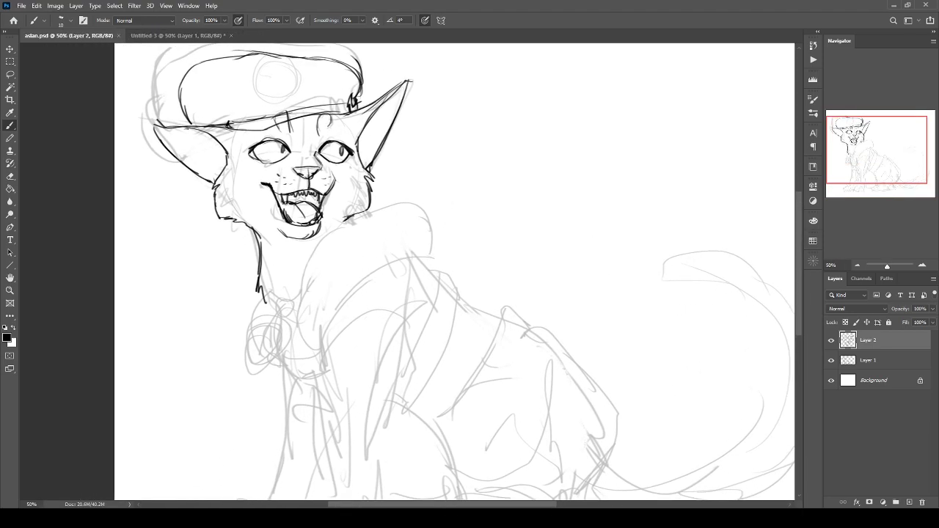
Draw the outline of the thick collar from behind the cheek over the shoulder to its rounded front end.
drag(366, 213, 365, 226)
key(ctrl+z)
mouse_move(351, 354)
mouse_down()
mouse_move(298, 273)
mouse_move(374, 333)
mouse_up()
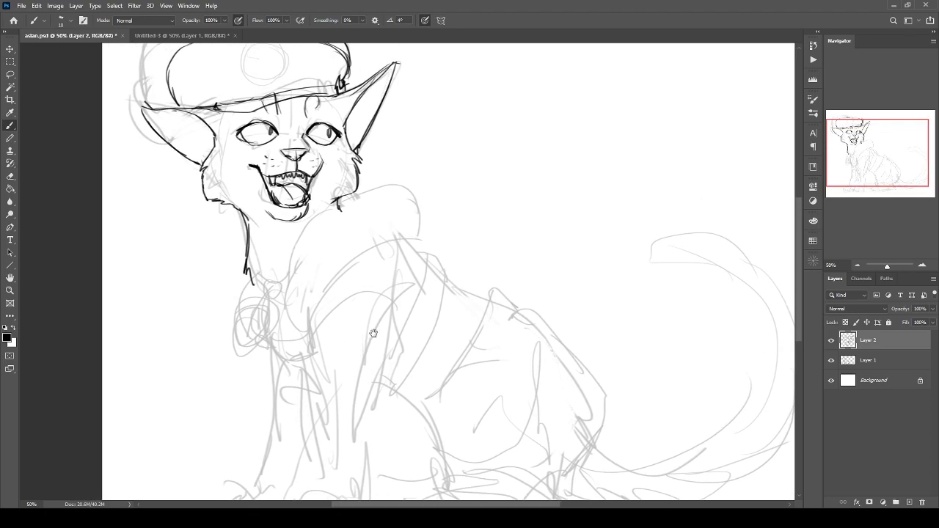
mouse_move(414, 222)
mouse_down()
mouse_move(414, 242)
mouse_move(361, 198)
mouse_move(400, 210)
mouse_move(317, 228)
mouse_move(321, 261)
mouse_up()
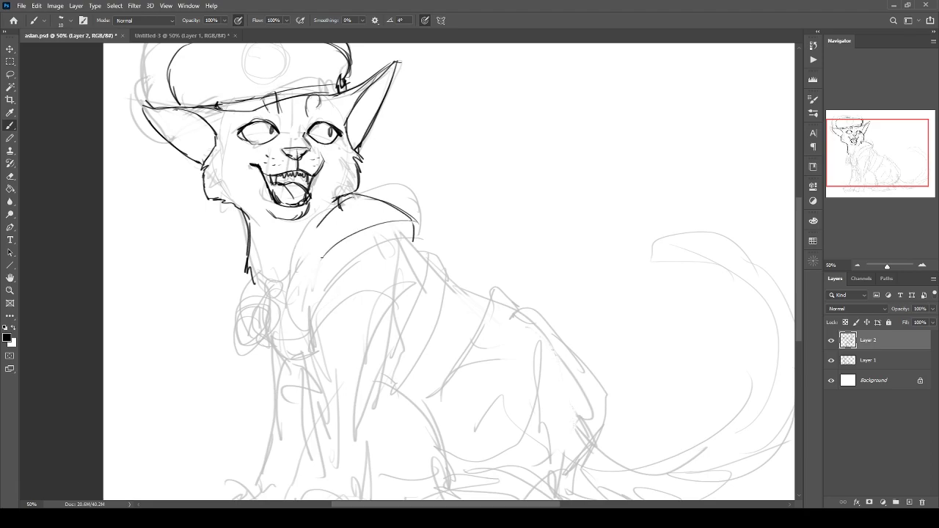
drag(351, 196, 292, 267)
mouse_move(418, 238)
mouse_down()
mouse_move(342, 274)
mouse_move(338, 292)
mouse_up()
drag(389, 253, 317, 320)
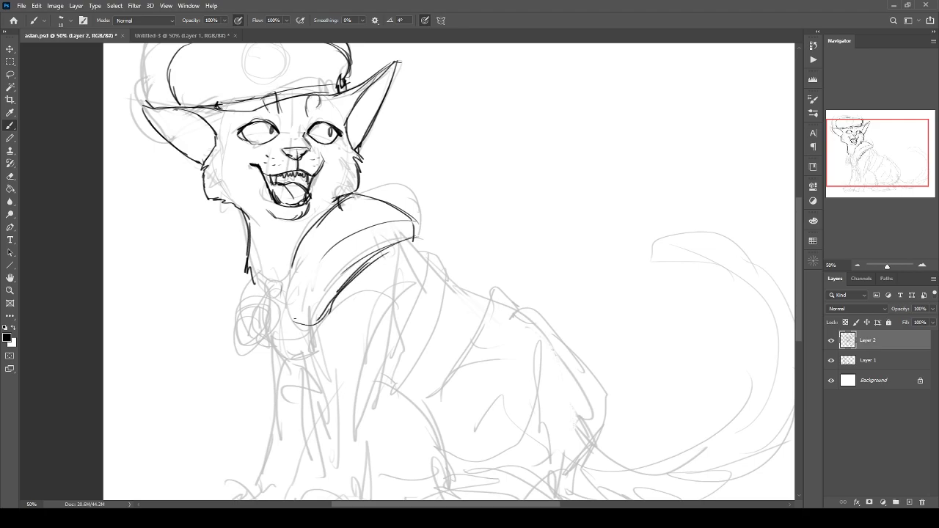
drag(295, 250, 282, 300)
Erase the rough lower edge of the collar and redraw it as a cleaner curve.
key(e)
drag(381, 241, 348, 270)
drag(389, 239, 341, 288)
mouse_move(414, 252)
mouse_down()
mouse_move(371, 271)
mouse_move(385, 229)
mouse_move(366, 205)
mouse_up()
key(b)
mouse_move(411, 234)
mouse_down()
mouse_move(351, 258)
mouse_move(334, 306)
mouse_move(316, 323)
mouse_up()
drag(241, 345, 276, 282)
Add thick parallel hatching strokes under the chin to shade the upper neck.
key(ctrl+plus)
drag(267, 239, 328, 323)
drag(299, 243, 329, 326)
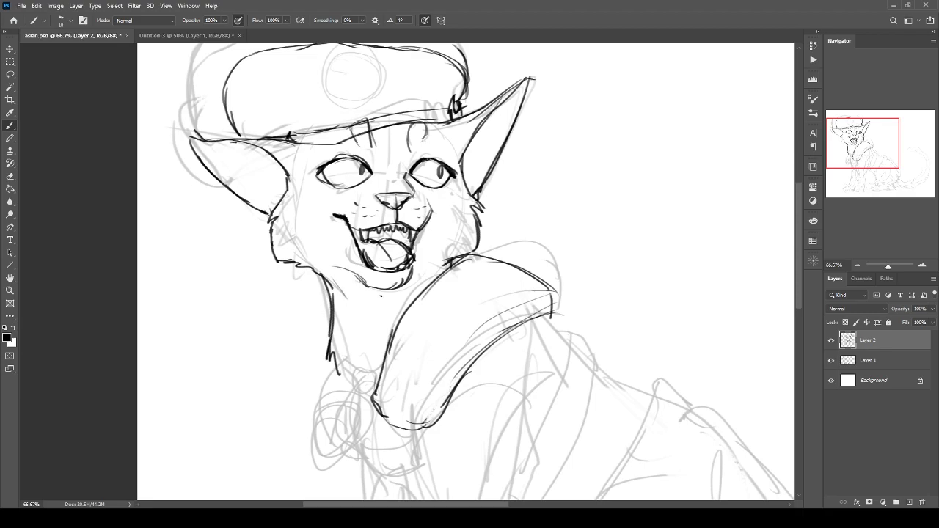
drag(344, 273, 376, 303)
mouse_move(338, 271)
mouse_down()
mouse_move(368, 308)
mouse_move(361, 311)
mouse_up()
drag(329, 278, 354, 315)
Draw the near front leg from the collar to the ankle, with jagged fur at the elbow.
key(ctrl+minus)
key(ctrl+plus)
drag(434, 409, 369, 297)
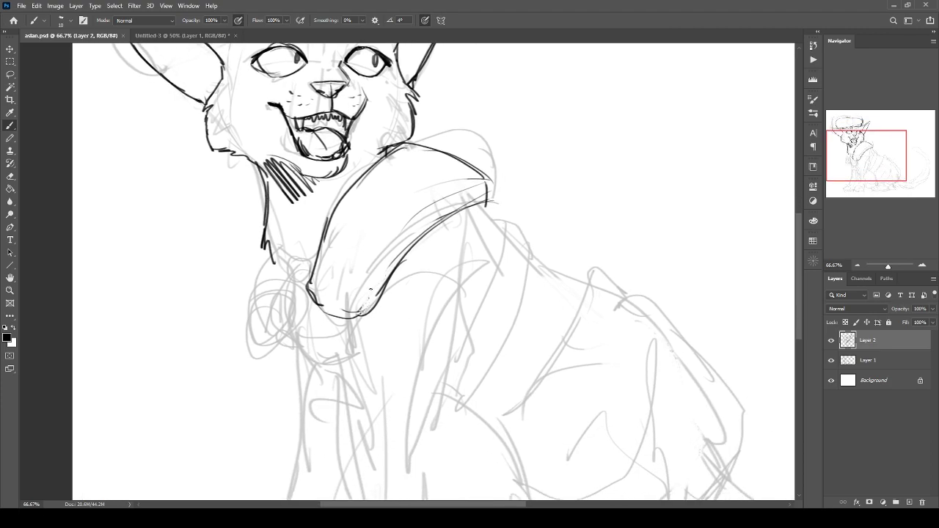
drag(368, 345, 351, 250)
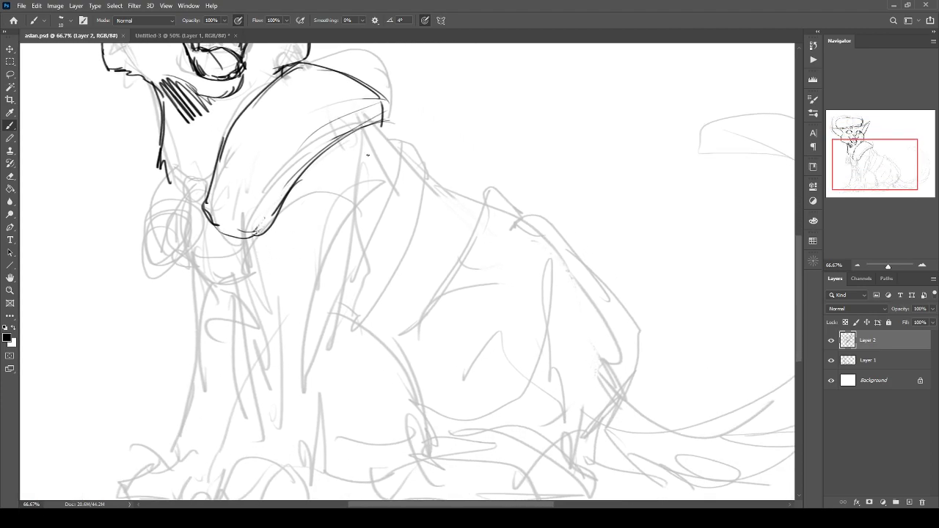
drag(250, 240, 260, 290)
drag(249, 234, 267, 336)
mouse_move(267, 360)
mouse_down()
mouse_move(272, 245)
mouse_move(264, 330)
mouse_up()
drag(271, 243, 263, 335)
drag(359, 73, 358, 183)
mouse_move(358, 92)
mouse_down()
mouse_move(370, 189)
mouse_move(306, 341)
mouse_up()
drag(347, 224, 306, 359)
mouse_move(331, 283)
mouse_down()
mouse_move(304, 361)
mouse_move(278, 392)
mouse_up()
drag(287, 387, 268, 396)
Draw the near front paw with its rounded toes and the lines separating them.
drag(286, 342, 381, 418)
drag(343, 455, 317, 325)
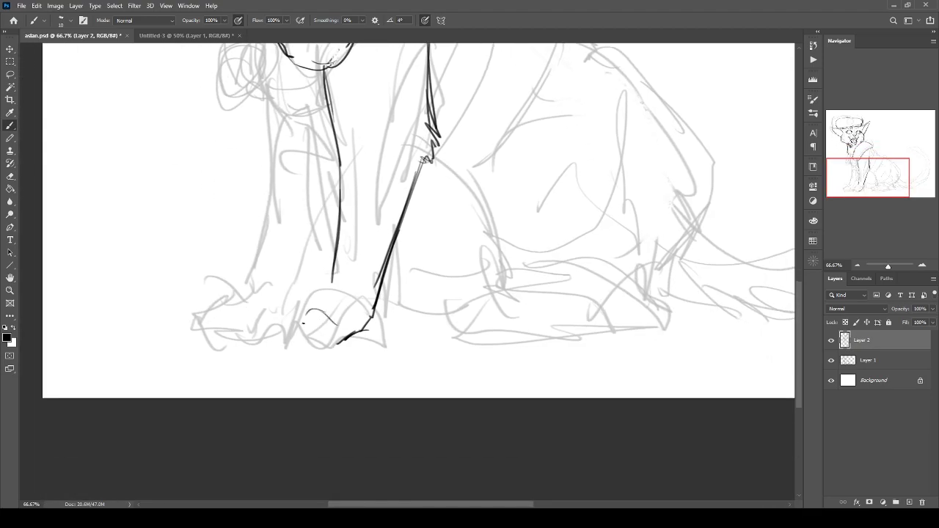
drag(296, 304, 296, 352)
drag(296, 304, 273, 342)
mouse_move(331, 281)
mouse_down()
mouse_move(298, 309)
mouse_move(279, 303)
mouse_up()
mouse_move(284, 303)
mouse_down()
mouse_move(265, 328)
mouse_move(276, 313)
mouse_move(318, 399)
mouse_up()
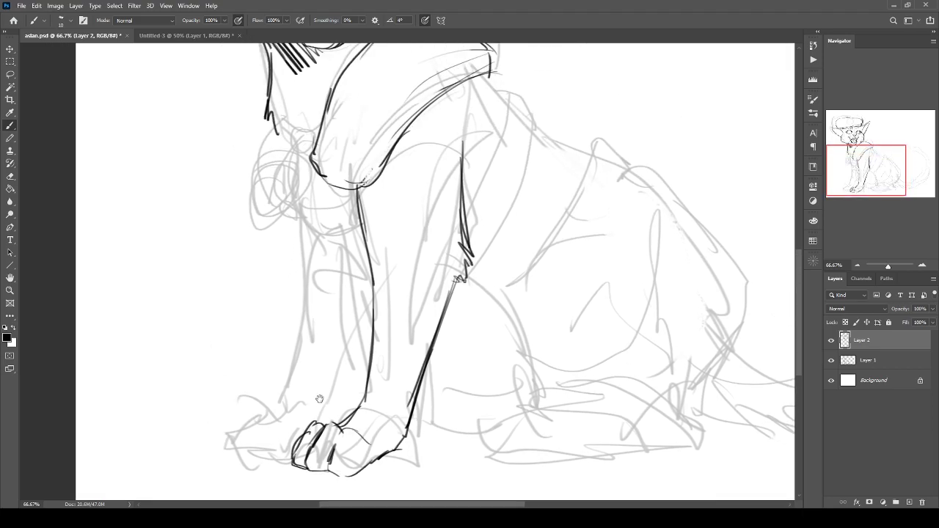
Draw the narrow neck band that joins the base of the neck to the front end of the collar.
drag(329, 257, 312, 359)
key(ctrl+minus)
key(ctrl+minus)
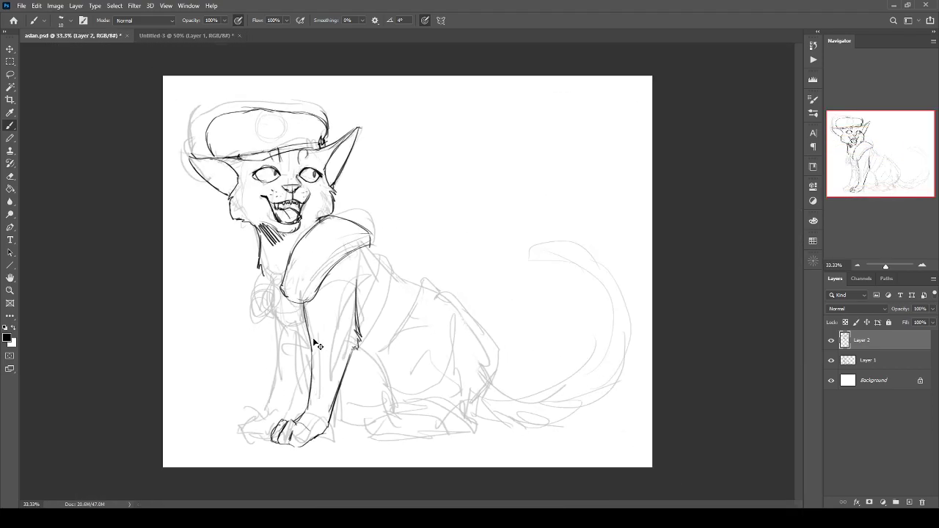
key(ctrl+plus)
drag(312, 337, 376, 247)
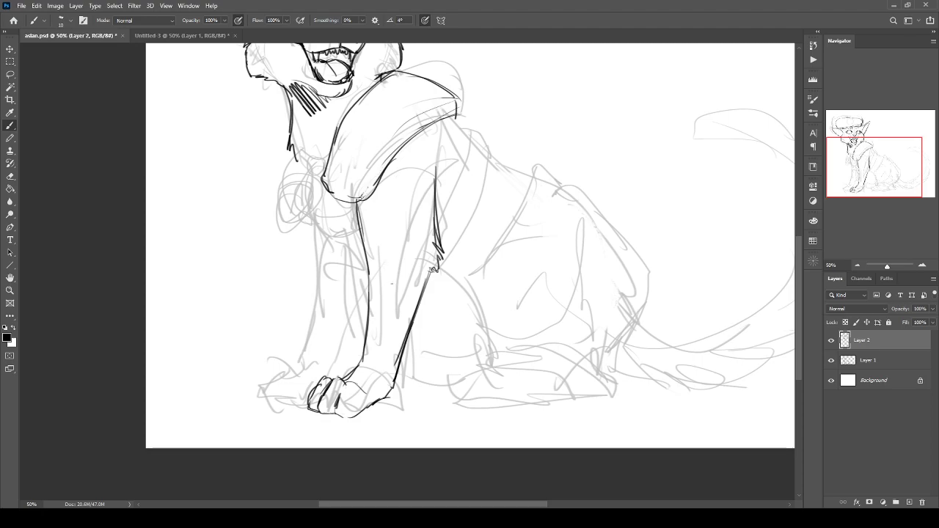
mouse_move(279, 283)
mouse_down()
mouse_move(332, 297)
mouse_move(446, 422)
mouse_up()
key(ctrl+plus)
drag(403, 361, 437, 346)
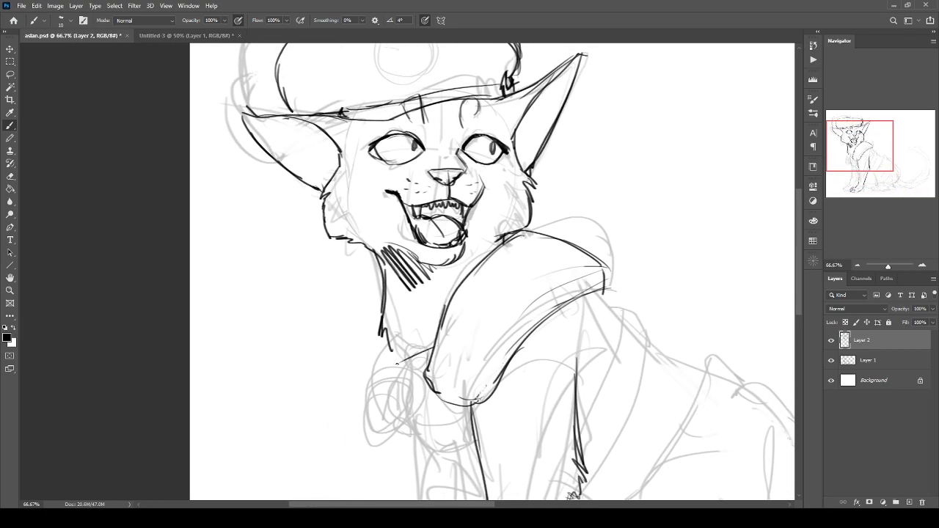
key(ctrl+plus)
drag(365, 322, 311, 205)
mouse_move(324, 254)
mouse_down()
mouse_move(327, 283)
mouse_move(380, 318)
mouse_move(332, 298)
mouse_move(343, 309)
mouse_move(389, 313)
mouse_up()
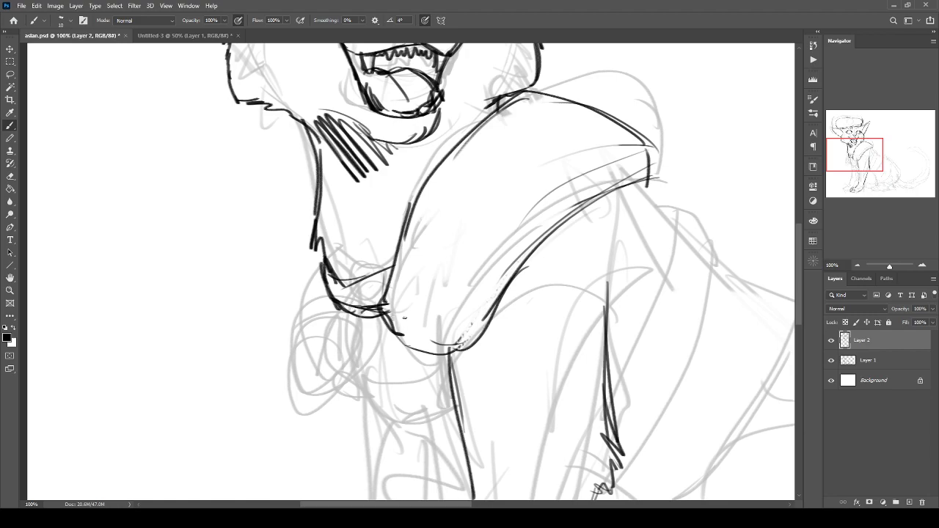
Shrink the eraser and clean up the overlapping strokes where the neck band meets the collar.
key(e)
key([)
key([)
key([)
key([)
key([)
key([)
key([)
key([)
drag(377, 307, 369, 308)
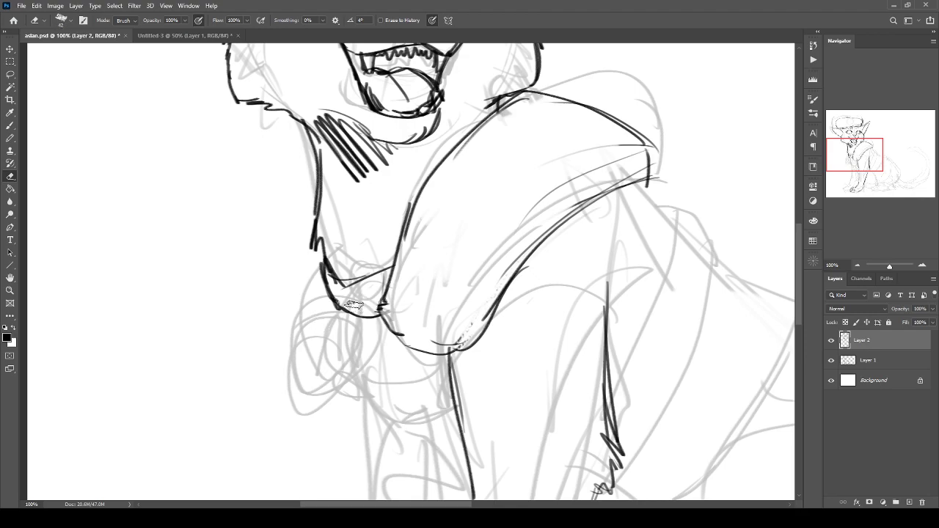
Draw the bow's knot at the neck band and the pointed loop hanging in front of the chest.
key(b)
mouse_move(343, 275)
mouse_down()
mouse_move(335, 188)
mouse_move(345, 245)
mouse_up()
mouse_move(337, 197)
mouse_down()
mouse_move(359, 242)
mouse_move(340, 245)
mouse_up()
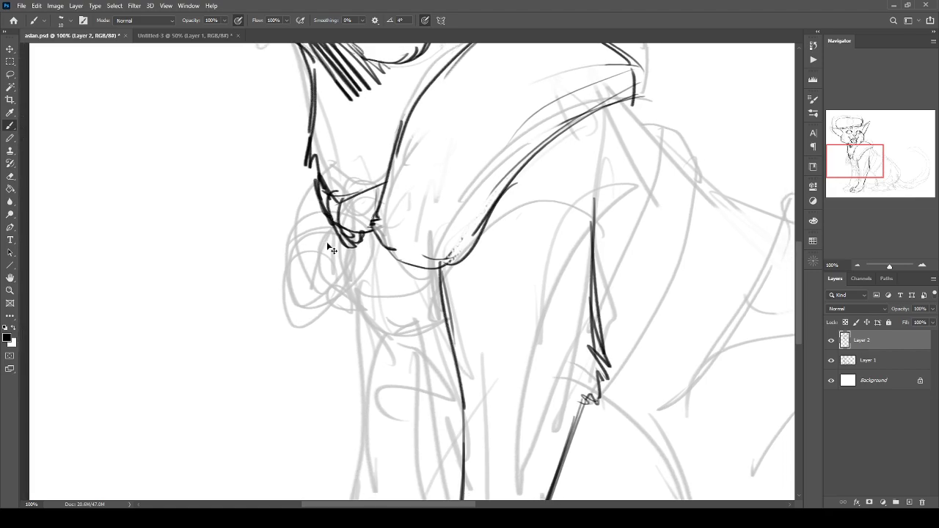
key(ctrl+minus)
key(ctrl+minus)
key(ctrl+plus)
drag(351, 295, 359, 330)
mouse_move(345, 226)
mouse_down()
mouse_move(331, 286)
mouse_move(369, 325)
mouse_up()
drag(329, 287, 369, 292)
drag(373, 339, 336, 261)
Draw the chest outline as jagged fur running from the bow's knot down to the near front leg.
drag(339, 215, 337, 250)
drag(338, 252, 351, 277)
drag(365, 280, 416, 309)
drag(391, 285, 424, 317)
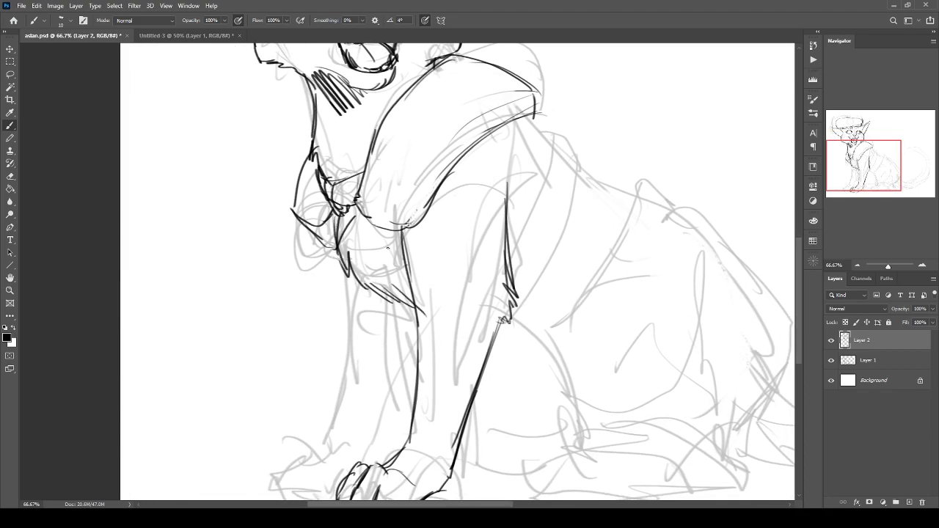
Draw the inner and outer edges of the far front leg from the chest down to the paw.
key(ctrl+minus)
key(ctrl+plus)
drag(354, 359, 356, 245)
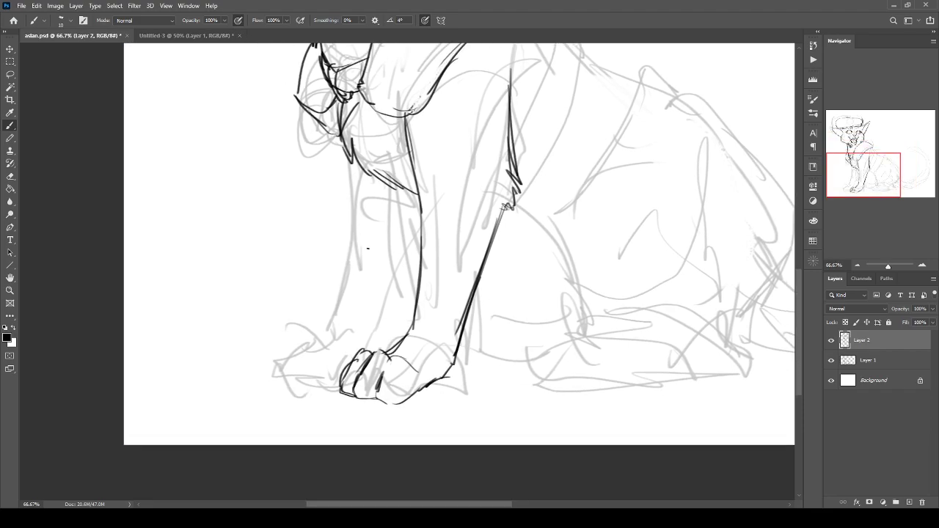
drag(421, 203, 376, 299)
drag(399, 234, 371, 316)
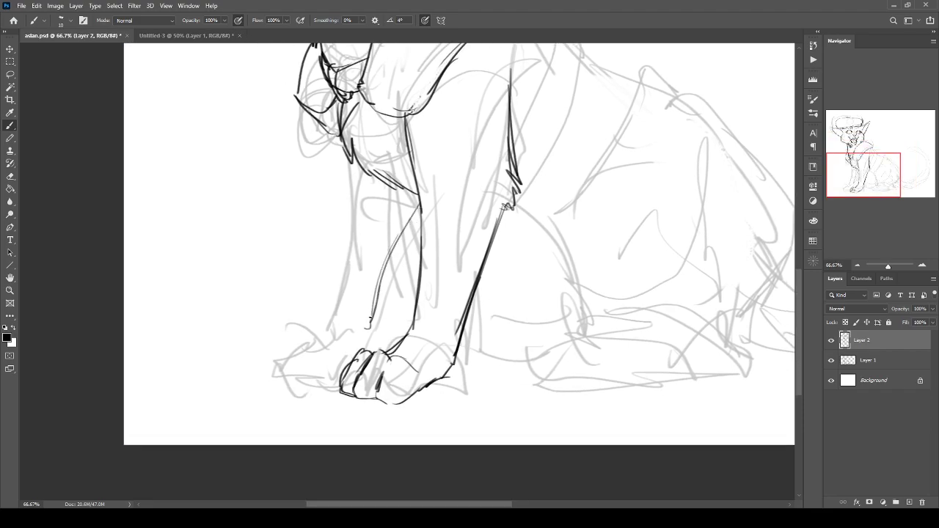
drag(423, 227, 379, 297)
drag(402, 257, 363, 350)
drag(349, 163, 343, 313)
mouse_move(347, 239)
mouse_down()
mouse_move(337, 323)
mouse_move(320, 343)
mouse_move(316, 388)
mouse_up()
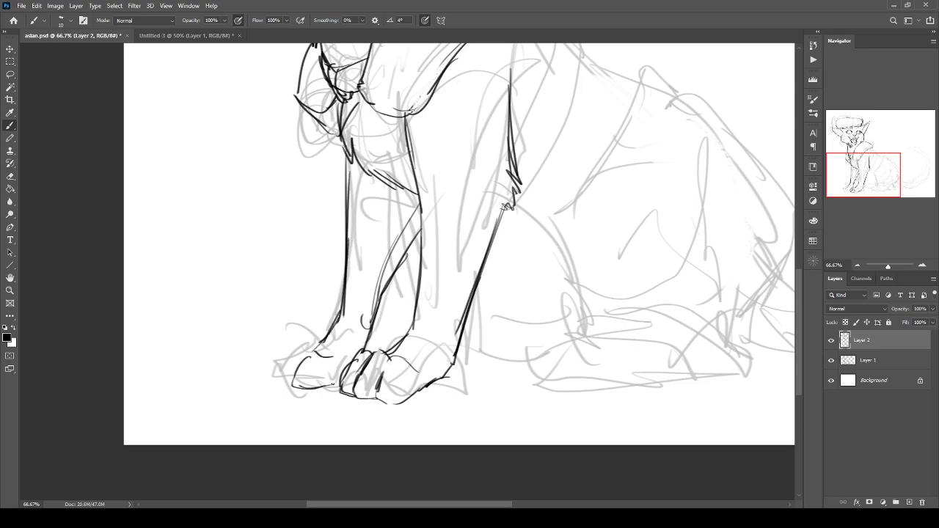
Finish the rounded toe outlines of the far front paw and save the drawing.
drag(320, 349, 276, 372)
drag(310, 342, 280, 366)
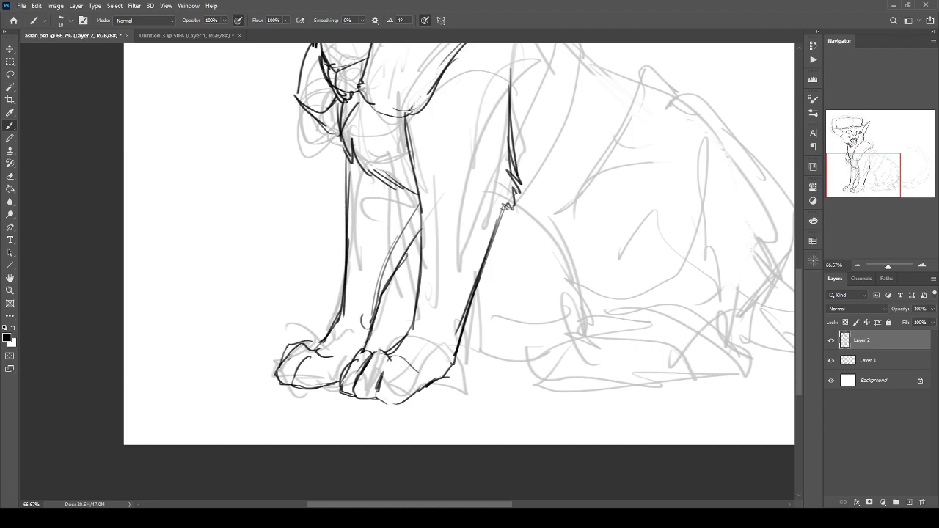
key(ctrl+minus)
key(ctrl+s)
Draw the jacket's short sleeve with a round shoulder patch, and its back and slanted hem edges.
drag(341, 368, 229, 496)
drag(265, 366, 201, 448)
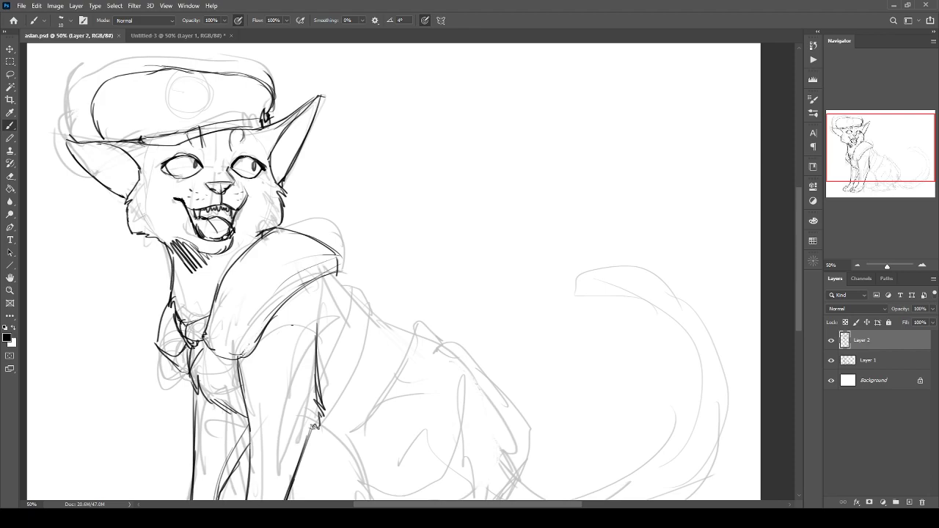
key(ctrl+plus)
drag(264, 311, 477, 360)
drag(441, 268, 469, 269)
mouse_move(414, 285)
mouse_down()
mouse_move(495, 279)
mouse_move(539, 316)
mouse_move(531, 348)
mouse_move(459, 248)
mouse_move(492, 218)
mouse_up()
mouse_move(453, 270)
mouse_down()
mouse_move(206, 148)
mouse_move(409, 180)
mouse_up()
mouse_move(418, 279)
mouse_down()
mouse_move(316, 296)
mouse_move(309, 284)
mouse_move(399, 276)
mouse_up()
mouse_move(399, 281)
mouse_down()
mouse_move(350, 284)
mouse_move(382, 364)
mouse_up()
mouse_move(331, 331)
mouse_down()
mouse_move(290, 364)
mouse_move(266, 346)
mouse_move(340, 412)
mouse_up()
mouse_move(391, 314)
mouse_down()
mouse_move(431, 432)
mouse_move(339, 338)
mouse_up()
mouse_move(348, 289)
mouse_down()
mouse_move(374, 334)
mouse_move(351, 350)
mouse_up()
drag(316, 333, 368, 343)
drag(371, 294, 316, 334)
Close the jacket's lower hem with a pointed corner behind the near elbow.
key(ctrl+minus)
alt+scroll(333, 338, down, 3)
alt+scroll(332, 338, up, 2)
mouse_move(352, 234)
mouse_down()
mouse_move(389, 273)
mouse_move(433, 296)
mouse_move(382, 389)
mouse_move(352, 396)
mouse_up()
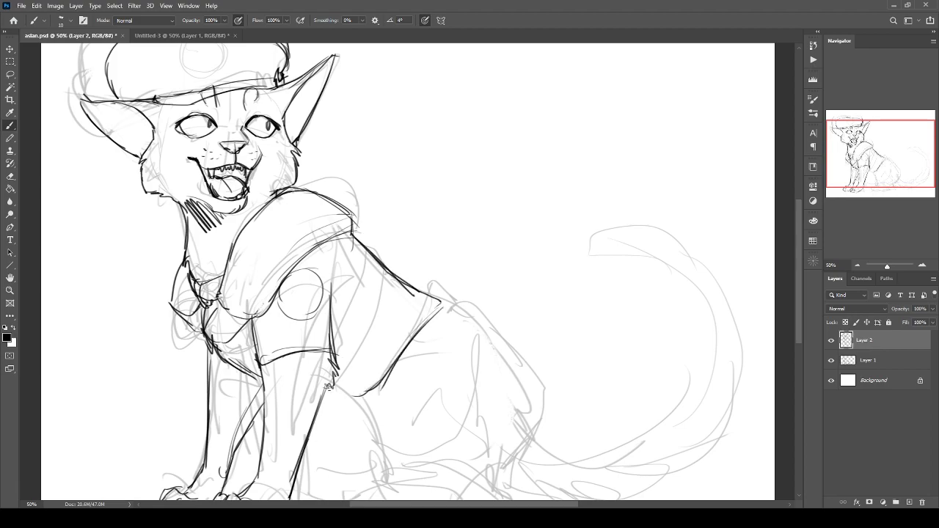
drag(355, 352, 324, 399)
Add curved inner-ear lines to both ears.
drag(116, 199, 108, 167)
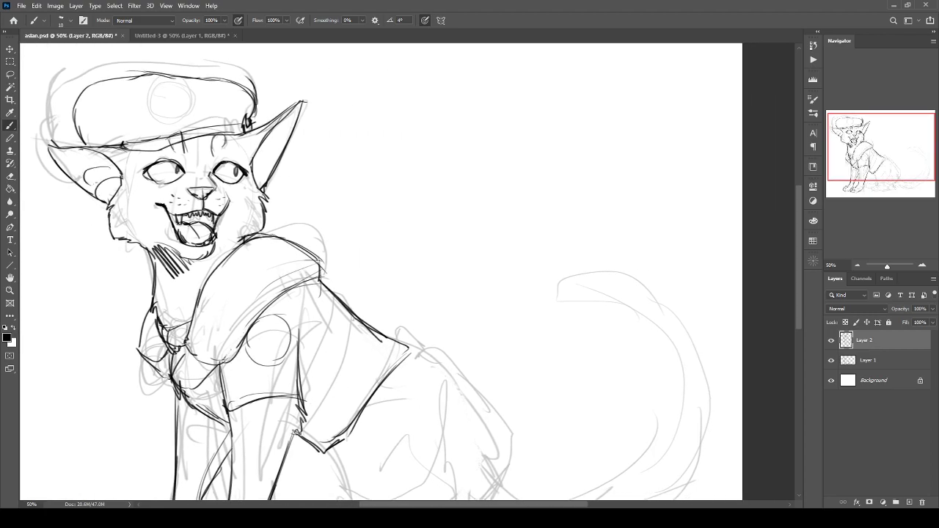
mouse_move(253, 165)
mouse_down()
mouse_move(273, 169)
mouse_move(293, 144)
mouse_up()
drag(270, 258, 370, 262)
Try strokes for a round badge on the front of the cap and undo them.
mouse_move(285, 98)
mouse_down()
mouse_move(273, 125)
mouse_move(297, 137)
mouse_move(287, 136)
mouse_up()
drag(283, 96, 270, 126)
key(ctrl+z)
key(ctrl+z)
key(ctrl+z)
key(ctrl+z)
key(ctrl+z)
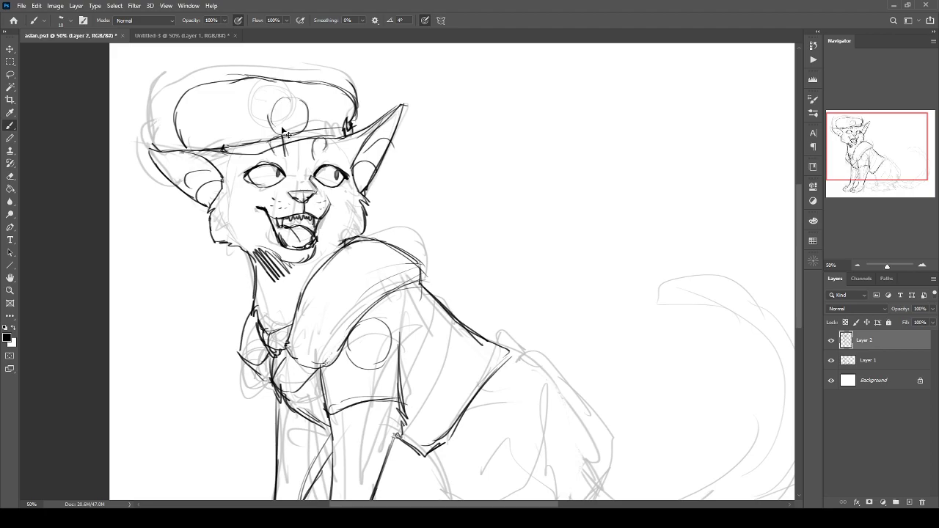
Redraw the cap's round badge with an inner ring and a curved accent around its upper edge.
mouse_move(303, 97)
mouse_down()
mouse_move(273, 101)
mouse_move(270, 125)
mouse_up()
mouse_move(292, 92)
mouse_down()
mouse_move(306, 124)
mouse_move(291, 128)
mouse_up()
drag(268, 108, 295, 129)
mouse_move(281, 91)
mouse_down()
mouse_move(273, 118)
mouse_move(263, 103)
mouse_up()
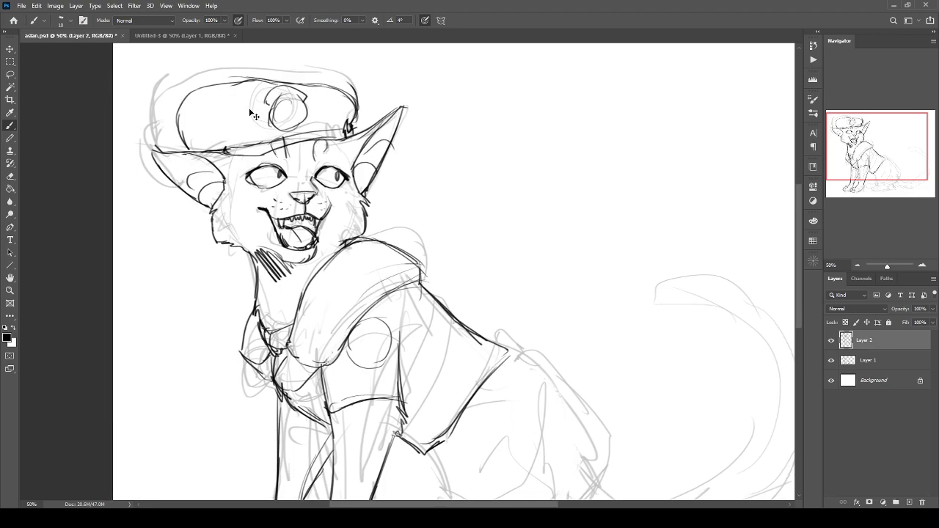
Trace the cat's lower back, rounded rump and the front edge of the near thigh over the rough sketch.
key(ctrl+minus)
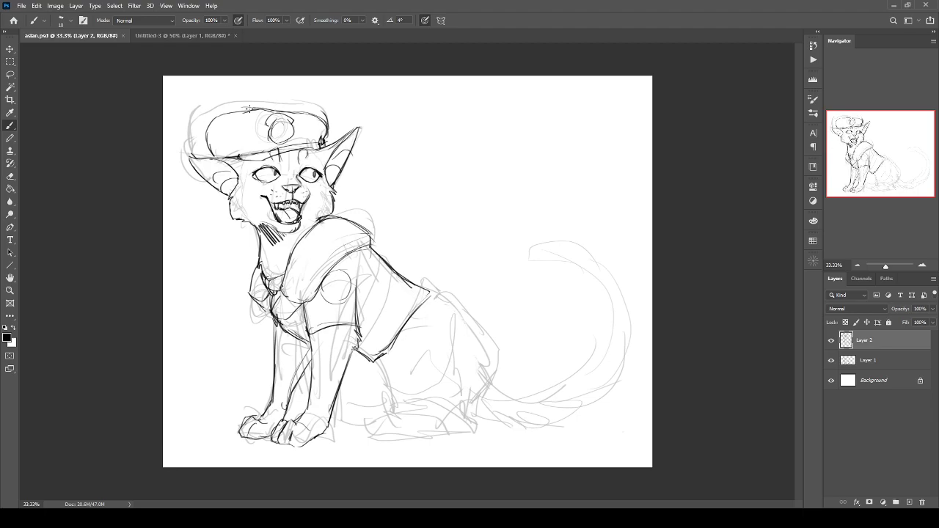
key(ctrl+plus)
key(ctrl+plus)
drag(346, 336, 251, 247)
mouse_move(354, 224)
mouse_down()
mouse_move(408, 241)
mouse_move(469, 331)
mouse_move(487, 368)
mouse_move(476, 423)
mouse_up()
drag(480, 427, 459, 445)
mouse_move(427, 375)
mouse_down()
mouse_move(541, 317)
mouse_move(535, 327)
mouse_up()
drag(456, 221, 389, 275)
drag(411, 244, 396, 352)
drag(385, 302, 423, 383)
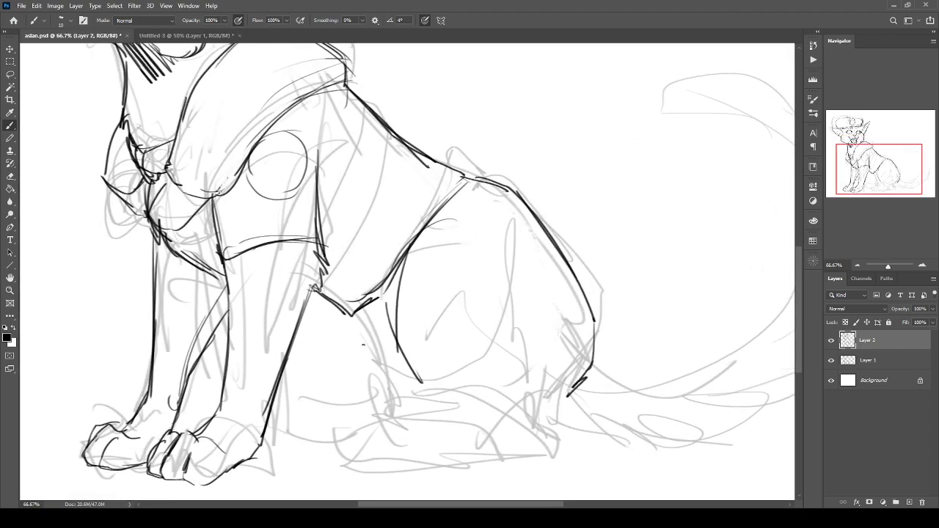
Draw the belly edge and front of the hind leg, the heel contour, and the haunch's lower curve down to the hock.
drag(353, 315, 373, 338)
drag(356, 321, 365, 352)
drag(365, 352, 380, 396)
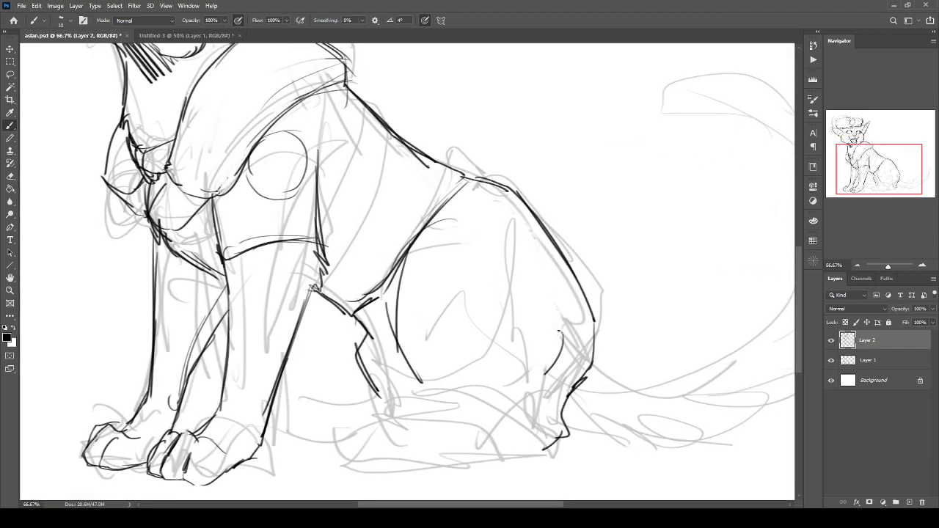
drag(586, 374, 545, 447)
drag(563, 333, 464, 380)
drag(423, 380, 543, 435)
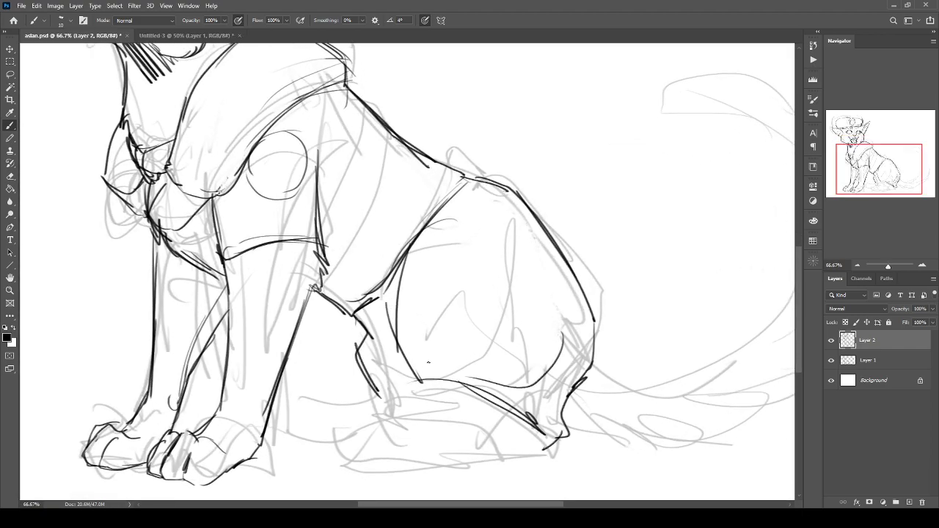
Draw the inner thigh fold and both hind feet with their toes, and save the file.
mouse_move(443, 284)
mouse_down()
mouse_move(410, 367)
mouse_move(436, 388)
mouse_move(383, 405)
mouse_move(379, 417)
mouse_move(452, 451)
mouse_move(559, 453)
mouse_up()
drag(501, 455, 425, 457)
mouse_move(384, 418)
mouse_down()
mouse_move(316, 442)
mouse_move(336, 462)
mouse_up()
drag(433, 462, 328, 460)
mouse_move(413, 453)
mouse_down()
mouse_move(317, 459)
mouse_move(337, 425)
mouse_move(380, 423)
mouse_move(376, 408)
mouse_move(345, 398)
mouse_move(304, 405)
mouse_move(287, 424)
mouse_move(312, 437)
mouse_move(292, 431)
mouse_move(304, 428)
mouse_up()
drag(319, 422, 308, 436)
key(ctrl+minus)
key(ctrl+minus)
key(ctrl+minus)
key(ctrl+s)
key(ctrl+plus)
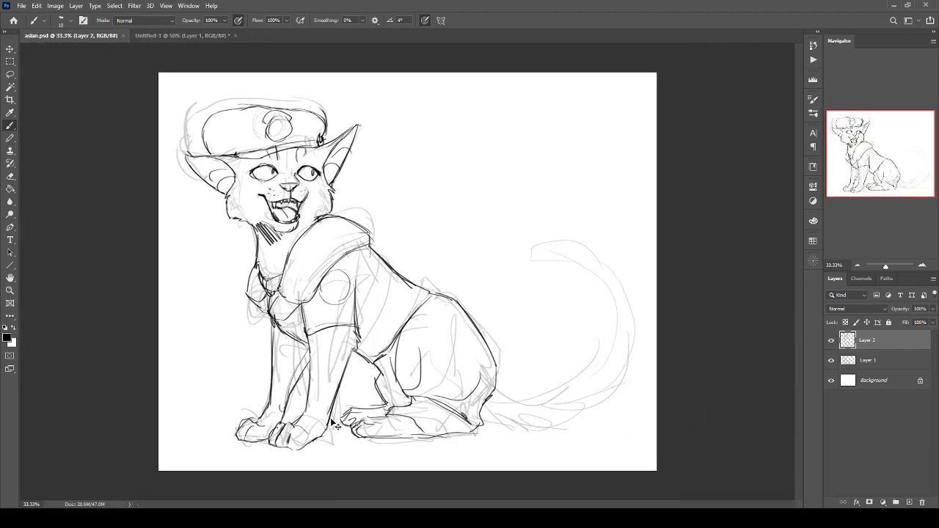
Trace the large upward-curling tail from the rump, with fur tufts at its tip and along the underside.
drag(403, 340, 187, 261)
mouse_move(320, 350)
mouse_down()
mouse_move(353, 367)
mouse_move(419, 361)
mouse_move(483, 301)
mouse_move(477, 251)
mouse_move(423, 170)
mouse_move(389, 154)
mouse_move(339, 155)
mouse_move(458, 144)
mouse_up()
drag(455, 142, 538, 248)
mouse_move(530, 212)
mouse_down()
mouse_move(514, 337)
mouse_move(499, 367)
mouse_up()
mouse_move(536, 316)
mouse_down()
mouse_move(422, 405)
mouse_move(455, 416)
mouse_up()
drag(455, 416, 360, 416)
drag(407, 415, 297, 412)
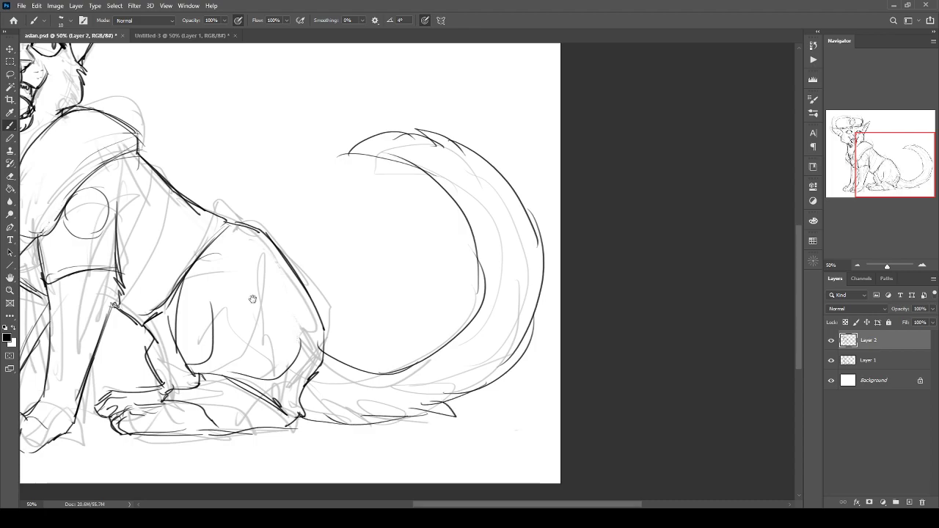
drag(264, 311, 540, 422)
Add a round pendant below the collar bow and detail the fold and end of the jacket's large collar.
key(ctrl+0)
key(ctrl+minus)
key(ctrl+plus)
key(ctrl+plus)
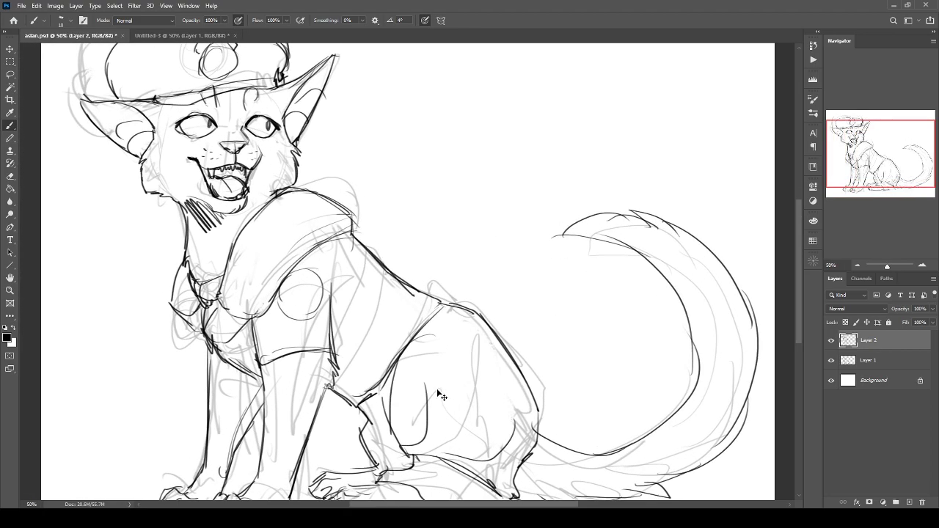
drag(218, 303, 340, 300)
mouse_move(405, 210)
mouse_down()
mouse_move(293, 296)
mouse_move(298, 322)
mouse_move(256, 322)
mouse_move(239, 342)
mouse_move(263, 339)
mouse_up()
drag(326, 356, 276, 376)
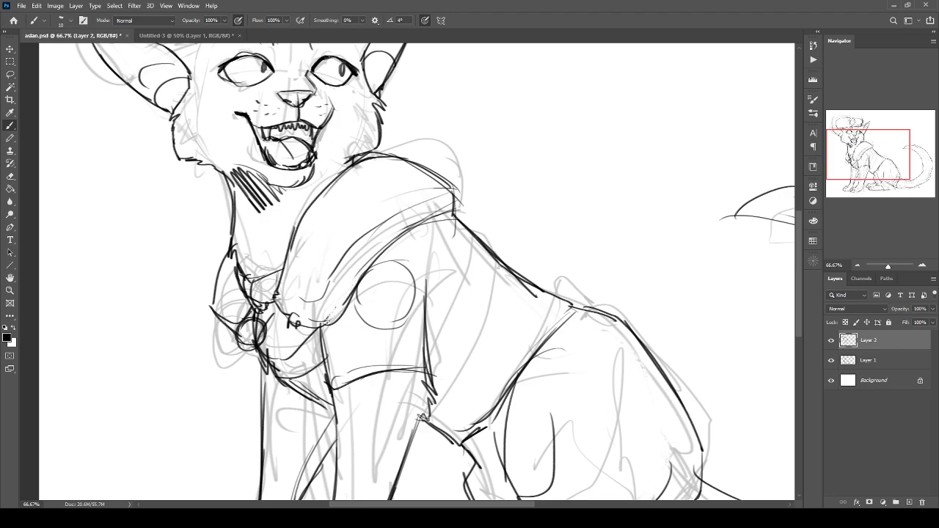
Draw a curved belt band around the jacket's waist behind the sleeve.
mouse_move(475, 238)
mouse_down()
mouse_move(505, 261)
mouse_move(432, 367)
mouse_up()
mouse_move(506, 258)
mouse_down()
mouse_move(493, 313)
mouse_move(428, 399)
mouse_up()
key(ctrl+minus)
key(ctrl+minus)
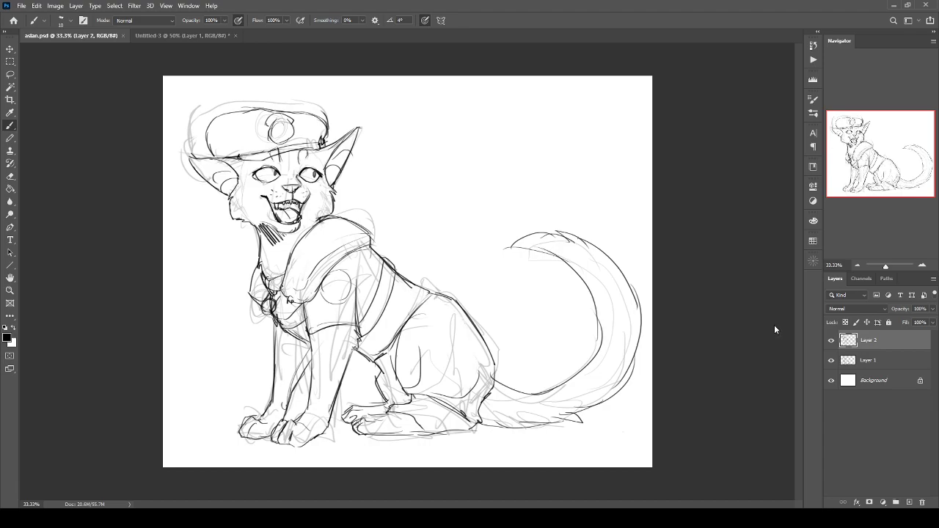
Hide the rough sketch on Layer 1 and erase stray lines around the pendant, ear tip and cap band.
click(832, 362)
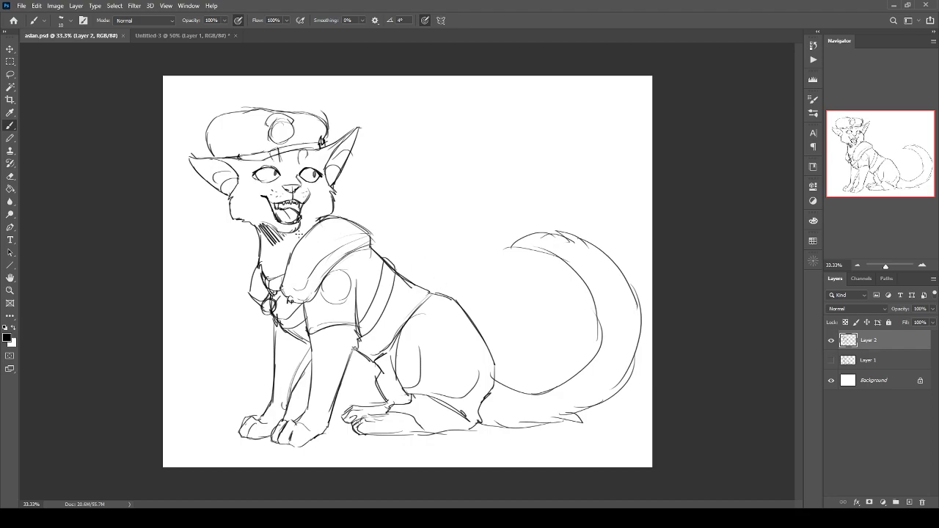
key(ctrl+plus)
drag(272, 218, 361, 260)
key(e)
drag(467, 298, 498, 334)
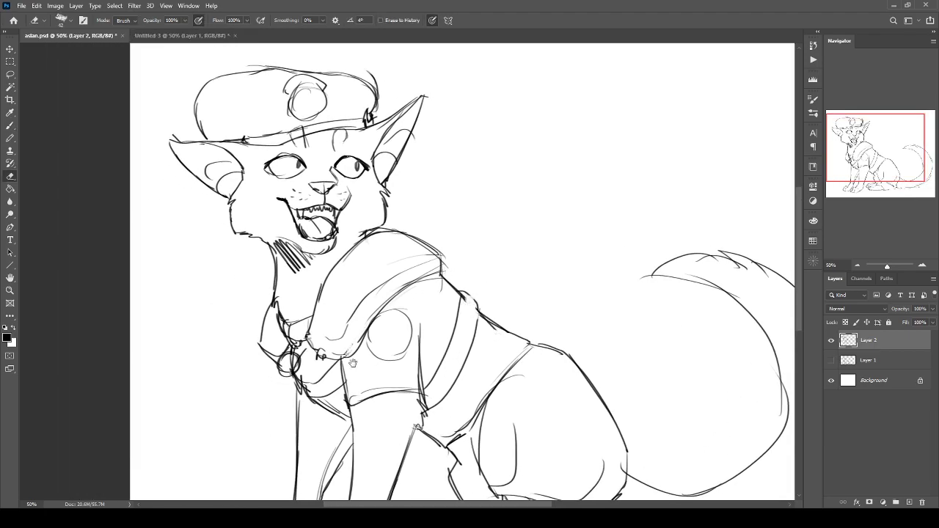
drag(352, 362, 269, 339)
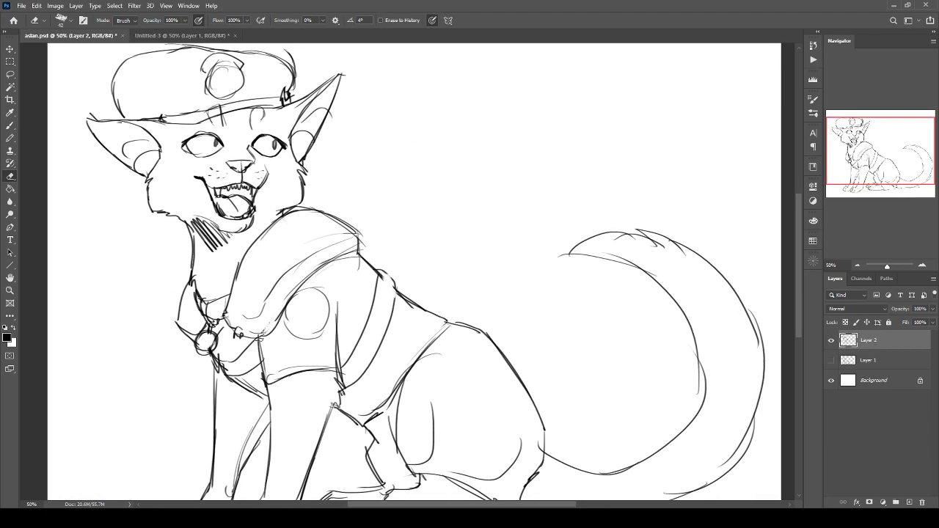
drag(322, 300, 337, 427)
drag(342, 192, 337, 212)
drag(299, 173, 286, 214)
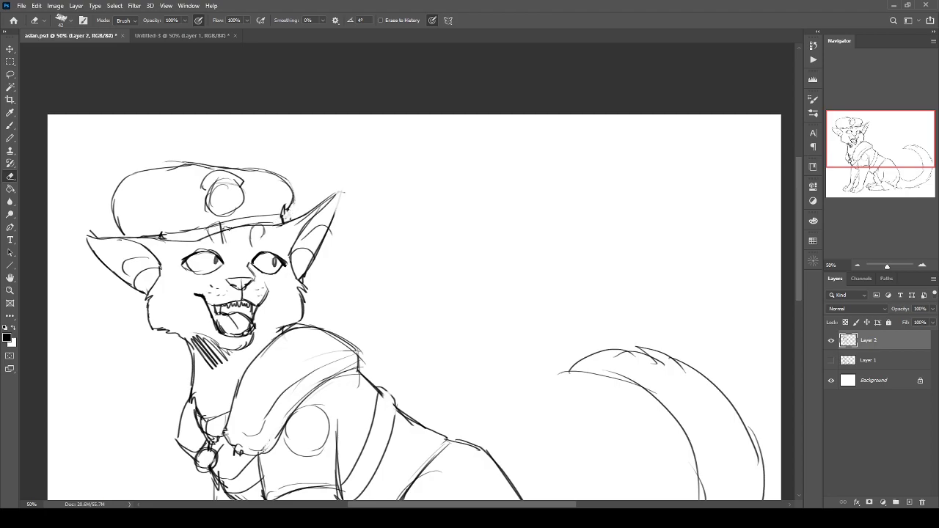
key(ctrl+minus)
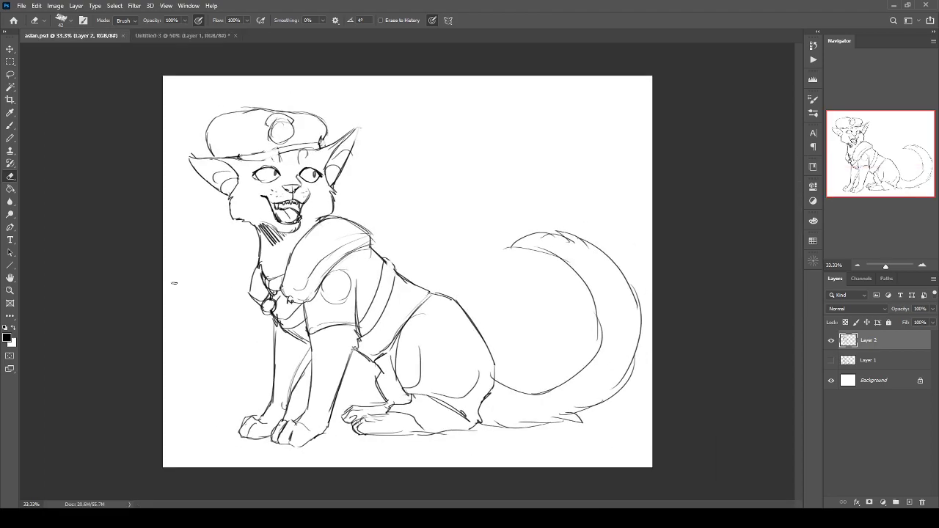
Add toe divisions and darker lower contours to both front paws.
key(b)
key(ctrl+plus)
drag(331, 386, 433, 351)
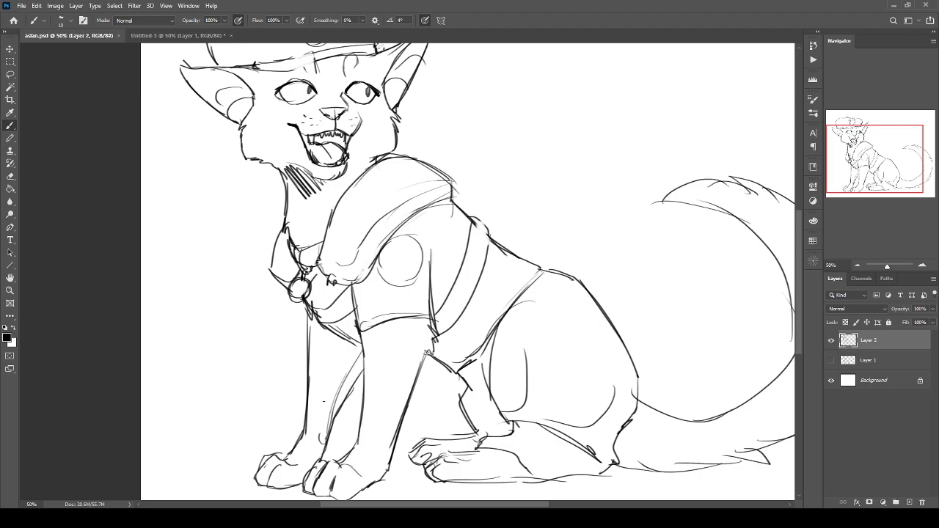
drag(298, 418, 340, 395)
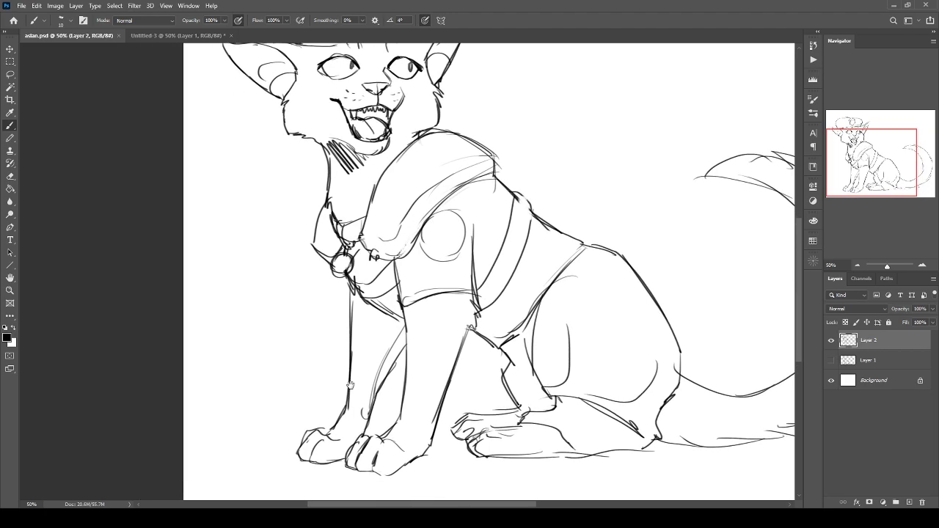
scroll(358, 346, up, 3)
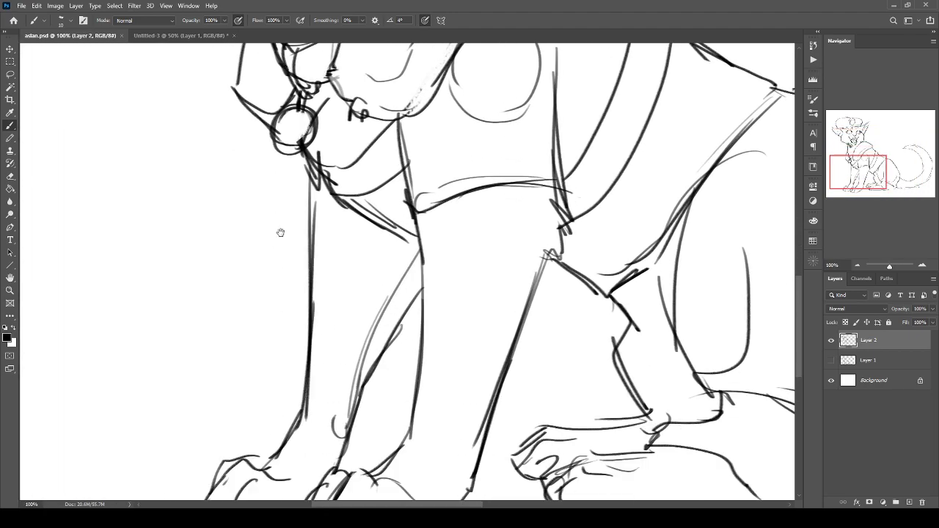
mouse_move(348, 357)
mouse_down()
mouse_move(338, 388)
mouse_move(372, 385)
mouse_up()
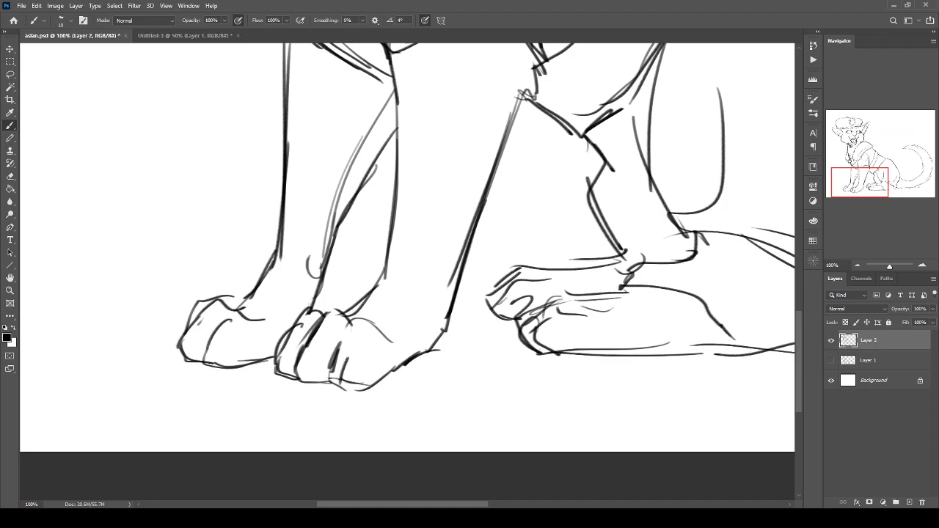
drag(319, 343, 302, 376)
drag(300, 370, 330, 380)
mouse_move(292, 341)
mouse_down()
mouse_move(284, 365)
mouse_move(296, 374)
mouse_up()
drag(276, 361, 293, 371)
mouse_move(222, 332)
mouse_down()
mouse_move(204, 360)
mouse_move(230, 364)
mouse_up()
mouse_move(196, 318)
mouse_down()
mouse_move(183, 344)
mouse_move(207, 357)
mouse_up()
drag(199, 302, 184, 329)
key(ctrl+minus)
key(ctrl+minus)
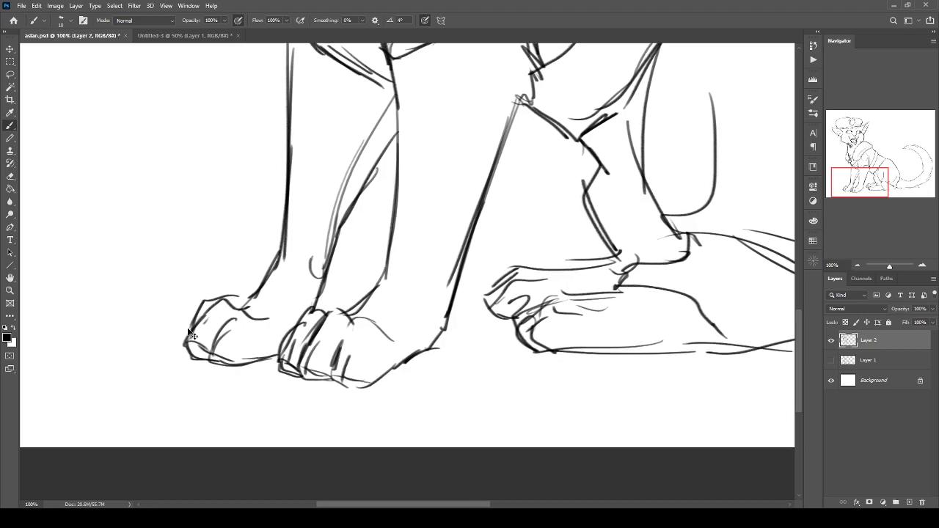
Shade the dark gap around the upper teeth inside the open mouth and save the file.
mouse_move(339, 273)
mouse_down()
mouse_move(250, 360)
mouse_move(210, 487)
mouse_up()
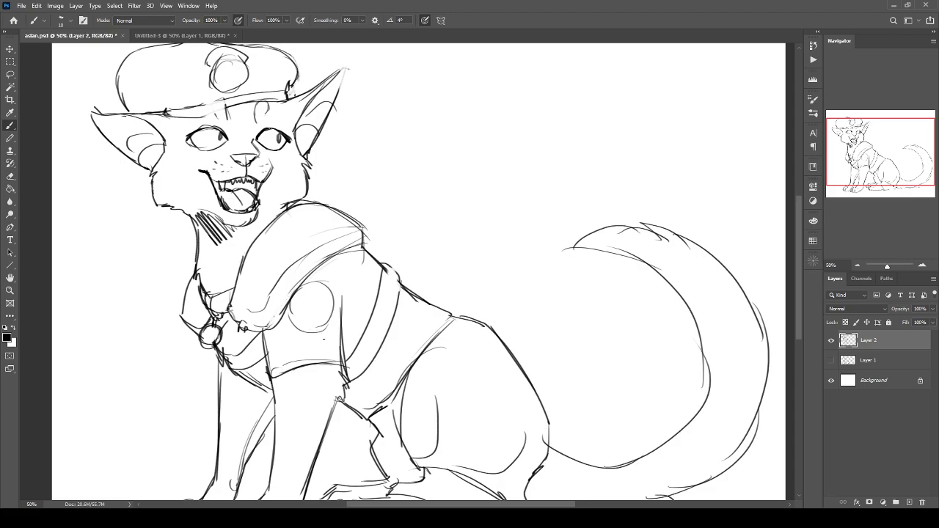
key(ctrl+plus)
drag(279, 315, 436, 443)
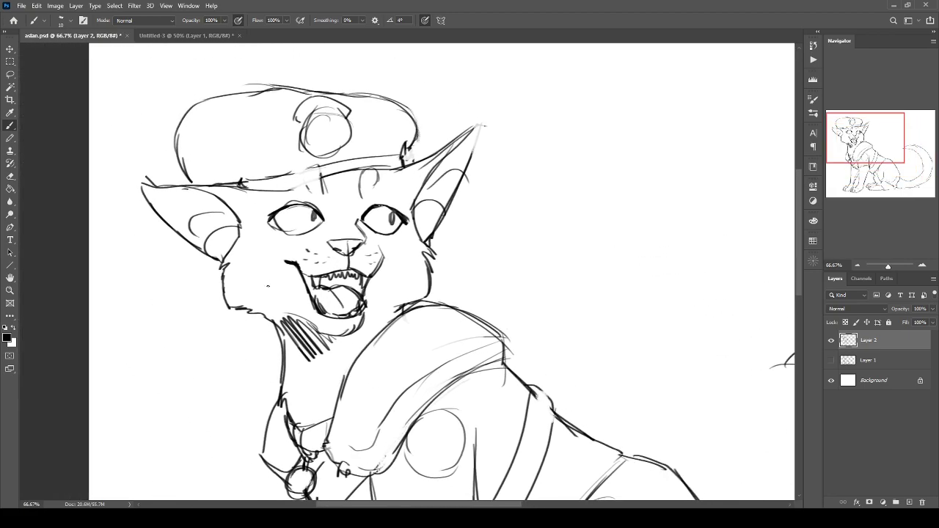
drag(347, 282, 304, 285)
key(ctrl+s)
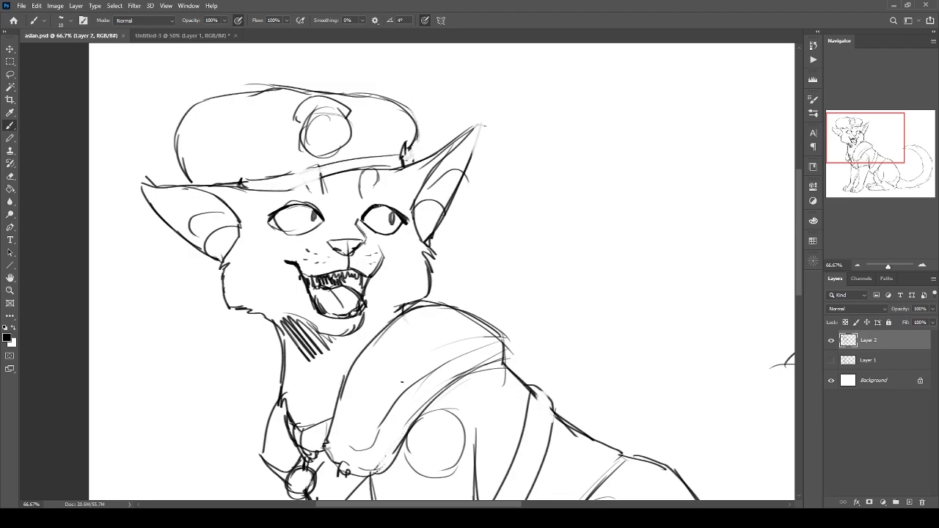
Fill the cap's band with diagonal hatching and save the file.
key(ctrl+minus)
key(ctrl+plus)
mouse_move(401, 161)
mouse_down()
mouse_move(245, 183)
mouse_move(168, 109)
mouse_up()
key(ctrl+minus)
key(ctrl+s)
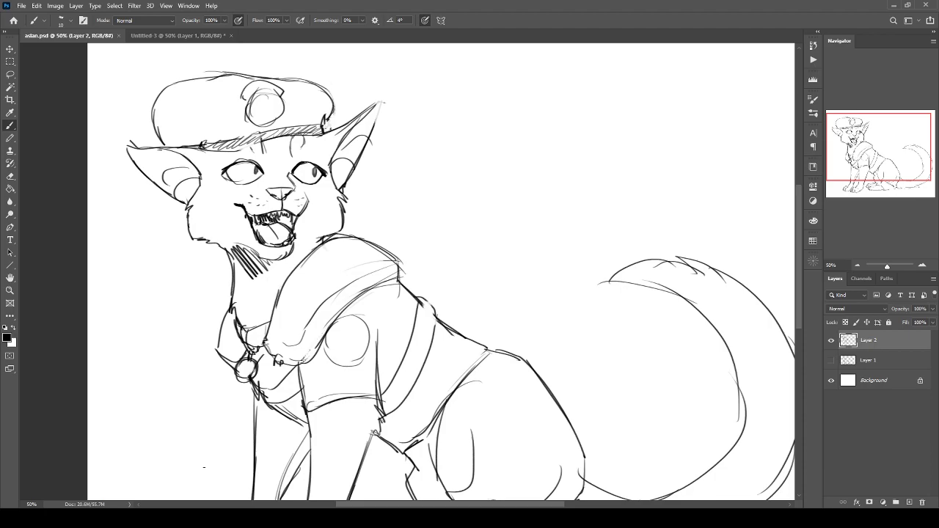
Erase excess lines around the nose bridge and muzzle, and save the file.
key(ctrl+plus)
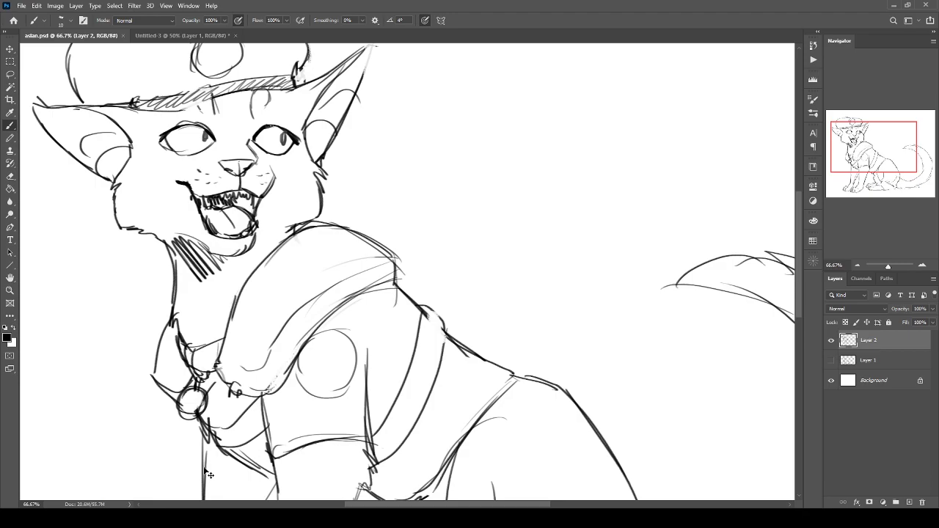
drag(204, 468, 362, 527)
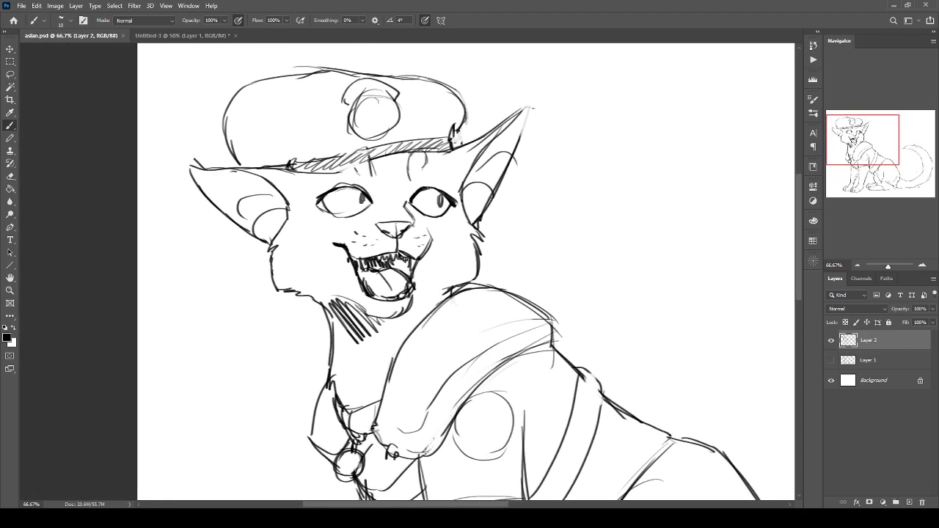
key(ctrl+plus)
key(e)
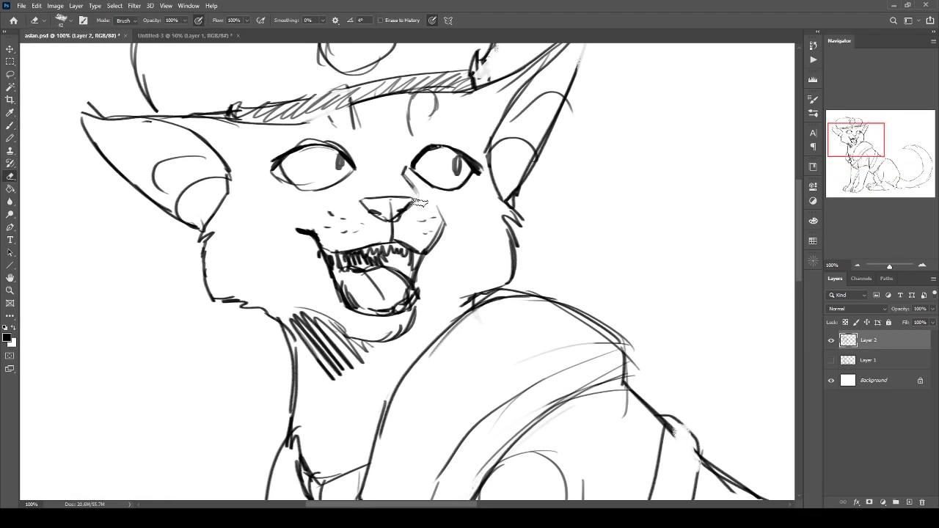
key(ctrl+minus)
key(ctrl+minus)
drag(490, 194, 509, 158)
drag(394, 337, 254, 221)
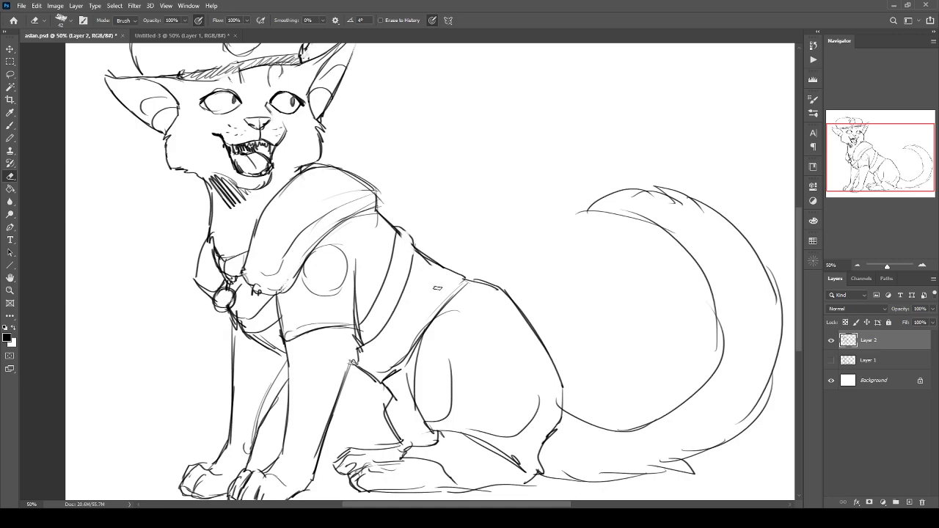
drag(335, 308, 341, 388)
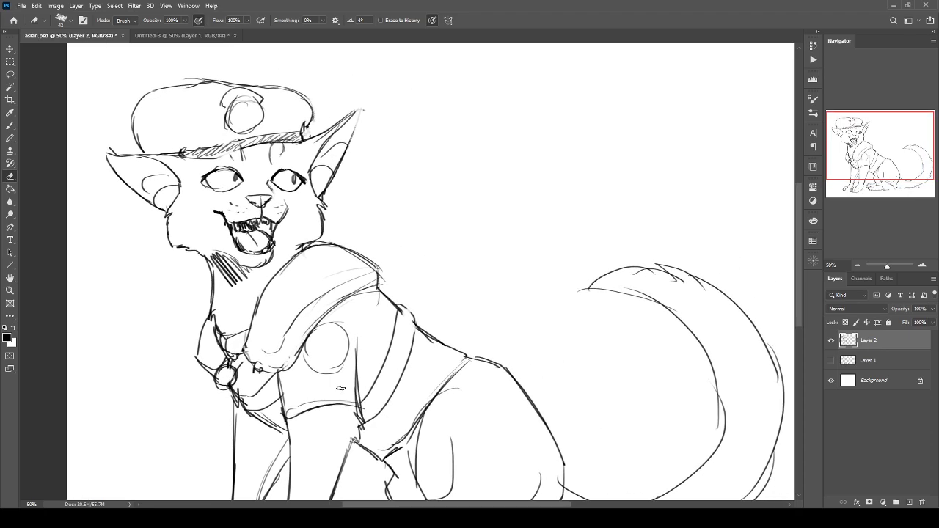
key(ctrl+minus)
key(ctrl+s)
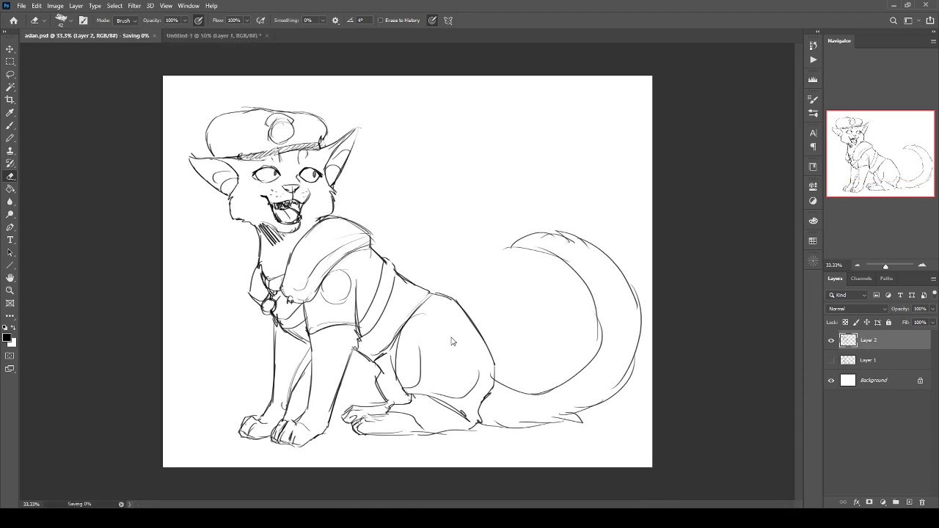
Add shading strokes to the hind legs, fade Layer 2 to 27% opacity and save the file.
key(b)
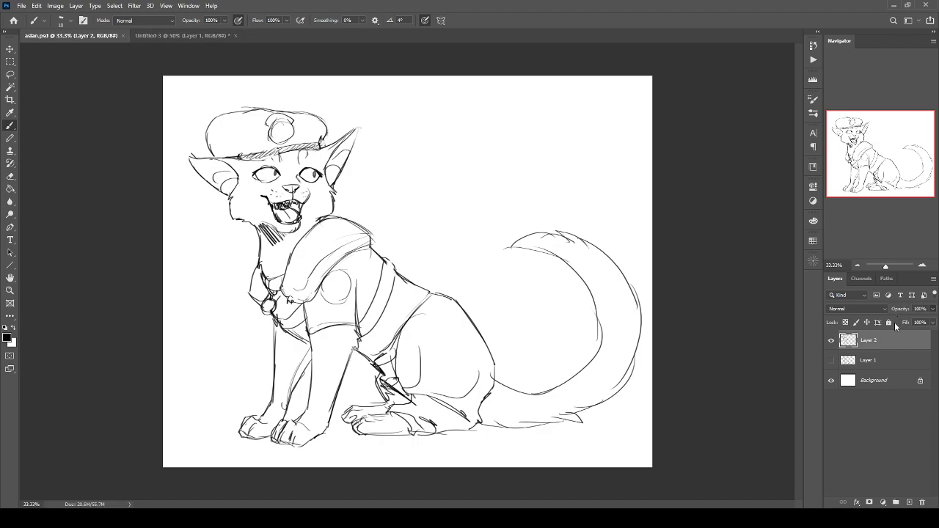
drag(900, 309, 864, 312)
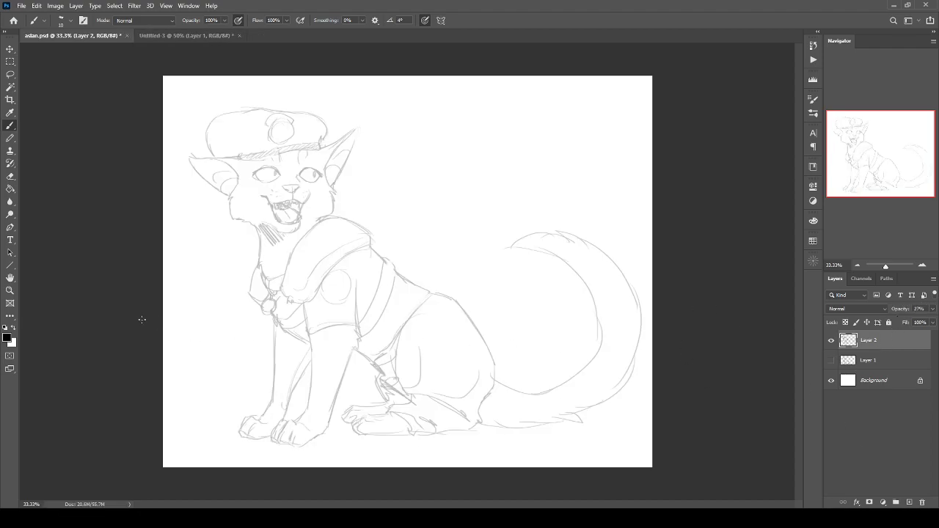
key(ctrl+s)
Turn off pressure-controlled opacity for the brush, ready for inking the face.
key(ctrl+plus)
key(ctrl+plus)
key(ctrl+plus)
drag(281, 250, 549, 415)
key(ctrl+plus)
drag(296, 200, 416, 409)
click(238, 20)
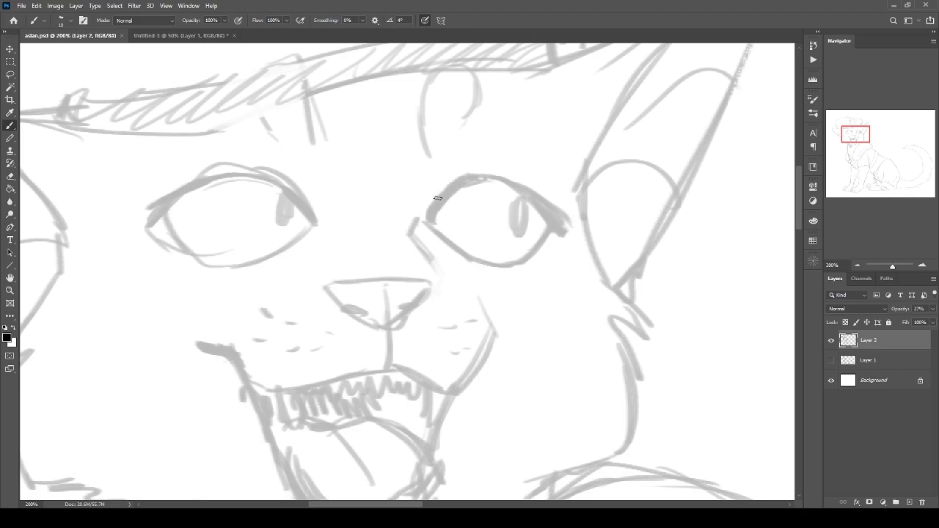
On a new layer, ink the nose outline with nostrils, the line down to the mouth and the far-side muzzle curve.
key(ctrl+plus)
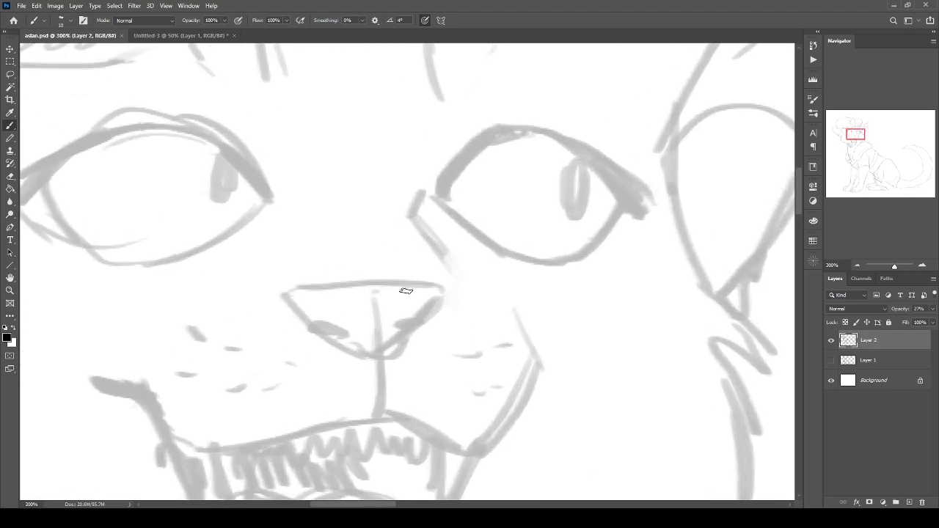
mouse_move(443, 290)
mouse_down()
mouse_move(335, 283)
mouse_move(296, 297)
mouse_up()
key(ctrl+shift+alt+n)
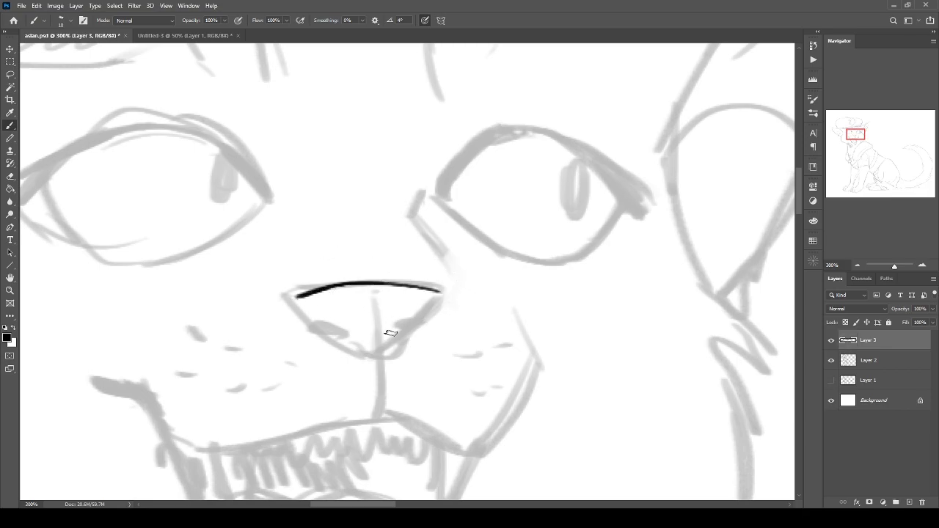
drag(440, 292, 389, 352)
mouse_move(296, 297)
mouse_down()
mouse_move(360, 349)
mouse_move(394, 349)
mouse_move(367, 357)
mouse_move(381, 355)
mouse_move(348, 348)
mouse_move(375, 359)
mouse_move(361, 294)
mouse_move(367, 325)
mouse_move(417, 325)
mouse_move(389, 351)
mouse_up()
mouse_move(330, 331)
mouse_down()
mouse_move(352, 343)
mouse_move(376, 416)
mouse_up()
mouse_move(520, 309)
mouse_down()
mouse_move(516, 422)
mouse_move(528, 403)
mouse_move(474, 447)
mouse_move(374, 416)
mouse_up()
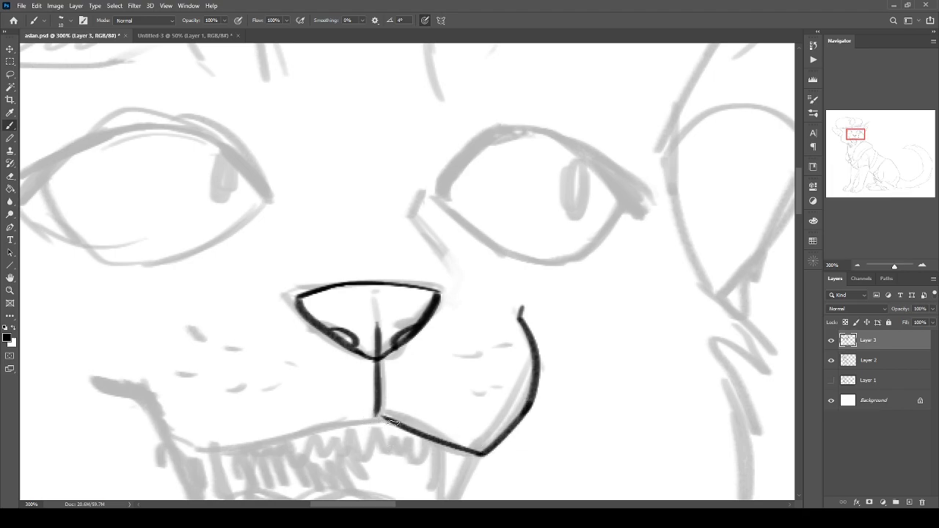
Ink the near-side upper lip from the mouth centre up to its corner, ending in a thick mark.
drag(312, 403, 389, 355)
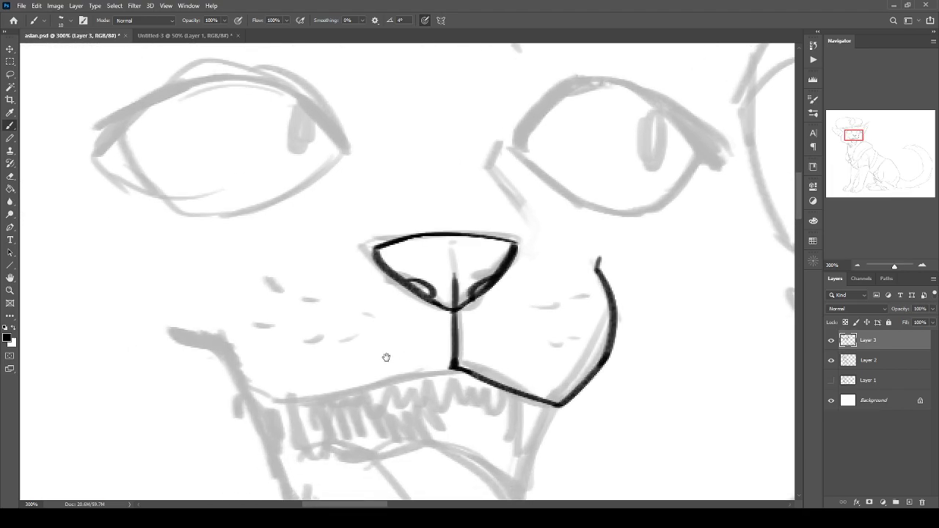
mouse_move(450, 369)
mouse_down()
mouse_move(299, 400)
mouse_move(250, 389)
mouse_move(215, 303)
mouse_move(208, 329)
mouse_up()
key(ctrl+minus)
key(ctrl+minus)
key(ctrl+minus)
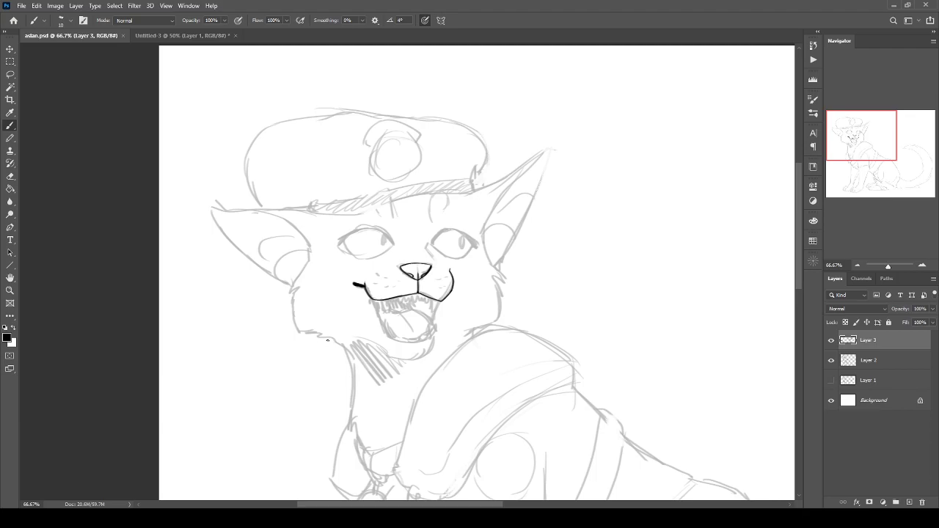
Ink rows of small whisker dots on both sides of the muzzle over the sketched marks.
key(ctrl+plus)
key(ctrl+plus)
key(ctrl+plus)
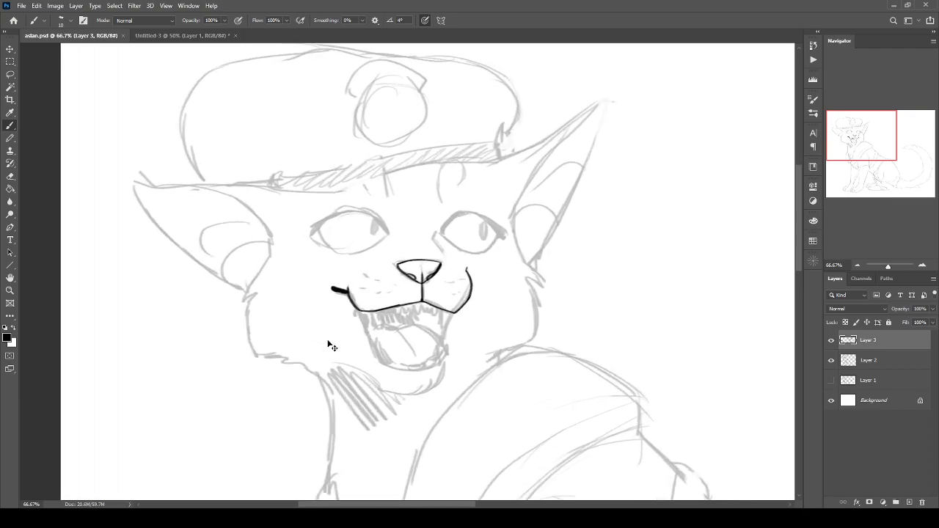
key(ctrl+plus)
mouse_move(284, 360)
mouse_down()
mouse_move(328, 272)
mouse_move(294, 296)
mouse_up()
drag(312, 303, 322, 304)
click(353, 311)
click(385, 309)
click(271, 338)
click(314, 345)
click(349, 340)
click(380, 334)
click(282, 367)
click(322, 366)
click(359, 358)
click(593, 296)
click(556, 297)
click(533, 297)
click(602, 342)
click(555, 335)
click(528, 327)
click(507, 322)
click(583, 374)
click(545, 361)
click(528, 353)
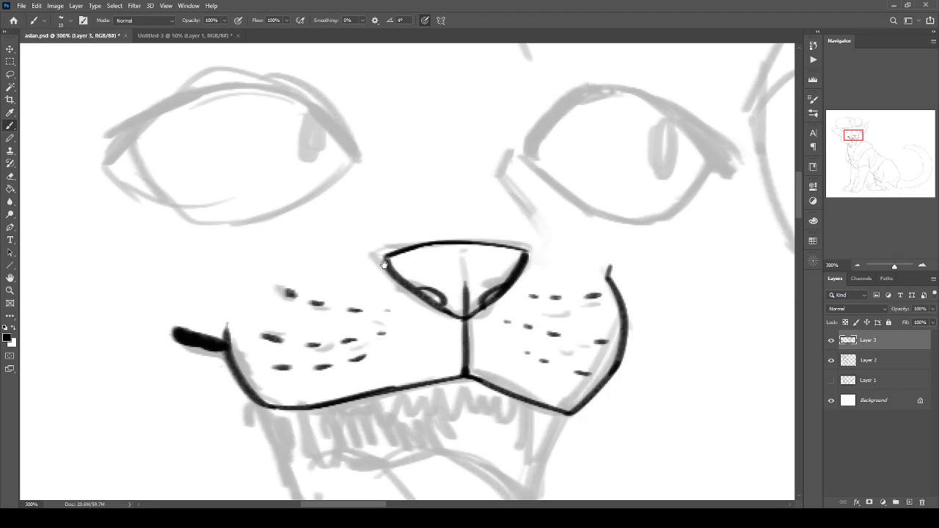
Ink the broken nose-bridge line running from the far-side eye's inner corner down toward the nose.
drag(343, 275, 300, 172)
key(ctrl+minus)
key(ctrl+plus)
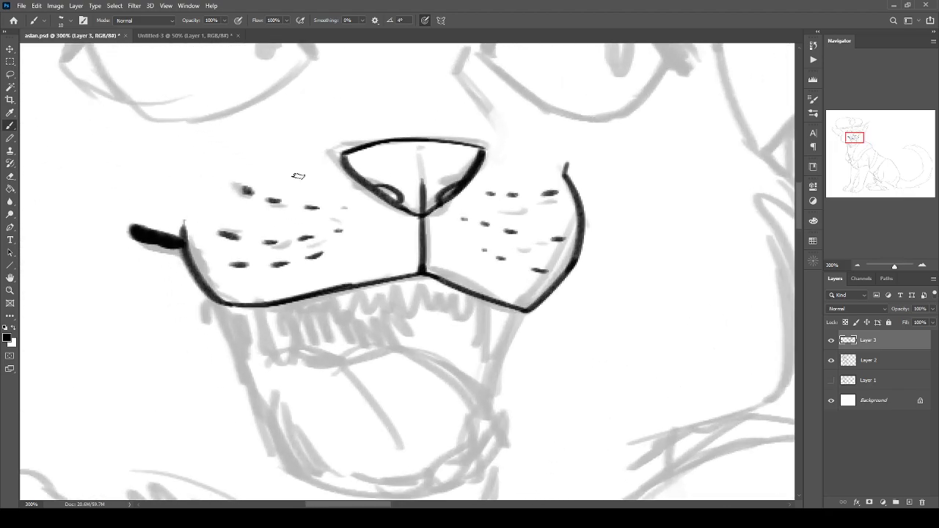
drag(350, 212, 289, 364)
mouse_move(408, 189)
mouse_down()
mouse_move(397, 214)
mouse_move(431, 269)
mouse_move(434, 300)
mouse_up()
mouse_move(329, 257)
mouse_down()
mouse_move(374, 279)
mouse_move(283, 295)
mouse_up()
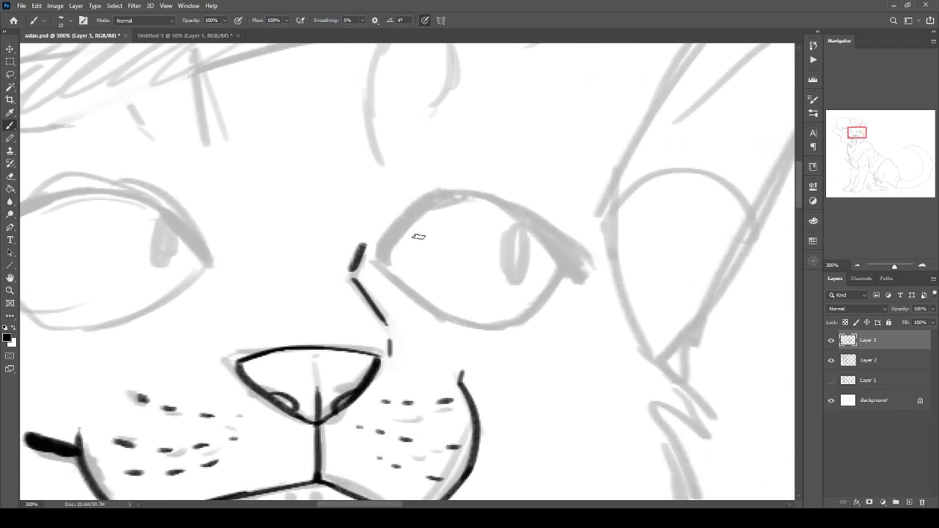
Ink the far-side eye's upper lid as a thick arc from the inner to the outer corner.
drag(378, 264, 388, 242)
drag(584, 276, 475, 209)
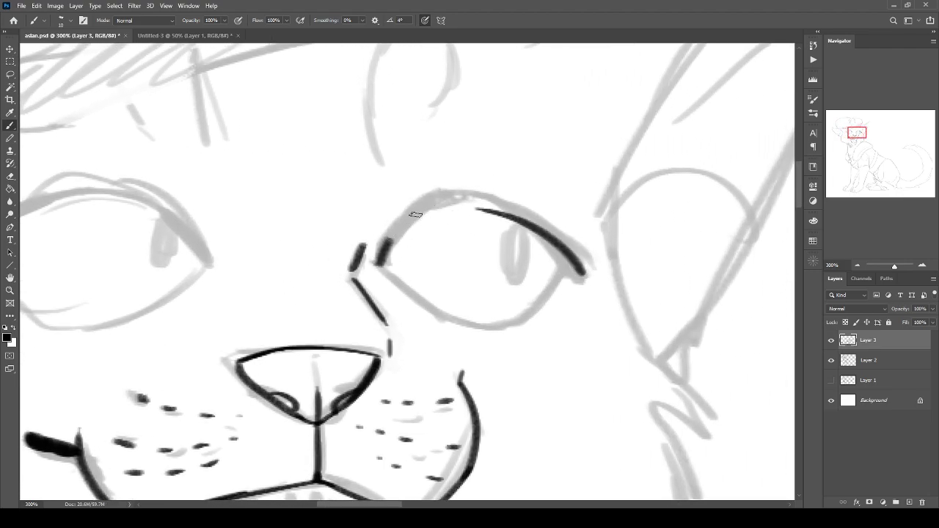
key(ctrl+z)
drag(583, 278, 474, 193)
mouse_move(563, 248)
mouse_down()
mouse_move(531, 221)
mouse_move(443, 193)
mouse_move(393, 236)
mouse_up()
key(ctrl+z)
drag(462, 191, 400, 229)
drag(439, 200, 382, 253)
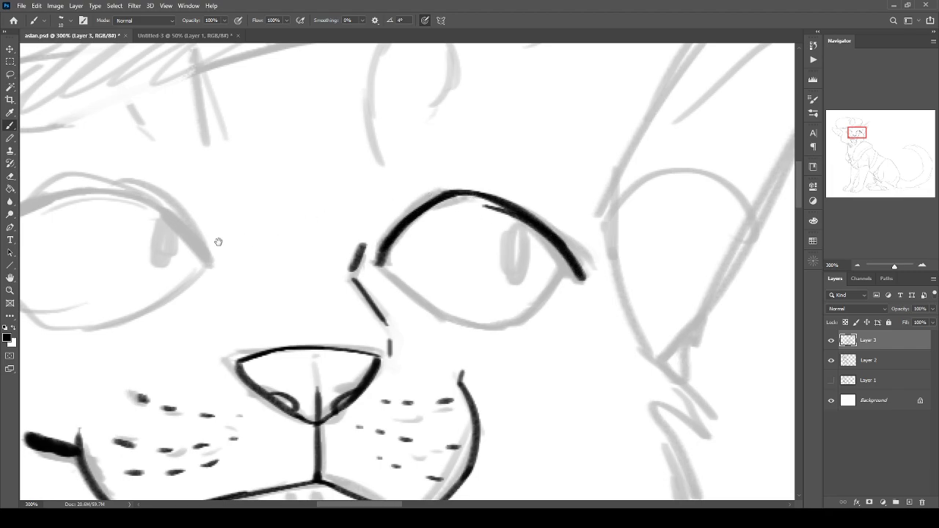
Ink the near-side eye's upper lid as a thick tapered arc between its two corners.
drag(178, 228, 414, 236)
drag(449, 277, 353, 192)
mouse_move(436, 251)
mouse_down()
mouse_move(339, 193)
mouse_move(282, 200)
mouse_up()
mouse_move(374, 200)
mouse_down()
mouse_move(279, 214)
mouse_move(221, 238)
mouse_up()
drag(296, 200, 187, 266)
drag(360, 195, 232, 220)
drag(286, 204, 184, 270)
drag(261, 212, 192, 267)
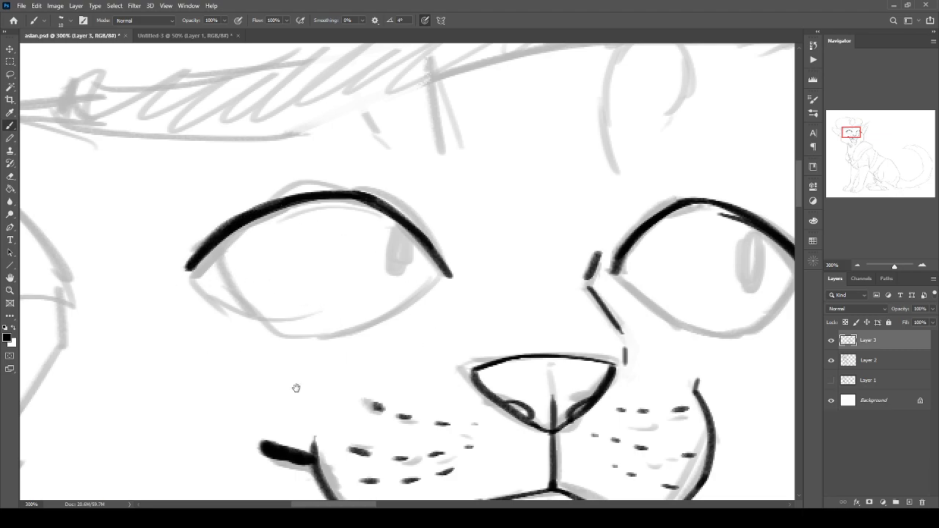
Delete the stray stroke end beneath the far-side eye's upper lid with a Lasso selection, and return to the Brush tool.
drag(266, 368, 233, 328)
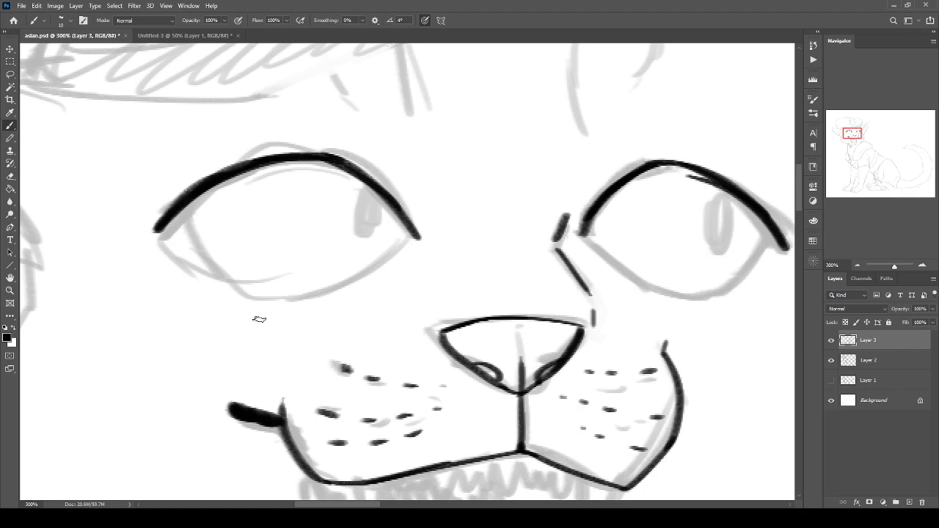
drag(278, 271, 109, 350)
key(ctrl+plus)
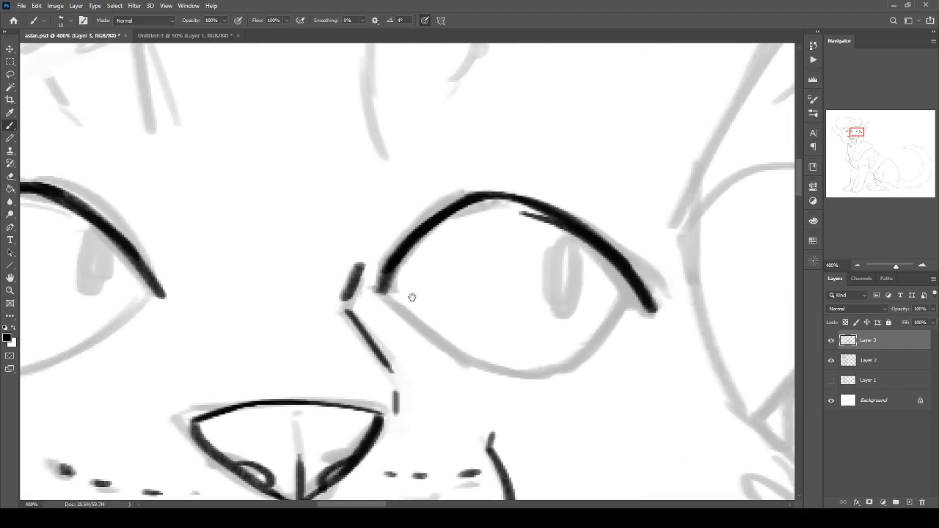
drag(413, 298, 327, 293)
key(l)
mouse_move(425, 224)
mouse_down()
mouse_move(444, 208)
mouse_move(413, 201)
mouse_up()
key(Delete)
key(ctrl+d)
key(ctrl+minus)
key(ctrl+minus)
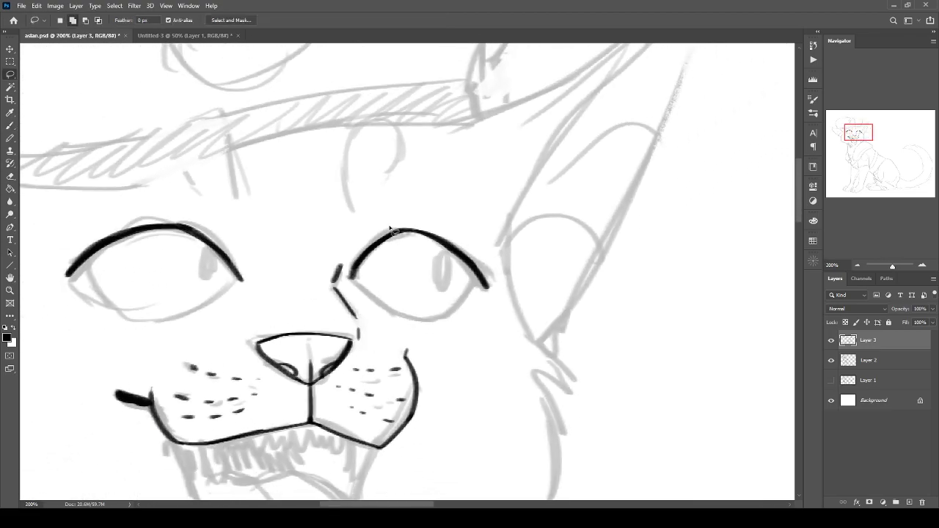
key(b)
key(ctrl+plus)
drag(516, 284, 452, 342)
mouse_move(494, 312)
mouse_down()
mouse_move(475, 325)
mouse_move(431, 342)
mouse_up()
drag(326, 288, 425, 341)
key(ctrl+z)
key(ctrl+z)
key(ctrl+z)
key(ctrl+z)
Ink the outer half of the far-side eye's lower lid, curving from the outer corner to the bottom.
key(ctrl+plus)
drag(543, 266, 472, 366)
drag(536, 306, 495, 345)
drag(529, 309, 447, 370)
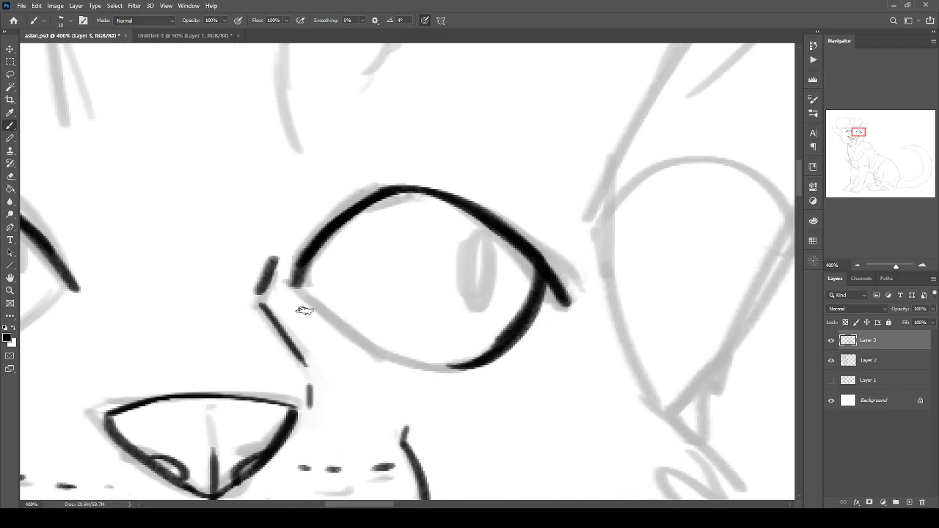
Ink the inner half of the far-side eye's lower lid from the inner corner to the existing bottom curve.
drag(295, 285, 379, 334)
key(ctrl+z)
key(ctrl+plus)
drag(328, 315, 438, 262)
drag(489, 326, 589, 330)
key(ctrl+z)
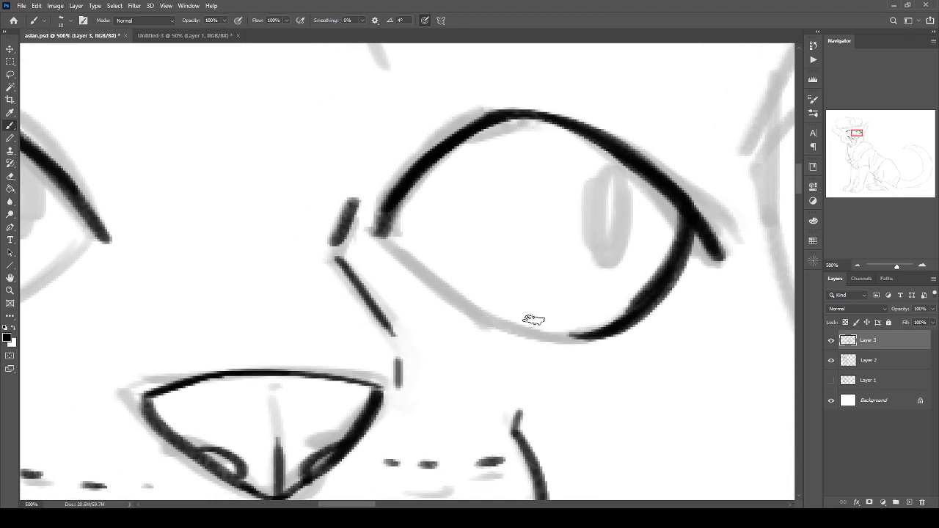
drag(370, 232, 514, 340)
mouse_move(584, 332)
mouse_down()
mouse_move(506, 338)
mouse_move(565, 354)
mouse_up()
Trim the overshooting line ends at the far-side eye's inner and outer corners using Lasso selections.
key(l)
drag(374, 213, 365, 203)
key(Delete)
key(ctrl+d)
drag(365, 199, 368, 201)
key(Delete)
key(ctrl+minus)
key(ctrl+minus)
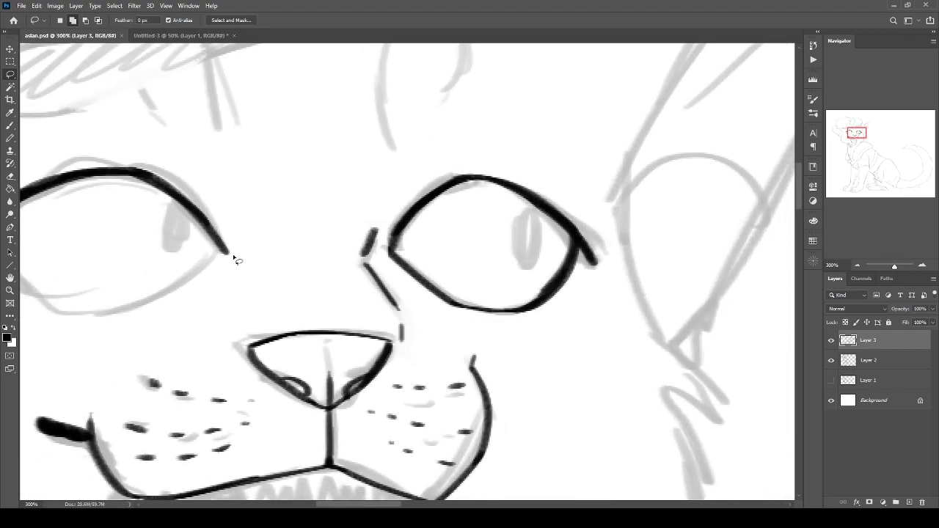
drag(596, 278, 622, 287)
key(Delete)
key(ctrl+d)
key(ctrl+minus)
key(ctrl+minus)
key(ctrl+minus)
key(ctrl+plus)
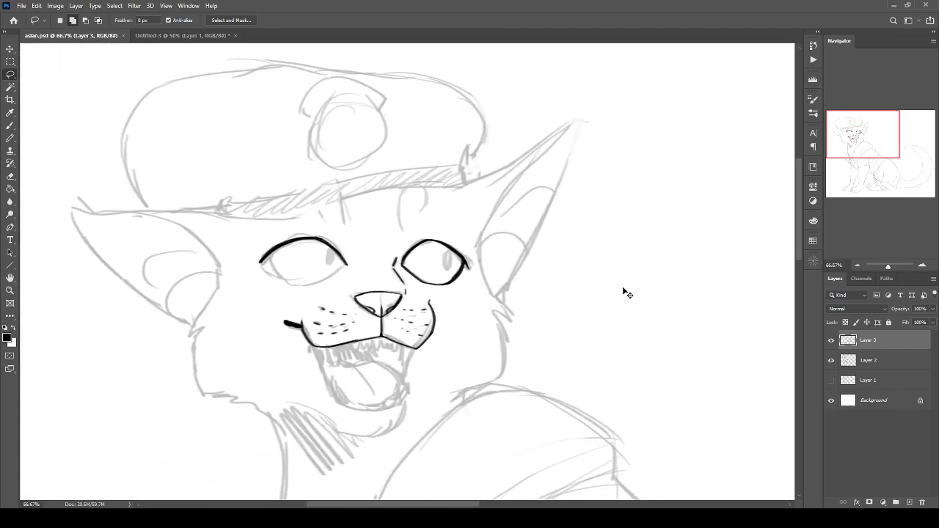
Ink the near-side eye's lower lid from the inner corner around to the outer end of the upper lid.
key(ctrl+plus)
key(b)
key(ctrl+plus)
drag(157, 237, 410, 252)
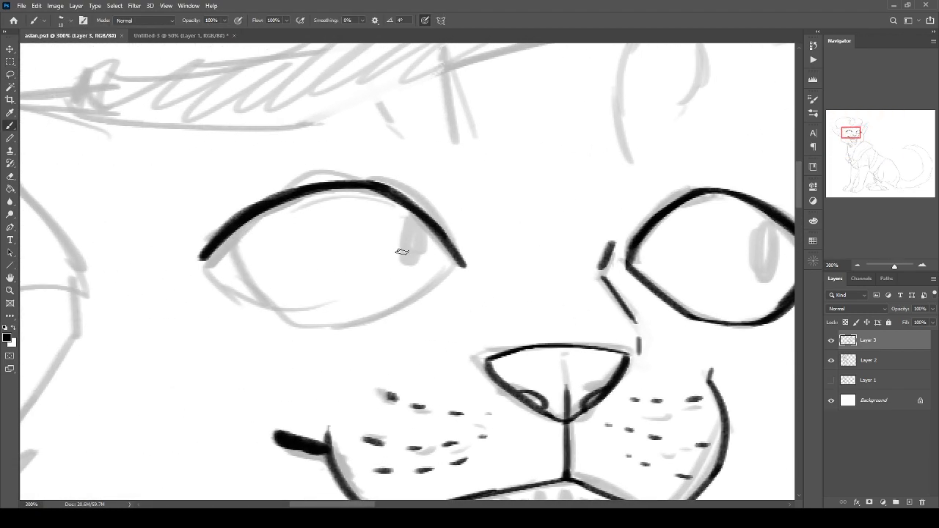
drag(463, 265, 342, 326)
mouse_move(220, 241)
mouse_down()
mouse_move(299, 334)
mouse_move(267, 343)
mouse_move(208, 318)
mouse_move(164, 223)
mouse_move(178, 274)
mouse_up()
key(ctrl+z)
key(ctrl+plus)
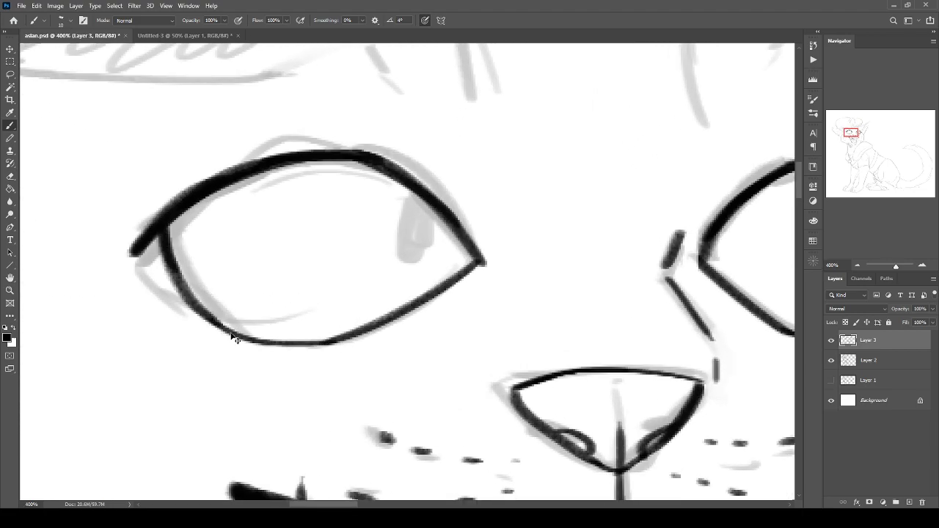
key(ctrl+minus)
key(ctrl+minus)
key(ctrl+minus)
key(ctrl+plus)
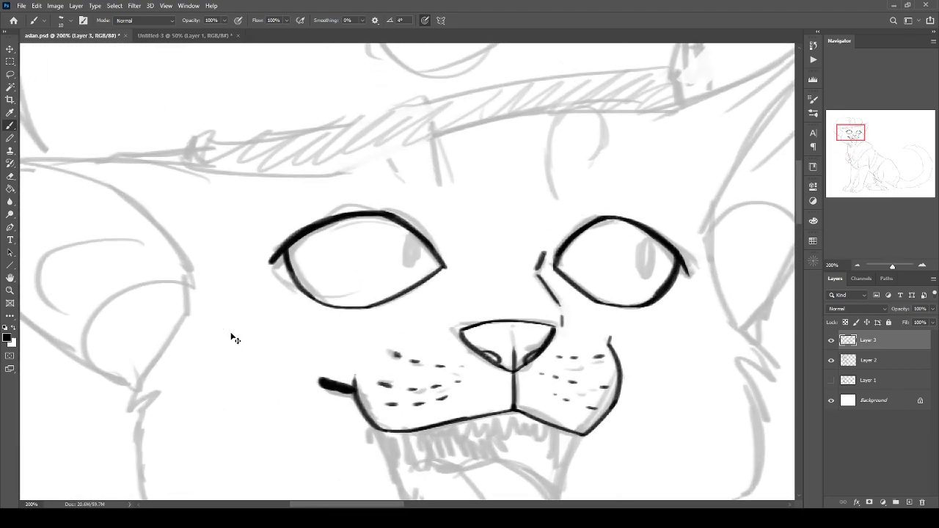
Trim the outer tip of the near-side eye's upper lid with a Lasso selection and save the file.
key(ctrl+plus)
key(l)
mouse_move(243, 204)
mouse_down()
mouse_move(228, 188)
mouse_move(221, 196)
mouse_move(245, 193)
mouse_up()
key(Delete)
key(ctrl+d)
key(Delete)
key(ctrl+d)
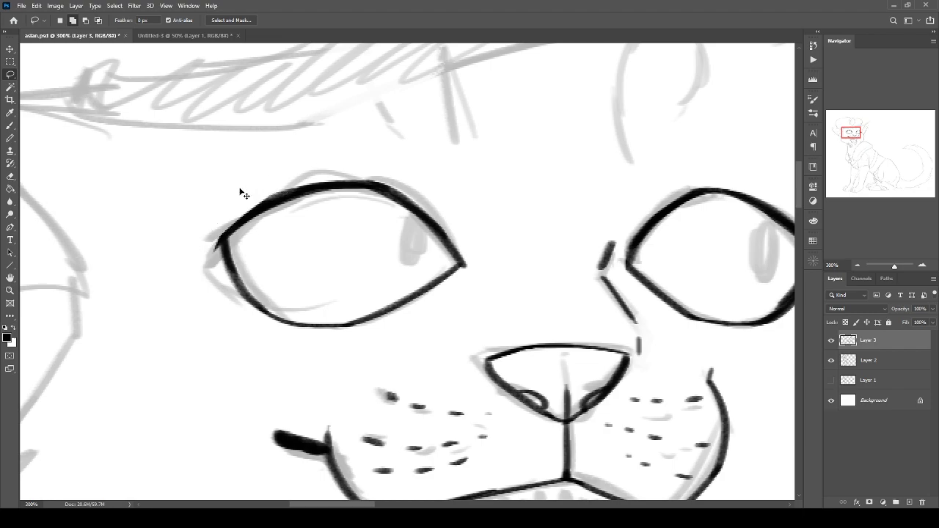
key(ctrl+s)
key(ctrl+minus)
key(ctrl+minus)
key(ctrl+minus)
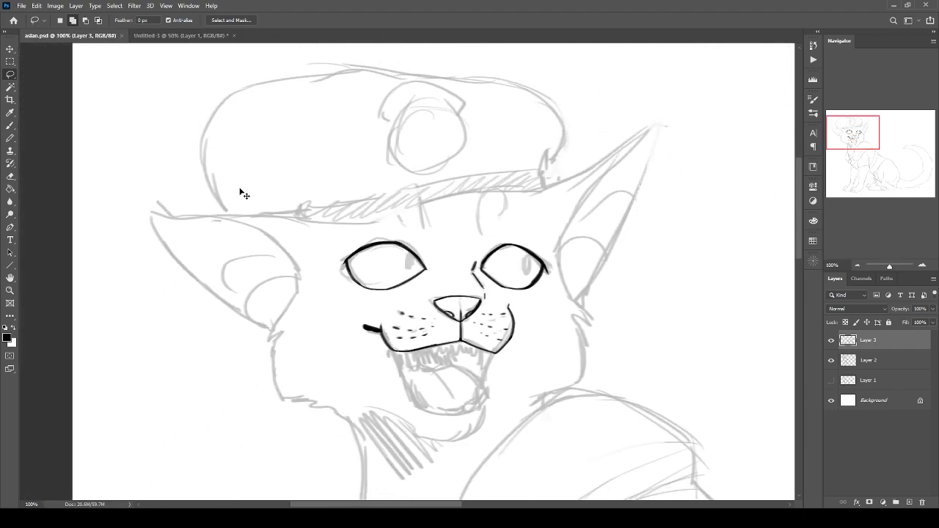
Ink narrow slit pupils beneath the upper lids of both eyes with the Brush tool.
key(ctrl+plus)
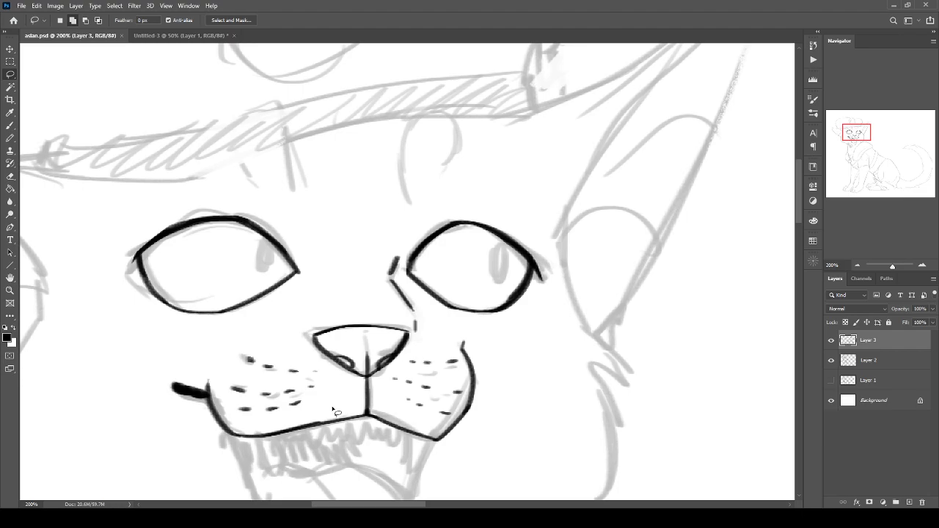
key(b)
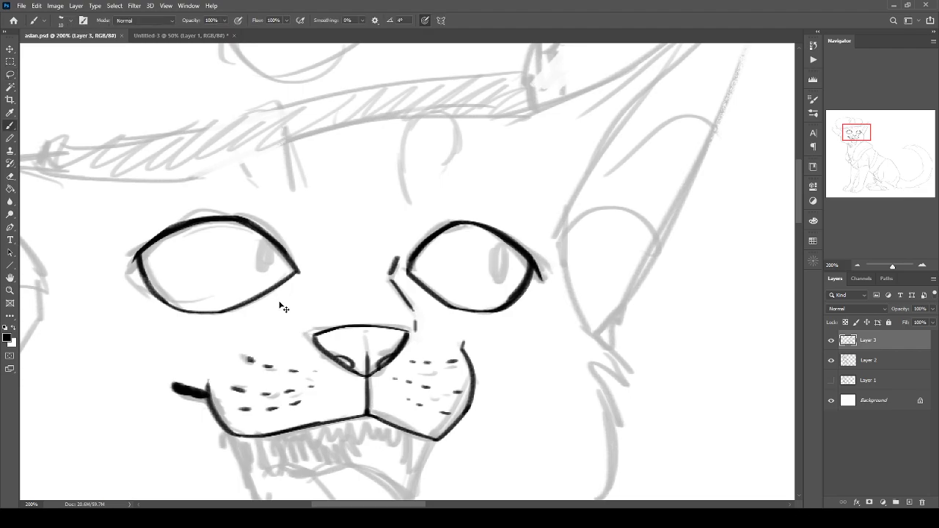
key(ctrl+plus)
mouse_move(407, 235)
mouse_down()
mouse_move(346, 258)
mouse_move(395, 233)
mouse_up()
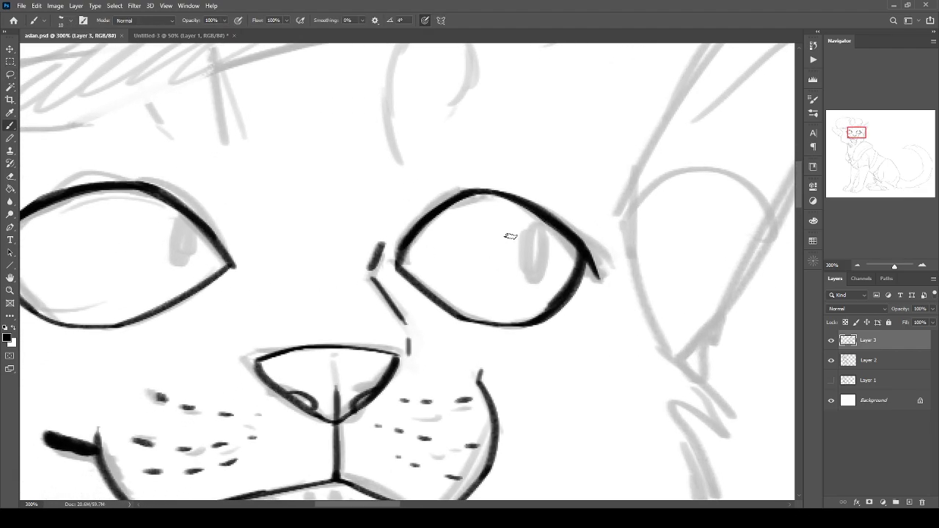
mouse_move(543, 221)
mouse_down()
mouse_move(533, 278)
mouse_move(533, 231)
mouse_move(533, 277)
mouse_up()
key(ctrl+z)
mouse_move(540, 218)
mouse_down()
mouse_move(525, 259)
mouse_move(531, 278)
mouse_up()
drag(248, 296, 321, 272)
drag(262, 190, 258, 244)
scroll(257, 221, down, 6)
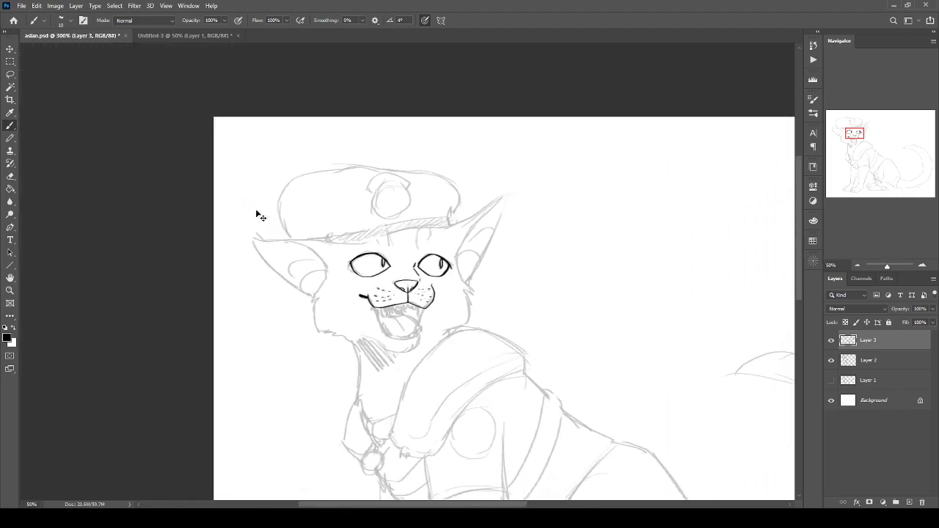
key(ctrl+plus)
key(ctrl+plus)
key(ctrl+plus)
drag(382, 429, 316, 317)
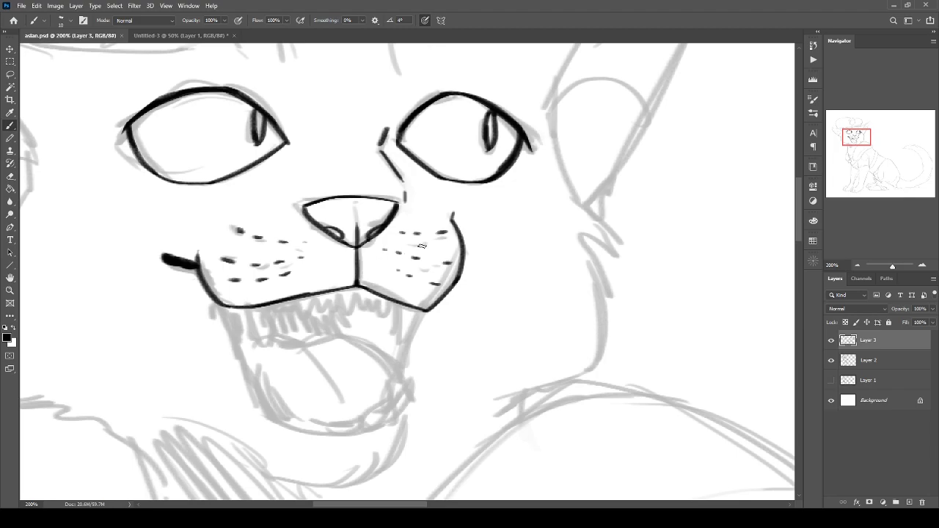
drag(288, 243, 378, 323)
key(ctrl+plus)
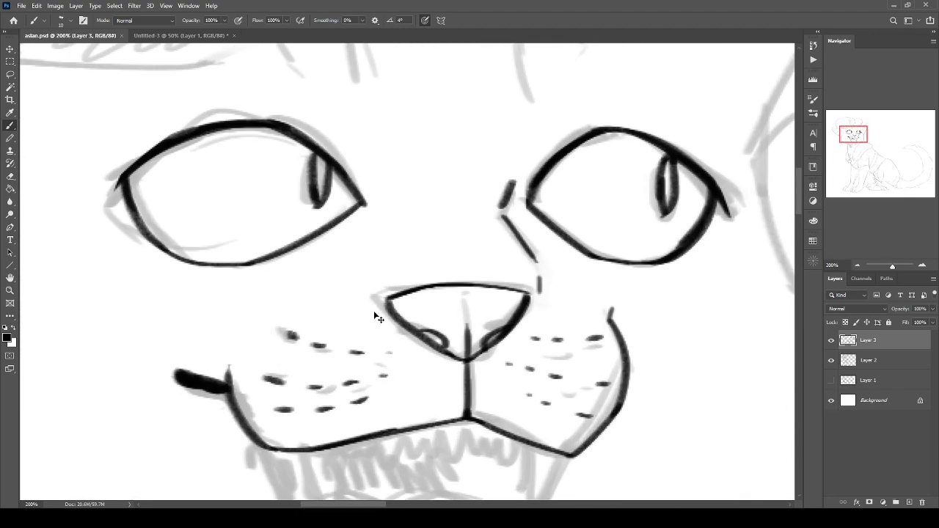
drag(415, 358, 313, 187)
drag(462, 283, 429, 332)
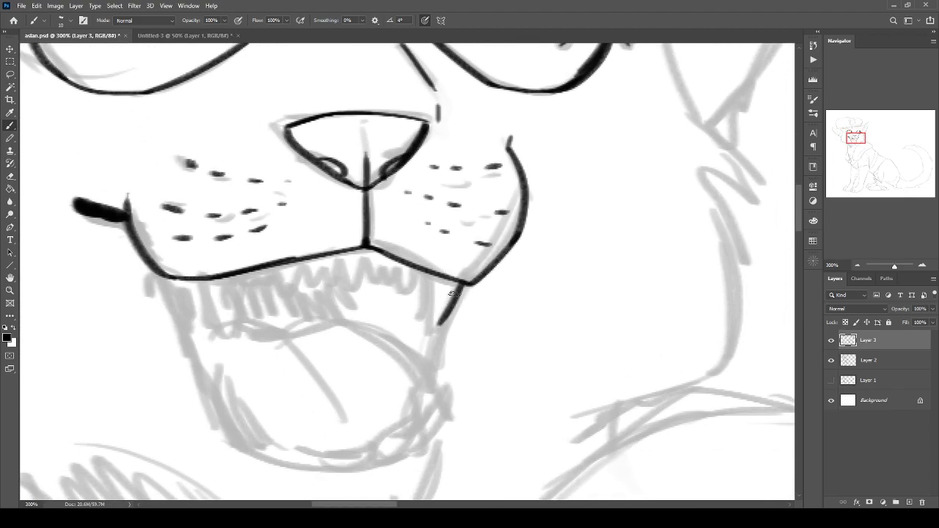
drag(435, 278, 430, 332)
mouse_move(218, 280)
mouse_down()
mouse_move(237, 295)
mouse_move(239, 278)
mouse_move(289, 394)
mouse_move(275, 440)
mouse_up()
key(ctrl+z)
key(ctrl+z)
key(ctrl+z)
Ink a pointed upper fang on each side of the open mouth, hanging from the upper lip line.
mouse_move(259, 383)
mouse_down()
mouse_move(263, 446)
mouse_move(287, 420)
mouse_up()
drag(496, 415, 471, 442)
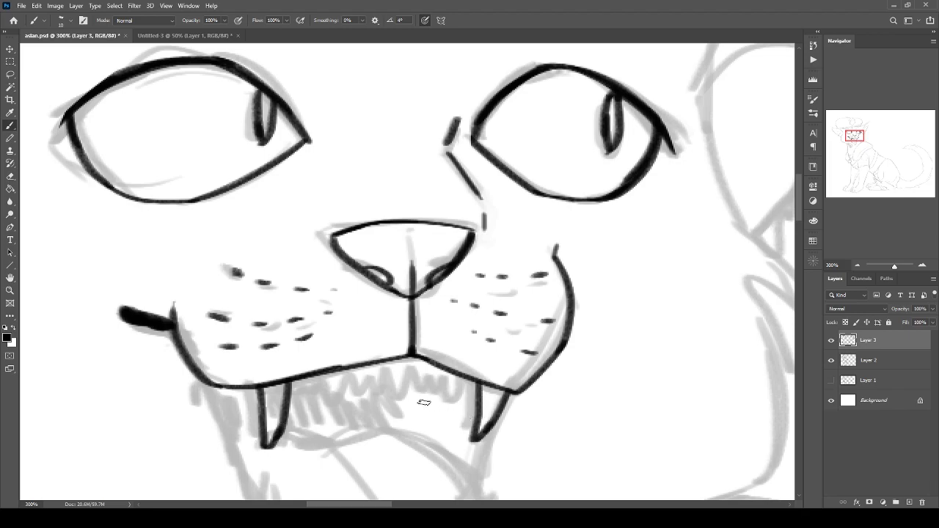
drag(360, 366, 376, 275)
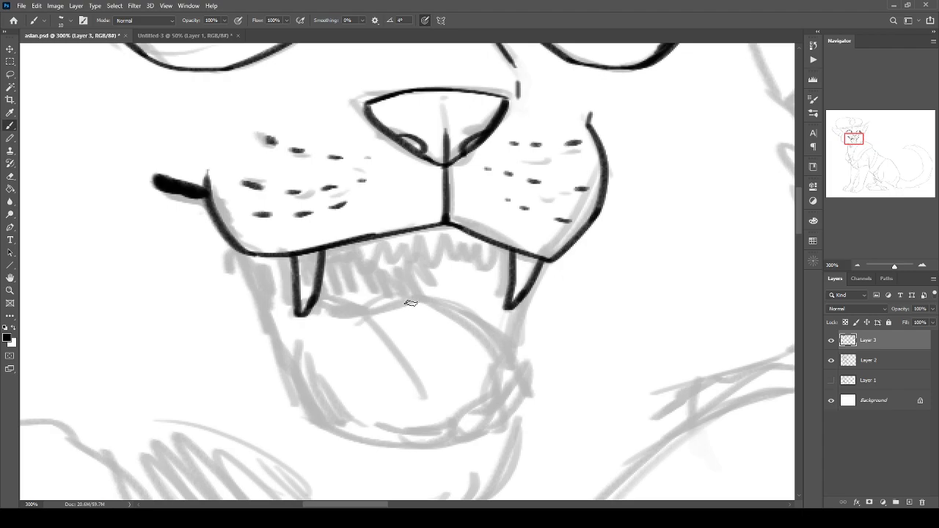
Ink the curved forehead markings above both eyes, just below the cap band, and save the file.
drag(432, 309, 419, 474)
mouse_move(413, 325)
mouse_down()
mouse_move(294, 350)
mouse_move(304, 364)
mouse_up()
drag(266, 250, 377, 408)
mouse_move(456, 233)
mouse_down()
mouse_move(402, 275)
mouse_move(461, 154)
mouse_move(493, 243)
mouse_up()
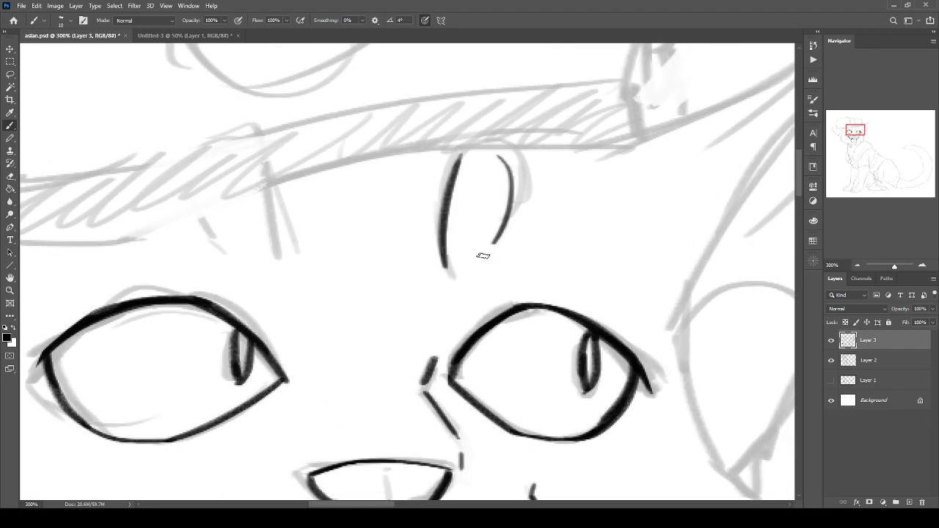
drag(292, 269, 258, 184)
drag(224, 213, 235, 251)
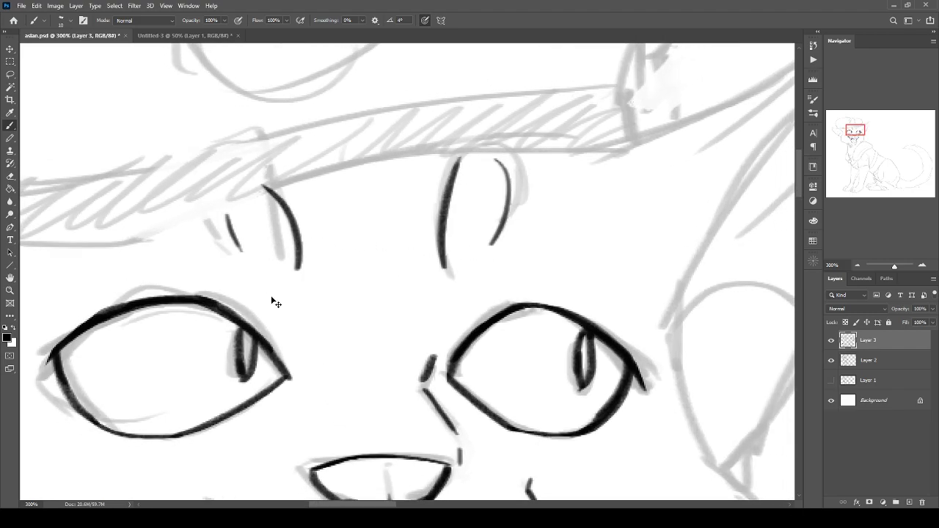
key(ctrl+minus)
key(ctrl+minus)
key(ctrl+minus)
key(ctrl+s)
key(ctrl+minus)
key(ctrl+plus)
key(ctrl+plus)
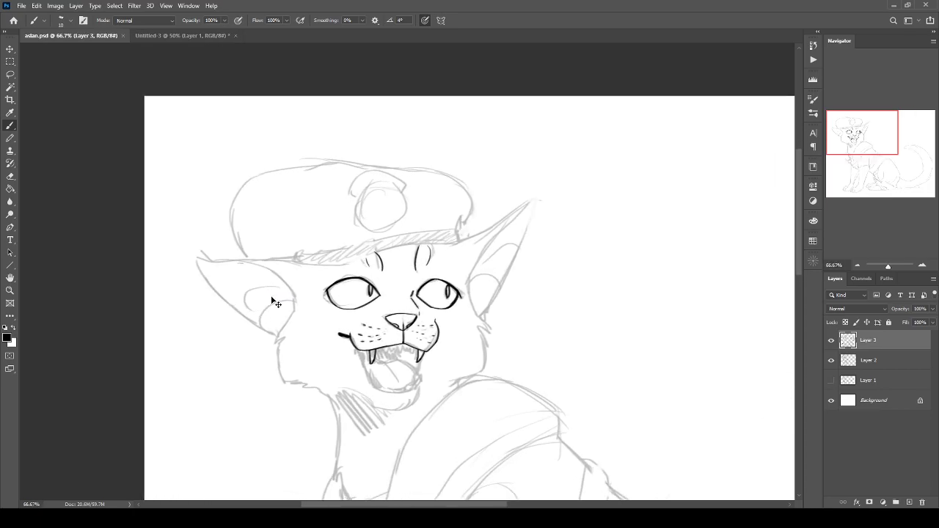
Ink the near-side cheek outline from the ear base down, with a pointed fur tuft partway along.
key(ctrl+plus)
drag(195, 321, 375, 185)
mouse_move(231, 193)
mouse_down()
mouse_move(186, 314)
mouse_move(221, 248)
mouse_move(164, 348)
mouse_up()
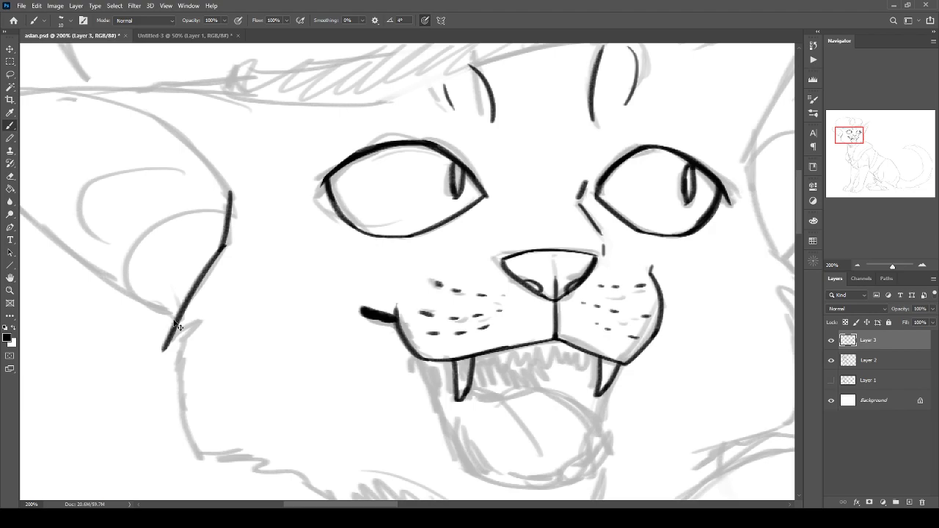
key(ctrl+z)
mouse_move(218, 253)
mouse_down()
mouse_move(169, 338)
mouse_move(202, 322)
mouse_move(247, 213)
mouse_up()
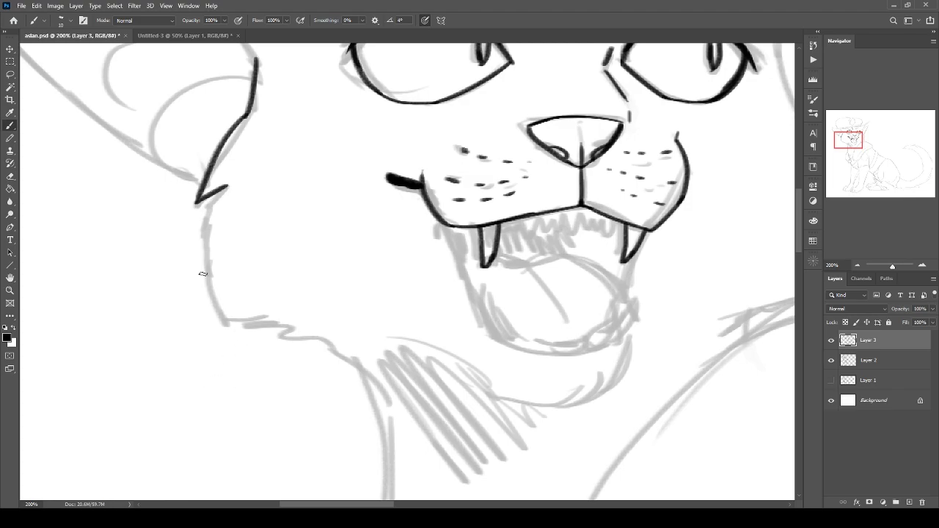
drag(225, 190, 213, 325)
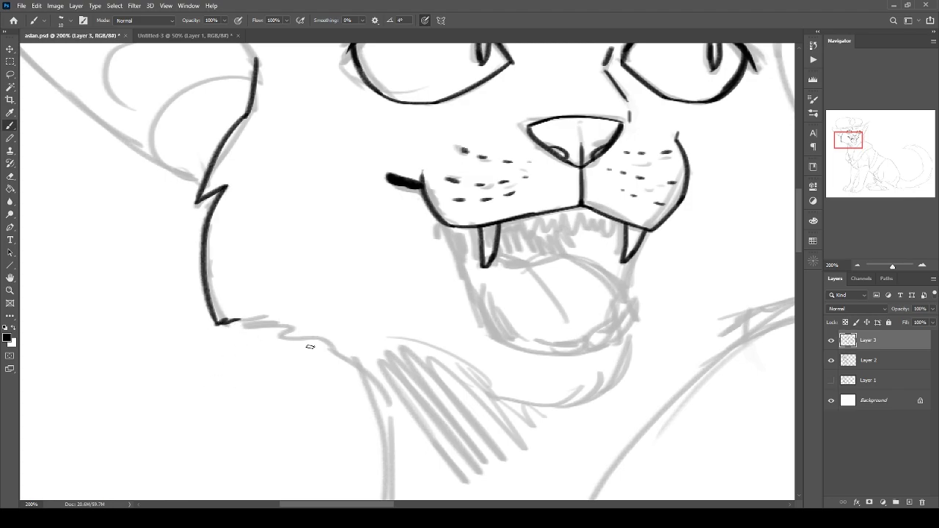
Ink the far-side cheek outline with jagged fur tufts and a curved lower edge, and save the file.
drag(587, 352, 335, 363)
drag(470, 233, 470, 345)
mouse_move(527, 136)
mouse_down()
mouse_move(561, 235)
mouse_move(606, 301)
mouse_move(565, 281)
mouse_move(590, 352)
mouse_move(572, 332)
mouse_move(559, 408)
mouse_move(599, 285)
mouse_move(526, 320)
mouse_up()
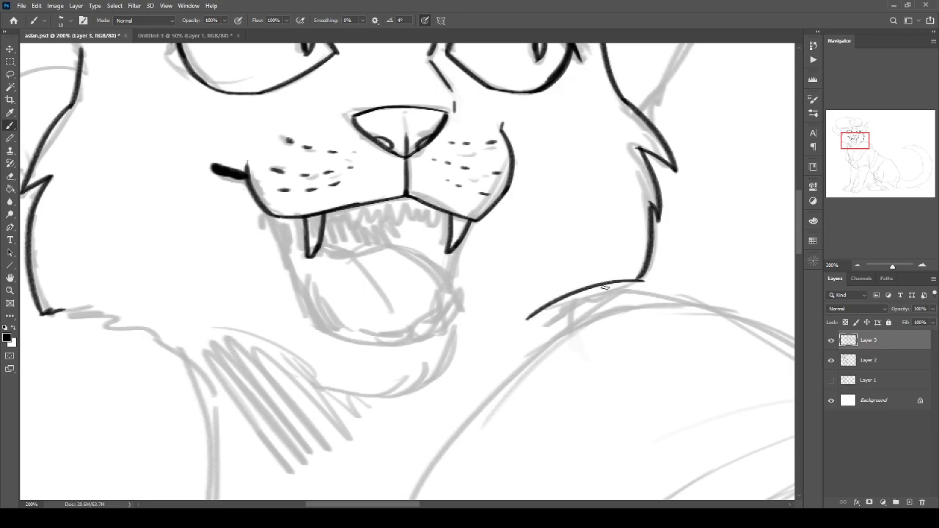
key(ctrl+minus)
key(ctrl+minus)
key(ctrl+s)
Ink the near-side edge of the open mouth and the ragged fur along the bottom of the near-side cheek.
key(ctrl+plus)
key(ctrl+plus)
drag(371, 309, 492, 400)
drag(401, 314, 445, 408)
drag(320, 398, 348, 238)
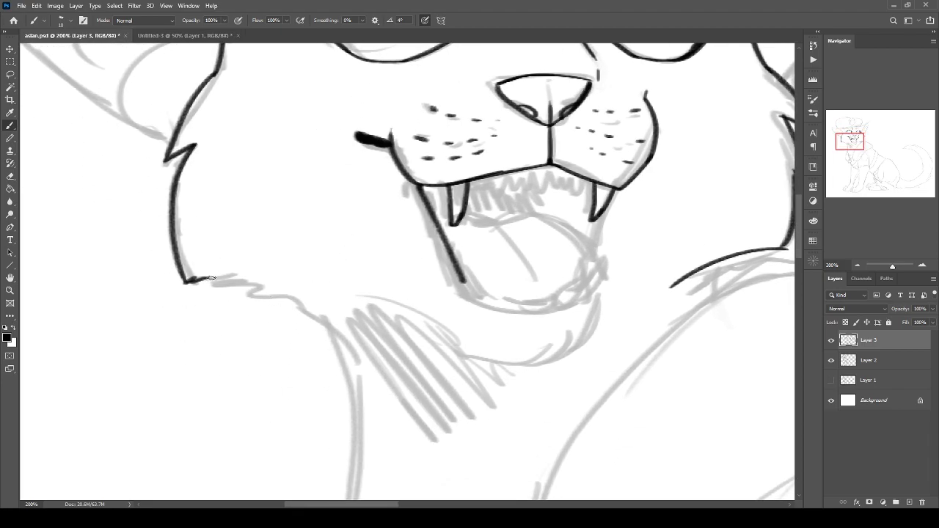
drag(211, 280, 301, 302)
drag(390, 225, 282, 334)
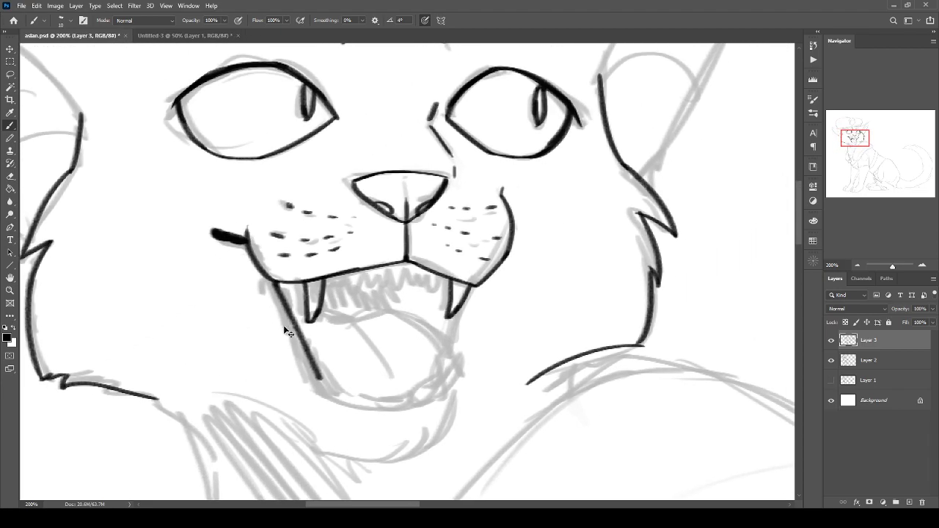
Ink the far-side edge of the open mouth and a scalloped row of small upper teeth between the fangs.
key(ctrl+plus)
drag(474, 342, 460, 404)
drag(480, 335, 465, 365)
mouse_move(459, 278)
mouse_down()
mouse_move(433, 292)
mouse_move(295, 294)
mouse_move(289, 284)
mouse_up()
drag(441, 273, 352, 271)
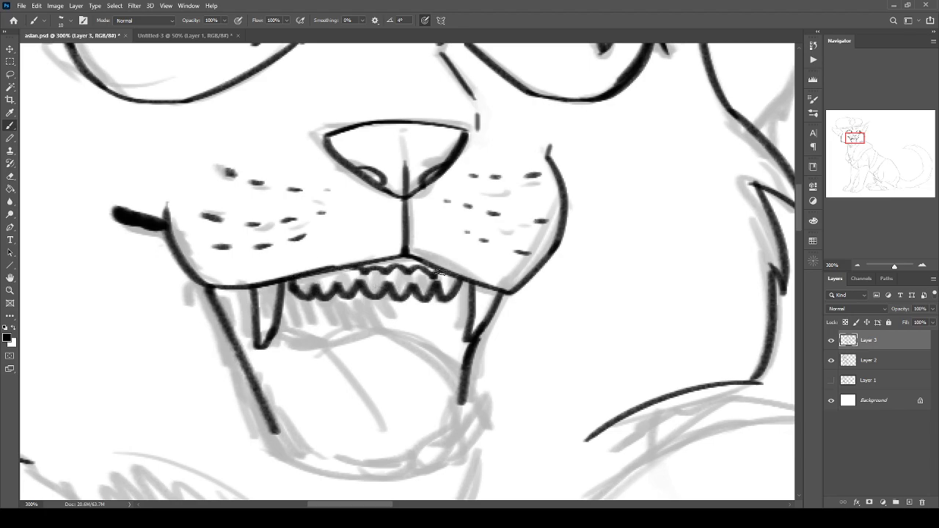
key(ctrl+minus)
key(ctrl+minus)
key(ctrl+minus)
key(ctrl+minus)
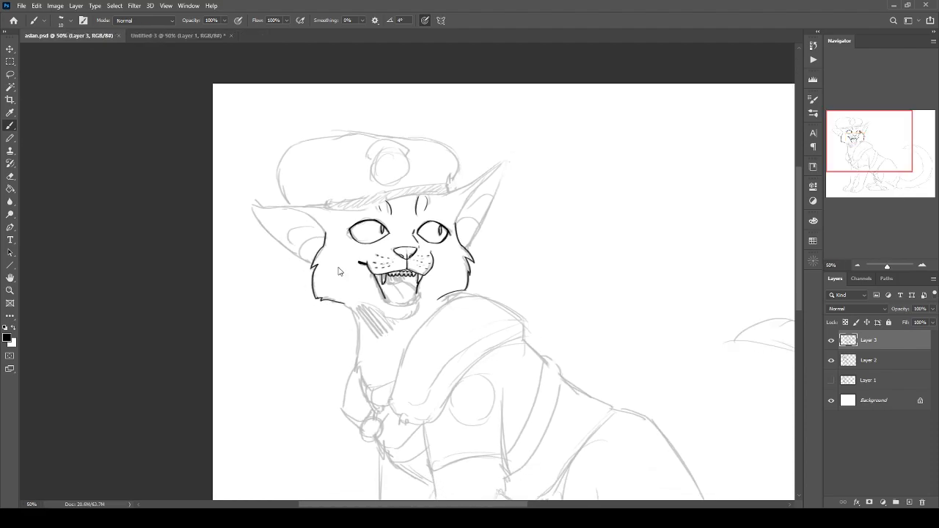
Ink two pointed lower fangs and a row of small teeth between them along the lower jaw.
scroll(338, 272, up, 2)
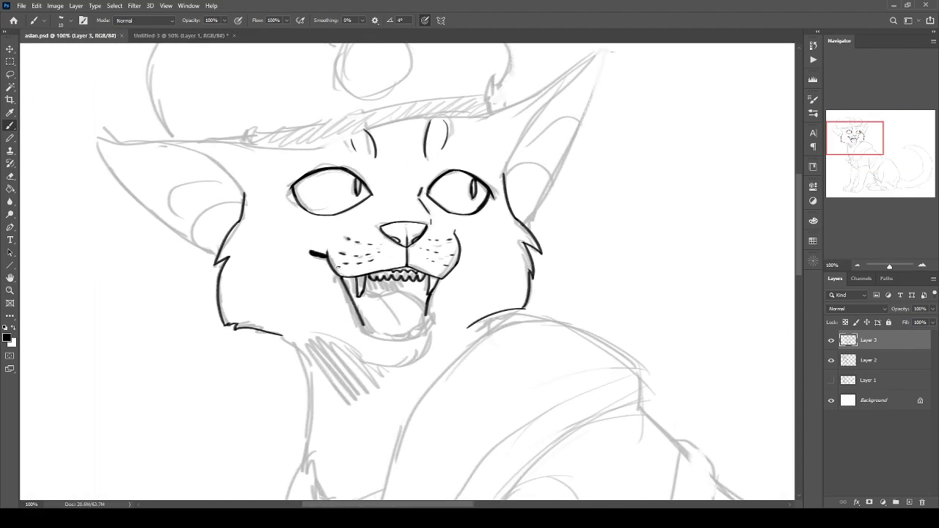
key(ctrl+plus)
key(ctrl+plus)
drag(378, 338, 402, 212)
mouse_move(490, 331)
mouse_down()
mouse_move(523, 264)
mouse_move(473, 316)
mouse_move(471, 327)
mouse_move(494, 329)
mouse_move(465, 343)
mouse_move(448, 326)
mouse_move(463, 344)
mouse_move(437, 341)
mouse_move(459, 349)
mouse_move(400, 352)
mouse_move(428, 336)
mouse_move(386, 337)
mouse_move(395, 347)
mouse_up()
key(ctrl+z)
mouse_move(341, 331)
mouse_down()
mouse_move(315, 261)
mouse_move(314, 337)
mouse_move(375, 328)
mouse_move(388, 346)
mouse_move(341, 337)
mouse_move(356, 335)
mouse_up()
key(ctrl+minus)
key(ctrl+minus)
key(ctrl+minus)
key(ctrl+minus)
key(ctrl+minus)
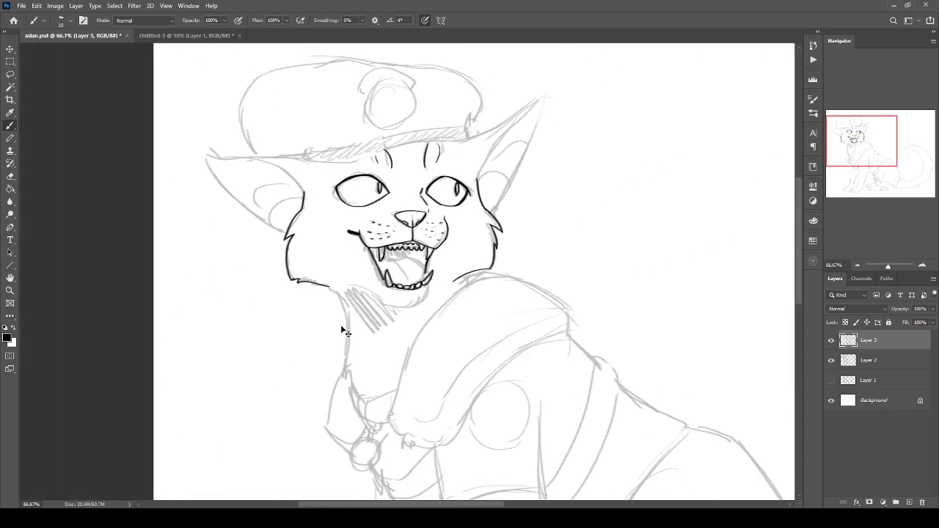
Select the lower teeth and fangs with the Lasso, move them down and rotate them -7.65° with Free Transform, and deselect.
key(ctrl+plus)
key(ctrl+plus)
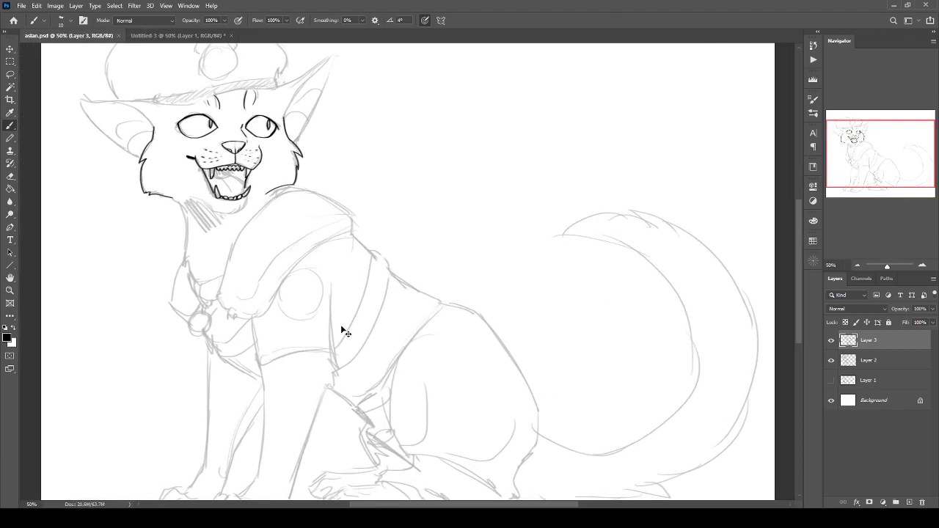
key(ctrl+plus)
key(ctrl+plus)
drag(253, 312, 545, 400)
drag(278, 312, 500, 456)
key(ctrl+plus)
mouse_move(187, 242)
mouse_down()
mouse_move(482, 312)
mouse_move(431, 349)
mouse_up()
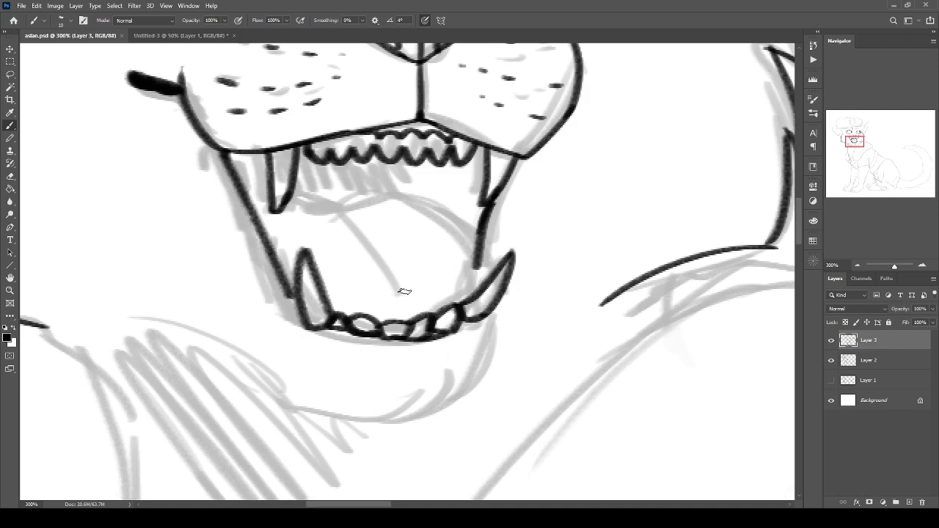
key(l)
mouse_move(527, 236)
mouse_down()
mouse_move(487, 269)
mouse_move(428, 295)
mouse_move(344, 266)
mouse_move(290, 225)
mouse_up()
drag(529, 238, 562, 235)
key(ctrl+t)
drag(250, 189, 236, 213)
drag(449, 323, 445, 335)
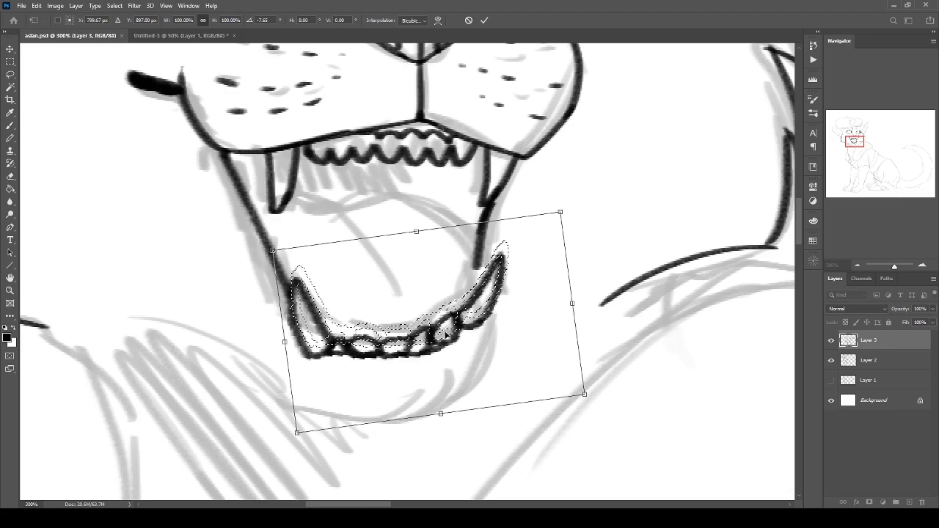
key(Return)
key(ctrl+d)
Extend the far-side mouth edge down to the repositioned lower fang with the Brush tool.
key(b)
drag(475, 266, 474, 300)
key(ctrl+minus)
key(ctrl+minus)
key(ctrl+plus)
drag(358, 334, 416, 424)
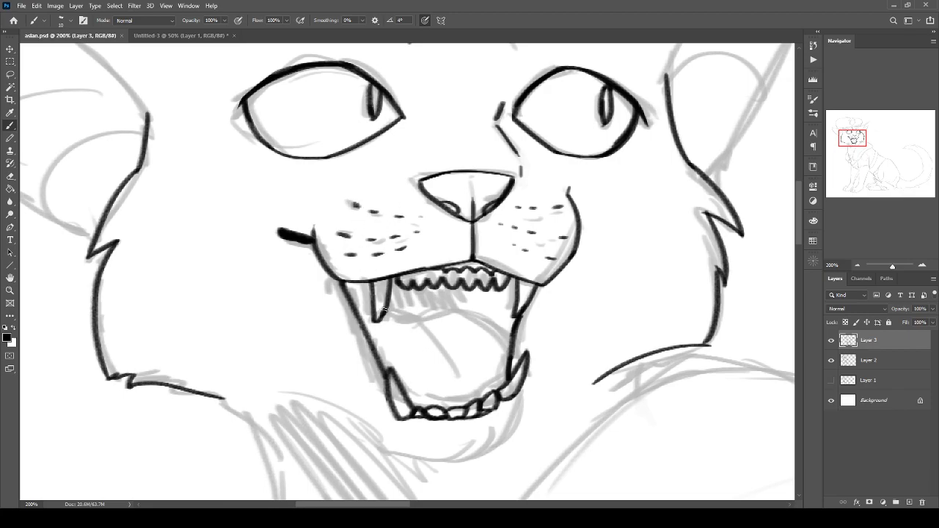
Ink the tongue inside the open mouth with a curved upper contour and a central groove.
scroll(382, 309, up, 3)
mouse_move(249, 207)
mouse_down()
mouse_move(419, 229)
mouse_move(452, 261)
mouse_move(440, 239)
mouse_move(364, 182)
mouse_move(370, 188)
mouse_move(327, 197)
mouse_move(236, 199)
mouse_up()
key(ctrl+z)
mouse_move(293, 200)
mouse_down()
mouse_move(392, 298)
mouse_move(379, 279)
mouse_move(426, 267)
mouse_up()
scroll(424, 266, down, 3)
scroll(429, 272, up, 2)
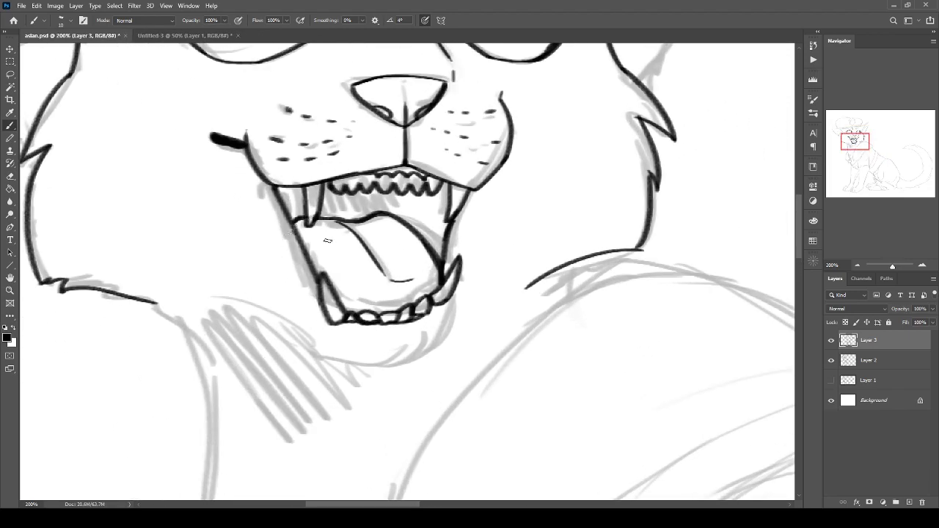
Ink a heavier lower lip line beneath the bottom teeth and the rounded chin outline below it.
scroll(327, 241, up, 1)
mouse_move(459, 320)
mouse_down()
mouse_move(397, 348)
mouse_move(302, 351)
mouse_up()
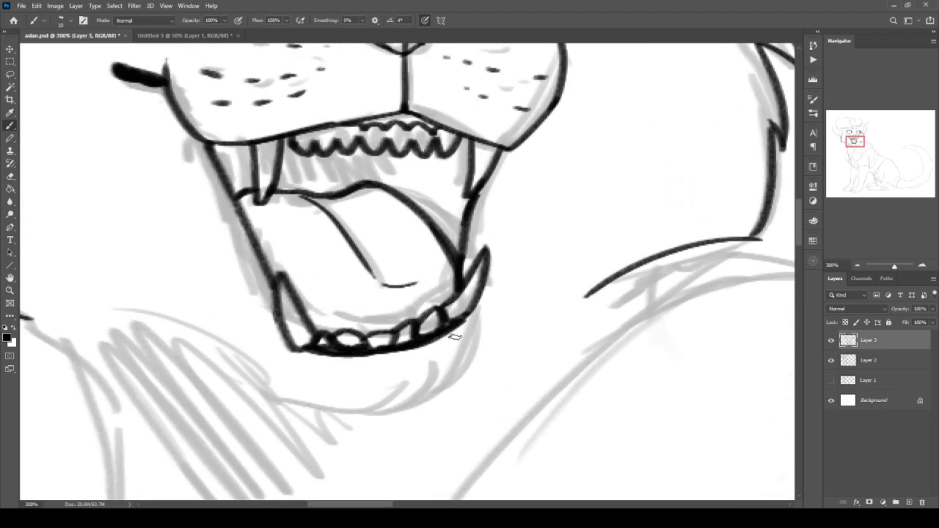
mouse_move(472, 309)
mouse_down()
mouse_move(449, 376)
mouse_move(413, 413)
mouse_move(352, 413)
mouse_up()
drag(282, 356, 393, 386)
drag(470, 443, 435, 444)
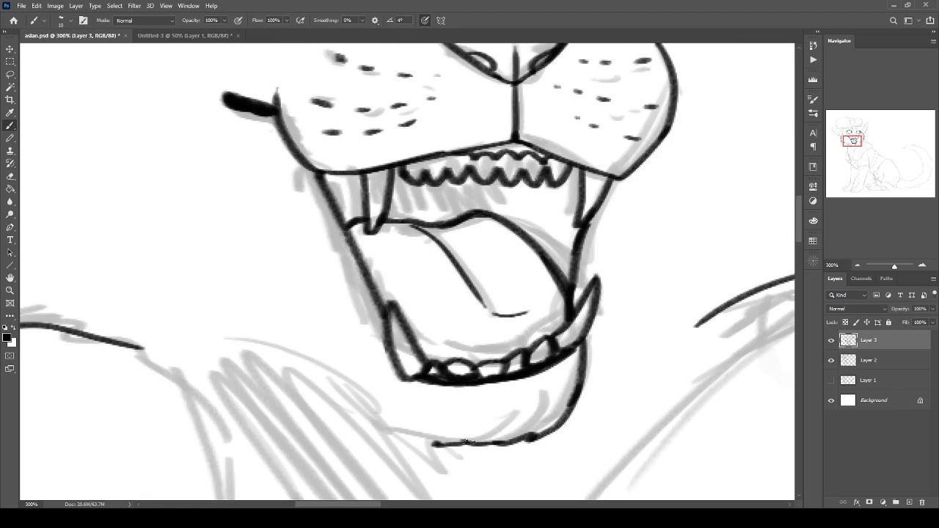
scroll(187, 334, down, 4)
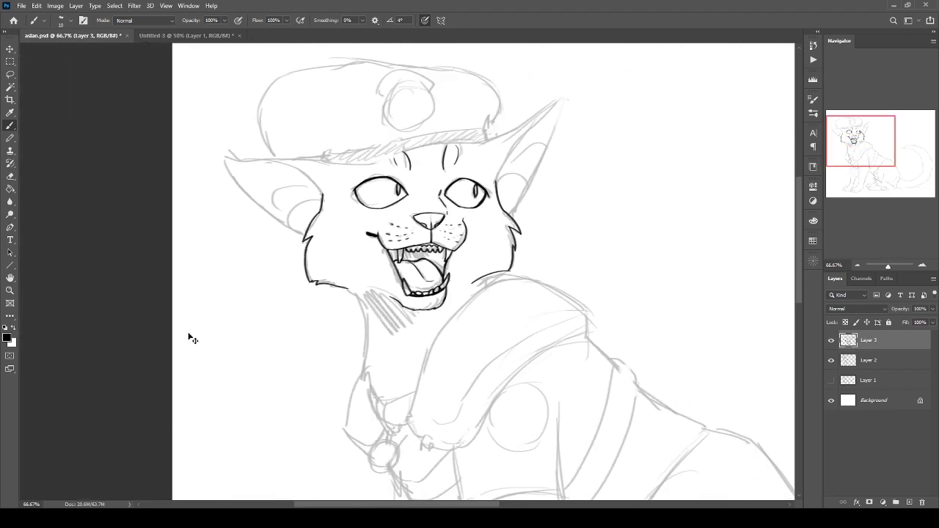
Thicken the near-side eye's upper lid into a heavy tapered line with repeated brush strokes.
scroll(189, 339, up, 3)
drag(360, 297, 328, 473)
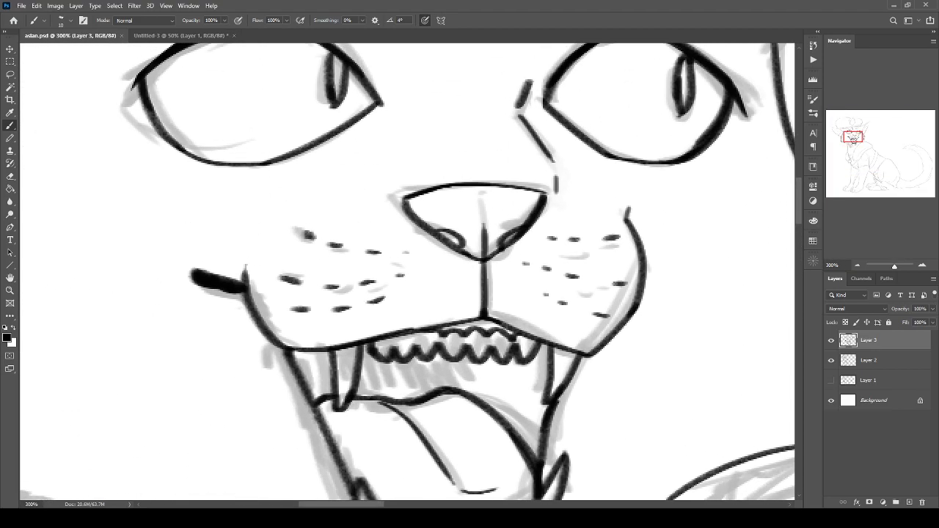
drag(313, 339, 362, 439)
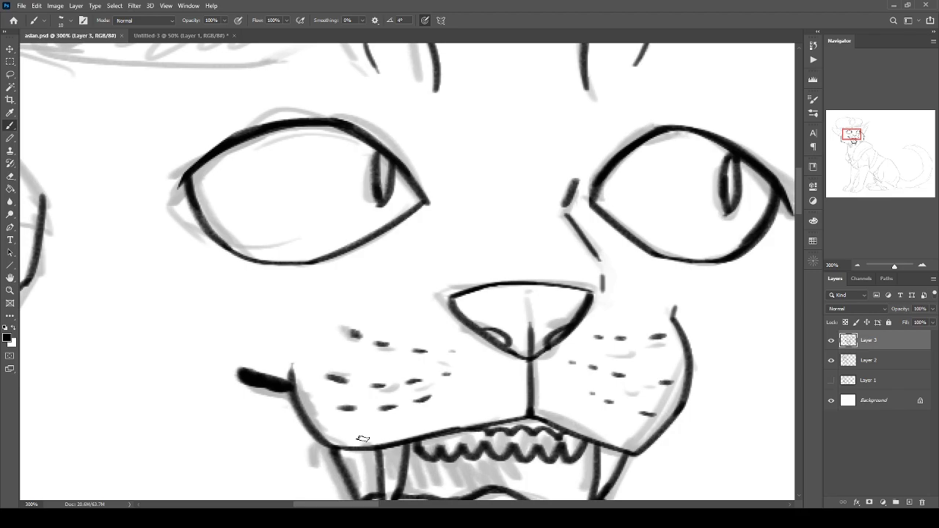
key(ctrl+plus)
drag(298, 260, 372, 390)
mouse_move(444, 234)
mouse_down()
mouse_move(507, 306)
mouse_move(364, 183)
mouse_move(405, 209)
mouse_up()
drag(314, 190, 381, 203)
mouse_move(287, 202)
mouse_down()
mouse_move(379, 196)
mouse_move(352, 197)
mouse_up()
mouse_move(246, 224)
mouse_down()
mouse_move(318, 194)
mouse_move(239, 226)
mouse_up()
drag(292, 197, 245, 223)
drag(319, 194, 203, 253)
drag(285, 213, 191, 269)
drag(246, 231, 185, 273)
drag(361, 195, 400, 206)
drag(336, 183, 379, 195)
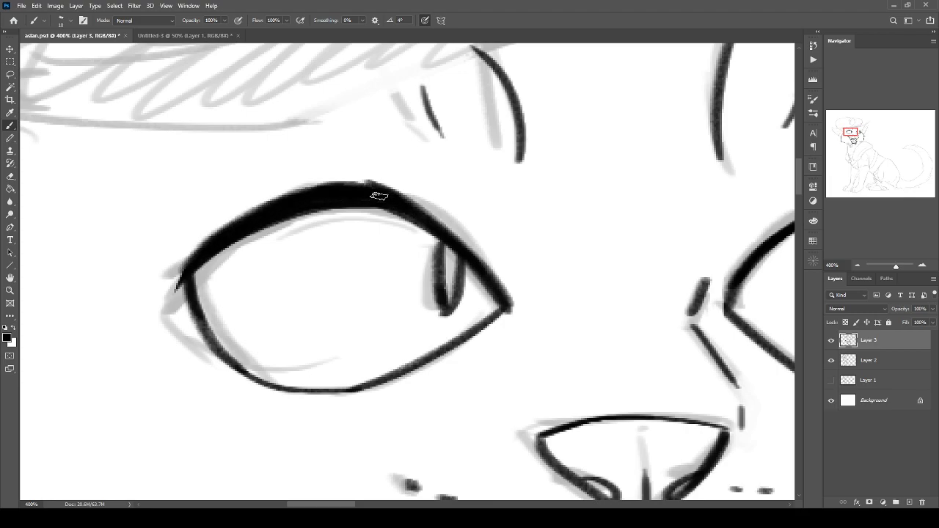
key(e)
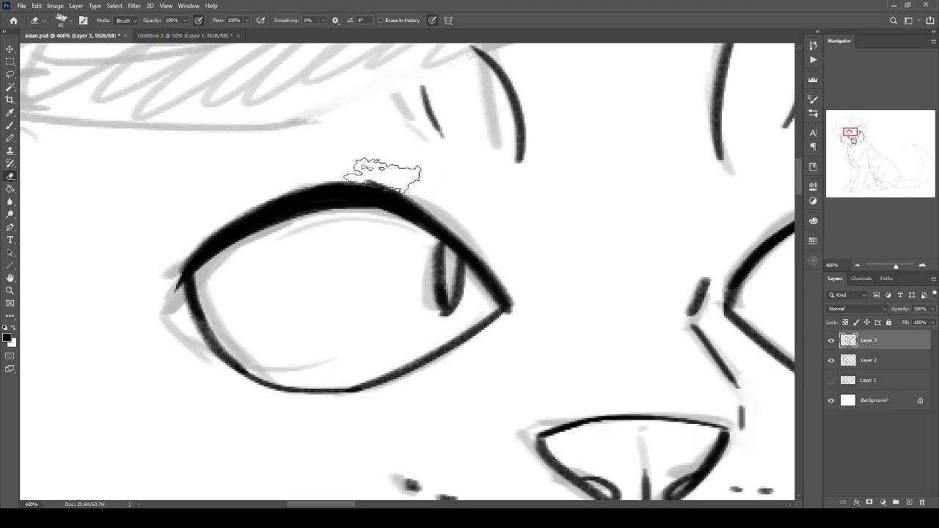
key(b)
Thicken the far-side eye's upper lid into a heavy line that widens toward the outer corner.
mouse_move(376, 225)
mouse_down()
mouse_move(287, 199)
mouse_move(234, 217)
mouse_up()
drag(545, 227, 292, 247)
drag(595, 314, 531, 243)
drag(585, 270, 490, 225)
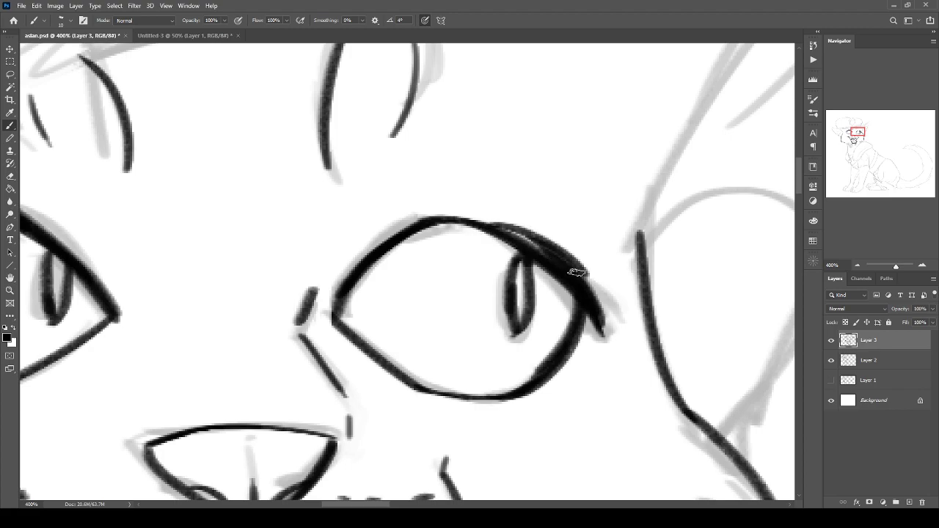
key(ctrl+z)
drag(581, 294, 488, 227)
drag(531, 251, 431, 221)
mouse_move(546, 248)
mouse_down()
mouse_move(453, 225)
mouse_move(424, 231)
mouse_up()
drag(485, 228, 433, 225)
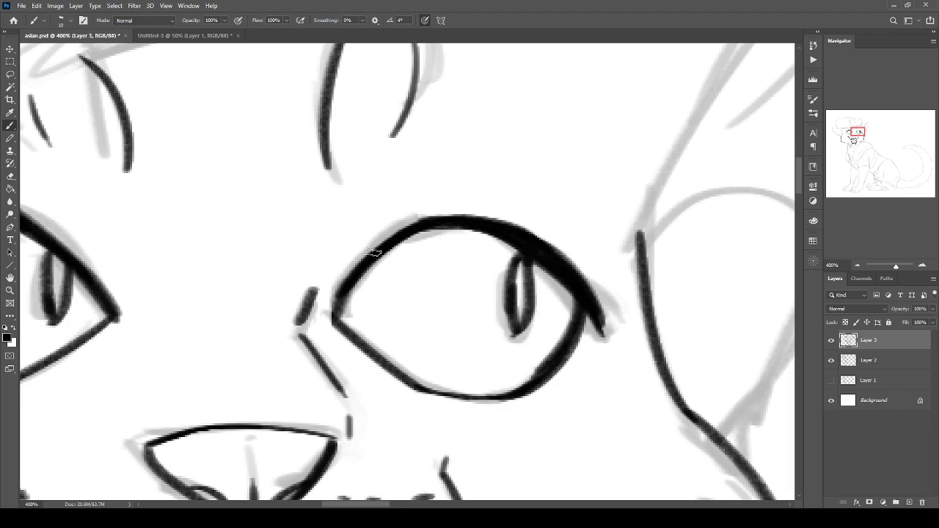
Thicken the outer corners of both eyes with additional brush strokes.
key(ctrl+minus)
key(ctrl+minus)
scroll(383, 255, down, 2)
scroll(382, 252, up, 3)
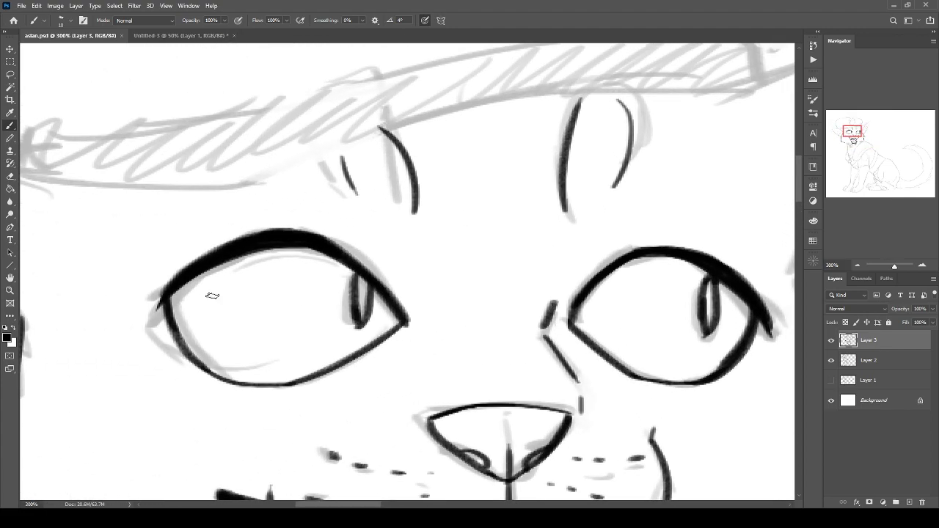
mouse_move(174, 283)
mouse_down()
mouse_move(146, 294)
mouse_move(182, 348)
mouse_up()
drag(522, 339, 257, 320)
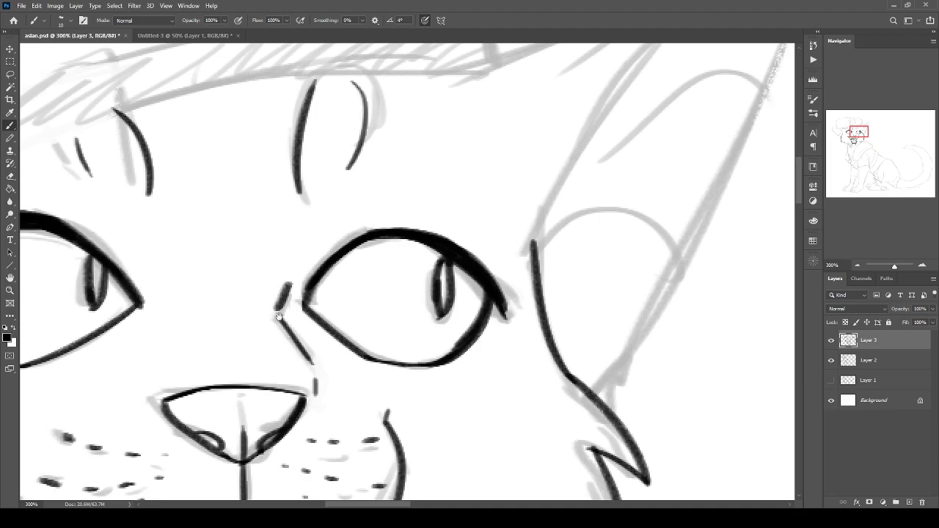
mouse_move(496, 291)
mouse_down()
mouse_move(488, 327)
mouse_move(496, 312)
mouse_move(464, 346)
mouse_up()
key(ctrl+minus)
key(ctrl+minus)
key(ctrl+minus)
key(ctrl+minus)
key(ctrl+minus)
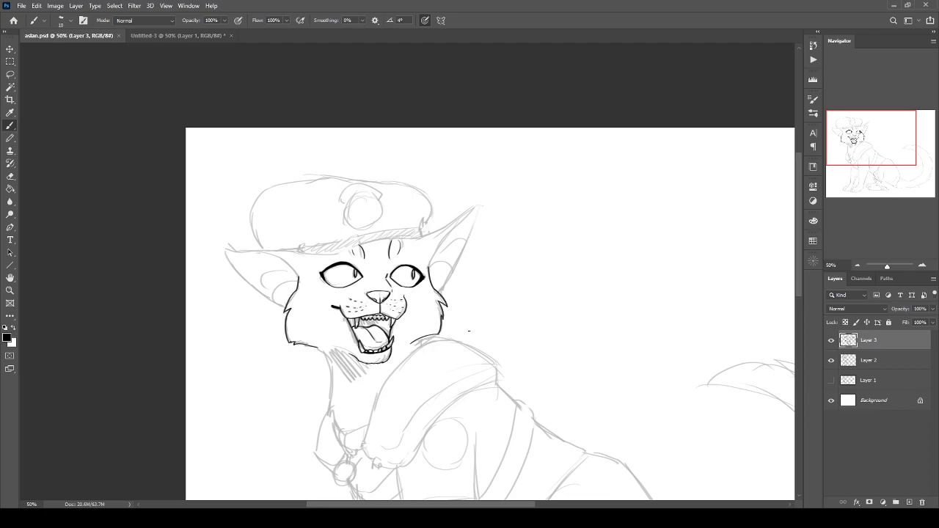
Ink the far-side ear's tip and its upper edge sloping down to the cap band.
key(ctrl+plus)
key(ctrl+plus)
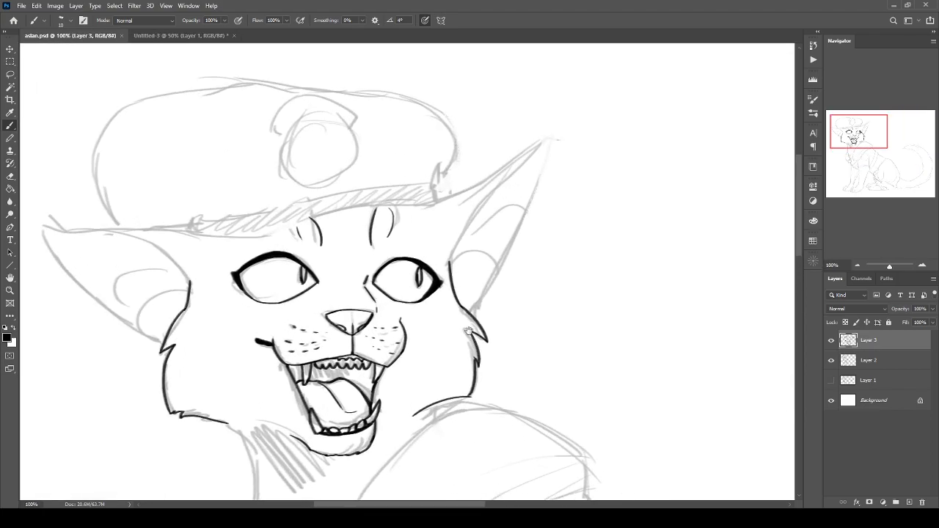
key(ctrl+plus)
drag(334, 231, 252, 507)
drag(433, 227, 360, 298)
drag(571, 150, 351, 278)
key(ctrl+z)
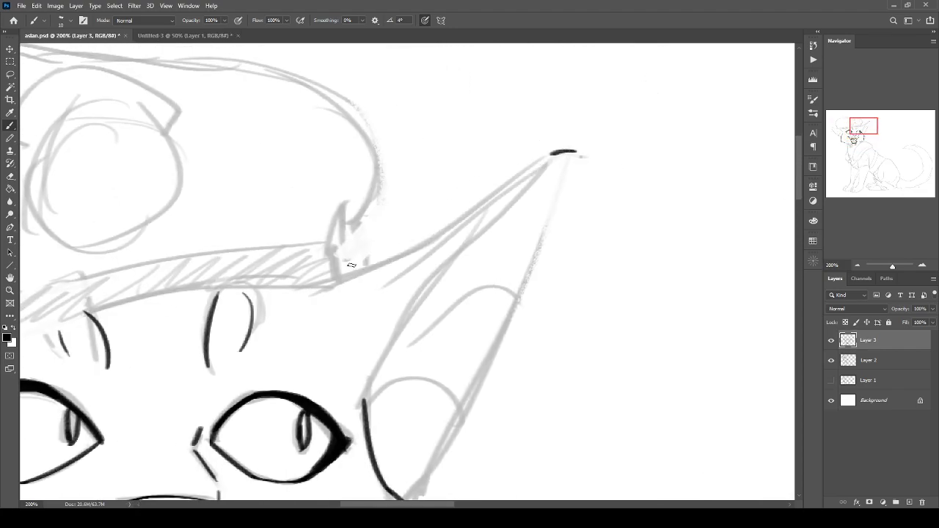
drag(552, 156, 307, 272)
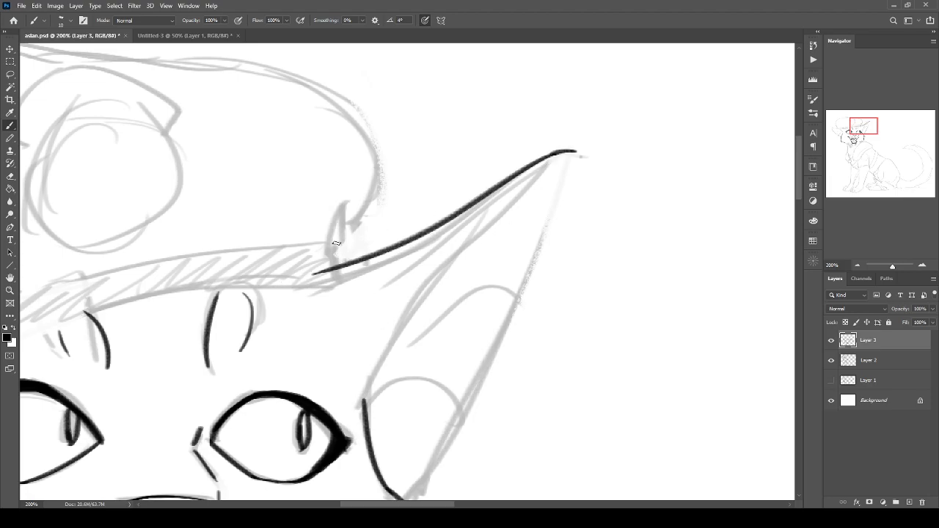
key(ctrl+z)
drag(554, 155, 306, 287)
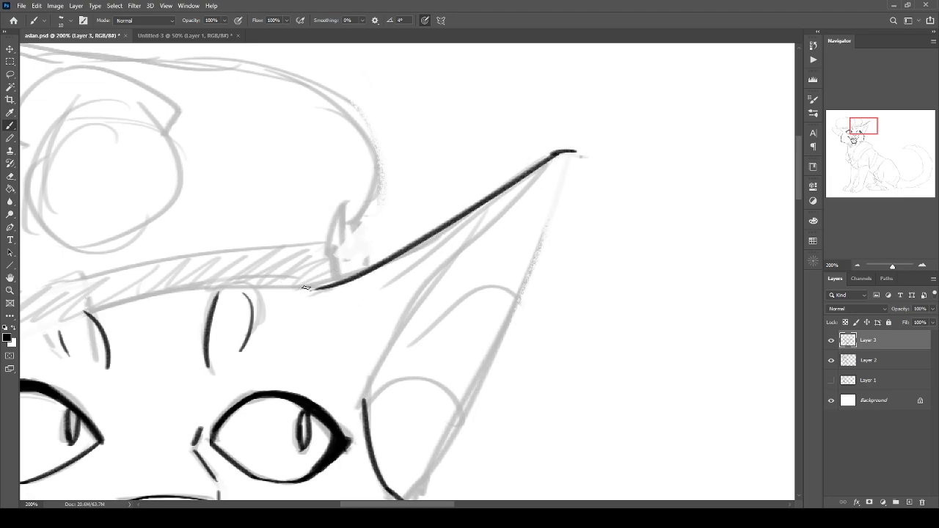
Ink the far-side ear's inner edge from the tip down to the top of the cheek outline.
mouse_move(560, 157)
mouse_down()
mouse_move(466, 250)
mouse_move(387, 385)
mouse_up()
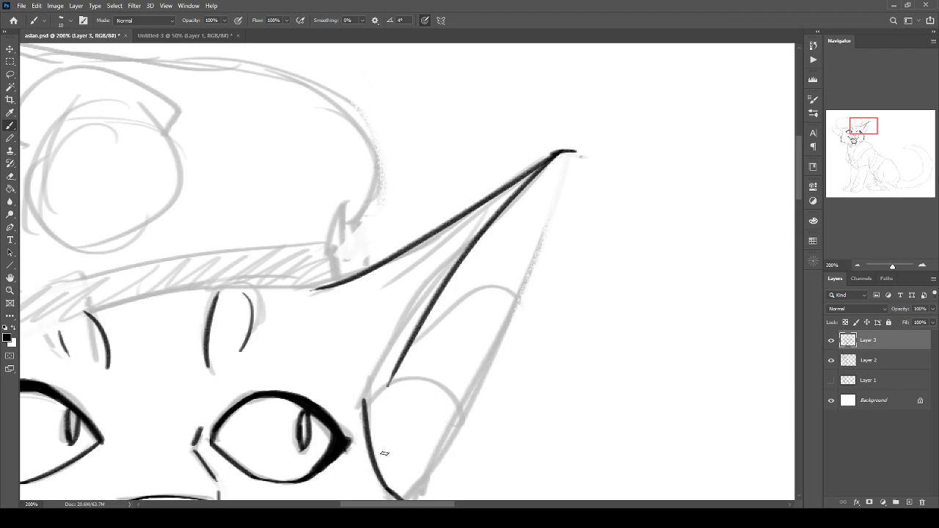
key(ctrl+z)
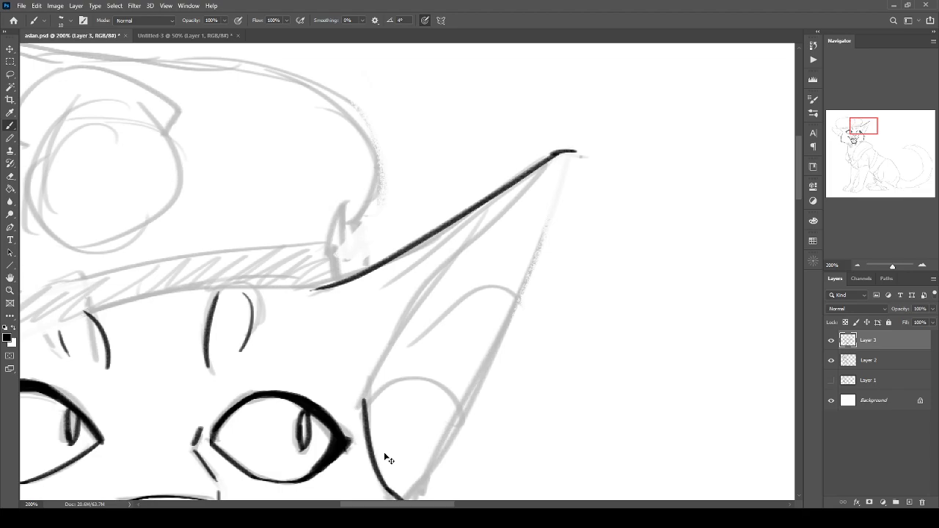
key(ctrl+plus)
mouse_move(642, 97)
mouse_down()
mouse_move(433, 277)
mouse_move(356, 386)
mouse_up()
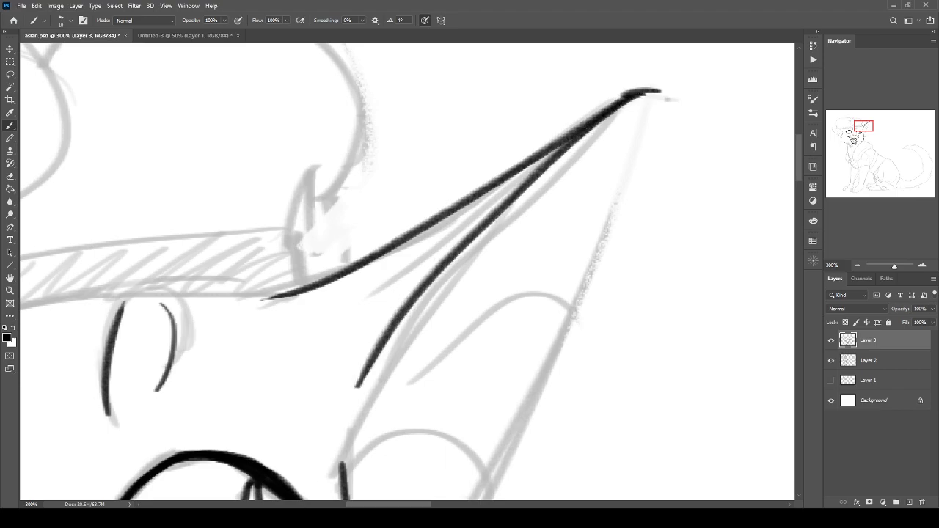
key(ctrl+z)
mouse_move(642, 93)
mouse_down()
mouse_move(537, 193)
mouse_move(382, 386)
mouse_move(344, 471)
mouse_up()
mouse_move(402, 373)
mouse_down()
mouse_move(262, 294)
mouse_move(262, 347)
mouse_up()
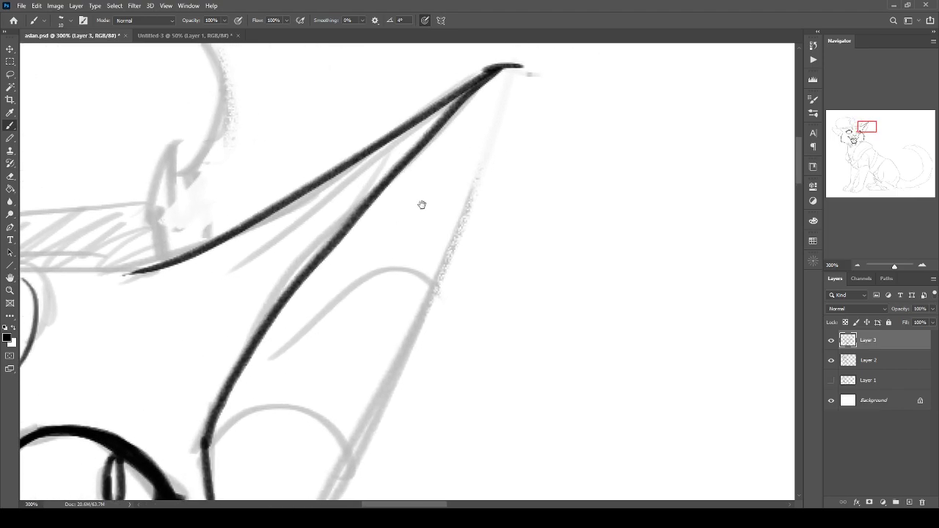
Ink the far-side ear's outer edge from the tip down to the cheek fur and join it there.
mouse_move(511, 75)
mouse_down()
mouse_move(485, 176)
mouse_move(378, 411)
mouse_up()
mouse_move(372, 377)
mouse_down()
mouse_move(474, 172)
mouse_move(363, 389)
mouse_up()
drag(396, 362, 373, 393)
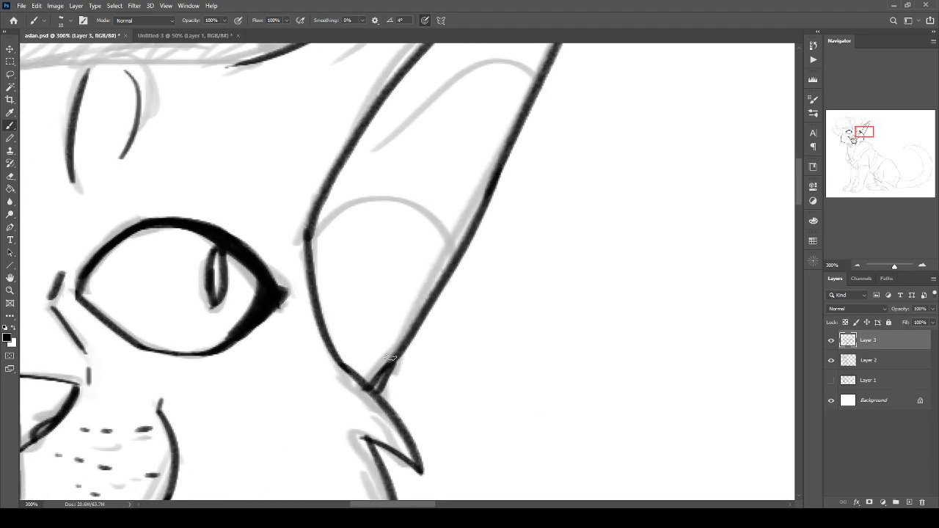
key(ctrl+minus)
key(ctrl+minus)
key(ctrl+plus)
Lasso and delete the stray line ends around the far-side ear's tip, and save the file.
drag(449, 224, 324, 394)
key(l)
drag(422, 166, 454, 146)
key(Delete)
key(ctrl+d)
key(ctrl+plus)
drag(361, 186, 438, 312)
drag(444, 266, 453, 254)
key(Delete)
key(ctrl+d)
key(ctrl+s)
Ink the near-side ear's upper edge out to the tip and its outer edge down to the cheek fur.
key(ctrl+minus)
key(ctrl+minus)
drag(223, 417, 387, 313)
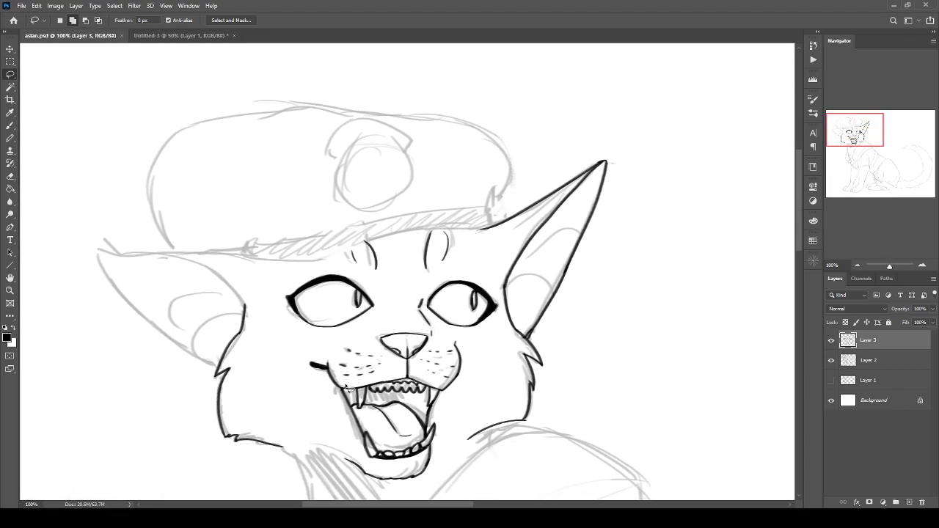
key(b)
key(ctrl+plus)
drag(205, 348, 543, 313)
drag(468, 201, 97, 169)
key(ctrl+z)
mouse_move(496, 213)
mouse_down()
mouse_move(126, 195)
mouse_move(145, 249)
mouse_move(124, 209)
mouse_move(278, 381)
mouse_move(362, 435)
mouse_move(339, 422)
mouse_up()
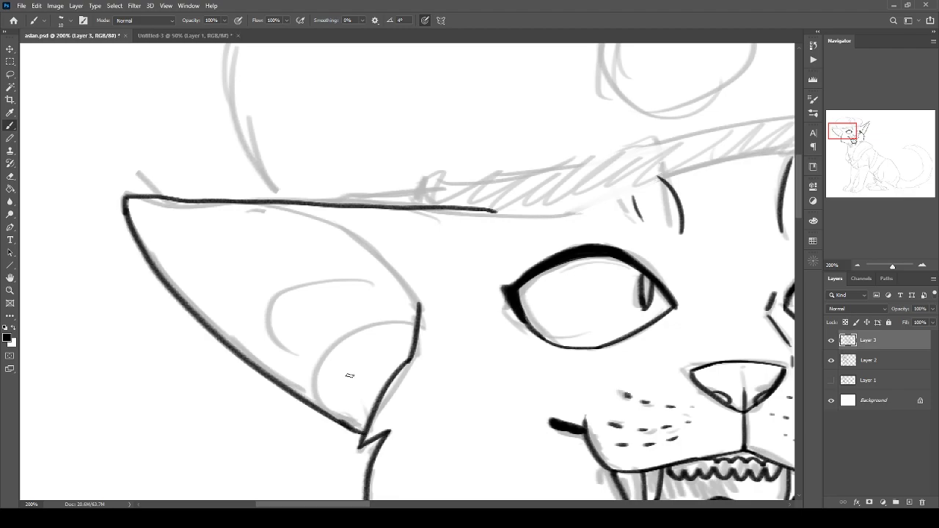
Ink the near-side ear's curved inner edge from the top of the cheek outline to near the ear tip.
mouse_move(417, 327)
mouse_down()
mouse_move(294, 224)
mouse_move(177, 201)
mouse_up()
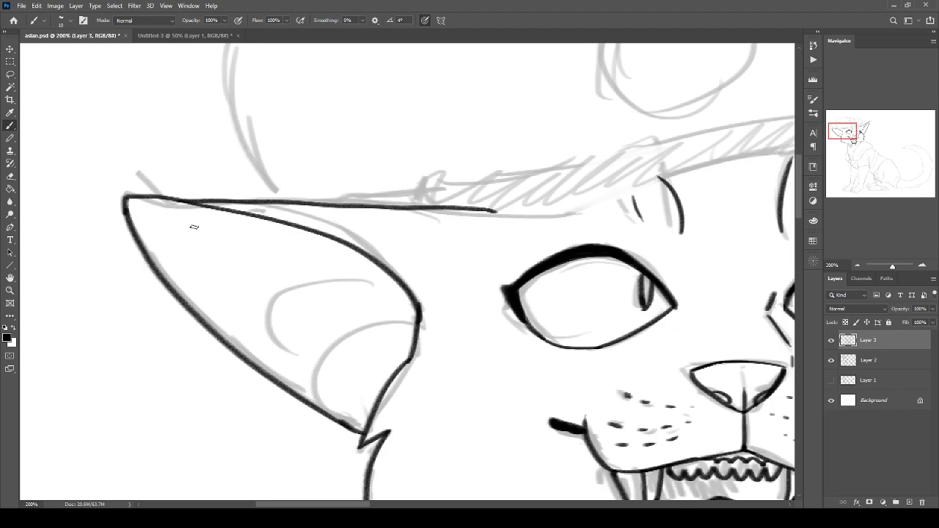
drag(335, 287, 162, 265)
key(ctrl+minus)
key(ctrl+minus)
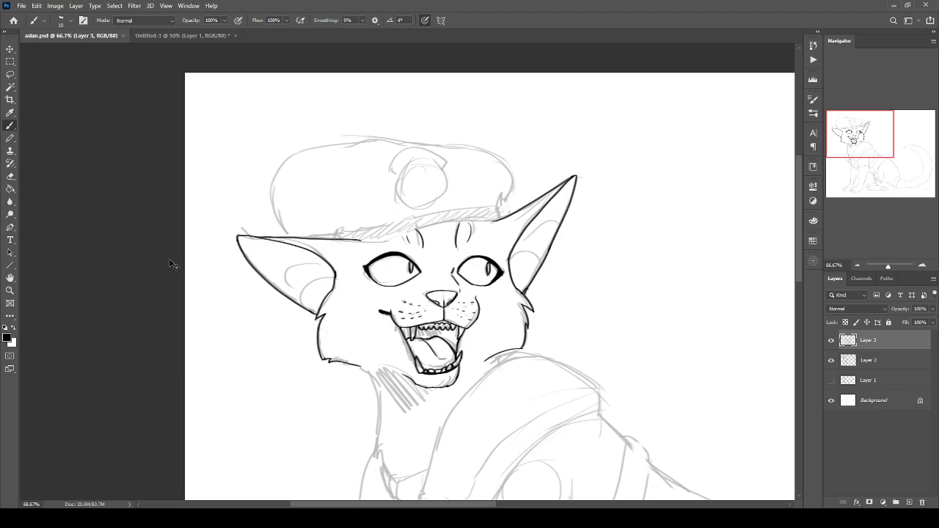
key(ctrl+plus)
key(ctrl+plus)
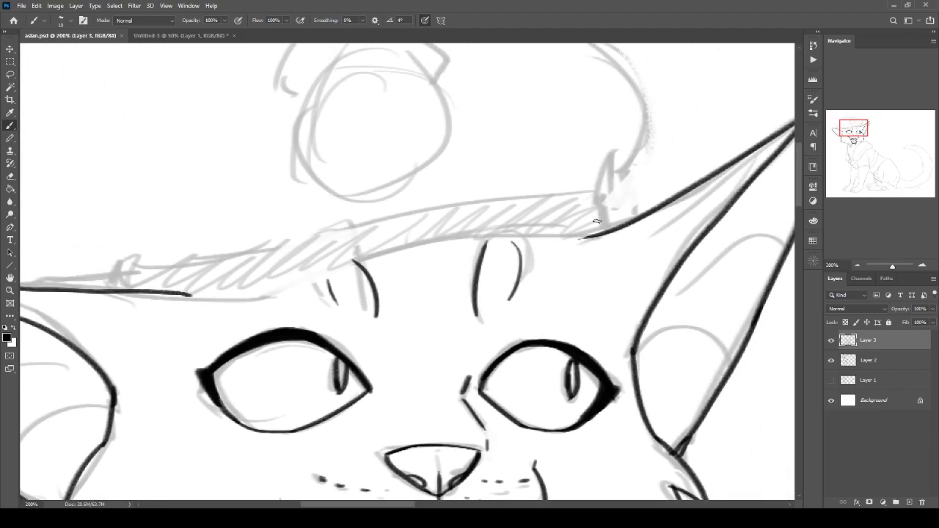
drag(598, 235, 481, 246)
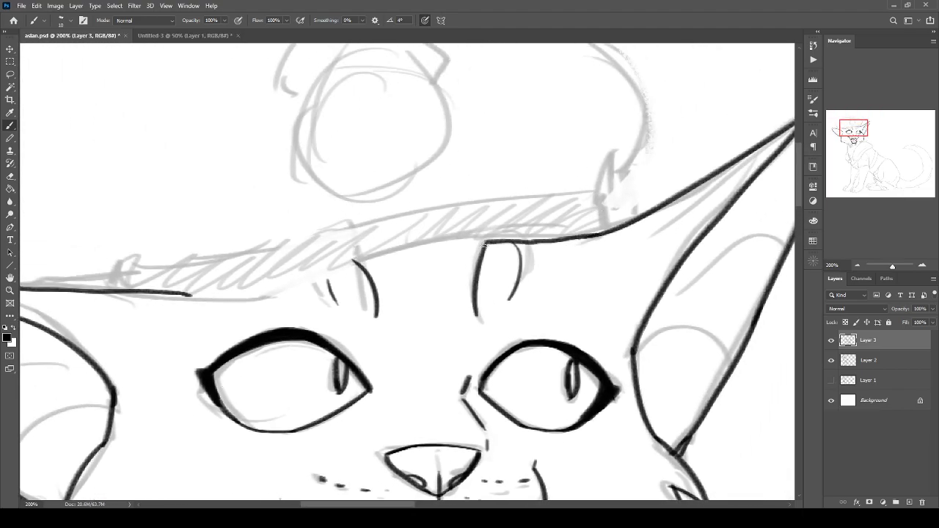
key(ctrl+z)
mouse_move(587, 238)
mouse_down()
mouse_move(408, 250)
mouse_move(196, 290)
mouse_up()
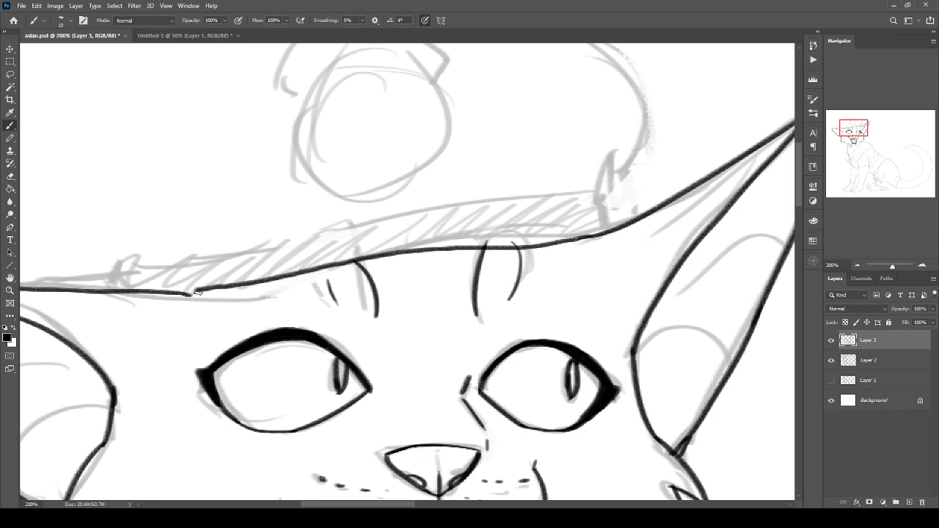
key(ctrl+z)
mouse_move(587, 238)
mouse_down()
mouse_move(431, 264)
mouse_move(307, 270)
mouse_up()
key(ctrl+z)
Ink the cap band's lower edge across the forehead between the ears and erase the forehead stripes above it.
drag(589, 238, 185, 295)
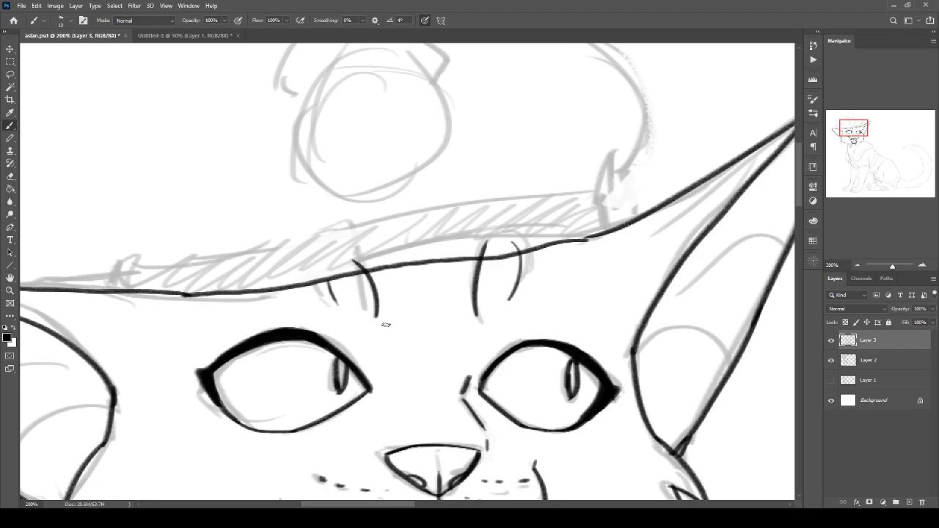
key(e)
mouse_move(486, 242)
mouse_down()
mouse_move(492, 229)
mouse_move(495, 250)
mouse_up()
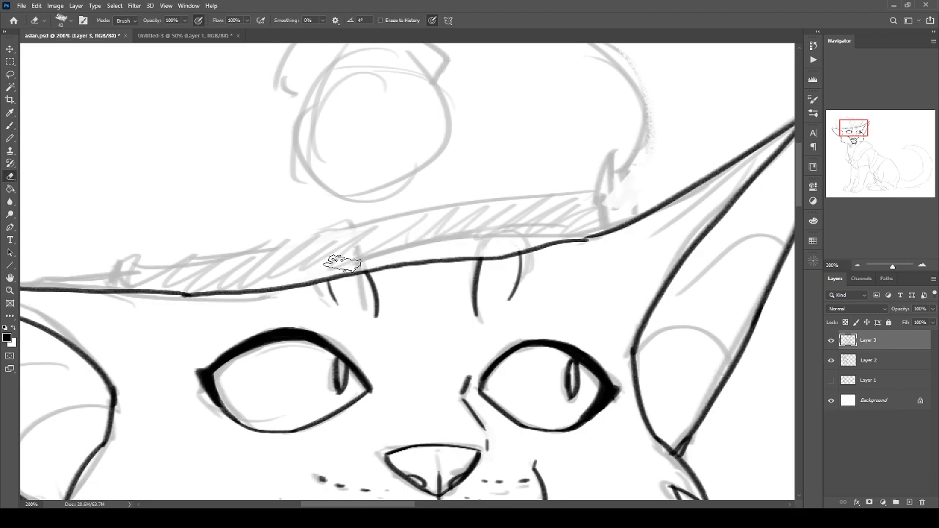
Ink the cap band's upper edge and its short end lines to close the band shape.
key(b)
mouse_move(573, 227)
mouse_down()
mouse_move(533, 247)
mouse_move(568, 223)
mouse_up()
mouse_move(513, 246)
mouse_down()
mouse_move(615, 189)
mouse_move(581, 223)
mouse_up()
mouse_move(634, 202)
mouse_down()
mouse_move(573, 196)
mouse_move(367, 239)
mouse_move(124, 268)
mouse_move(120, 283)
mouse_up()
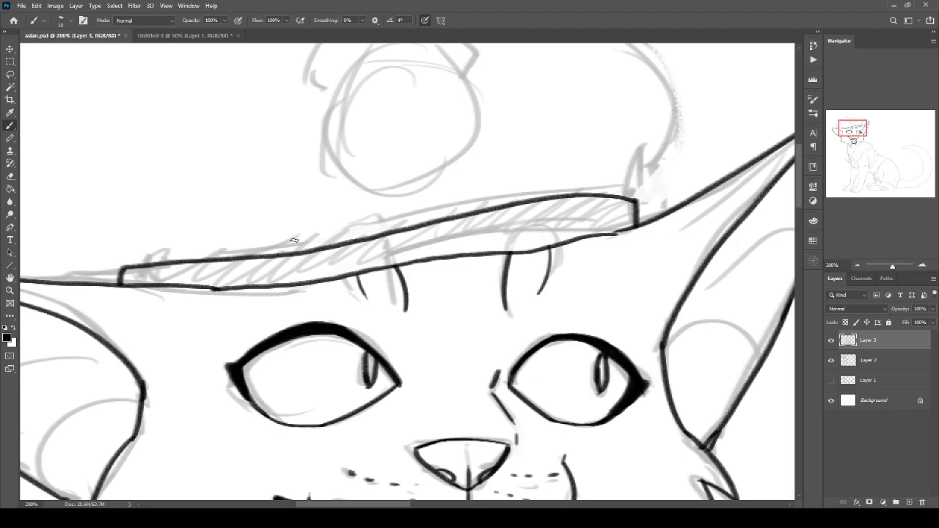
Ink the cap badge's arched top with a short inward-slanting line at each end.
scroll(294, 242, up, 3)
mouse_move(447, 148)
mouse_down()
mouse_move(406, 126)
mouse_move(292, 148)
mouse_up()
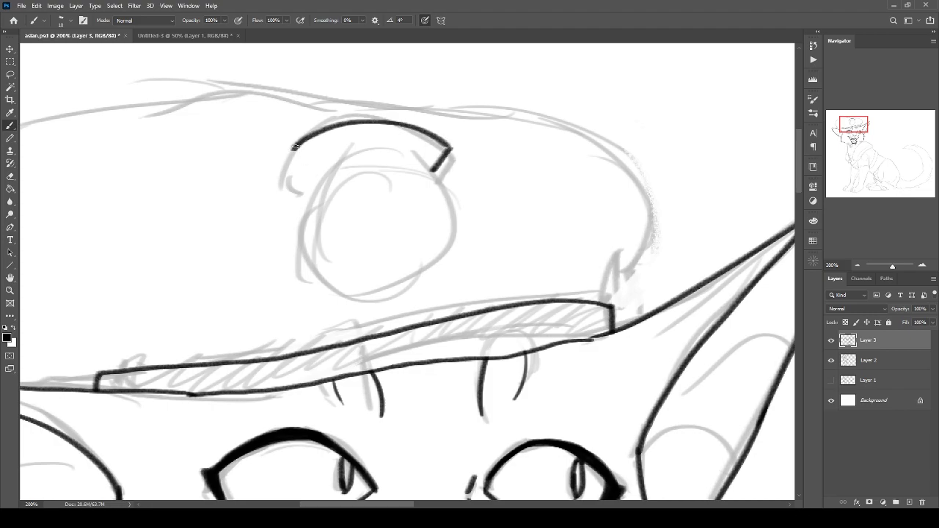
key(ctrl+z)
mouse_move(453, 149)
mouse_down()
mouse_move(418, 134)
mouse_move(305, 147)
mouse_up()
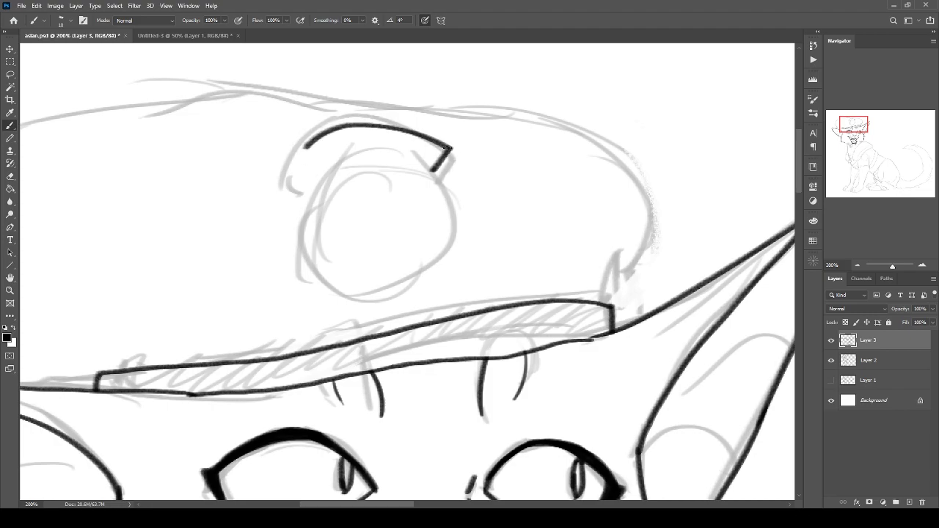
key(ctrl+z)
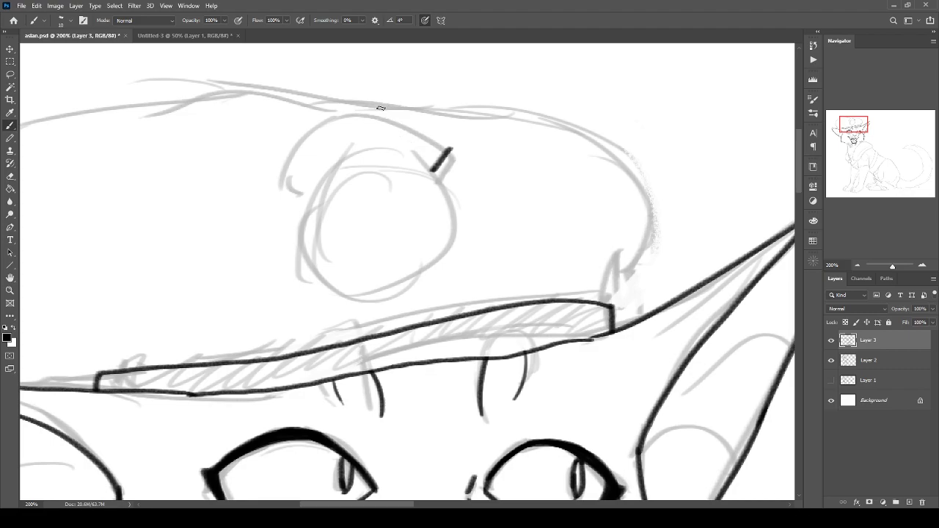
drag(449, 149, 309, 169)
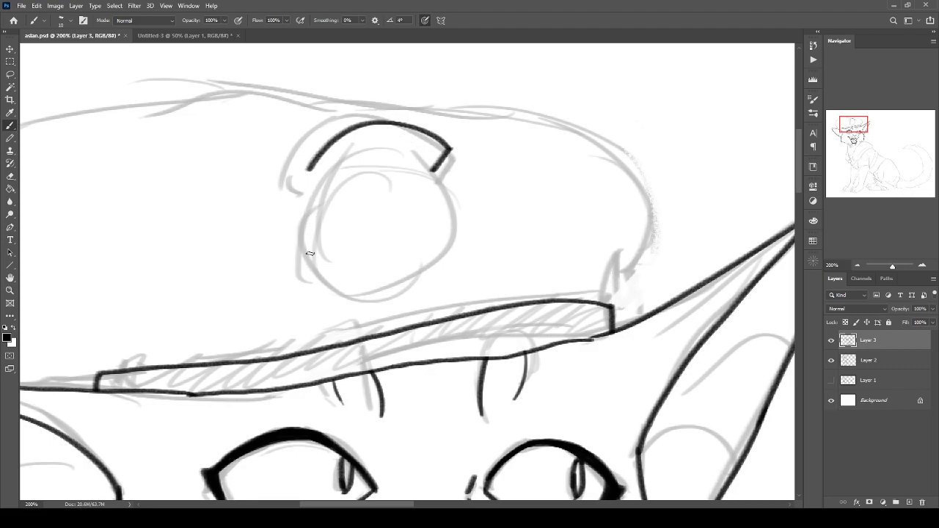
drag(308, 168, 319, 176)
Ink the right side and bottom curve of the badge's round body.
mouse_move(431, 173)
mouse_down()
mouse_move(446, 275)
mouse_move(346, 281)
mouse_up()
key(ctrl+z)
mouse_move(432, 172)
mouse_down()
mouse_move(448, 241)
mouse_move(404, 288)
mouse_move(322, 253)
mouse_up()
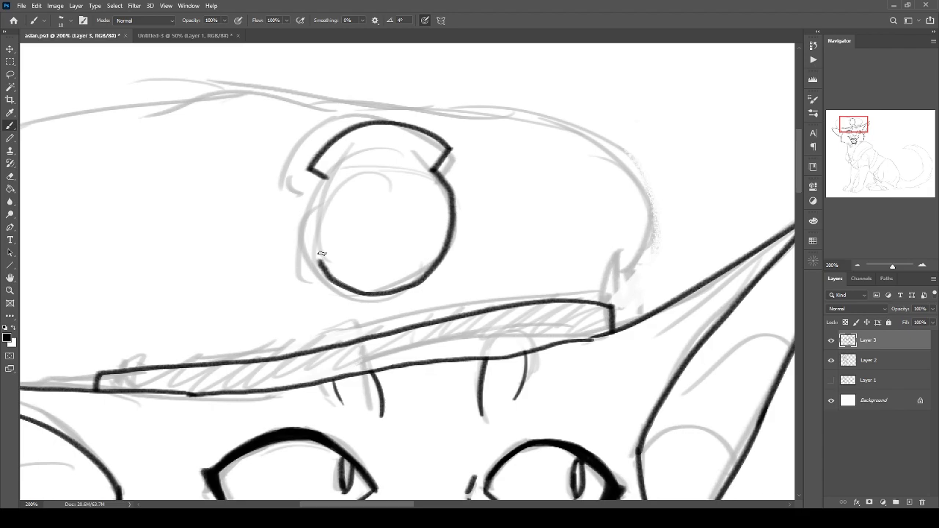
key(ctrl+plus)
key(ctrl+plus)
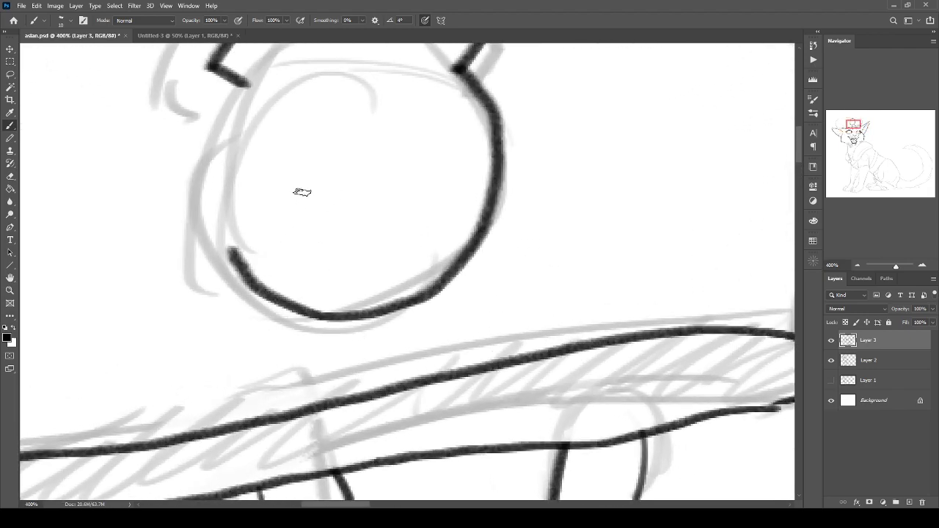
drag(257, 177, 290, 272)
drag(297, 176, 272, 356)
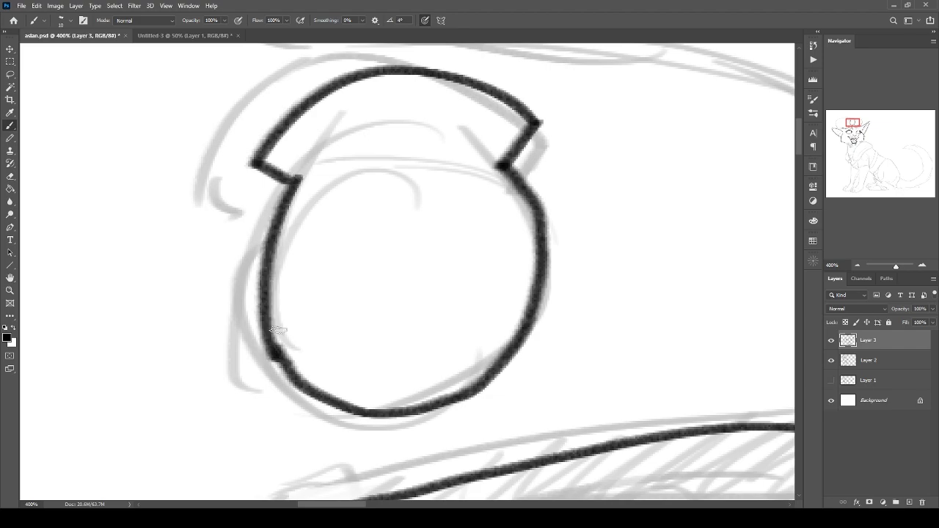
key(ctrl+z)
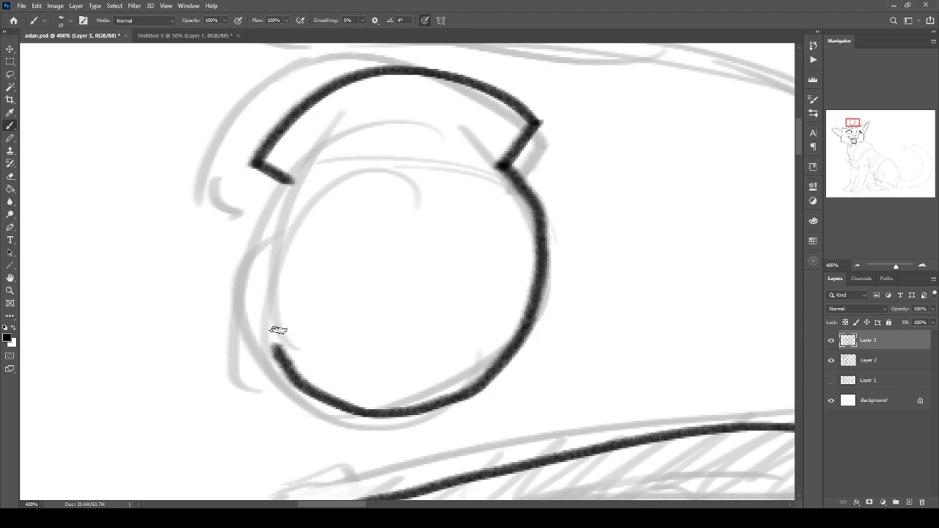
Lasso the badge's arched top, move it up slightly and rotate it about 3.85° clockwise, then deselect it.
drag(252, 196, 314, 279)
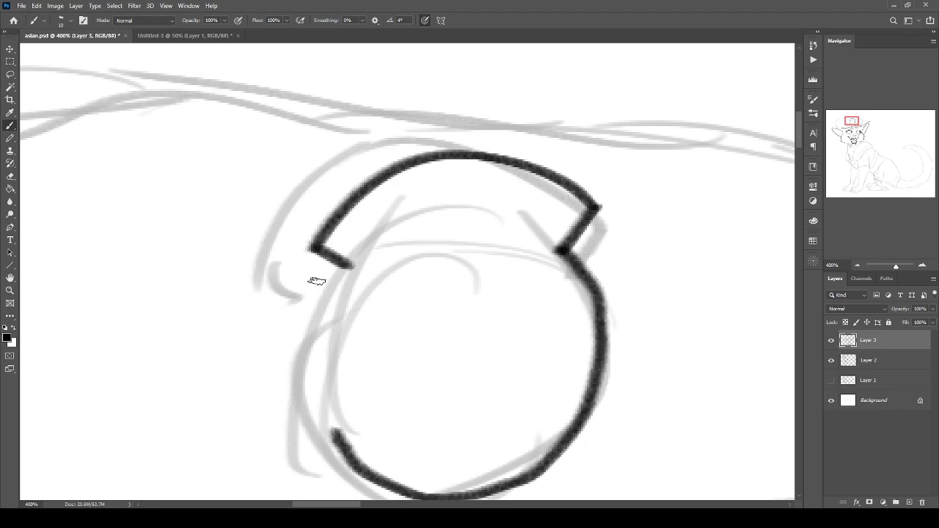
key(l)
mouse_move(303, 151)
mouse_down()
mouse_move(465, 129)
mouse_move(600, 208)
mouse_move(331, 323)
mouse_move(297, 131)
mouse_up()
key(ctrl+t)
drag(226, 231, 184, 151)
drag(464, 210, 462, 187)
drag(237, 155, 201, 176)
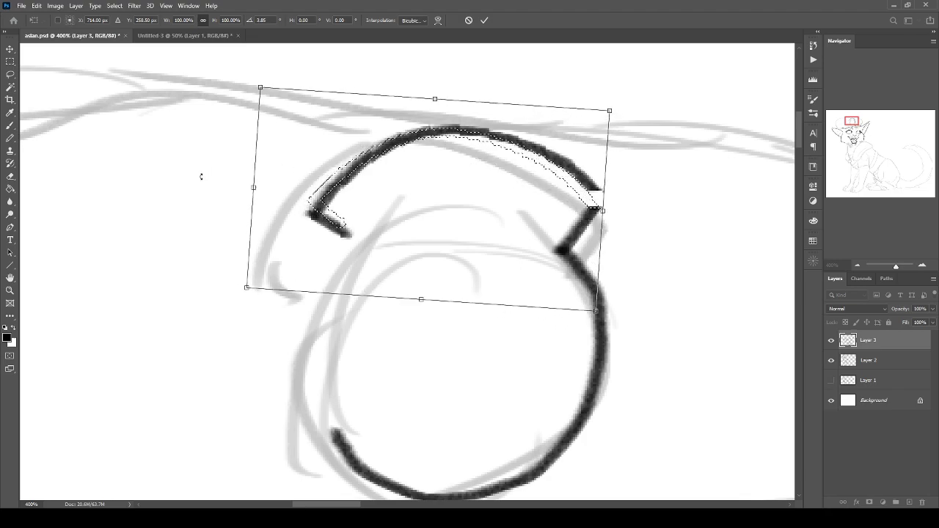
drag(451, 207, 447, 219)
key(Return)
key(ctrl+d)
key(b)
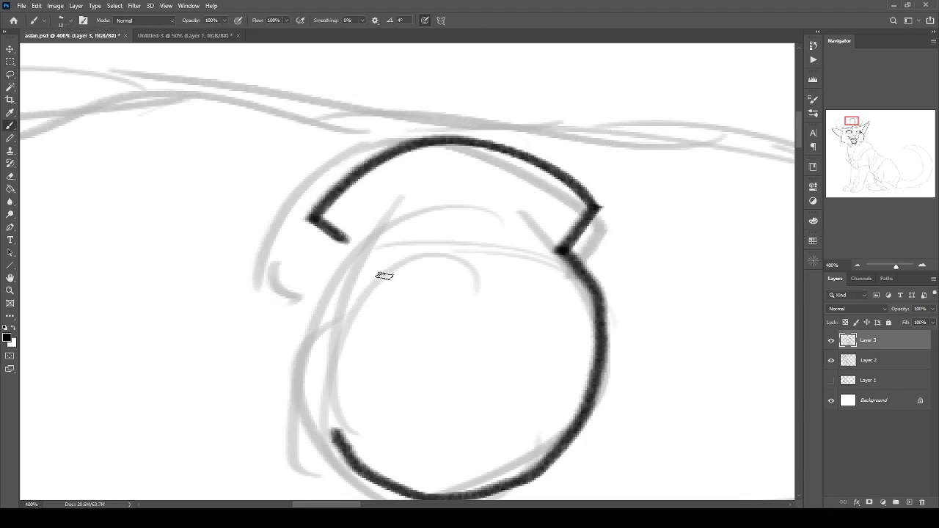
Ink the left side of the badge's round body to close its outline, tidy the upper joint, and save the file.
drag(364, 248, 355, 438)
drag(346, 243, 363, 253)
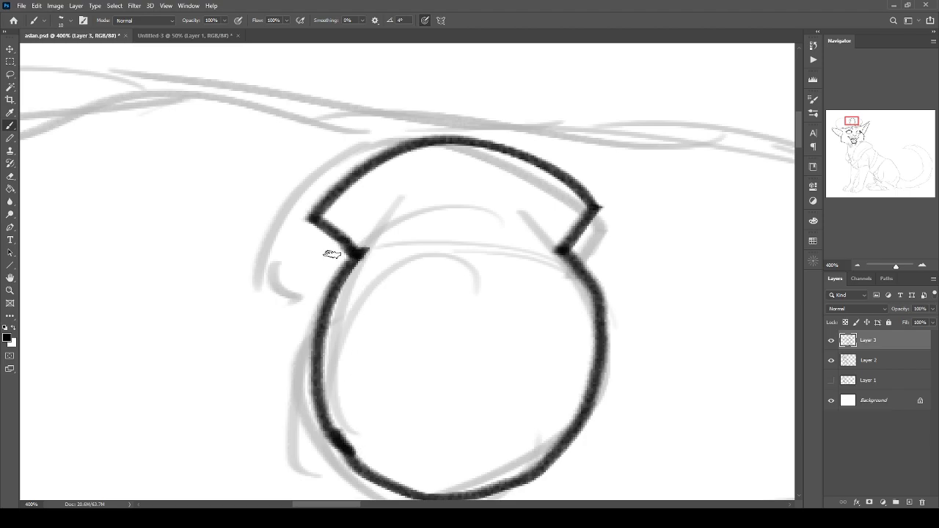
key(l)
key(ctrl+z)
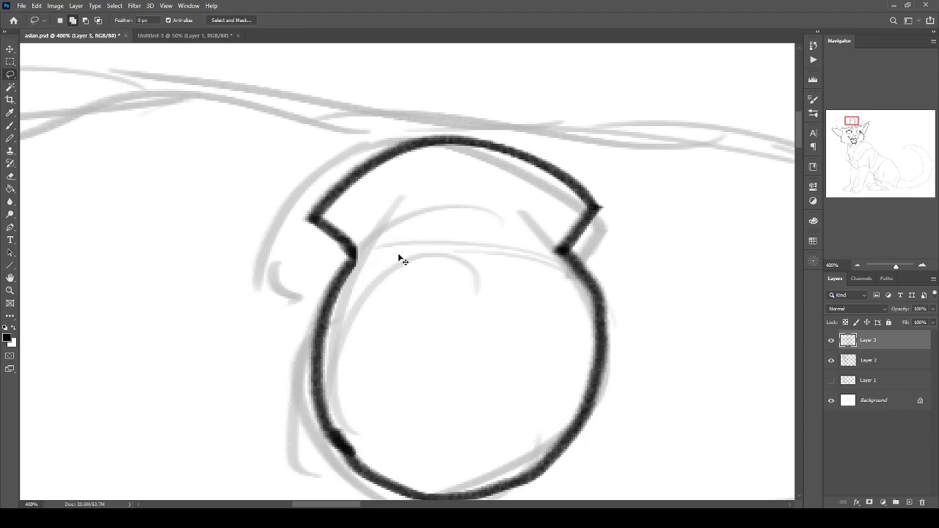
key(ctrl+s)
key(ctrl+minus)
key(ctrl+minus)
key(ctrl+minus)
scroll(400, 260, up, 1)
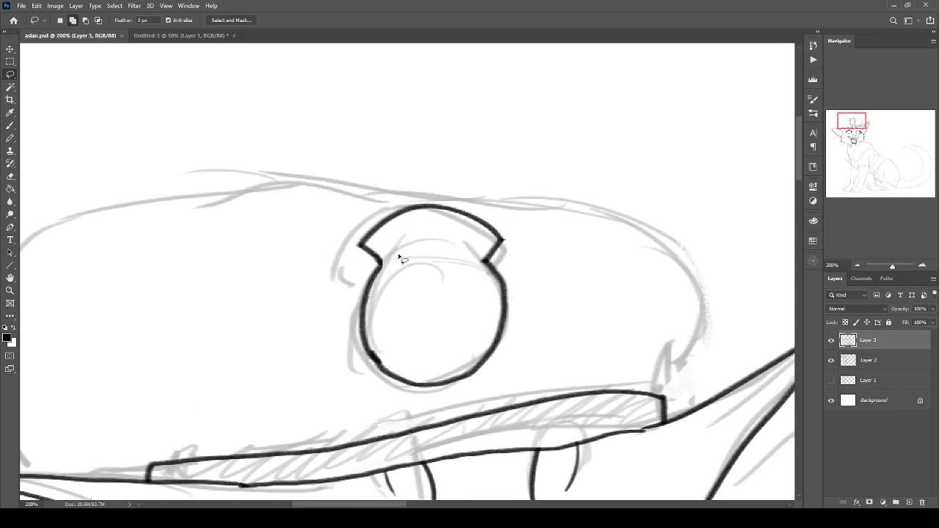
key(b)
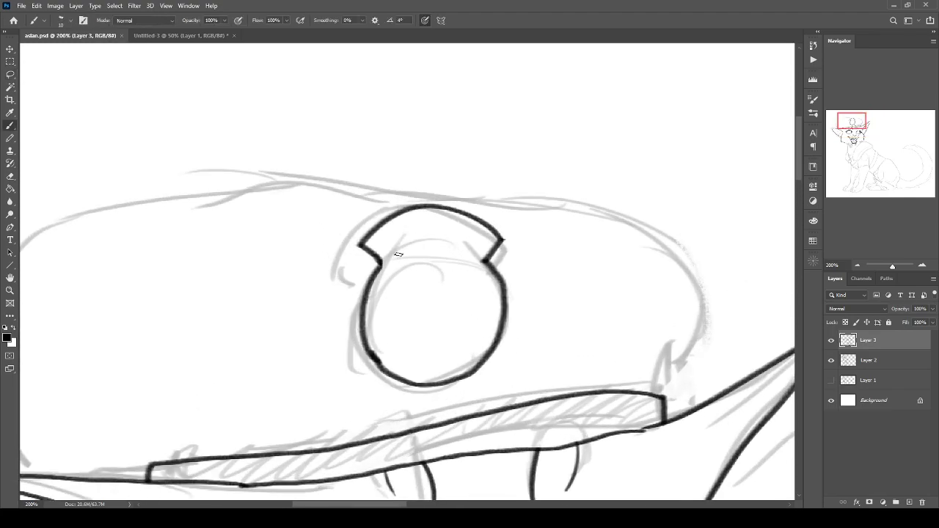
scroll(398, 256, up, 1)
drag(399, 254, 424, 348)
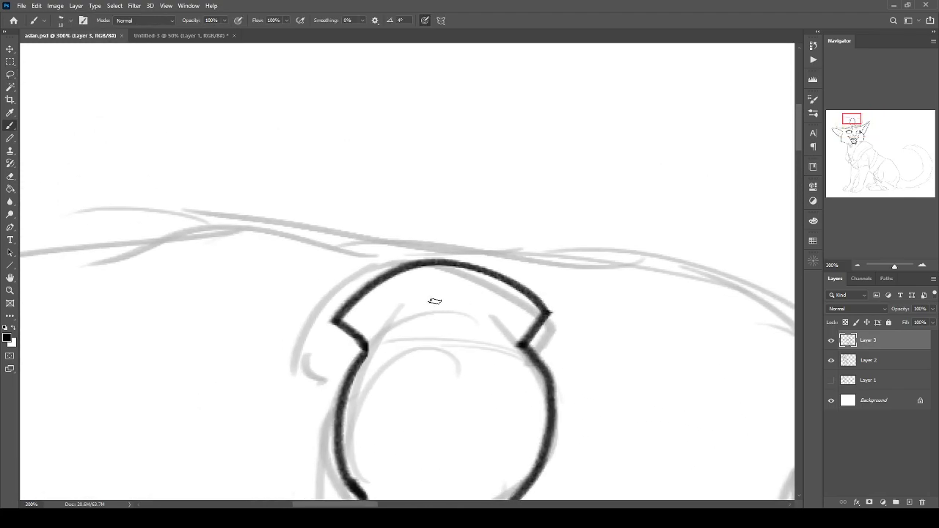
mouse_move(431, 299)
mouse_down()
mouse_move(428, 262)
mouse_move(375, 177)
mouse_up()
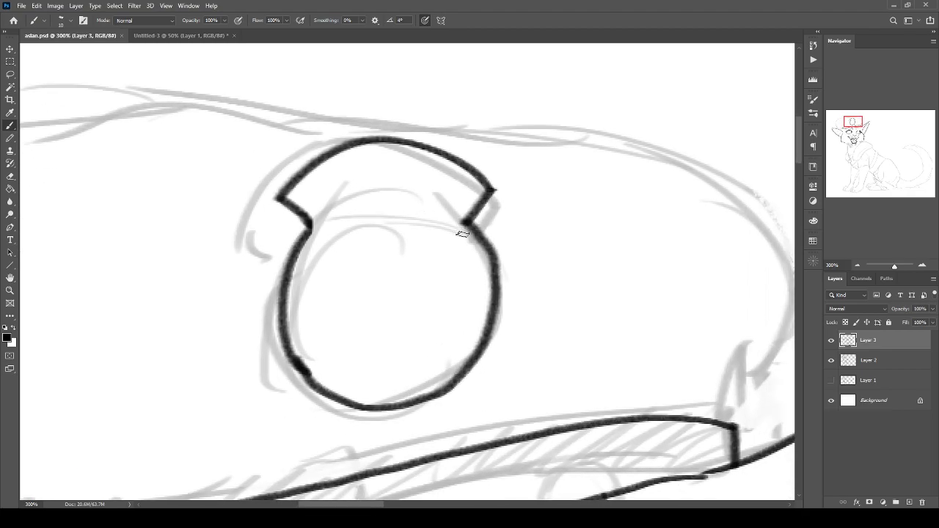
mouse_move(397, 232)
mouse_down()
mouse_move(363, 381)
mouse_move(325, 353)
mouse_up()
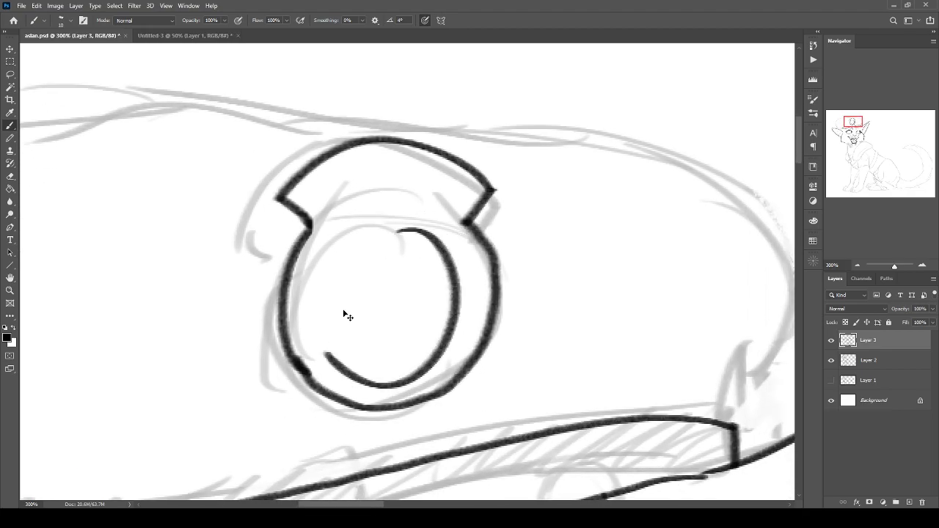
key(ctrl+z)
key(ctrl+plus)
drag(435, 234, 466, 243)
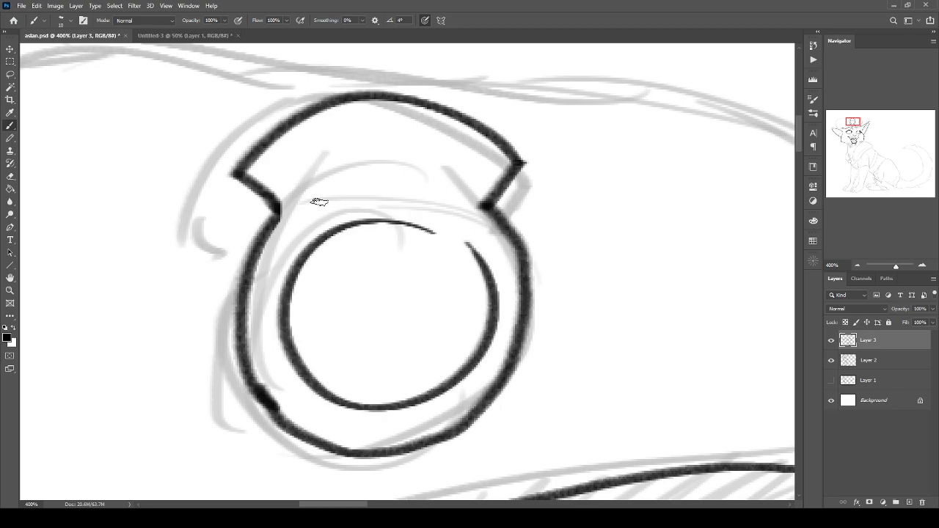
key(ctrl+z)
drag(379, 218, 378, 309)
Ink the cap crown's outline from the band's far end up around the side and along the top past the badge.
key(ctrl+minus)
drag(621, 401, 434, 241)
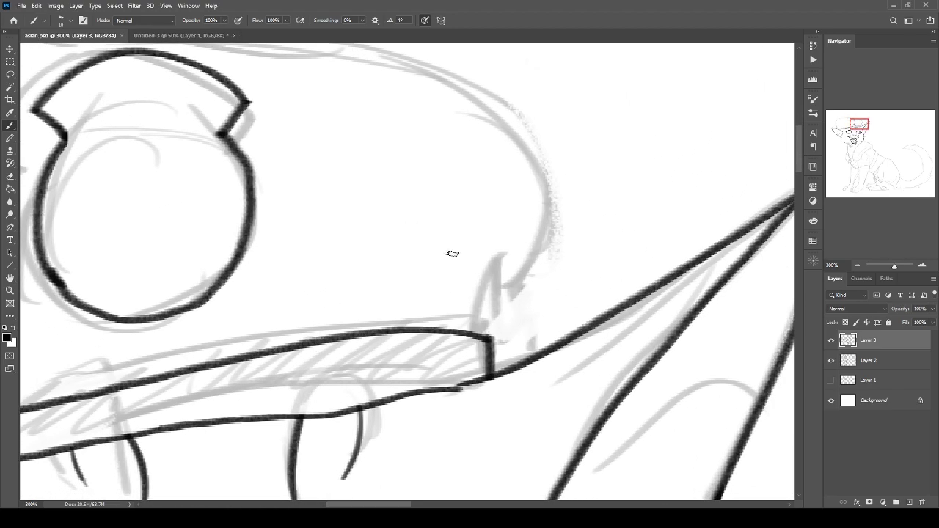
mouse_move(486, 337)
mouse_down()
mouse_move(510, 308)
mouse_move(518, 121)
mouse_up()
drag(461, 171, 572, 270)
mouse_move(627, 233)
mouse_down()
mouse_move(598, 210)
mouse_move(179, 115)
mouse_up()
drag(261, 166, 522, 209)
key(ctrl+minus)
drag(294, 263, 409, 199)
mouse_move(547, 125)
mouse_down()
mouse_move(299, 135)
mouse_move(155, 227)
mouse_move(115, 312)
mouse_move(183, 409)
mouse_move(224, 425)
mouse_up()
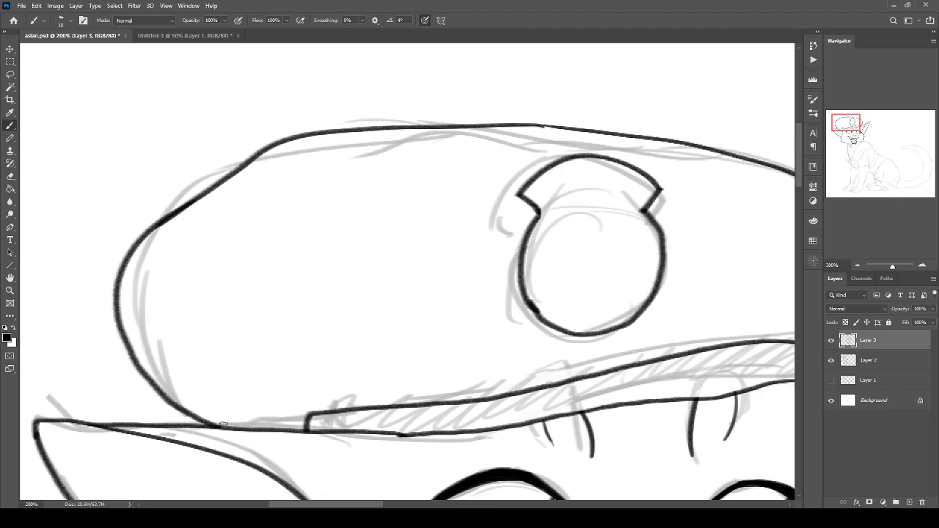
key(ctrl+minus)
key(ctrl+minus)
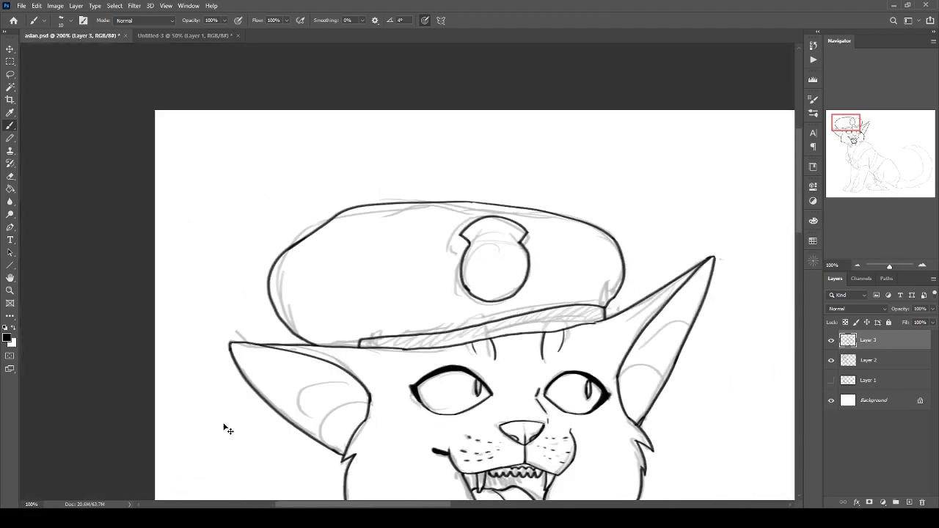
key(ctrl+plus)
key(ctrl+z)
key(ctrl+plus)
key(ctrl+z)
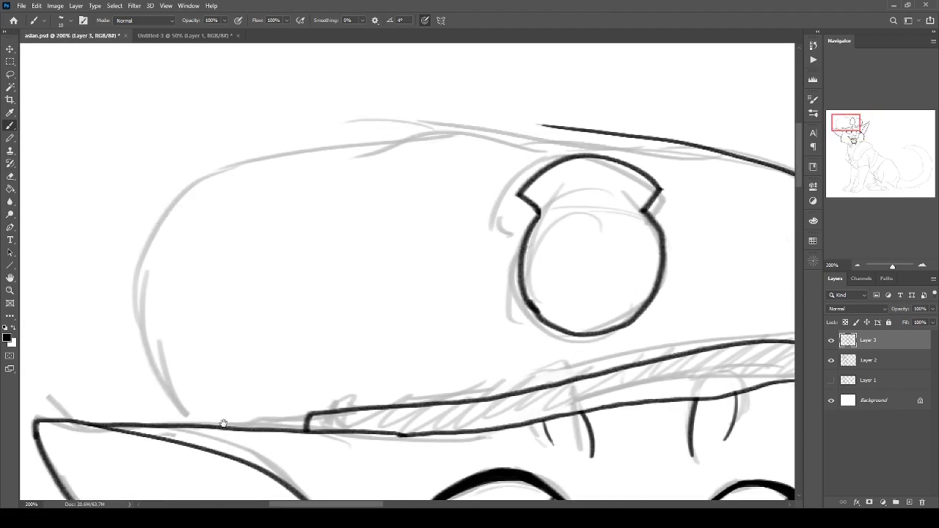
Ink the rest of the cap crown from the top edge around the near side down to the band's near end.
mouse_move(542, 126)
mouse_down()
mouse_move(273, 151)
mouse_move(245, 401)
mouse_move(299, 425)
mouse_up()
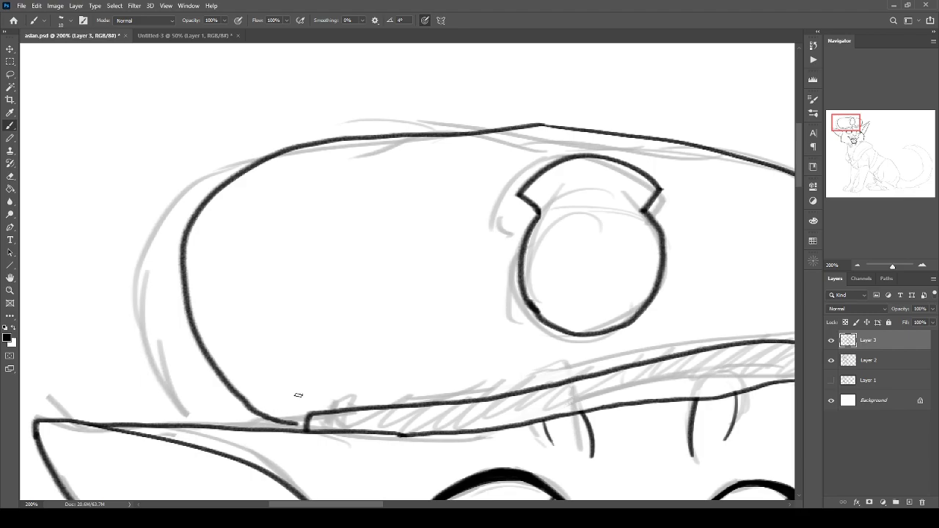
Clear the crown's top and far-side ink, then lasso the badge and shift it slightly down toward the cap band.
drag(328, 308, 273, 210)
drag(329, 210, 366, 359)
key(l)
mouse_move(299, 237)
mouse_down()
mouse_move(518, 304)
mouse_move(273, 259)
mouse_move(302, 234)
mouse_up()
key(ctrl+t)
mouse_move(414, 287)
mouse_down()
mouse_move(420, 315)
mouse_move(418, 307)
mouse_up()
key(Return)
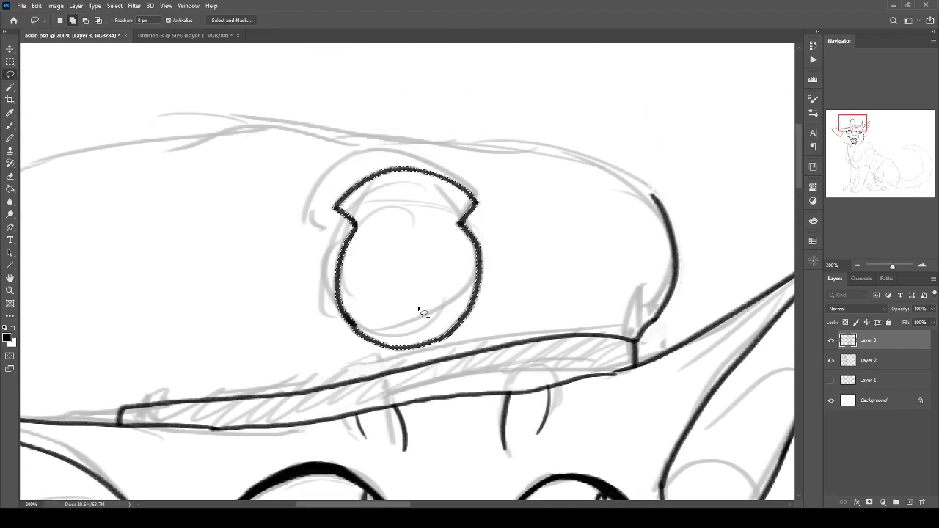
key(ctrl+d)
key(b)
drag(385, 279, 485, 235)
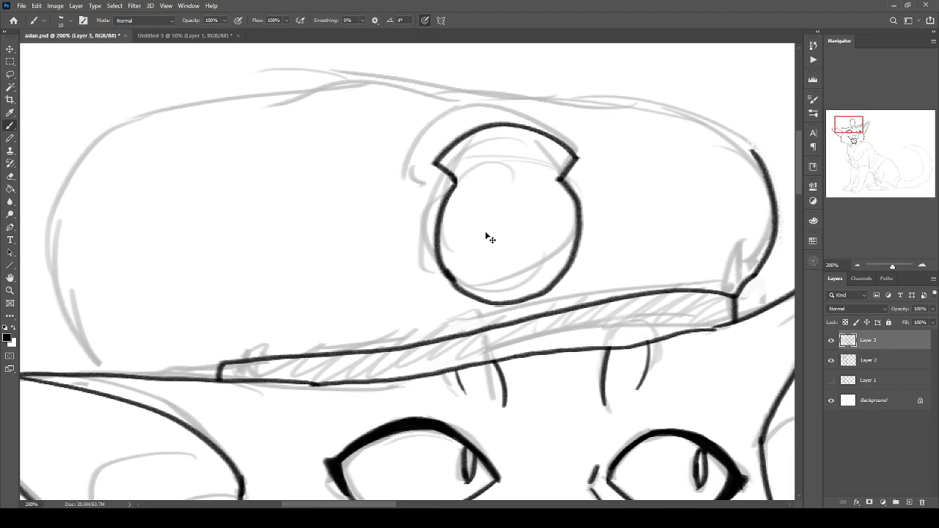
Ink jagged fur tufts inside both ears and save the file.
key(ctrl+minus)
drag(398, 404, 283, 251)
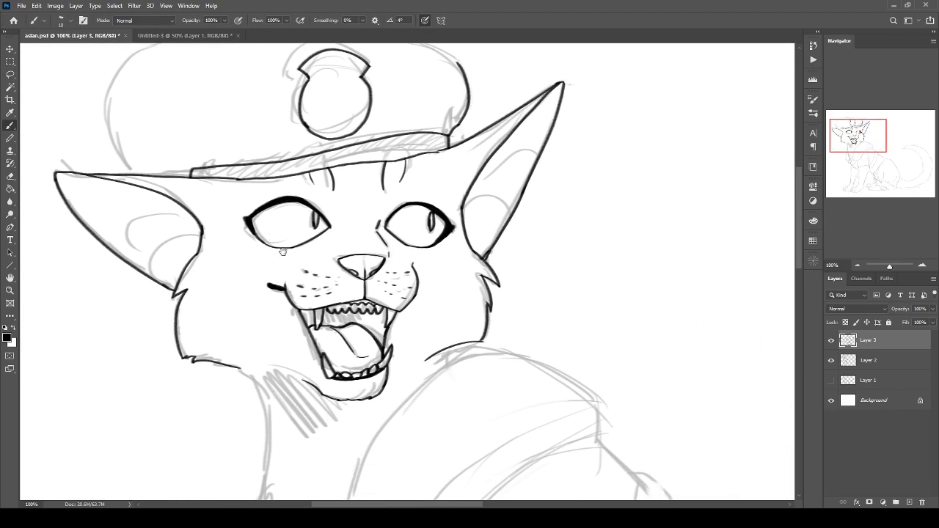
mouse_move(435, 284)
mouse_down()
mouse_move(361, 348)
mouse_move(452, 224)
mouse_move(436, 187)
mouse_move(414, 180)
mouse_up()
key(ctrl+plus)
mouse_move(266, 315)
mouse_down()
mouse_move(459, 273)
mouse_move(651, 265)
mouse_up()
drag(147, 320, 319, 319)
mouse_move(312, 184)
mouse_down()
mouse_move(264, 185)
mouse_move(228, 264)
mouse_move(285, 319)
mouse_move(370, 323)
mouse_up()
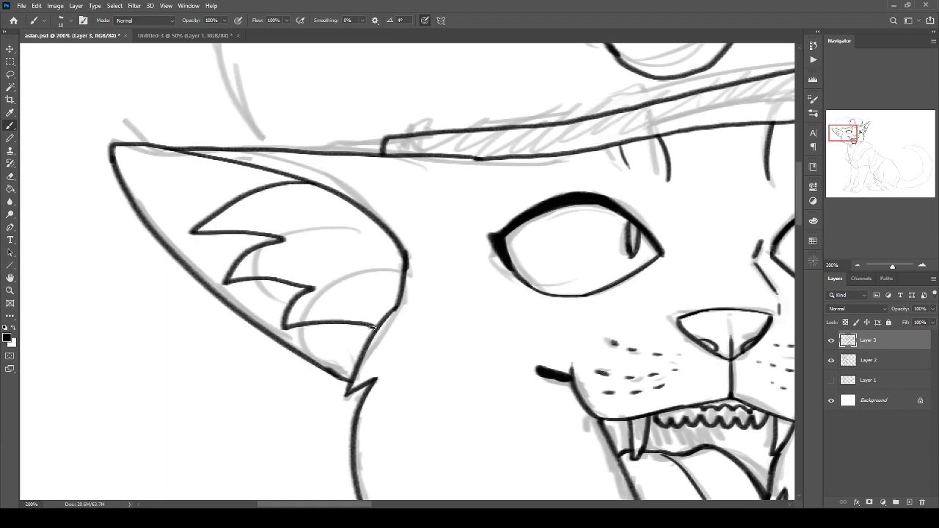
key(ctrl+minus)
key(ctrl+minus)
drag(388, 375, 236, 363)
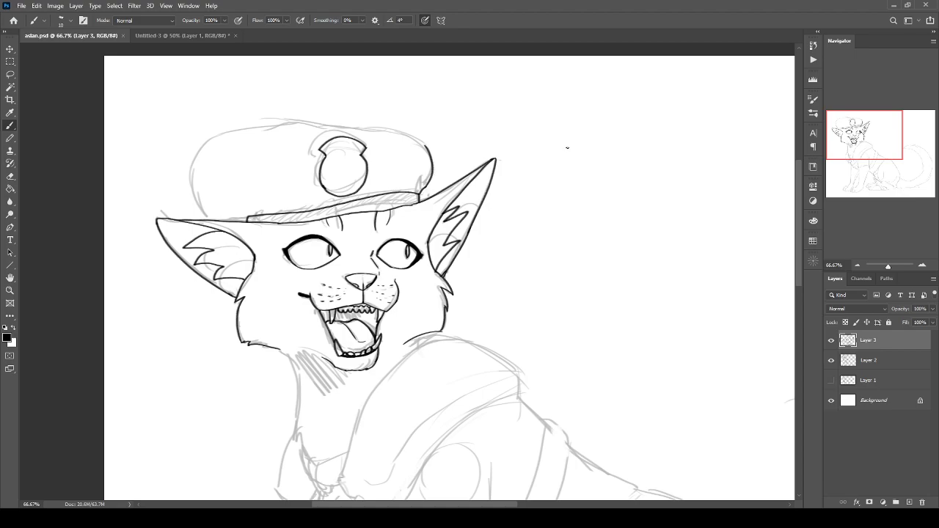
Ink the cap crown's top edge from the near side past the badge, and try continuing it around the far side.
key(ctrl+plus)
key(ctrl+plus)
drag(250, 285, 506, 489)
drag(212, 190, 250, 313)
drag(440, 351, 230, 247)
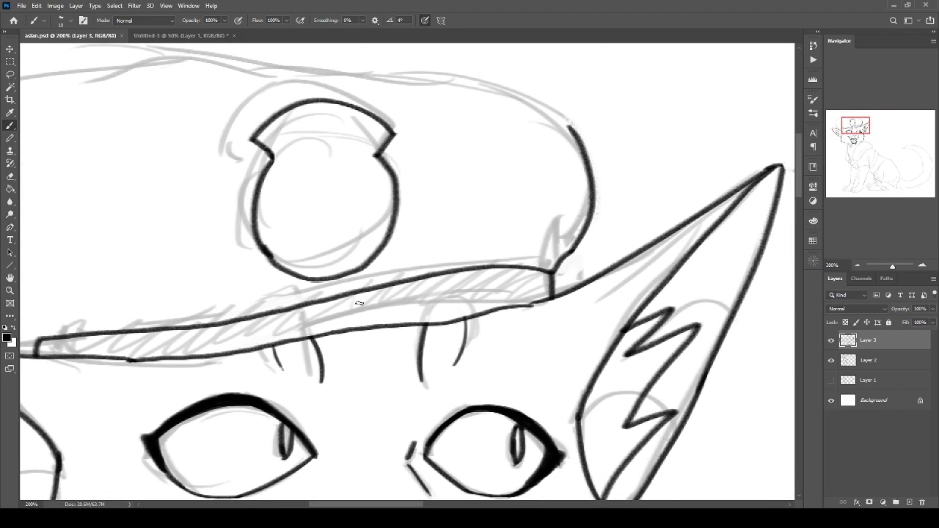
drag(540, 303, 513, 309)
mouse_move(375, 262)
mouse_down()
mouse_move(411, 267)
mouse_move(466, 346)
mouse_up()
drag(573, 234, 475, 224)
drag(562, 219, 244, 154)
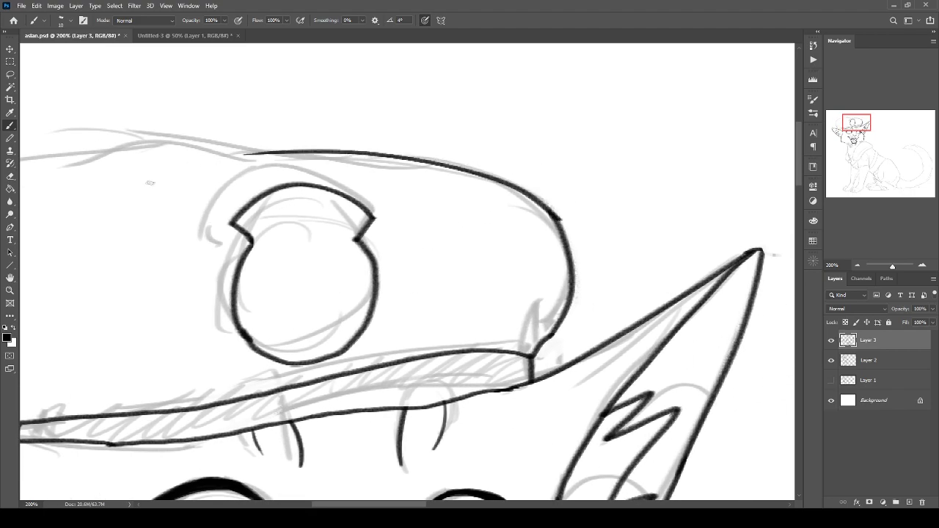
drag(252, 238, 503, 308)
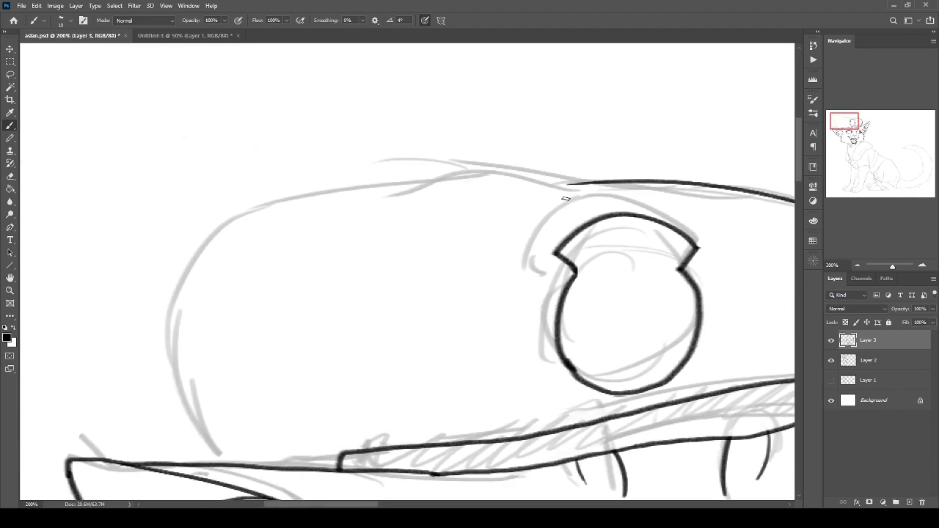
mouse_move(601, 181)
mouse_down()
mouse_move(468, 187)
mouse_move(390, 222)
mouse_move(202, 279)
mouse_move(186, 392)
mouse_move(234, 455)
mouse_up()
key(ctrl+z)
Switch to the reference image document and examine the figure on the black background up close.
key(ctrl+Tab)
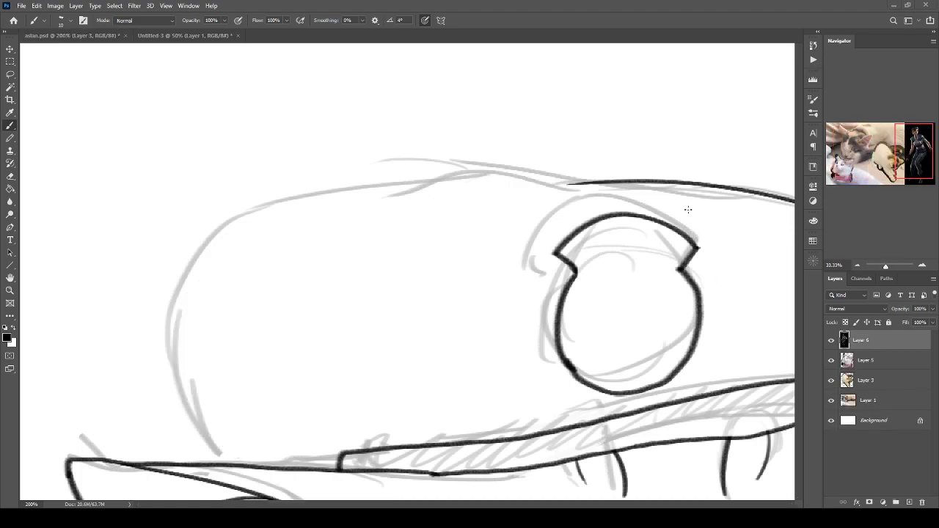
key(ctrl+plus)
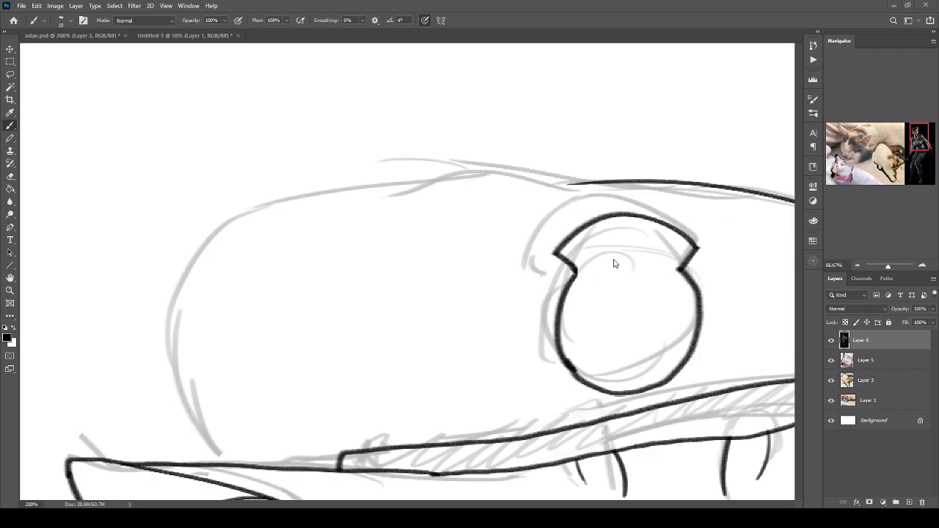
click(205, 231)
drag(380, 277, 333, 267)
drag(402, 221, 350, 160)
drag(477, 130, 326, 143)
Lasso the inked crown outline on the drawing's near side and top edge and delete it.
key(l)
mouse_move(590, 138)
mouse_down()
mouse_move(630, 319)
mouse_move(614, 328)
mouse_move(476, 189)
mouse_move(395, 172)
mouse_up()
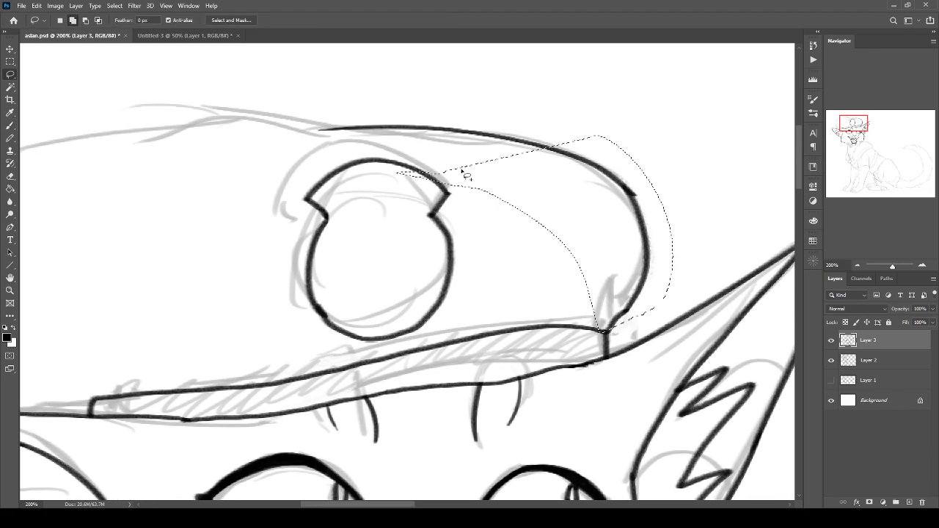
mouse_move(323, 80)
mouse_down()
mouse_move(328, 153)
mouse_move(631, 192)
mouse_move(599, 268)
mouse_up()
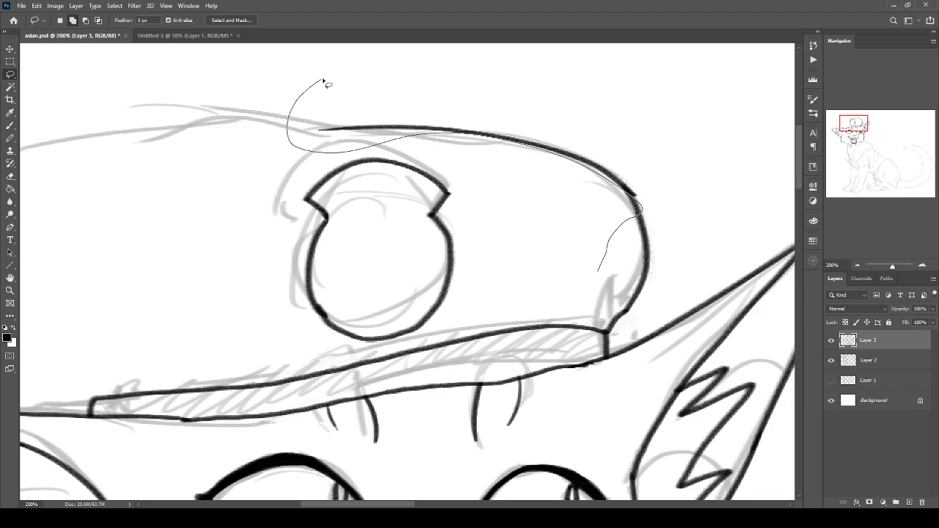
drag(323, 83, 324, 82)
key(Delete)
key(ctrl+d)
key(b)
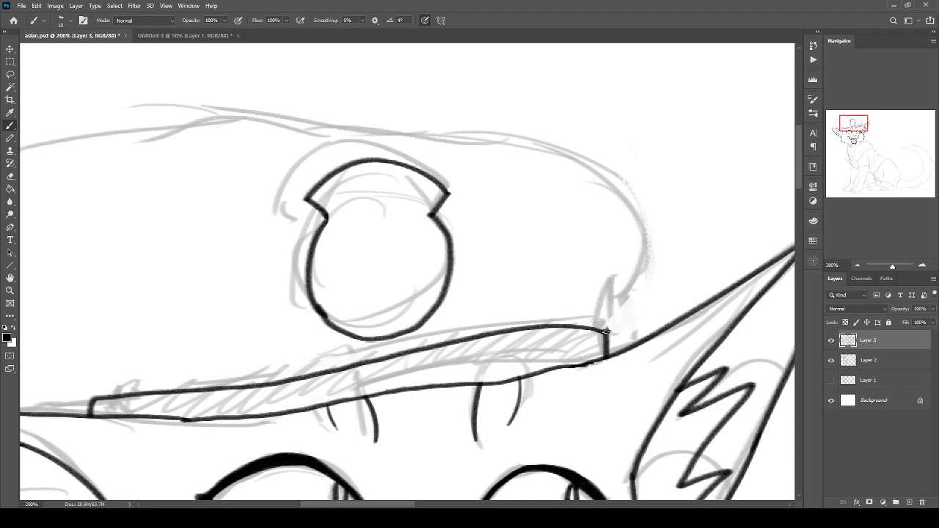
Ink a taller, peaked cap crown from the band's near end over the badge to the far ear, and save the file.
mouse_move(607, 332)
mouse_down()
mouse_move(648, 204)
mouse_move(535, 70)
mouse_move(478, 42)
mouse_up()
drag(386, 195, 546, 288)
mouse_move(640, 135)
mouse_down()
mouse_move(561, 139)
mouse_move(321, 246)
mouse_up()
drag(278, 284, 356, 197)
mouse_move(409, 154)
mouse_down()
mouse_move(287, 218)
mouse_move(197, 347)
mouse_move(191, 398)
mouse_move(253, 422)
mouse_up()
key(ctrl+minus)
key(ctrl+minus)
key(ctrl+minus)
key(ctrl+minus)
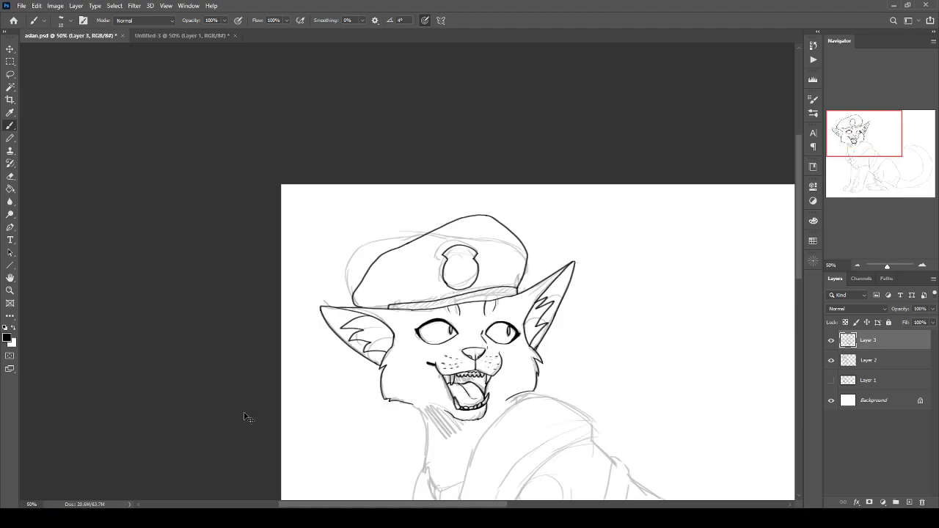
key(ctrl+s)
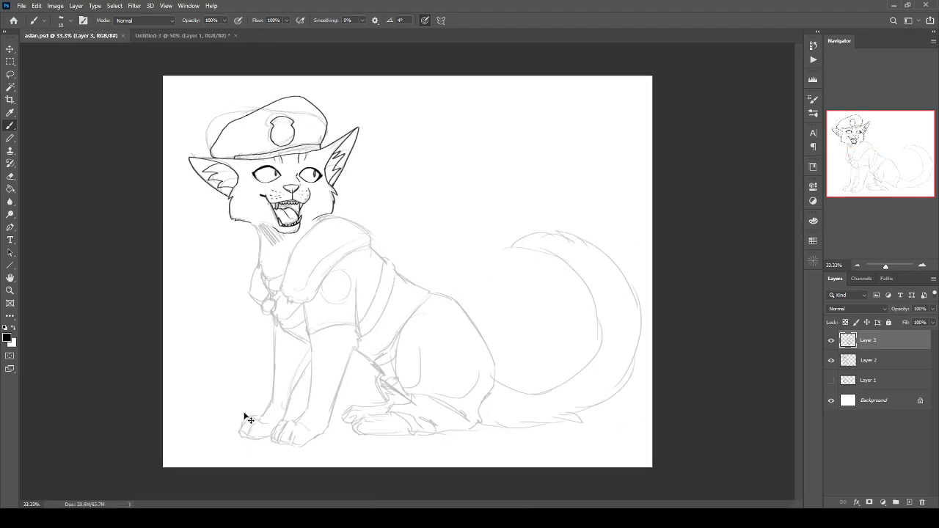
Ink a short line from the upper teeth down to the tongue to close off the dark part of the mouth.
key(ctrl+plus)
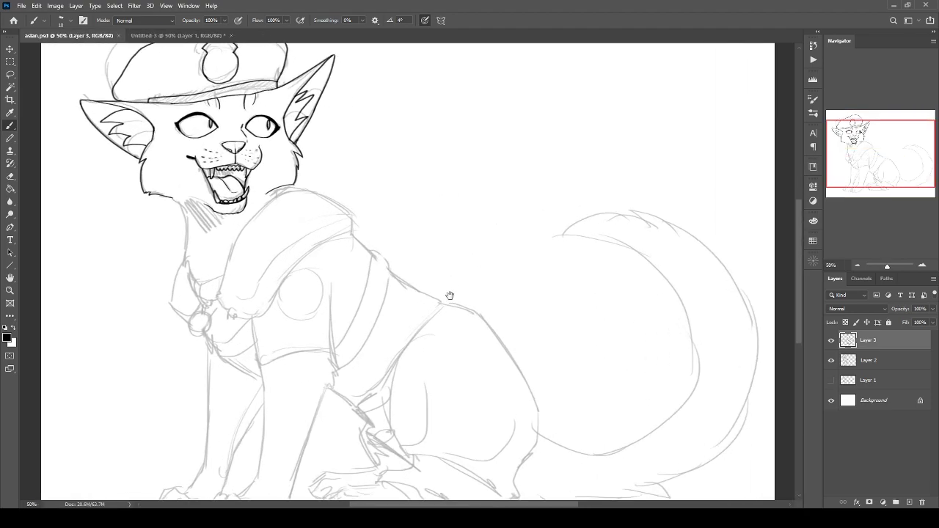
drag(383, 362, 478, 392)
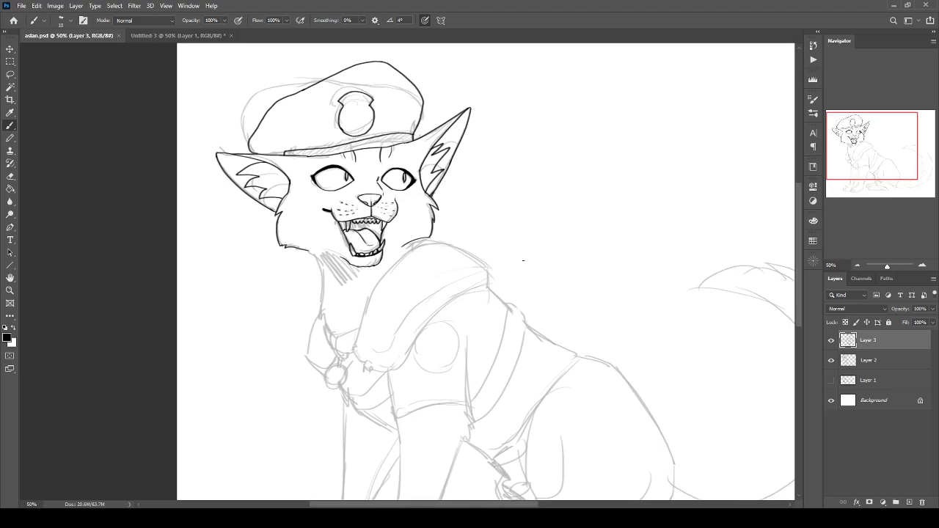
drag(297, 332, 270, 368)
key(ctrl+plus)
key(ctrl+plus)
drag(271, 298, 388, 254)
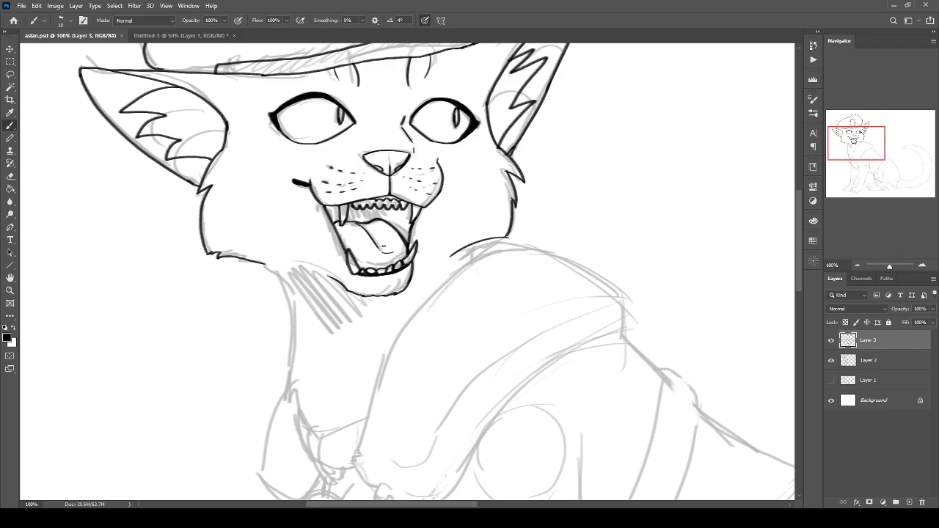
key(ctrl+BackSpace)
key(ctrl+z)
key(ctrl+plus)
key(ctrl+plus)
drag(320, 224, 468, 444)
drag(466, 303, 471, 334)
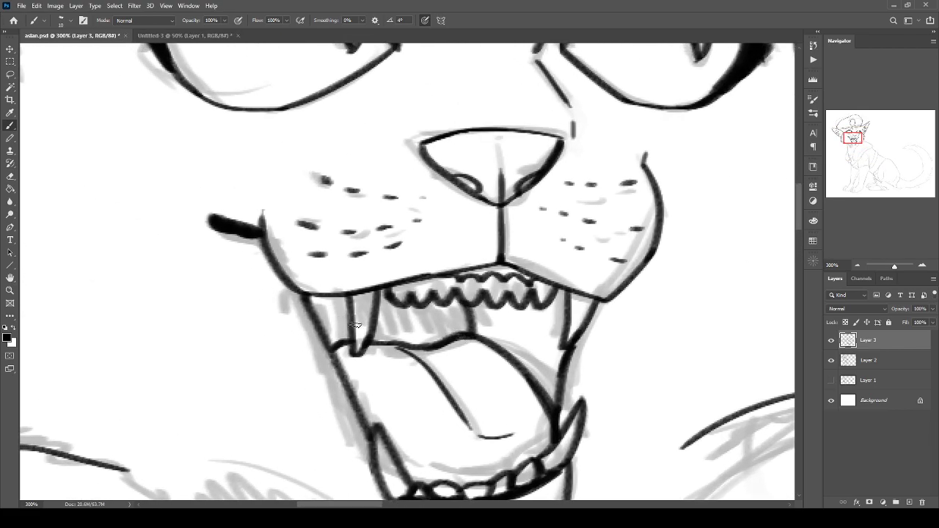
Fill the mouth gaps on both sides of the upper fang with black and paint over the leftover light edges.
key(g)
click(403, 324)
click(328, 314)
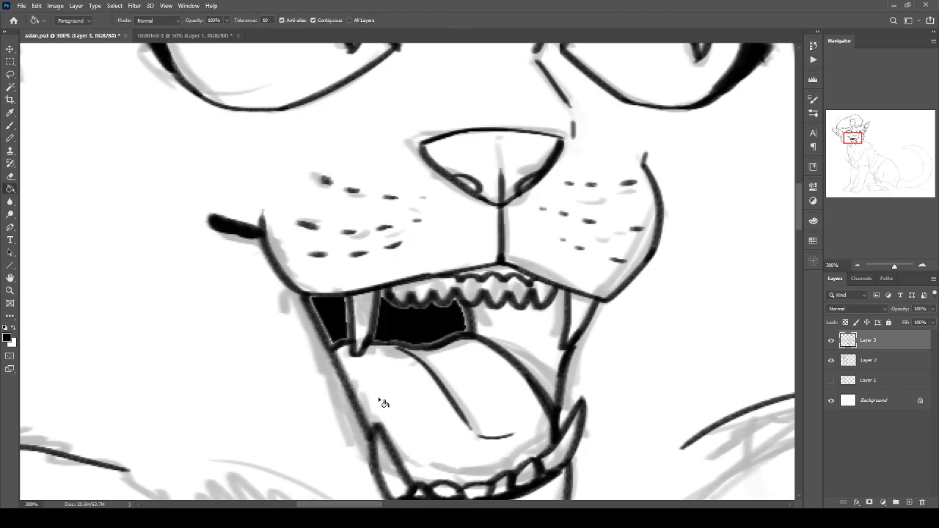
key(b)
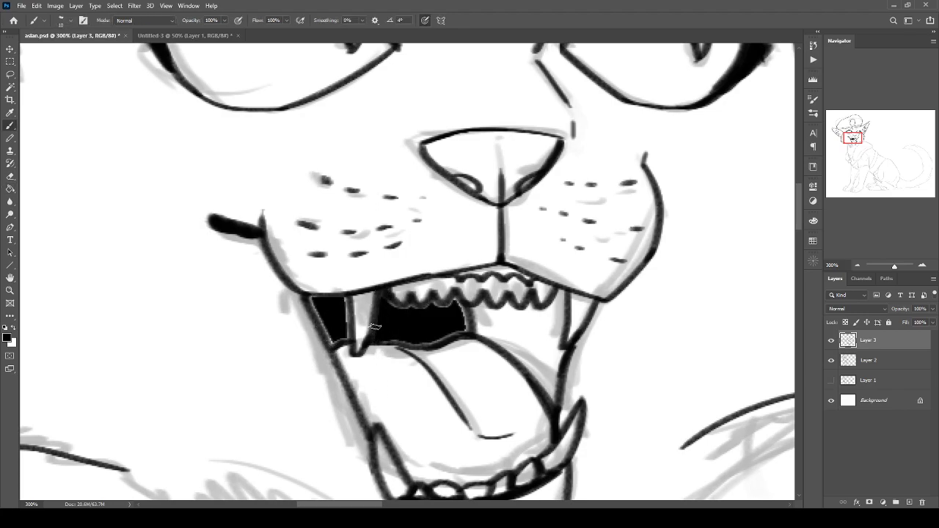
mouse_move(345, 300)
mouse_down()
mouse_move(350, 336)
mouse_move(317, 311)
mouse_move(327, 297)
mouse_move(311, 297)
mouse_up()
mouse_move(449, 304)
mouse_down()
mouse_move(471, 323)
mouse_move(430, 342)
mouse_up()
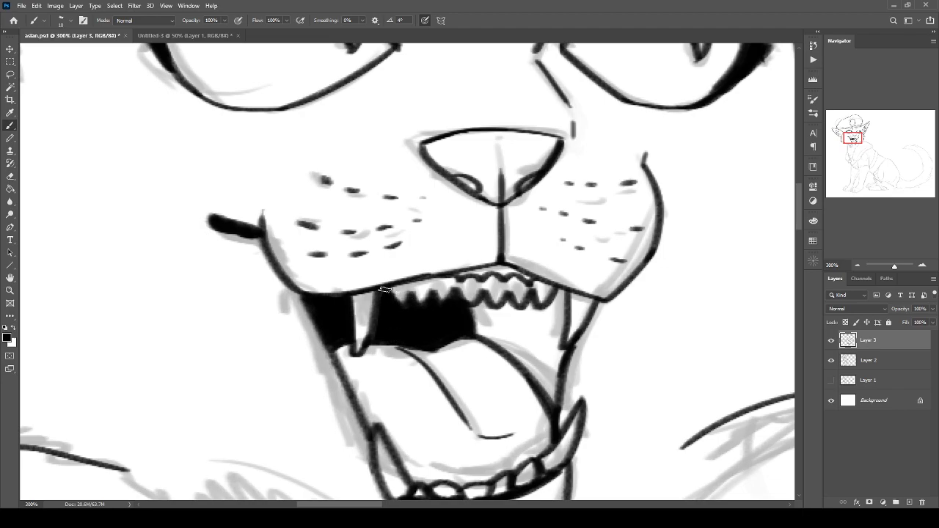
Ink short curved strokes inside the mouth beside the black area, clear any selection and save the file.
scroll(401, 326, down, 3)
scroll(409, 244, down, 1)
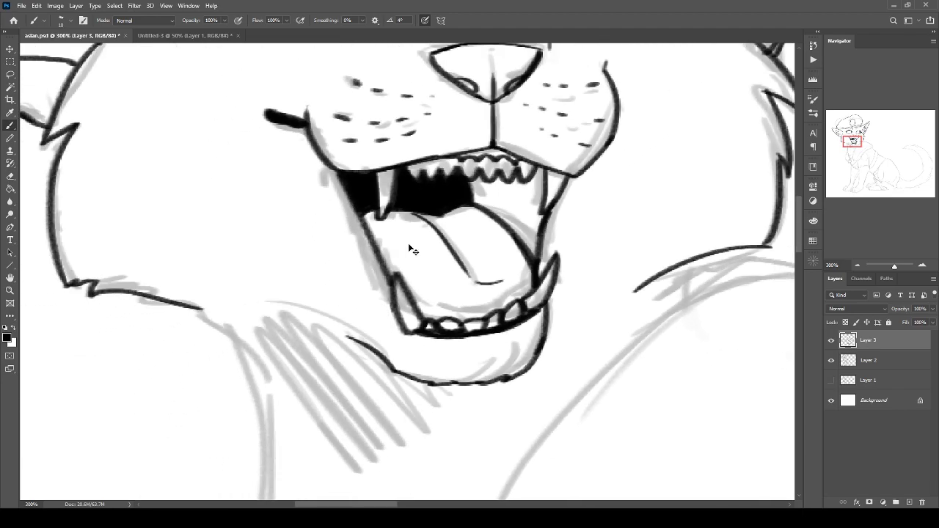
scroll(409, 245, down, 2)
scroll(409, 245, up, 3)
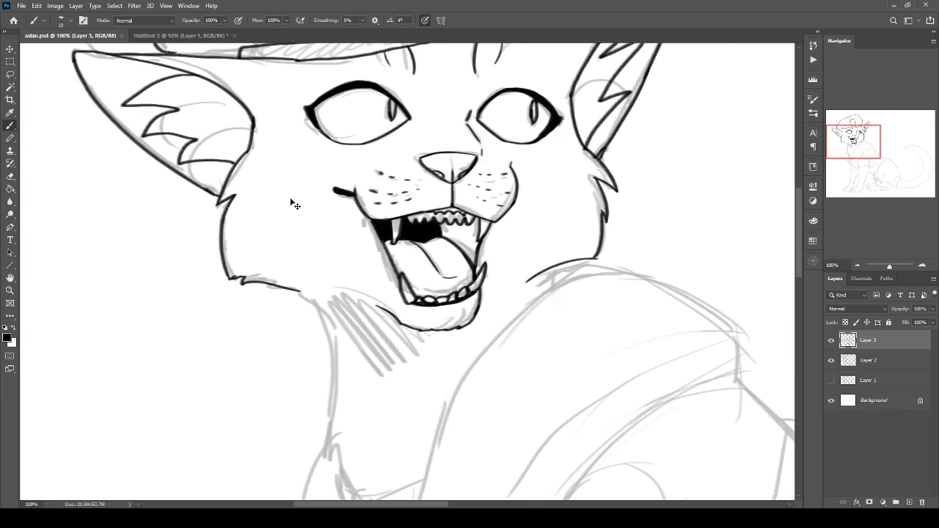
drag(498, 162, 502, 192)
mouse_move(506, 163)
mouse_down()
mouse_move(512, 198)
mouse_move(538, 222)
mouse_move(525, 217)
mouse_move(528, 232)
mouse_up()
key(l)
key(ctrl+d)
key(ctrl+s)
key(ctrl+minus)
key(ctrl+minus)
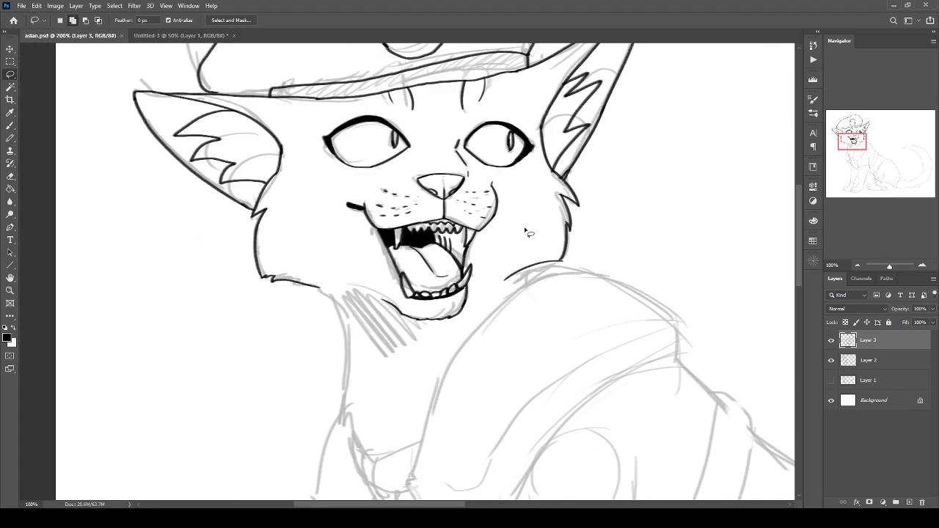
drag(312, 284, 322, 429)
mouse_move(400, 465)
mouse_down()
mouse_move(293, 299)
mouse_move(292, 256)
mouse_up()
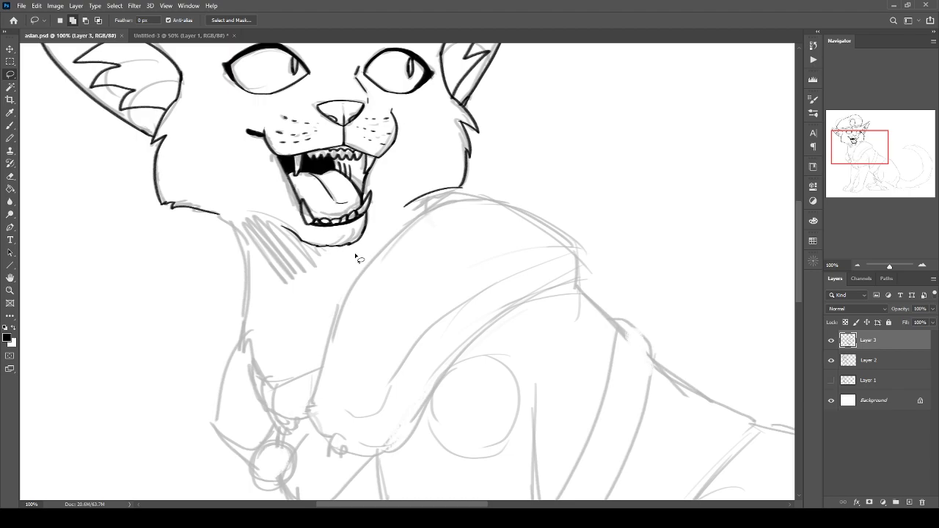
key(ctrl+plus)
key(ctrl+plus)
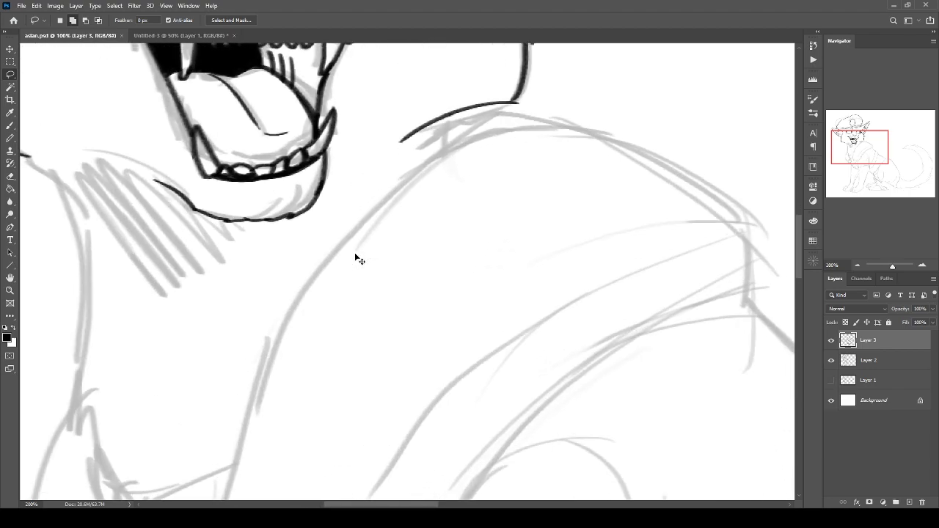
drag(263, 226, 596, 492)
key(ctrl+minus)
key(ctrl+minus)
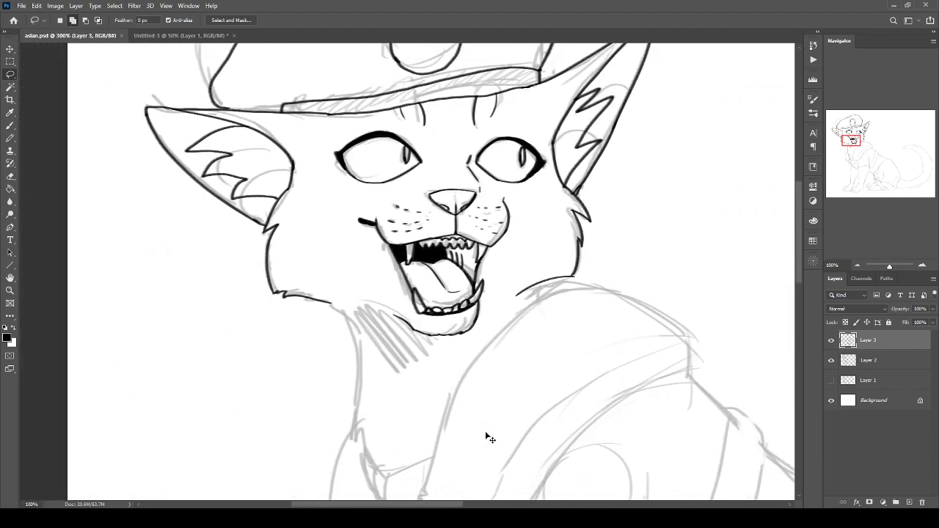
Ink the front of the neck from the cheek fur down to the collar, ending in jagged chest fur.
key(ctrl+plus)
drag(319, 341, 375, 176)
key(b)
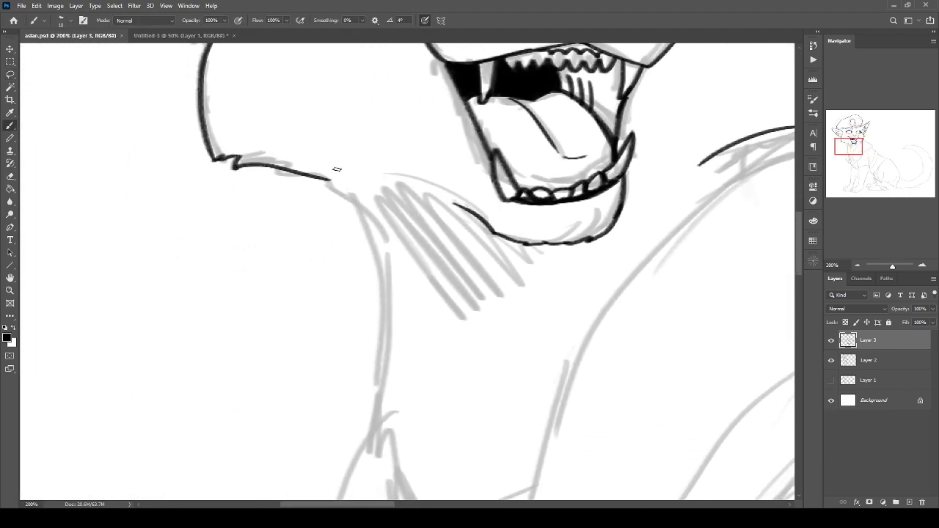
mouse_move(307, 176)
mouse_down()
mouse_move(372, 231)
mouse_move(378, 294)
mouse_up()
scroll(379, 264, down, 3)
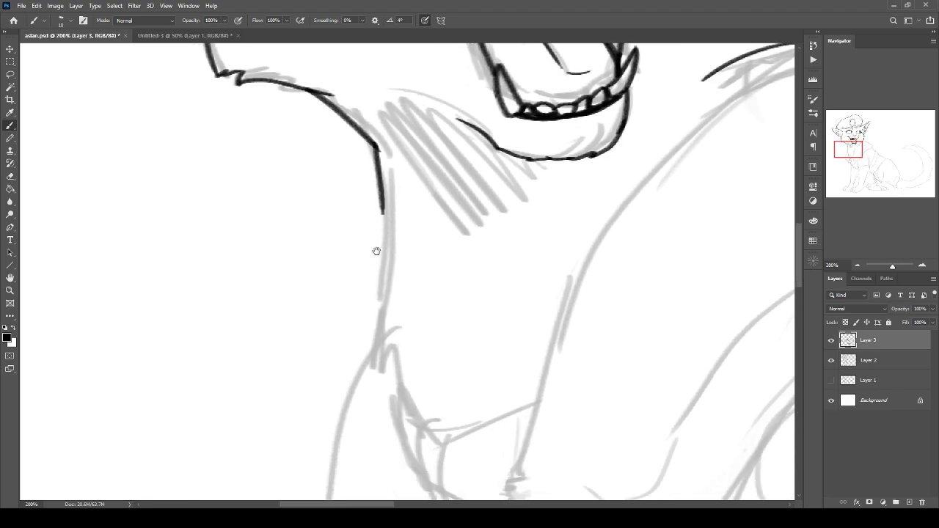
mouse_move(376, 163)
mouse_down()
mouse_move(342, 308)
mouse_move(417, 374)
mouse_move(361, 330)
mouse_move(426, 439)
mouse_up()
key(ctrl+minus)
key(ctrl+minus)
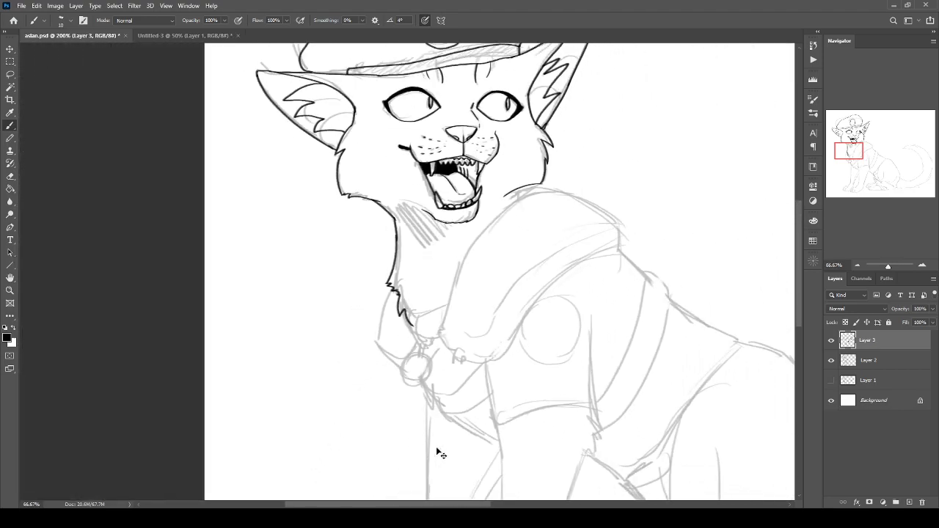
Ink a small zigzag fur mark on the neck below the cheek.
scroll(437, 448, up, 3)
key(ctrl+plus)
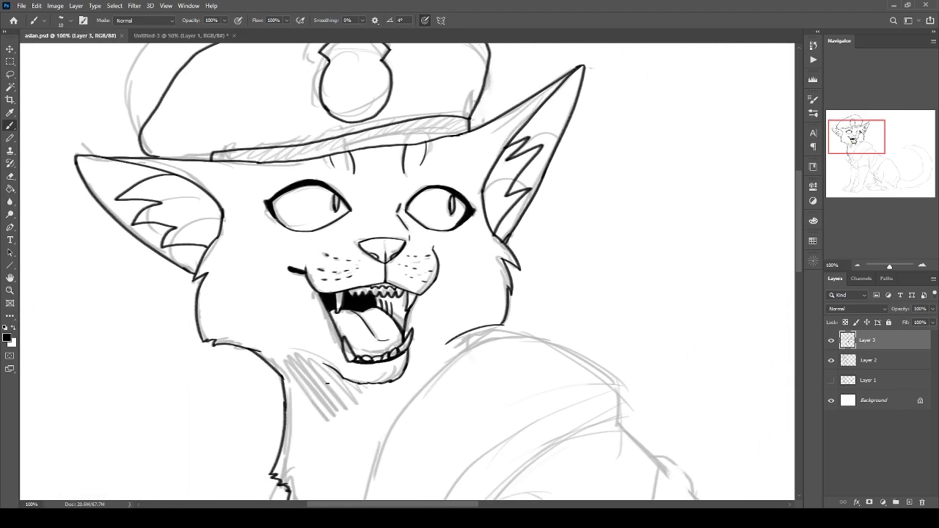
drag(300, 367, 295, 366)
key(ctrl+minus)
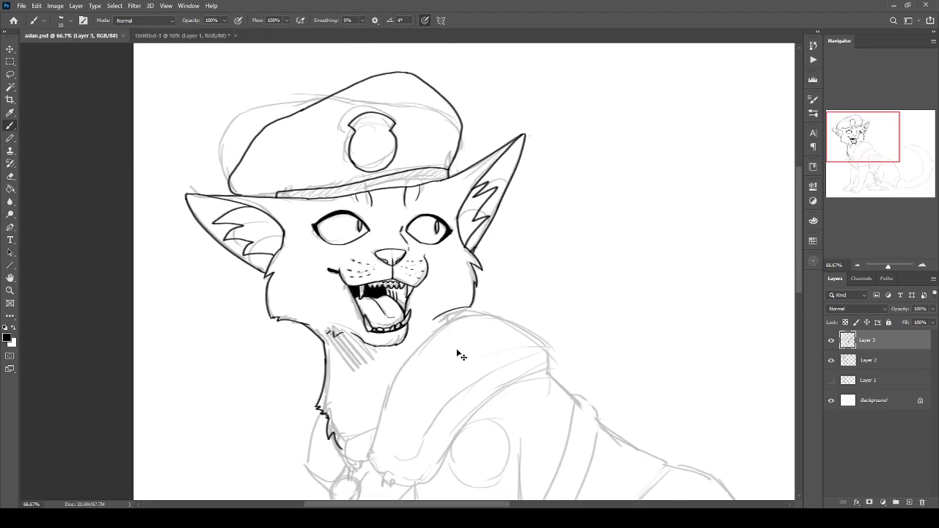
key(ctrl+minus)
key(ctrl+minus)
Ink a parallel inner border inside the arched upper panel of the cap badge.
key(ctrl+plus)
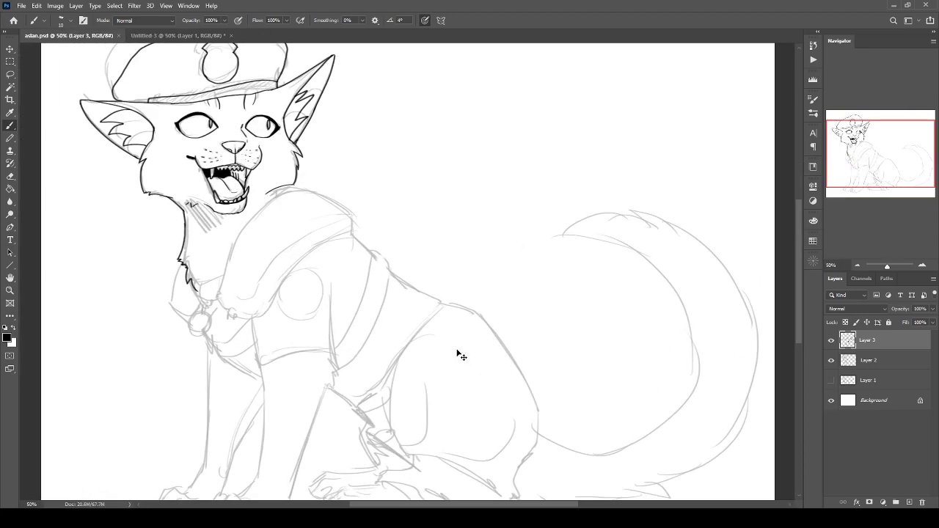
key(ctrl+plus)
key(ctrl+plus)
drag(330, 232, 526, 497)
drag(239, 213, 287, 188)
key(ctrl+plus)
key(ctrl+plus)
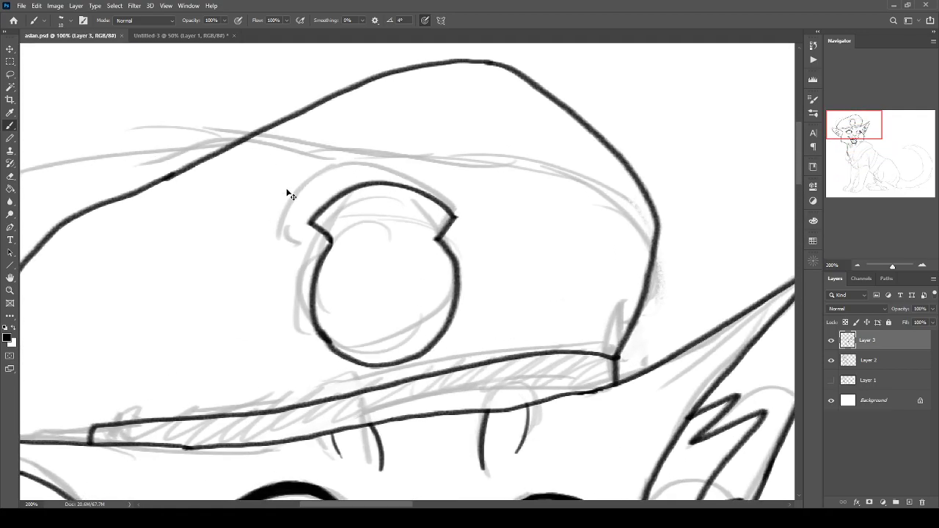
drag(439, 214, 461, 190)
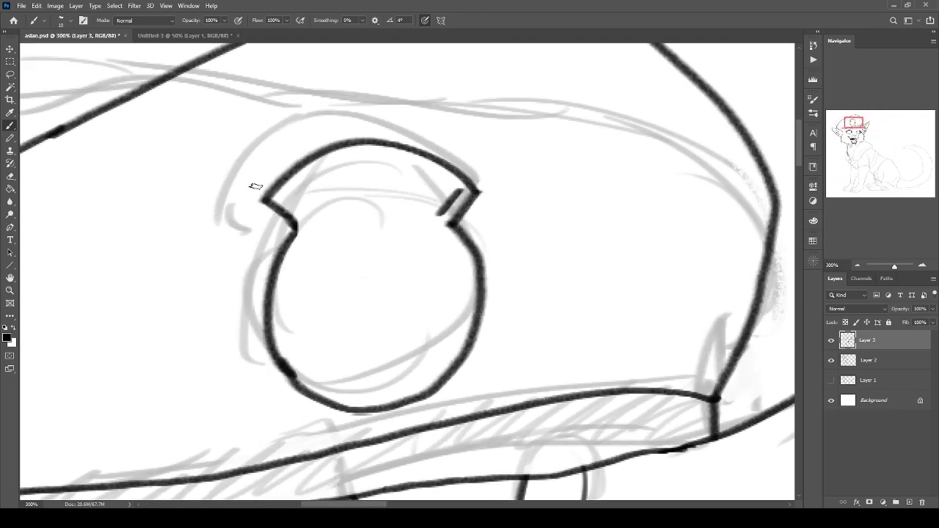
drag(288, 196, 309, 214)
mouse_move(461, 190)
mouse_down()
mouse_move(357, 153)
mouse_move(292, 192)
mouse_up()
drag(434, 218, 299, 211)
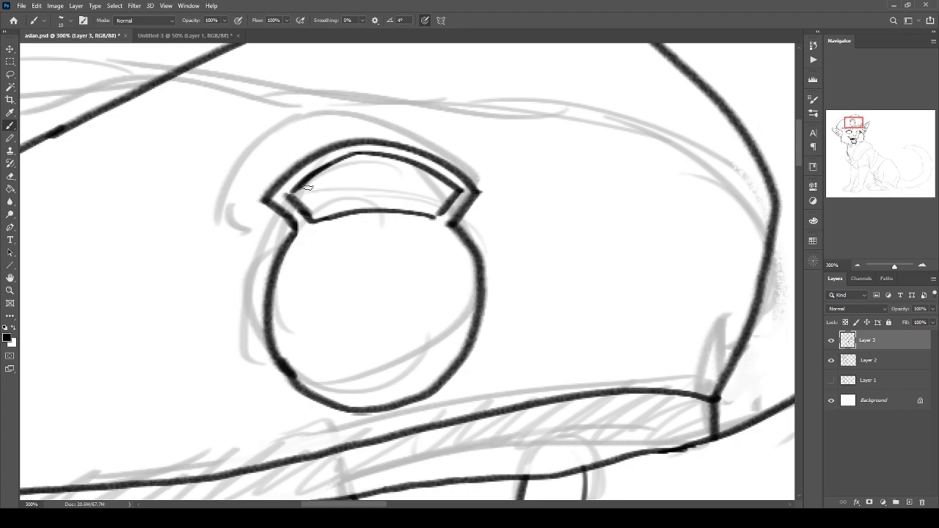
drag(431, 216, 441, 212)
Letter STARS inside the badge's arched panel and save the file.
mouse_move(329, 186)
mouse_down()
mouse_move(313, 193)
mouse_move(314, 208)
mouse_move(363, 171)
mouse_move(350, 198)
mouse_up()
mouse_move(362, 196)
mouse_down()
mouse_move(375, 164)
mouse_move(386, 195)
mouse_move(385, 182)
mouse_move(393, 196)
mouse_move(424, 192)
mouse_move(414, 203)
mouse_up()
key(ctrl+minus)
key(ctrl+minus)
key(ctrl+minus)
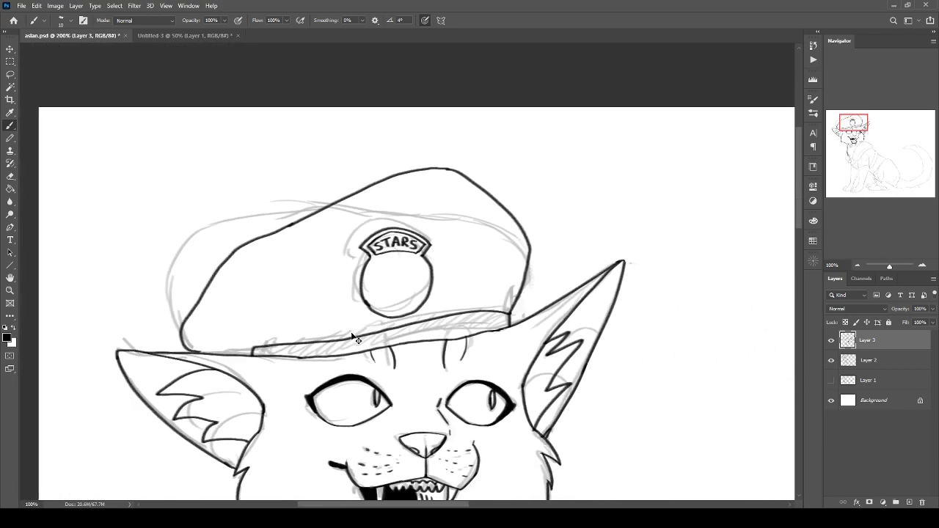
key(ctrl+s)
Ink the top edge of the large jacket collar from below the cheek around its back corner.
drag(315, 325, 285, 125)
key(ctrl+plus)
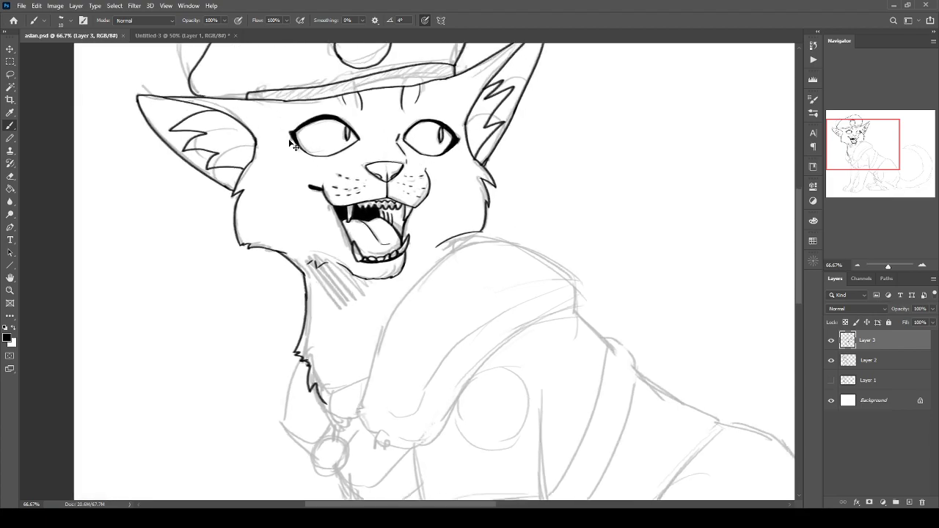
drag(442, 392, 333, 296)
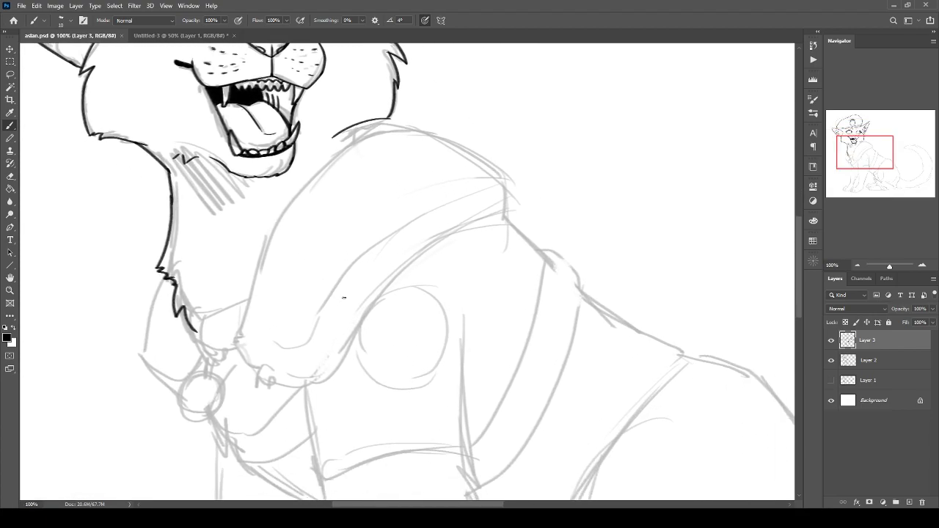
key(ctrl+plus)
drag(342, 298, 264, 326)
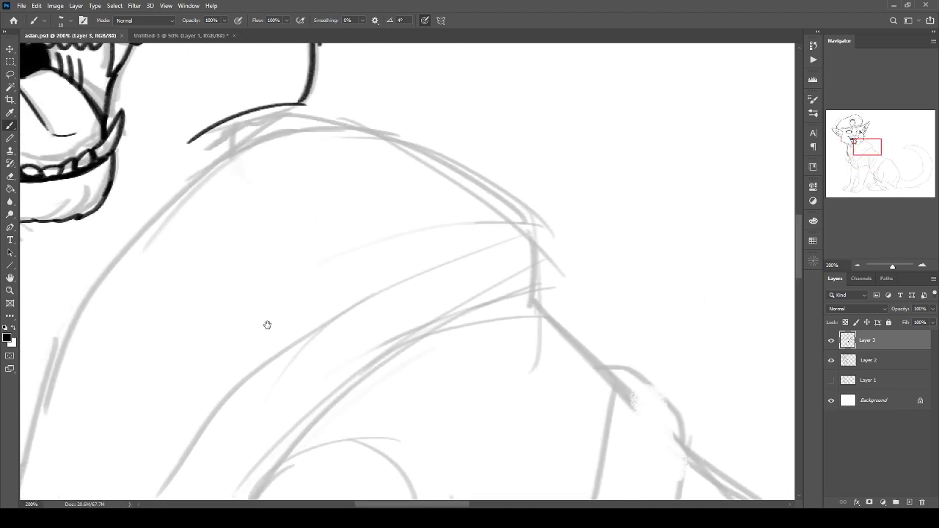
mouse_move(535, 231)
mouse_down()
mouse_move(538, 301)
mouse_move(342, 120)
mouse_move(293, 109)
mouse_up()
mouse_move(266, 189)
mouse_down()
mouse_move(392, 120)
mouse_move(405, 125)
mouse_up()
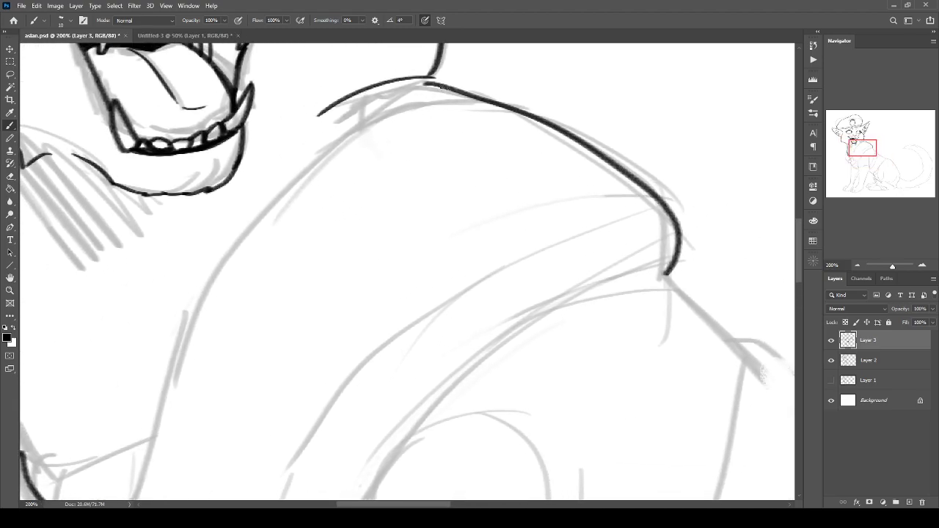
Ink the front edge of the jacket collar in one long curve from its peak down toward the chest.
drag(441, 86, 182, 378)
key(ctrl+z)
drag(448, 96, 164, 435)
key(ctrl+z)
mouse_move(448, 89)
mouse_down()
mouse_move(237, 229)
mouse_move(140, 461)
mouse_up()
Ink the jacket collar's lower edge from the back corner to the chest and close its rounded front end.
scroll(187, 232, down, 5)
mouse_move(598, 139)
mouse_down()
mouse_move(377, 252)
mouse_move(236, 439)
mouse_up()
key(ctrl+z)
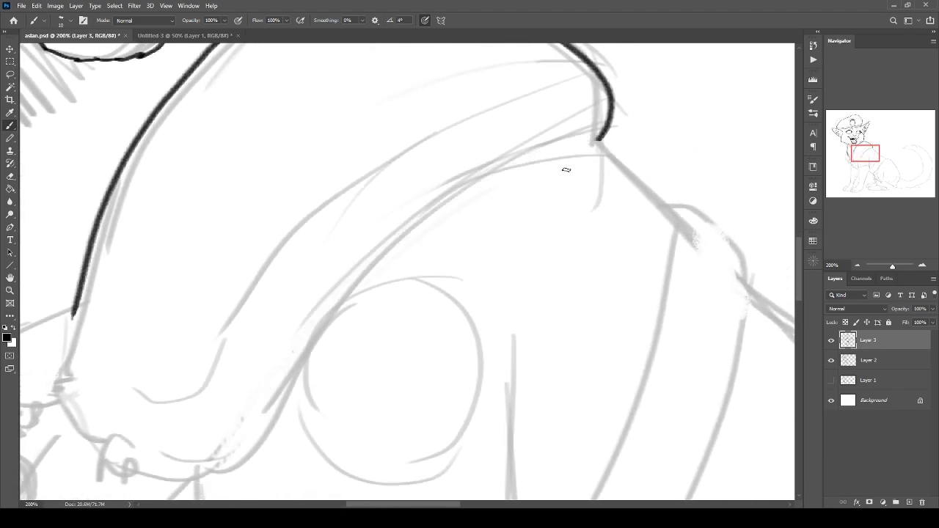
mouse_move(598, 139)
mouse_down()
mouse_move(237, 457)
mouse_move(163, 485)
mouse_up()
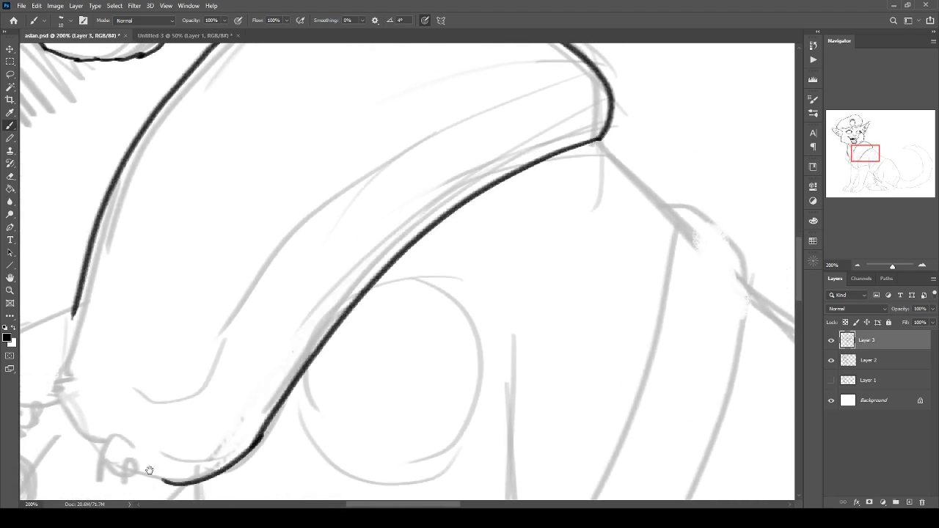
drag(186, 430, 435, 365)
mouse_move(324, 233)
mouse_down()
mouse_move(304, 317)
mouse_move(358, 390)
mouse_move(272, 236)
mouse_up()
key(ctrl+plus)
drag(353, 352, 229, 296)
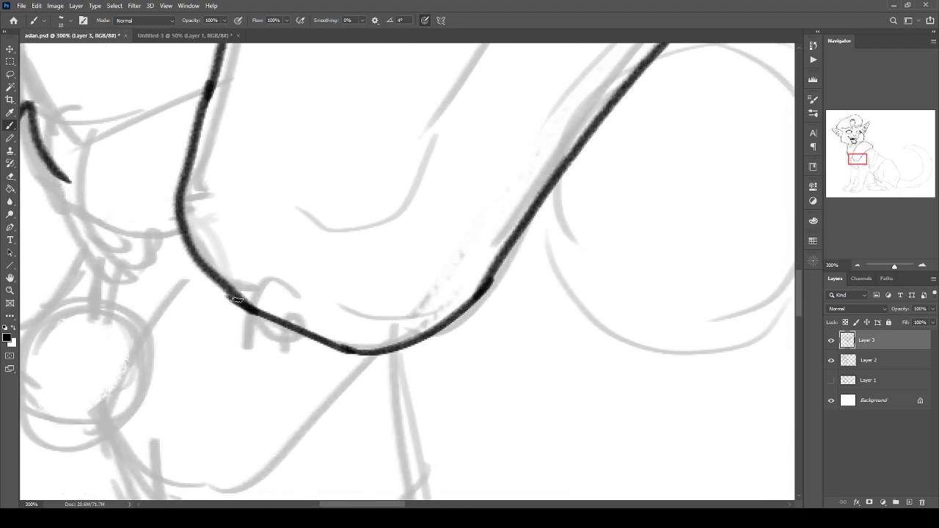
Ink short broken fold lines along the inside of the jacket collar's lower edge.
key(ctrl+minus)
key(ctrl+minus)
key(ctrl+minus)
drag(361, 248, 309, 365)
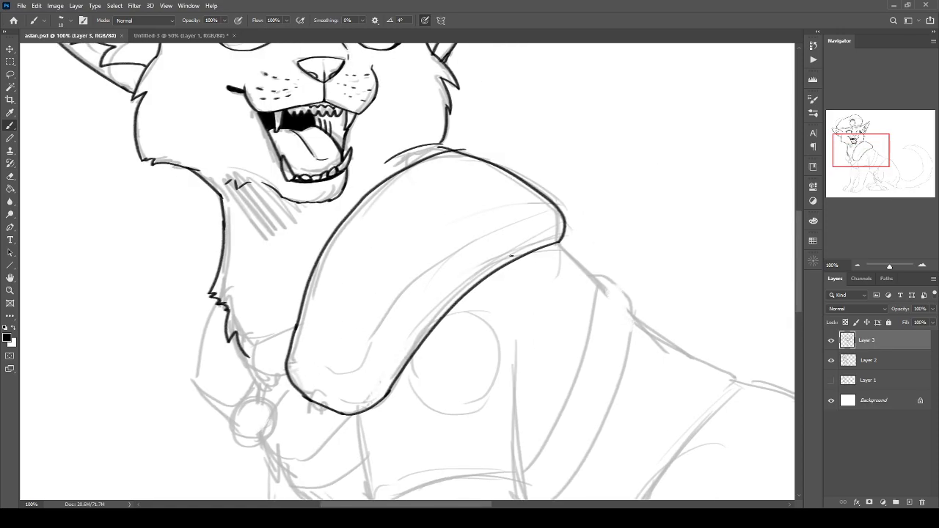
drag(538, 225, 485, 247)
drag(446, 281, 385, 356)
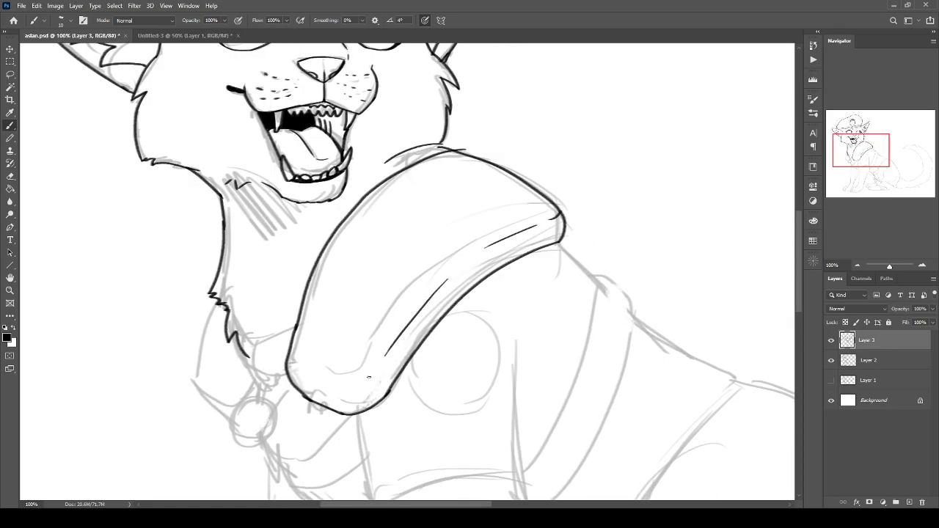
key(ctrl+plus)
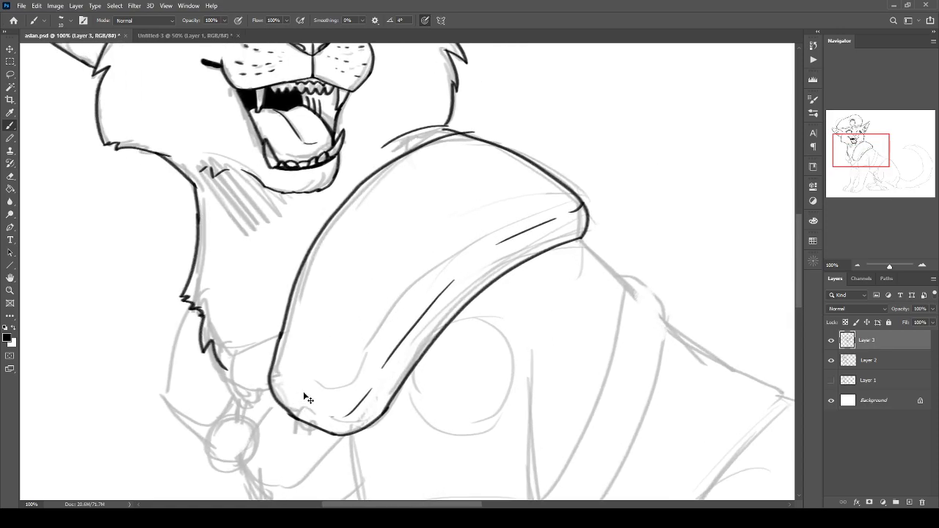
Ink the narrow rounded far collar flap beside the chest fur and save the file.
drag(172, 362, 353, 206)
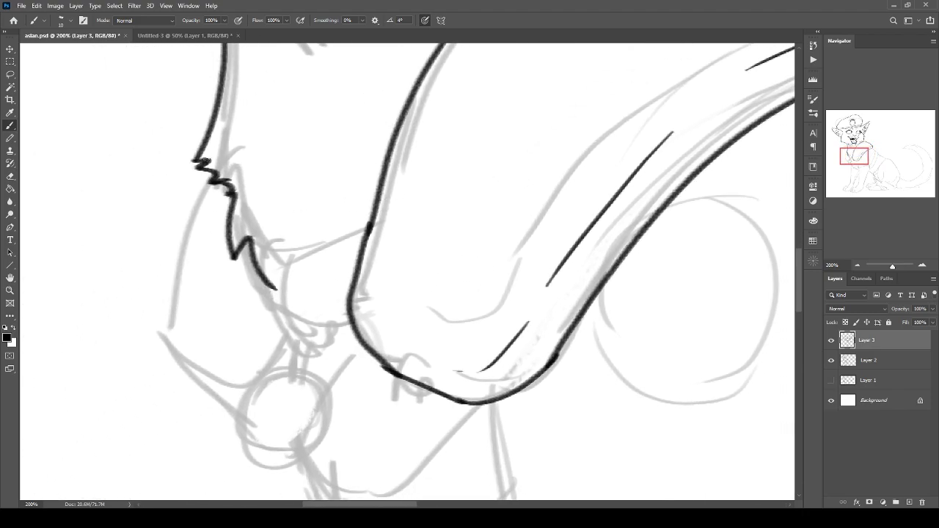
drag(207, 160, 191, 343)
mouse_move(276, 288)
mouse_down()
mouse_move(261, 370)
mouse_move(187, 335)
mouse_up()
key(ctrl+z)
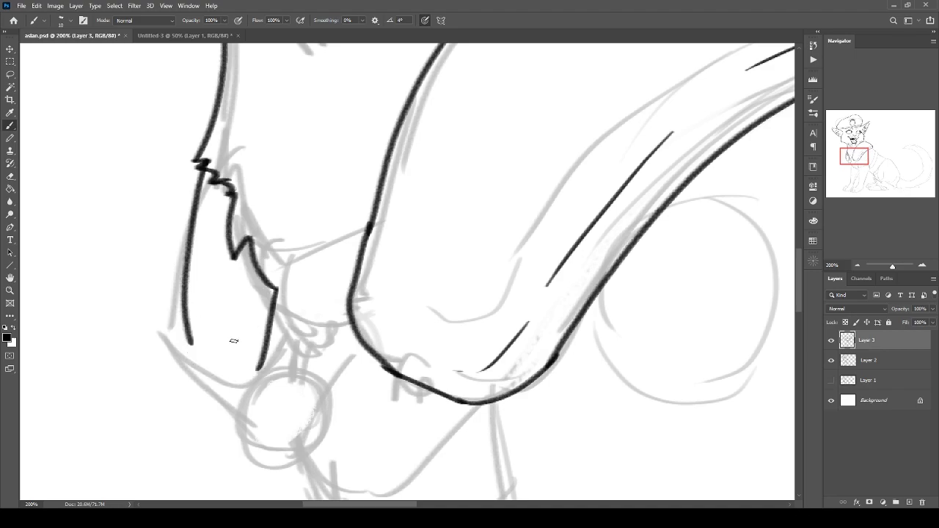
mouse_move(255, 367)
mouse_down()
mouse_move(206, 375)
mouse_move(186, 330)
mouse_up()
key(ctrl+minus)
key(ctrl+minus)
key(ctrl+minus)
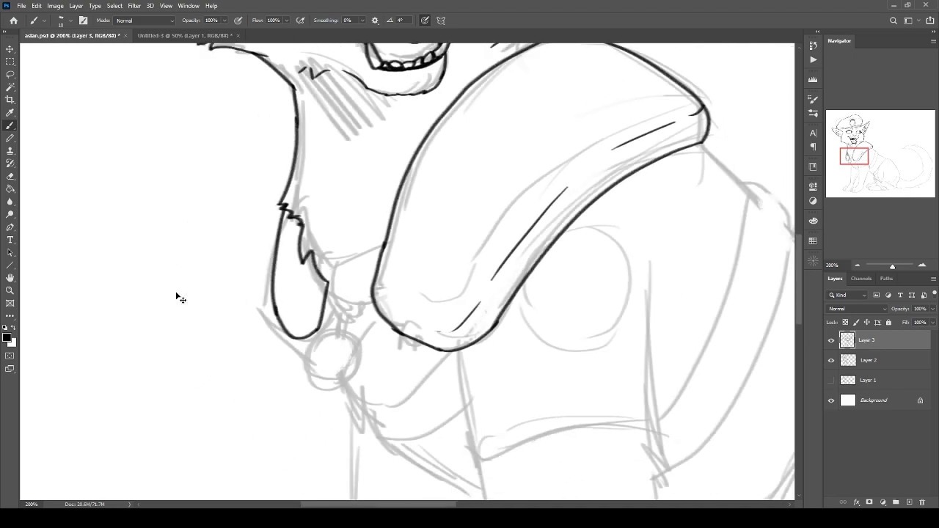
key(ctrl+s)
Lasso and delete the overshooting line ends at the jacket collar's peak, then clear the selection.
drag(374, 267, 276, 389)
key(ctrl+plus)
key(ctrl+plus)
key(ctrl+plus)
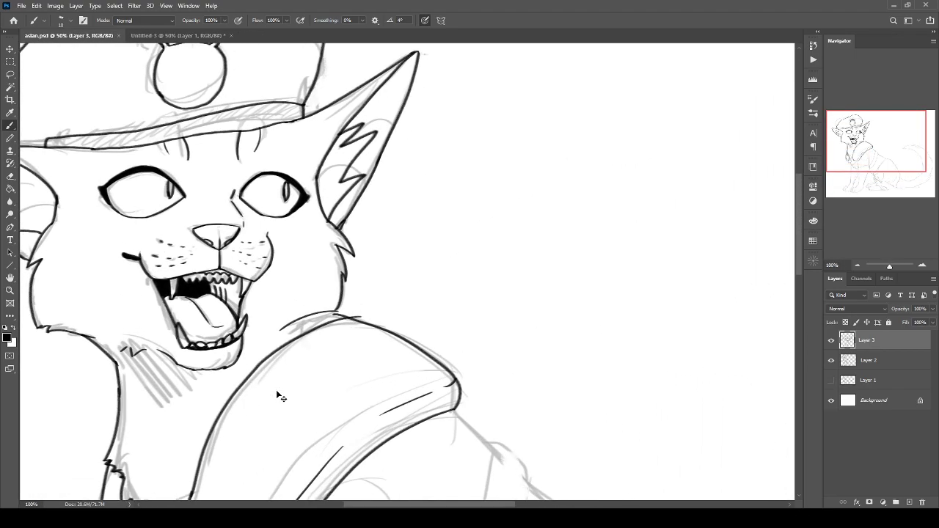
drag(215, 355, 382, 261)
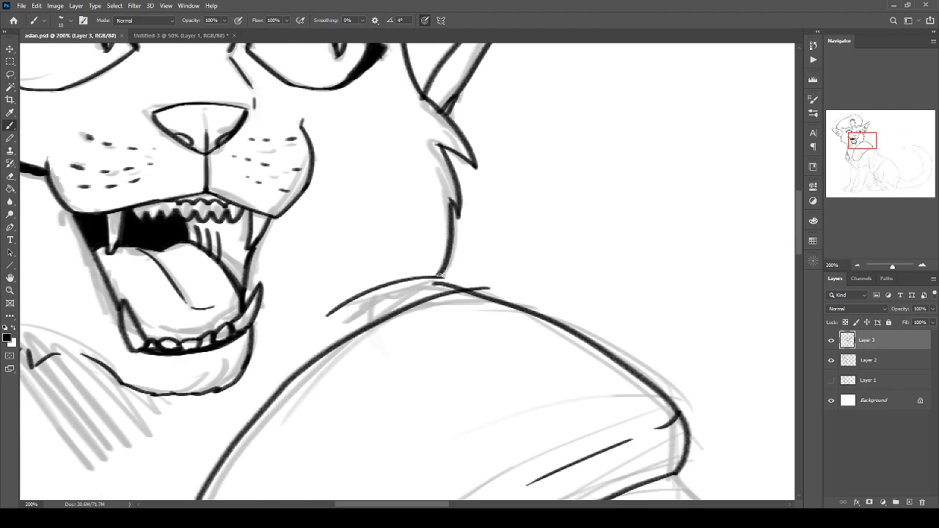
key(l)
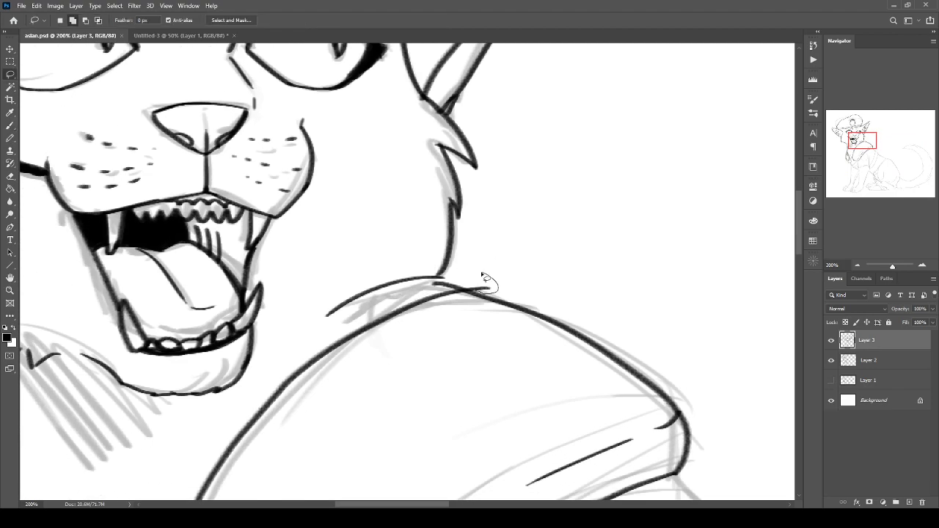
drag(482, 274, 424, 286)
key(Delete)
key(ctrl+d)
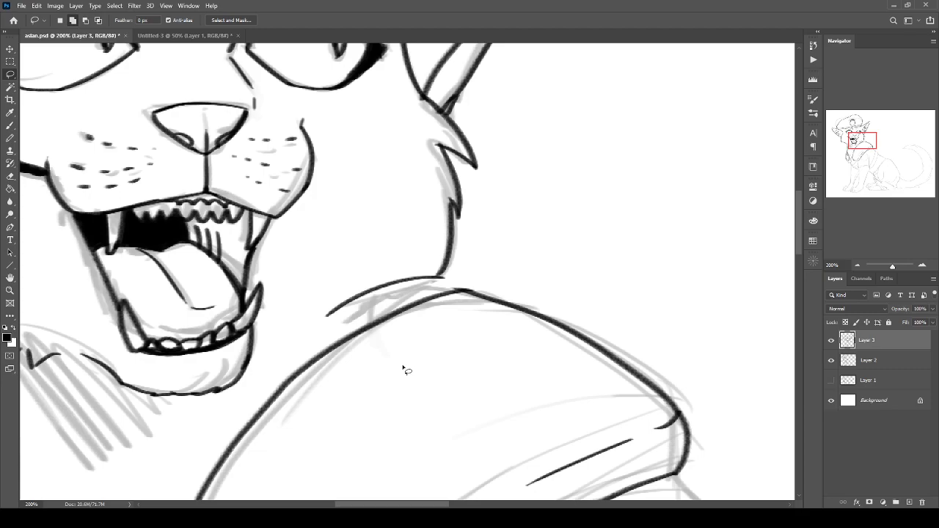
Lasso and remove the curved jaw line between the right cheek fur and the jacket collar.
mouse_move(301, 354)
mouse_down()
mouse_move(418, 361)
mouse_move(406, 370)
mouse_up()
key(b)
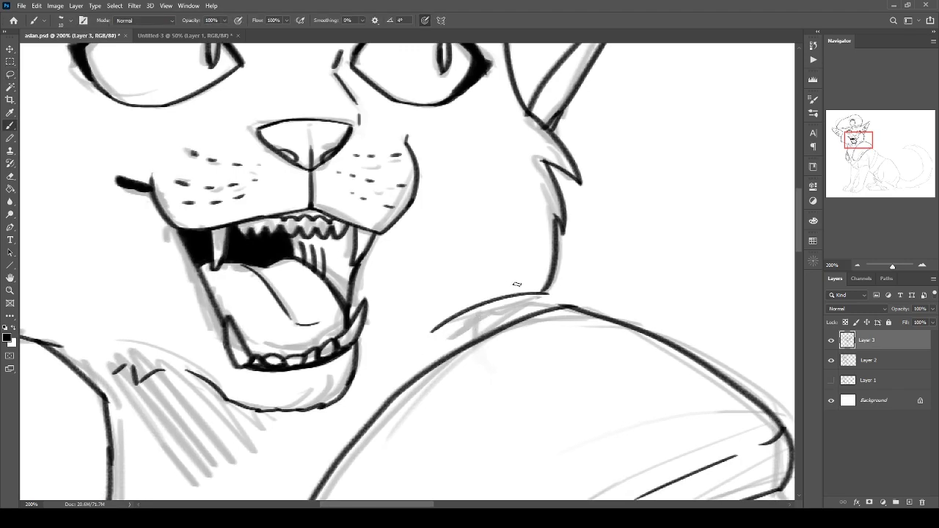
key(l)
drag(539, 292, 539, 291)
key(ctrl+minus)
key(ctrl+minus)
key(ctrl+plus)
key(ctrl+plus)
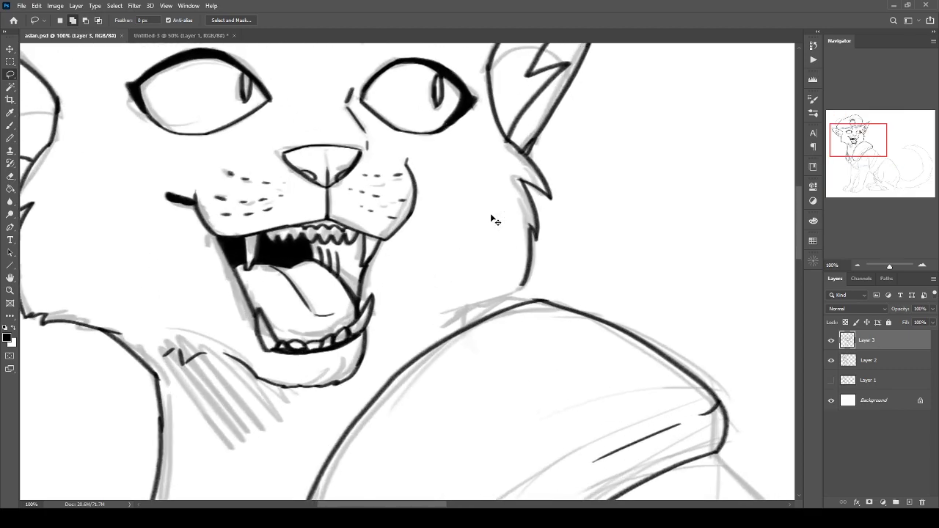
Redraw the lower cheek line above the jacket collar with a fur stroke and a short line connecting it to the collar.
key(b)
drag(402, 345, 495, 312)
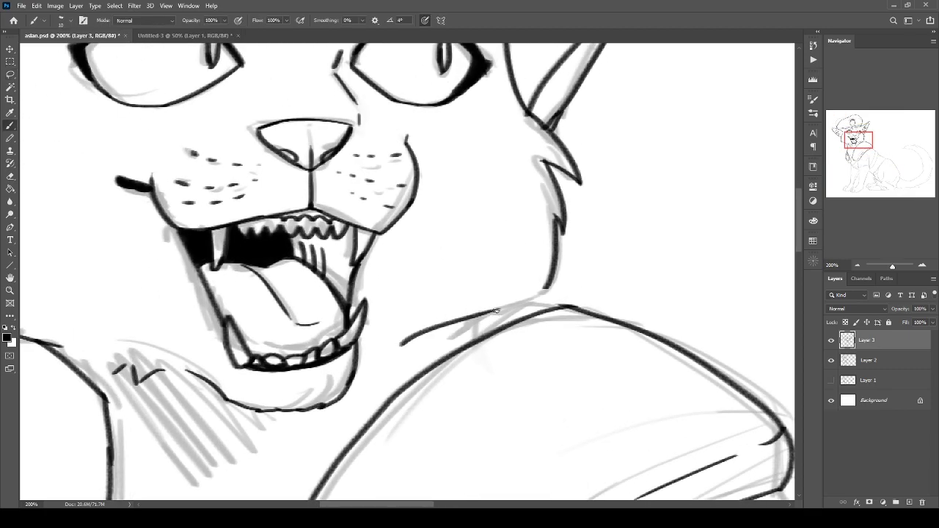
drag(545, 289, 439, 343)
drag(517, 322, 472, 324)
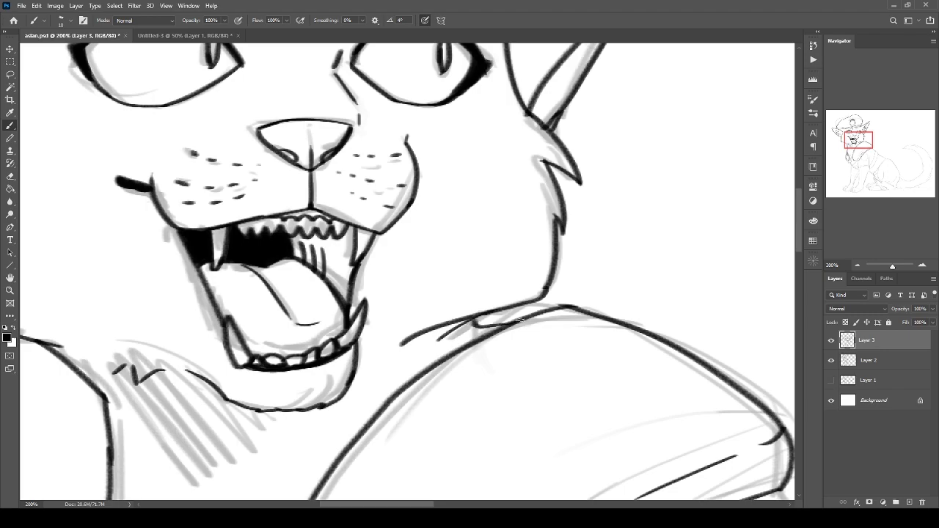
key(ctrl+z)
key(ctrl+minus)
key(ctrl+minus)
key(ctrl+plus)
key(ctrl+plus)
drag(412, 292, 315, 199)
drag(400, 215, 386, 245)
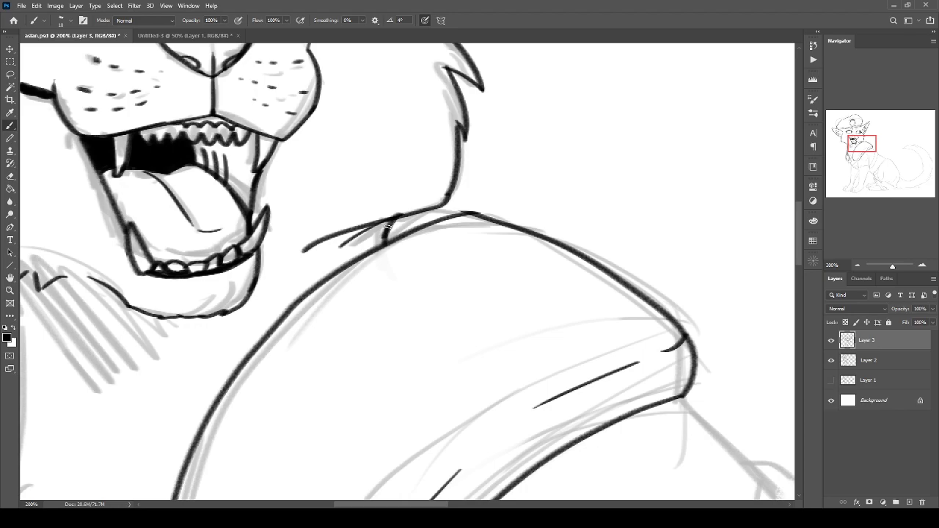
scroll(383, 262, down, 4)
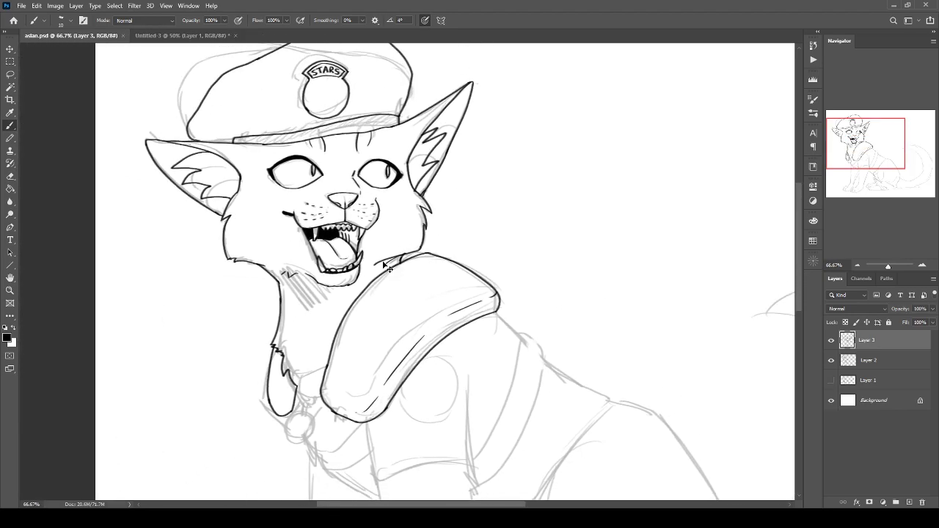
Paint a thick black patch along the lower front edge of the jacket collar.
key(ctrl+plus)
key(ctrl+plus)
drag(259, 325, 473, 267)
scroll(412, 270, up, 2)
mouse_move(375, 273)
mouse_down()
mouse_move(373, 284)
mouse_move(317, 254)
mouse_move(364, 285)
mouse_move(317, 275)
mouse_move(355, 282)
mouse_move(332, 266)
mouse_move(320, 268)
mouse_move(371, 275)
mouse_up()
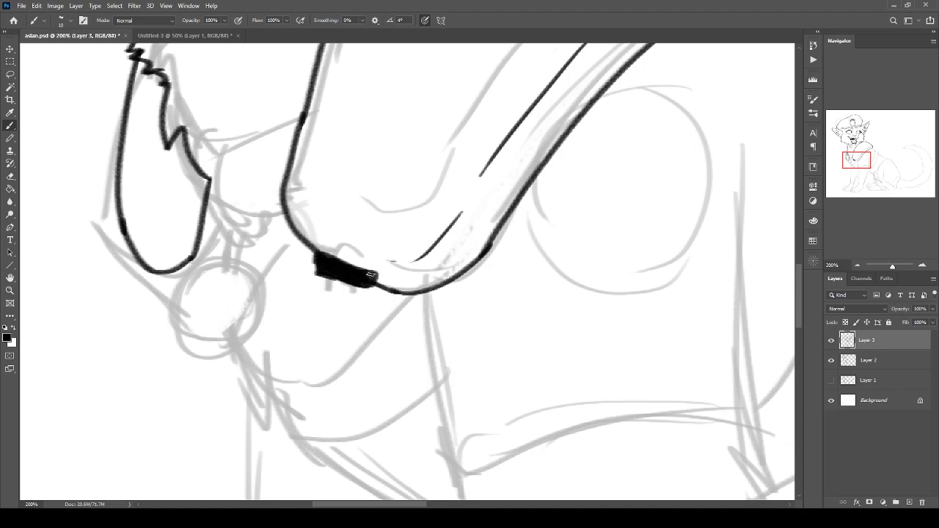
Lasso and delete the uneven edge of the black collar patch, then clear the selection.
key(l)
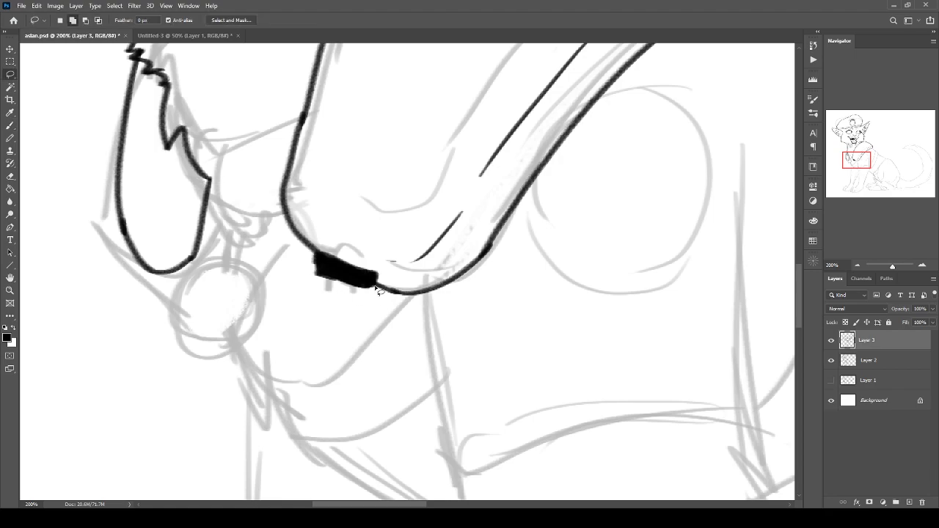
drag(372, 287, 389, 314)
key(Delete)
key(ctrl+d)
key(ctrl+minus)
key(ctrl+minus)
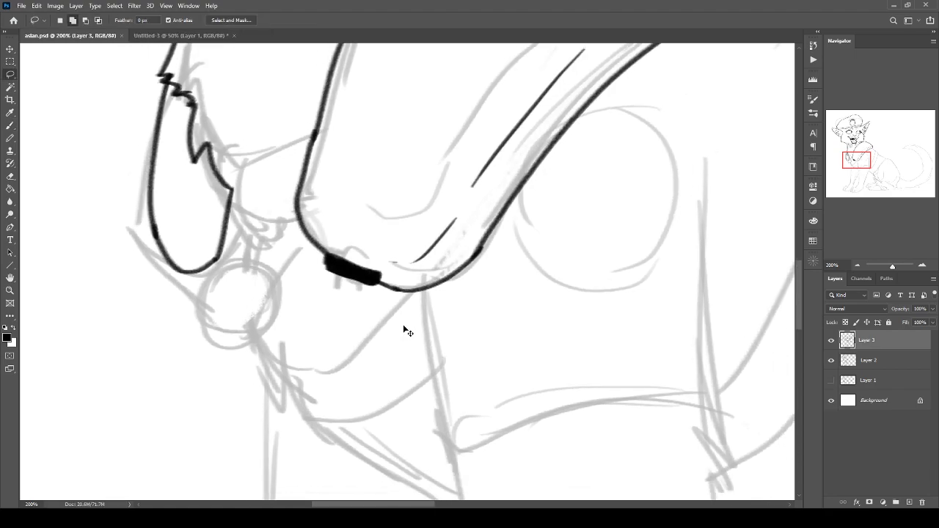
Ink the neck band between the collar flaps with the looped hook hanging over it.
key(b)
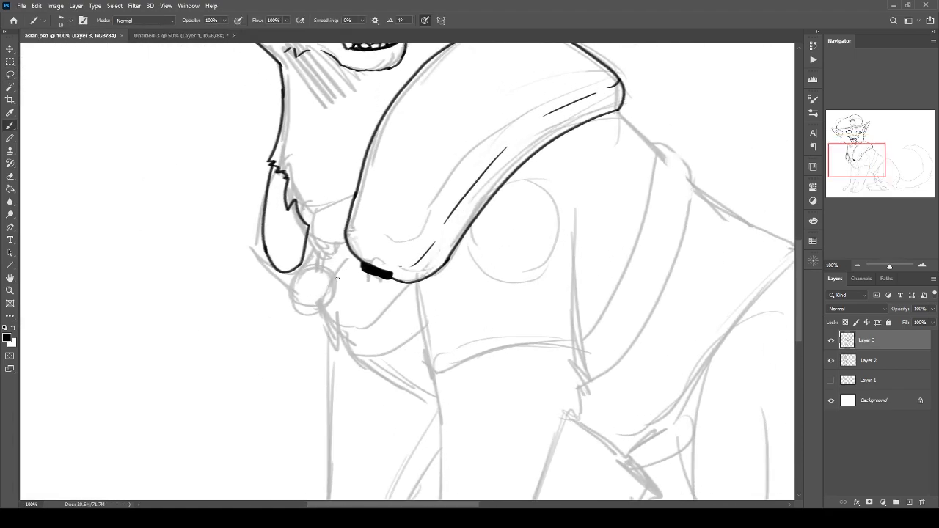
drag(341, 278, 317, 357)
key(ctrl+plus)
mouse_move(221, 298)
mouse_down()
mouse_move(356, 273)
mouse_move(303, 279)
mouse_move(328, 378)
mouse_up()
mouse_move(327, 285)
mouse_down()
mouse_move(319, 292)
mouse_move(326, 361)
mouse_move(346, 352)
mouse_move(357, 364)
mouse_move(322, 374)
mouse_up()
mouse_move(326, 281)
mouse_down()
mouse_move(393, 253)
mouse_move(382, 273)
mouse_up()
mouse_move(282, 279)
mouse_down()
mouse_move(304, 281)
mouse_move(299, 290)
mouse_up()
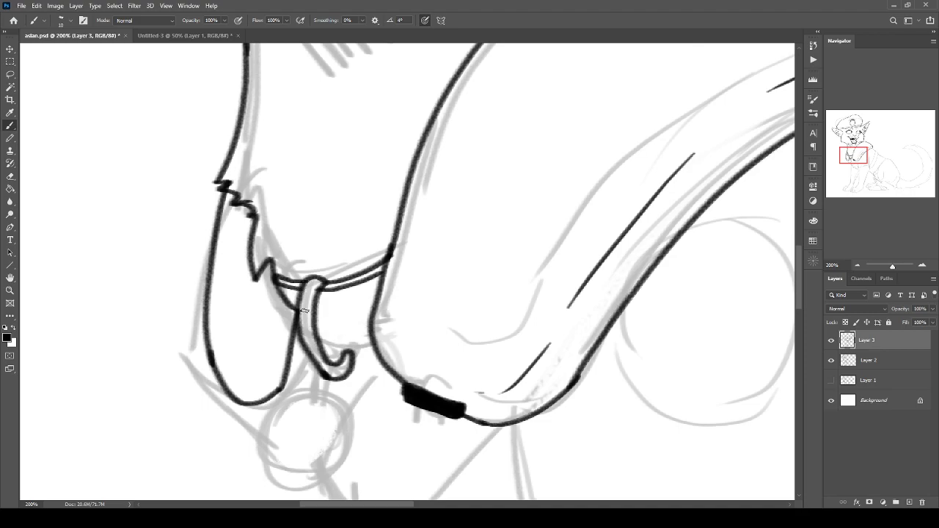
drag(373, 343, 316, 348)
scroll(329, 425, down, 3)
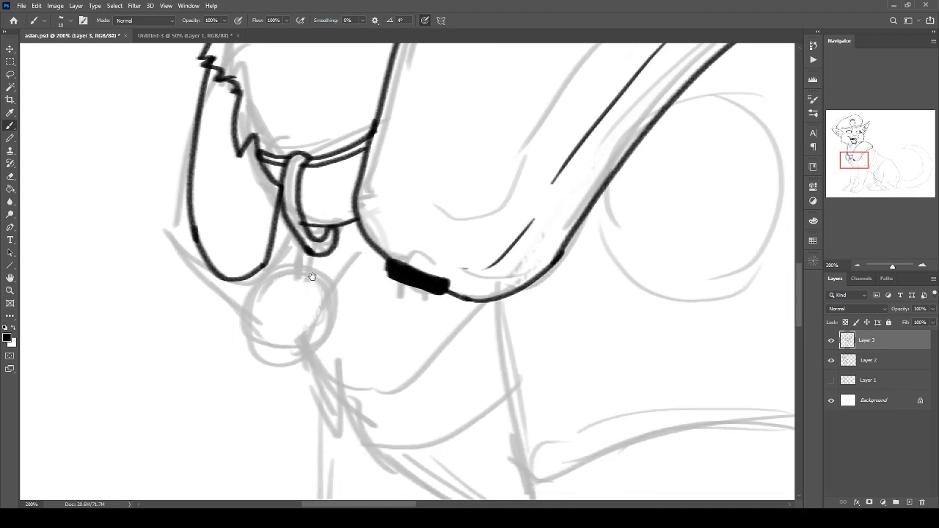
Ink small interlocking chain links at the end of the neck band's hook and lasso their overlapping lines for clean-up.
drag(327, 236, 323, 273)
mouse_move(321, 240)
mouse_down()
mouse_move(317, 272)
mouse_move(308, 249)
mouse_move(323, 282)
mouse_move(332, 271)
mouse_move(323, 275)
mouse_up()
key(ctrl+z)
key(l)
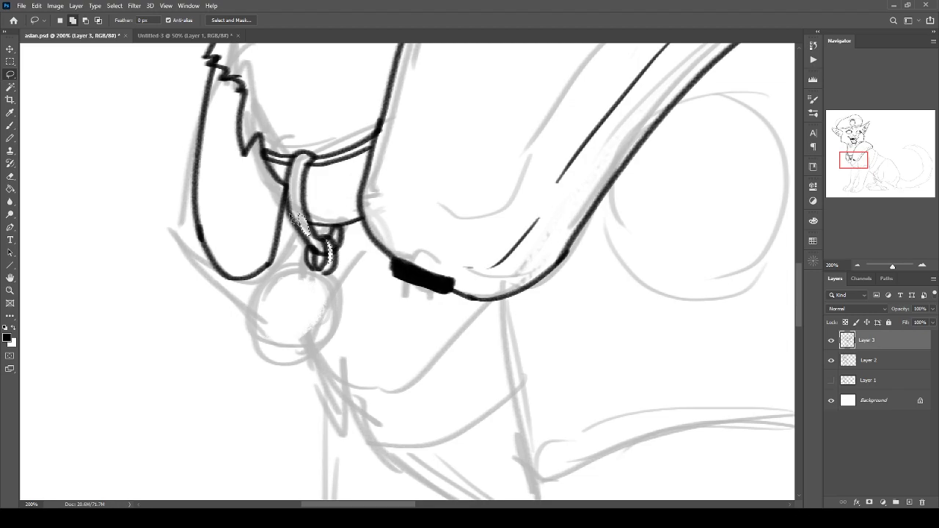
key(ctrl+minus)
key(ctrl+minus)
drag(354, 242, 273, 367)
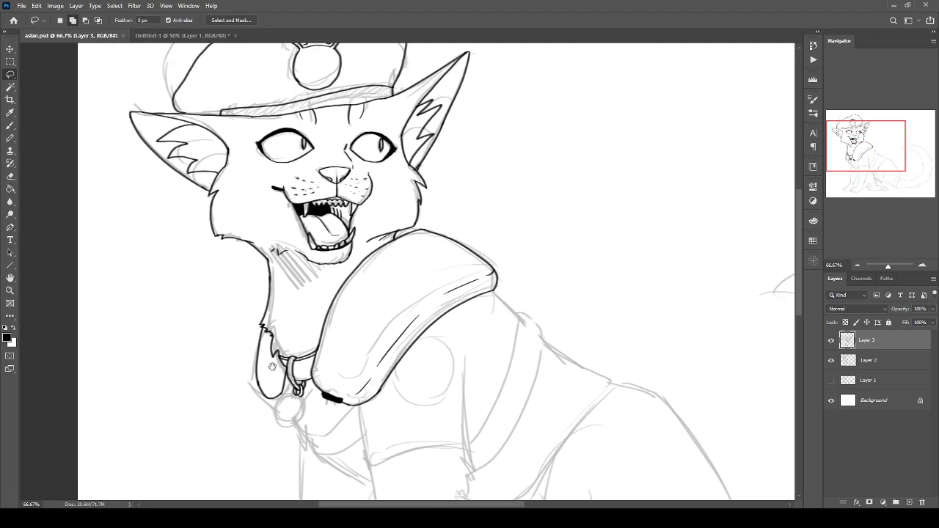
key(ctrl+minus)
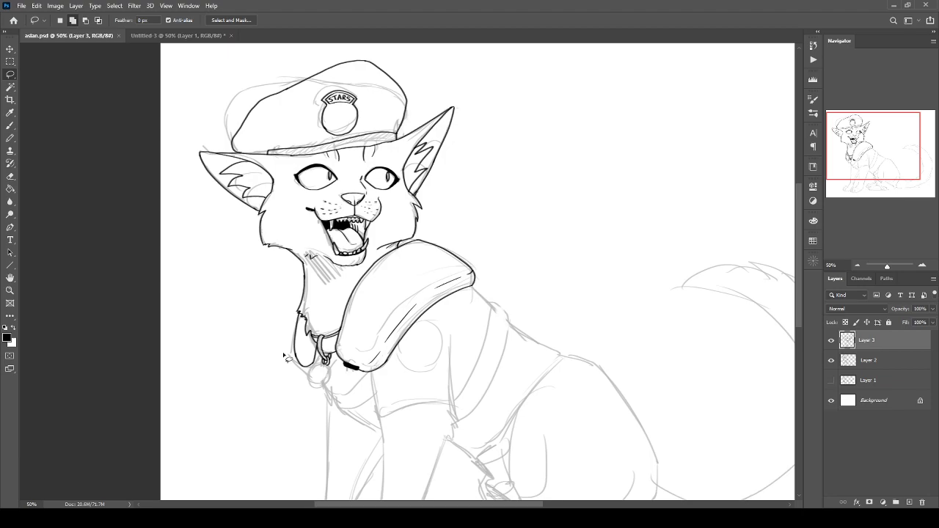
Ink a smaller oval inside the round part of the STARS cap badge, redoing the stroke until it closes evenly.
key(ctrl+plus)
key(ctrl+plus)
drag(384, 325, 498, 461)
mouse_move(452, 338)
mouse_down()
mouse_move(331, 327)
mouse_move(335, 357)
mouse_move(389, 382)
mouse_up()
key(b)
key(ctrl+plus)
key(ctrl+plus)
drag(96, 106, 427, 425)
scroll(426, 425, up, 3)
drag(452, 258, 426, 396)
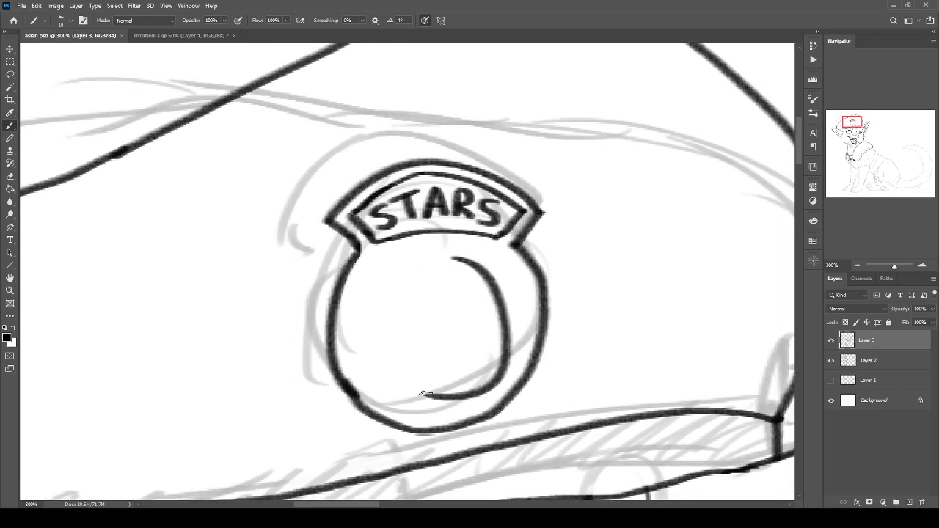
key(ctrl+z)
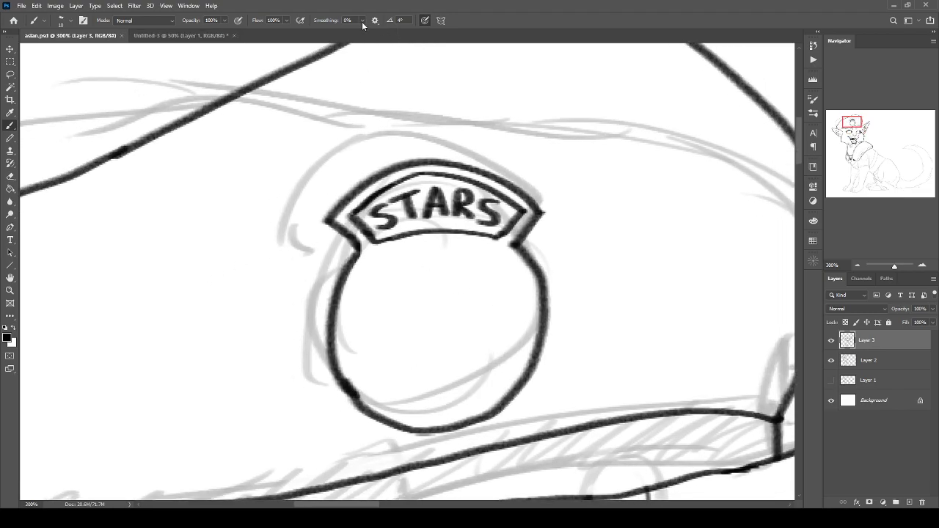
mouse_move(432, 258)
mouse_down()
mouse_move(458, 256)
mouse_move(504, 279)
mouse_move(518, 336)
mouse_move(493, 379)
mouse_move(457, 399)
mouse_up()
key(ctrl+z)
mouse_move(439, 257)
mouse_down()
mouse_move(486, 275)
mouse_move(494, 366)
mouse_move(456, 399)
mouse_move(419, 400)
mouse_move(372, 363)
mouse_move(365, 315)
mouse_move(406, 264)
mouse_move(444, 259)
mouse_up()
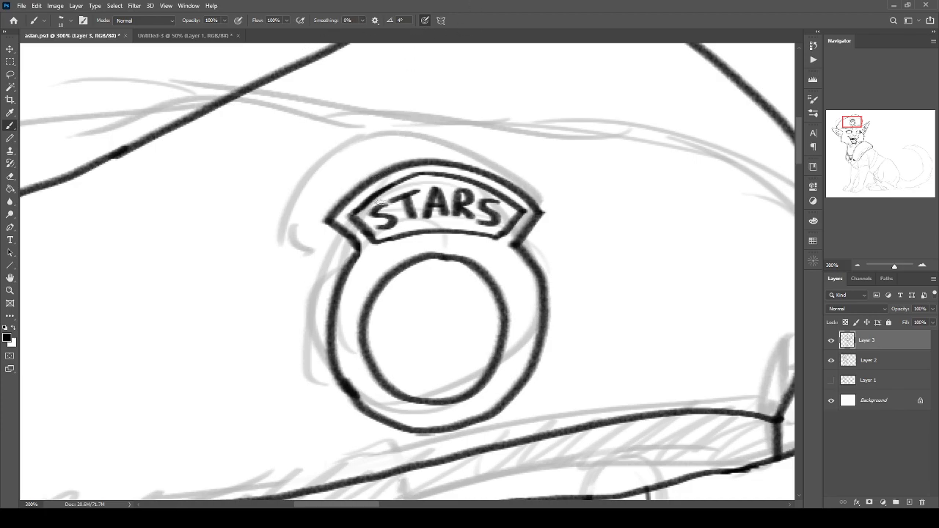
Draw three small five-pointed stars inside the badge's inner oval and save the file.
mouse_move(406, 279)
mouse_down()
mouse_move(438, 296)
mouse_move(428, 305)
mouse_move(437, 319)
mouse_move(394, 331)
mouse_move(398, 311)
mouse_move(384, 311)
mouse_move(404, 308)
mouse_move(408, 280)
mouse_up()
mouse_move(458, 310)
mouse_down()
mouse_move(482, 334)
mouse_move(469, 340)
mouse_move(473, 355)
mouse_move(440, 353)
mouse_move(437, 332)
mouse_move(459, 311)
mouse_up()
mouse_move(406, 350)
mouse_down()
mouse_move(417, 354)
mouse_move(410, 378)
mouse_up()
key(ctrl+z)
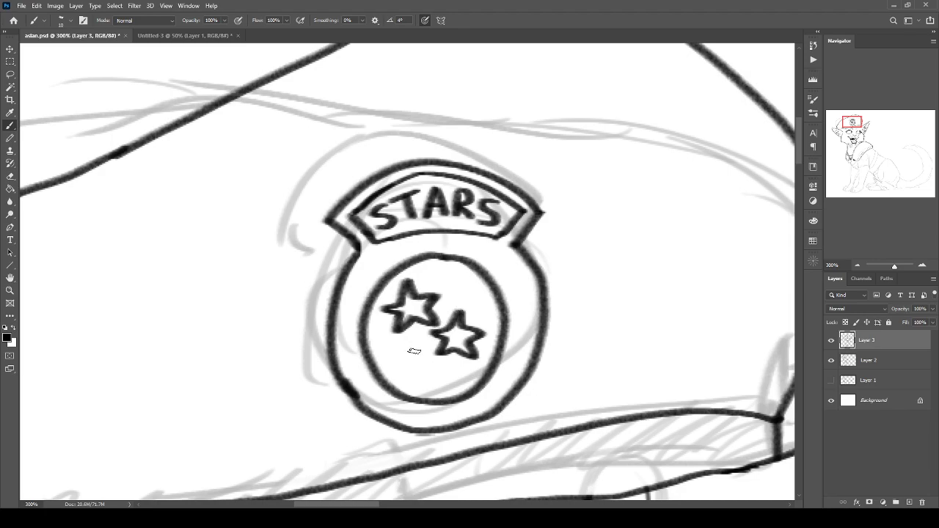
mouse_move(403, 343)
mouse_down()
mouse_move(427, 367)
mouse_move(400, 378)
mouse_move(406, 370)
mouse_move(388, 365)
mouse_move(408, 344)
mouse_up()
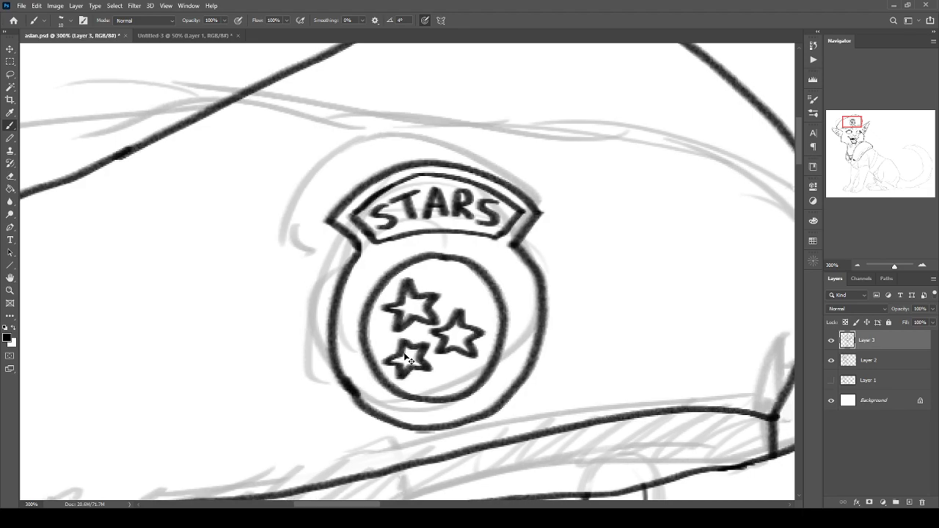
key(ctrl+1)
key(ctrl+s)
Fill the cap's lower band with solid black using the Paint Bucket.
drag(426, 302, 288, 109)
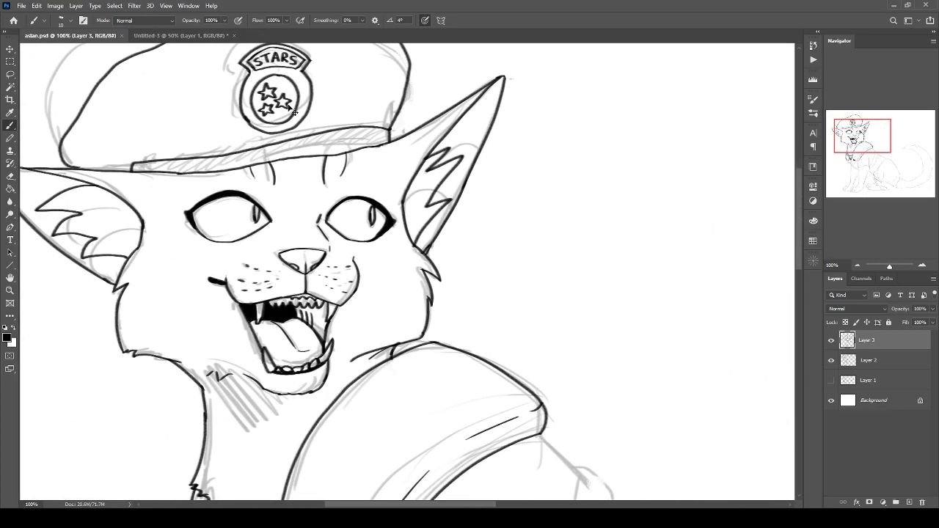
key(ctrl+minus)
key(ctrl+minus)
key(ctrl+plus)
key(ctrl+plus)
key(ctrl+plus)
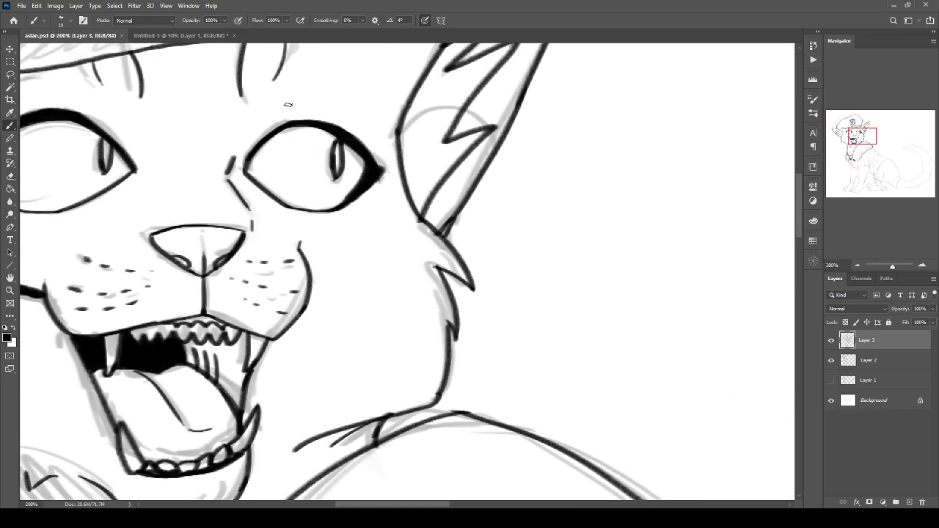
key(g)
drag(196, 67, 404, 241)
click(370, 192)
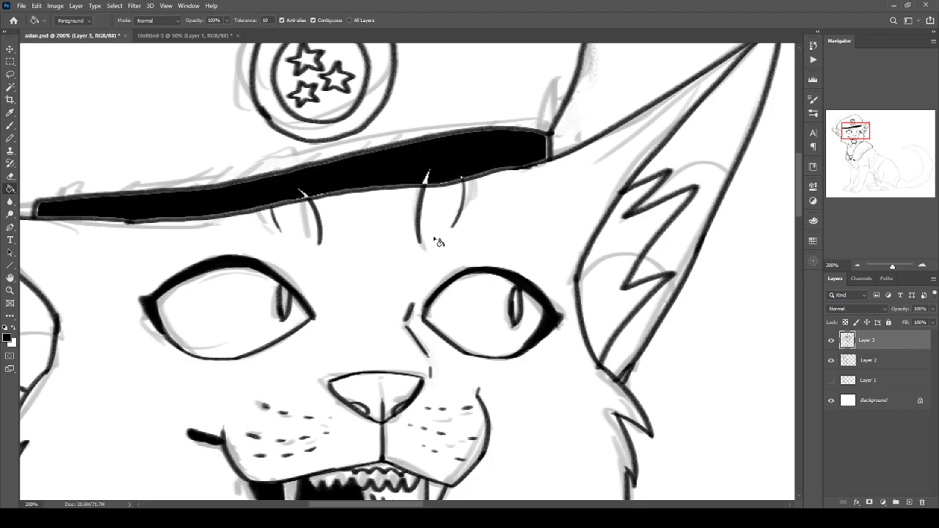
Brush black over the gaps and pale edges left around the filled cap band.
key(b)
drag(537, 143, 545, 136)
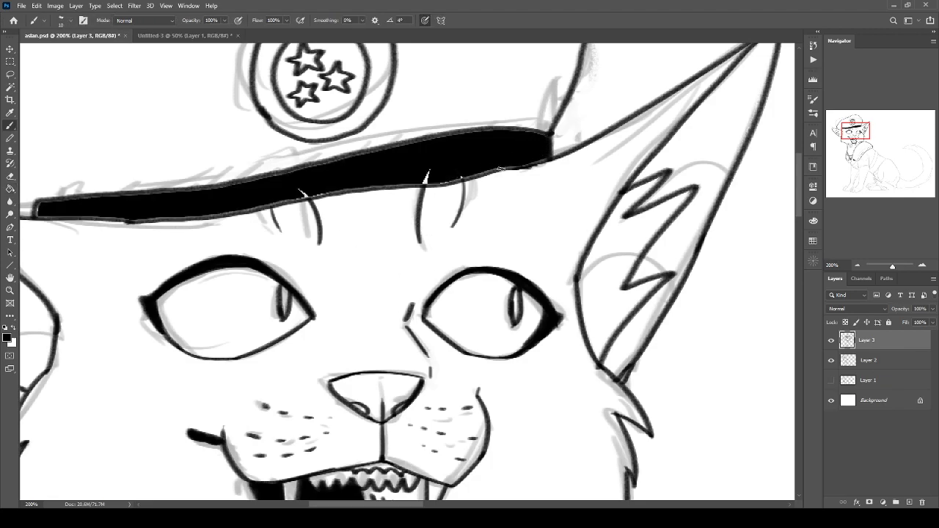
drag(512, 171, 288, 196)
drag(316, 240, 361, 250)
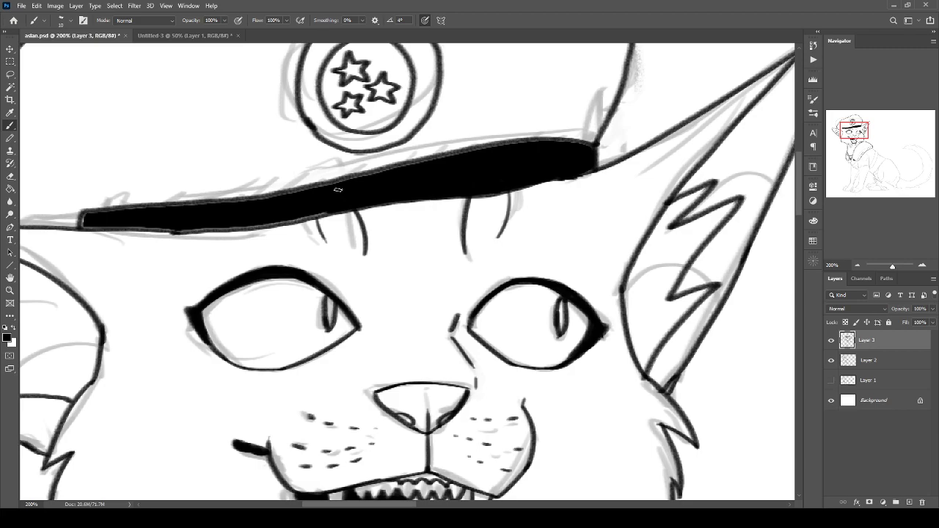
drag(277, 221, 332, 212)
drag(581, 149, 591, 147)
drag(506, 147, 427, 160)
drag(368, 174, 470, 152)
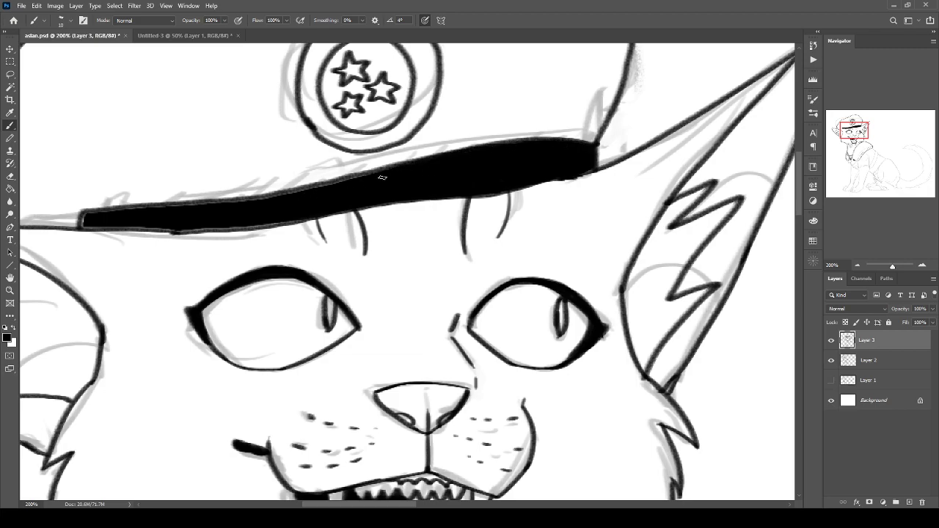
mouse_move(396, 166)
mouse_down()
mouse_move(237, 210)
mouse_move(301, 198)
mouse_move(245, 208)
mouse_move(321, 209)
mouse_move(176, 230)
mouse_move(232, 227)
mouse_up()
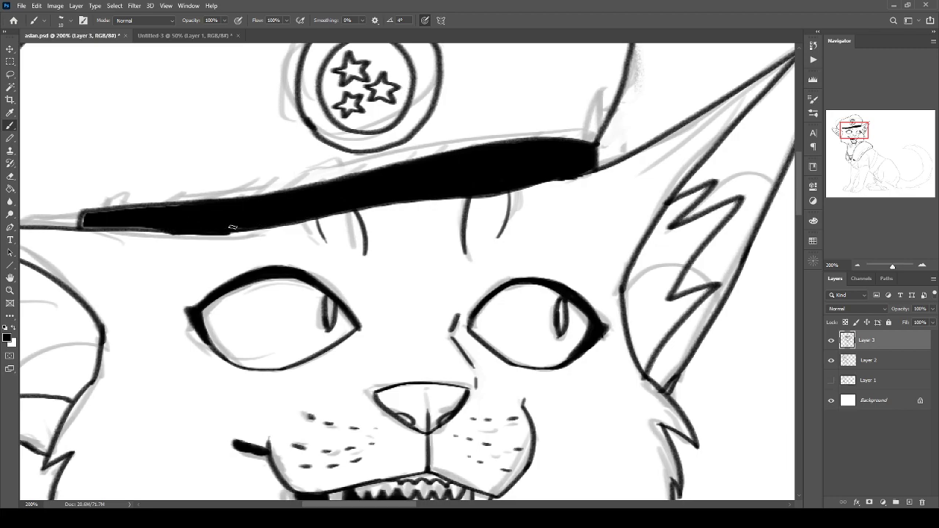
key(ctrl+z)
mouse_move(168, 202)
mouse_down()
mouse_move(242, 225)
mouse_move(109, 226)
mouse_up()
scroll(121, 203, down, 2)
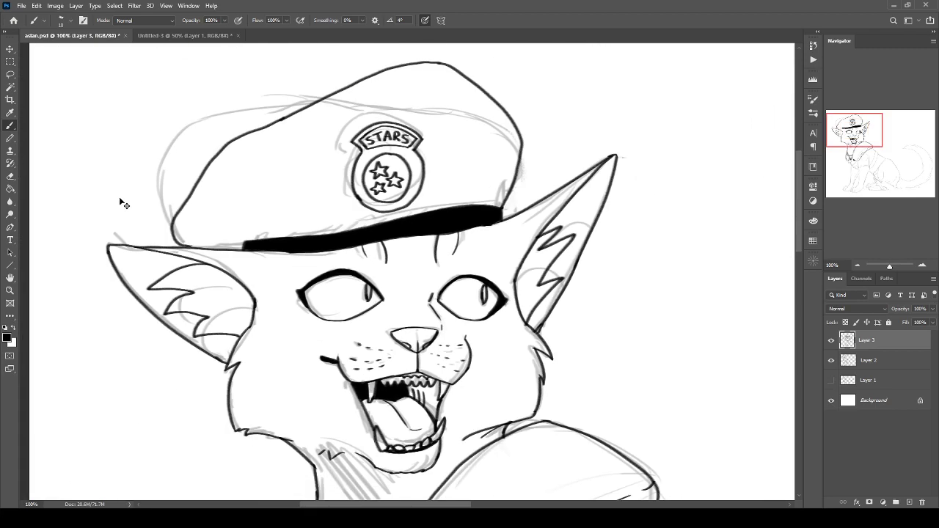
Lasso and delete the blunt left end of the black cap band to taper it, then clear the selection.
scroll(120, 198, up, 3)
mouse_move(119, 198)
mouse_down()
mouse_move(472, 316)
mouse_move(257, 316)
mouse_move(411, 272)
mouse_move(462, 279)
mouse_up()
key(l)
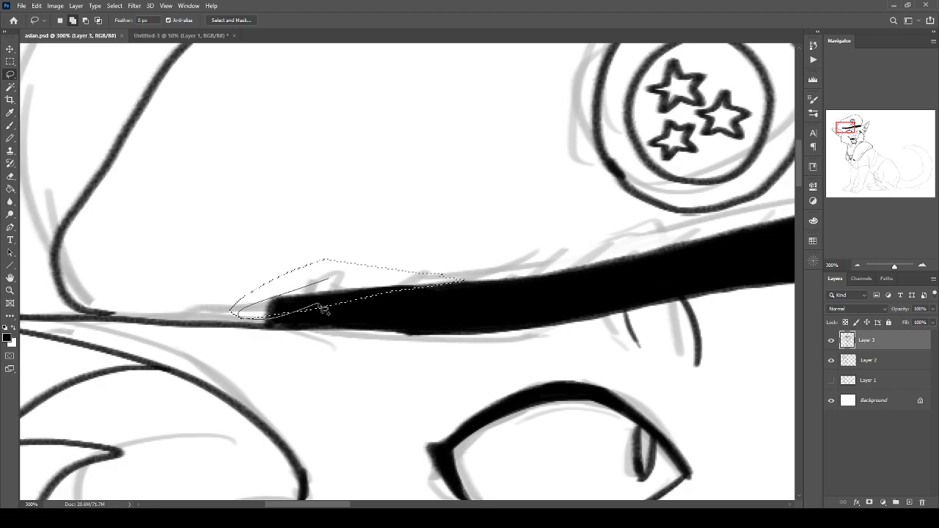
key(Delete)
key(ctrl+d)
scroll(340, 258, down, 2)
drag(340, 258, 253, 183)
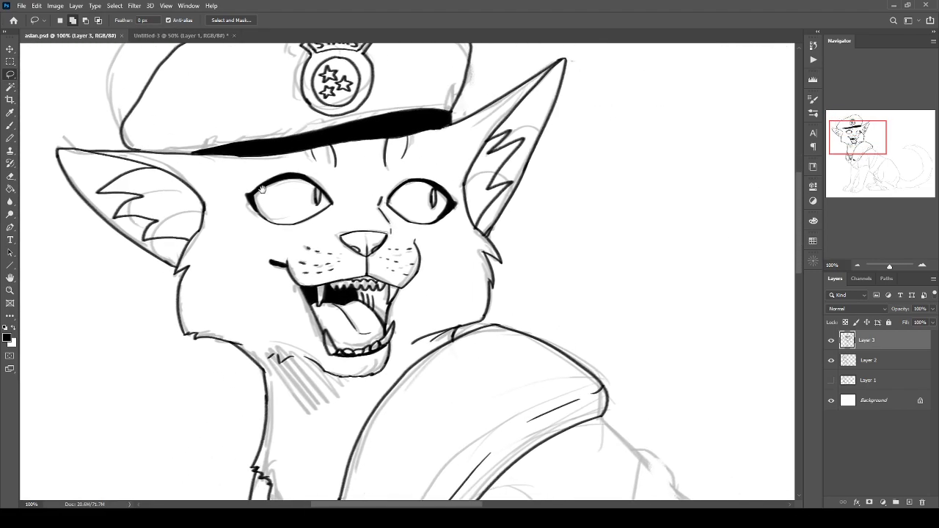
Ink a narrow curved strap with a squared end tab hanging below the black collar patch.
key(b)
key(ctrl+plus)
key(ctrl+minus)
key(ctrl+minus)
drag(395, 367, 348, 169)
key(ctrl+plus)
key(ctrl+plus)
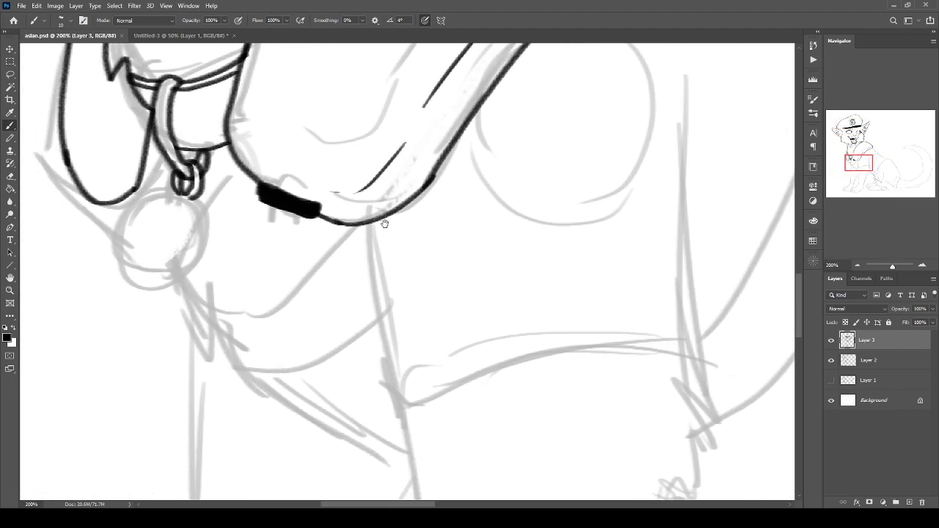
drag(269, 192, 309, 272)
mouse_move(327, 205)
mouse_down()
mouse_move(350, 286)
mouse_move(343, 291)
mouse_up()
key(ctrl+minus)
key(ctrl+plus)
mouse_move(346, 284)
mouse_down()
mouse_move(358, 329)
mouse_move(349, 289)
mouse_move(320, 294)
mouse_move(331, 317)
mouse_move(366, 333)
mouse_up()
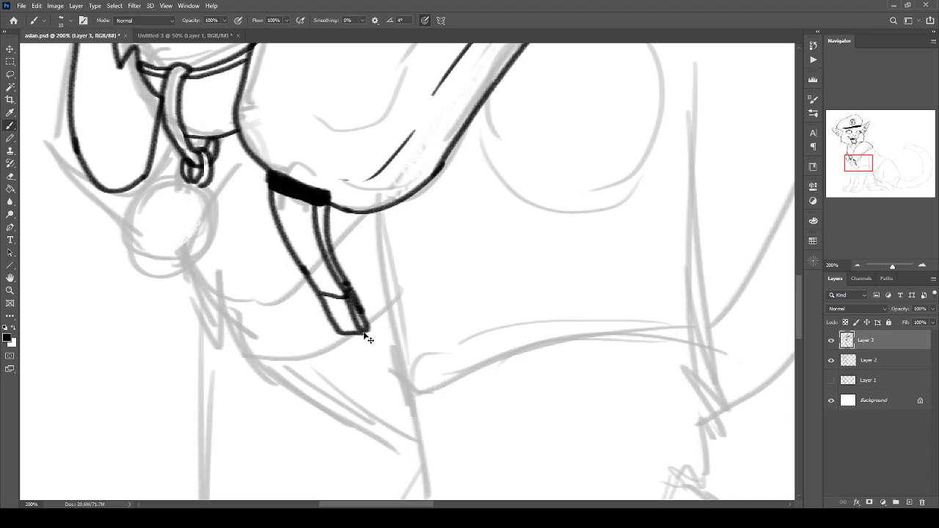
scroll(369, 340, down, 3)
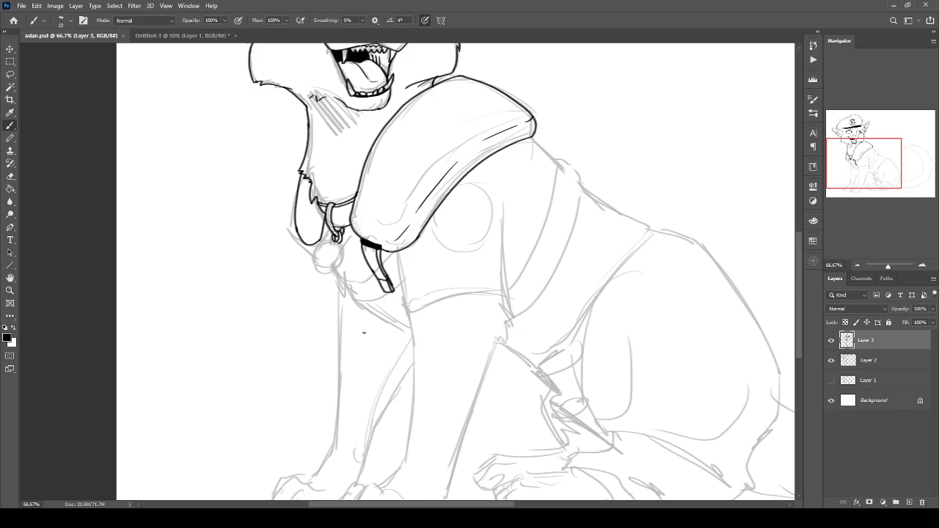
Ink the sleeve's front edge from below the collar down to a wrinkled end, and try a hem stroke.
key(ctrl+plus)
key(ctrl+plus)
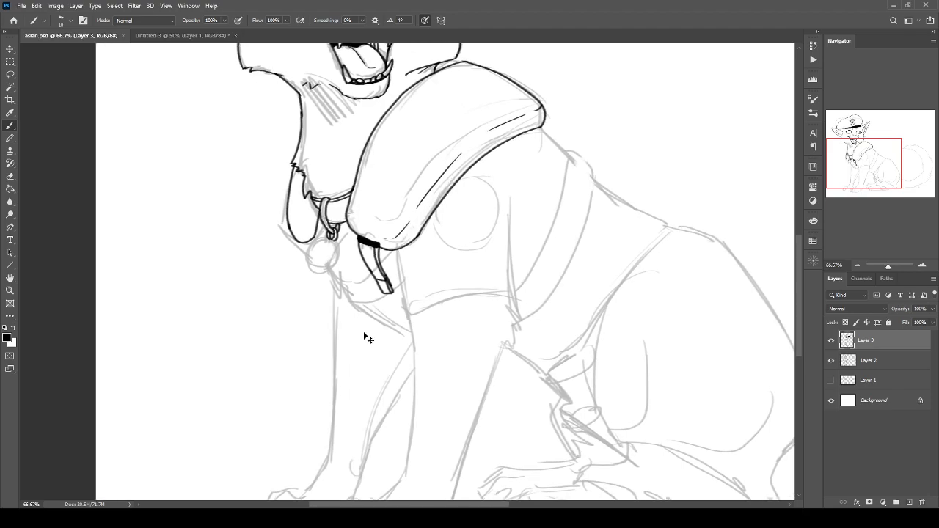
mouse_move(381, 298)
mouse_down()
mouse_move(462, 287)
mouse_move(236, 244)
mouse_up()
drag(257, 163, 276, 292)
mouse_move(273, 327)
mouse_down()
mouse_move(277, 278)
mouse_move(287, 349)
mouse_move(519, 336)
mouse_up()
key(ctrl+z)
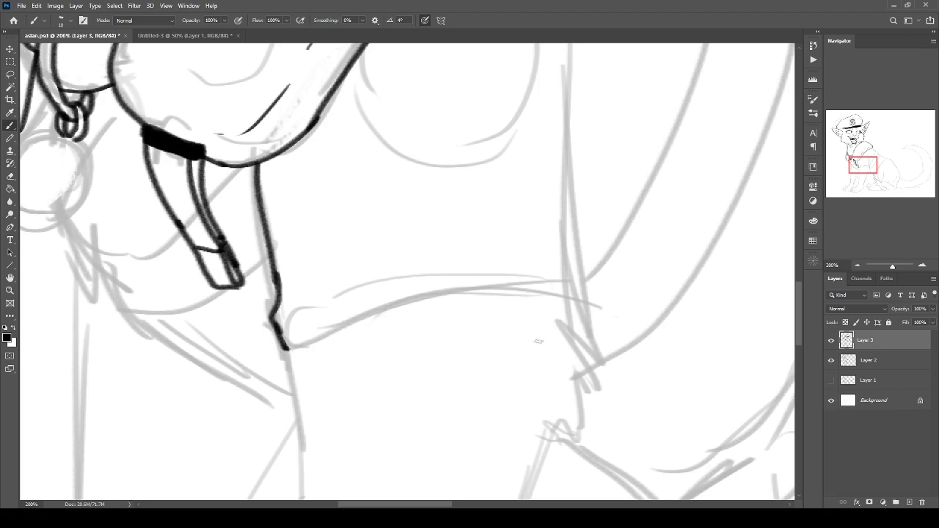
Ink the curved chest band with its angled end behind the hanging strap, and lasso and delete the stray line ends.
drag(203, 293, 422, 334)
mouse_move(480, 250)
mouse_down()
mouse_move(439, 286)
mouse_move(449, 326)
mouse_up()
mouse_move(422, 289)
mouse_down()
mouse_move(301, 310)
mouse_move(341, 354)
mouse_move(455, 327)
mouse_move(310, 344)
mouse_up()
key(ctrl+z)
drag(303, 311, 323, 351)
key(l)
drag(304, 315, 261, 310)
key(Delete)
key(ctrl+d)
key(b)
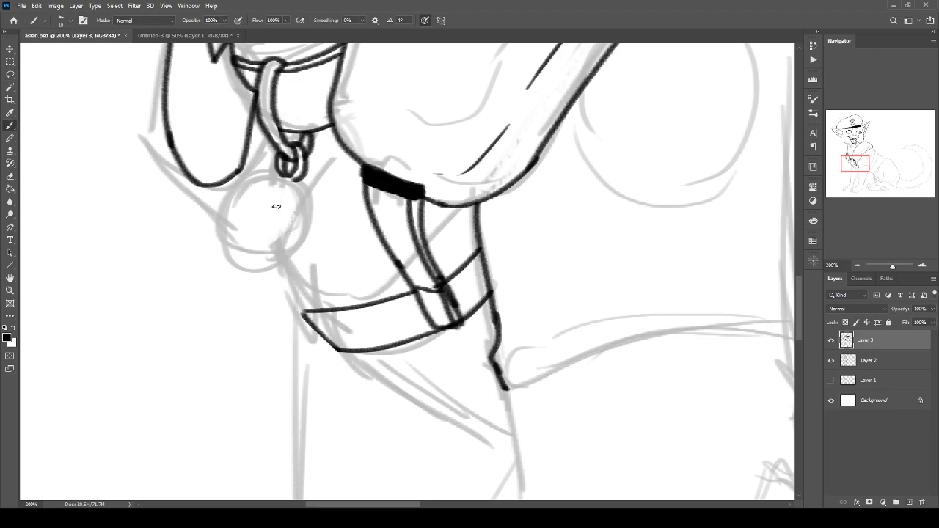
Ink a small round bell with a slot hanging from the chain links and save the file.
drag(296, 220, 335, 300)
drag(326, 260, 333, 256)
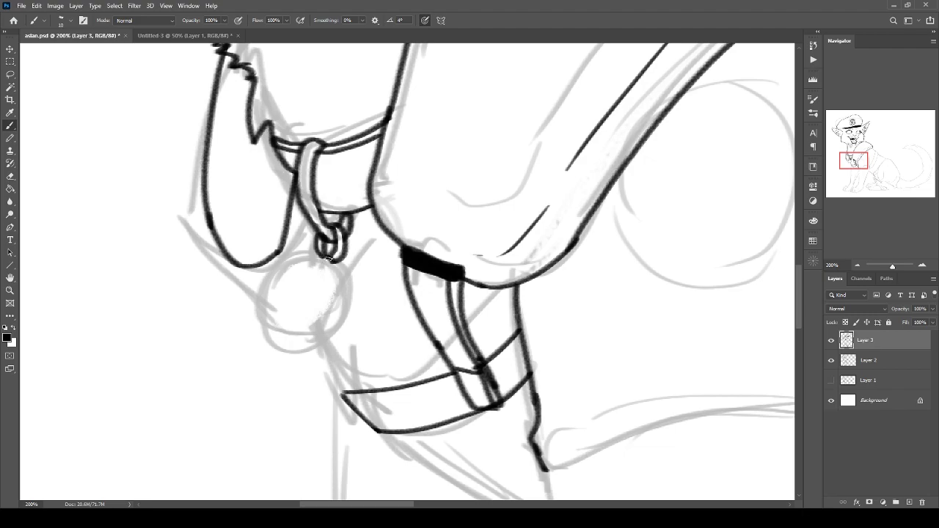
mouse_move(330, 266)
mouse_down()
mouse_move(356, 291)
mouse_move(324, 323)
mouse_move(301, 301)
mouse_move(289, 262)
mouse_move(279, 335)
mouse_up()
key(ctrl+z)
key(ctrl+plus)
drag(288, 259, 273, 334)
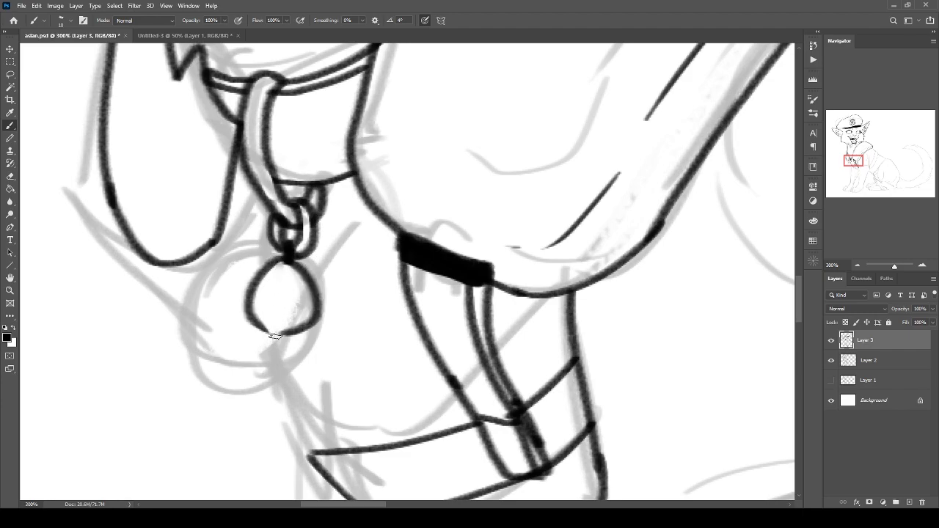
key(ctrl+z)
key(ctrl+z)
mouse_move(288, 262)
mouse_down()
mouse_move(318, 303)
mouse_move(286, 331)
mouse_move(261, 320)
mouse_move(254, 301)
mouse_move(287, 261)
mouse_up()
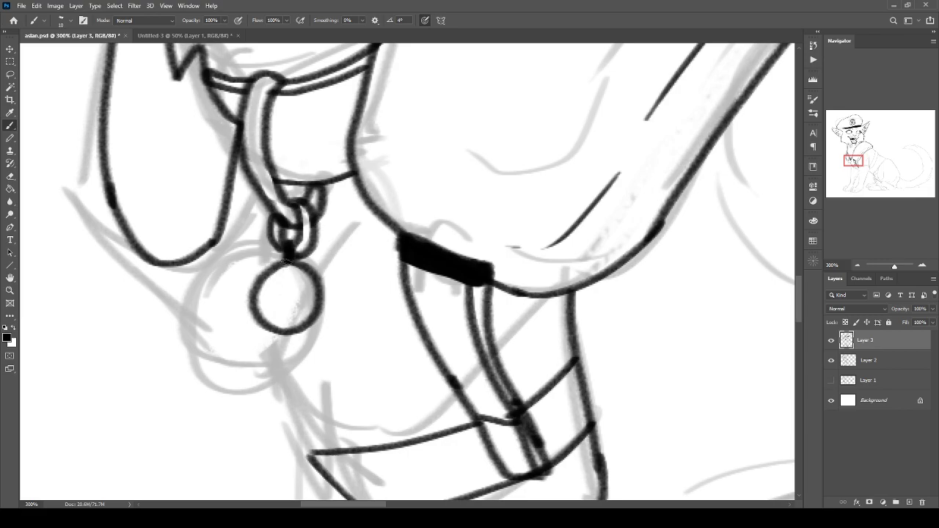
mouse_move(286, 311)
mouse_down()
mouse_move(286, 331)
mouse_move(291, 303)
mouse_up()
key(ctrl+plus)
key(ctrl+minus)
key(ctrl+minus)
key(ctrl+minus)
key(ctrl+s)
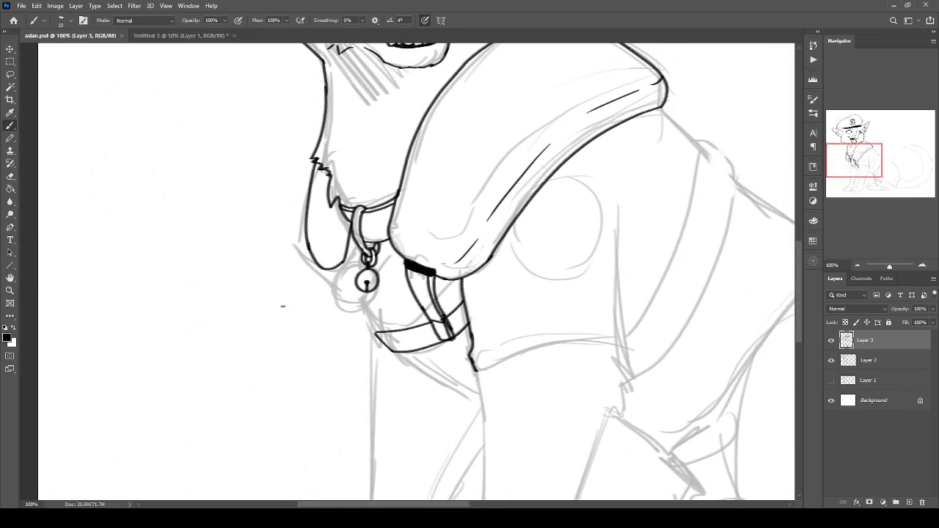
Flip the canvas horizontally to check the whole character's proportions, then flip it back.
key(ctrl+minus)
key(ctrl+minus)
drag(367, 318, 364, 321)
key(ctrl+minus)
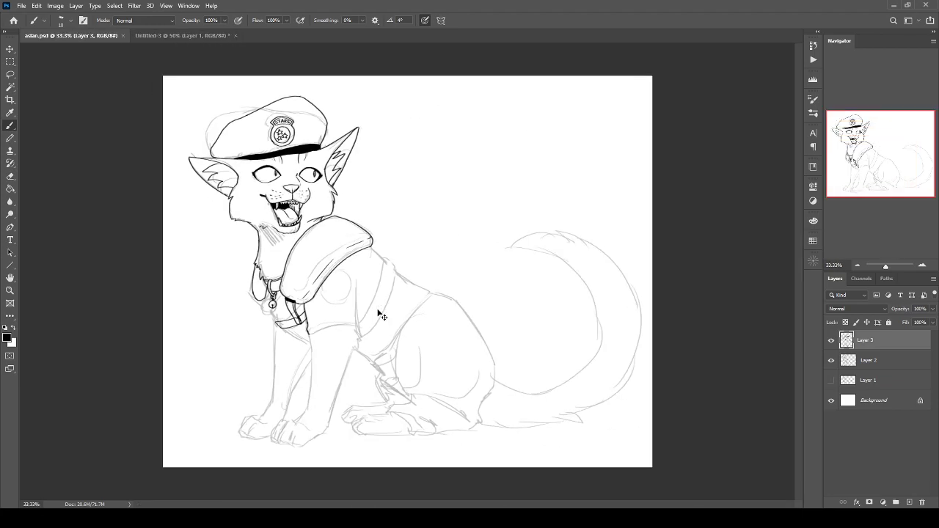
key(ctrl+shift+h)
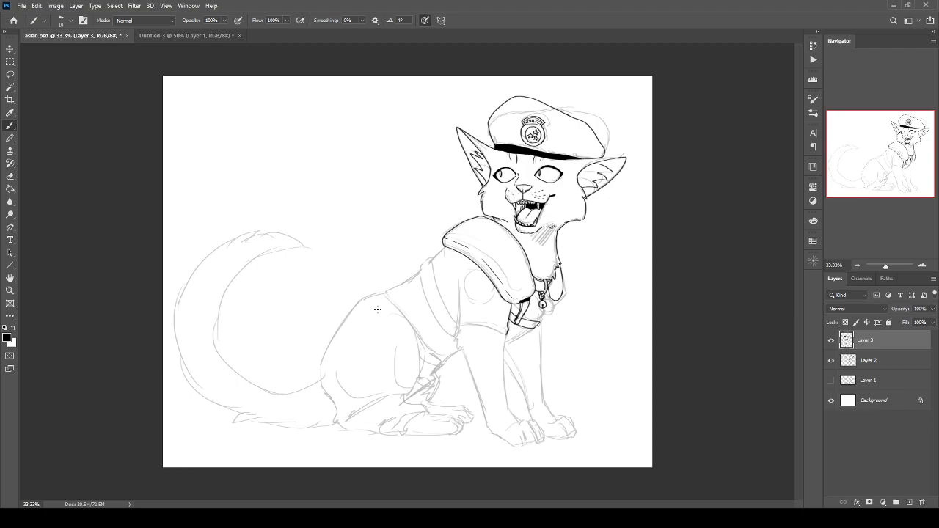
key(ctrl+shift+h)
Fill in the slit pupils of both eyes with solid black brush strokes.
scroll(377, 310, up, 5)
drag(54, 131, 559, 438)
drag(351, 222, 317, 390)
key(ctrl+plus)
mouse_move(261, 253)
mouse_down()
mouse_move(262, 288)
mouse_move(259, 277)
mouse_up()
drag(608, 292, 610, 241)
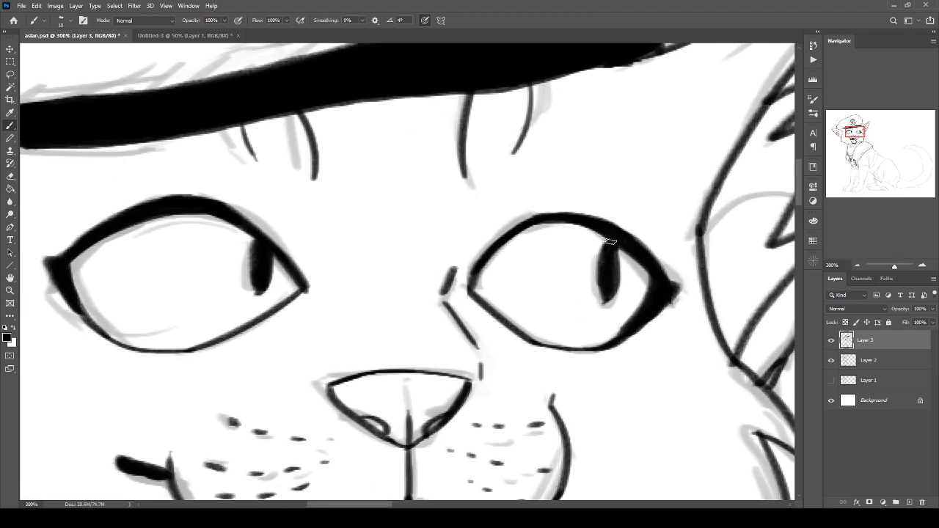
Ink the sleeve's rear edge from the upper side of the jacket down to the hem.
key(ctrl+minus)
key(ctrl+minus)
key(ctrl+minus)
drag(365, 352, 255, 165)
key(ctrl+plus)
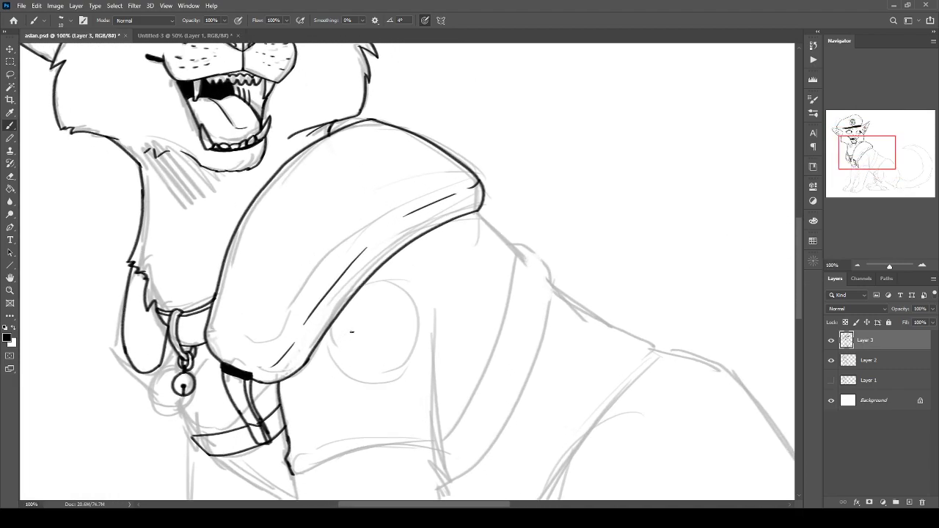
drag(364, 331, 363, 223)
drag(431, 199, 438, 266)
drag(434, 225, 436, 315)
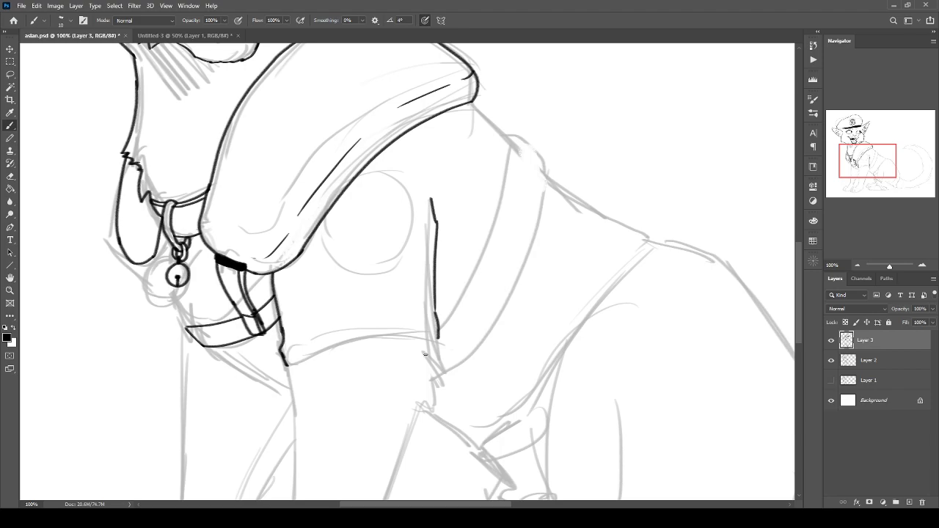
scroll(402, 360, up, 1)
drag(399, 360, 457, 232)
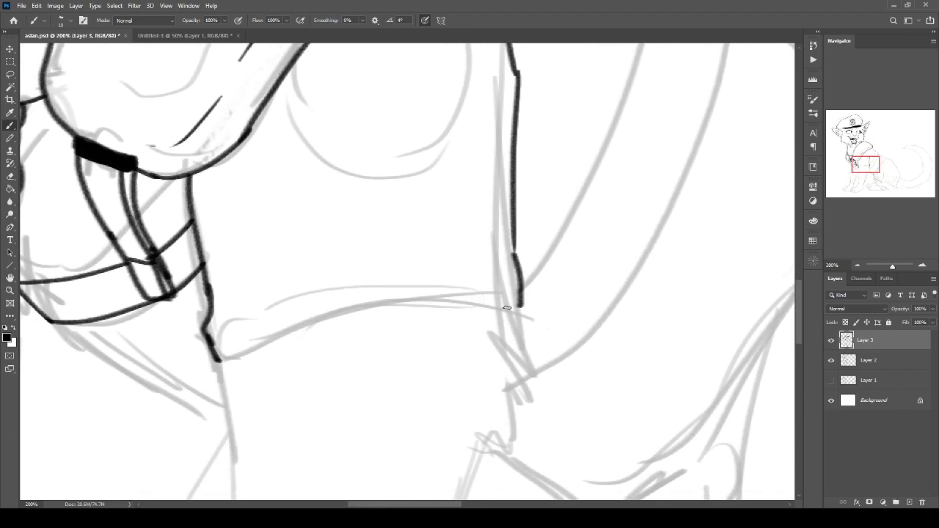
Ink the sleeve's lower hem from back to front with a thinner parallel seam line above it, and save the file.
drag(522, 308, 251, 361)
key(ctrl+z)
drag(521, 308, 273, 333)
key(ctrl+z)
mouse_move(331, 319)
mouse_down()
mouse_move(521, 308)
mouse_move(219, 360)
mouse_up()
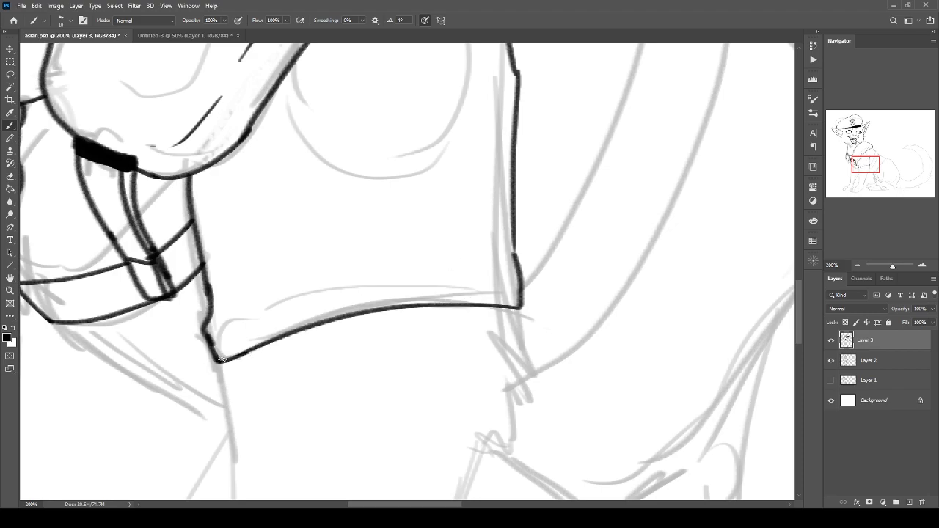
mouse_move(501, 273)
mouse_down()
mouse_move(356, 275)
mouse_move(239, 317)
mouse_up()
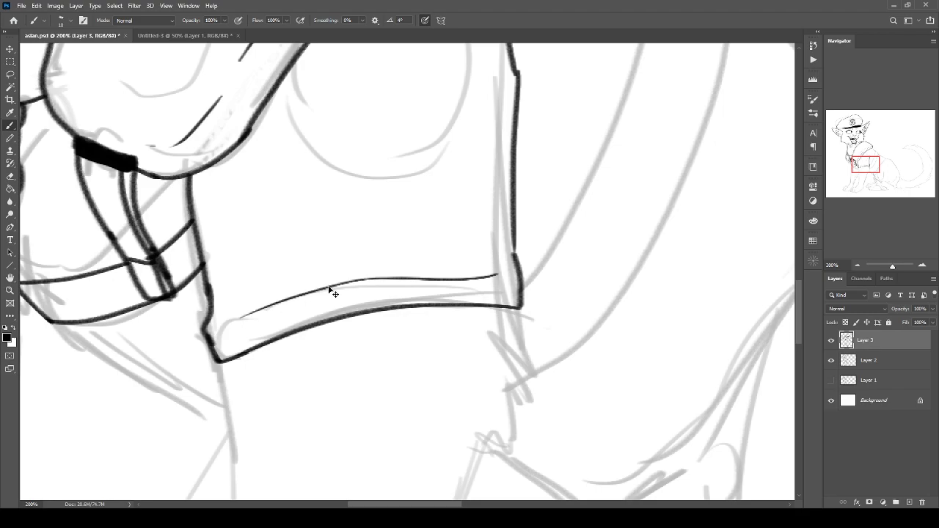
key(ctrl+minus)
key(ctrl+minus)
key(ctrl+s)
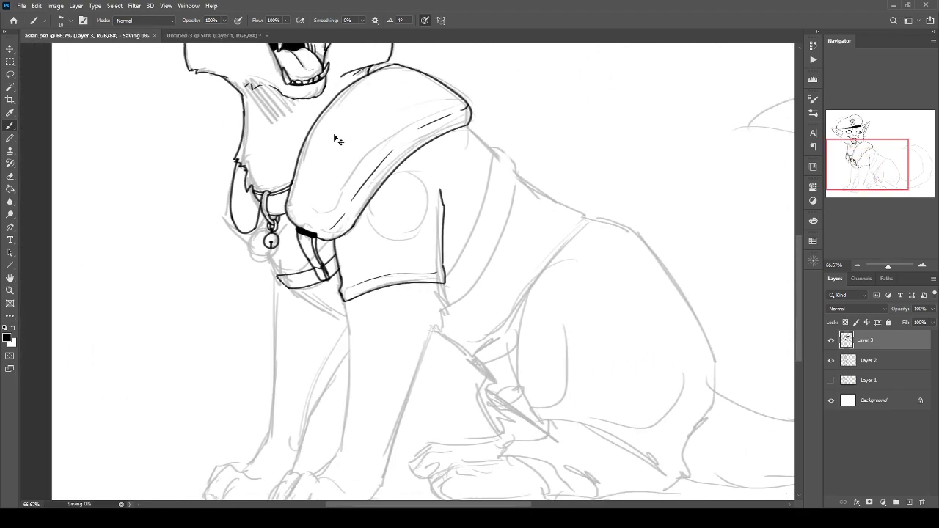
Ink two parallel lines for the vest's front edge, from below the collar down to the chest band, and save.
key(ctrl+plus)
mouse_move(383, 365)
mouse_down()
mouse_move(401, 289)
mouse_move(394, 259)
mouse_up()
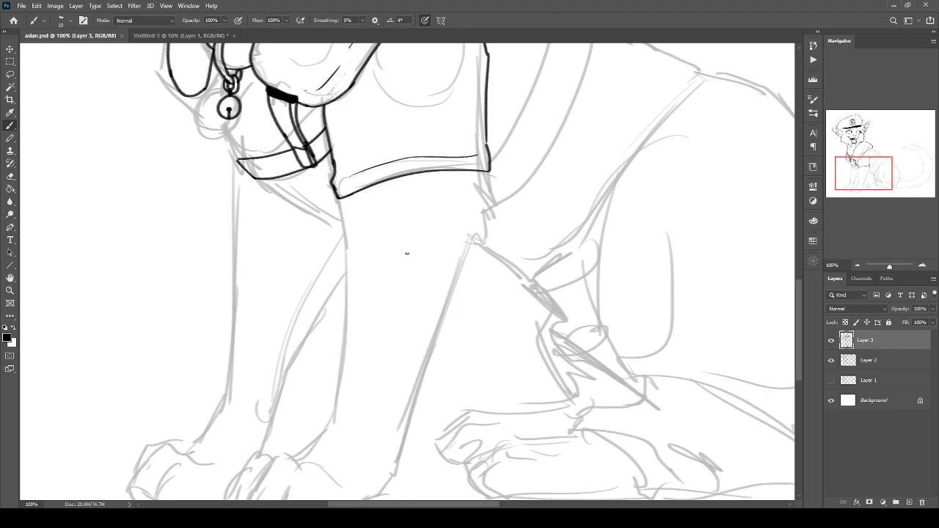
key(ctrl+minus)
key(ctrl+minus)
key(ctrl+minus)
key(ctrl+plus)
key(ctrl+plus)
drag(328, 232, 474, 174)
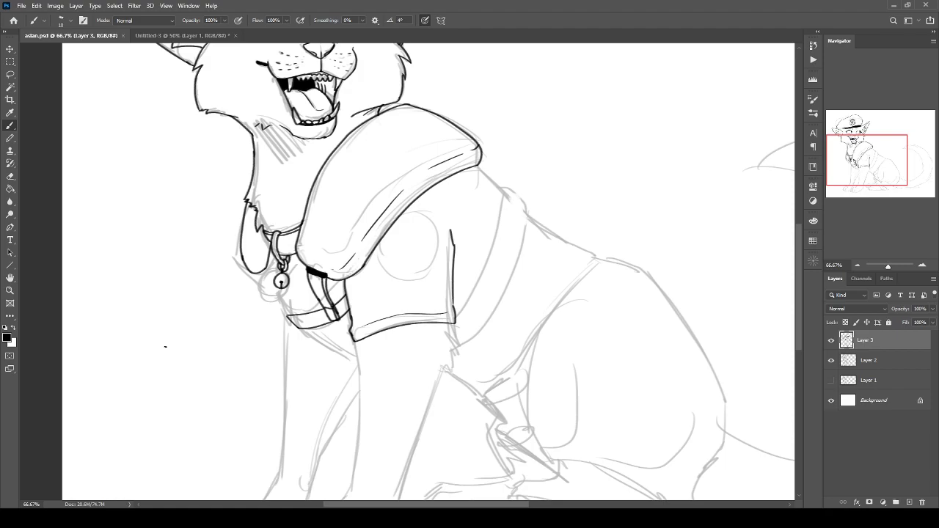
key(ctrl+plus)
key(ctrl+plus)
drag(328, 350, 388, 125)
mouse_move(251, 141)
mouse_down()
mouse_move(299, 262)
mouse_move(381, 354)
mouse_up()
drag(304, 243, 378, 374)
mouse_move(291, 243)
mouse_down()
mouse_move(399, 405)
mouse_move(387, 383)
mouse_up()
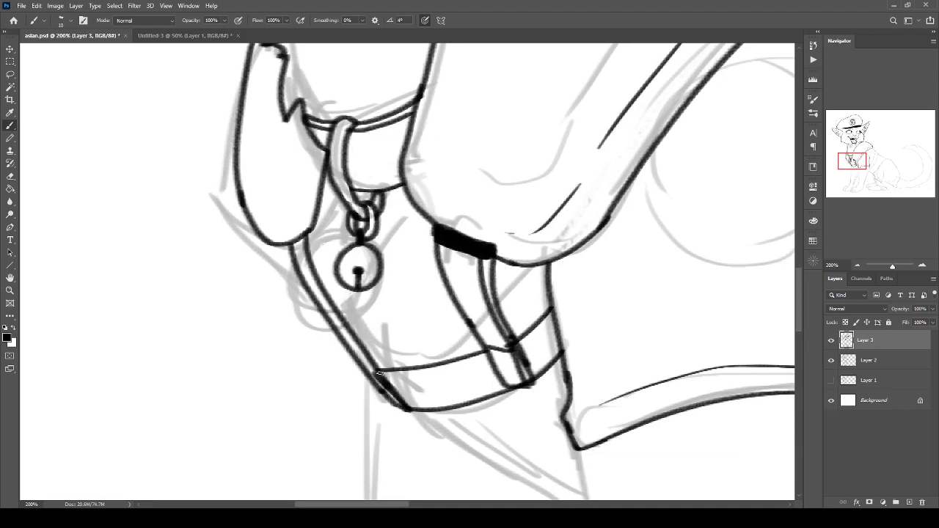
key(ctrl+minus)
key(ctrl+minus)
key(ctrl+minus)
key(ctrl+s)
key(ctrl+plus)
key(ctrl+plus)
key(ctrl+plus)
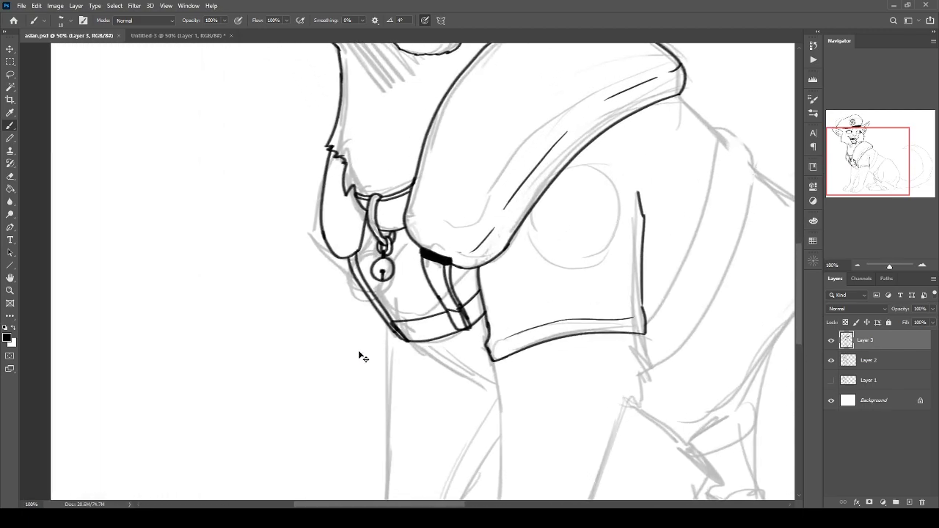
drag(312, 232, 307, 253)
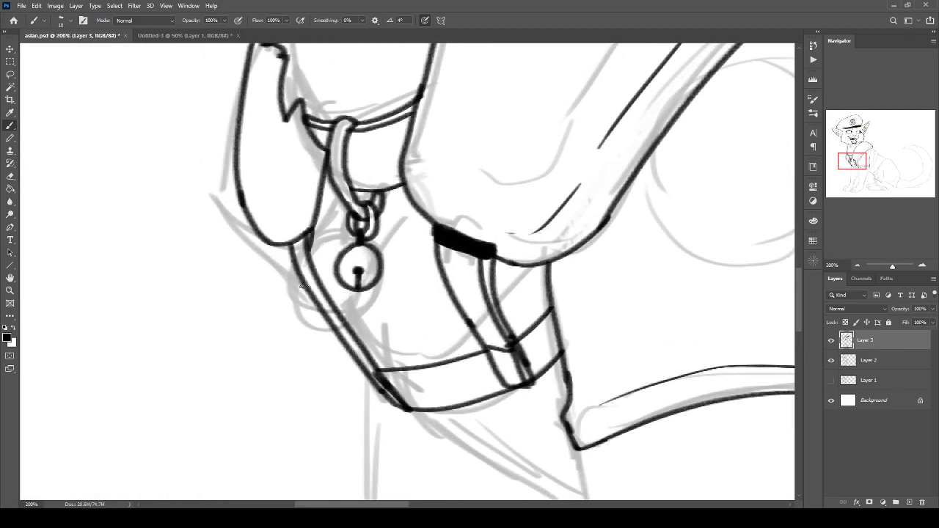
drag(302, 287, 361, 382)
key(ctrl+z)
key(ctrl+z)
Ink the chest's lower contour from the corner of the vest band back to the near front leg.
key(ctrl+minus)
key(ctrl+minus)
key(ctrl+plus)
drag(303, 294, 102, 161)
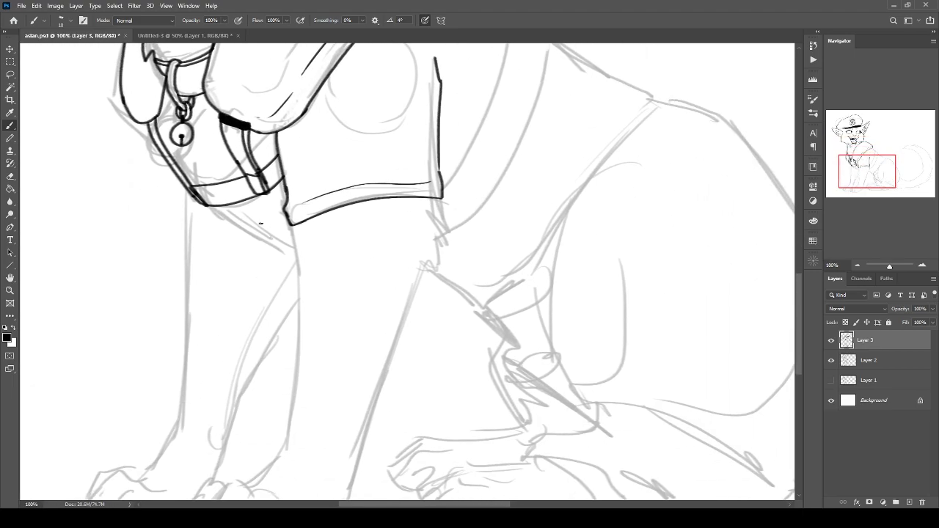
drag(208, 205, 310, 255)
drag(176, 206, 232, 334)
mouse_move(269, 247)
mouse_down()
mouse_move(252, 256)
mouse_move(217, 242)
mouse_up()
key(ctrl+minus)
key(ctrl+minus)
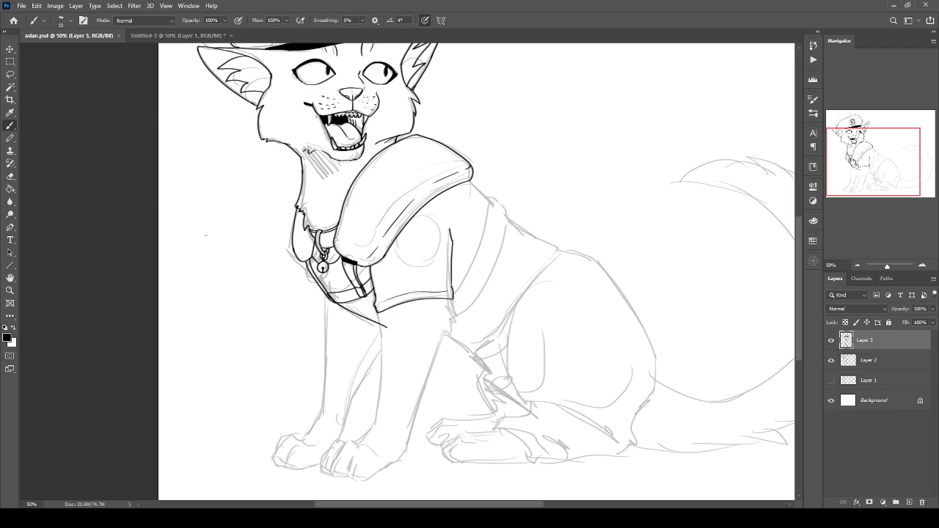
Ink the back line from the rear corner of the shoulder collar to the start of the body strap, and save.
key(ctrl+plus)
scroll(390, 382, up, 3)
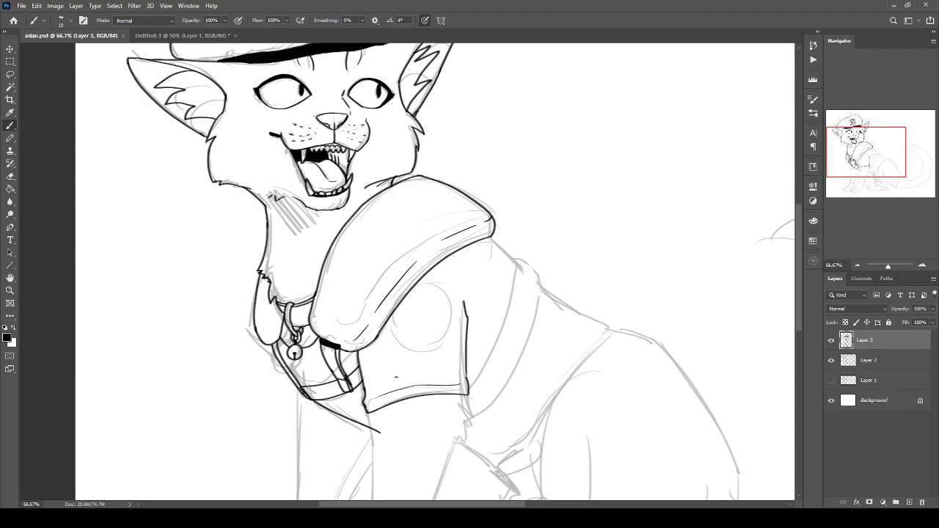
key(ctrl+plus)
drag(449, 277, 222, 285)
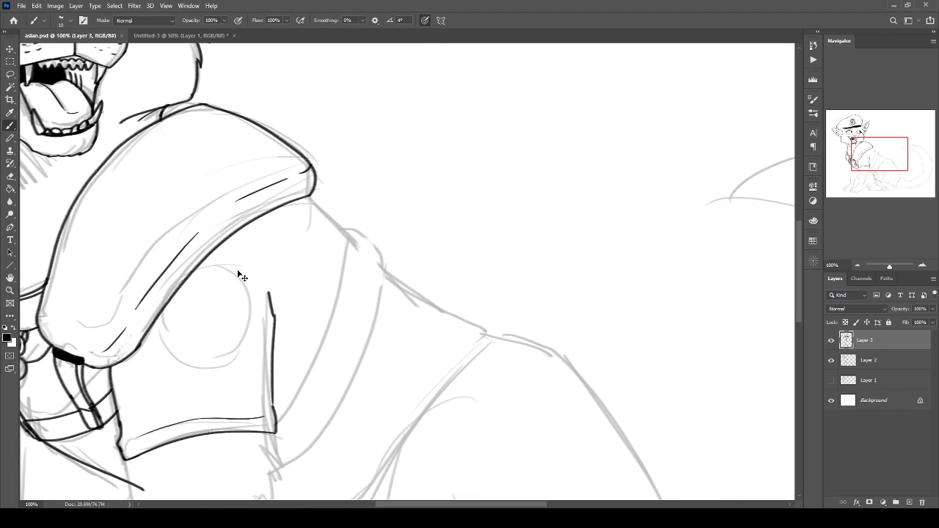
key(ctrl+plus)
drag(211, 119, 282, 207)
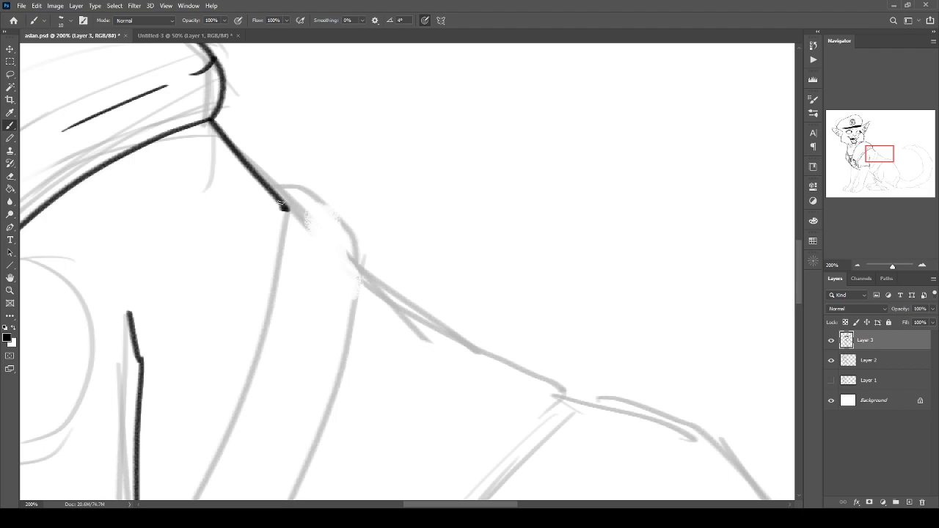
key(ctrl+z)
drag(211, 120, 298, 206)
key(ctrl+minus)
key(ctrl+minus)
key(ctrl+s)
Ink the two long curved edges of the body strap from the back down behind the front leg, and save.
drag(250, 327, 389, 317)
key(ctrl+plus)
drag(439, 333, 392, 284)
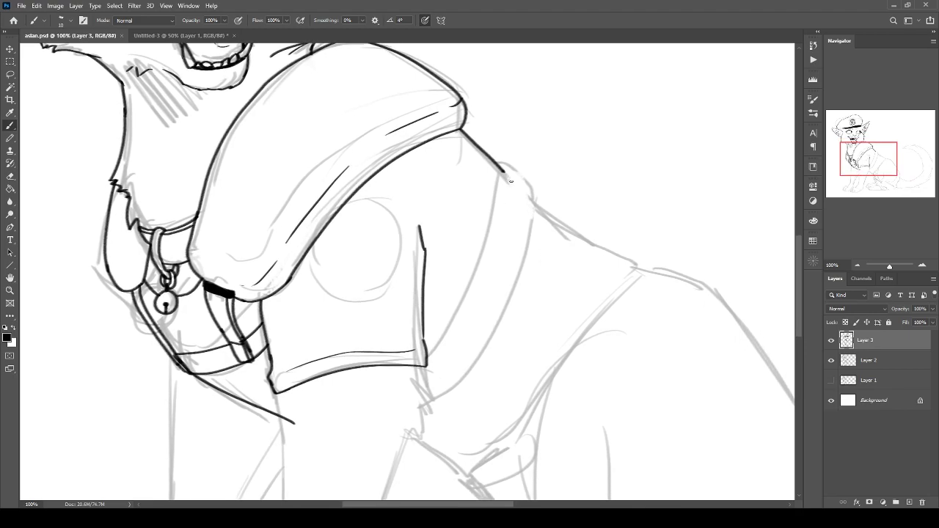
mouse_move(503, 169)
mouse_down()
mouse_move(487, 265)
mouse_move(425, 373)
mouse_up()
mouse_move(502, 165)
mouse_down()
mouse_move(537, 198)
mouse_move(433, 390)
mouse_up()
key(ctrl+z)
mouse_move(535, 198)
mouse_down()
mouse_move(456, 385)
mouse_move(414, 430)
mouse_up()
key(ctrl+s)
Ink the upper front edge of the near foreleg below the sleeve and the jagged fur edge at its elbow.
key(ctrl+plus)
drag(384, 453, 466, 303)
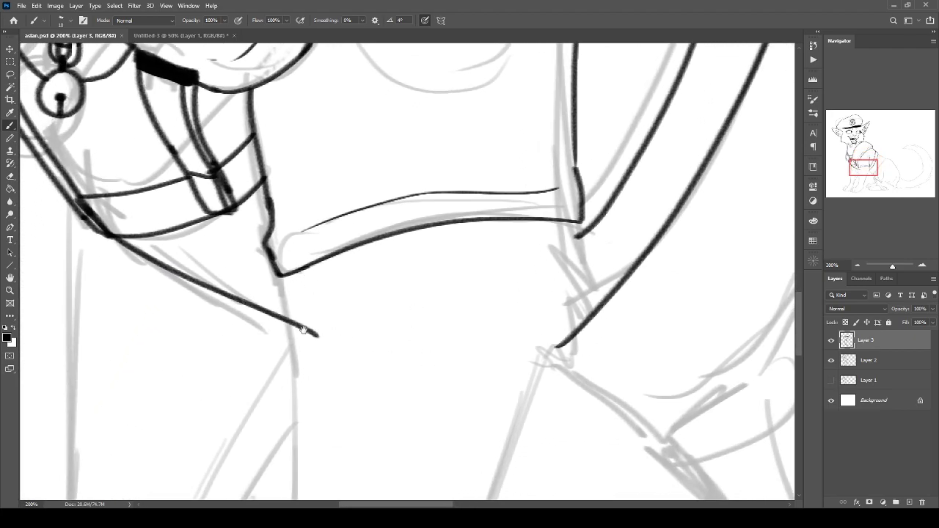
drag(301, 323, 310, 201)
drag(294, 155, 309, 236)
mouse_move(585, 101)
mouse_down()
mouse_move(602, 184)
mouse_move(571, 249)
mouse_up()
drag(584, 218, 556, 248)
Lasso and delete the strap and chest line ends that cross into the near foreleg, and clear the selection.
key(l)
mouse_move(585, 164)
mouse_down()
mouse_move(566, 237)
mouse_move(580, 166)
mouse_up()
mouse_move(584, 108)
mouse_down()
mouse_move(590, 121)
mouse_move(573, 111)
mouse_up()
key(Delete)
mouse_move(320, 220)
mouse_down()
mouse_move(309, 196)
mouse_move(342, 217)
mouse_up()
key(Delete)
key(ctrl+d)
key(ctrl+minus)
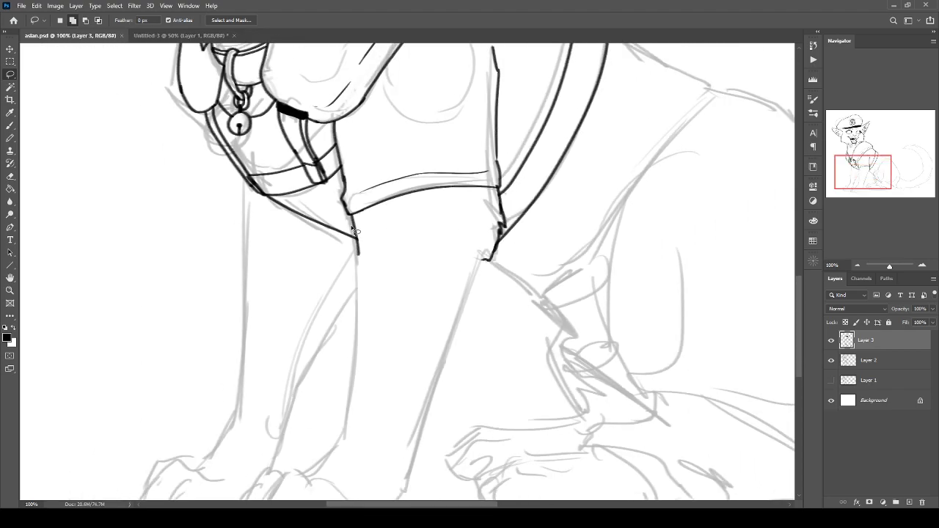
Ink the long front and rear edges of the near foreleg from below the sleeve and elbow down towards the paw.
key(ctrl+minus)
key(ctrl+plus)
key(ctrl+plus)
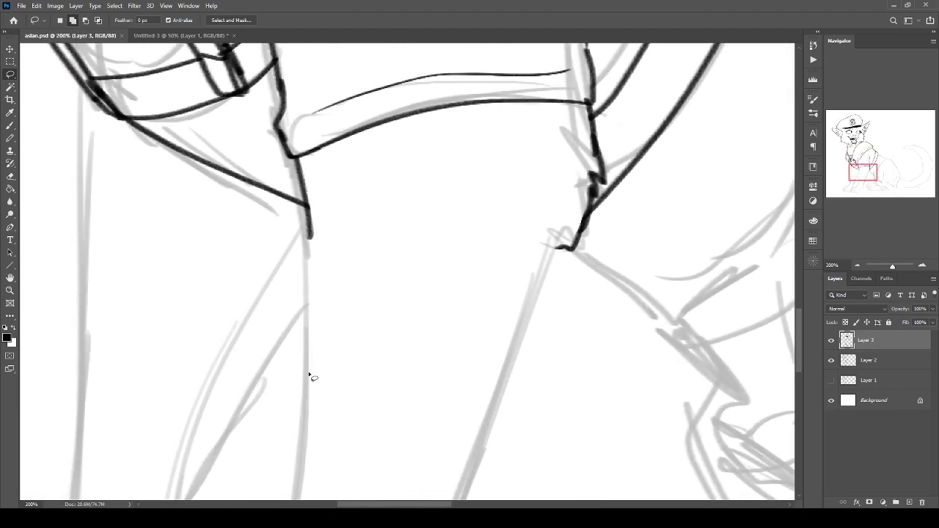
key(b)
scroll(432, 252, down, 5)
mouse_move(307, 63)
mouse_down()
mouse_move(311, 210)
mouse_move(290, 455)
mouse_up()
drag(567, 69, 418, 481)
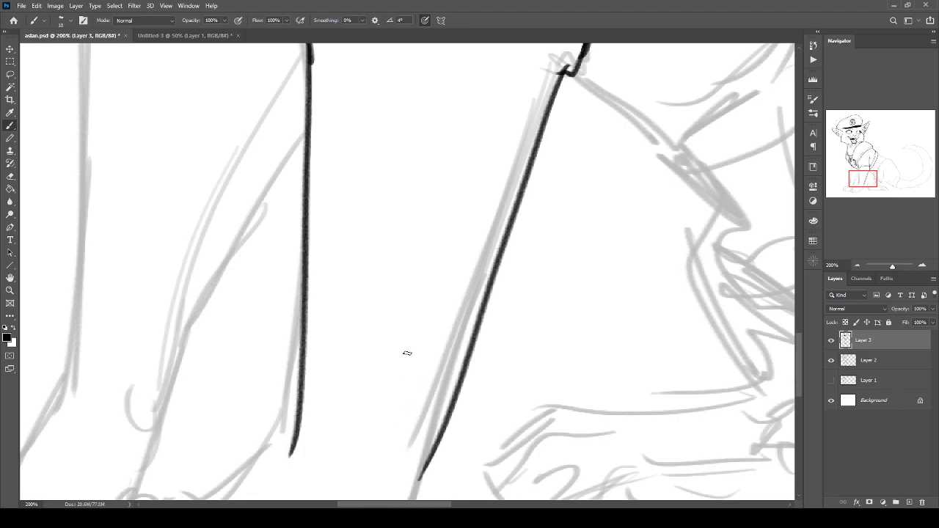
key(ctrl+z)
mouse_move(566, 69)
mouse_down()
mouse_move(535, 135)
mouse_move(432, 477)
mouse_up()
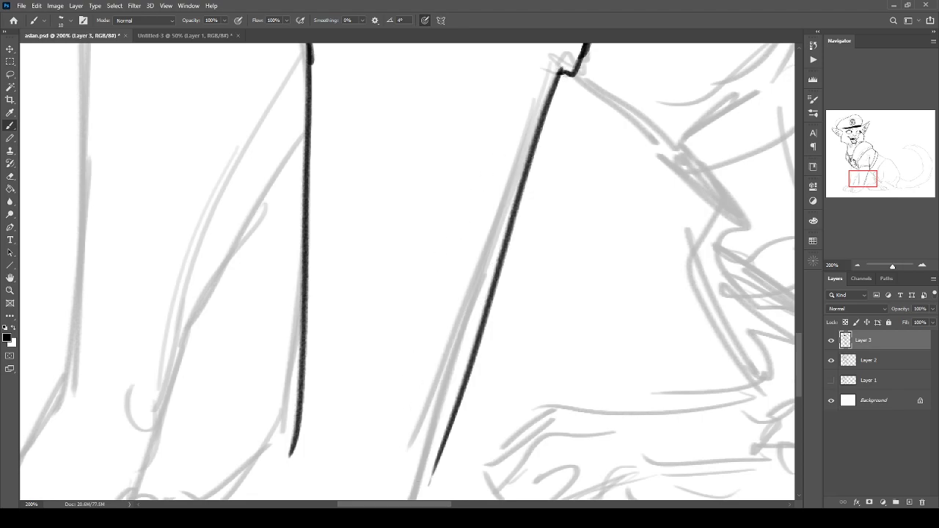
key(ctrl+z)
drag(557, 72, 351, 496)
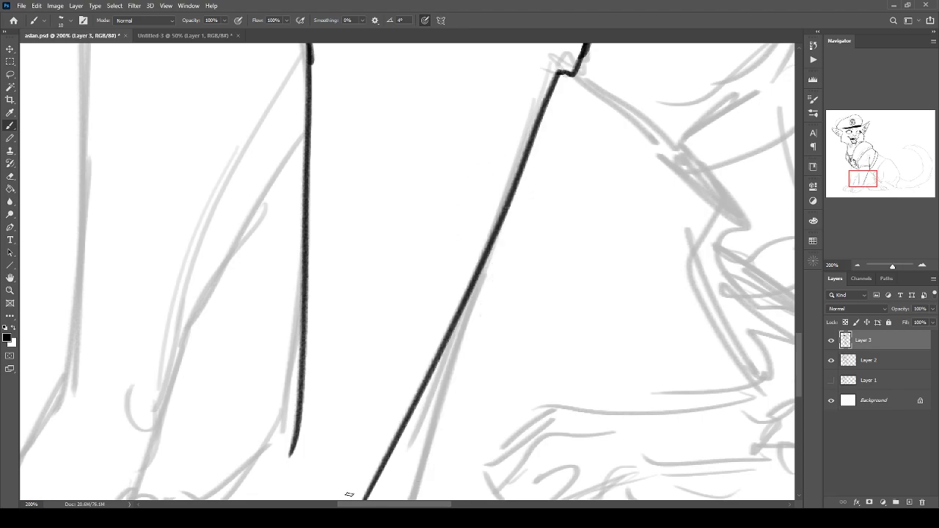
key(ctrl+z)
drag(556, 73, 403, 506)
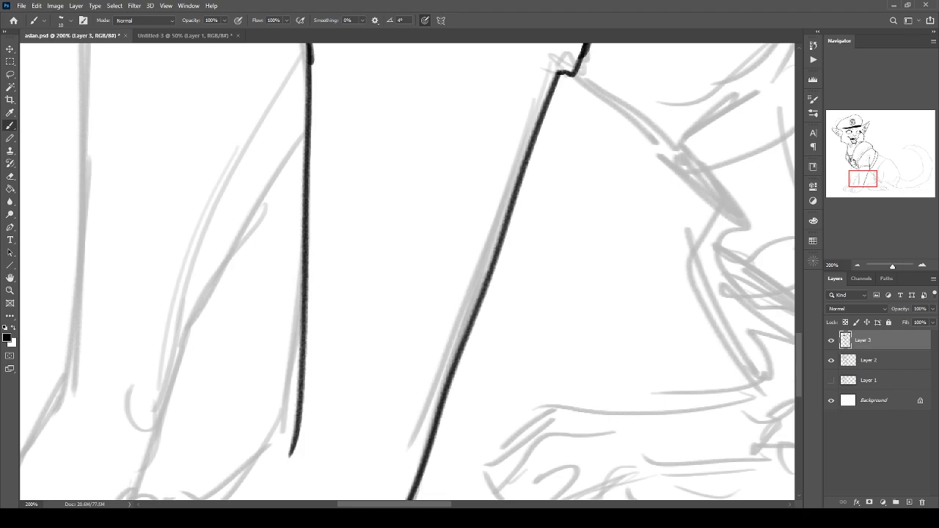
Ink the near foreleg's wrist curve, the paw's heel and outer toe contour, and a short knuckle line.
drag(420, 380, 494, 243)
drag(377, 239, 285, 367)
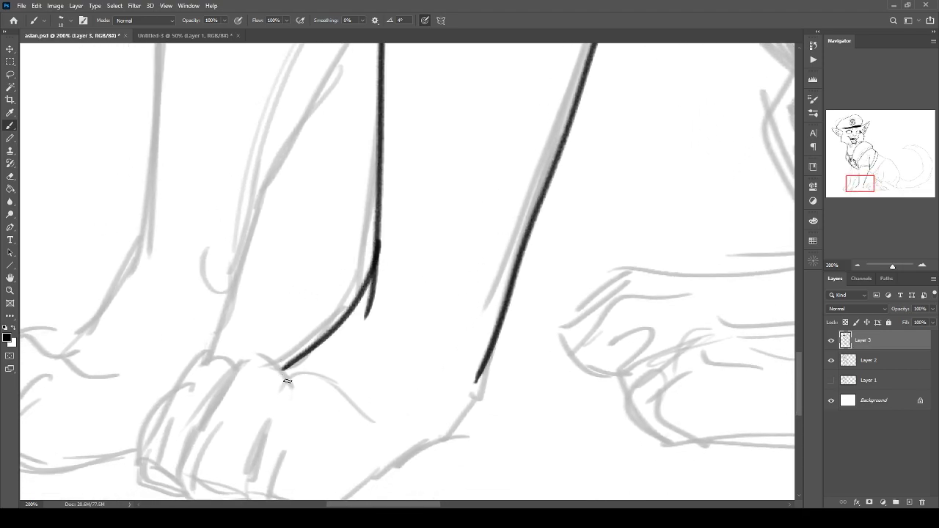
drag(385, 385, 390, 264)
mouse_move(459, 309)
mouse_down()
mouse_move(488, 246)
mouse_move(366, 397)
mouse_move(268, 405)
mouse_move(266, 351)
mouse_move(317, 265)
mouse_move(361, 302)
mouse_up()
key(ctrl+z)
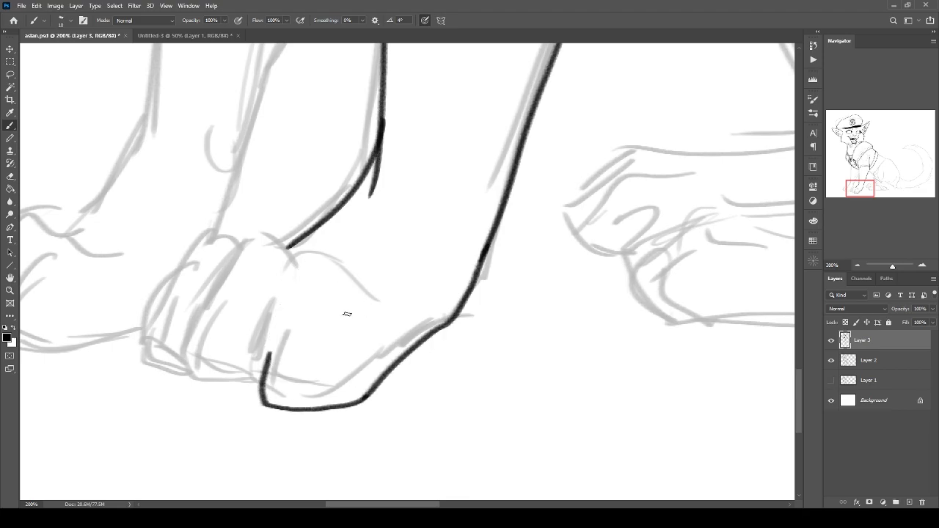
mouse_move(266, 364)
mouse_down()
mouse_move(310, 277)
mouse_move(377, 319)
mouse_up()
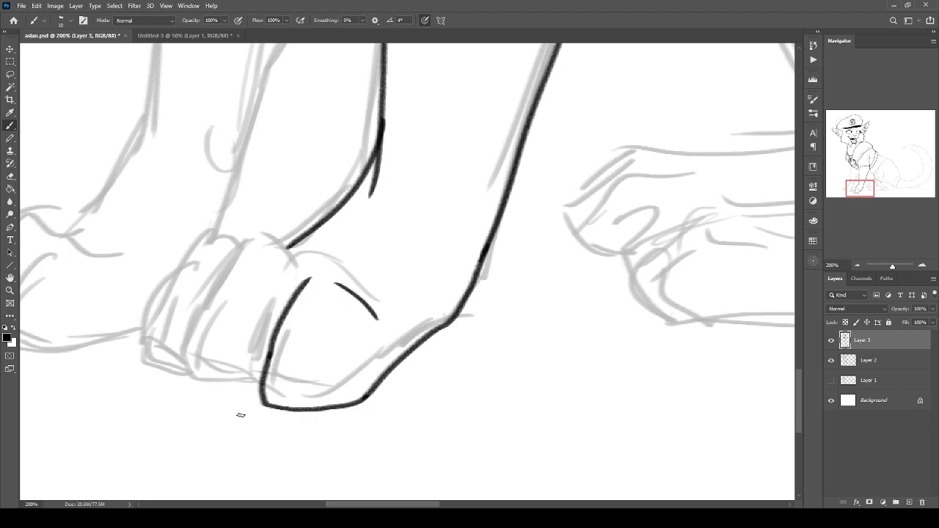
Ink the remaining overlapping toes on the near front paw, from the middle toe to the narrow far toe.
mouse_move(260, 399)
mouse_down()
mouse_move(201, 400)
mouse_move(184, 383)
mouse_up()
mouse_move(291, 256)
mouse_down()
mouse_move(257, 233)
mouse_move(193, 334)
mouse_move(185, 382)
mouse_move(189, 334)
mouse_up()
key(ctrl+z)
mouse_move(242, 244)
mouse_down()
mouse_move(234, 235)
mouse_move(168, 325)
mouse_move(158, 378)
mouse_move(176, 389)
mouse_up()
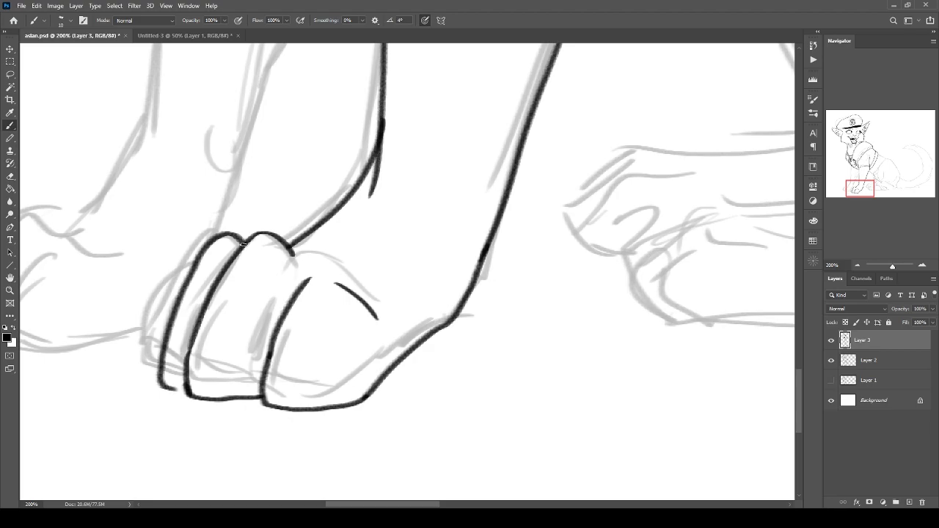
mouse_move(190, 271)
mouse_down()
mouse_move(151, 352)
mouse_move(163, 386)
mouse_up()
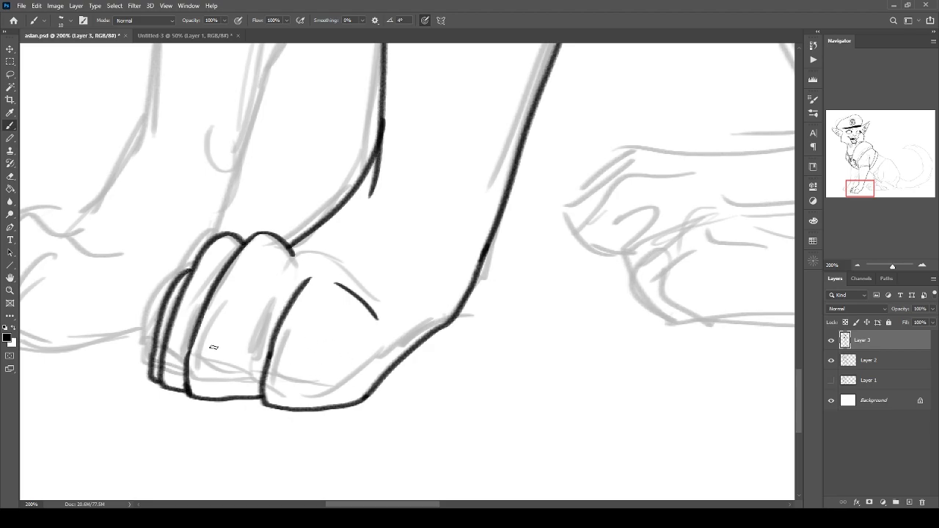
Add short inner detail lines to the toes and along the underside of the near front paw.
drag(215, 333, 202, 384)
drag(286, 354, 273, 400)
mouse_move(181, 331)
mouse_down()
mouse_move(168, 378)
mouse_move(258, 395)
mouse_up()
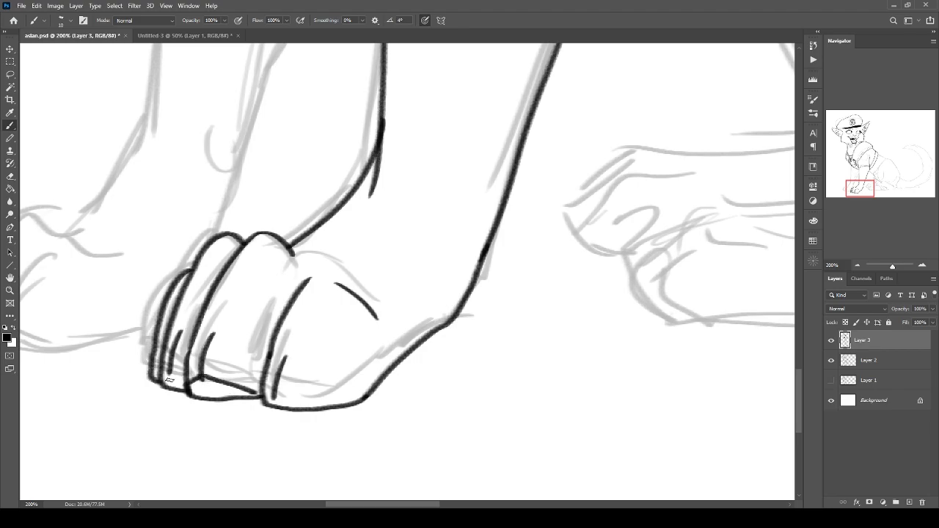
mouse_move(171, 372)
mouse_down()
mouse_move(159, 381)
mouse_move(189, 385)
mouse_up()
drag(270, 394, 306, 397)
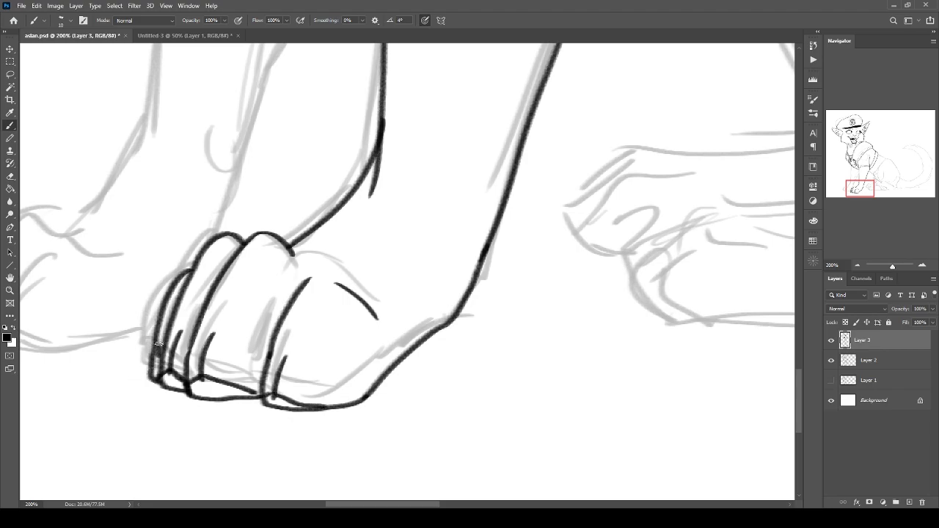
Ink a fuller jagged fur edge behind the near foreleg's elbow, outside the existing outline.
key(ctrl+0)
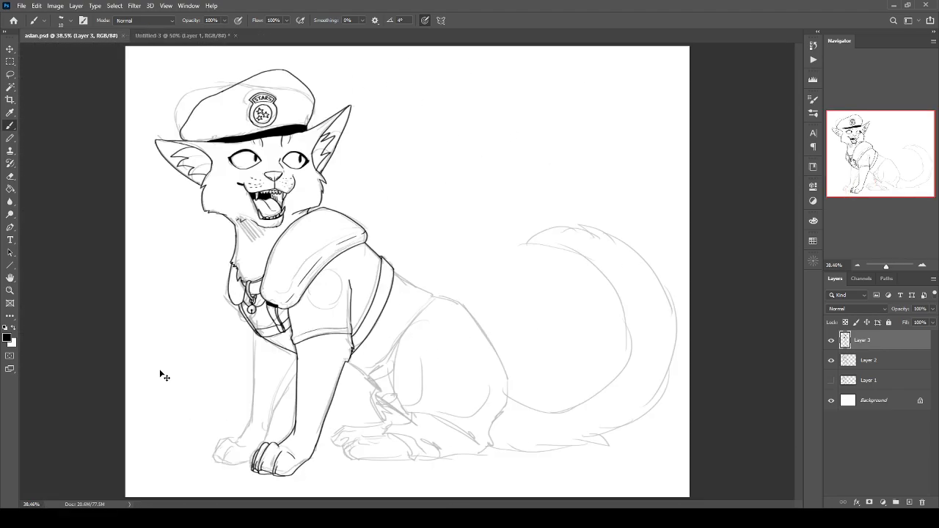
key(ctrl+plus)
key(ctrl+plus)
drag(278, 377, 449, 147)
key(ctrl+plus)
key(ctrl+plus)
drag(438, 184, 386, 346)
mouse_move(530, 200)
mouse_down()
mouse_move(511, 282)
mouse_move(467, 331)
mouse_up()
Lasso and delete the old inner elbow line on the near foreleg, clear the selection and save.
key(l)
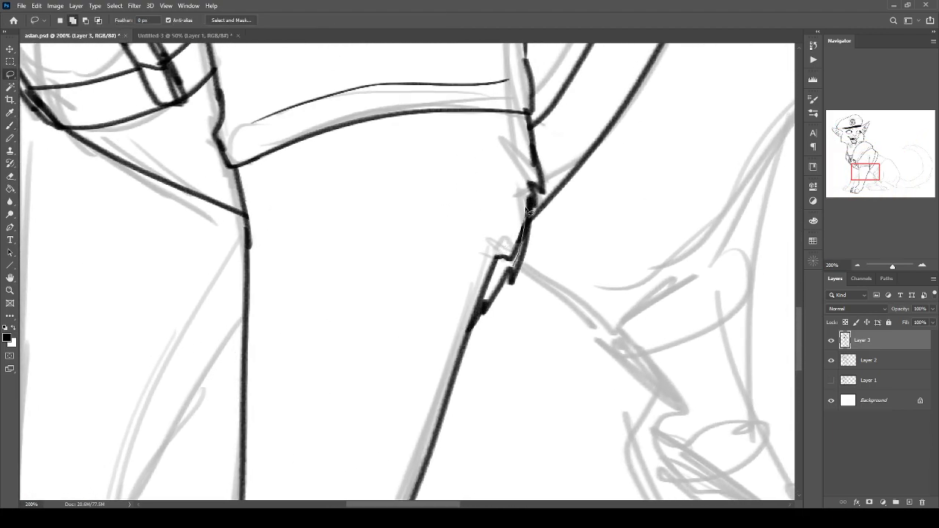
drag(527, 210, 492, 183)
key(Delete)
key(ctrl+d)
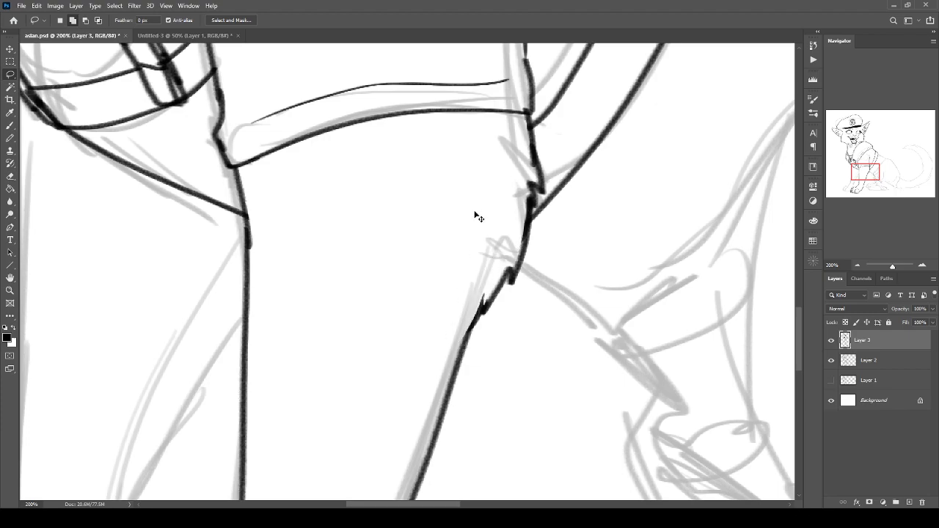
key(ctrl+s)
Lasso and delete the stray line end at the near foreleg's wrist, clear the selection and save.
key(ctrl+minus)
key(ctrl+minus)
scroll(301, 256, up, 3)
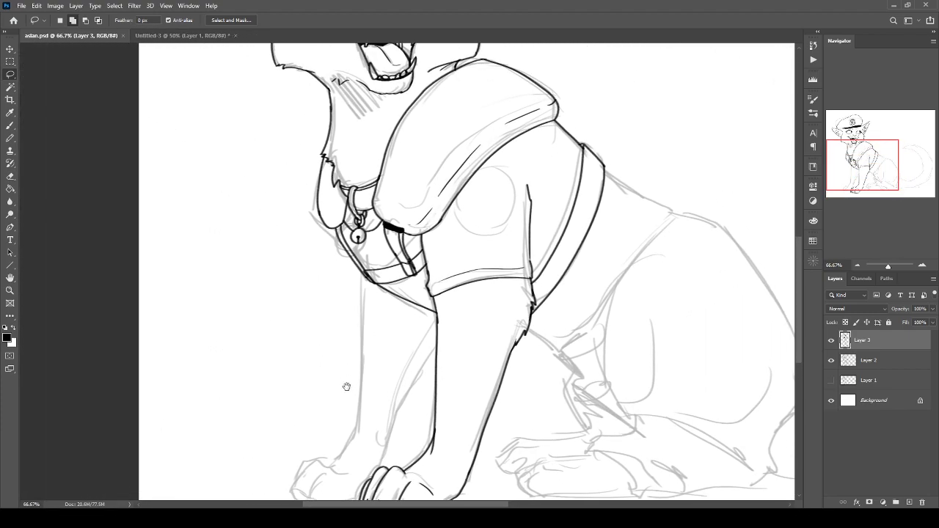
drag(354, 375, 173, 93)
drag(301, 373, 312, 218)
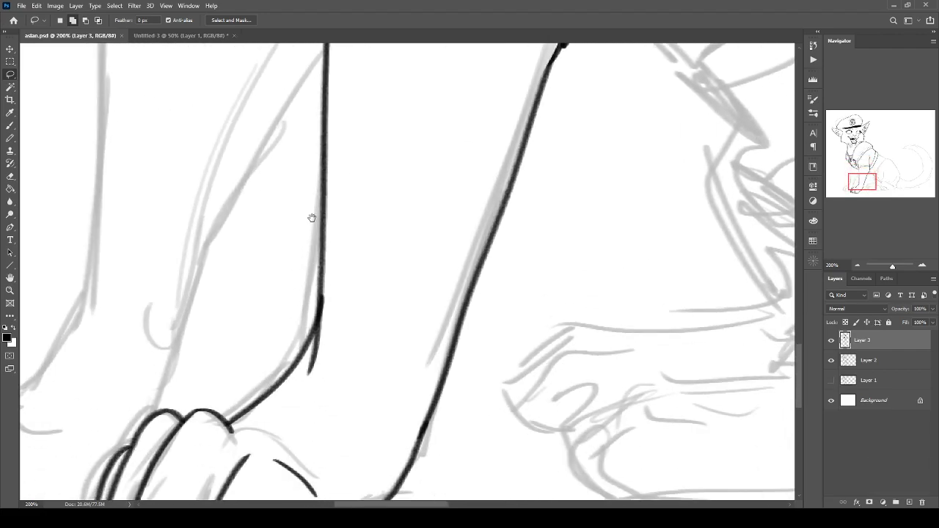
mouse_move(325, 292)
mouse_down()
mouse_move(317, 385)
mouse_move(295, 392)
mouse_up()
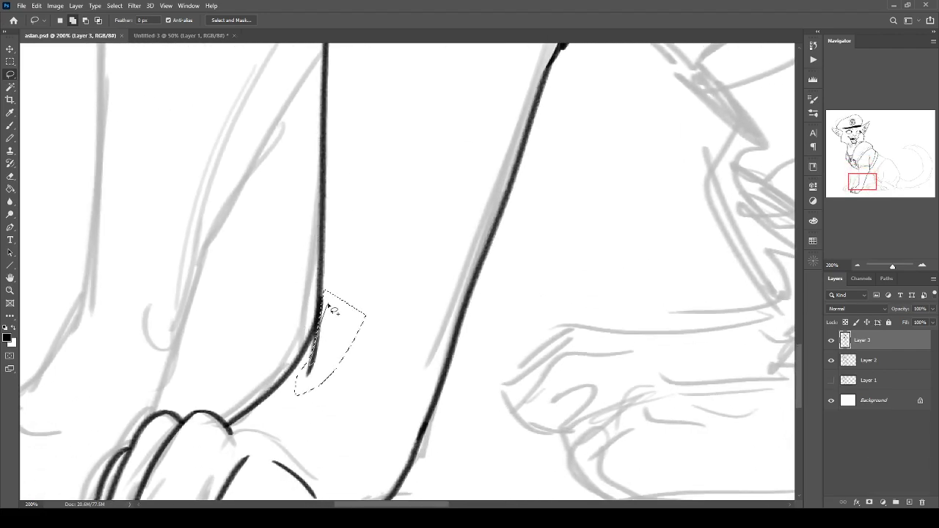
key(Delete)
key(ctrl+d)
key(ctrl+s)
Ink the far foreleg's inner edge from behind the near leg down around the rounded wrist pad to the paw.
key(b)
drag(238, 223, 427, 455)
drag(447, 296, 436, 168)
drag(505, 124, 374, 473)
key(ctrl+z)
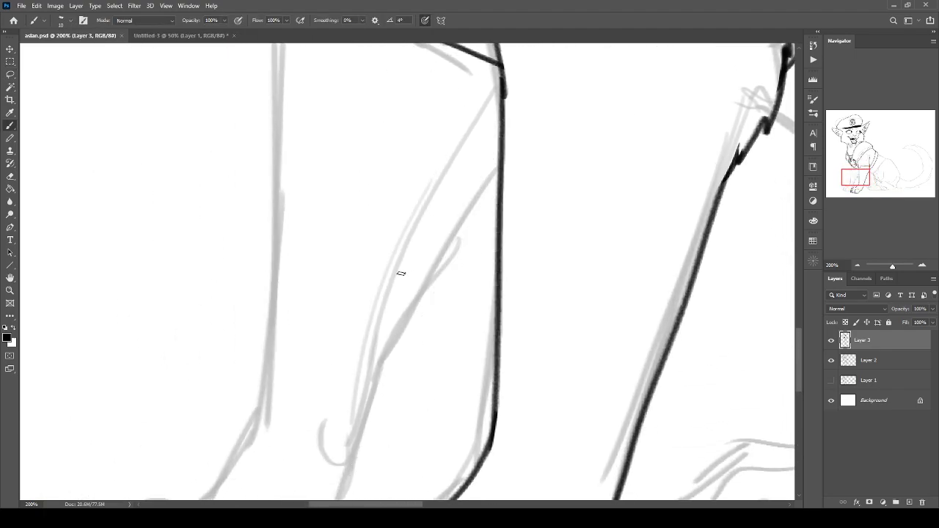
mouse_move(502, 136)
mouse_down()
mouse_move(345, 463)
mouse_move(324, 485)
mouse_move(303, 457)
mouse_move(370, 203)
mouse_up()
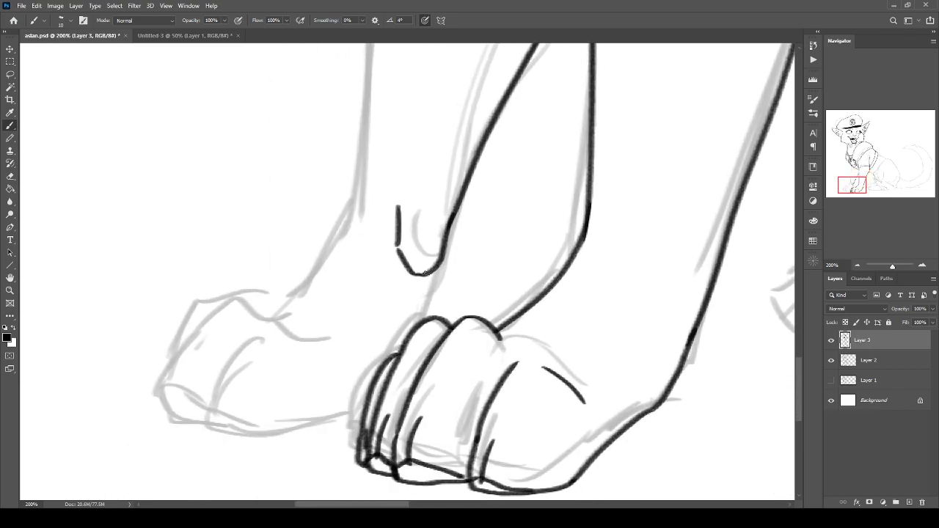
drag(424, 272, 402, 346)
Ink the far front paw's nearest toe, from its curved top down to the sole line meeting the near paw.
mouse_move(334, 323)
mouse_down()
mouse_move(267, 334)
mouse_move(244, 416)
mouse_move(267, 433)
mouse_move(365, 428)
mouse_up()
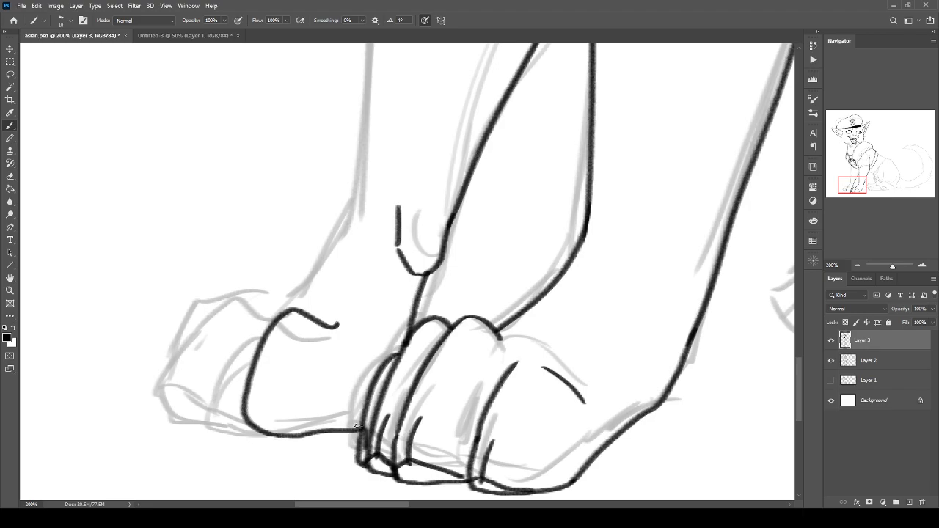
key(ctrl+z)
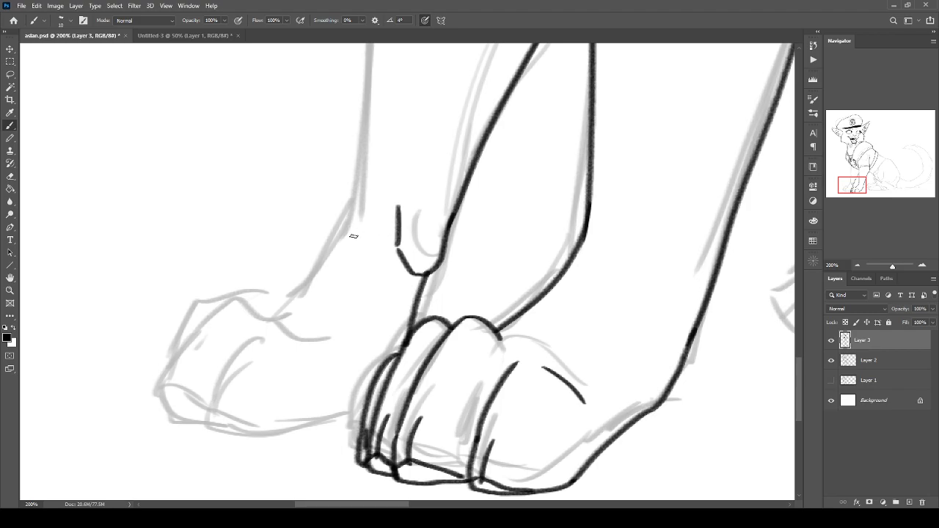
mouse_move(332, 339)
mouse_down()
mouse_move(328, 328)
mouse_move(269, 340)
mouse_move(245, 424)
mouse_move(275, 434)
mouse_move(369, 419)
mouse_move(269, 437)
mouse_up()
key(ctrl+z)
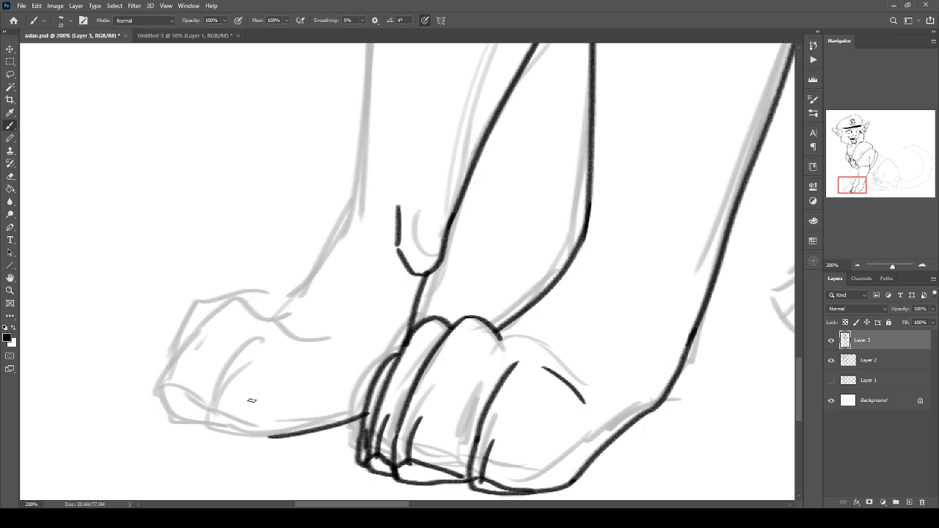
mouse_move(323, 331)
mouse_down()
mouse_move(262, 311)
mouse_move(277, 307)
mouse_move(235, 368)
mouse_move(230, 425)
mouse_move(246, 440)
mouse_up()
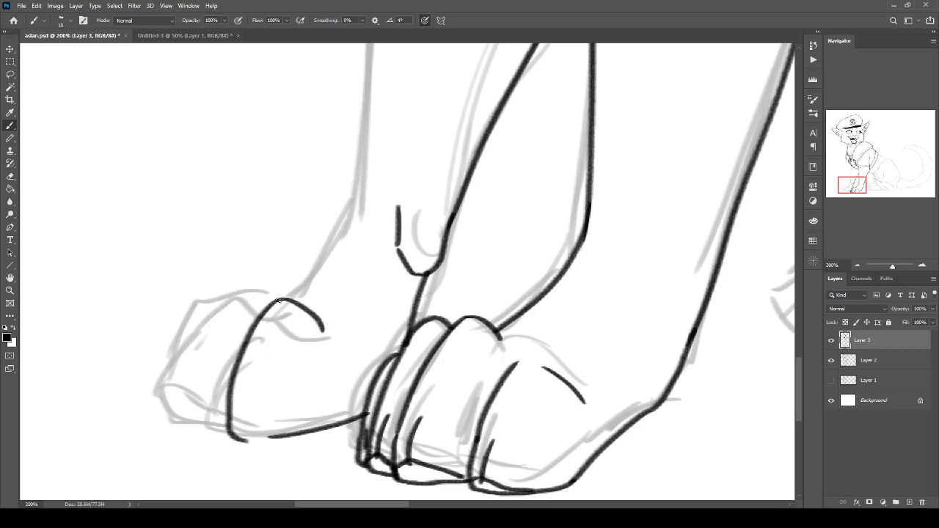
key(ctrl+z)
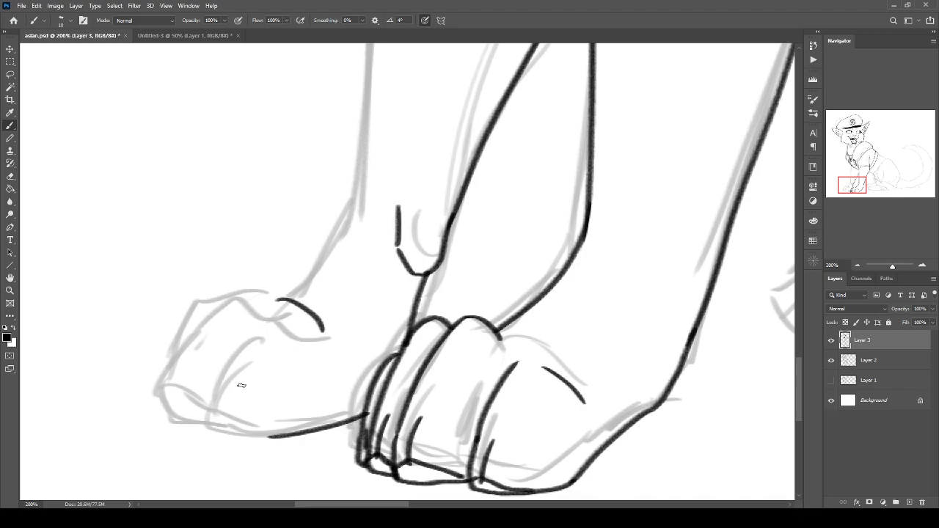
mouse_move(269, 434)
mouse_down()
mouse_move(254, 408)
mouse_move(270, 328)
mouse_up()
key(ctrl+z)
key(ctrl+z)
mouse_move(328, 318)
mouse_down()
mouse_move(258, 315)
mouse_move(284, 306)
mouse_move(238, 414)
mouse_move(241, 428)
mouse_move(235, 412)
mouse_move(251, 437)
mouse_move(285, 436)
mouse_up()
key(ctrl+z)
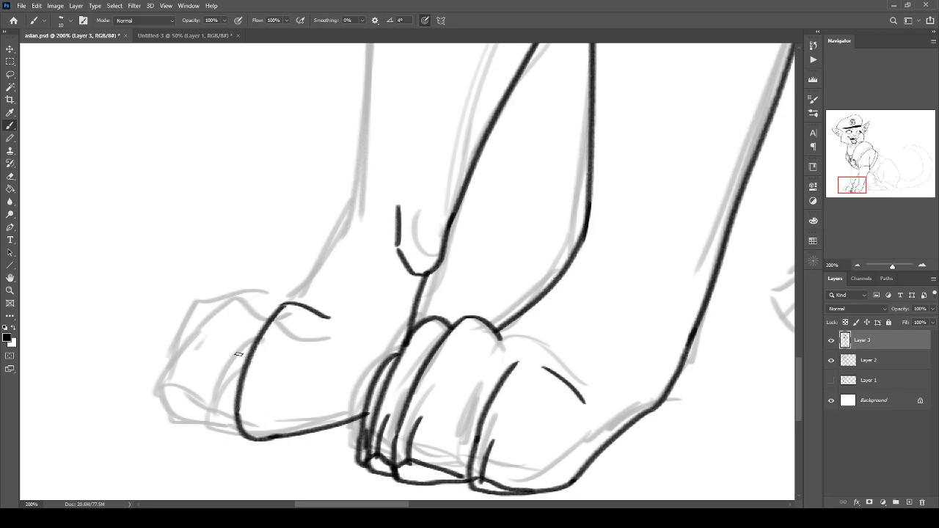
Ink the two remaining toes of the far front paw with their rounded tops and bottom edges.
mouse_move(277, 307)
mouse_down()
mouse_move(213, 295)
mouse_move(177, 412)
mouse_up()
mouse_move(239, 428)
mouse_down()
mouse_move(171, 427)
mouse_move(163, 403)
mouse_up()
key(ctrl+z)
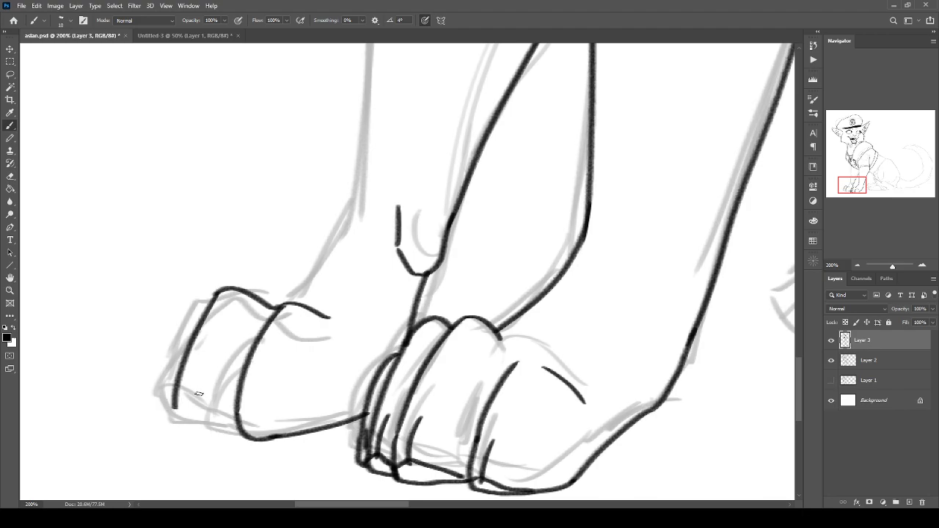
mouse_move(236, 429)
mouse_down()
mouse_move(186, 433)
mouse_move(174, 424)
mouse_move(175, 397)
mouse_up()
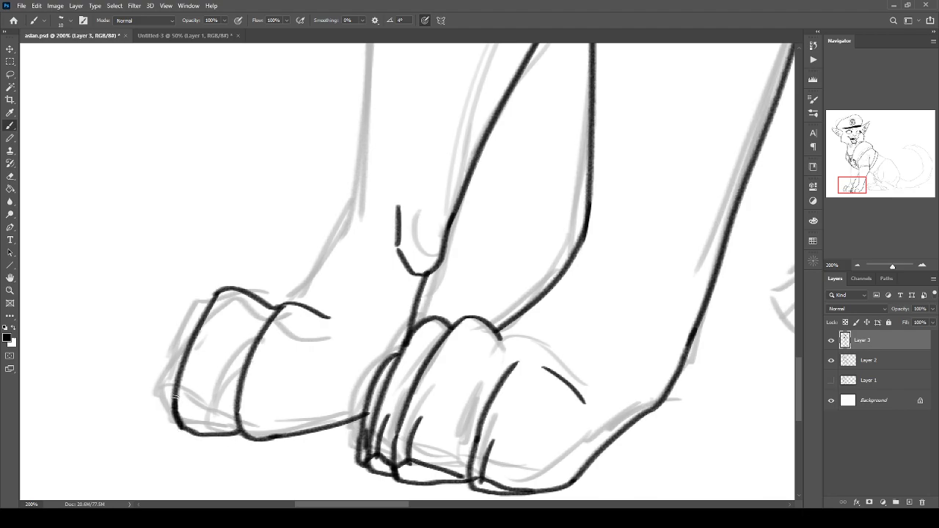
mouse_move(213, 297)
mouse_down()
mouse_move(159, 378)
mouse_move(154, 396)
mouse_move(181, 429)
mouse_up()
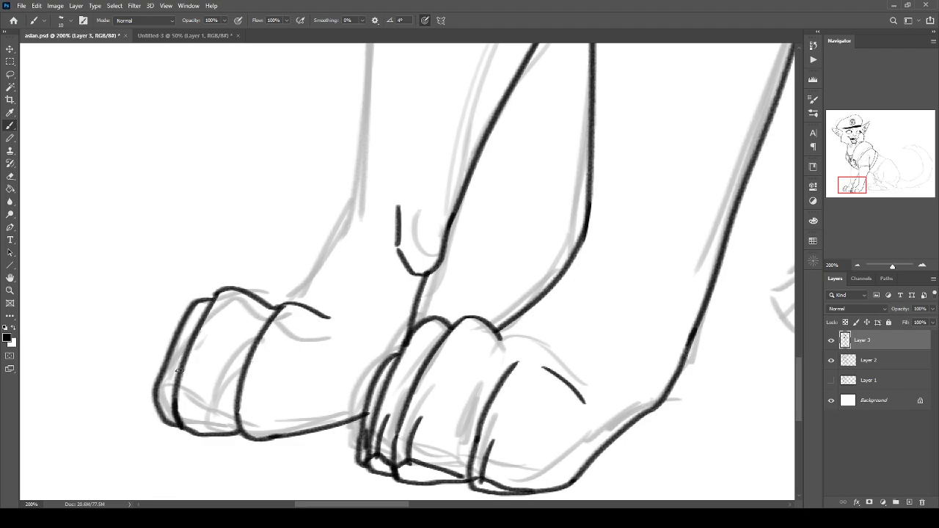
Add short inner detail lines to the toes and along the underside of the far front paw.
drag(202, 365, 183, 409)
mouse_move(260, 377)
mouse_down()
mouse_move(249, 416)
mouse_move(307, 432)
mouse_up()
drag(181, 412, 239, 429)
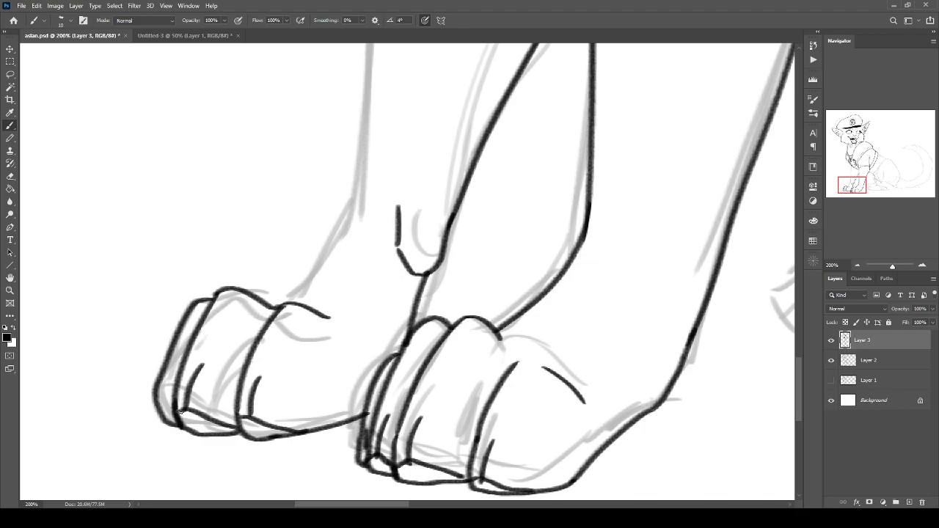
mouse_move(171, 373)
mouse_down()
mouse_move(157, 410)
mouse_move(166, 419)
mouse_up()
Ink the far foreleg's outer wrist line down to the top of the paw and save the file.
drag(350, 196, 279, 304)
key(ctrl+minus)
key(ctrl+minus)
key(ctrl+minus)
key(ctrl+minus)
key(ctrl+s)
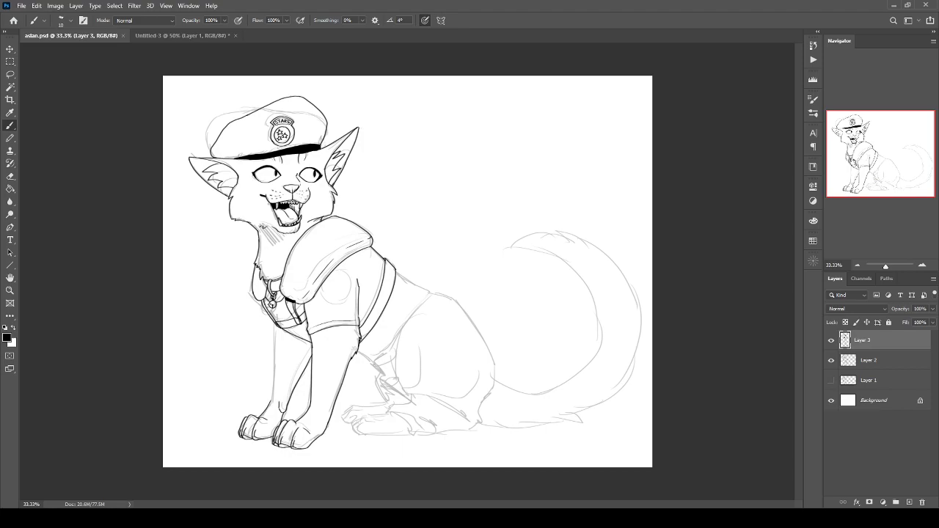
Ink the far foreleg's long outer edge from the vest's lower strap down to the wrist.
key(ctrl+plus)
key(ctrl+plus)
drag(228, 313, 412, 186)
drag(325, 242, 318, 403)
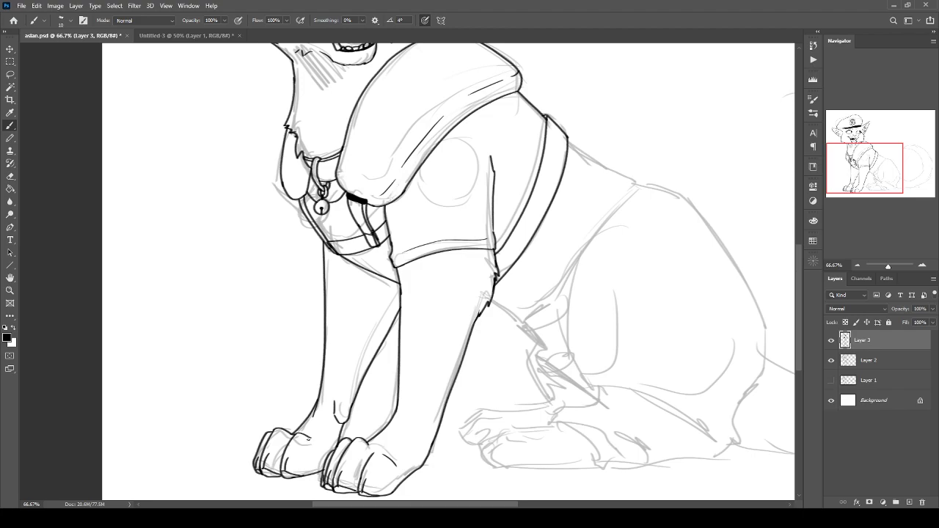
Ink a narrow sleeve cuff around the top of the far foreleg, clear the leg line inside it and save.
key(ctrl+plus)
key(ctrl+plus)
drag(179, 418, 190, 354)
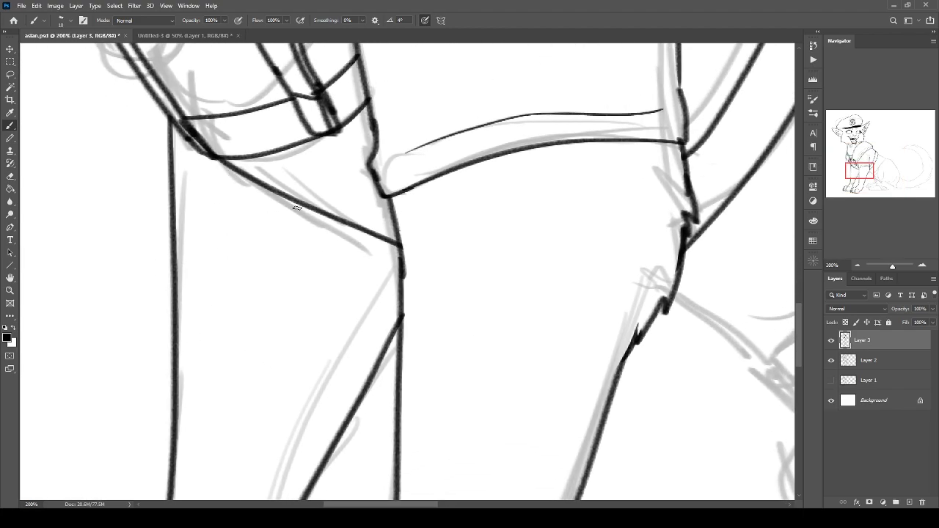
mouse_move(241, 173)
mouse_down()
mouse_move(169, 168)
mouse_move(160, 164)
mouse_move(167, 114)
mouse_up()
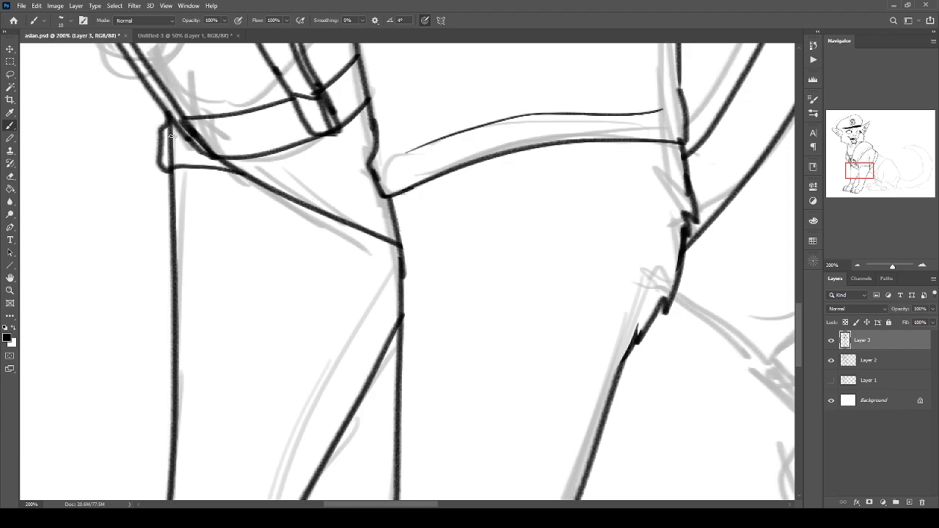
key(l)
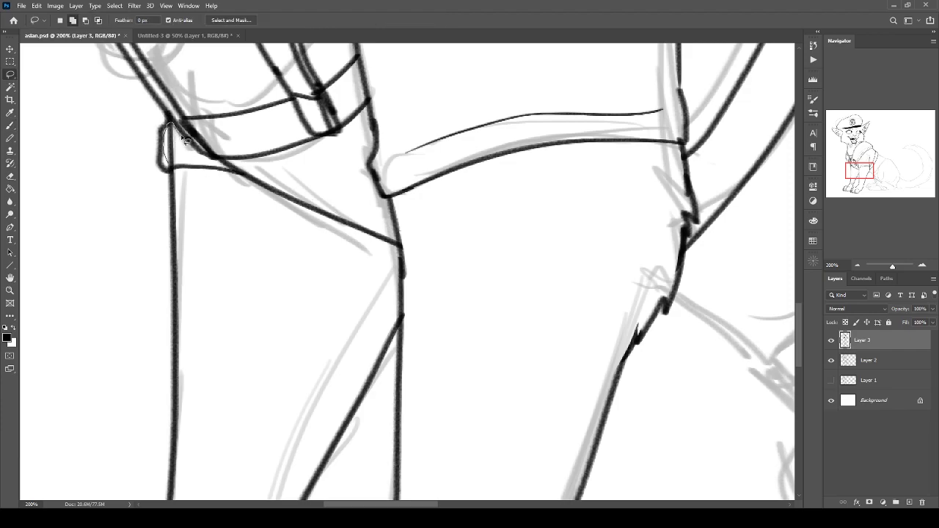
key(ctrl+s)
Lasso and delete the stray line end at the far foreleg's outer wrist, then clear the selection.
key(ctrl+minus)
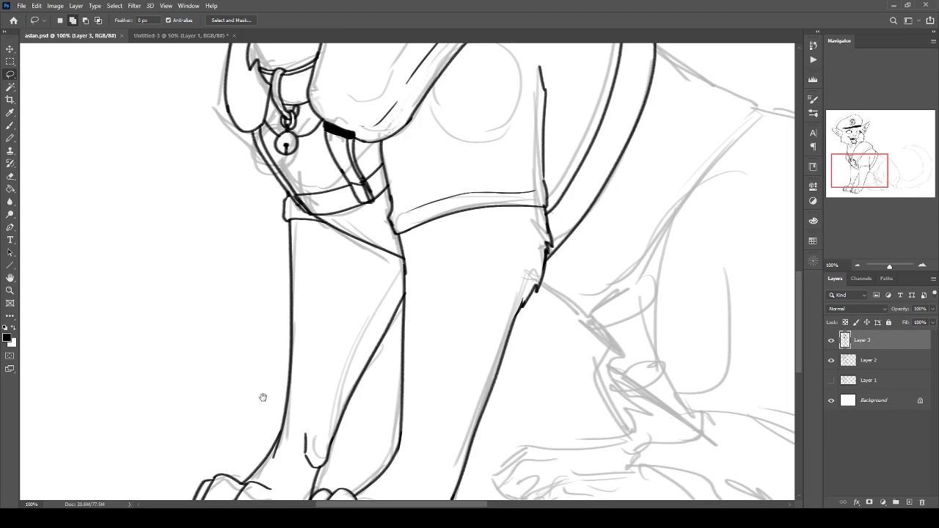
drag(269, 399, 334, 277)
key(ctrl+plus)
key(ctrl+plus)
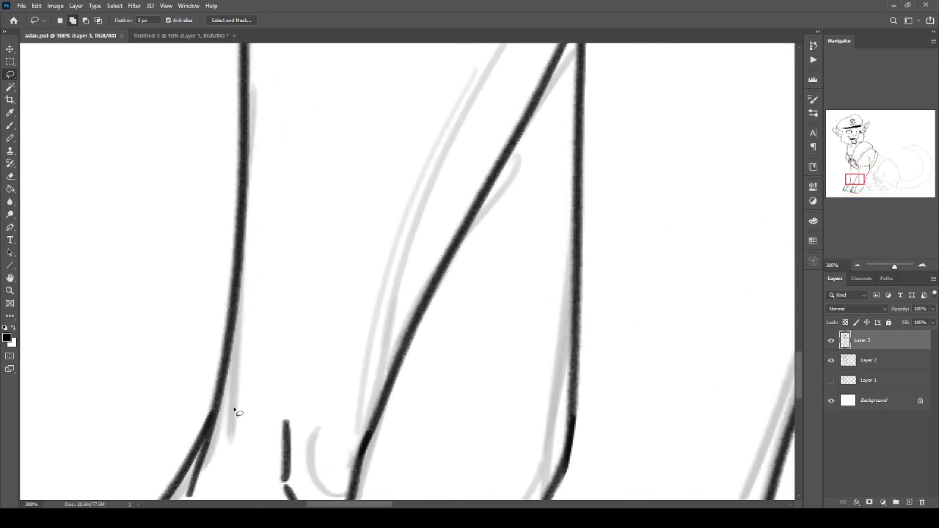
drag(237, 409, 279, 314)
mouse_move(213, 459)
mouse_down()
mouse_move(264, 311)
mouse_move(209, 448)
mouse_up()
key(Delete)
key(ctrl+d)
Add a short inner contour line to the far foreleg's wrist pad and save the file.
key(b)
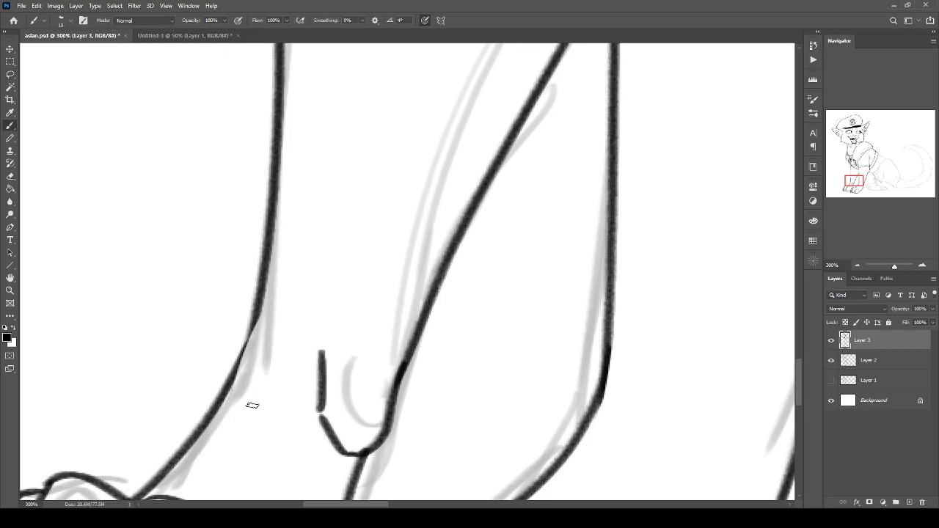
drag(340, 405, 366, 450)
key(ctrl+minus)
key(ctrl+minus)
key(ctrl+minus)
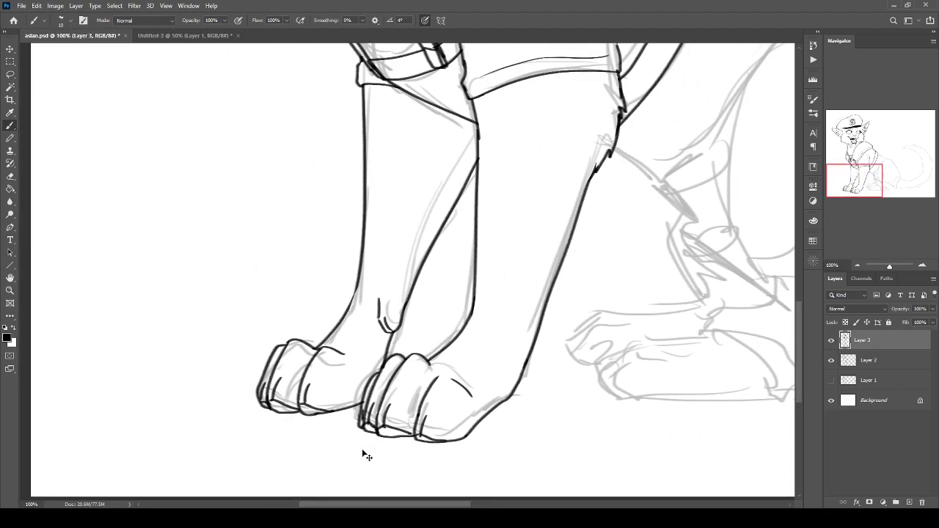
key(ctrl+s)
Ink the vest's upper back edge from the strap to the pointed rear corner.
drag(337, 250, 140, 371)
key(ctrl+plus)
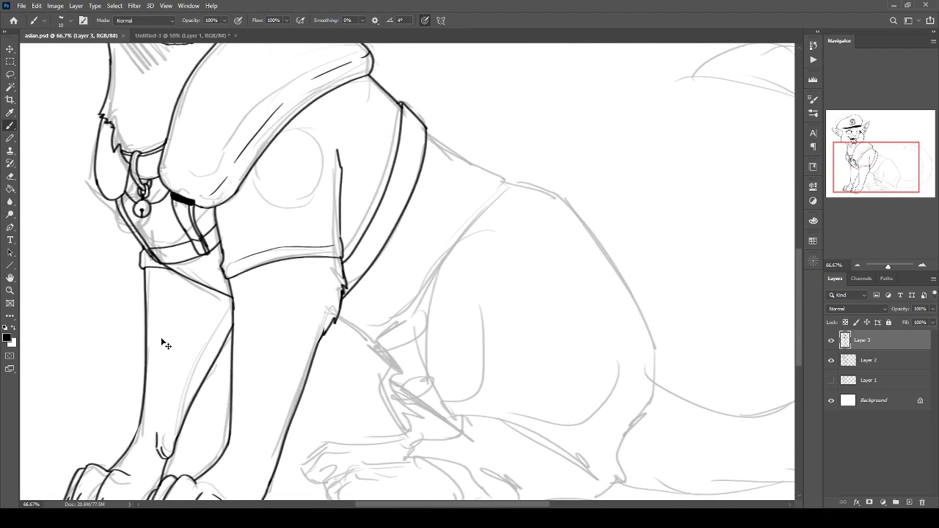
drag(331, 192, 245, 319)
key(ctrl+plus)
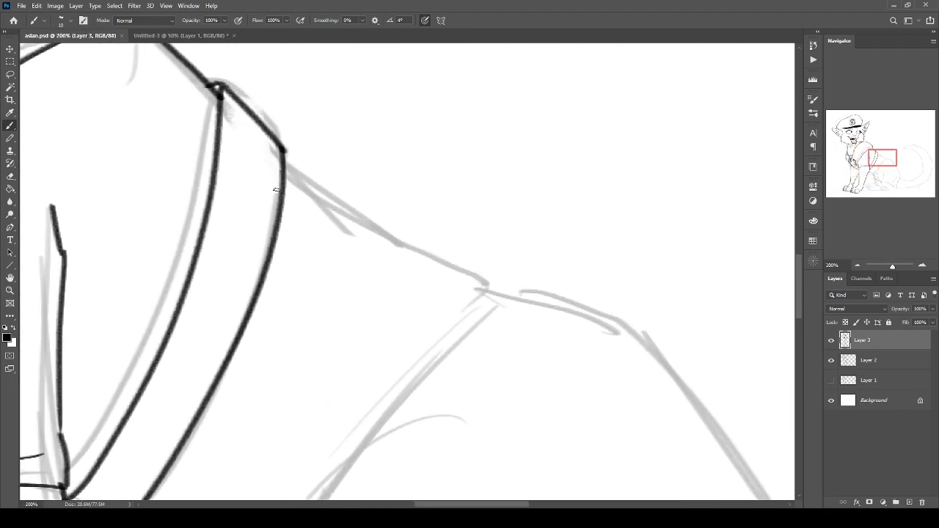
mouse_move(283, 157)
mouse_down()
mouse_move(339, 198)
mouse_move(466, 250)
mouse_move(500, 287)
mouse_up()
scroll(433, 237, down, 3)
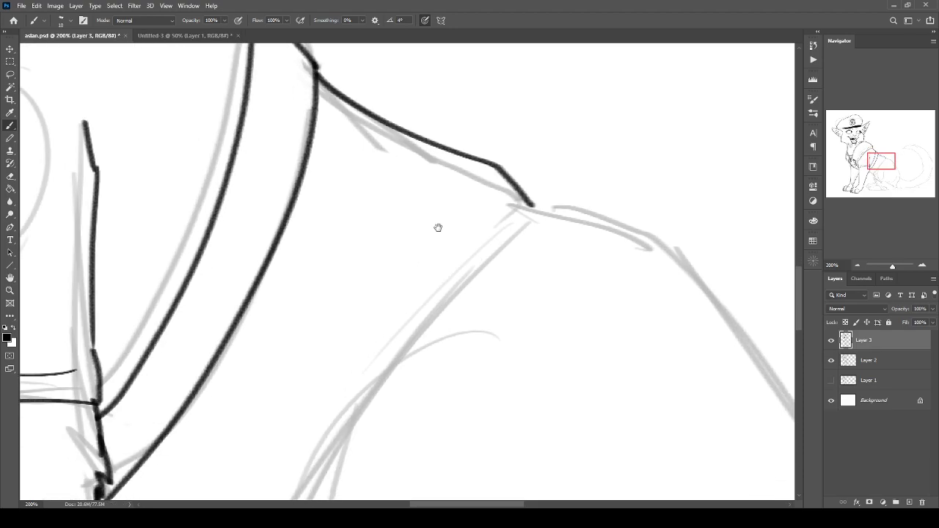
Ink the vest's rear hem from the back corner around under the belly to the elbow, with short inner fold lines, and save.
drag(499, 136, 424, 257)
mouse_move(531, 168)
mouse_down()
mouse_move(551, 173)
mouse_move(485, 232)
mouse_move(383, 358)
mouse_up()
drag(319, 412, 438, 184)
mouse_move(499, 129)
mouse_down()
mouse_move(420, 255)
mouse_move(293, 388)
mouse_move(270, 363)
mouse_up()
mouse_move(282, 364)
mouse_down()
mouse_move(358, 313)
mouse_move(199, 315)
mouse_up()
key(ctrl+minus)
key(ctrl+minus)
key(ctrl+minus)
key(ctrl+s)
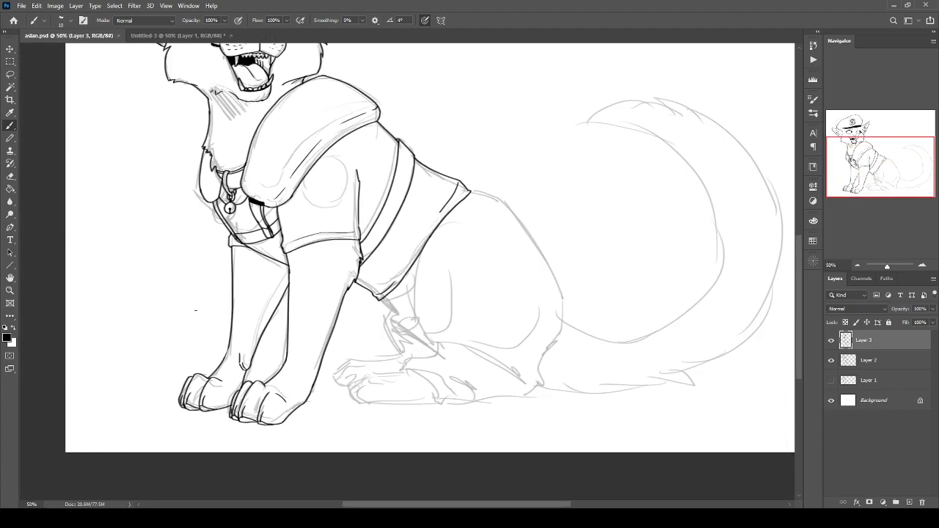
Darken the line junction where the top of the vest's back strap meets the shoulder outline.
drag(276, 235, 332, 415)
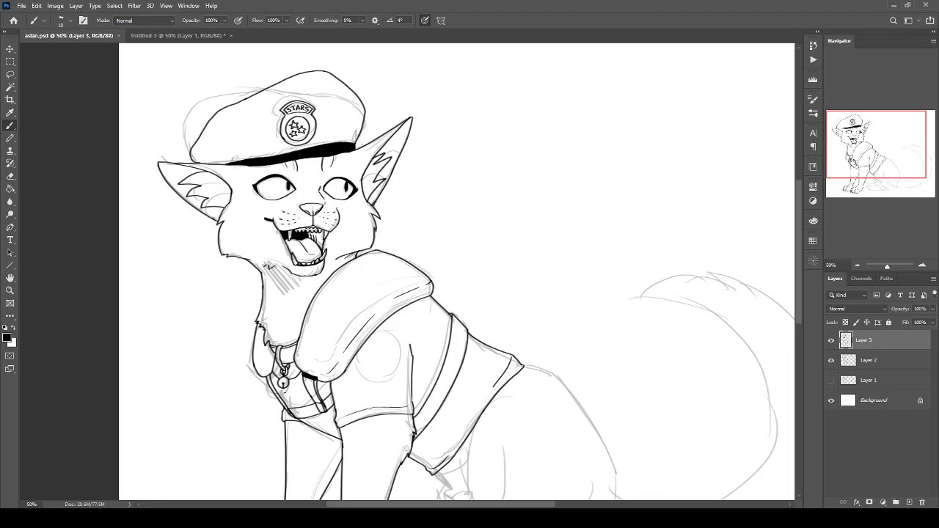
drag(74, 385, 52, 395)
key(ctrl+plus)
mouse_move(310, 267)
mouse_down()
mouse_move(330, 358)
mouse_move(251, 232)
mouse_up()
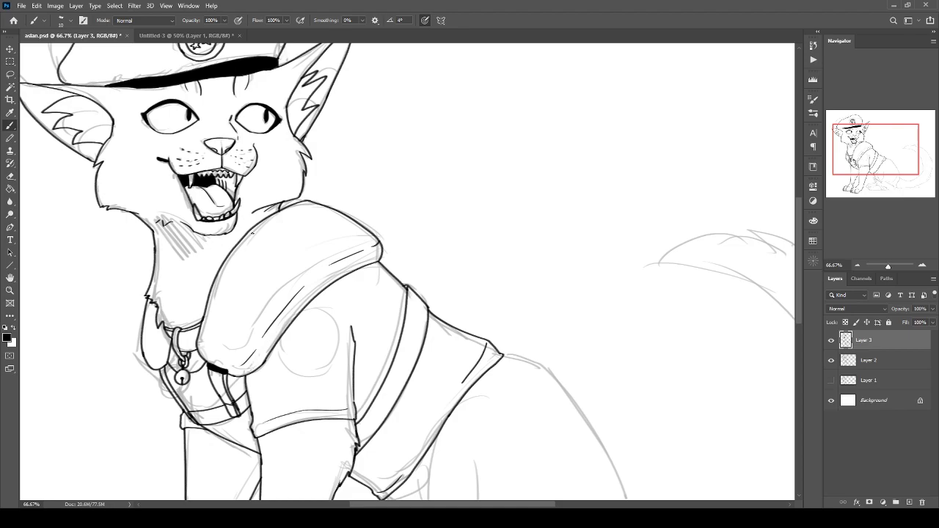
key(ctrl+plus)
key(ctrl+plus)
drag(290, 371, 396, 415)
mouse_move(221, 95)
mouse_down()
mouse_move(604, 469)
mouse_move(43, 143)
mouse_move(64, 193)
mouse_up()
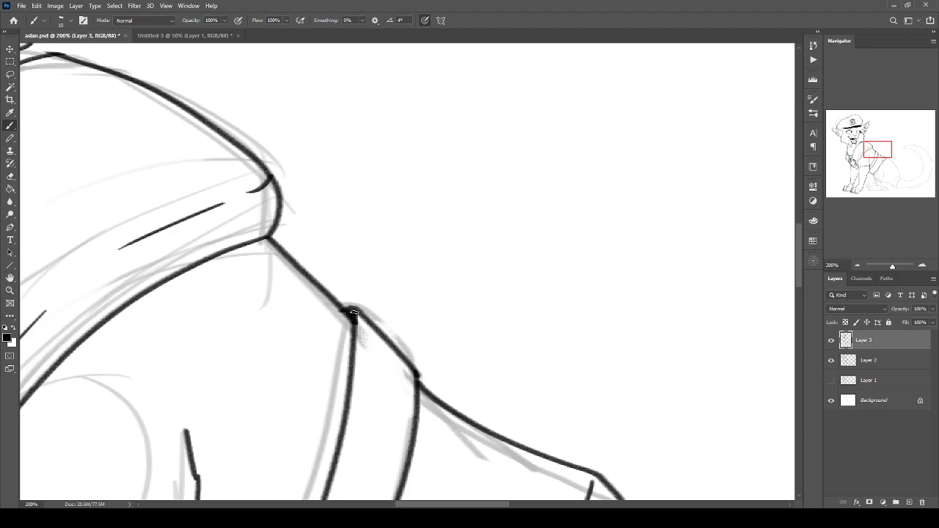
drag(353, 316, 352, 332)
Ink the cat's back outline in one smooth curve from the vest's rear corner down to the rump.
mouse_move(181, 253)
mouse_down()
mouse_move(501, 472)
mouse_move(514, 490)
mouse_up()
mouse_move(165, 218)
mouse_down()
mouse_move(311, 321)
mouse_move(412, 412)
mouse_up()
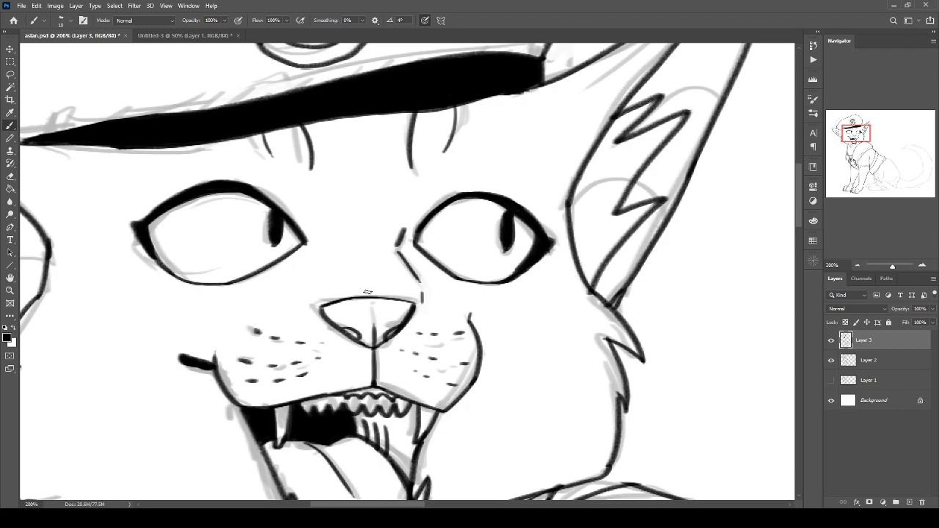
key(ctrl+minus)
drag(309, 357, 266, 95)
drag(357, 448, 285, 183)
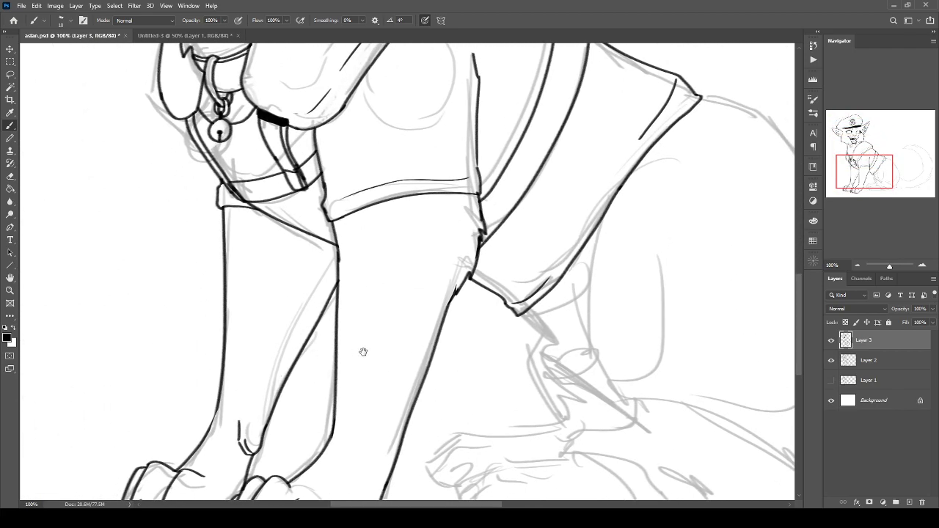
drag(358, 352, 167, 237)
drag(343, 239, 241, 357)
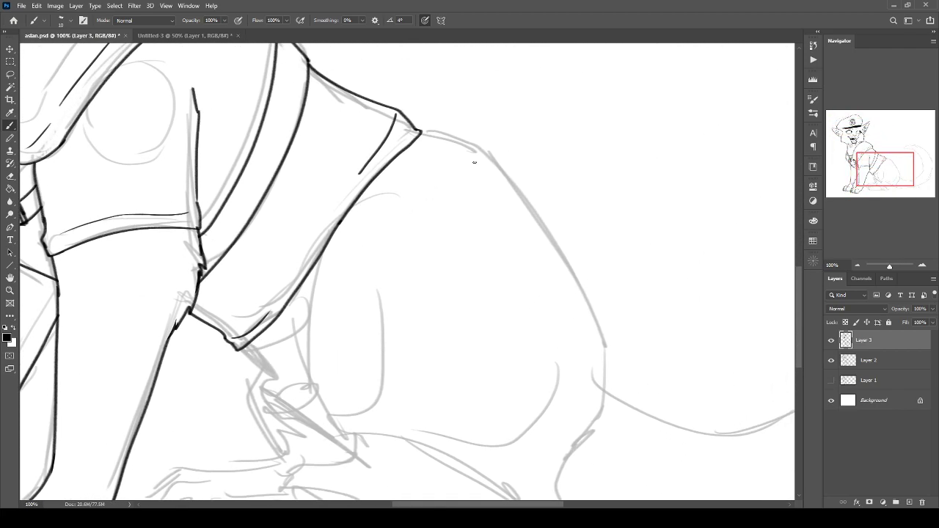
mouse_move(419, 132)
mouse_down()
mouse_move(446, 135)
mouse_move(524, 181)
mouse_up()
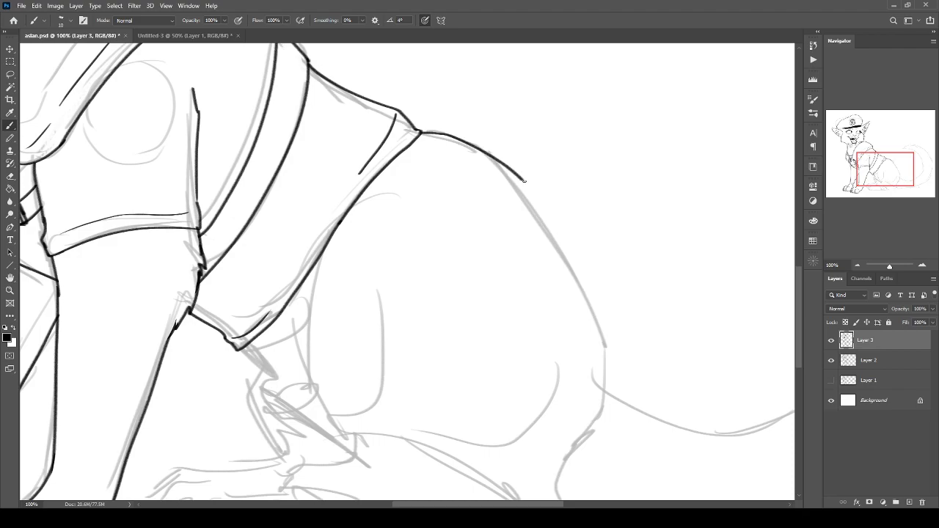
key(ctrl+z)
mouse_move(420, 132)
mouse_down()
mouse_move(518, 197)
mouse_move(580, 298)
mouse_move(597, 358)
mouse_up()
key(ctrl+z)
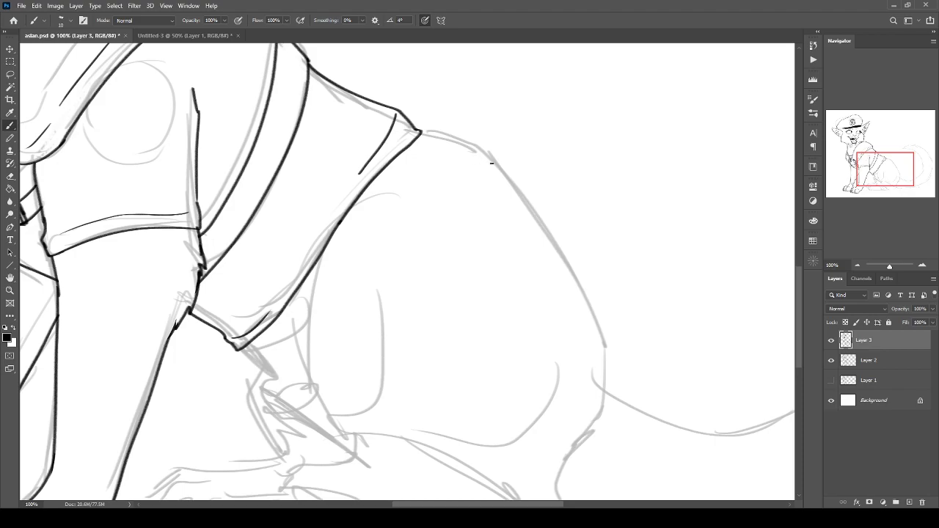
mouse_move(420, 132)
mouse_down()
mouse_move(470, 141)
mouse_move(571, 277)
mouse_move(606, 367)
mouse_move(596, 403)
mouse_up()
Ink a crease line curving from the inside of the rump forward across the thigh.
scroll(494, 276, down, 5)
scroll(494, 277, right, 2)
drag(534, 204, 427, 254)
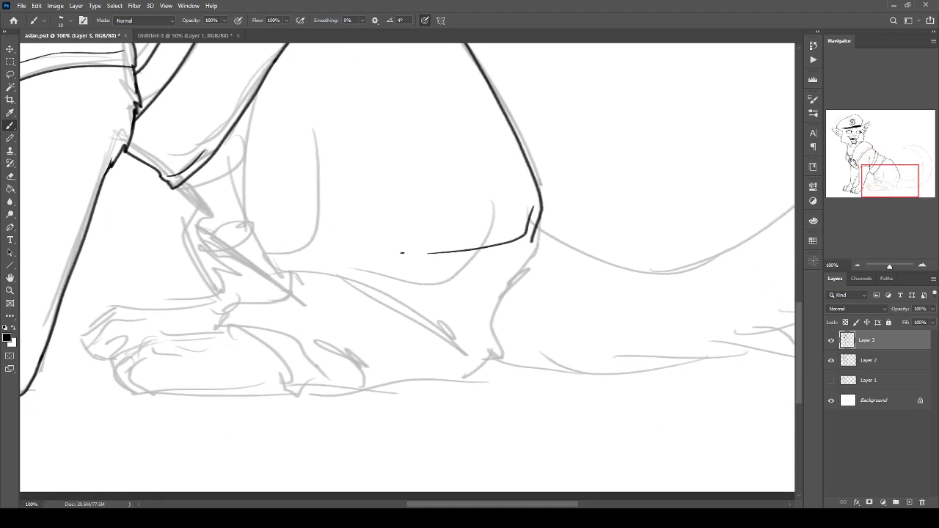
Ink the rump's outline down to the ground behind the hind leg and add the curved fold lines on the lower thigh.
mouse_move(532, 231)
mouse_down()
mouse_move(532, 267)
mouse_move(500, 308)
mouse_move(485, 359)
mouse_up()
key(ctrl+z)
drag(539, 216, 497, 358)
drag(516, 279, 375, 279)
mouse_move(400, 297)
mouse_down()
mouse_move(475, 354)
mouse_move(469, 387)
mouse_up()
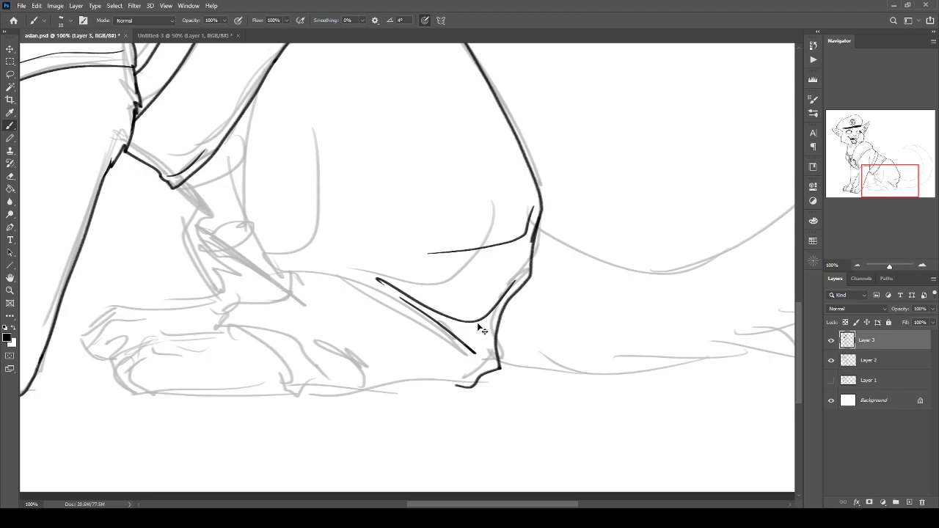
Save the drawing with the newly inked rump and lower thigh folds.
key(ctrl+minus)
key(ctrl+minus)
key(ctrl+s)
drag(354, 272, 405, 337)
mouse_move(450, 214)
mouse_down()
mouse_move(440, 325)
mouse_move(436, 315)
mouse_up()
key(ctrl+z)
key(ctrl+z)
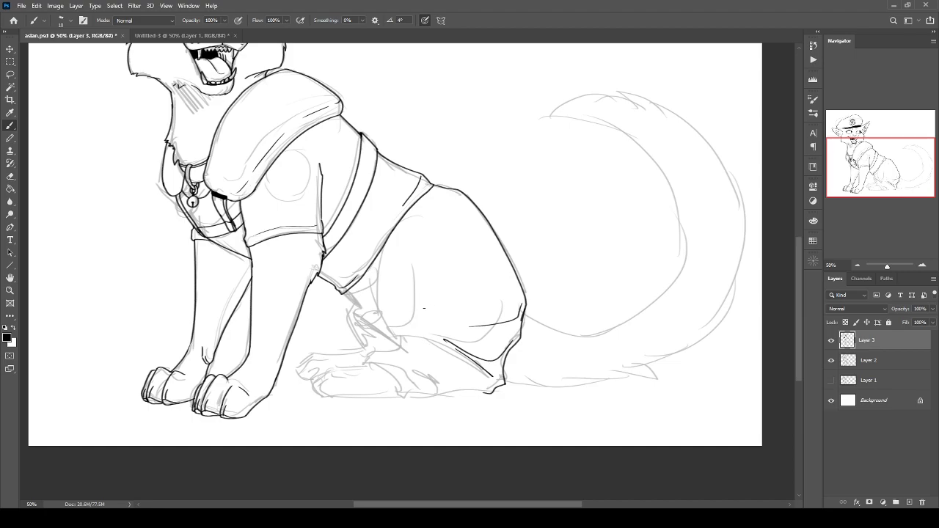
Ink the thigh's front outline from below the vest to the knee folds, plus a long curved crease and small fold marks inside the thigh.
drag(420, 215, 382, 256)
drag(437, 215, 436, 309)
drag(449, 288, 451, 303)
drag(370, 270, 389, 337)
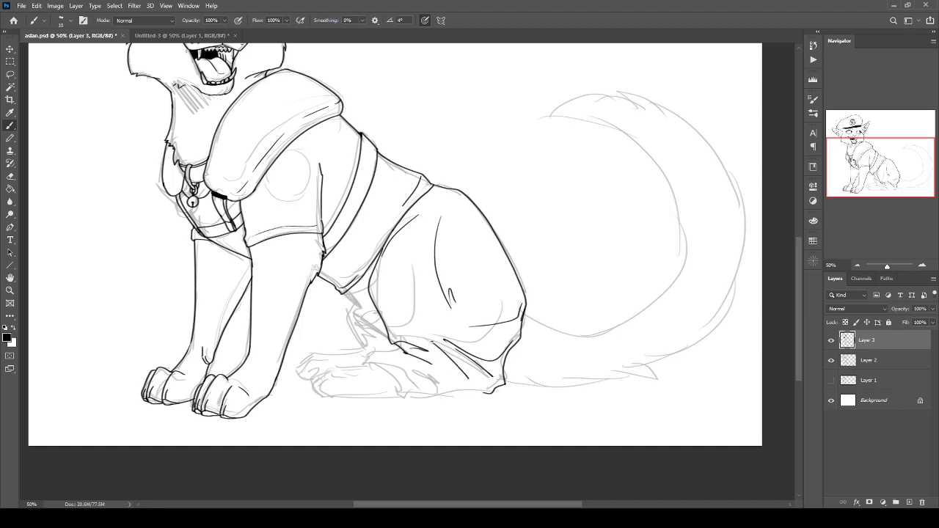
key(ctrl+minus)
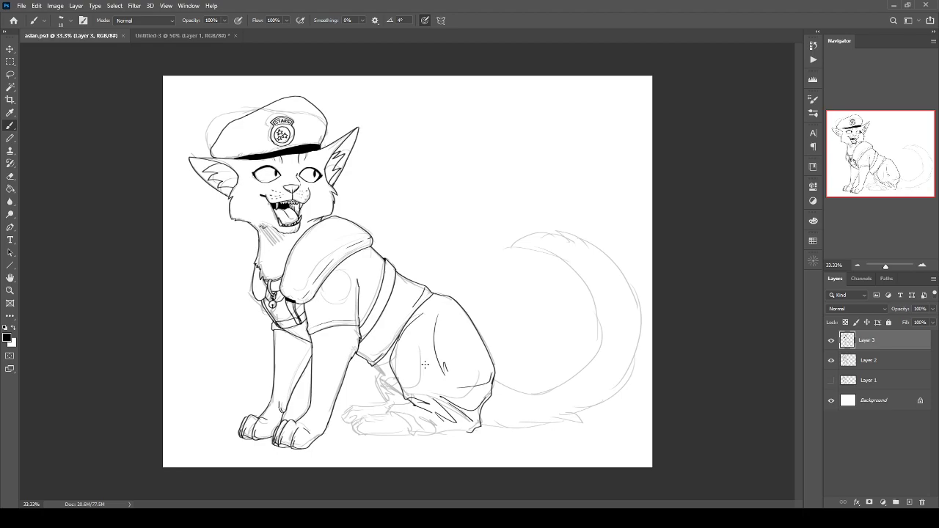
Ink the near trouser leg's cuff edge from the knee folds down to the ground and add curved fold lines behind it.
key(ctrl+plus)
drag(324, 441, 268, 250)
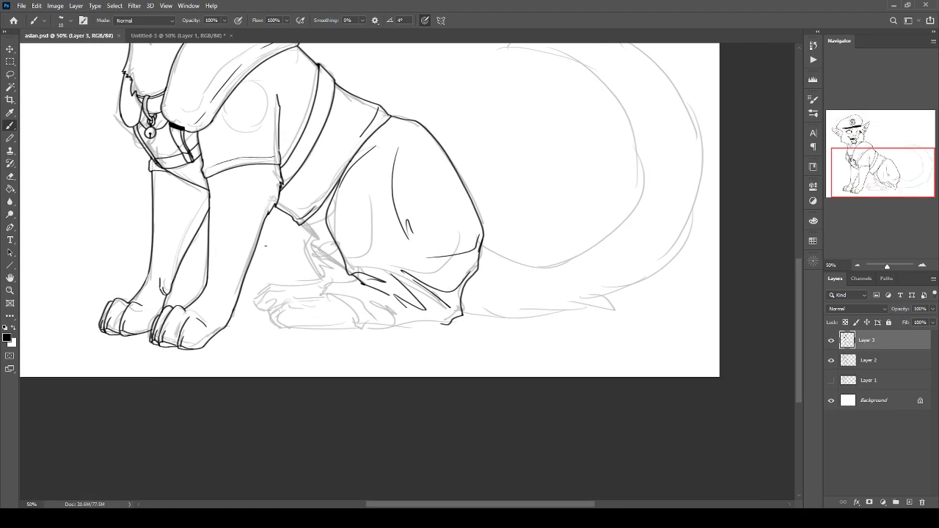
key(ctrl+plus)
key(ctrl+plus)
key(ctrl+plus)
drag(187, 333, 353, 307)
mouse_move(379, 280)
mouse_down()
mouse_move(286, 292)
mouse_move(226, 338)
mouse_up()
mouse_move(342, 318)
mouse_down()
mouse_move(248, 314)
mouse_move(454, 397)
mouse_up()
drag(349, 284, 464, 360)
drag(400, 399, 251, 217)
mouse_move(127, 173)
mouse_down()
mouse_move(278, 236)
mouse_move(252, 239)
mouse_move(353, 271)
mouse_move(433, 367)
mouse_up()
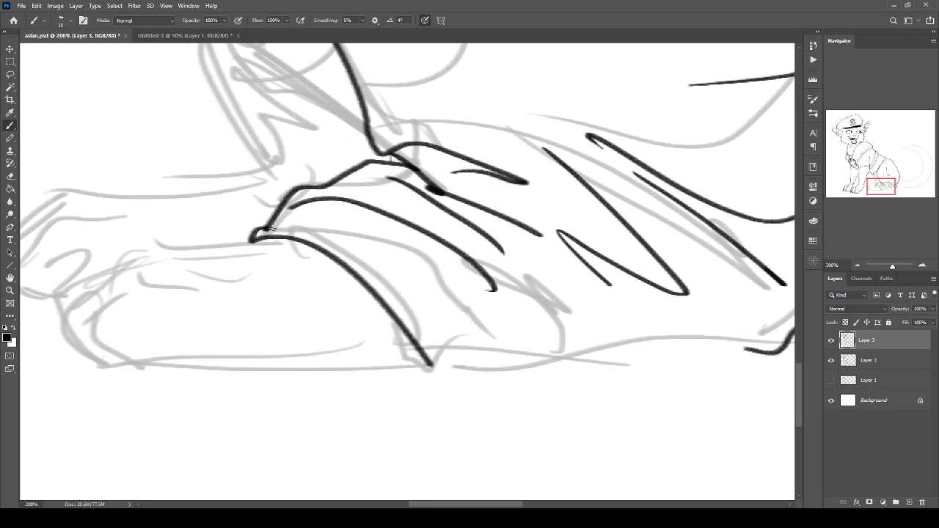
Ink the trouser leg's underside along the ground from heel to cuff and continue the line forward as the near hind paw's sole.
drag(531, 319, 315, 247)
mouse_move(532, 281)
mouse_down()
mouse_move(330, 316)
mouse_move(225, 290)
mouse_up()
key(ctrl+z)
drag(536, 280, 209, 296)
drag(310, 232, 284, 215)
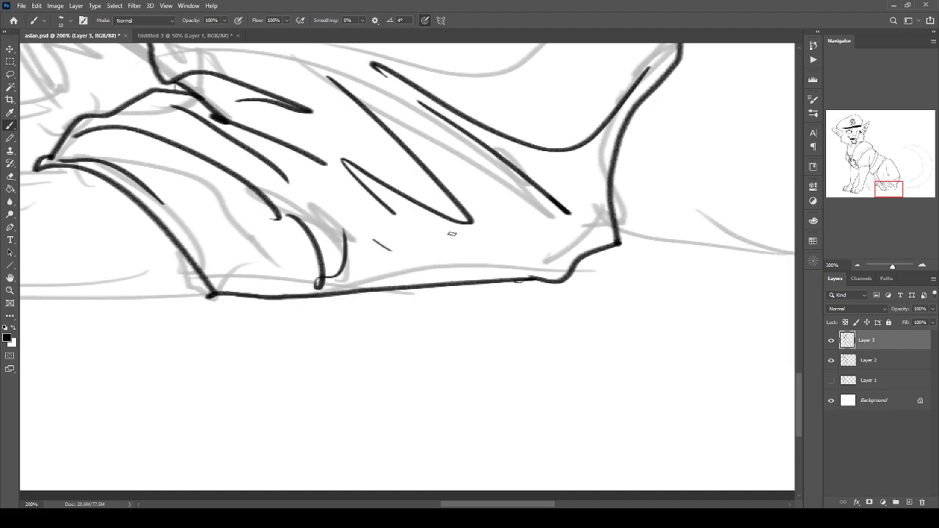
key(ctrl+z)
drag(209, 166, 587, 272)
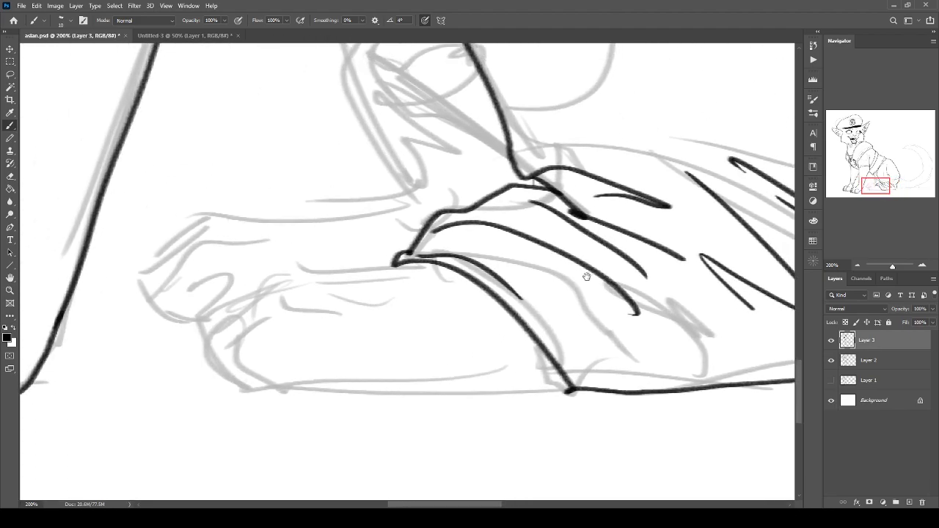
drag(571, 390, 272, 397)
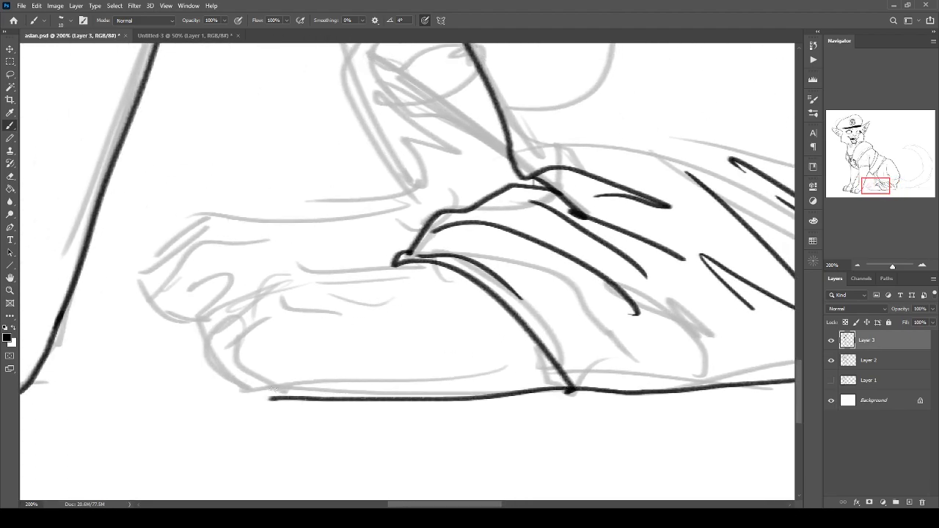
mouse_move(333, 328)
mouse_down()
mouse_move(302, 310)
mouse_move(258, 338)
mouse_move(266, 391)
mouse_up()
key(ctrl+z)
mouse_move(331, 321)
mouse_down()
mouse_move(275, 313)
mouse_move(220, 348)
mouse_move(270, 402)
mouse_up()
Ink the far hind leg's trouser outline from below the vest down to its cuff, with fold lines inside.
key(ctrl+minus)
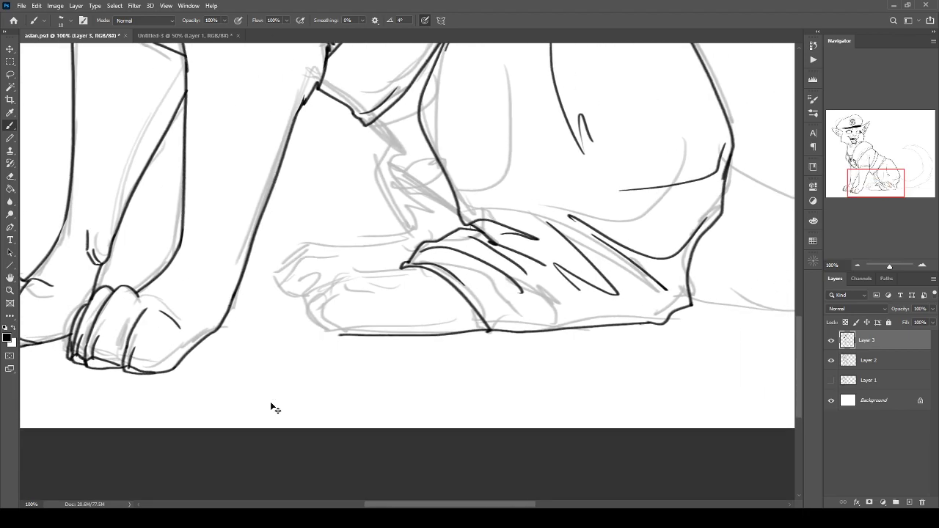
key(ctrl+minus)
key(ctrl+minus)
key(ctrl+minus)
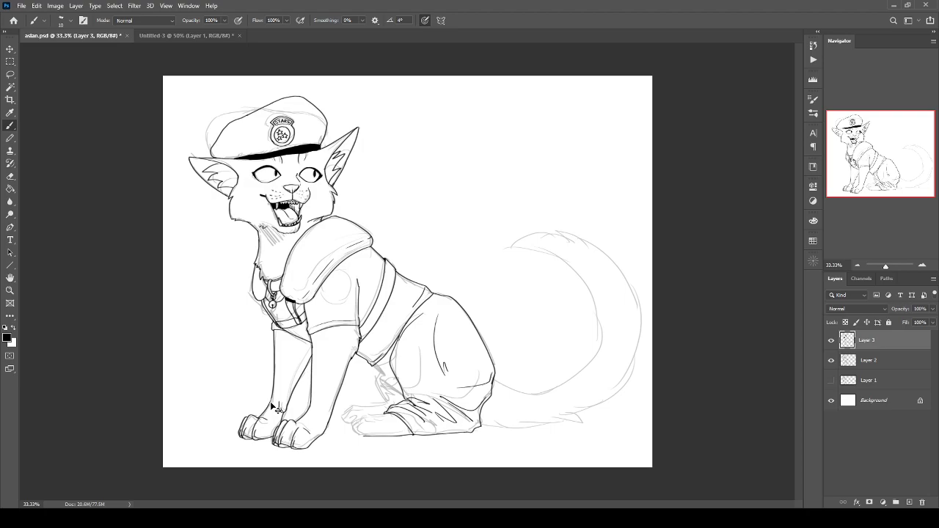
key(ctrl+plus)
key(ctrl+plus)
drag(354, 405, 353, 202)
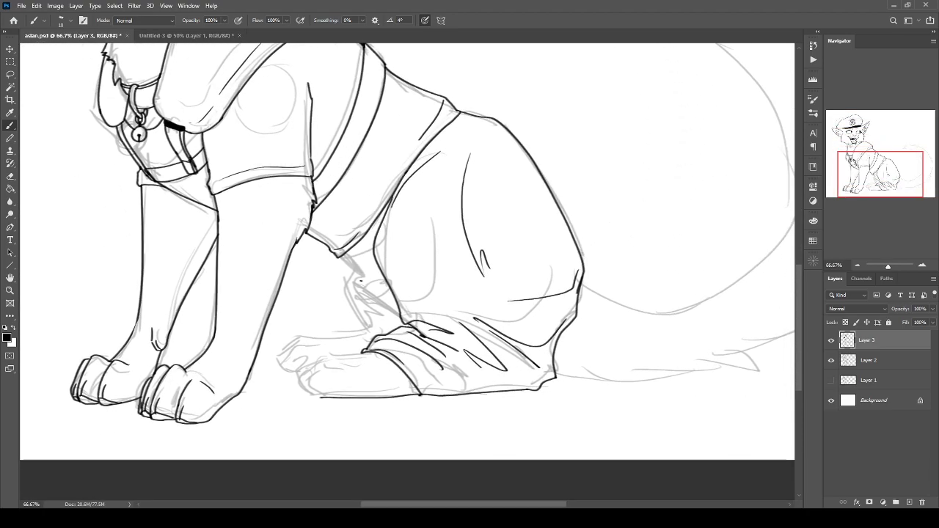
mouse_move(342, 261)
mouse_down()
mouse_move(368, 258)
mouse_move(344, 287)
mouse_move(385, 307)
mouse_up()
mouse_move(356, 294)
mouse_down()
mouse_move(368, 305)
mouse_move(347, 309)
mouse_move(368, 329)
mouse_move(358, 325)
mouse_move(362, 346)
mouse_move(368, 327)
mouse_move(386, 329)
mouse_up()
key(ctrl+minus)
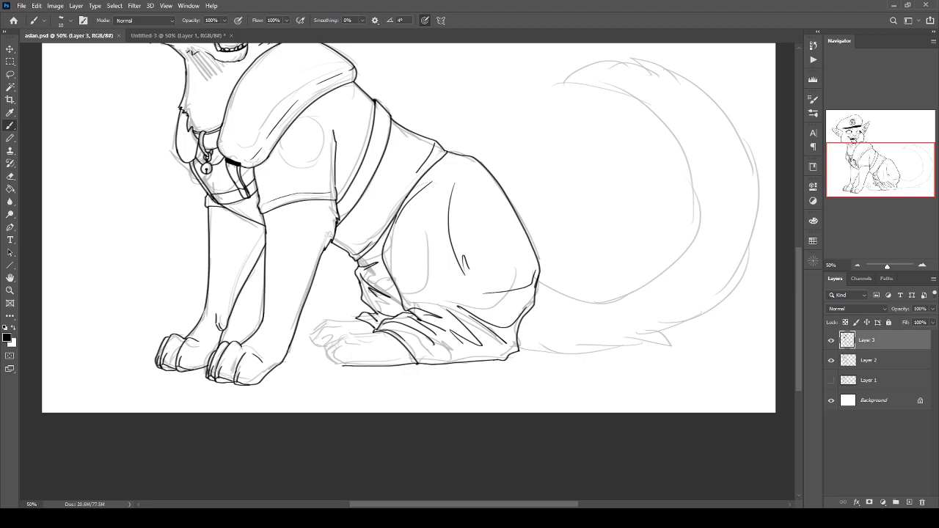
Ink the near hind paw's top edge from the cuff forward and outline its rounded toes down to the sole.
scroll(389, 337, up, 4)
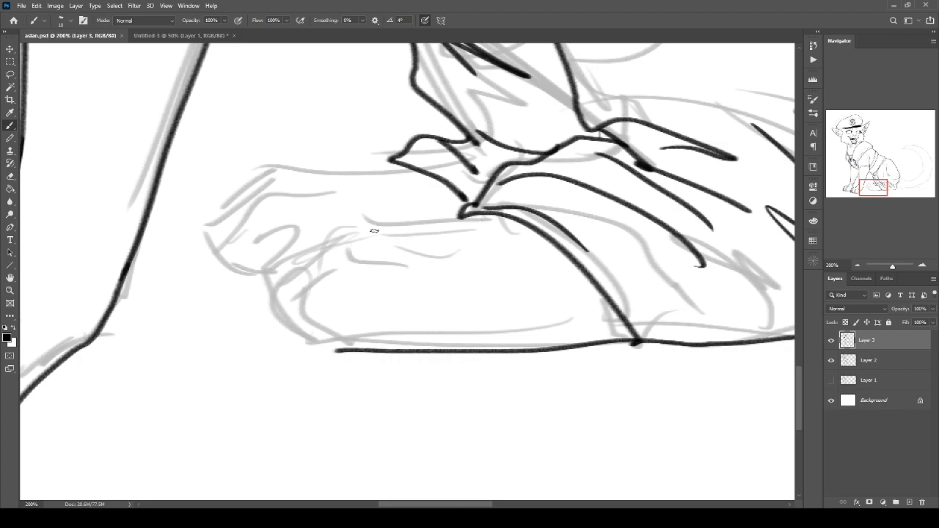
drag(469, 214, 346, 233)
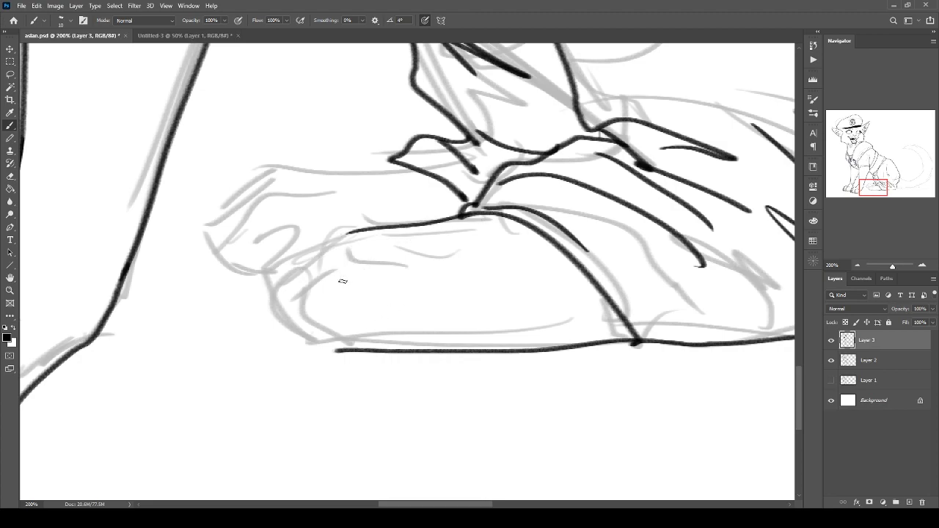
mouse_move(405, 265)
mouse_down()
mouse_move(381, 274)
mouse_move(353, 267)
mouse_move(307, 292)
mouse_move(296, 303)
mouse_move(328, 342)
mouse_up()
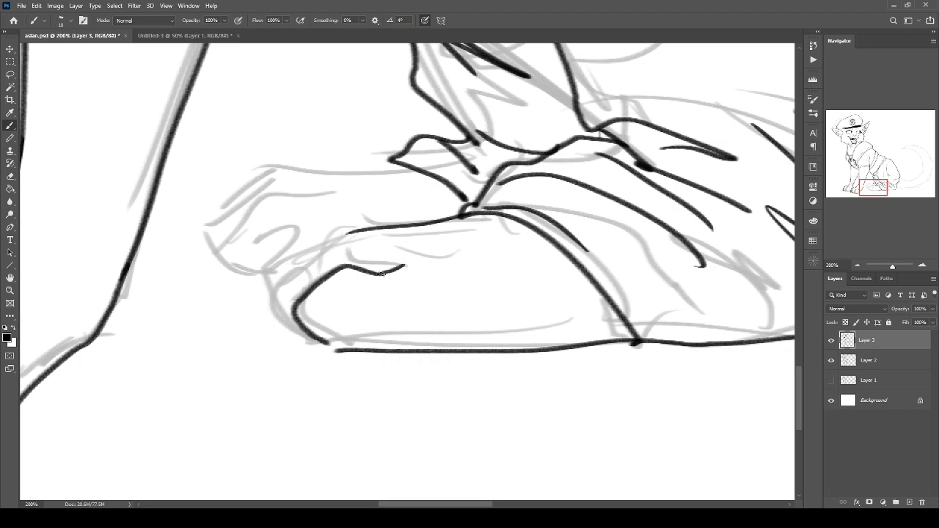
mouse_move(372, 239)
mouse_down()
mouse_move(320, 246)
mouse_move(270, 290)
mouse_move(300, 334)
mouse_move(287, 260)
mouse_move(275, 273)
mouse_move(273, 288)
mouse_move(298, 313)
mouse_up()
mouse_move(292, 280)
mouse_down()
mouse_move(282, 292)
mouse_move(356, 352)
mouse_up()
mouse_move(274, 293)
mouse_down()
mouse_move(297, 307)
mouse_move(285, 271)
mouse_up()
Ink the far hind paw's top edge and toes showing behind the near hind paw.
mouse_move(383, 159)
mouse_down()
mouse_move(299, 171)
mouse_move(257, 205)
mouse_move(249, 214)
mouse_move(279, 269)
mouse_up()
mouse_move(352, 203)
mouse_down()
mouse_move(314, 190)
mouse_move(264, 257)
mouse_move(276, 263)
mouse_up()
mouse_move(299, 227)
mouse_down()
mouse_move(276, 242)
mouse_move(290, 258)
mouse_up()
mouse_move(282, 195)
mouse_down()
mouse_move(253, 222)
mouse_move(264, 235)
mouse_up()
scroll(255, 221, down, 5)
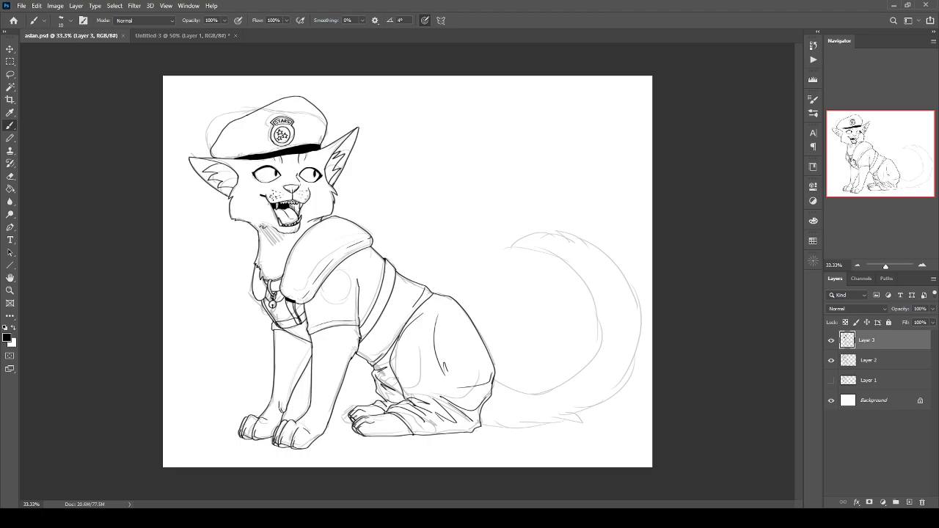
Ink the sleeve patch's curved top edge out from the collar, with a short angled notch line at each end.
key(ctrl+plus)
key(ctrl+plus)
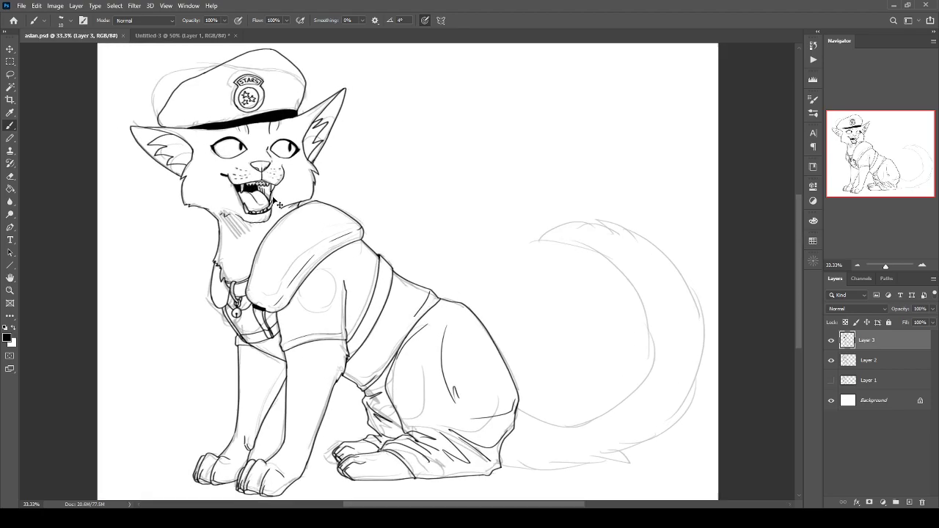
drag(368, 318, 299, 219)
key(ctrl+plus)
drag(196, 269, 504, 413)
key(ctrl+plus)
mouse_move(441, 307)
mouse_down()
mouse_move(430, 204)
mouse_move(440, 222)
mouse_up()
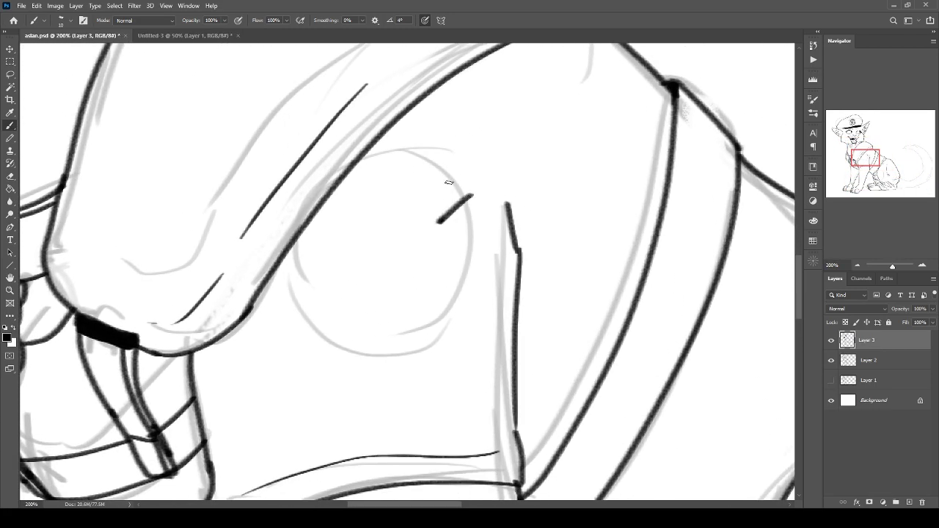
key(ctrl+z)
mouse_move(471, 194)
mouse_down()
mouse_move(450, 220)
mouse_move(378, 168)
mouse_move(336, 177)
mouse_up()
drag(301, 232, 314, 241)
Ink the sleeve patch's large rounded body from the notch on one side around to the notch on the other.
mouse_move(444, 222)
mouse_down()
mouse_move(464, 233)
mouse_move(334, 353)
mouse_up()
key(ctrl+z)
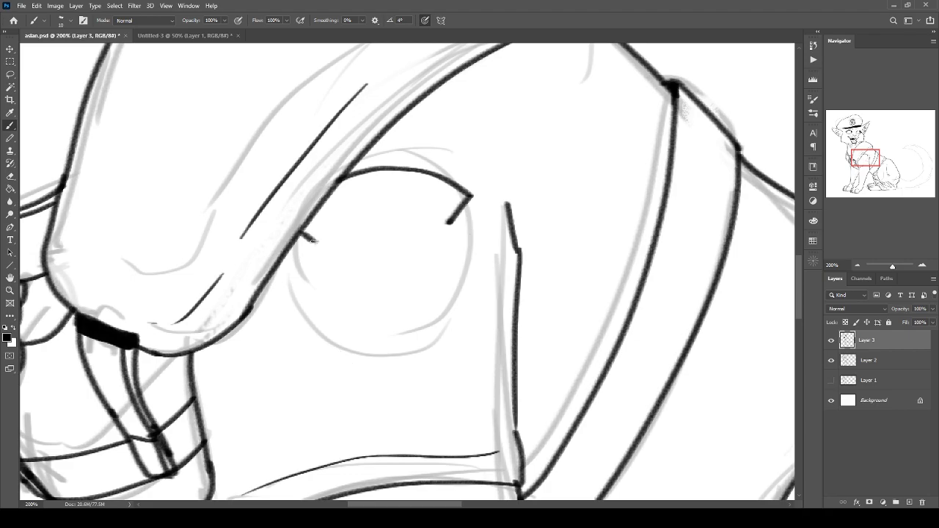
mouse_move(444, 223)
mouse_down()
mouse_move(416, 396)
mouse_move(295, 333)
mouse_move(297, 355)
mouse_up()
mouse_move(316, 243)
mouse_down()
mouse_move(292, 270)
mouse_move(301, 364)
mouse_up()
Ink the inner border of the patch's top banner with short end lines, an upper arc and a lower arc.
drag(449, 199, 432, 220)
drag(307, 227, 324, 238)
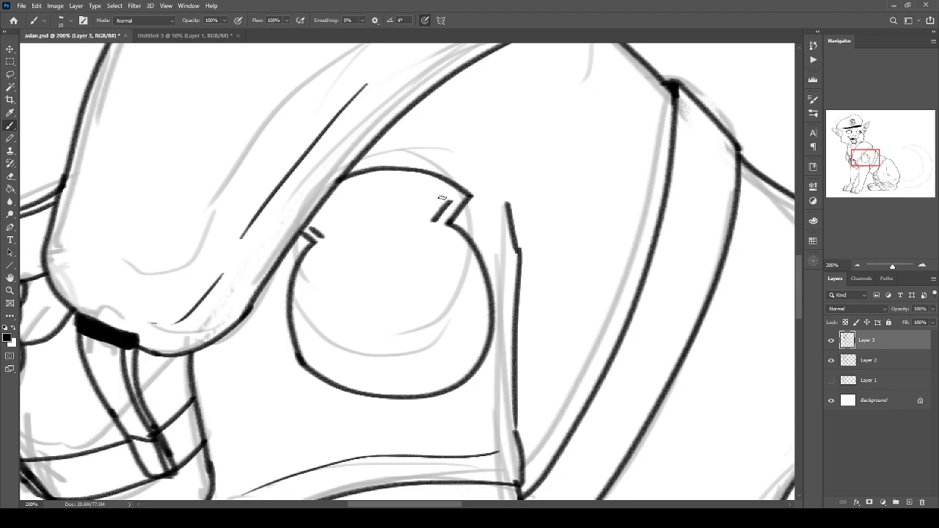
drag(457, 196, 337, 179)
key(ctrl+z)
key(ctrl+plus)
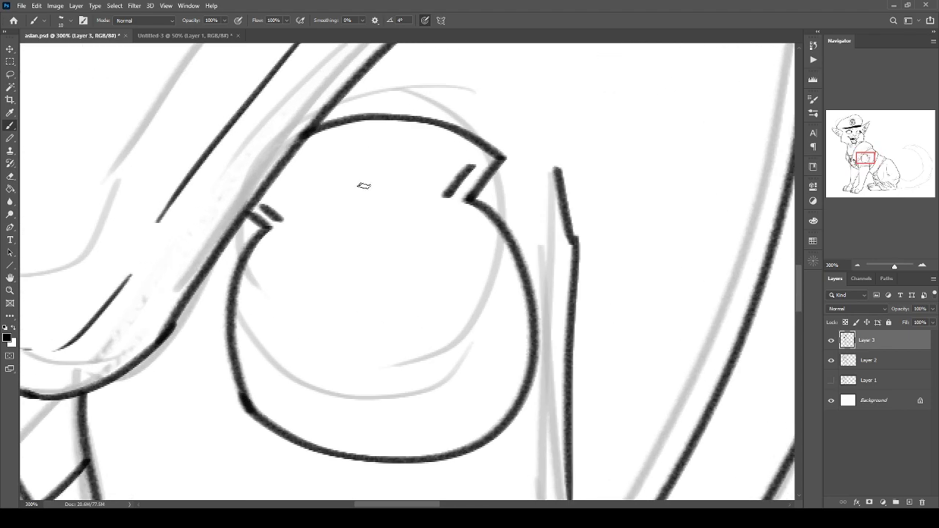
mouse_move(469, 162)
mouse_down()
mouse_move(323, 138)
mouse_move(254, 185)
mouse_up()
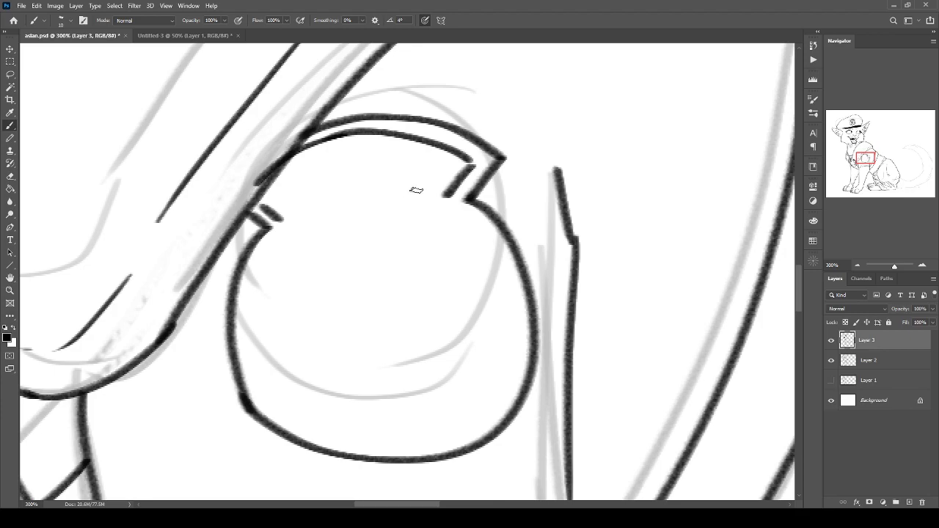
drag(450, 199, 297, 226)
key(ctrl+z)
drag(449, 195, 277, 219)
Lasso the banner line's overshoot across the vest's collar, delete it and clear the selection.
key(l)
mouse_move(305, 124)
mouse_down()
mouse_move(257, 159)
mouse_move(303, 125)
mouse_move(297, 97)
mouse_up()
key(Delete)
key(ctrl+z)
key(ctrl+z)
key(Delete)
key(ctrl+d)
Hand-letter STARS inside the sleeve patch's curved banner.
key(b)
drag(375, 218, 287, 303)
key(ctrl+z)
mouse_move(278, 183)
mouse_down()
mouse_move(297, 192)
mouse_move(330, 151)
mouse_move(277, 193)
mouse_up()
mouse_move(323, 157)
mouse_down()
mouse_move(321, 183)
mouse_move(368, 175)
mouse_move(364, 166)
mouse_move(410, 182)
mouse_up()
mouse_move(440, 151)
mouse_down()
mouse_move(411, 165)
mouse_move(415, 184)
mouse_up()
key(ctrl+minus)
key(ctrl+minus)
key(ctrl+minus)
key(ctrl+minus)
key(ctrl+minus)
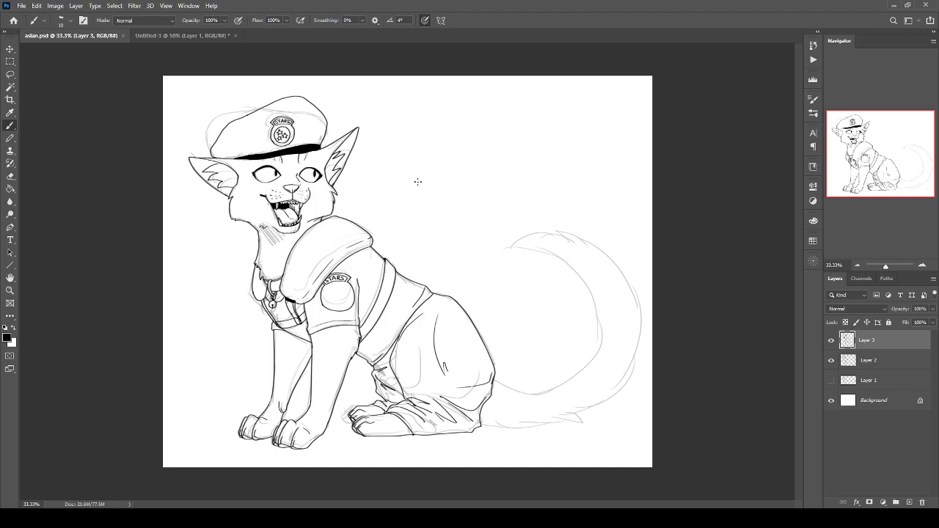
Set the brush smoothing to 46% for inking the tail's long curves.
key(ctrl+plus)
key(ctrl+plus)
drag(467, 345, 223, 357)
drag(381, 337, 324, 229)
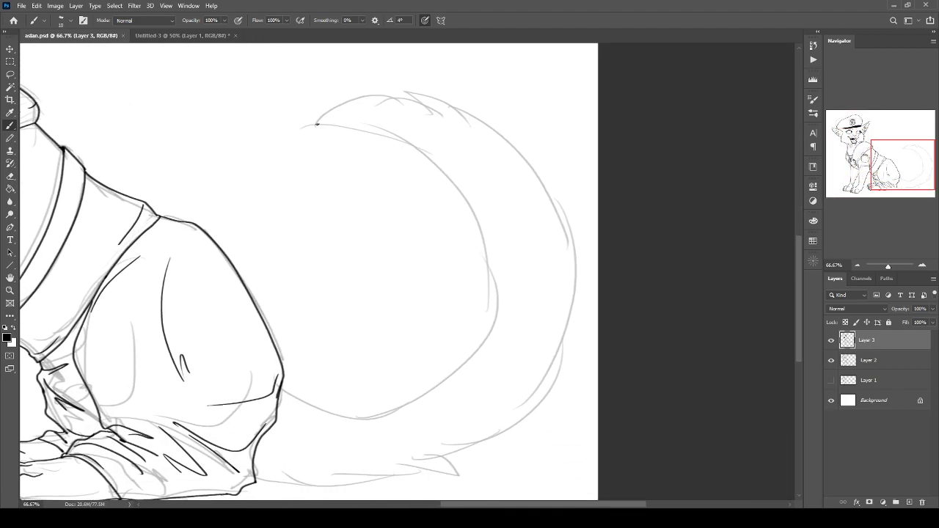
mouse_move(317, 125)
mouse_down()
mouse_move(492, 339)
mouse_move(298, 385)
mouse_up()
key(ctrl+z)
drag(365, 24, 387, 53)
Ink the tail's inner curve from the rump to the tip and its upper outer edge with a fur tuft.
mouse_move(319, 124)
mouse_down()
mouse_move(363, 131)
mouse_move(486, 282)
mouse_move(426, 386)
mouse_move(316, 411)
mouse_move(316, 151)
mouse_move(251, 349)
mouse_up()
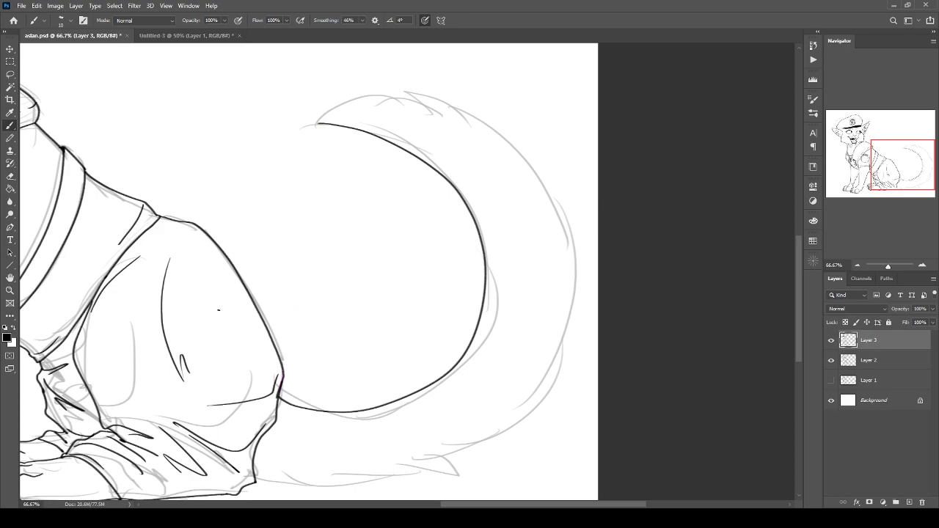
key(ctrl+z)
mouse_move(275, 403)
mouse_down()
mouse_move(317, 415)
mouse_move(420, 402)
mouse_move(493, 331)
mouse_move(496, 240)
mouse_move(438, 164)
mouse_move(370, 129)
mouse_move(313, 125)
mouse_move(353, 99)
mouse_move(457, 98)
mouse_move(505, 129)
mouse_move(561, 269)
mouse_up()
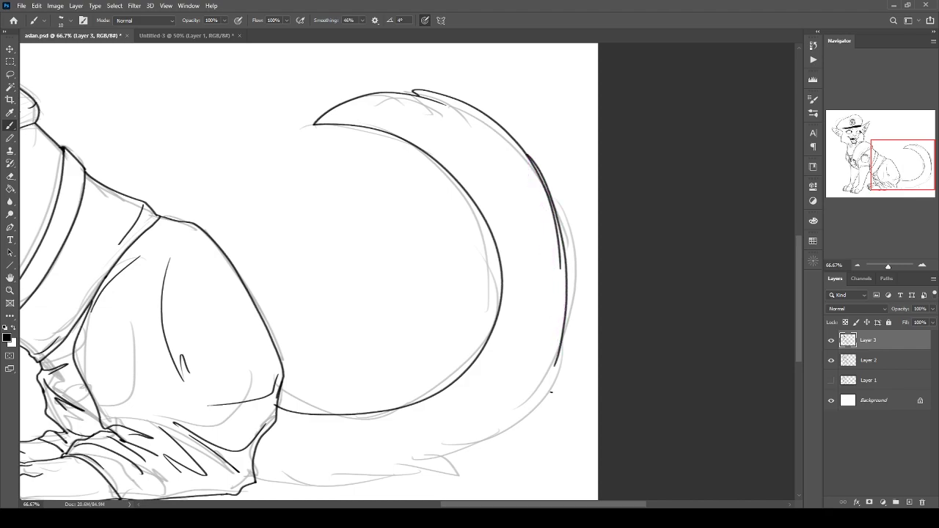
Ink the tail's outer edge down and around its underside back to the rump, with pointed fur tufts.
mouse_move(521, 146)
mouse_down()
mouse_move(562, 198)
mouse_move(584, 266)
mouse_move(582, 316)
mouse_move(565, 361)
mouse_move(510, 420)
mouse_up()
mouse_move(551, 386)
mouse_down()
mouse_move(511, 431)
mouse_move(524, 441)
mouse_move(486, 447)
mouse_up()
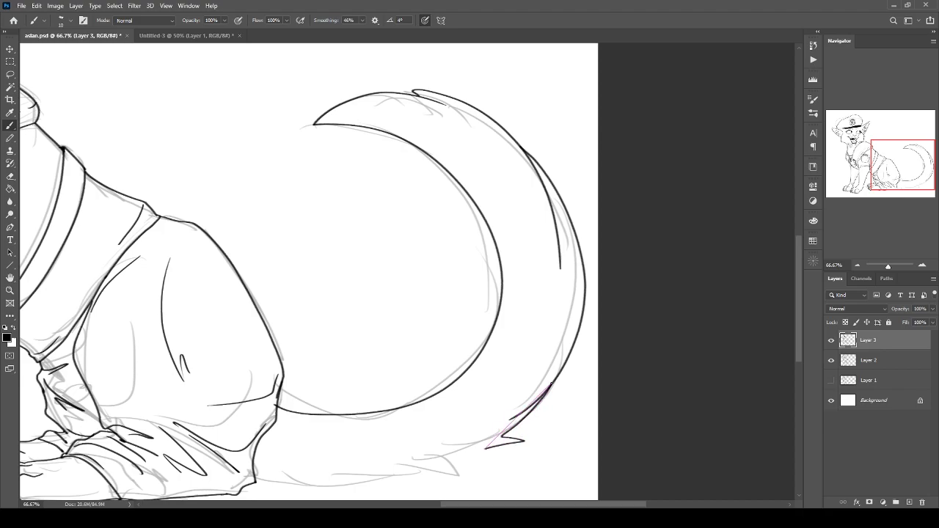
scroll(459, 272, down, 4)
mouse_move(470, 296)
mouse_down()
mouse_move(409, 330)
mouse_move(252, 322)
mouse_move(259, 336)
mouse_up()
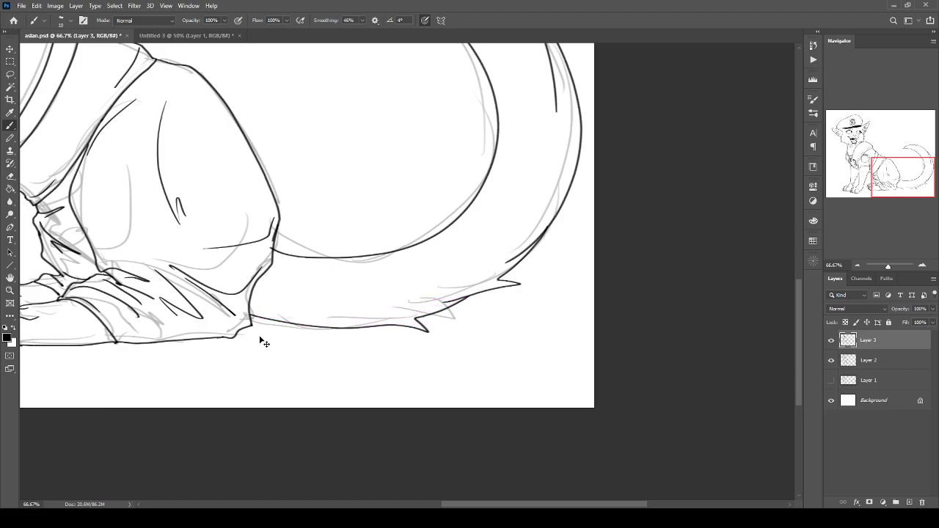
Lasso and delete two stray line bits on the tail's outline, clear the selection and save the drawing.
scroll(262, 337, down, 3)
scroll(262, 337, up, 3)
drag(468, 315, 176, 158)
key(ctrl+plus)
mouse_move(451, 210)
mouse_down()
mouse_move(392, 321)
mouse_move(375, 384)
mouse_up()
key(l)
drag(565, 295, 564, 293)
key(Delete)
key(ctrl+d)
drag(549, 335, 519, 290)
key(Delete)
key(ctrl+d)
key(ctrl+minus)
key(ctrl+s)
key(ctrl+minus)
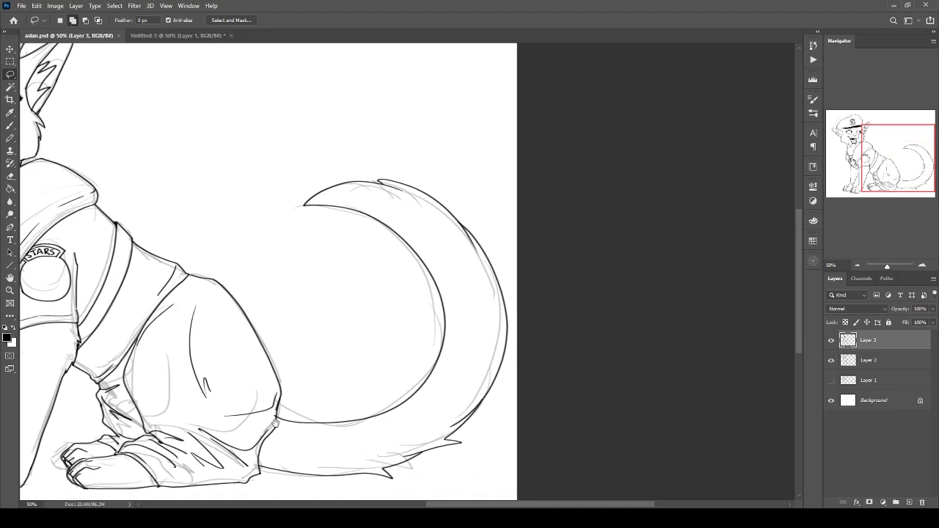
Lasso and delete the line overshoot where the tail's inner curve meets the rump outline.
drag(297, 407, 373, 353)
key(ctrl+plus)
key(ctrl+plus)
drag(283, 426, 328, 203)
key(ctrl+plus)
mouse_move(250, 210)
mouse_down()
mouse_move(268, 200)
mouse_move(266, 211)
mouse_up()
key(Delete)
key(ctrl+d)
Lasso and delete the doubled inner stroke on the tail's lower outer edge above the fur tuft.
drag(348, 318, 172, 342)
drag(517, 253, 225, 304)
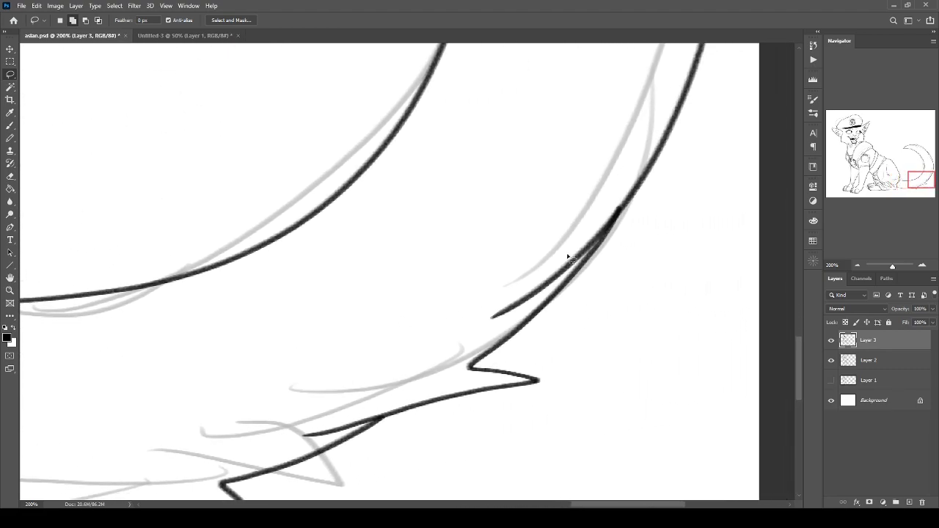
mouse_move(623, 202)
mouse_down()
mouse_move(455, 310)
mouse_move(621, 208)
mouse_up()
key(Delete)
key(ctrl+d)
scroll(541, 252, down, 2)
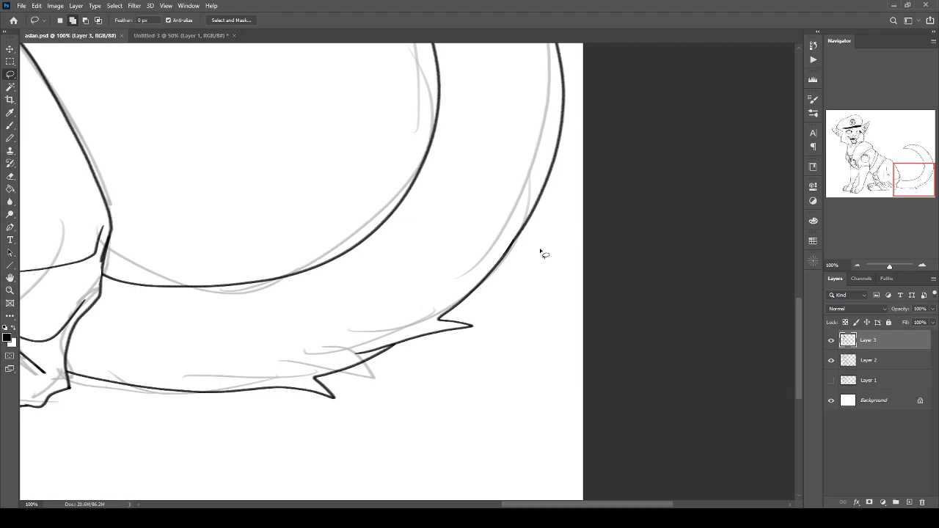
scroll(541, 253, down, 3)
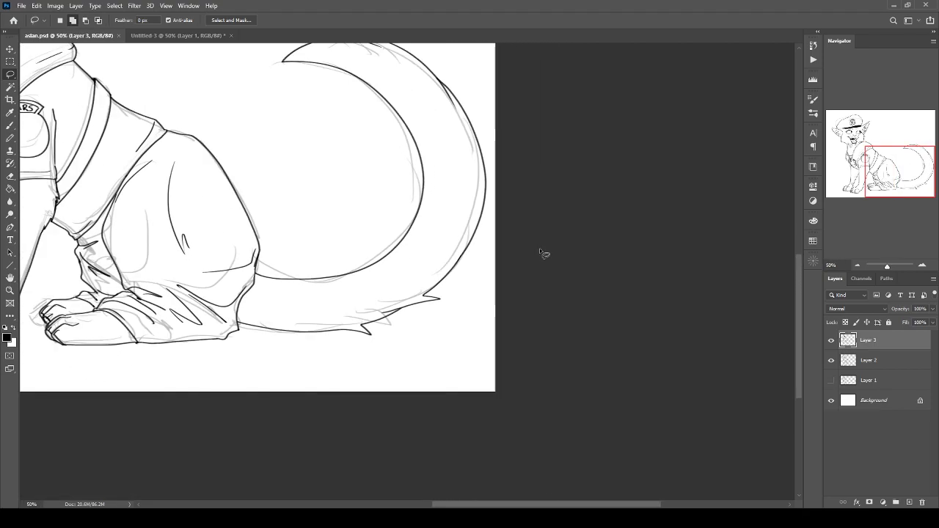
scroll(572, 447, down, 1)
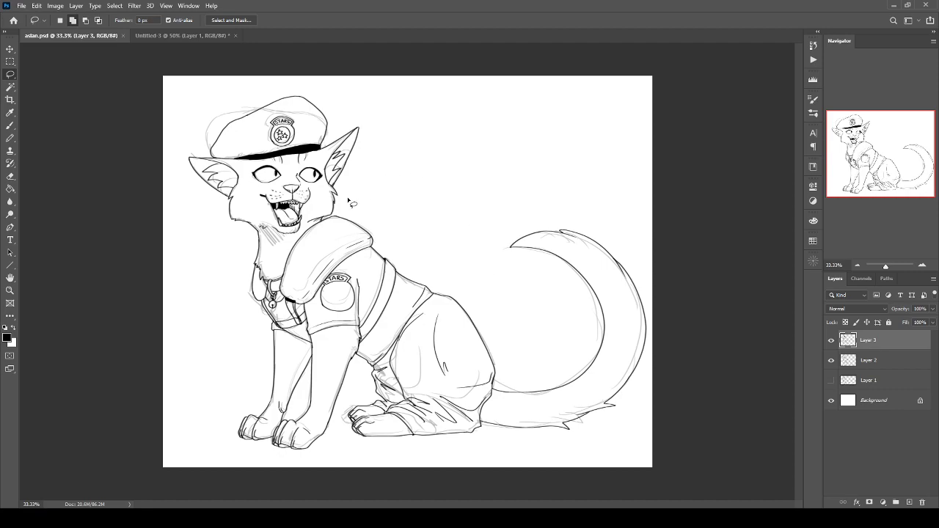
Ink a closed inner ring inside the round sleeve patch below the STARS banner, redrawing it until it is even.
key(ctrl+plus)
key(ctrl+plus)
drag(288, 283, 397, 125)
drag(380, 287, 227, 353)
key(ctrl+plus)
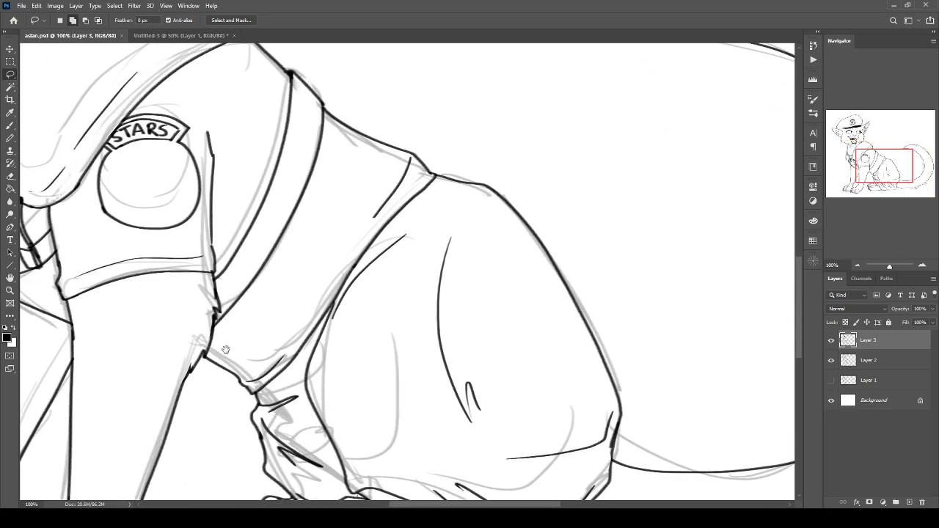
drag(262, 247, 433, 351)
key(b)
key(ctrl+plus)
key(ctrl+plus)
mouse_move(259, 206)
mouse_down()
mouse_move(409, 186)
mouse_move(457, 237)
mouse_move(455, 320)
mouse_move(408, 371)
mouse_move(338, 379)
mouse_move(286, 357)
mouse_move(260, 279)
mouse_up()
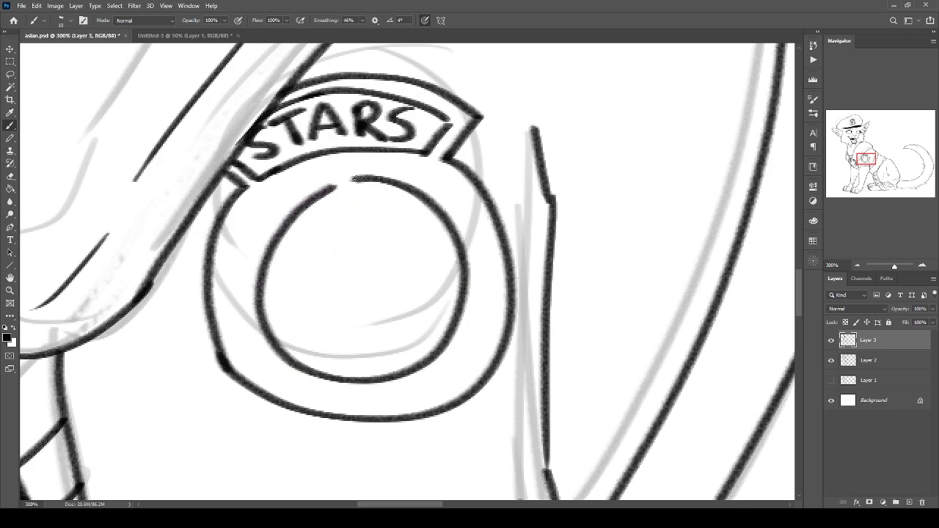
key(ctrl+z)
mouse_move(397, 182)
mouse_down()
mouse_move(258, 242)
mouse_move(394, 184)
mouse_move(312, 198)
mouse_up()
key(ctrl+z)
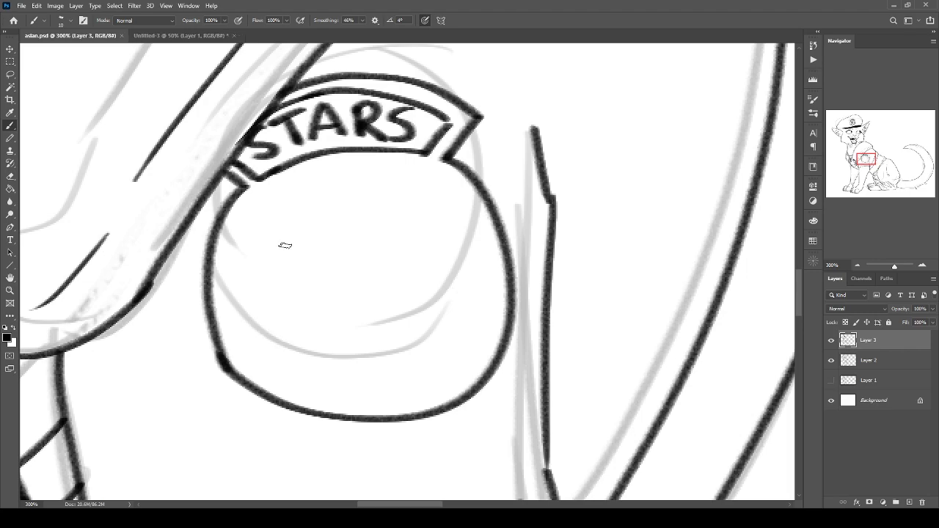
mouse_move(260, 228)
mouse_down()
mouse_move(252, 235)
mouse_move(470, 294)
mouse_move(251, 237)
mouse_move(247, 274)
mouse_up()
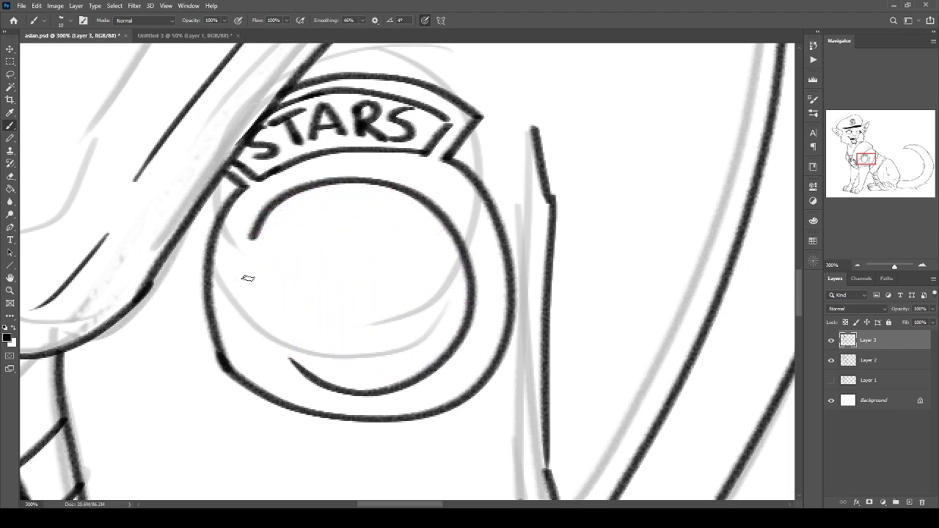
key(ctrl+z)
mouse_move(352, 186)
mouse_down()
mouse_move(424, 206)
mouse_move(456, 316)
mouse_move(397, 377)
mouse_move(332, 385)
mouse_move(276, 349)
mouse_move(252, 279)
mouse_move(277, 219)
mouse_move(353, 187)
mouse_up()
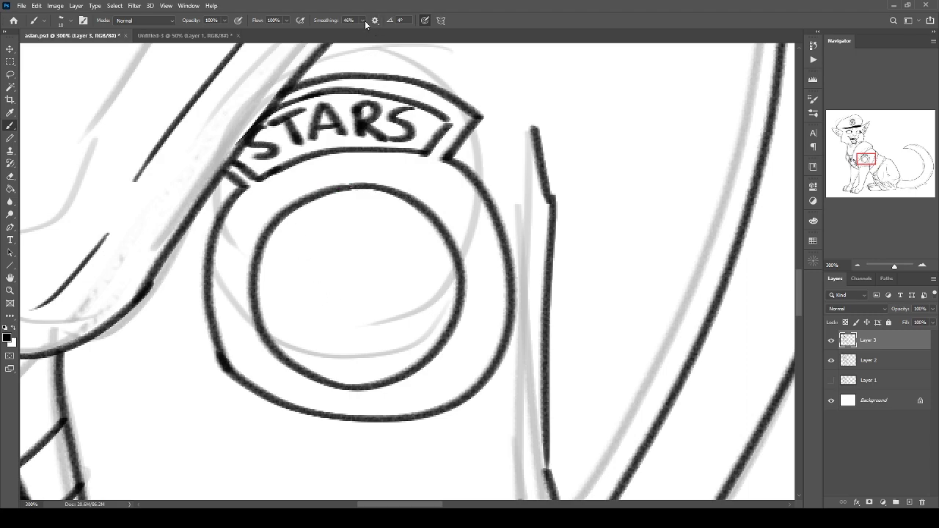
Set the brush smoothing to 0% and ink three small five-pointed stars inside the sleeve patch's inner ring.
mouse_move(306, 220)
mouse_down()
mouse_move(317, 239)
mouse_move(350, 235)
mouse_move(337, 255)
mouse_move(351, 279)
mouse_move(319, 275)
mouse_move(295, 292)
mouse_move(297, 270)
mouse_move(275, 262)
mouse_move(299, 254)
mouse_move(306, 221)
mouse_up()
mouse_move(380, 248)
mouse_down()
mouse_move(424, 274)
mouse_move(399, 289)
mouse_move(415, 318)
mouse_move(379, 306)
mouse_move(358, 314)
mouse_move(364, 292)
mouse_move(347, 282)
mouse_move(372, 281)
mouse_move(381, 250)
mouse_up()
mouse_move(314, 303)
mouse_down()
mouse_move(351, 333)
mouse_move(342, 364)
mouse_move(301, 358)
mouse_move(308, 363)
mouse_up()
key(ctrl+z)
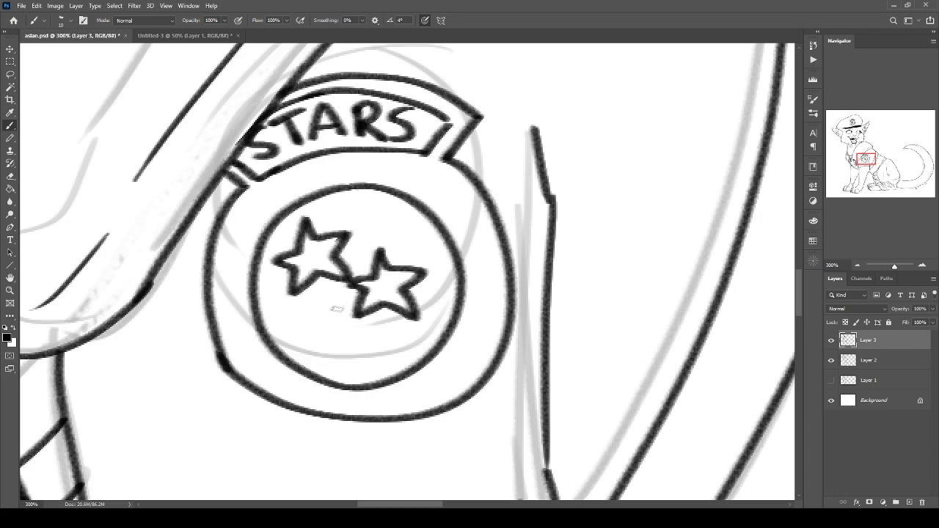
mouse_move(300, 304)
mouse_down()
mouse_move(320, 318)
mouse_move(331, 312)
mouse_move(344, 341)
mouse_move(307, 361)
mouse_move(311, 348)
mouse_move(283, 340)
mouse_move(297, 332)
mouse_move(301, 305)
mouse_up()
key(ctrl+minus)
key(ctrl+minus)
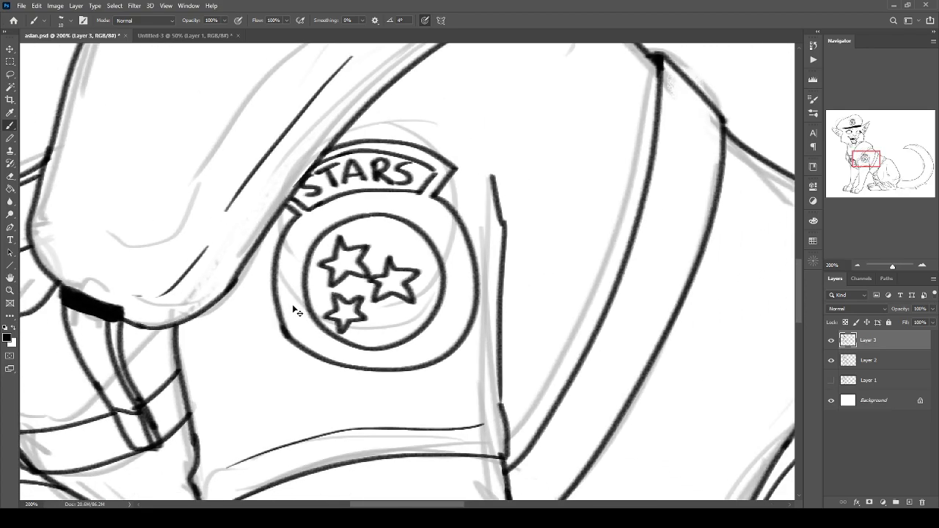
key(ctrl+minus)
key(ctrl+plus)
key(ctrl+plus)
key(ctrl+plus)
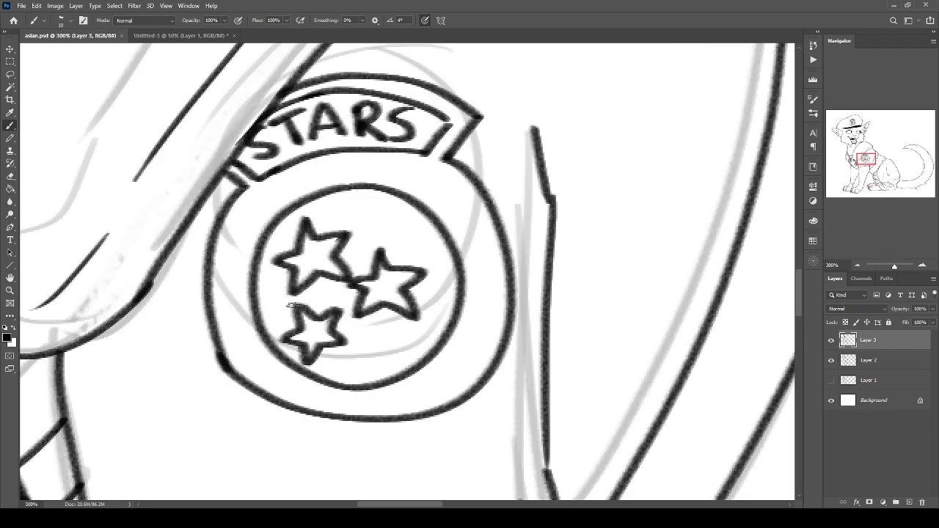
Letter RACCOON, KITTY, POLICE and DEPT around the band between the patch's two rings, separating the words with dots.
mouse_move(234, 217)
mouse_down()
mouse_move(245, 229)
mouse_move(263, 190)
mouse_move(282, 205)
mouse_move(290, 194)
mouse_up()
drag(323, 167, 327, 188)
mouse_move(349, 159)
mouse_down()
mouse_move(342, 156)
mouse_move(379, 157)
mouse_move(404, 191)
mouse_move(438, 170)
mouse_up()
key(r)
mouse_move(393, 192)
mouse_down()
mouse_move(367, 323)
mouse_move(354, 297)
mouse_move(351, 210)
mouse_move(342, 223)
mouse_move(371, 218)
mouse_move(416, 183)
mouse_move(398, 209)
mouse_up()
key(b)
mouse_move(419, 178)
mouse_down()
mouse_move(451, 176)
mouse_move(430, 204)
mouse_up()
mouse_move(481, 187)
mouse_down()
mouse_move(456, 208)
mouse_move(468, 197)
mouse_up()
key(r)
mouse_move(380, 134)
mouse_down()
mouse_move(304, 184)
mouse_move(296, 266)
mouse_up()
key(b)
mouse_move(353, 153)
mouse_down()
mouse_move(408, 132)
mouse_move(499, 149)
mouse_move(516, 138)
mouse_move(515, 150)
mouse_move(554, 164)
mouse_move(581, 199)
mouse_move(563, 199)
mouse_move(590, 220)
mouse_move(577, 260)
mouse_move(591, 243)
mouse_move(588, 273)
mouse_up()
click(582, 289)
click(530, 156)
click(348, 183)
click(369, 350)
key(c)
key(ctrl+minus)
key(ctrl+minus)
key(ctrl+minus)
key(ctrl+minus)
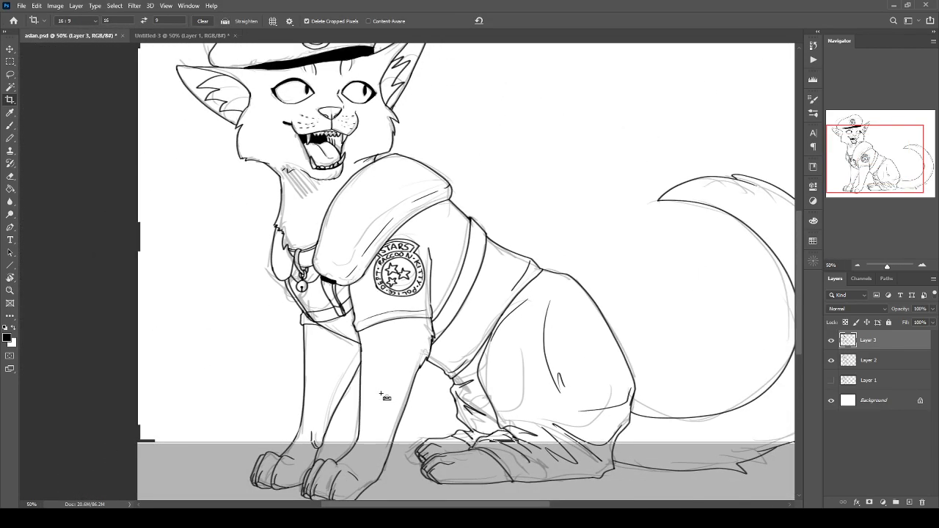
key(b)
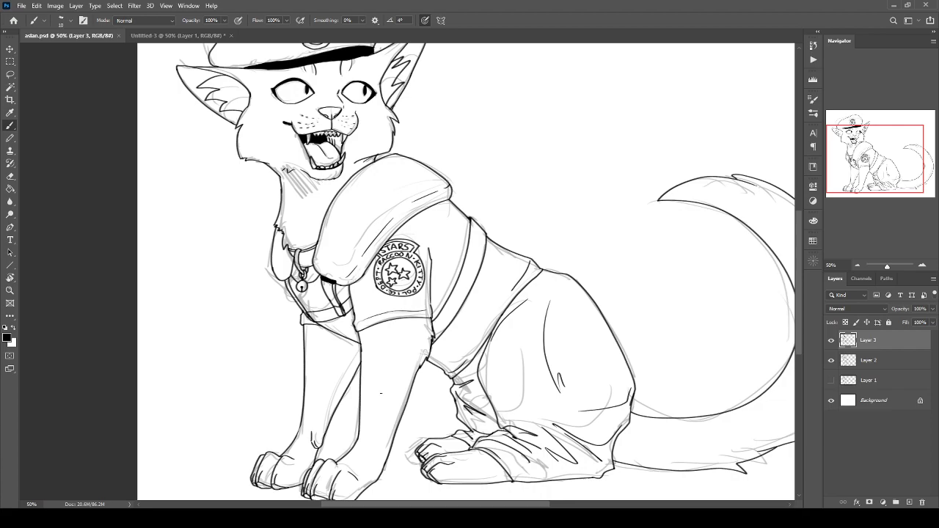
key(ctrl+minus)
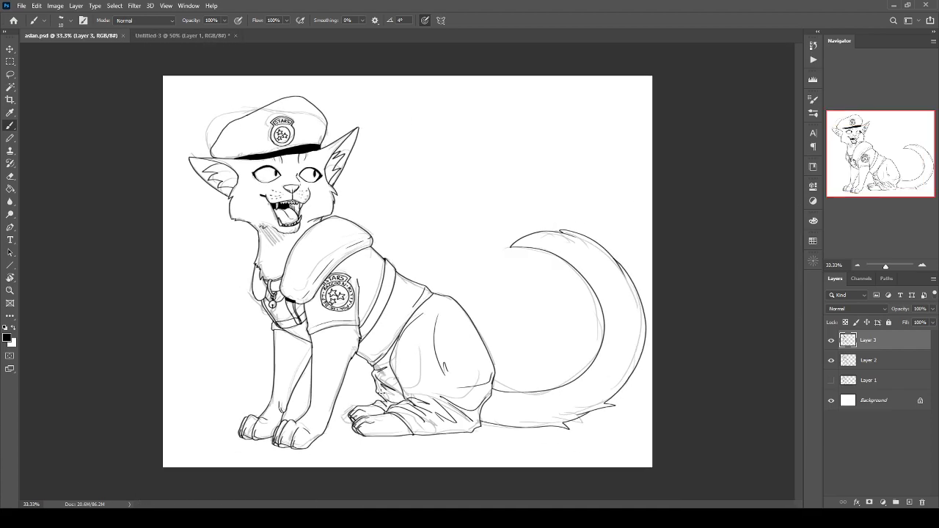
Ink the outline of a jagged, pointed shadow on the neck directly under the cat's chin.
key(ctrl+plus)
key(ctrl+plus)
drag(234, 242, 384, 313)
key(ctrl+plus)
drag(202, 271, 304, 397)
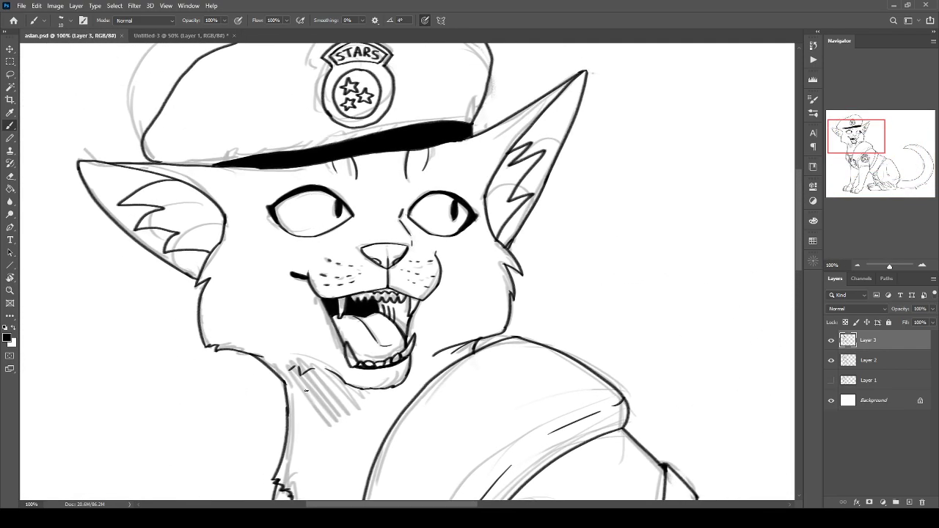
drag(365, 389, 306, 456)
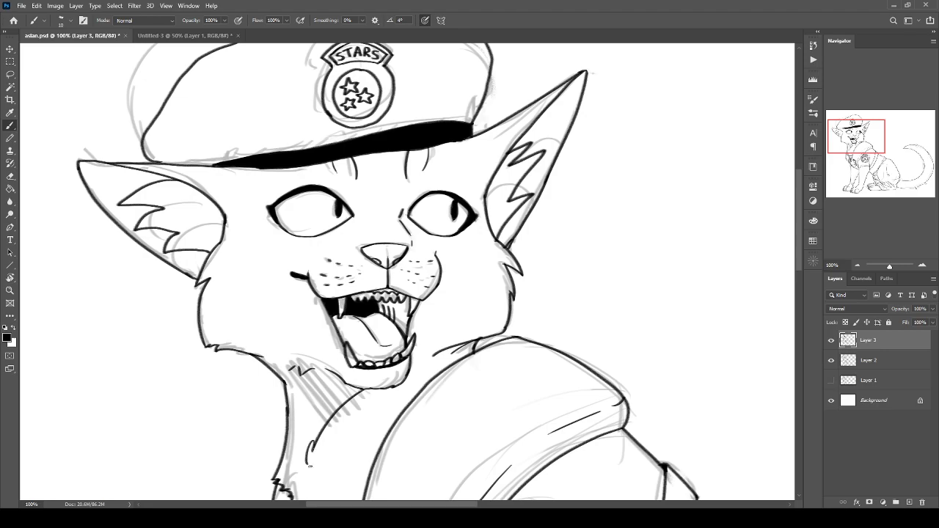
key(ctrl+z)
key(ctrl+plus)
mouse_move(296, 382)
mouse_down()
mouse_move(325, 196)
mouse_move(321, 168)
mouse_up()
mouse_move(352, 282)
mouse_down()
mouse_move(309, 313)
mouse_move(273, 367)
mouse_up()
drag(226, 250, 273, 365)
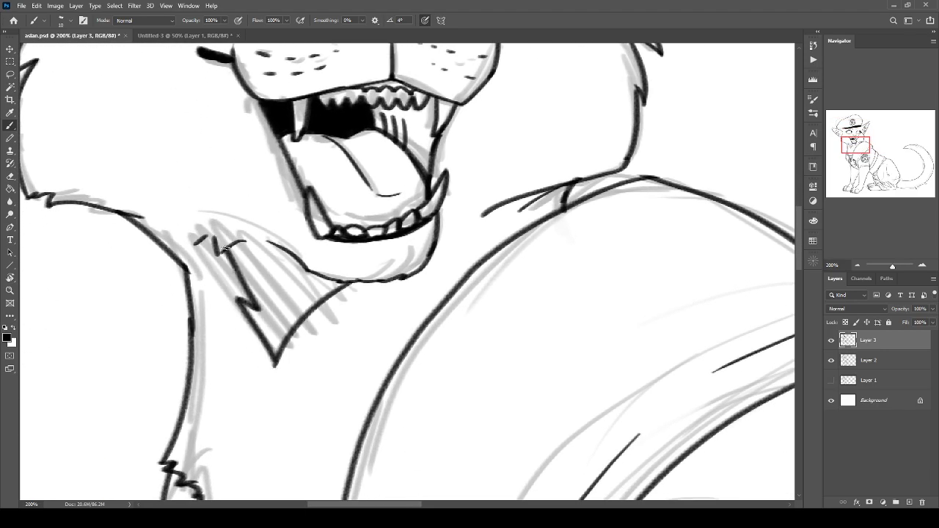
drag(271, 241, 233, 245)
Fill the neck shadow under the chin with solid black and brush its edges and corners clean.
key(g)
click(261, 273)
key(b)
mouse_move(340, 284)
mouse_down()
mouse_move(287, 339)
mouse_move(308, 307)
mouse_up()
mouse_move(271, 348)
mouse_down()
mouse_move(246, 309)
mouse_move(251, 290)
mouse_move(235, 248)
mouse_move(291, 255)
mouse_move(311, 273)
mouse_up()
drag(257, 241, 226, 255)
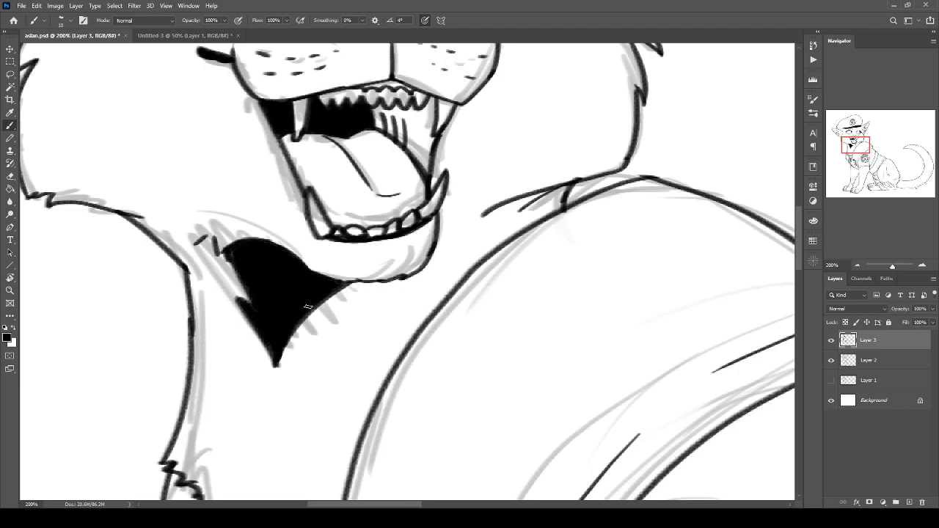
Hide the grey sketch on Layer 2 and save the drawing.
key(ctrl+minus)
key(ctrl+minus)
key(ctrl+minus)
key(ctrl+minus)
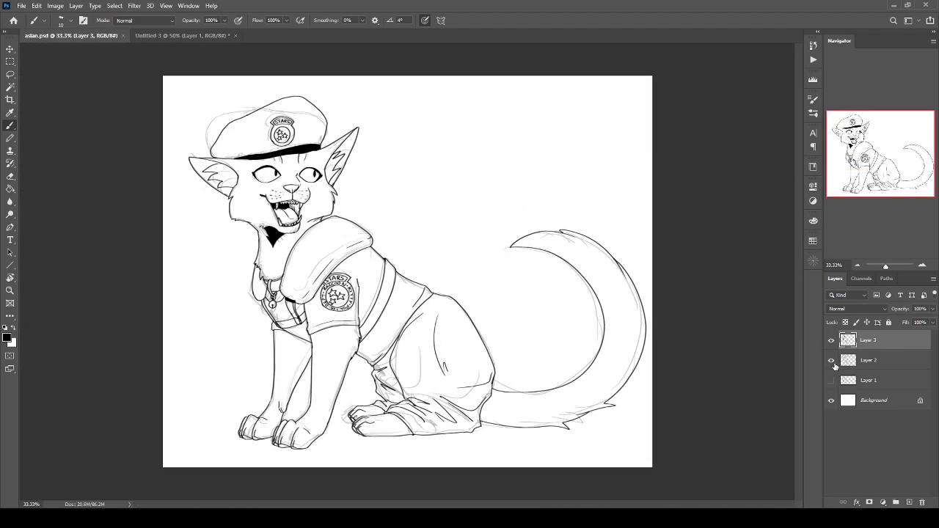
click(833, 362)
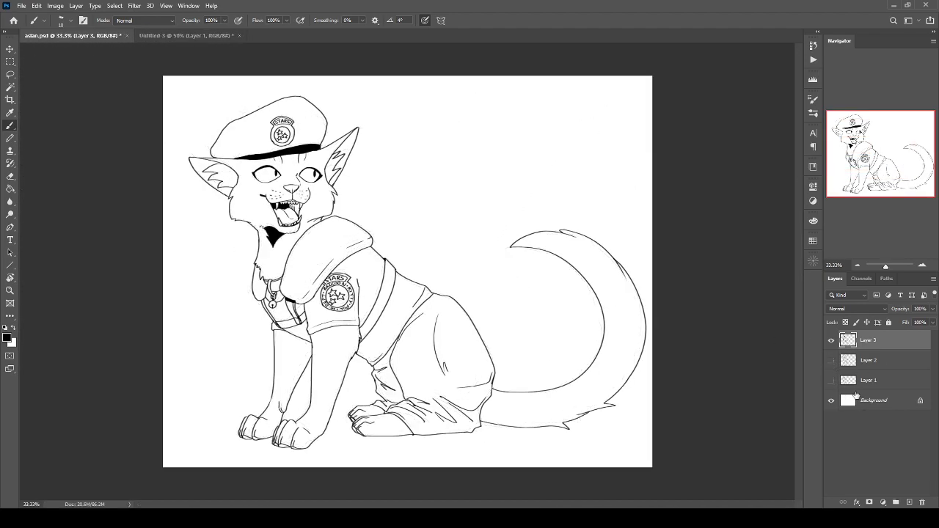
key(ctrl+s)
Add a new layer between Layer 2 and the line art and flood it with mid grey.
click(870, 360)
click(909, 503)
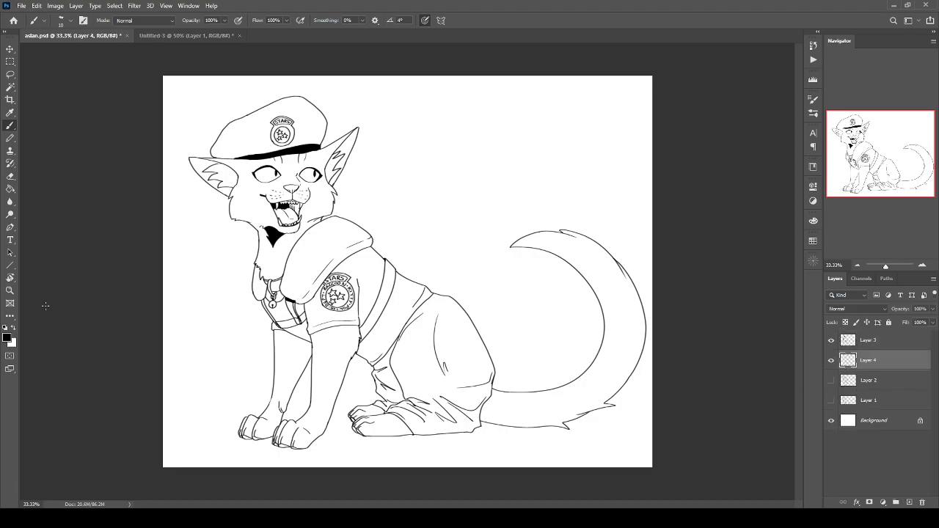
key(i)
key(g)
click(353, 413)
Select the area outside the cat from Layer 3's line art, delete it from the grey Layer 4 and deselect.
key(w)
click(319, 392)
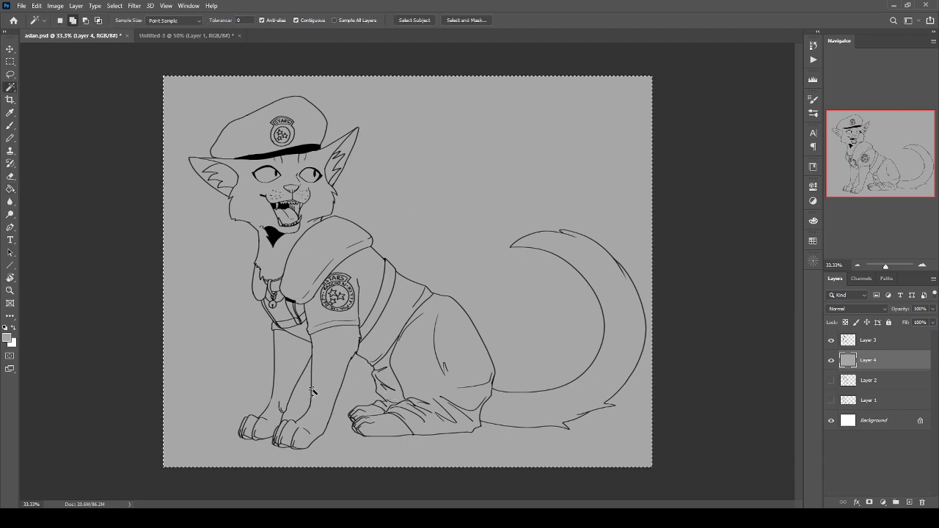
key(ctrl+d)
click(860, 337)
click(353, 394)
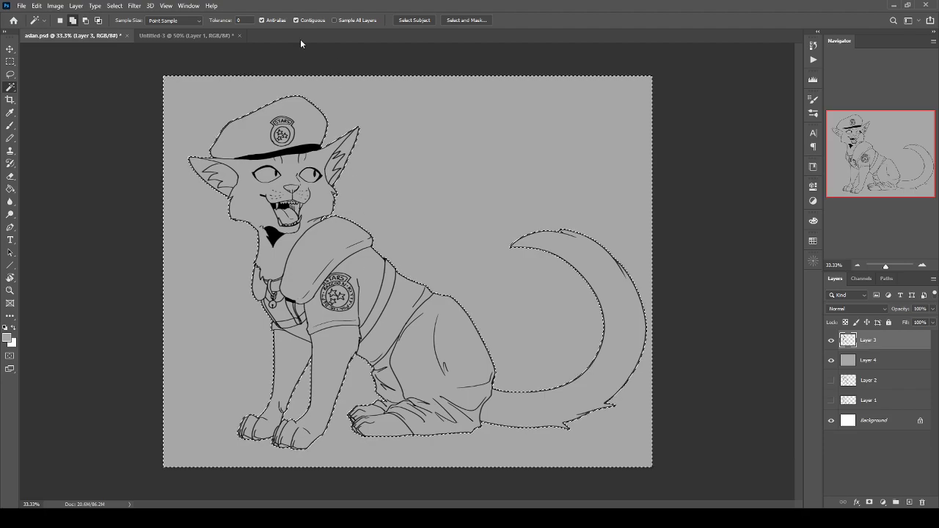
click(115, 6)
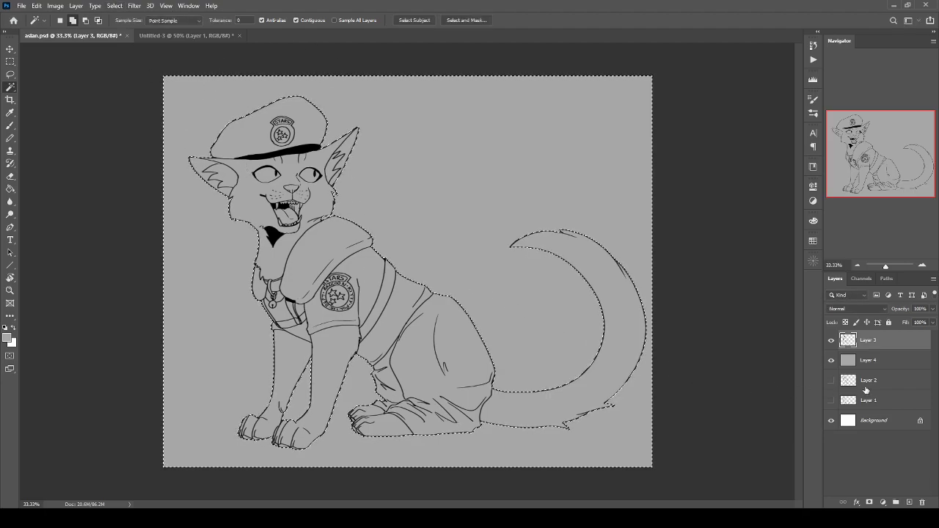
click(868, 360)
key(Delete)
key(ctrl+d)
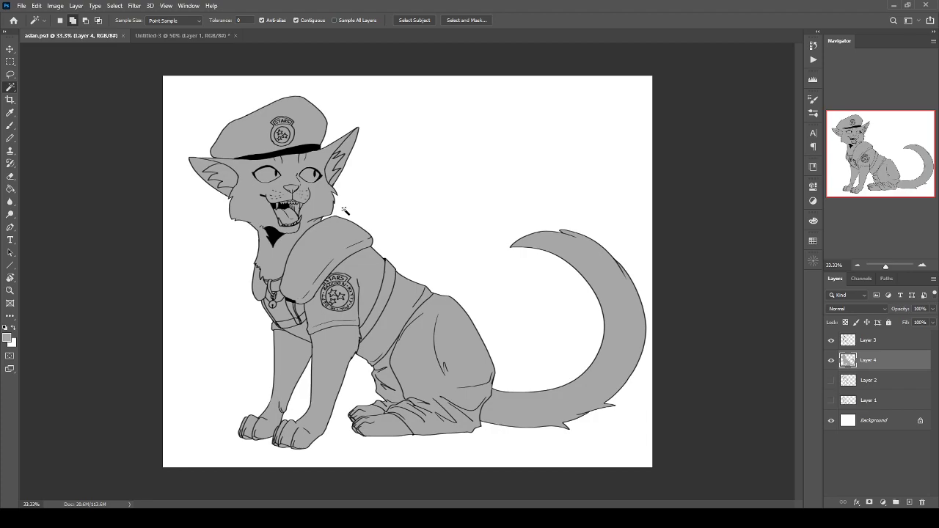
Lock the transparent pixels of Layer 4.
key(ctrl+plus)
key(ctrl+plus)
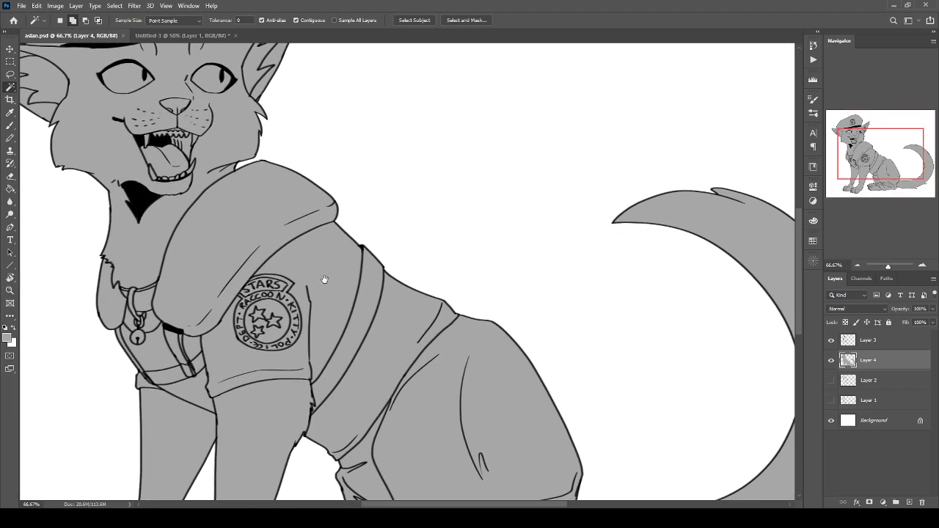
drag(317, 274, 447, 400)
key(b)
scroll(447, 400, up, 1)
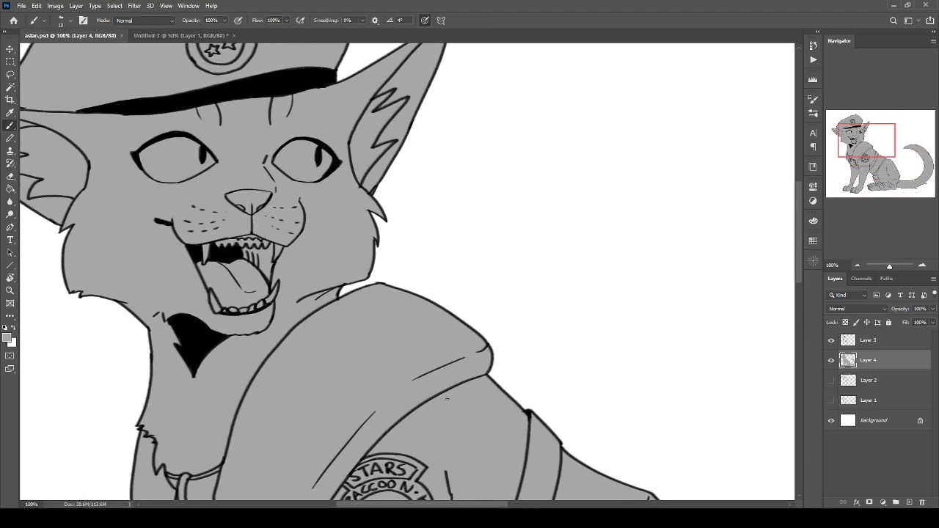
drag(344, 277, 435, 343)
key(/)
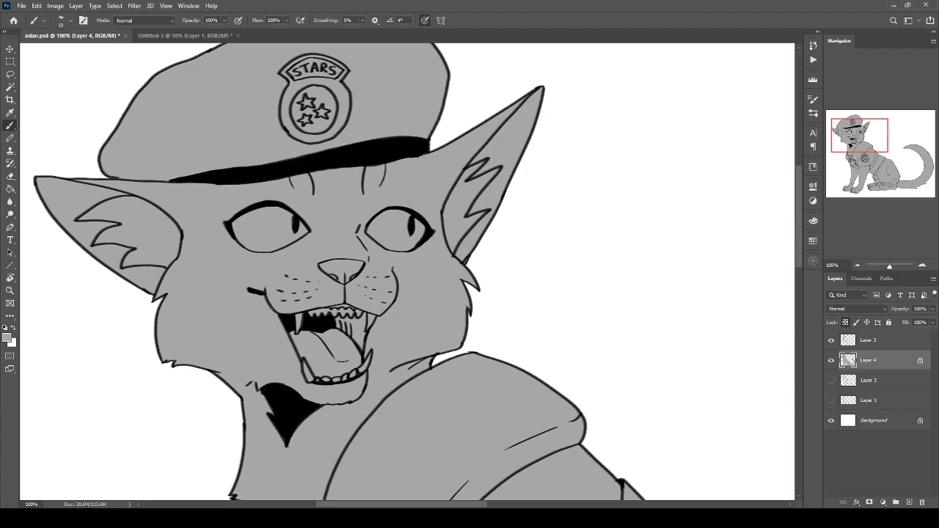
Switch to the reference photo collage and sample an off-white fur colour from it.
click(709, 251)
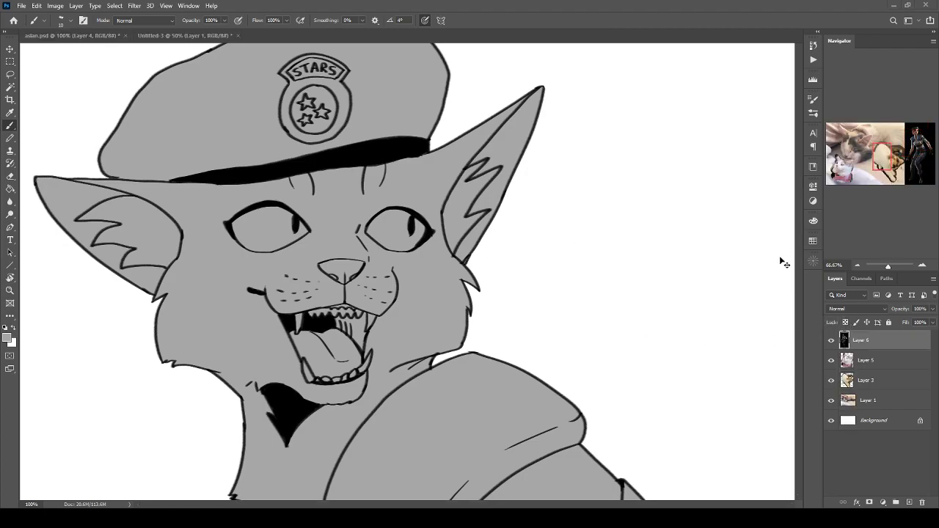
key(ctrl+minus)
key(ctrl+minus)
drag(719, 256, 786, 224)
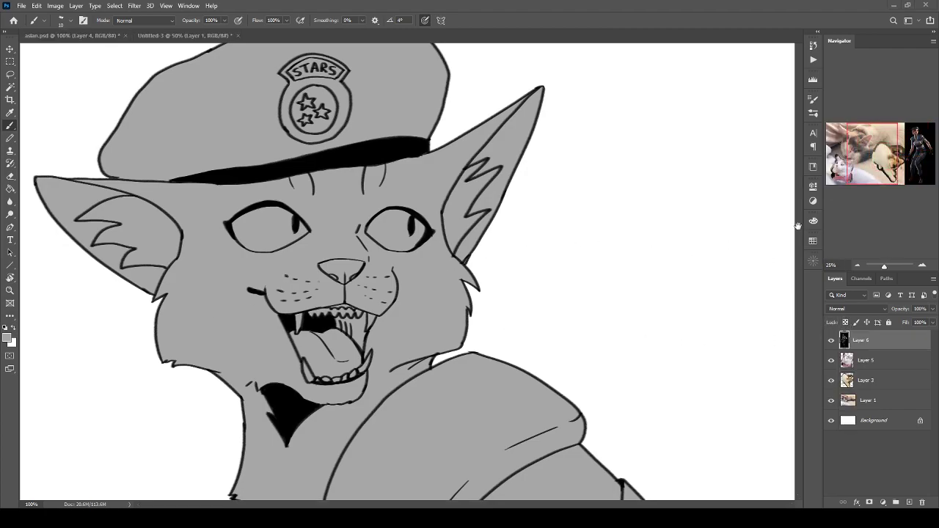
key(i)
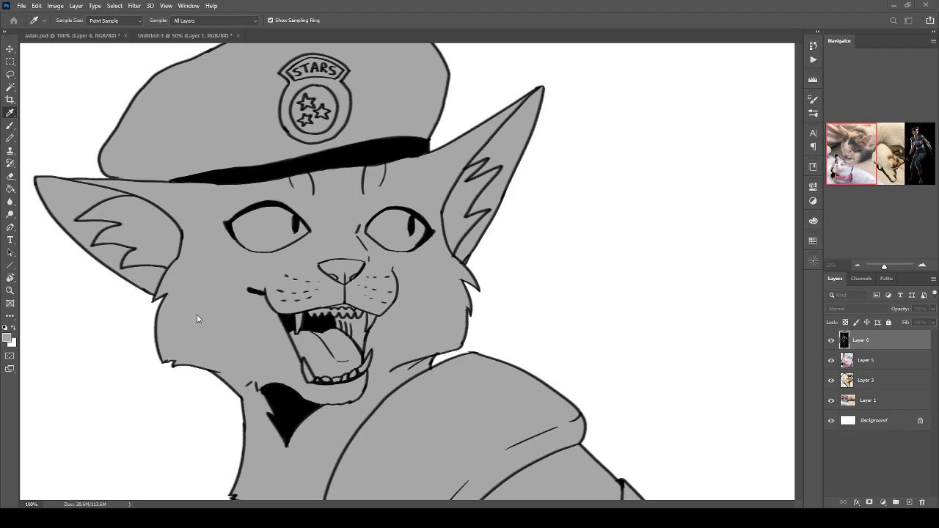
key(b)
alt+click(277, 199)
Fill the cat's silhouette on Layer 4 with the sampled off-white and save the drawing.
key(g)
click(547, 356)
click(499, 453)
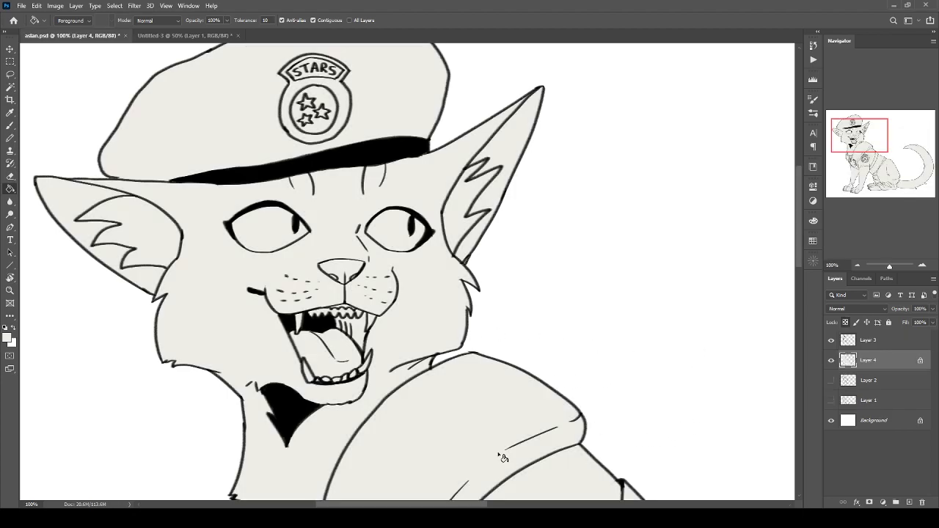
key(ctrl+minus)
key(ctrl+minus)
key(ctrl+s)
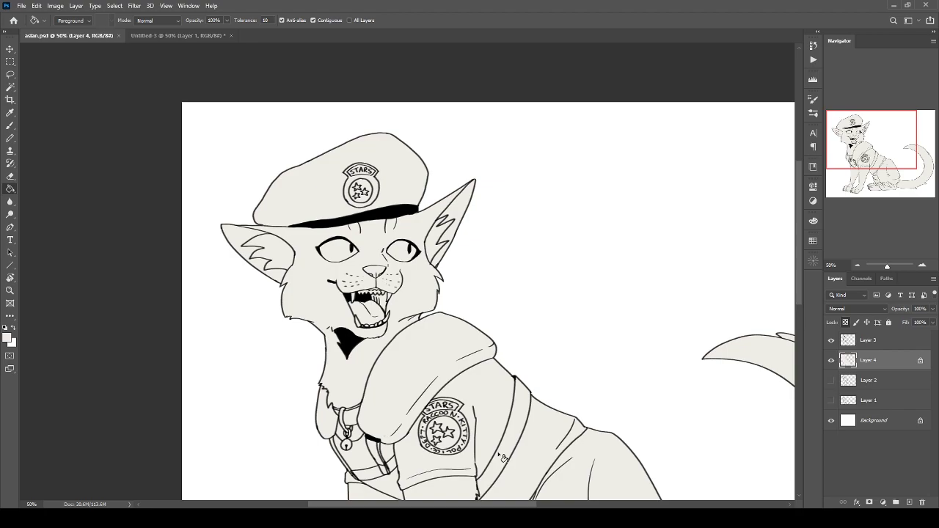
Add a new layer directly above Layer 4 and clip it to that base layer.
key(b)
key(ctrl+plus)
mouse_move(503, 457)
mouse_down()
mouse_move(330, 268)
mouse_move(262, 216)
mouse_move(358, 257)
mouse_up()
drag(300, 221, 405, 359)
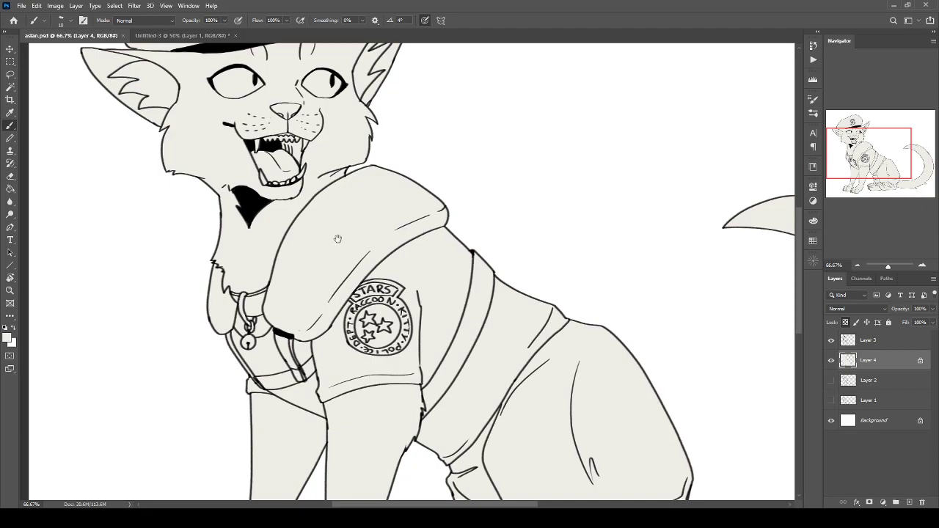
drag(337, 238, 383, 285)
drag(450, 273, 478, 372)
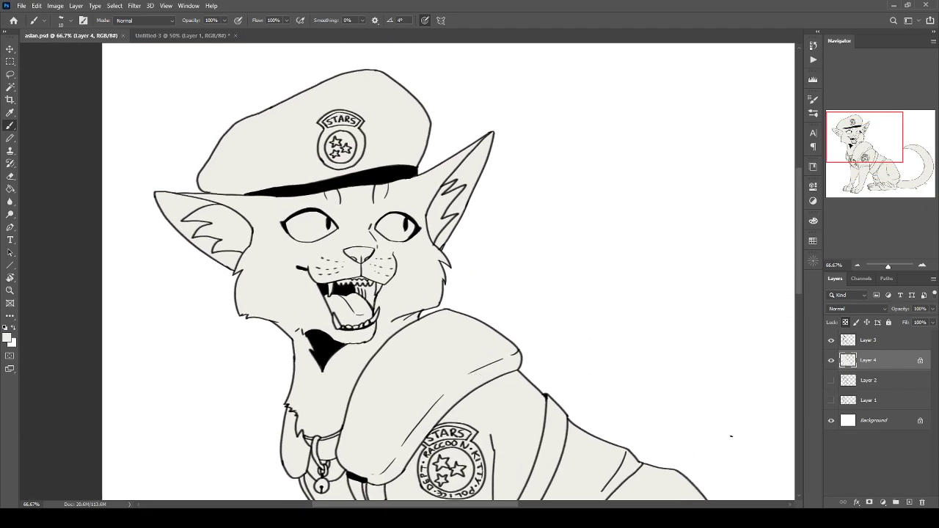
click(908, 502)
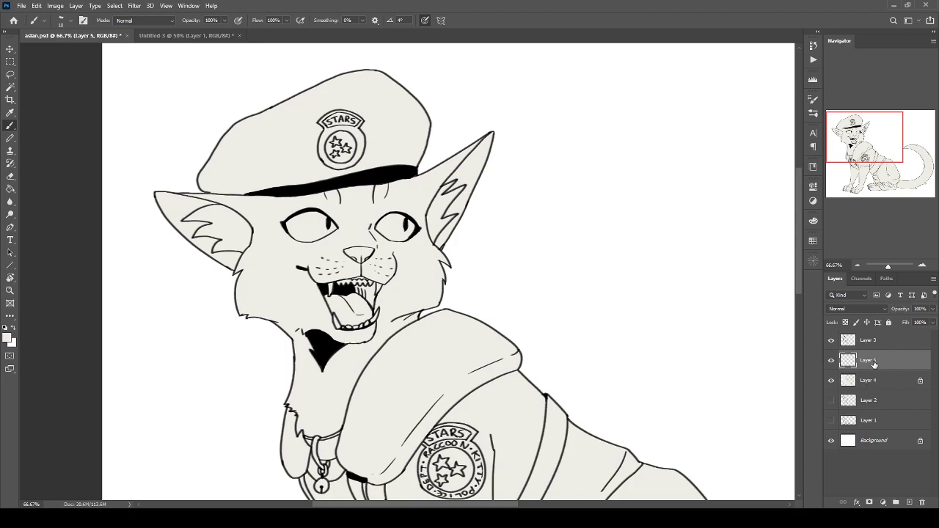
key(ctrl+alt+g)
Pick a muted dark blue as the paint colour and cover the cat's cap with it on Layer 5 using a large brush.
key(i)
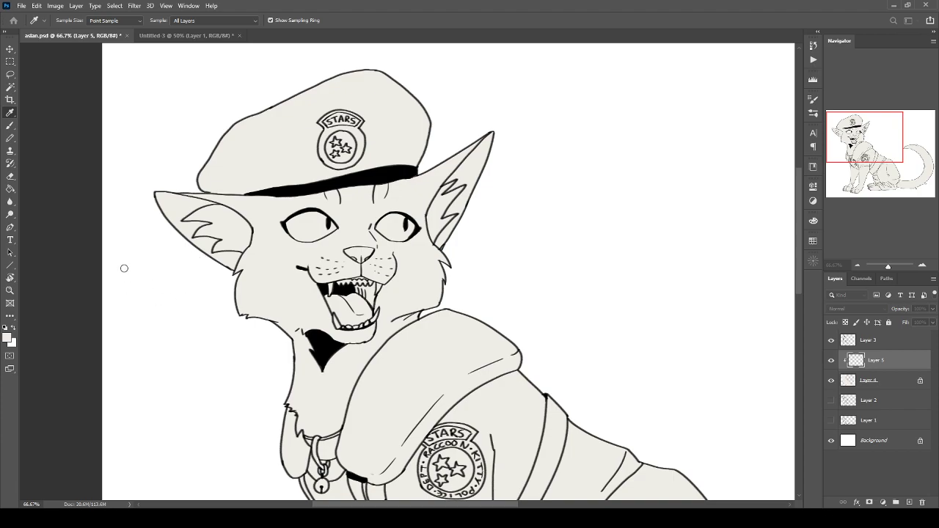
click(279, 200)
key(b)
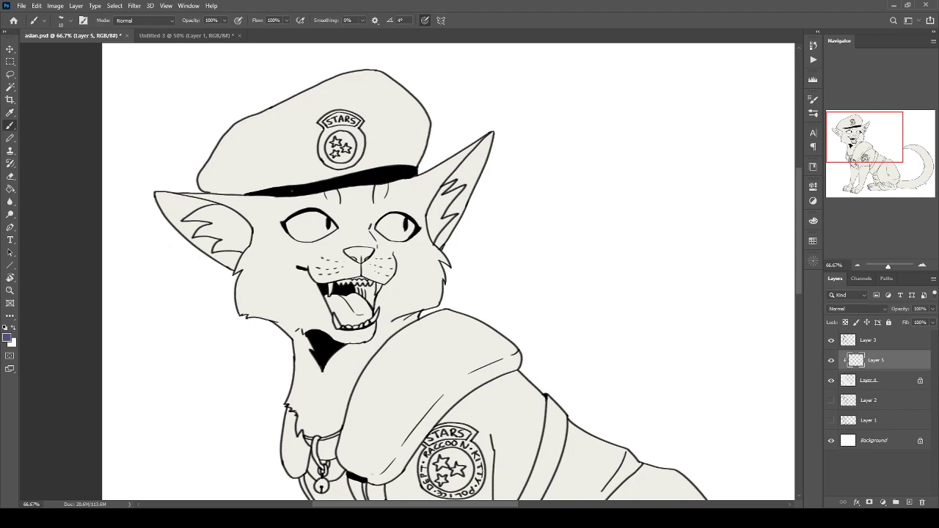
key(.)
mouse_move(416, 84)
mouse_down()
mouse_move(376, 121)
mouse_move(335, 128)
mouse_move(202, 194)
mouse_up()
Paint the hood, shirt, sleeve and trousers in the same dark blue on Layer 5.
scroll(422, 82, down, 5)
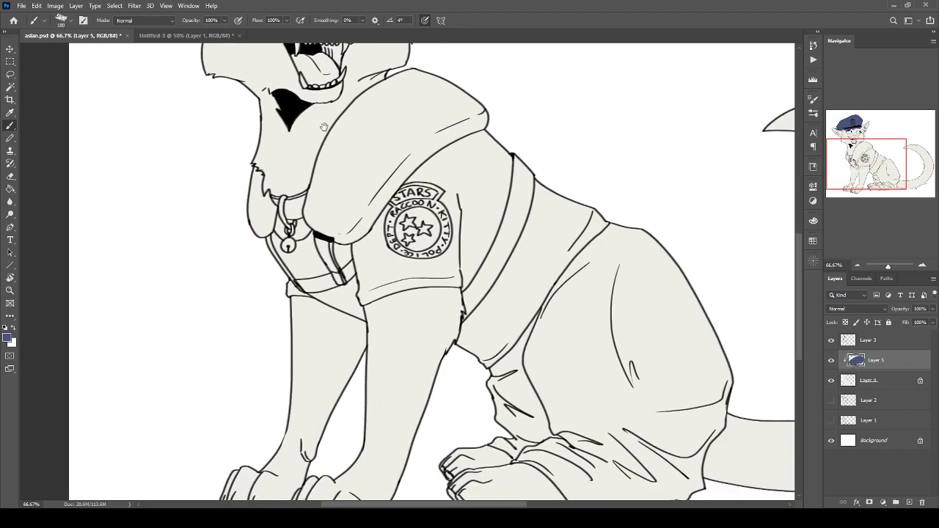
mouse_move(427, 79)
mouse_down()
mouse_move(286, 249)
mouse_move(268, 220)
mouse_move(367, 308)
mouse_move(404, 234)
mouse_move(466, 254)
mouse_move(485, 365)
mouse_move(459, 327)
mouse_up()
mouse_move(435, 273)
mouse_down()
mouse_move(454, 353)
mouse_move(329, 264)
mouse_up()
mouse_move(624, 215)
mouse_down()
mouse_move(532, 341)
mouse_move(492, 220)
mouse_move(385, 154)
mouse_move(465, 121)
mouse_up()
mouse_move(464, 313)
mouse_down()
mouse_move(420, 267)
mouse_move(270, 160)
mouse_up()
mouse_move(411, 96)
mouse_down()
mouse_move(532, 345)
mouse_move(411, 110)
mouse_move(338, 345)
mouse_move(316, 239)
mouse_move(352, 229)
mouse_move(400, 156)
mouse_up()
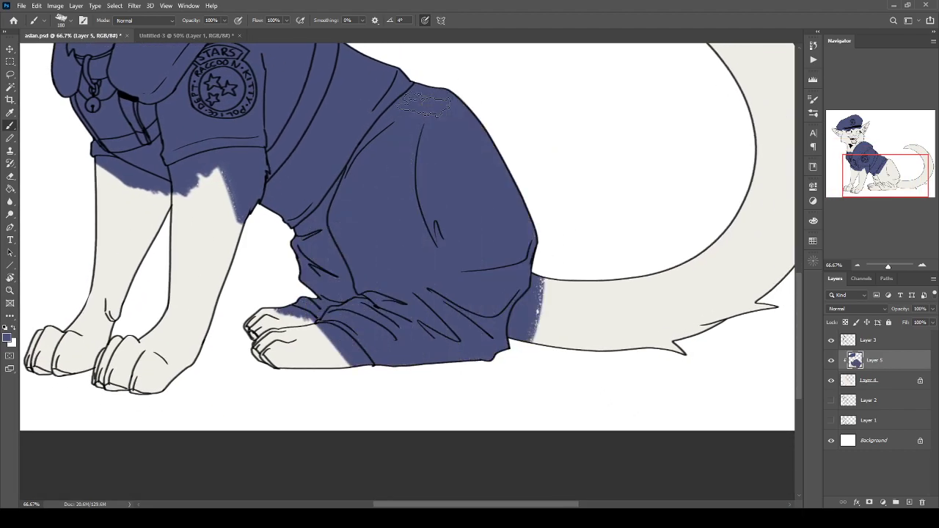
Lasso the blue overspill at the base of the tail along the trouser edge and delete it.
key(ctrl+plus)
key(l)
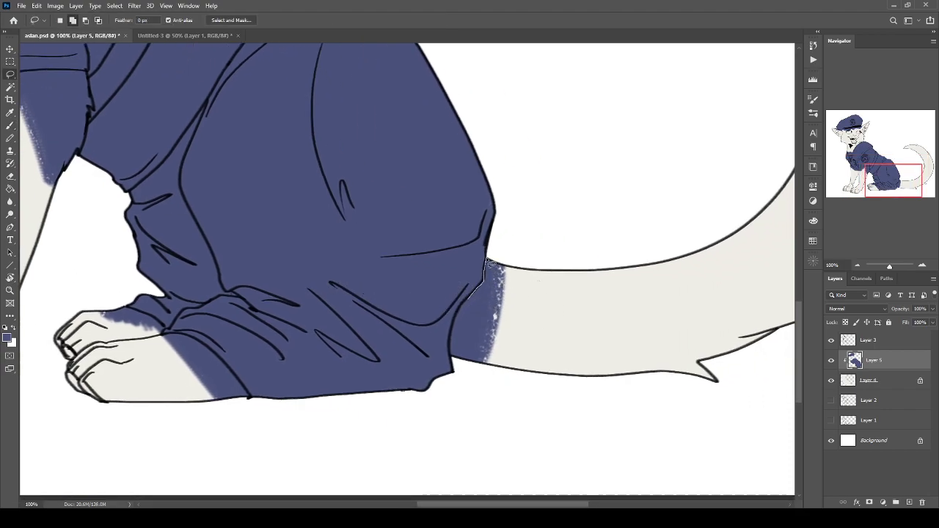
drag(491, 262, 585, 261)
key(Delete)
key(ctrl+d)
Lasso the blue overspill on the near foreleg beside the belly and delete it.
drag(339, 235, 635, 409)
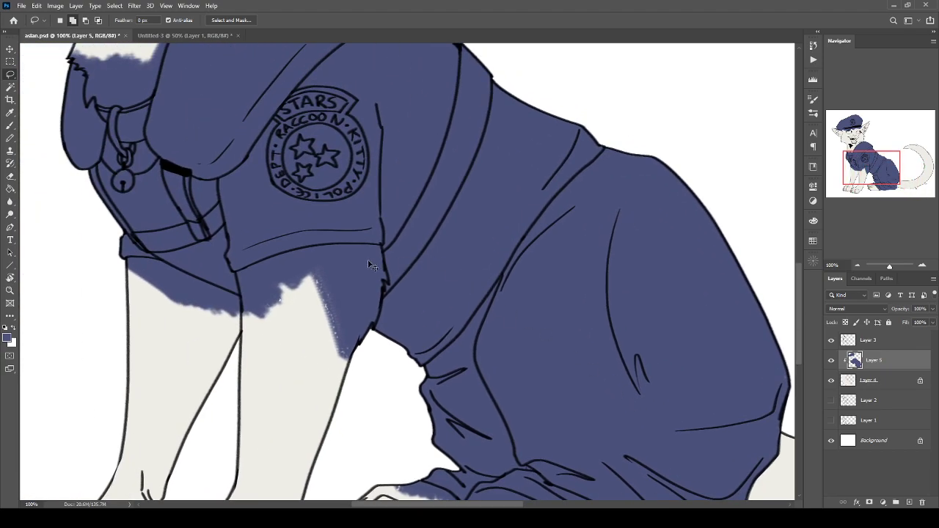
key(ctrl+plus)
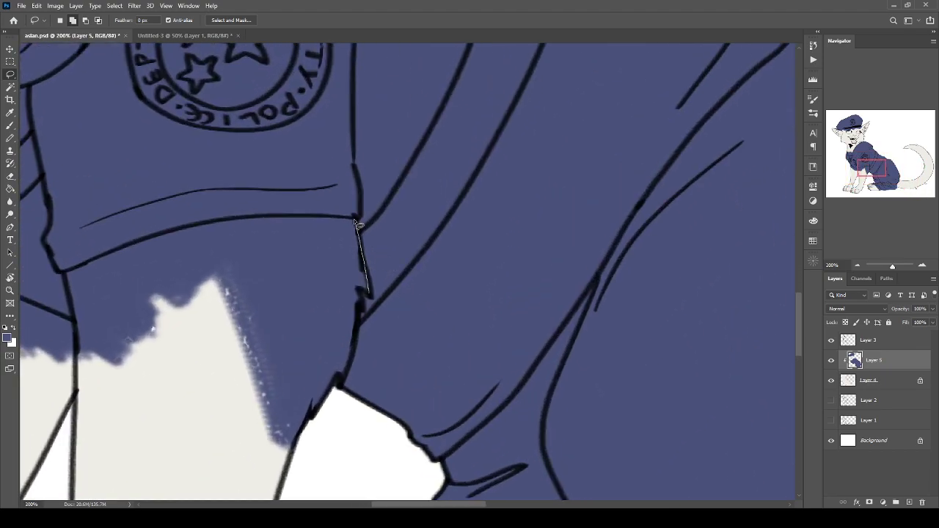
mouse_move(336, 385)
mouse_down()
mouse_move(172, 484)
mouse_move(176, 269)
mouse_up()
drag(358, 224, 356, 220)
key(Delete)
key(ctrl+d)
Lasso and delete the remaining blue on the near foreleg below the curved sleeve hem.
drag(201, 272, 402, 315)
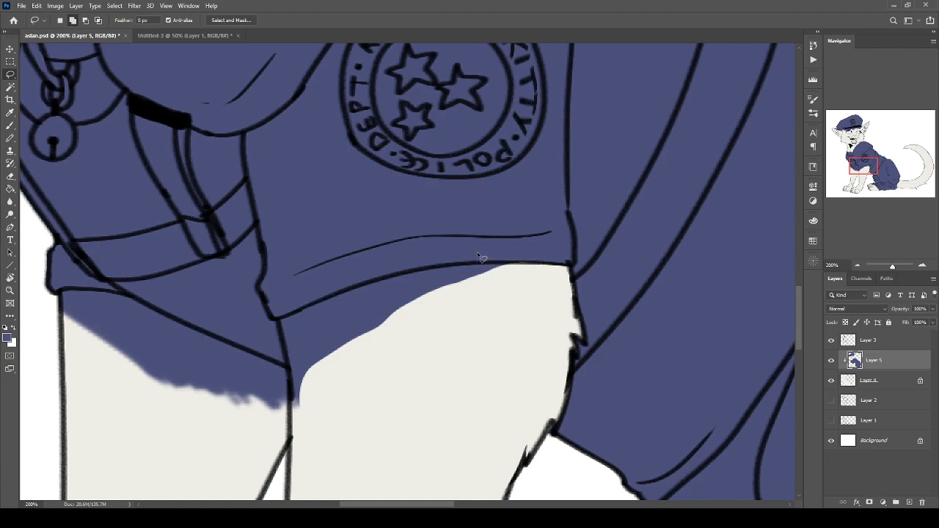
mouse_move(511, 264)
mouse_down()
mouse_move(352, 292)
mouse_move(431, 276)
mouse_move(428, 448)
mouse_up()
key(Delete)
drag(284, 336, 330, 417)
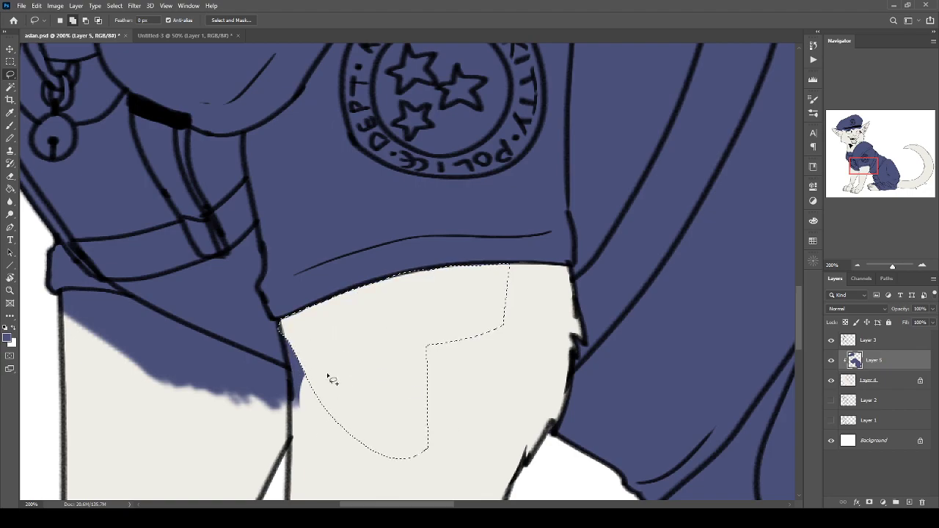
drag(292, 360, 308, 413)
key(Delete)
Select the blue overspill on the far foreleg up to the shirt's lower edge and delete it.
drag(289, 369, 314, 435)
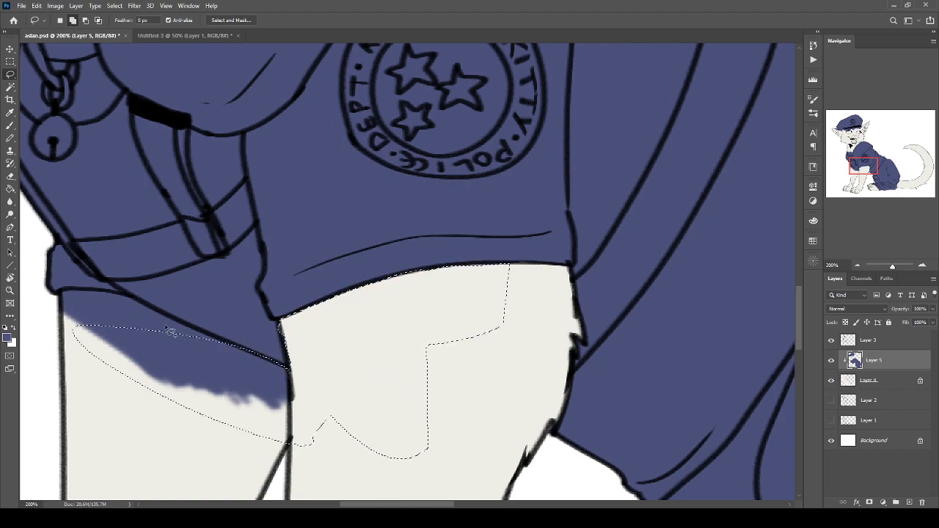
mouse_move(259, 359)
mouse_down()
mouse_move(142, 328)
mouse_move(177, 396)
mouse_move(245, 353)
mouse_move(59, 298)
mouse_up()
drag(128, 296, 191, 329)
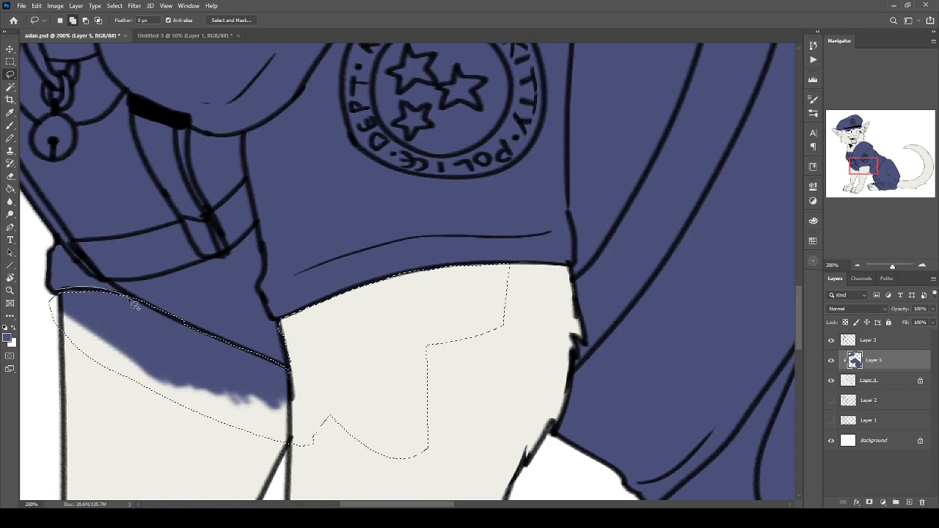
key(Delete)
key(ctrl+d)
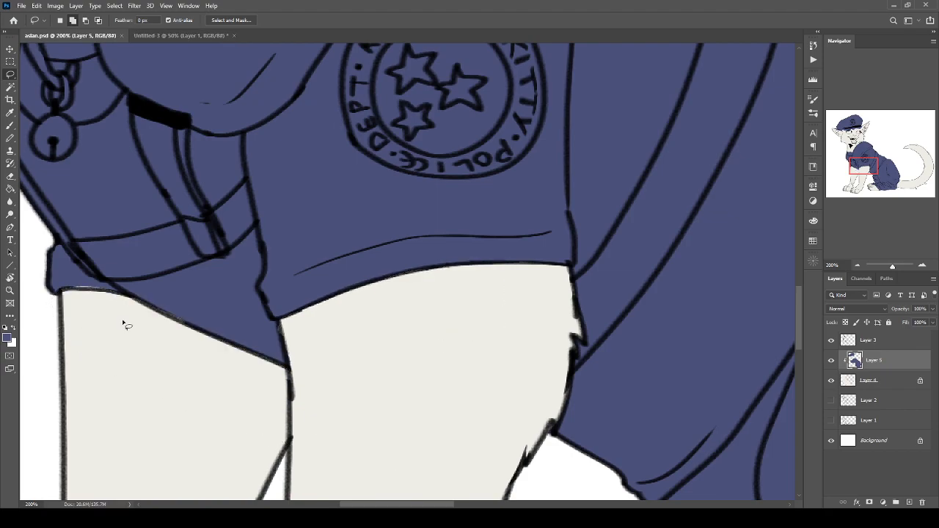
Touch up the blue edge along the shirt hem above the far foreleg with a much smaller brush.
key(b)
key(bracketleft)
key(bracketleft)
key(bracketleft)
key(bracketleft)
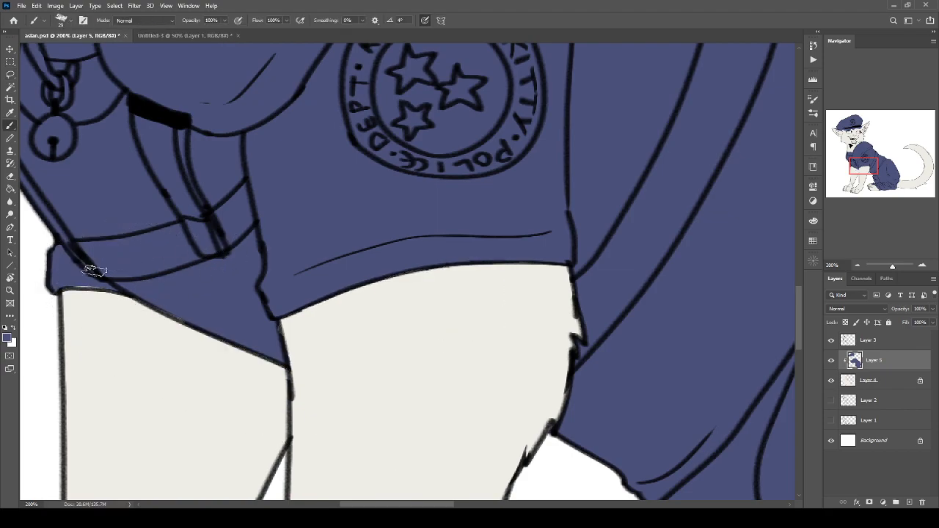
key(ctrl+z)
drag(79, 287, 131, 292)
key(ctrl+z)
drag(50, 277, 243, 329)
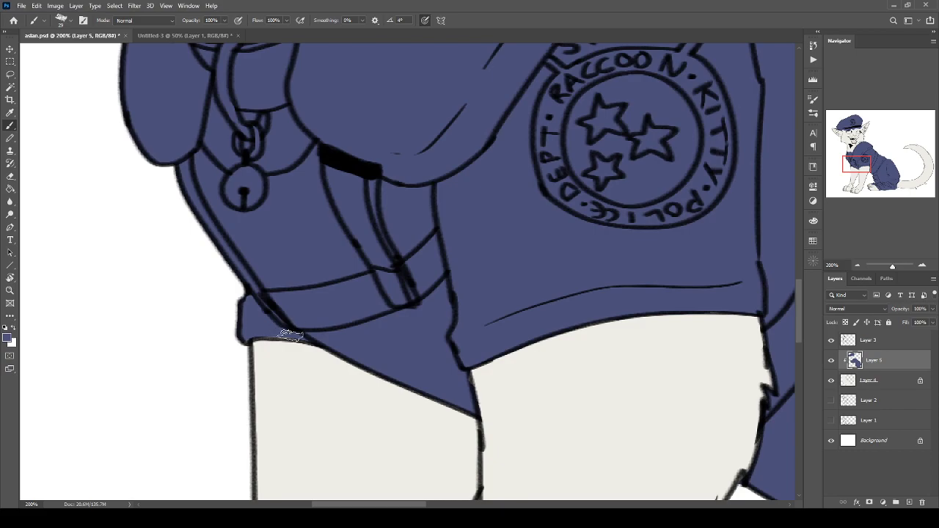
Lasso the blue overspill on the neck and chest fur along the hood and collar outlines and delete it.
scroll(232, 338, down, 3)
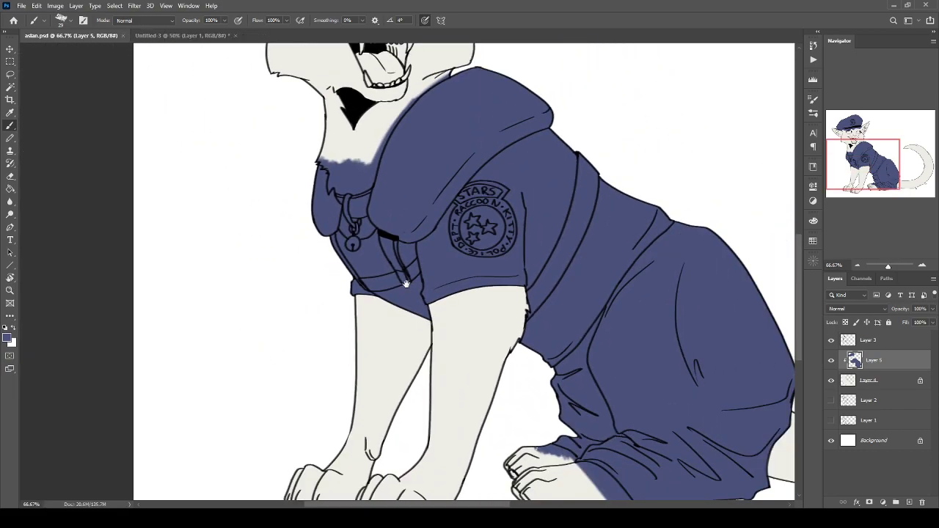
scroll(285, 368, up, 3)
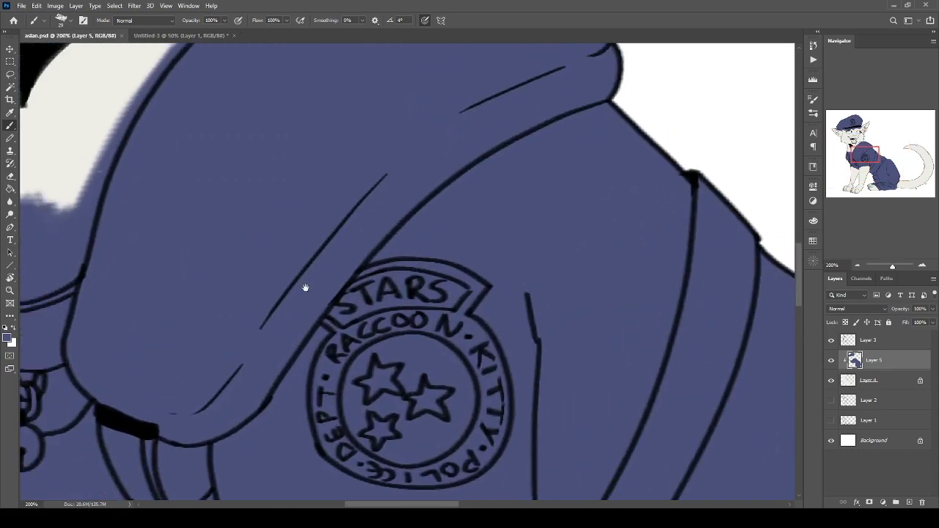
drag(283, 277, 495, 450)
key(l)
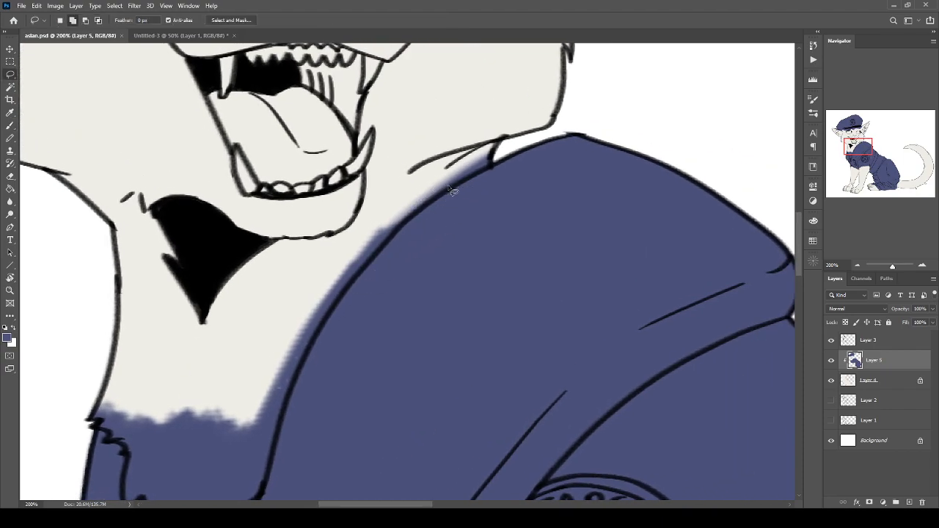
mouse_move(497, 167)
mouse_down()
mouse_move(360, 245)
mouse_move(296, 320)
mouse_move(329, 220)
mouse_up()
drag(299, 368, 256, 297)
drag(246, 422, 326, 272)
key(ctrl+z)
drag(379, 218, 355, 302)
mouse_move(383, 224)
mouse_down()
mouse_move(334, 345)
mouse_move(342, 349)
mouse_up()
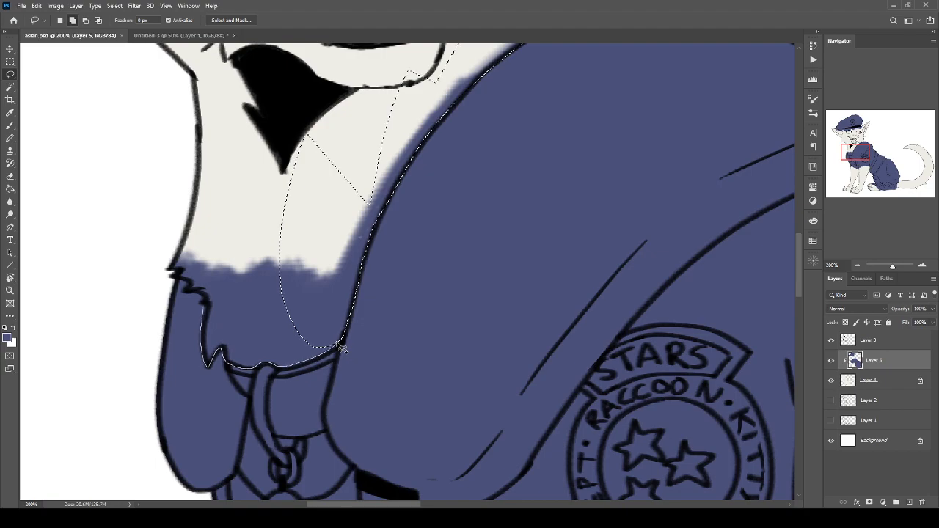
mouse_move(342, 350)
mouse_down()
mouse_move(157, 249)
mouse_move(210, 137)
mouse_up()
key(Delete)
key(ctrl+d)
Brush blue into the gaps along the chest fur and collar edge, reducing the brush size for the narrow spots.
key(b)
drag(197, 312, 196, 347)
key(bracketleft)
key(bracketleft)
key(bracketleft)
drag(255, 375, 248, 316)
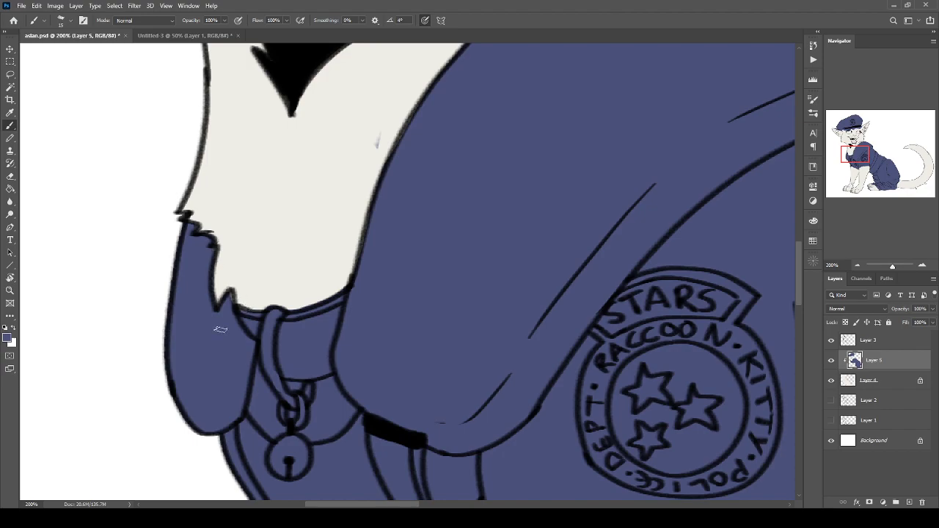
Lasso the blue overspill on the ear beside the cap's lower edge and delete it.
key(ctrl+minus)
key(ctrl+minus)
key(ctrl+minus)
key(ctrl+plus)
key(ctrl+plus)
key(ctrl+plus)
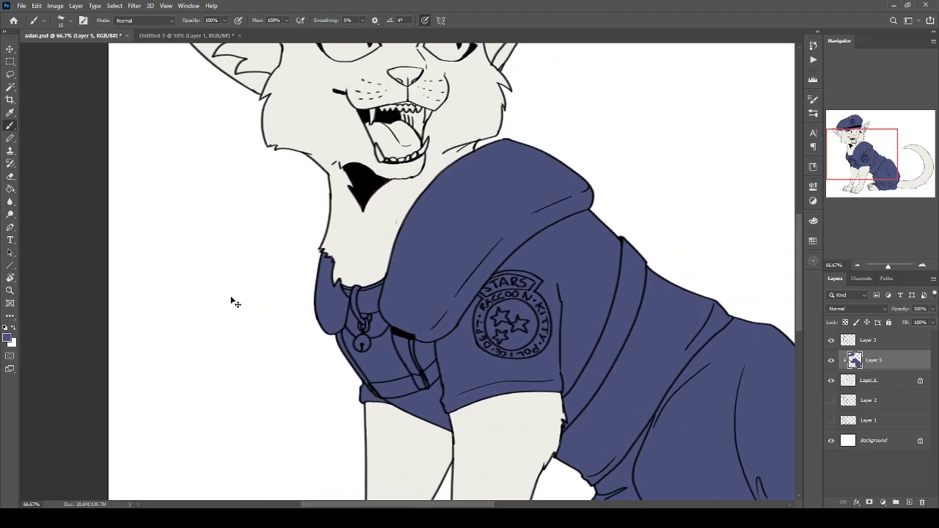
key(l)
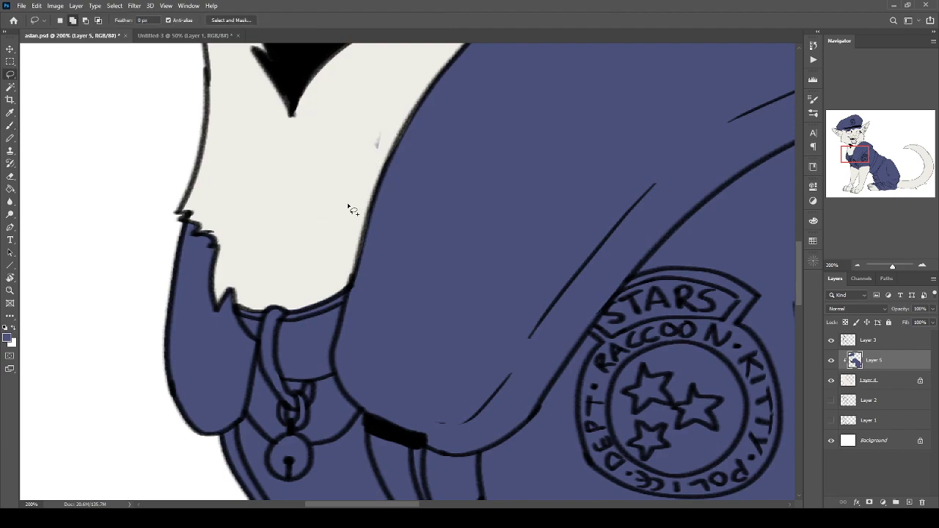
mouse_move(348, 206)
mouse_down()
mouse_move(333, 343)
mouse_move(389, 464)
mouse_up()
drag(312, 245, 408, 484)
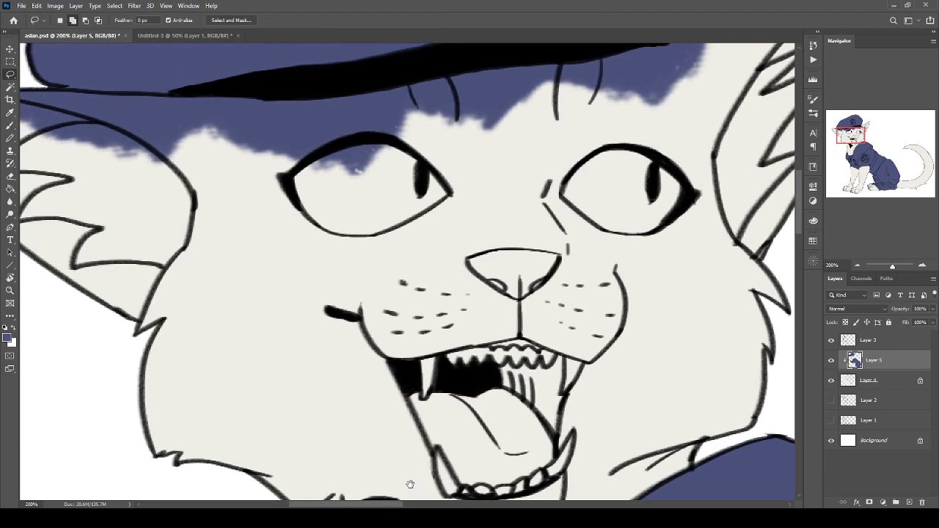
mouse_move(262, 183)
mouse_down()
mouse_move(356, 216)
mouse_move(22, 246)
mouse_move(174, 197)
mouse_up()
mouse_move(380, 202)
mouse_down()
mouse_move(67, 268)
mouse_move(342, 211)
mouse_up()
key(ctrl+d)
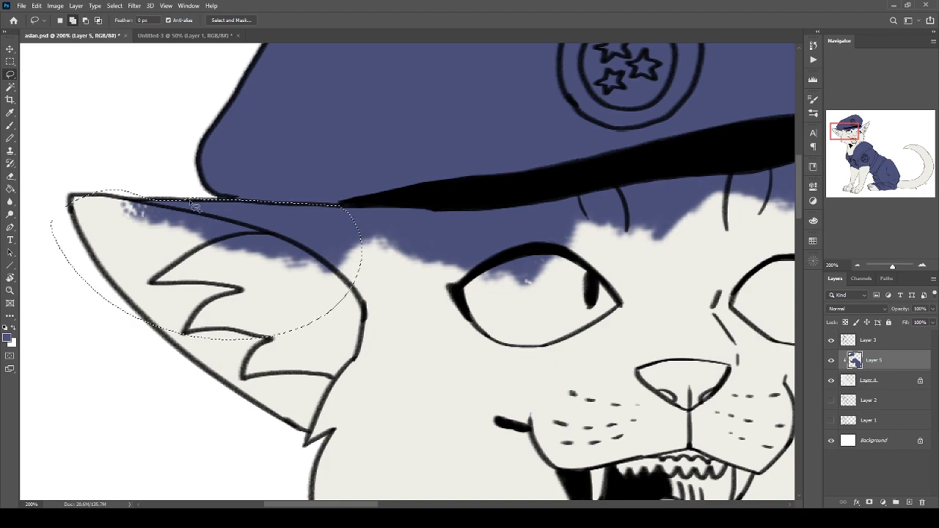
key(Delete)
Select and delete the blue overspill across the forehead and eyes below the cap band, and save the drawing.
click(463, 243)
drag(463, 243, 296, 270)
mouse_move(436, 203)
mouse_down()
mouse_move(493, 348)
mouse_move(226, 237)
mouse_move(236, 244)
mouse_move(192, 262)
mouse_up()
key(Delete)
drag(483, 256, 290, 293)
mouse_move(367, 334)
mouse_down()
mouse_move(506, 196)
mouse_move(559, 173)
mouse_move(514, 332)
mouse_up()
key(Delete)
key(ctrl+d)
key(ctrl+minus)
key(ctrl+s)
Lasso the blue overspill on both hind paws up to the trouser cuffs and delete it.
drag(363, 405, 342, 213)
key(ctrl+minus)
key(ctrl+minus)
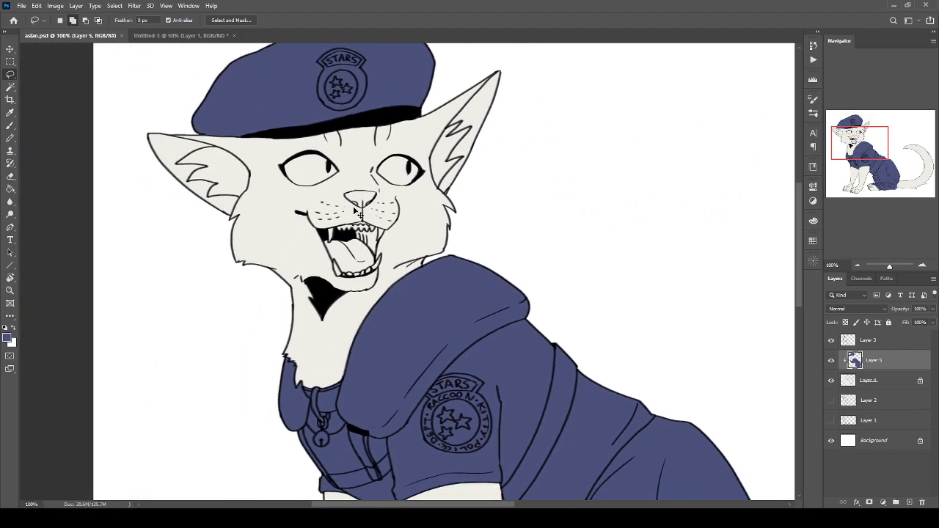
key(ctrl+plus)
drag(320, 373, 248, 225)
scroll(247, 294, down, 2)
scroll(247, 351, right, 1)
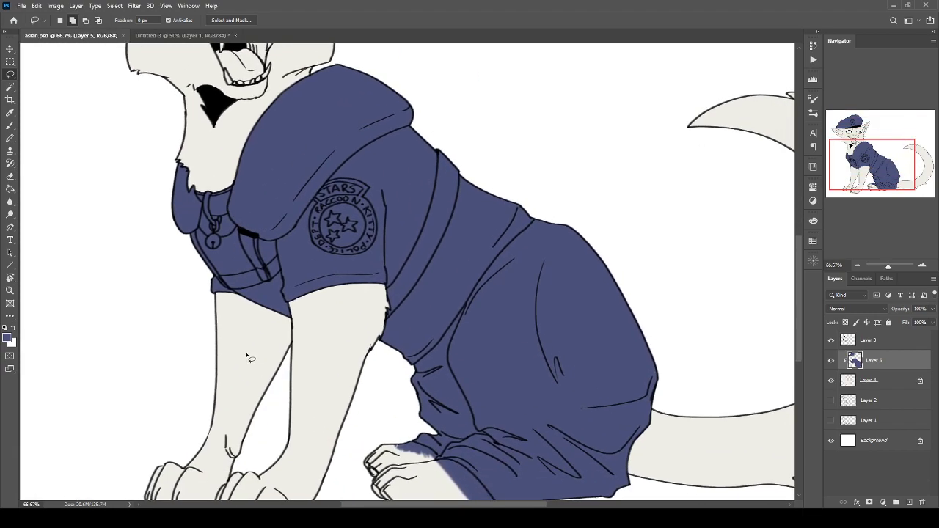
key(ctrl+plus)
key(ctrl+plus)
drag(394, 417, 285, 81)
mouse_move(295, 351)
mouse_down()
mouse_move(317, 270)
mouse_move(334, 279)
mouse_move(185, 225)
mouse_up()
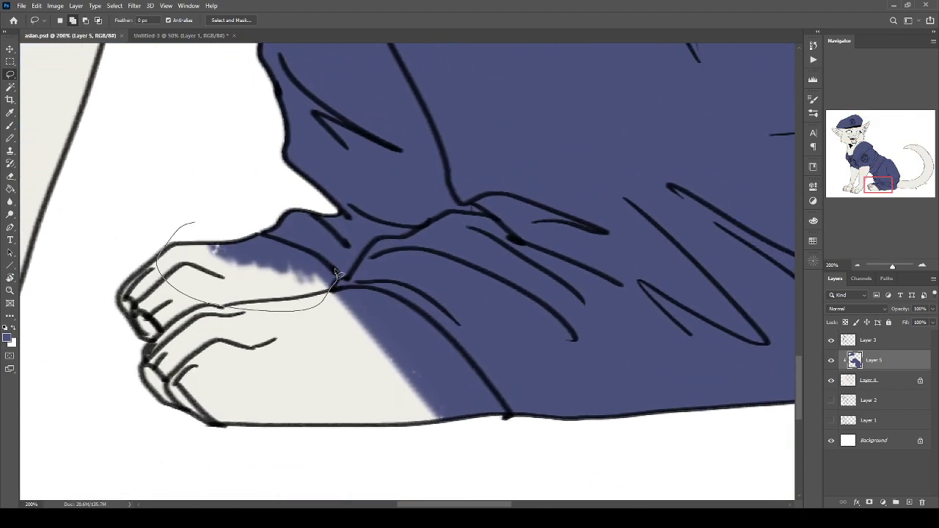
drag(337, 273, 337, 275)
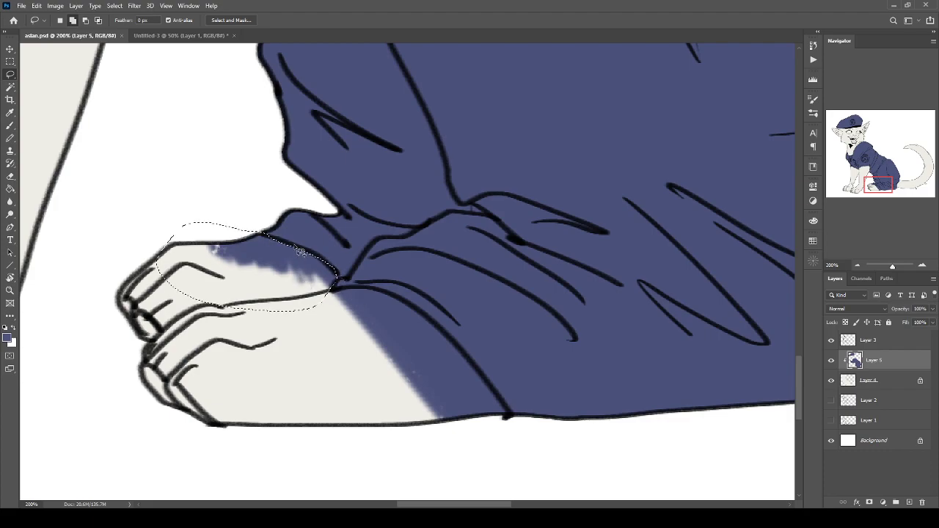
mouse_move(248, 308)
mouse_down()
mouse_move(465, 380)
mouse_move(516, 432)
mouse_move(462, 357)
mouse_up()
key(Delete)
key(ctrl+d)
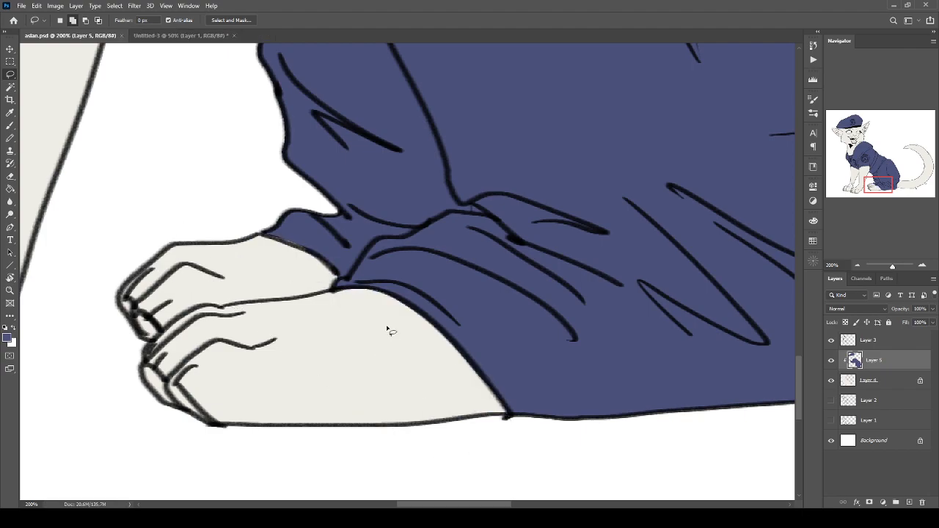
Touch up the blue edge of the trouser cuff above the far hind paw with the brush.
key(b)
scroll(232, 214, down, 3)
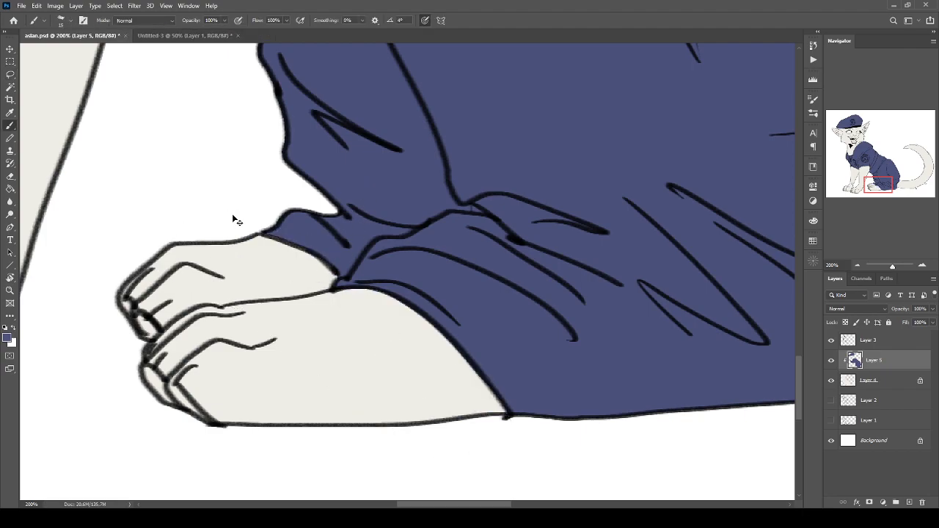
drag(233, 216, 384, 456)
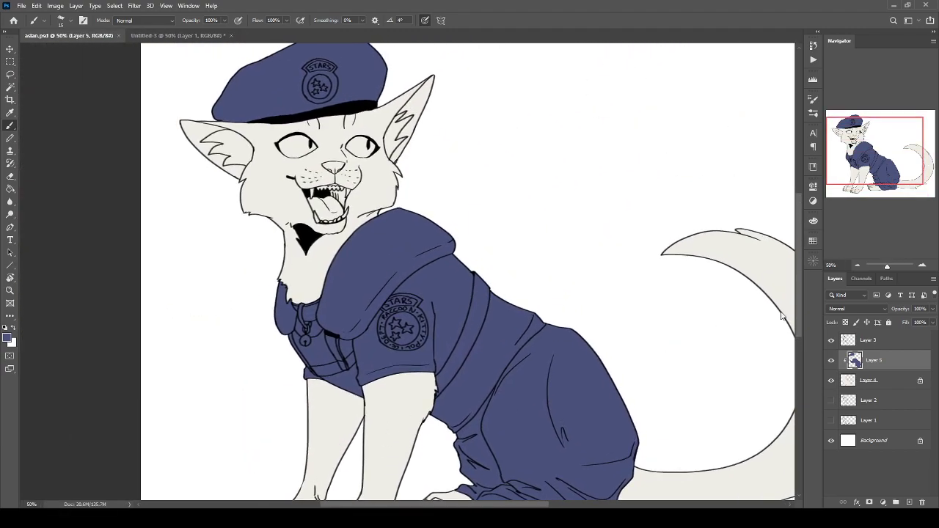
Lock the transparent pixels of Layer 5 and save the drawing.
click(845, 322)
key(ctrl+minus)
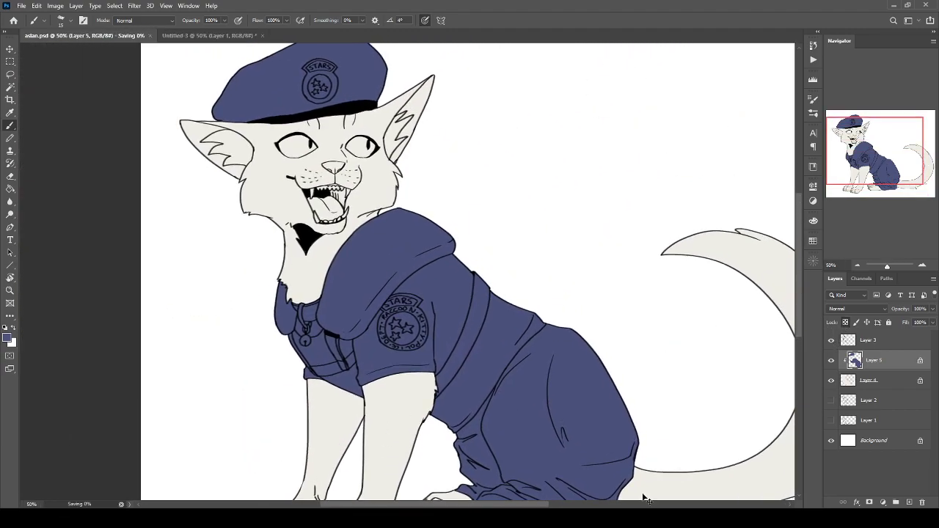
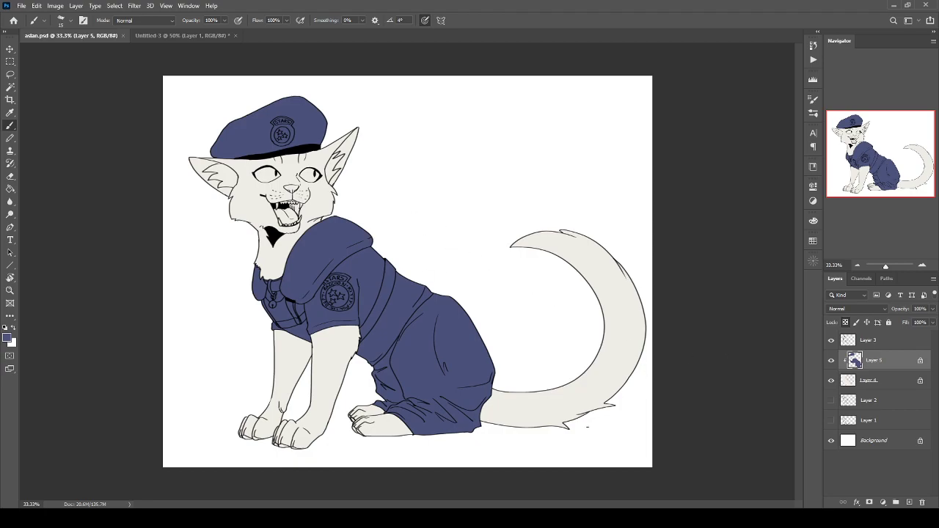
key(ctrl+plus)
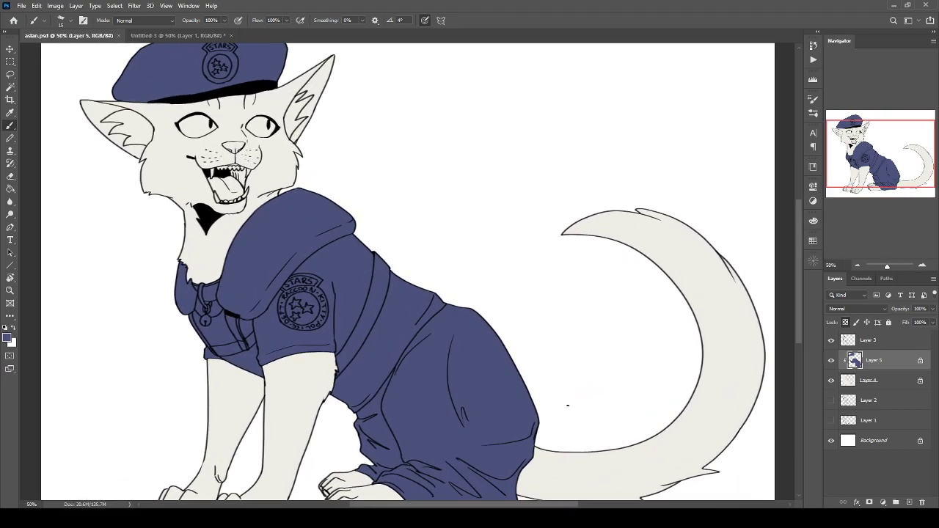
drag(289, 299, 331, 351)
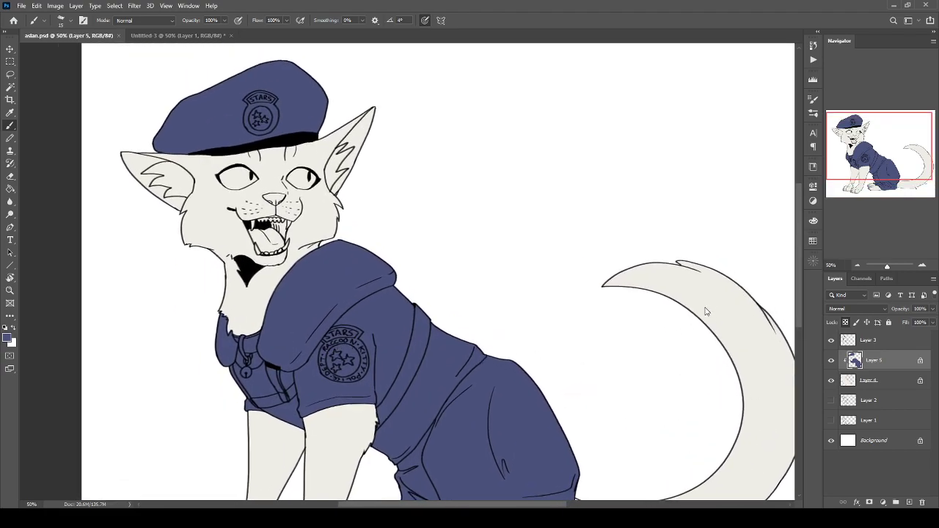
Refill the cat's fur base on Layer 4 with a lighter, warmer cream colour.
key(ctrl+Tab)
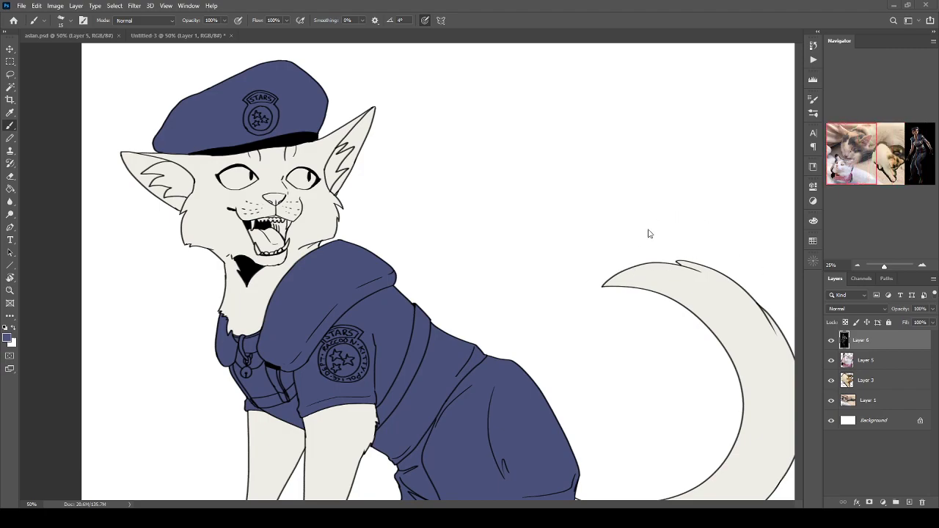
key(ctrl+Tab)
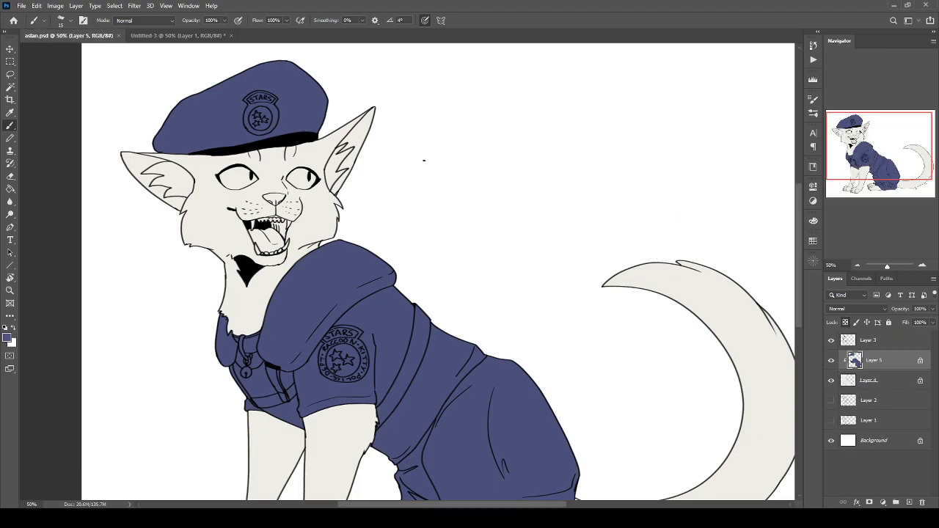
key(ctrl+plus)
drag(519, 256, 486, 331)
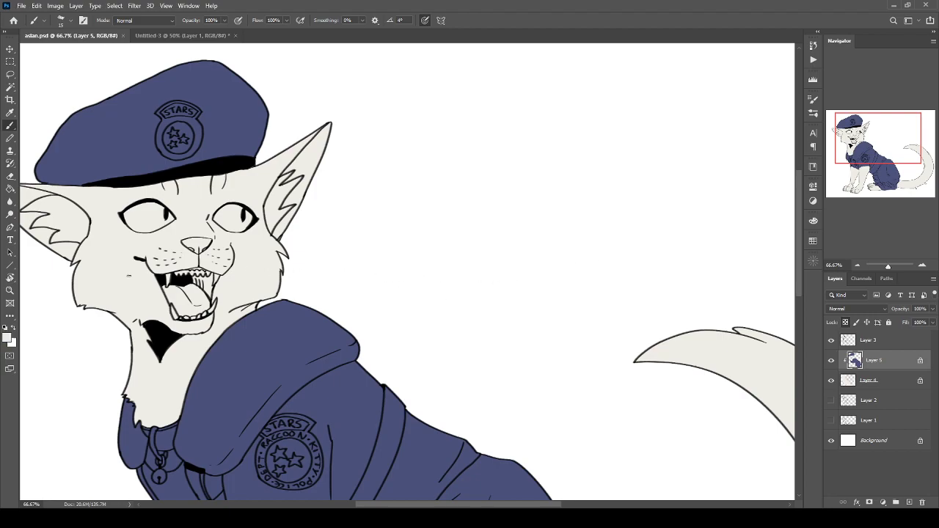
key(i)
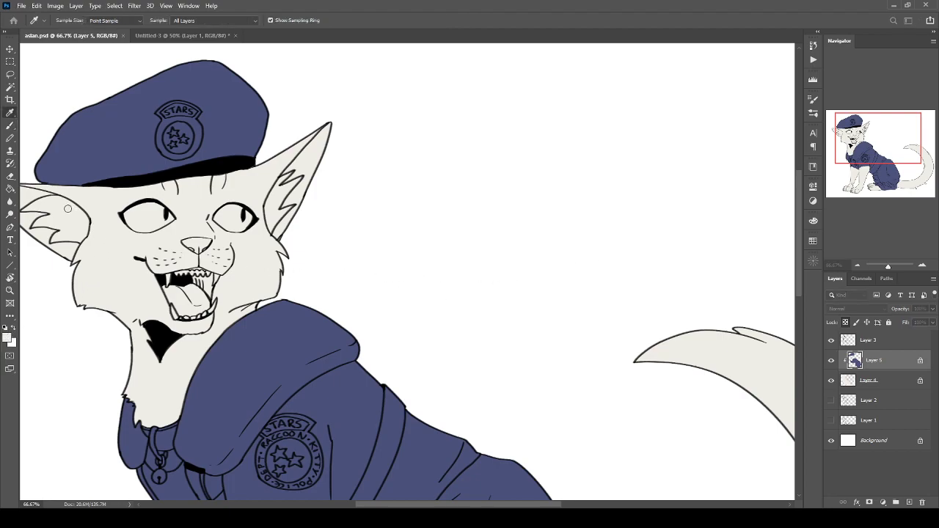
key(g)
click(869, 381)
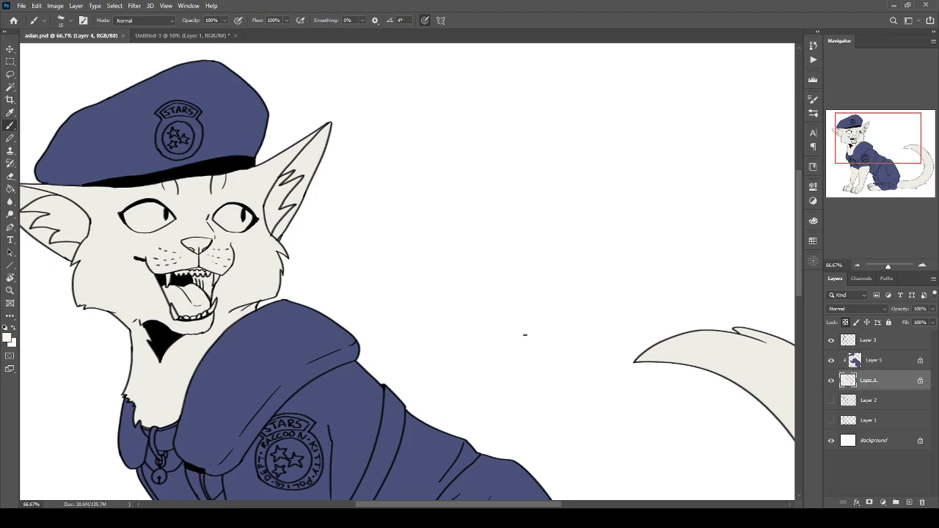
key(shift+g)
click(305, 367)
key(b)
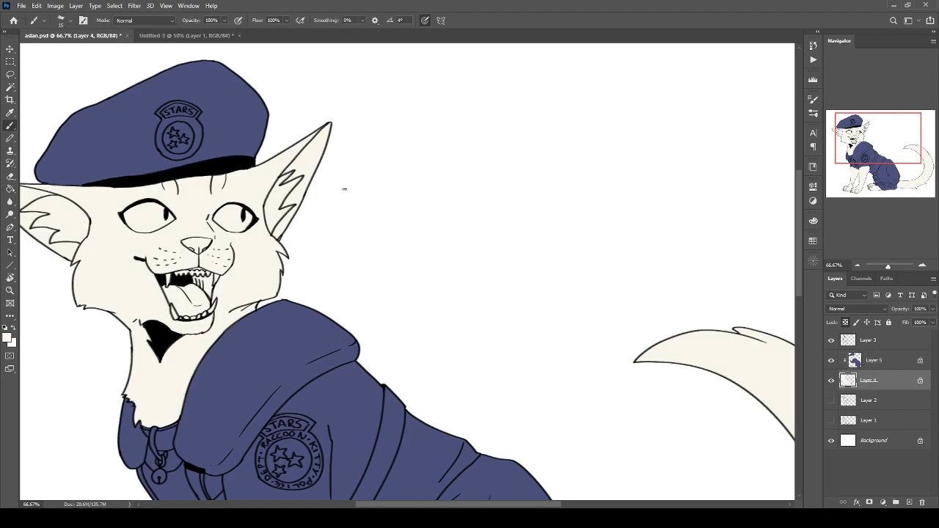
Try a pink fur tone sampled from the reference cat photo as a test stroke on the head.
key(ctrl+Tab)
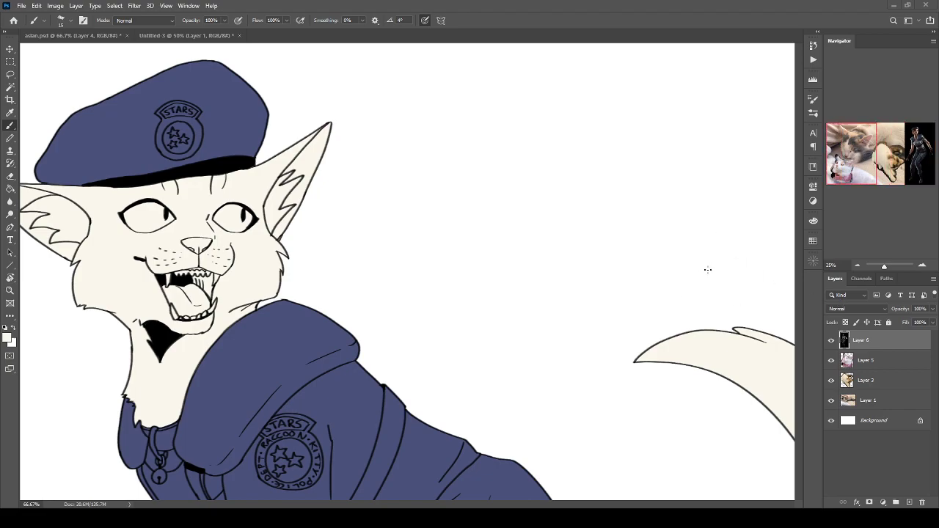
drag(704, 277, 710, 330)
drag(720, 297, 771, 173)
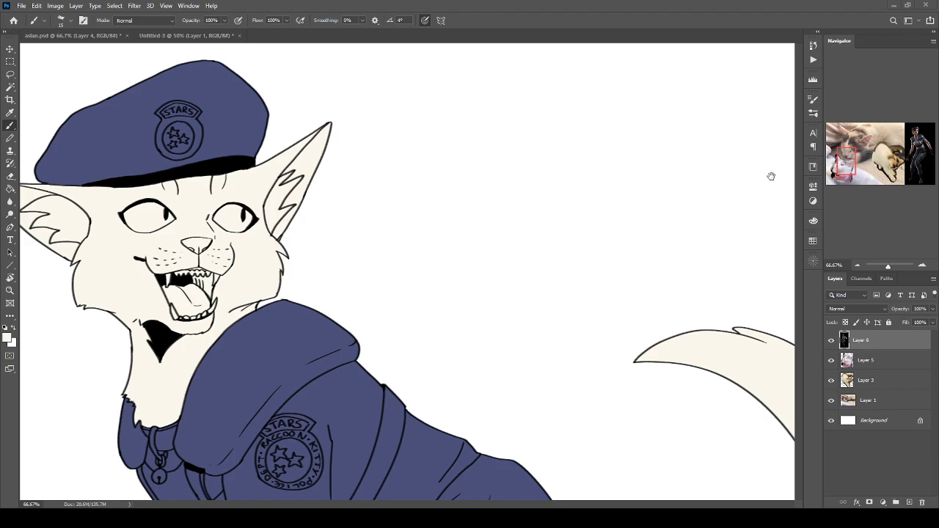
alt+click(700, 240)
click(276, 216)
mouse_move(289, 125)
mouse_down()
mouse_move(242, 209)
mouse_move(187, 182)
mouse_up()
key(ctrl+z)
Choose a tan colour and paint fur patches on Layer 4 beneath the cap band above both eyes.
key(i)
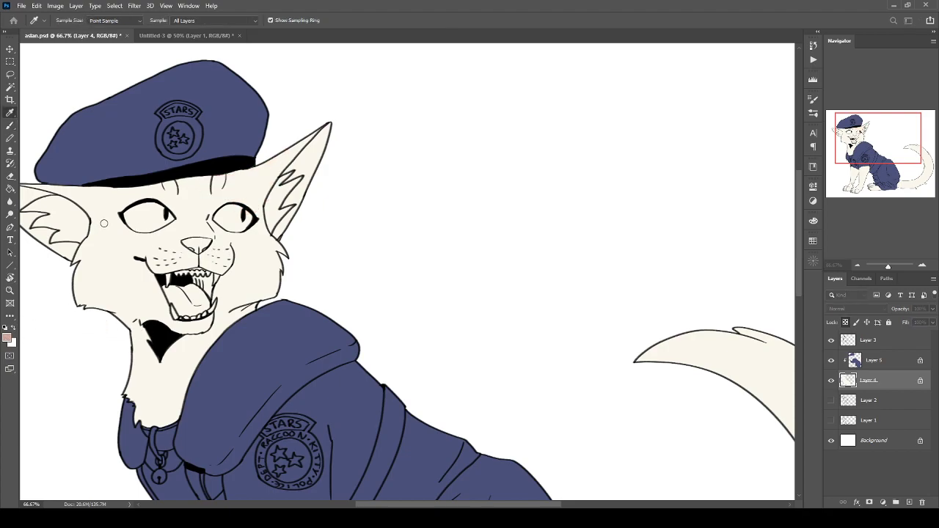
click(281, 200)
drag(150, 182, 289, 192)
key(ctrl+z)
drag(266, 160, 373, 146)
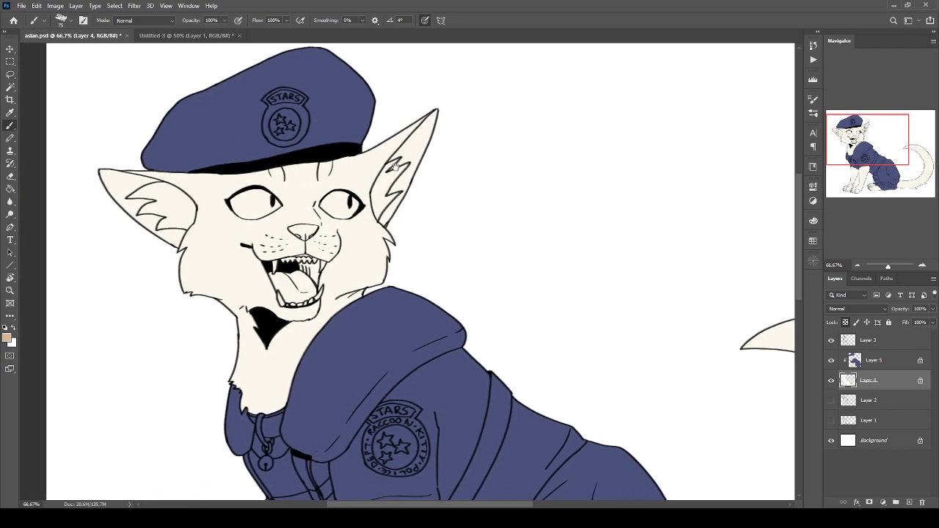
key(ctrl+plus)
drag(339, 201, 397, 274)
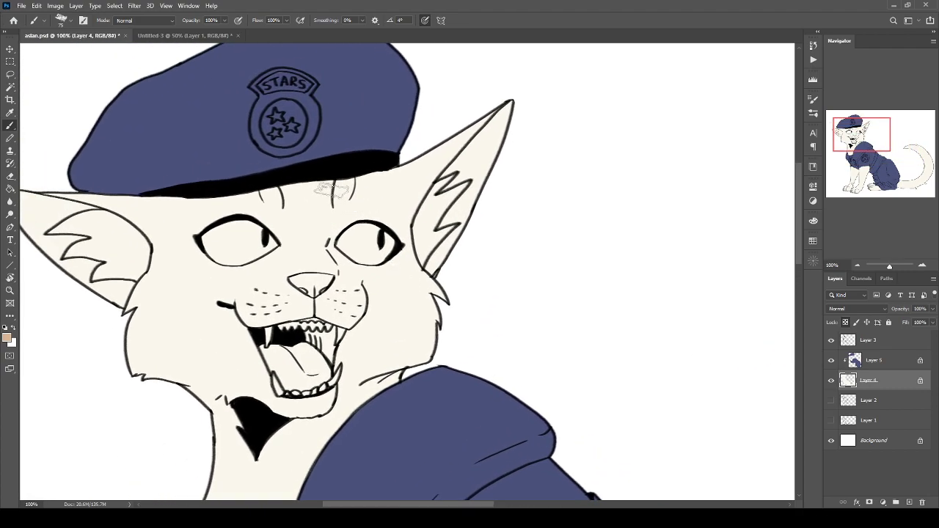
drag(358, 170, 337, 209)
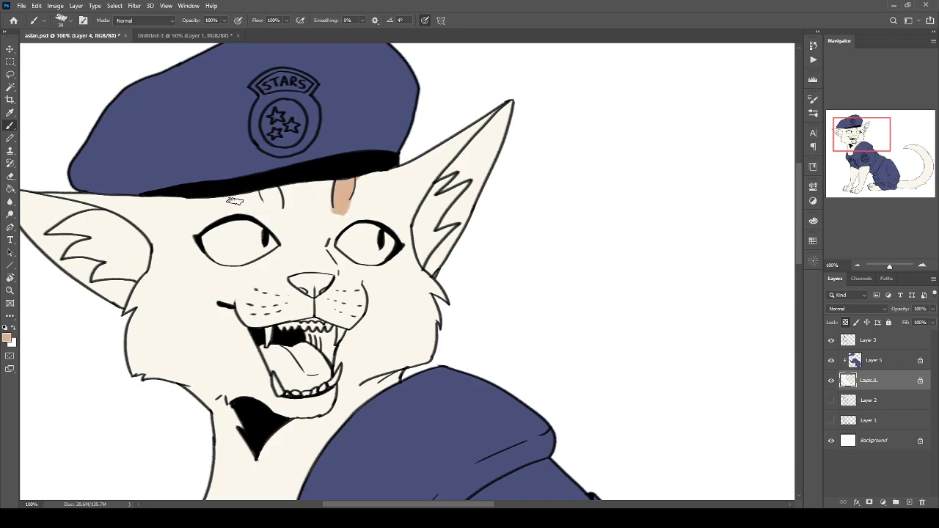
mouse_move(277, 204)
mouse_down()
mouse_move(270, 183)
mouse_move(273, 191)
mouse_up()
mouse_move(273, 211)
mouse_down()
mouse_move(192, 207)
mouse_move(271, 202)
mouse_move(201, 233)
mouse_up()
Extend the tan markings outward above the left-hand eye and across the right-hand brow up the ear's outer edge.
alt+click(277, 229)
alt+click(266, 207)
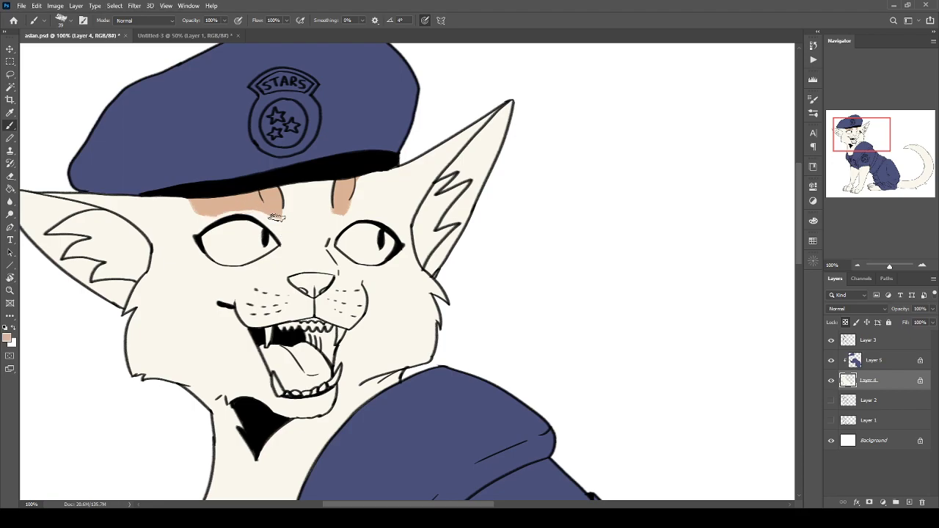
drag(192, 209, 171, 199)
mouse_move(400, 242)
mouse_down()
mouse_move(378, 195)
mouse_move(355, 195)
mouse_move(348, 220)
mouse_move(389, 212)
mouse_move(420, 246)
mouse_up()
key(ctrl+z)
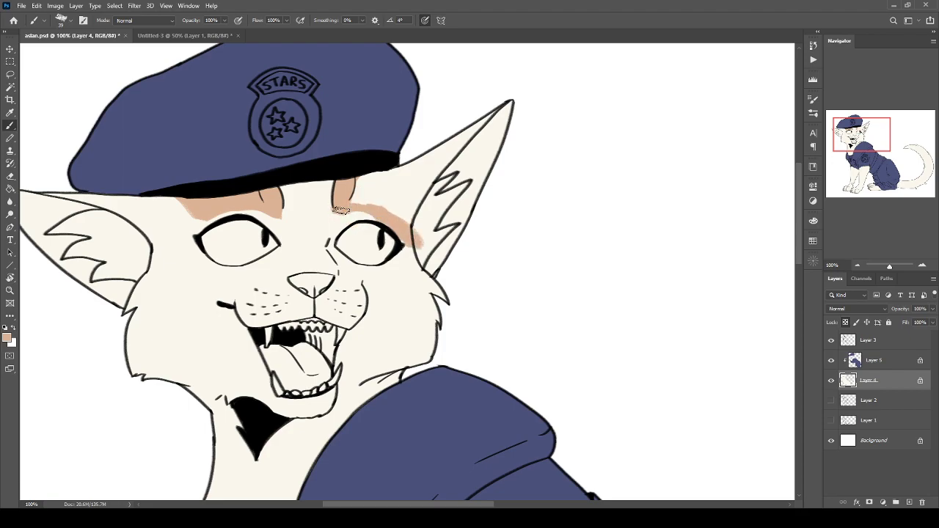
drag(475, 118, 472, 120)
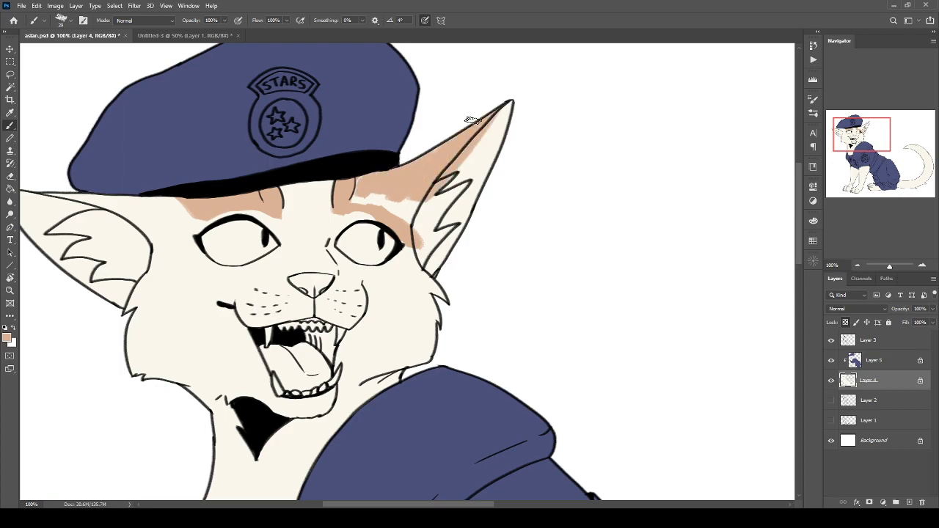
drag(357, 201, 402, 207)
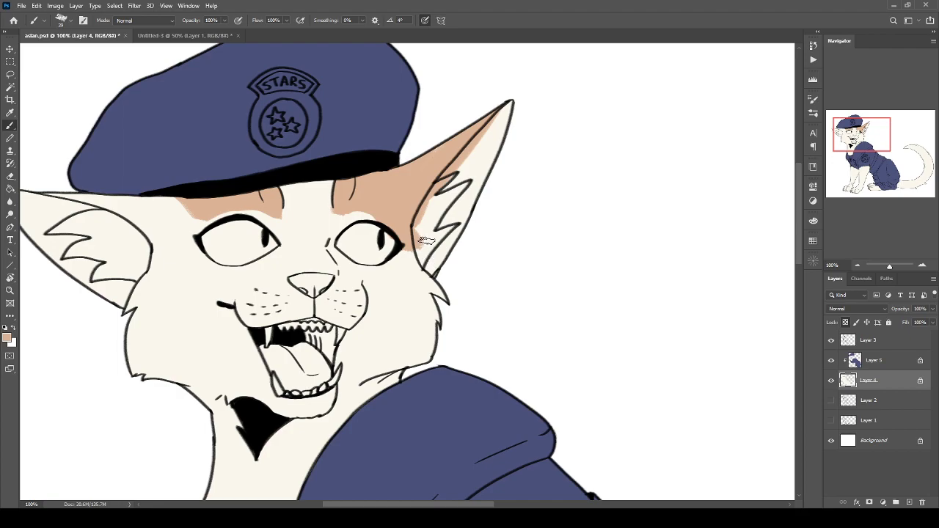
Save the drawing and hide Layer 3 in the reference document to examine the fur markings in the cat photo.
key(ctrl+minus)
key(ctrl+minus)
key(ctrl+minus)
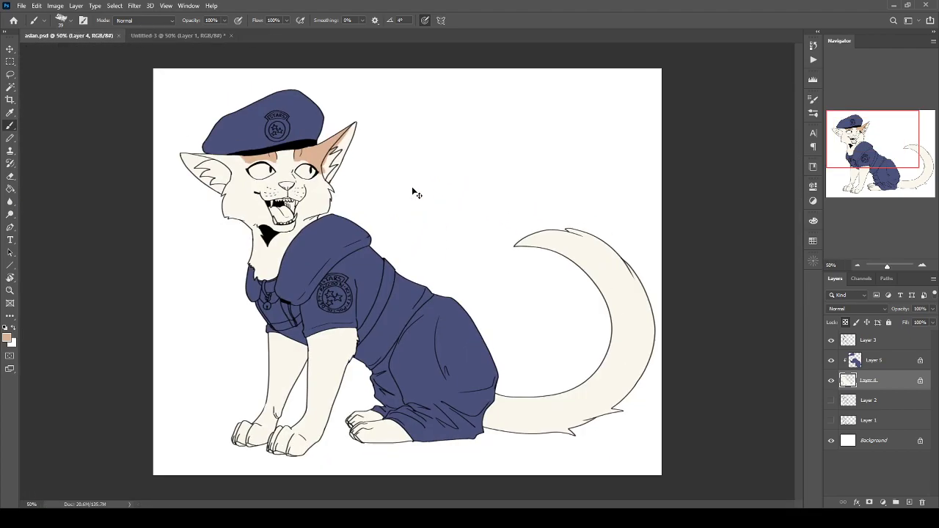
click(732, 241)
drag(732, 242, 785, 182)
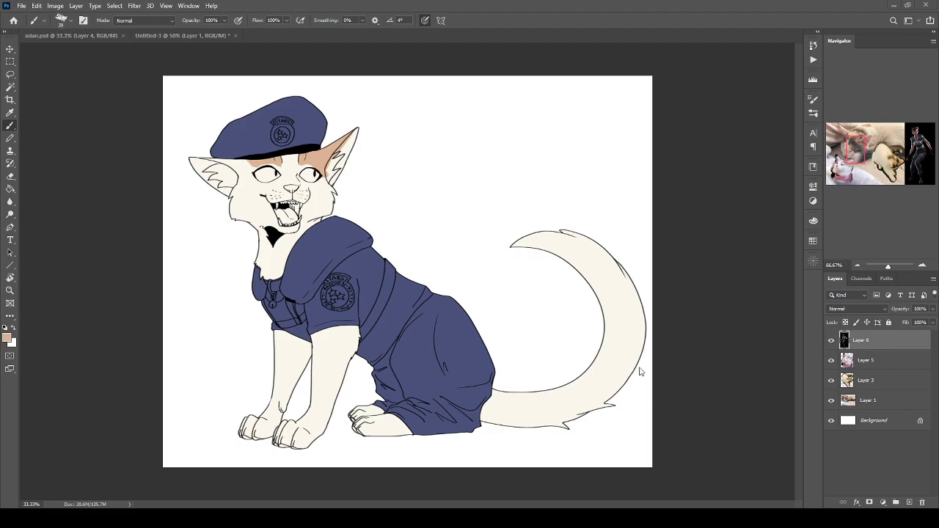
key(ctrl+minus)
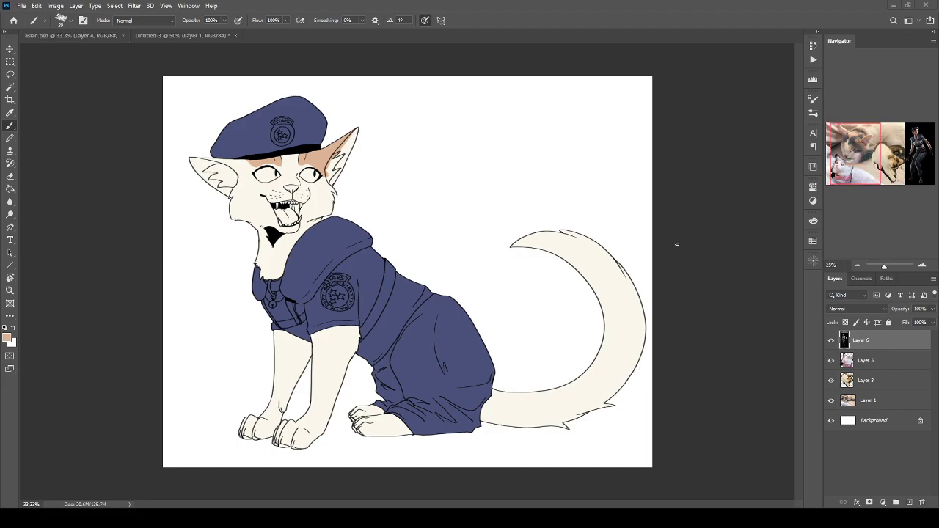
drag(688, 264, 654, 273)
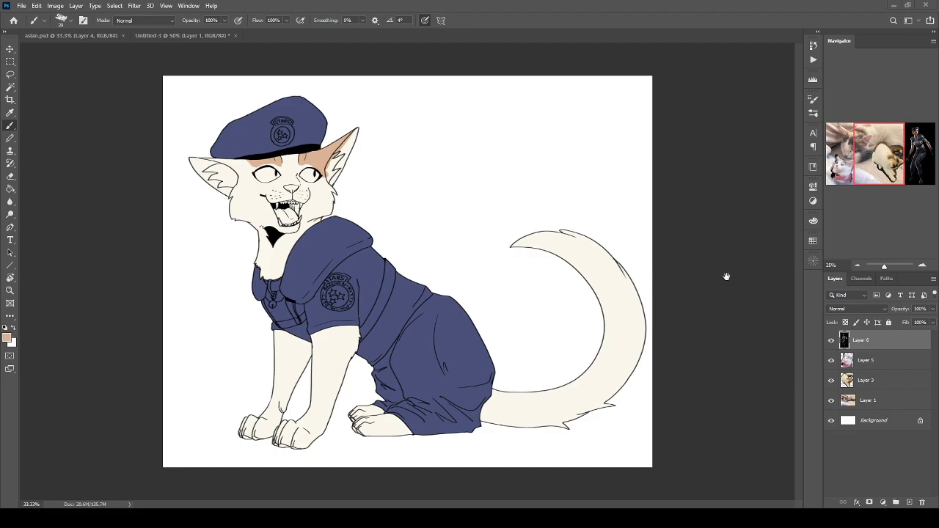
mouse_move(740, 274)
mouse_down()
mouse_move(685, 287)
mouse_move(750, 286)
mouse_up()
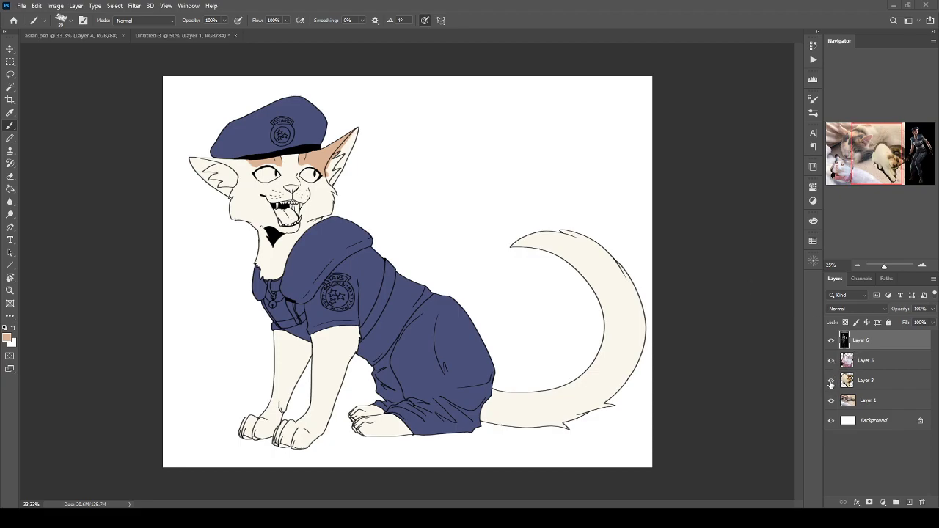
click(832, 381)
drag(685, 313, 804, 314)
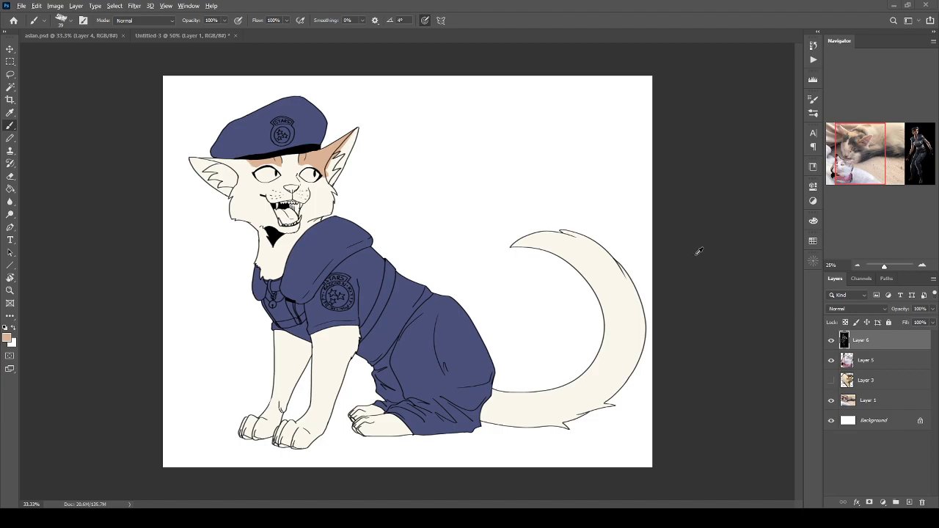
Pick a dark grey fur tone from the reference cat photo, testing colours with scribbles on the right-hand cheek.
key(ctrl+Tab)
key(ctrl+plus)
key(ctrl+plus)
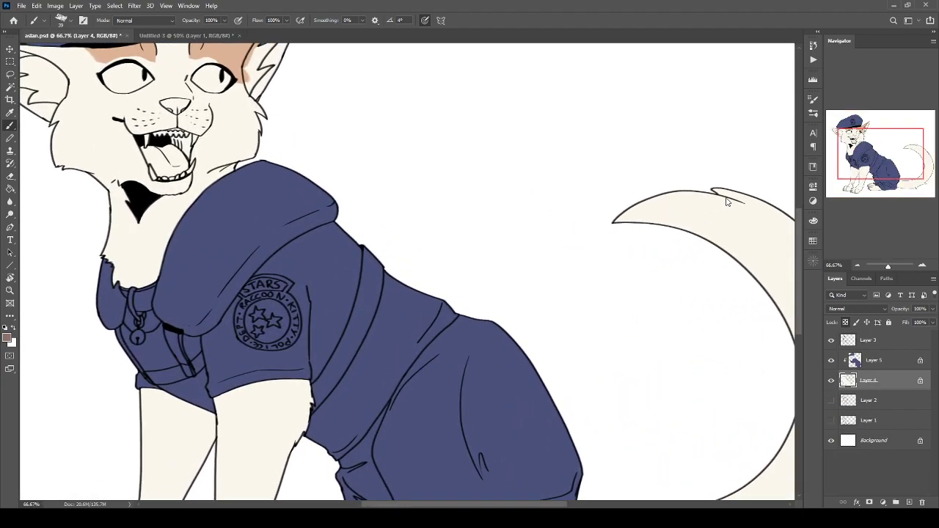
mouse_move(228, 100)
mouse_down()
mouse_move(235, 139)
mouse_move(197, 144)
mouse_up()
key(ctrl+z)
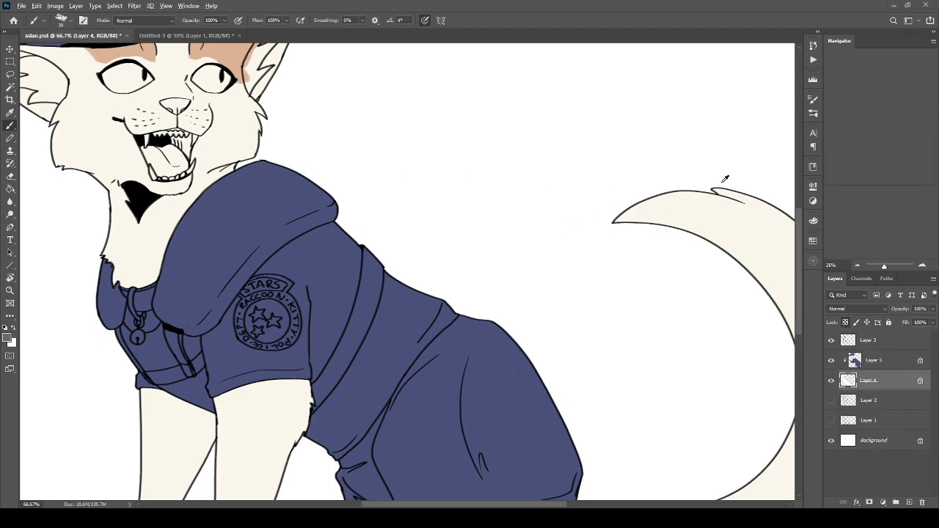
mouse_move(229, 92)
mouse_down()
mouse_move(237, 102)
mouse_move(196, 134)
mouse_up()
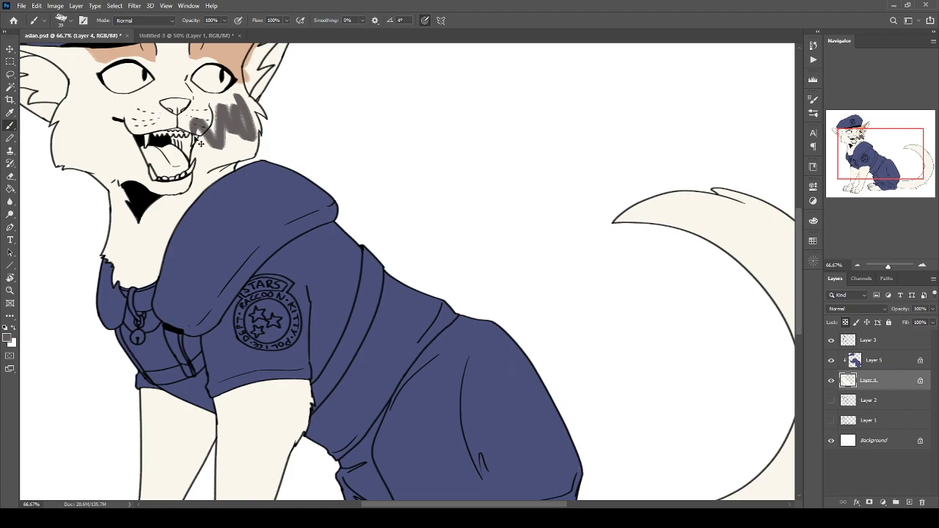
key(ctrl+z)
Try a dark grey stroke on the forehead beside the tan stripe under the cap band.
key(ctrl+minus)
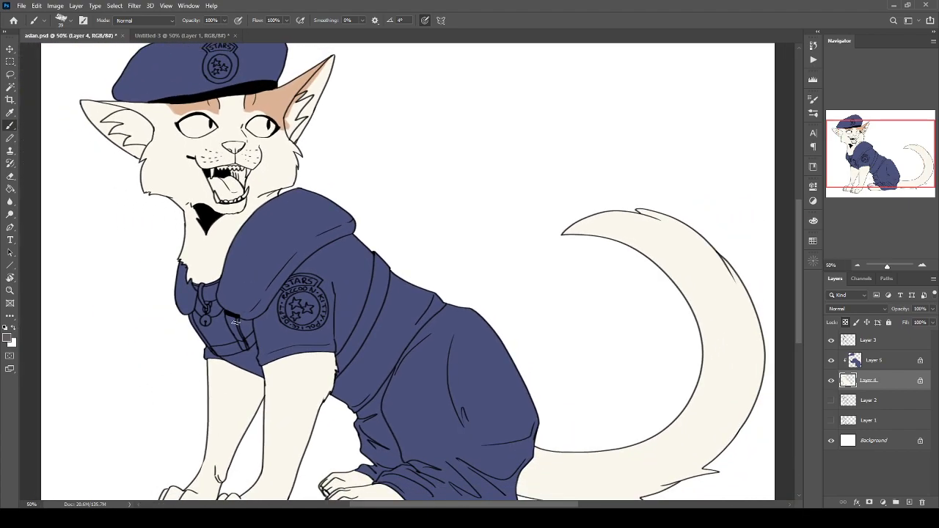
key(ctrl+plus)
key(ctrl+plus)
drag(290, 209, 581, 482)
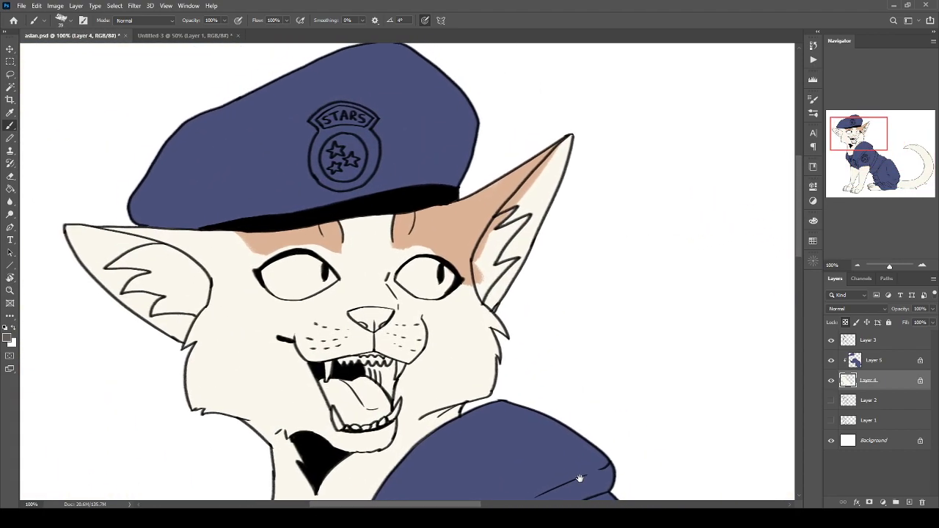
key(ctrl+plus)
key(ctrl+plus)
drag(440, 184, 369, 317)
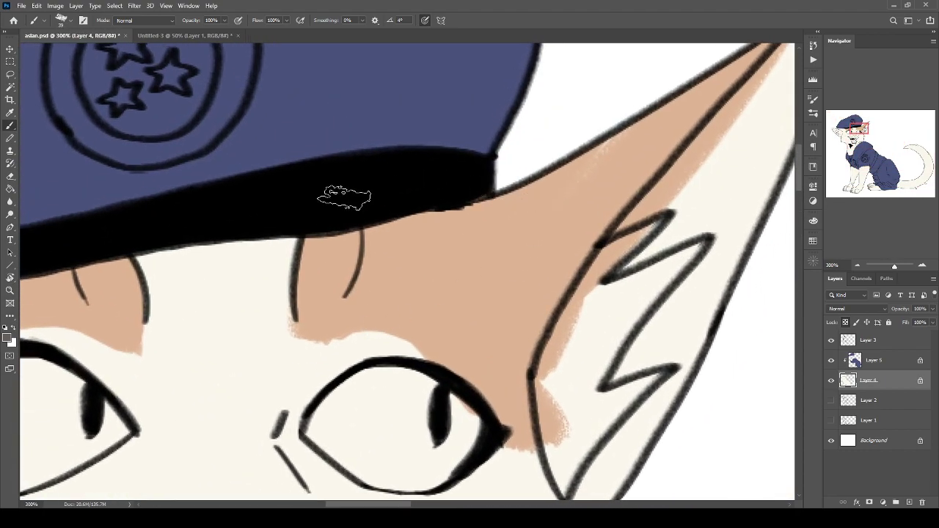
drag(356, 274, 389, 178)
drag(312, 123, 351, 102)
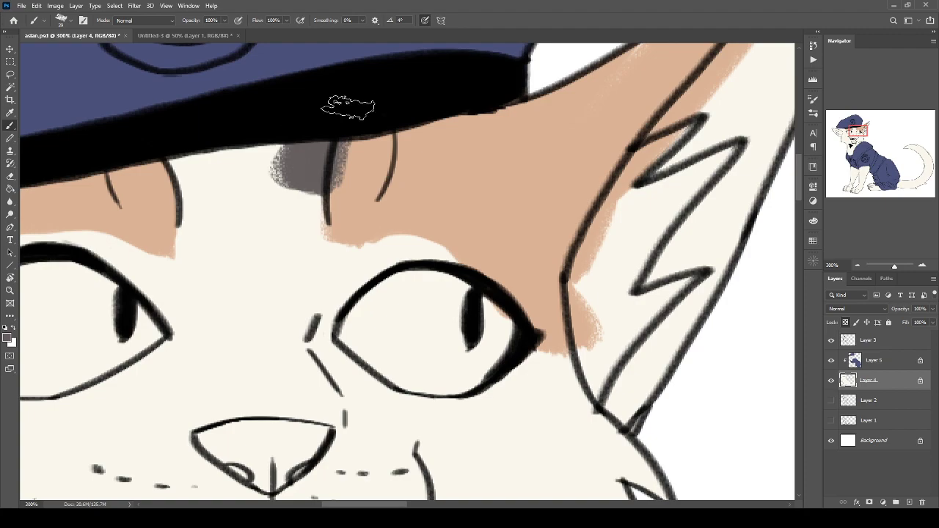
key(ctrl+z)
Paint dark grey along the cap band and the right-hand ear's upper edge, with a stripe down toward the eye.
drag(445, 127, 400, 205)
drag(411, 136, 529, 99)
mouse_move(291, 164)
mouse_down()
mouse_move(321, 286)
mouse_move(196, 272)
mouse_up()
drag(425, 202, 290, 279)
mouse_move(442, 170)
mouse_down()
mouse_move(367, 253)
mouse_move(283, 287)
mouse_up()
mouse_move(330, 268)
mouse_down()
mouse_move(266, 291)
mouse_move(248, 312)
mouse_move(325, 188)
mouse_up()
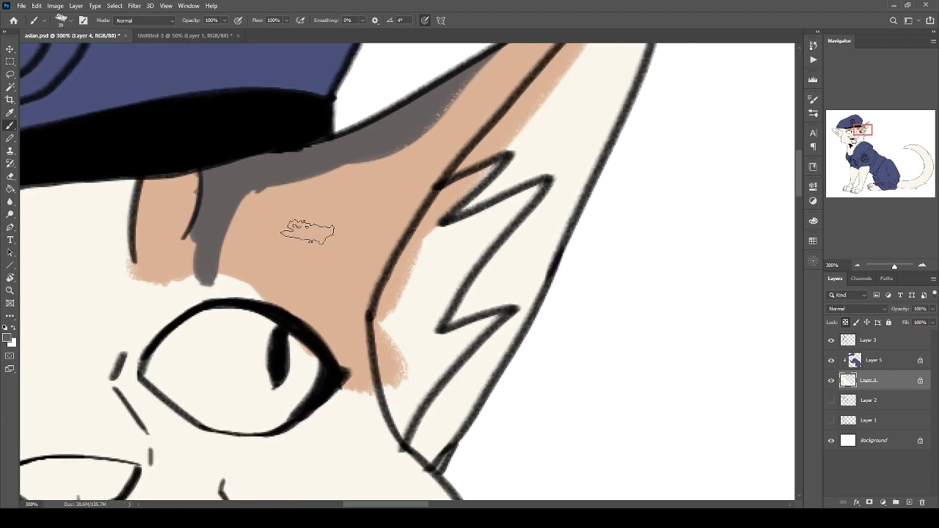
Fill the right-hand brow with dark grey around the eye's outer corner down to the cheek tuft, and save the drawing.
mouse_move(273, 256)
mouse_down()
mouse_move(268, 213)
mouse_move(272, 271)
mouse_move(246, 250)
mouse_move(386, 360)
mouse_move(335, 220)
mouse_move(345, 180)
mouse_up()
drag(379, 145, 336, 253)
mouse_move(409, 167)
mouse_down()
mouse_move(315, 275)
mouse_move(300, 339)
mouse_move(294, 299)
mouse_up()
mouse_move(307, 369)
mouse_down()
mouse_move(355, 175)
mouse_move(369, 163)
mouse_up()
mouse_move(372, 288)
mouse_down()
mouse_move(419, 380)
mouse_move(478, 427)
mouse_move(454, 391)
mouse_up()
key(ctrl+minus)
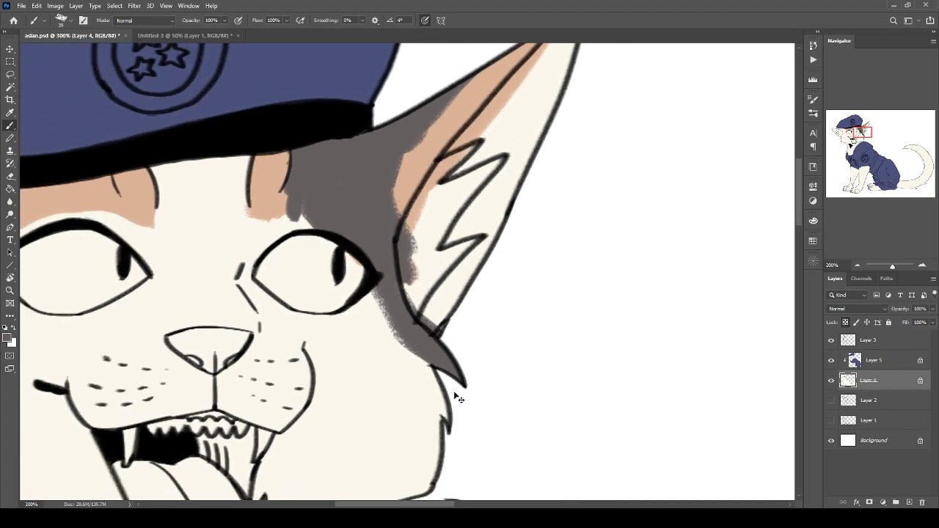
key(ctrl+minus)
key(ctrl+minus)
key(ctrl+s)
Paint a dark grey patch under the cap band above the outer half of the left-hand eye.
key(ctrl+plus)
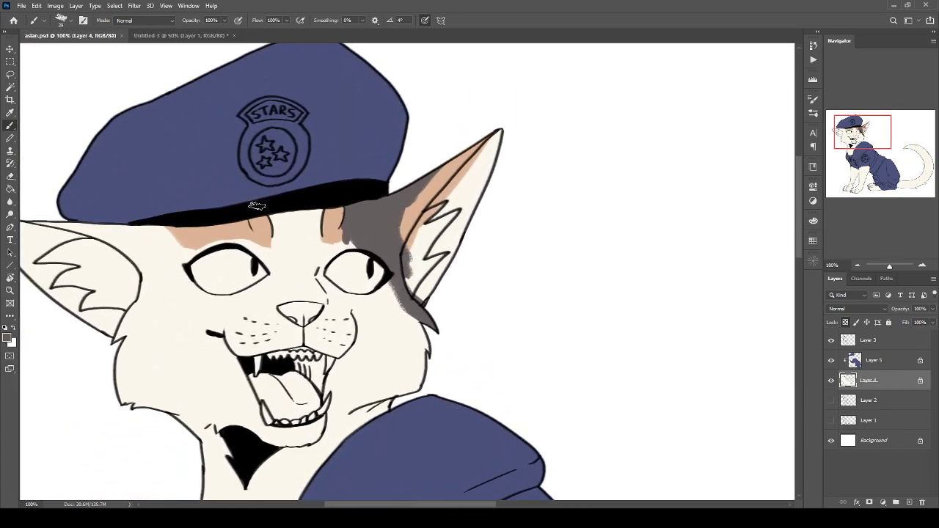
key(ctrl+plus)
drag(183, 247, 511, 312)
mouse_move(401, 208)
mouse_down()
mouse_move(323, 248)
mouse_move(295, 277)
mouse_move(304, 249)
mouse_up()
mouse_move(239, 252)
mouse_down()
mouse_move(364, 223)
mouse_move(350, 229)
mouse_move(321, 216)
mouse_move(325, 204)
mouse_move(382, 256)
mouse_up()
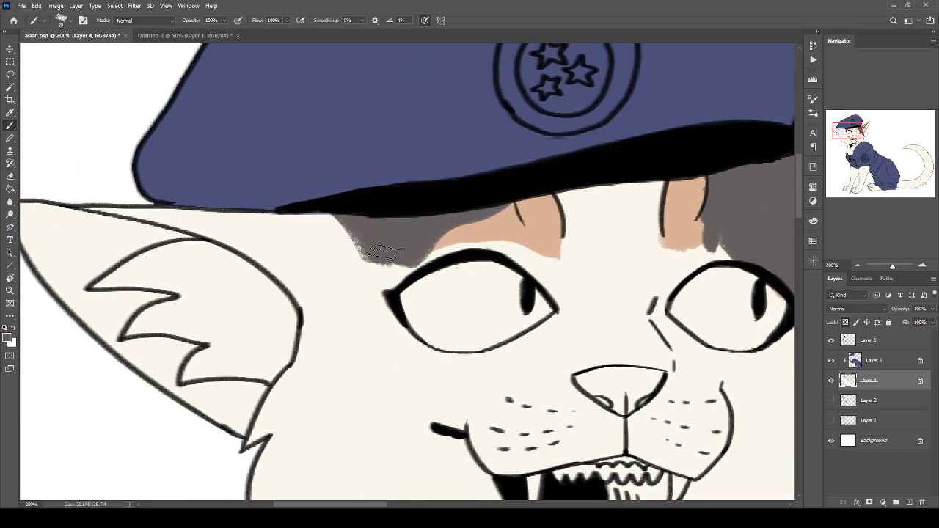
Paint tan along the left-hand ear's upper edge and temple, and extend the dark grey patch to meet it.
mouse_move(300, 214)
mouse_down()
mouse_move(339, 257)
mouse_move(308, 319)
mouse_move(268, 227)
mouse_move(187, 217)
mouse_move(151, 228)
mouse_move(88, 221)
mouse_up()
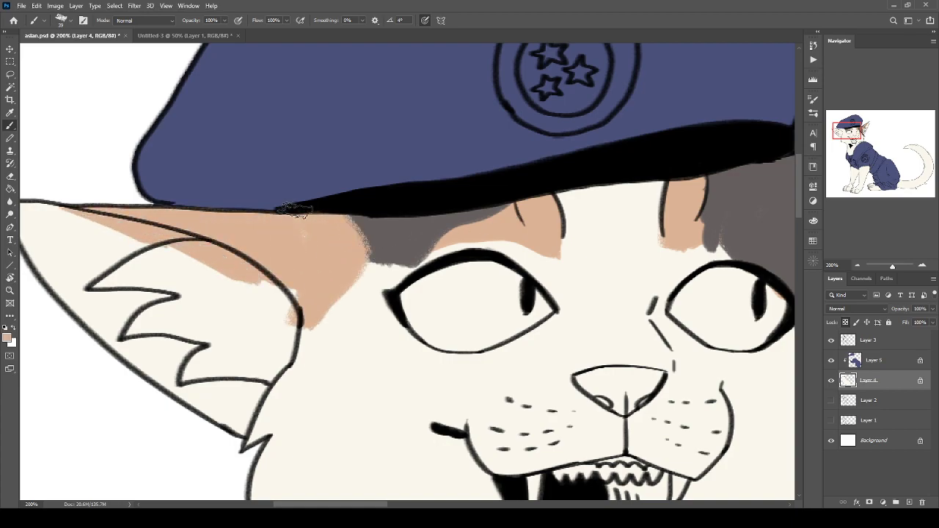
drag(295, 211, 290, 313)
alt+click(388, 232)
mouse_move(354, 207)
mouse_down()
mouse_move(386, 251)
mouse_move(397, 250)
mouse_move(306, 216)
mouse_move(342, 257)
mouse_move(342, 219)
mouse_up()
drag(391, 252, 336, 294)
Add tan fur between the dark grey patch and the outer corner of the left-hand eye, refining the patch's lower edge.
alt+click(475, 223)
mouse_move(473, 234)
mouse_down()
mouse_move(428, 269)
mouse_move(403, 269)
mouse_move(392, 294)
mouse_up()
key(space)
drag(341, 352, 381, 239)
mouse_move(436, 165)
mouse_down()
mouse_move(384, 196)
mouse_move(396, 169)
mouse_up()
mouse_move(425, 131)
mouse_down()
mouse_move(382, 184)
mouse_move(426, 169)
mouse_up()
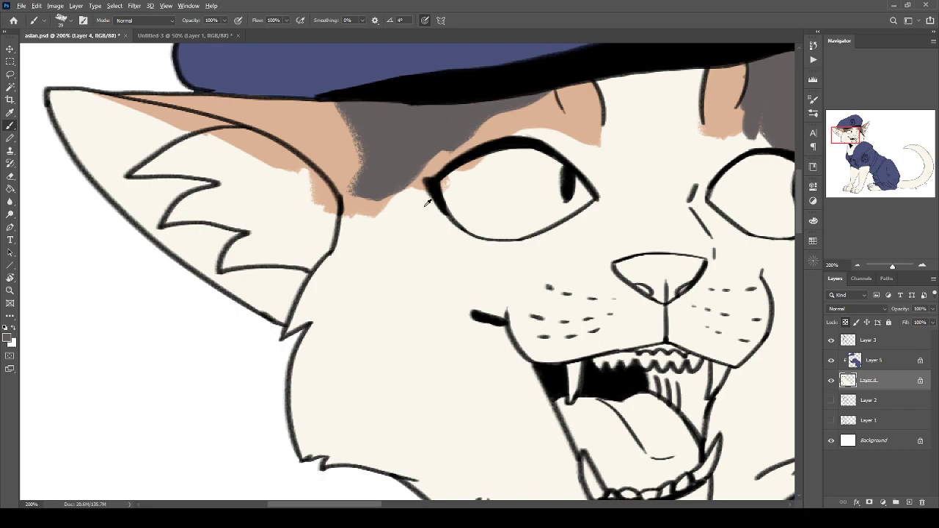
Save the drawing, and tidy the dark grey patch's ragged lower edge beside the tan brow marking above the right-hand eye.
key(ctrl+0)
key(ctrl+s)
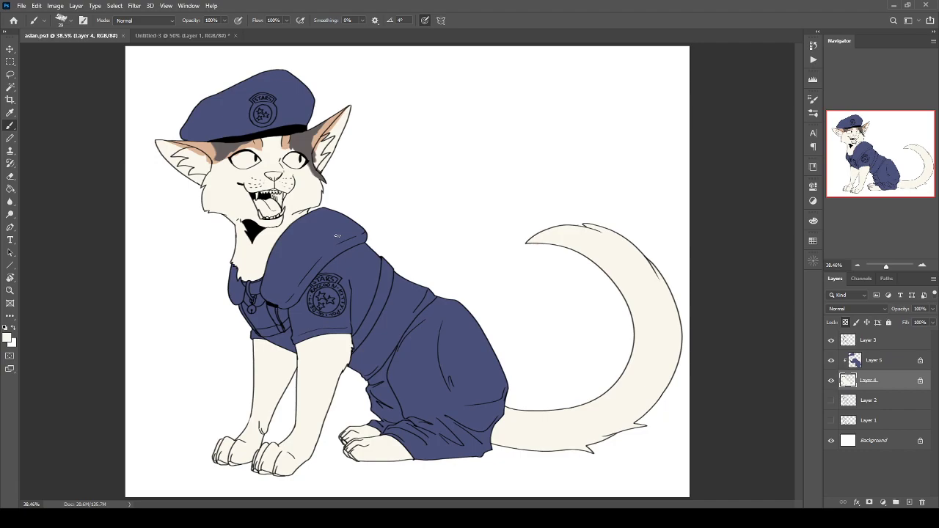
key(ctrl+plus)
key(ctrl+plus)
drag(267, 244, 409, 353)
key(ctrl+plus)
scroll(409, 353, up, 4)
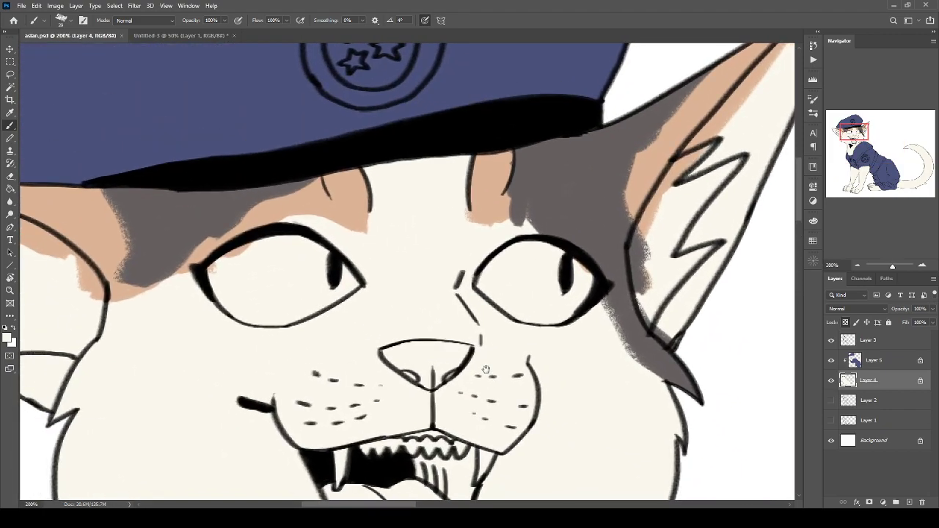
alt+click(518, 205)
mouse_move(522, 198)
mouse_down()
mouse_move(519, 241)
mouse_move(528, 193)
mouse_move(530, 218)
mouse_up()
alt+click(509, 231)
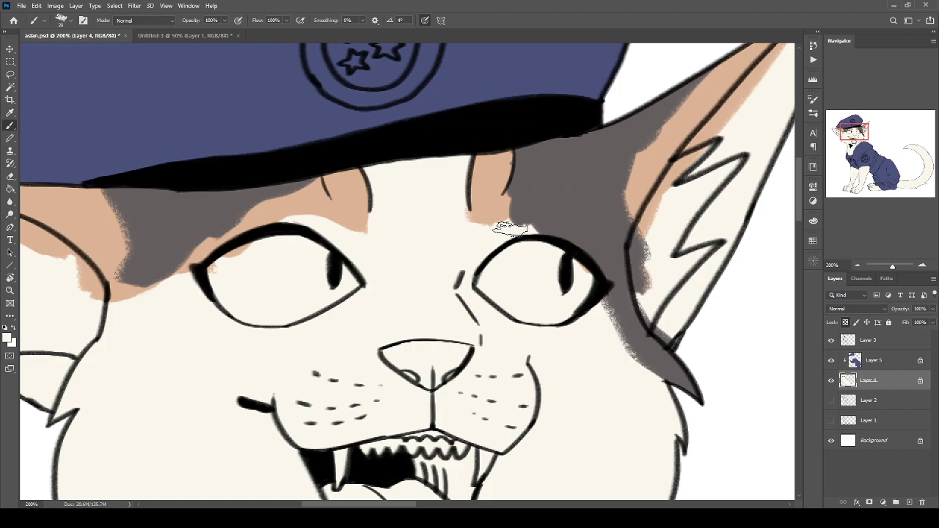
Sample a muted pink from the cat reference photo and try it inside the right-hand ear.
key(ctrl+minus)
key(ctrl+minus)
drag(338, 352, 228, 211)
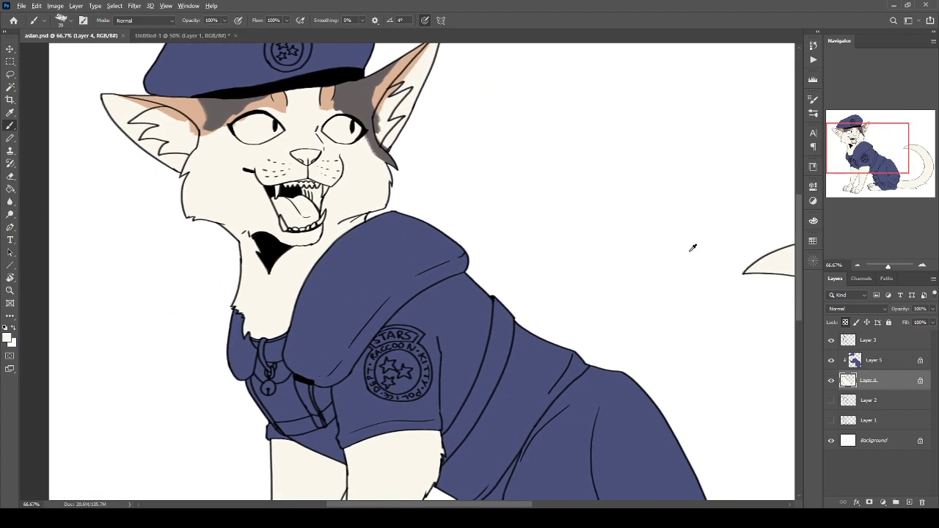
alt+click(715, 256)
click(401, 120)
mouse_move(420, 75)
mouse_down()
mouse_move(401, 119)
mouse_move(400, 98)
mouse_up()
key(ctrl+z)
alt+click(716, 261)
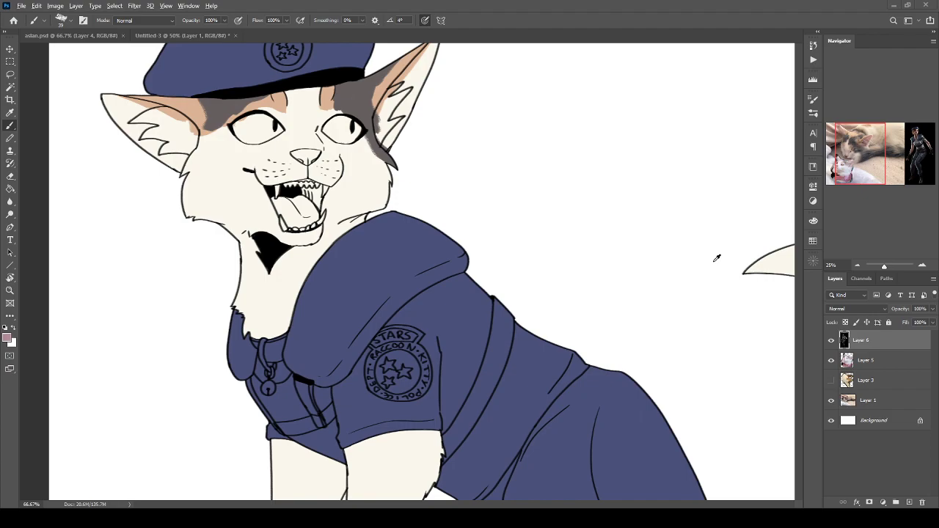
key(ctrl+Tab)
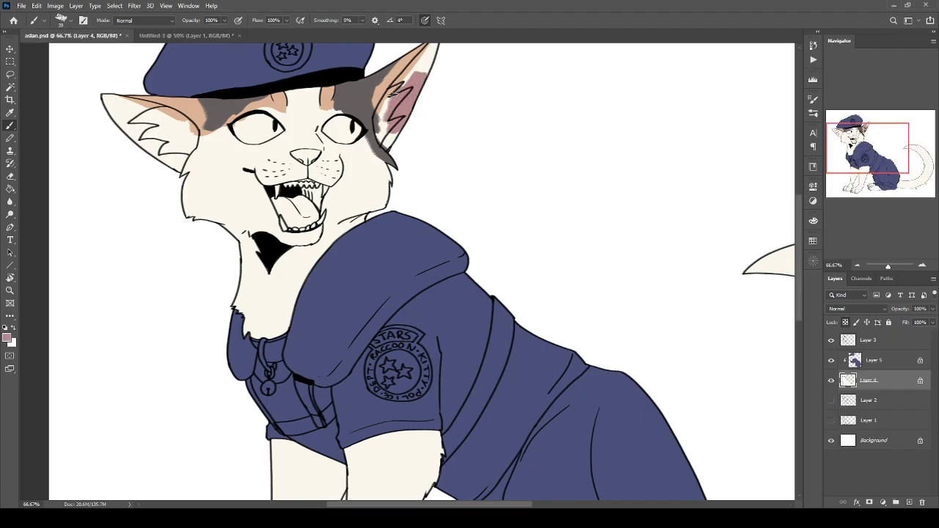
Lay light pink into the middle of the right-hand ear and fill the nose with the same pink.
key(i)
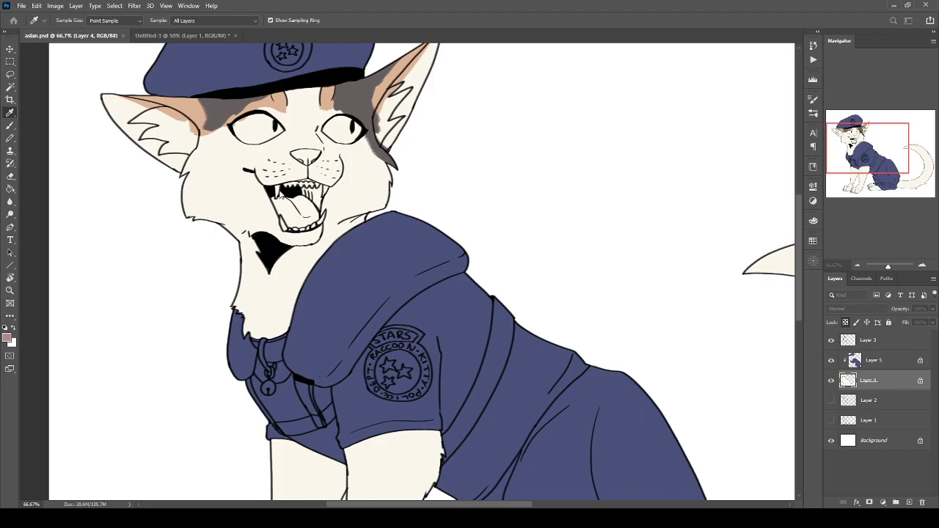
key(b)
drag(433, 62, 389, 110)
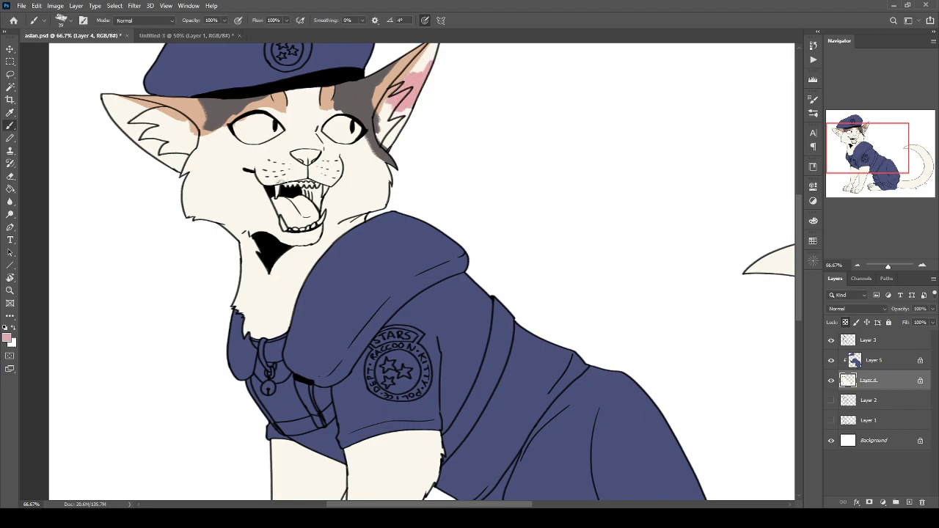
key(ctrl+plus)
key(ctrl+plus)
drag(249, 172, 527, 422)
drag(386, 238, 406, 310)
mouse_move(432, 233)
mouse_down()
mouse_move(382, 257)
mouse_move(429, 228)
mouse_move(354, 233)
mouse_up()
key(x)
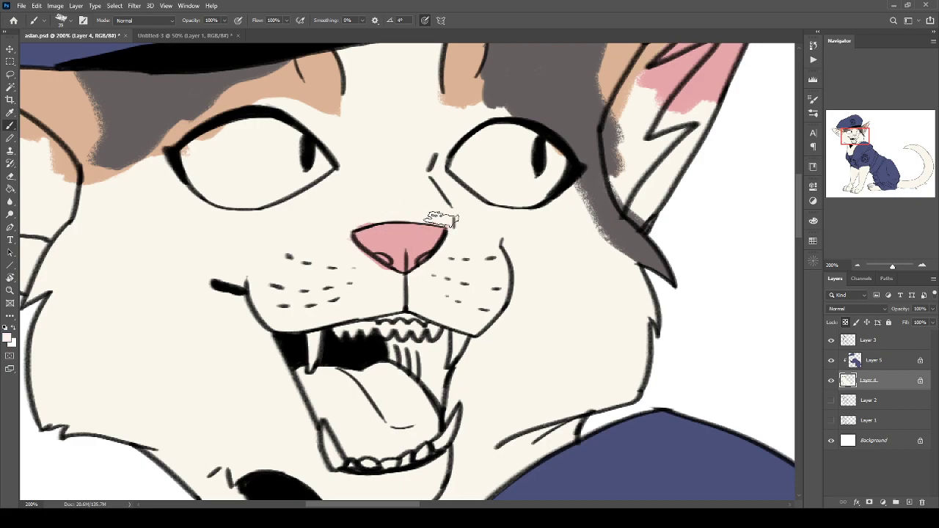
Extend the light pink through the right-hand ear's interior from the tip down to its base.
key(x)
scroll(436, 223, right, 5)
scroll(436, 223, up, 3)
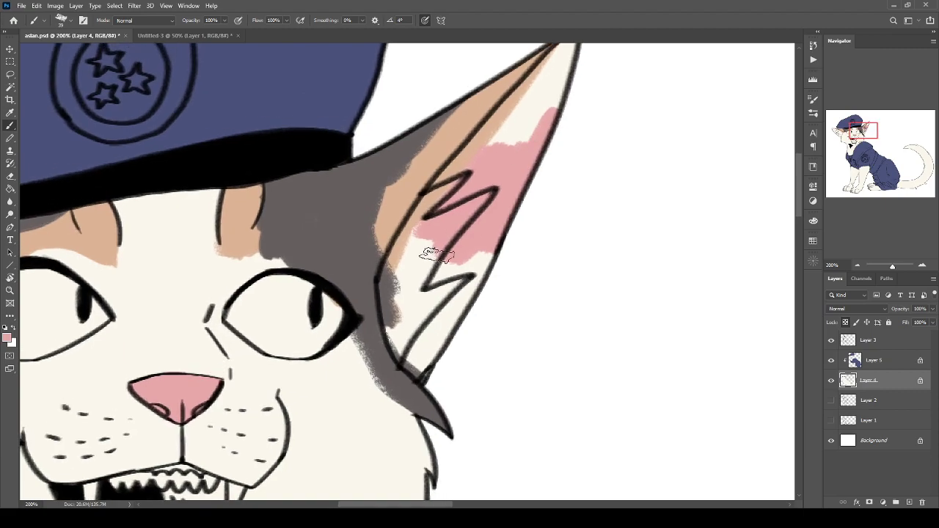
mouse_move(538, 139)
mouse_down()
mouse_move(539, 124)
mouse_move(505, 135)
mouse_move(460, 224)
mouse_up()
mouse_move(520, 168)
mouse_down()
mouse_move(500, 170)
mouse_move(529, 107)
mouse_up()
mouse_move(435, 252)
mouse_down()
mouse_move(411, 382)
mouse_move(371, 411)
mouse_move(386, 400)
mouse_up()
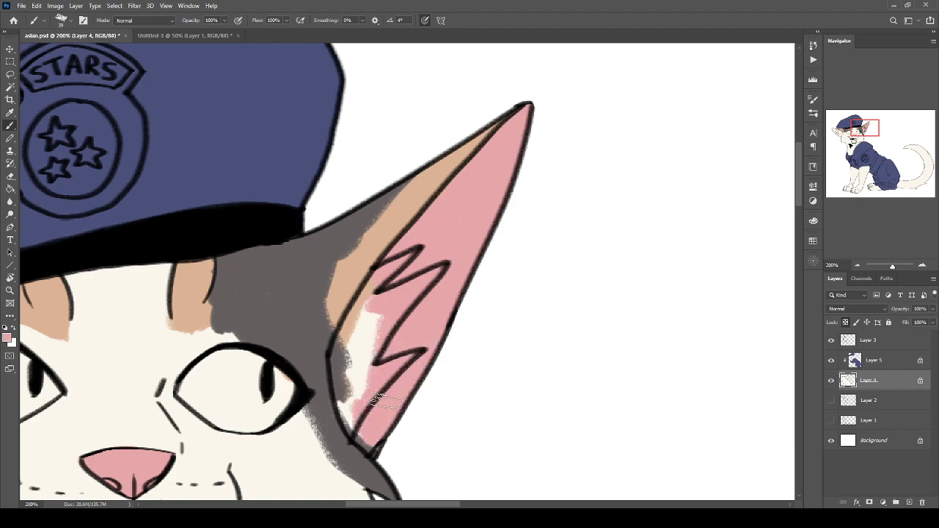
Fill the left-hand ear's interior with light pink around the fur tufts.
drag(318, 386, 511, 274)
drag(222, 245, 298, 455)
mouse_move(532, 255)
mouse_down()
mouse_move(512, 278)
mouse_move(534, 323)
mouse_move(477, 257)
mouse_move(408, 220)
mouse_up()
mouse_move(511, 279)
mouse_down()
mouse_move(337, 165)
mouse_move(316, 136)
mouse_move(420, 153)
mouse_move(474, 145)
mouse_move(363, 108)
mouse_move(382, 138)
mouse_up()
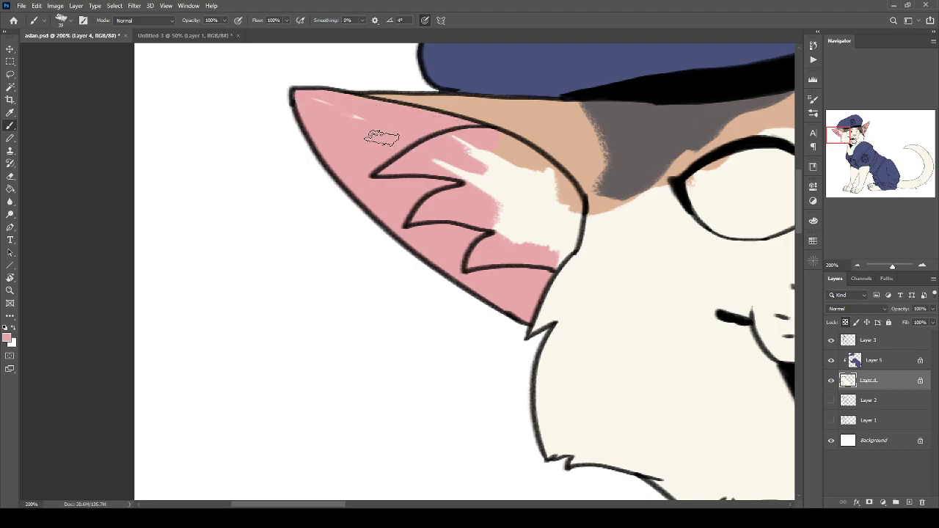
Repaint the left-hand ear's inner fur tufts cream up to their outlines, covering the stray pink and tan.
mouse_move(420, 221)
mouse_down()
mouse_move(164, 268)
mouse_move(153, 284)
mouse_up()
alt+click(249, 261)
mouse_move(267, 260)
mouse_down()
mouse_move(253, 226)
mouse_move(300, 258)
mouse_move(227, 210)
mouse_up()
alt+click(304, 205)
alt+click(228, 228)
mouse_move(227, 229)
mouse_down()
mouse_move(227, 216)
mouse_move(164, 213)
mouse_move(170, 222)
mouse_up()
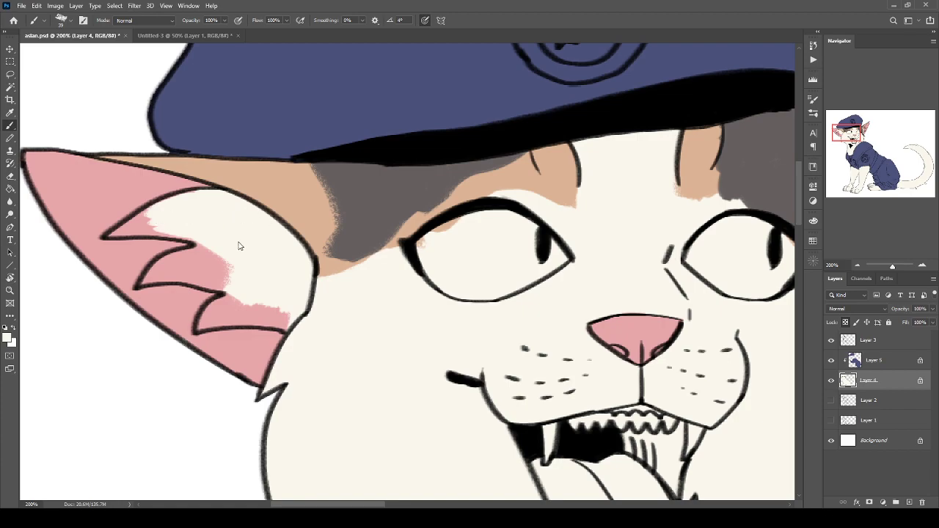
drag(191, 231, 186, 235)
mouse_move(184, 234)
mouse_down()
mouse_move(165, 264)
mouse_move(200, 247)
mouse_up()
mouse_move(149, 279)
mouse_down()
mouse_move(226, 278)
mouse_move(167, 270)
mouse_up()
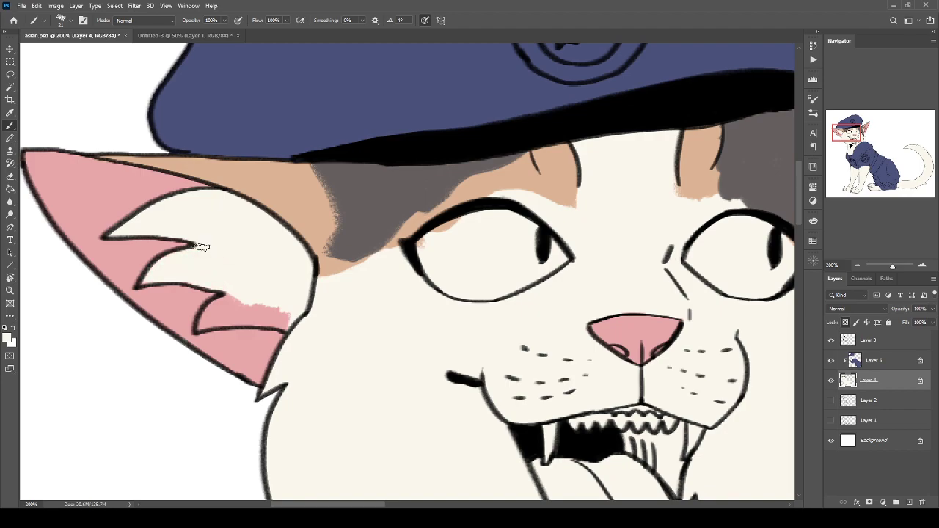
drag(286, 323, 205, 307)
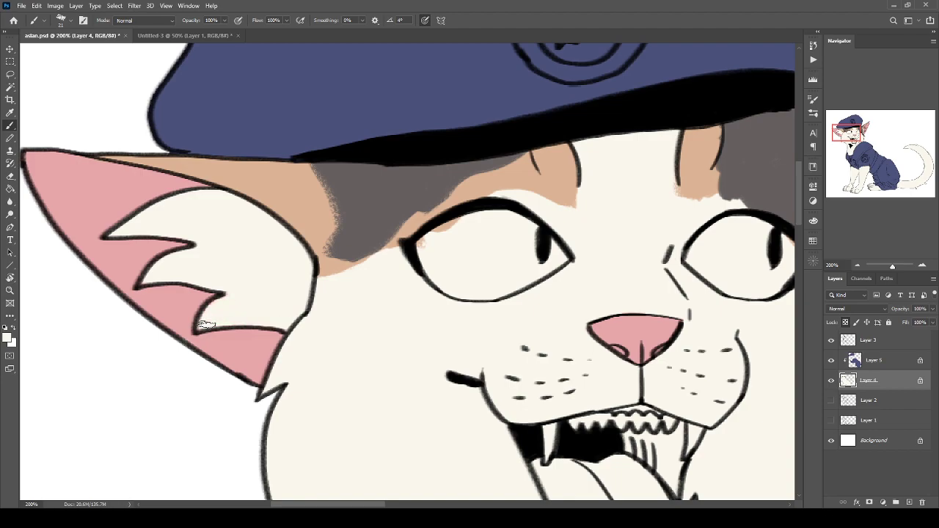
Repaint the right-hand ear's inner fur tufts cream, covering the stray pink and dark grey inside the outline.
drag(448, 308, 128, 331)
mouse_move(497, 233)
mouse_down()
mouse_move(257, 279)
mouse_move(267, 286)
mouse_up()
mouse_move(295, 196)
mouse_down()
mouse_move(274, 211)
mouse_move(283, 203)
mouse_move(264, 294)
mouse_move(257, 246)
mouse_move(301, 220)
mouse_move(224, 290)
mouse_move(234, 314)
mouse_move(220, 345)
mouse_move(236, 288)
mouse_move(290, 301)
mouse_up()
alt+click(295, 272)
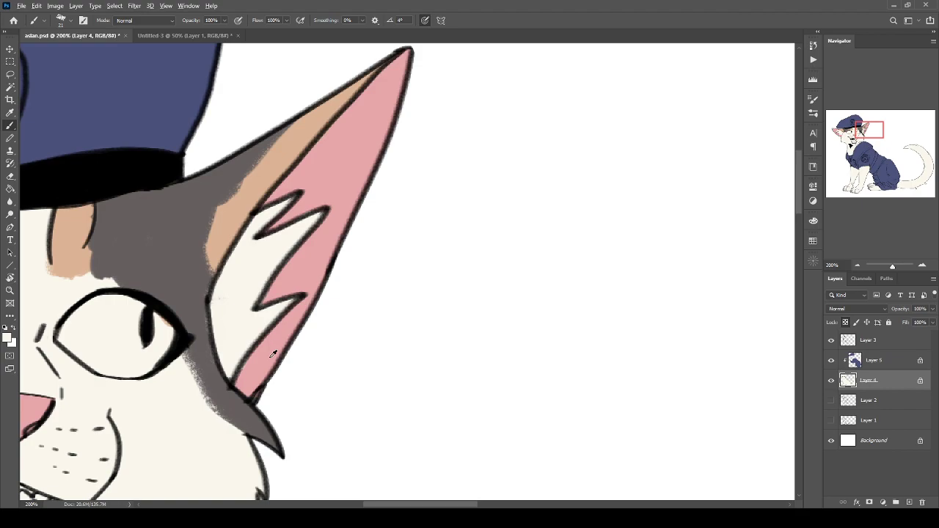
alt+click(195, 285)
Mix a deeper rose from the sampled pink and paint the upper gum above the front teeth.
key(ctrl+minus)
key(ctrl+minus)
key(ctrl+minus)
key(ctrl+minus)
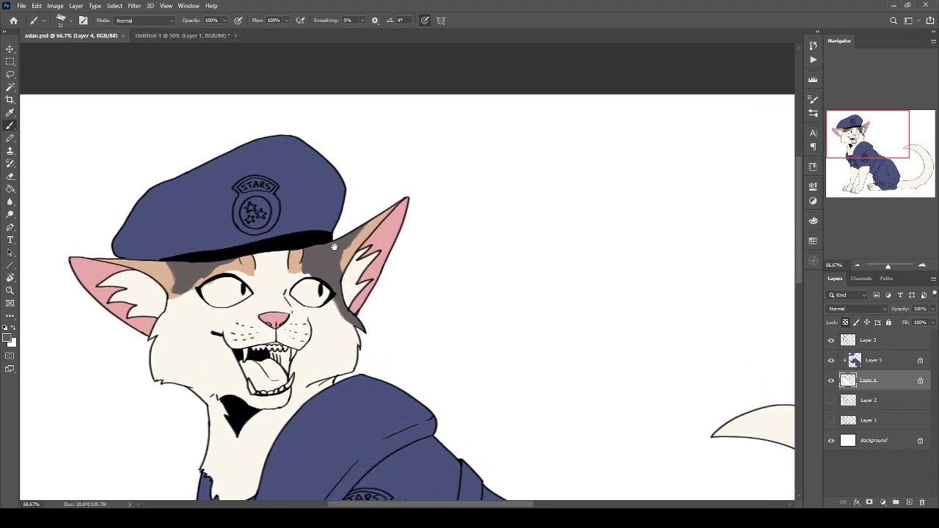
drag(270, 268, 362, 139)
key(ctrl+plus)
key(ctrl+plus)
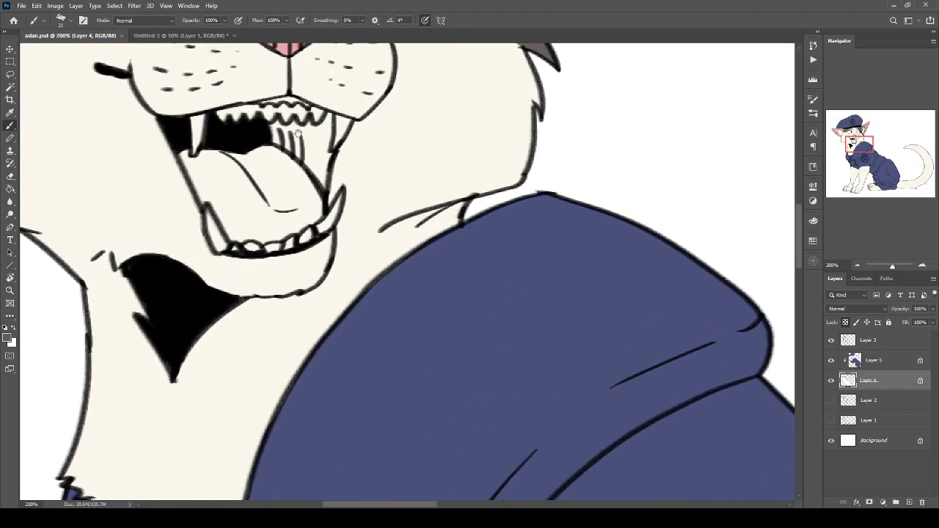
drag(305, 86, 391, 284)
alt+click(371, 222)
click(7, 339)
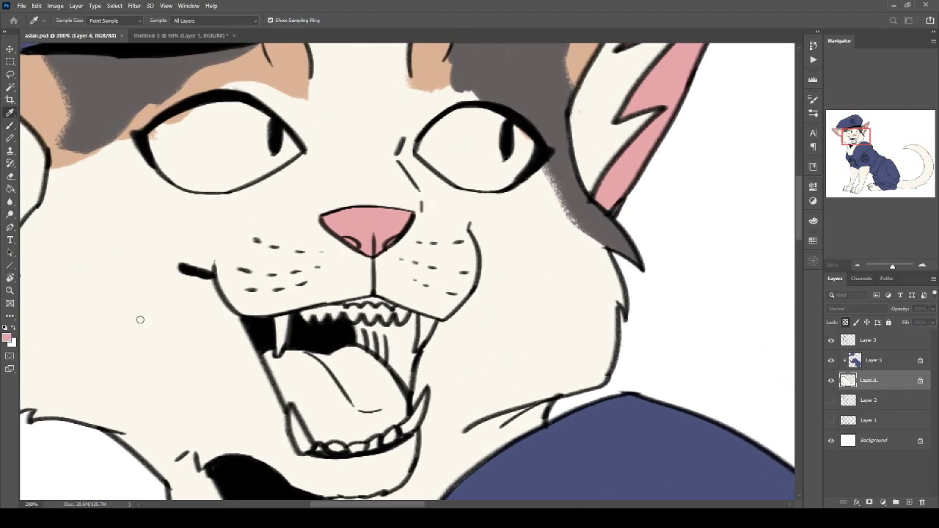
key(b)
mouse_move(360, 303)
mouse_down()
mouse_move(389, 307)
mouse_move(344, 304)
mouse_up()
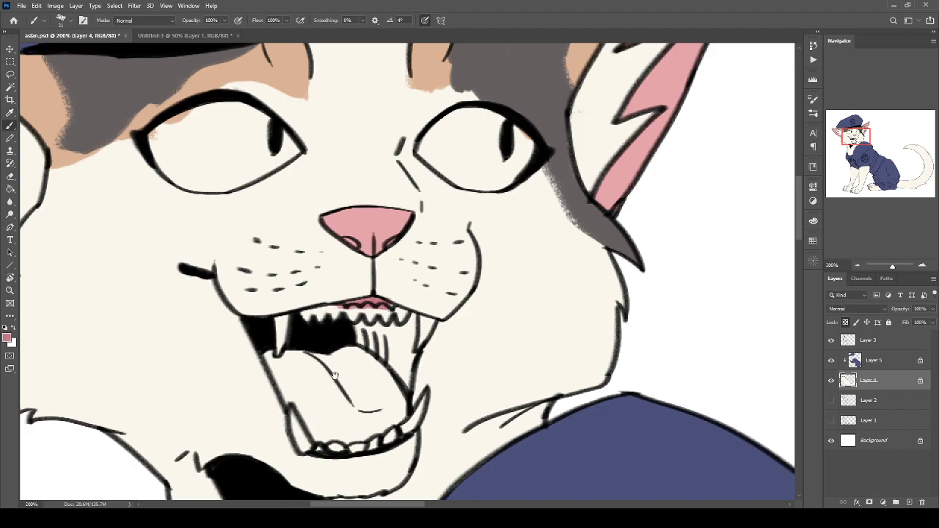
Fill the tongue with light pink and the inner cheek behind the teeth with deep rose.
mouse_move(369, 392)
mouse_down()
mouse_move(389, 382)
mouse_move(385, 408)
mouse_move(364, 378)
mouse_move(293, 366)
mouse_move(273, 381)
mouse_move(285, 404)
mouse_move(312, 418)
mouse_move(389, 435)
mouse_move(302, 440)
mouse_up()
mouse_move(400, 331)
mouse_down()
mouse_move(378, 340)
mouse_move(400, 326)
mouse_move(373, 332)
mouse_up()
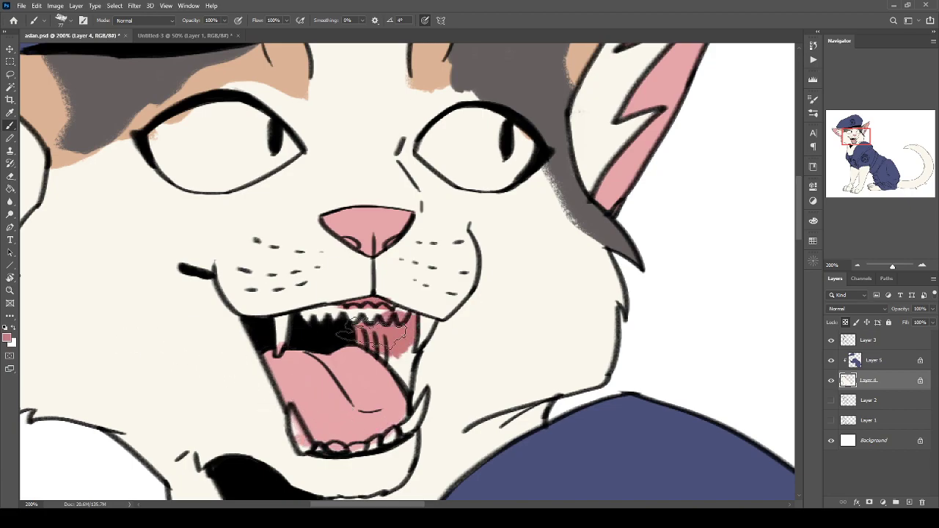
key(space)
mouse_move(380, 358)
mouse_down()
mouse_move(405, 350)
mouse_move(404, 385)
mouse_up()
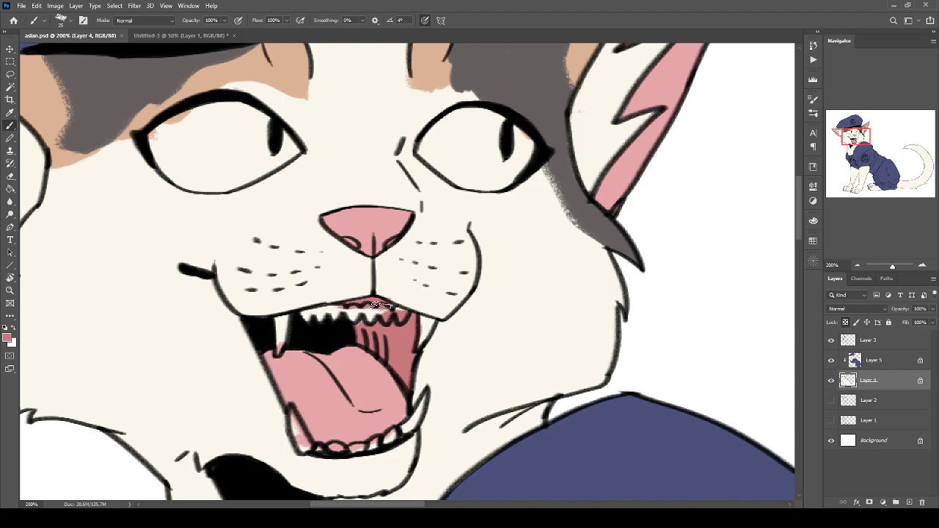
key(ctrl+0)
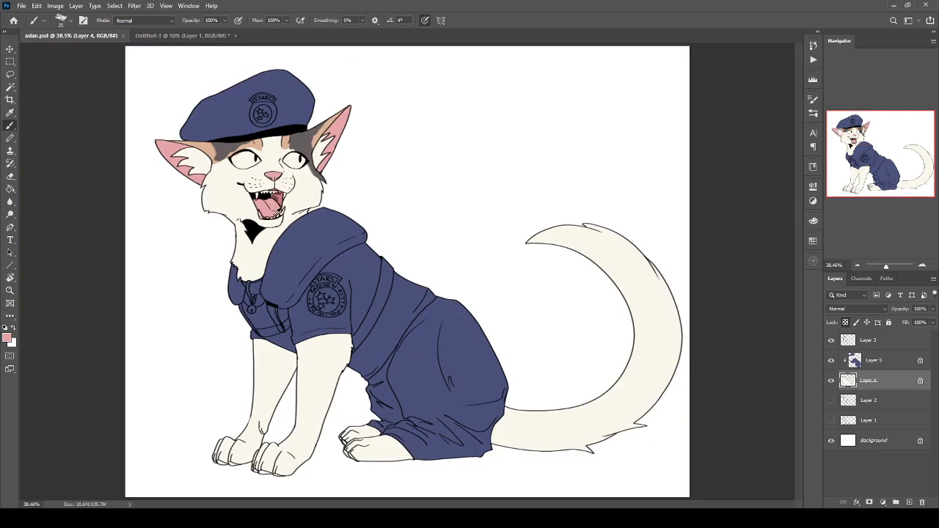
Paint the toe undersides of both front paws and both hind paws light pink.
key(ctrl+plus)
key(ctrl+plus)
drag(257, 332, 467, 163)
key(ctrl+plus)
scroll(242, 306, up, 3)
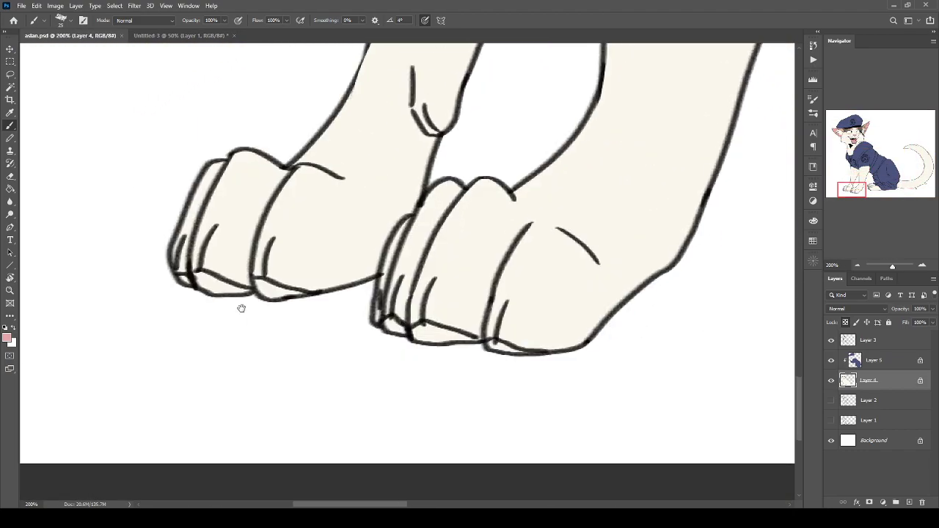
click(264, 346)
mouse_move(266, 352)
mouse_down()
mouse_move(288, 345)
mouse_move(176, 331)
mouse_up()
drag(376, 377, 487, 402)
mouse_move(612, 172)
mouse_down()
mouse_move(287, 308)
mouse_move(213, 315)
mouse_up()
drag(734, 172, 404, 157)
drag(88, 325, 116, 363)
mouse_move(106, 400)
mouse_down()
mouse_move(146, 429)
mouse_move(110, 405)
mouse_up()
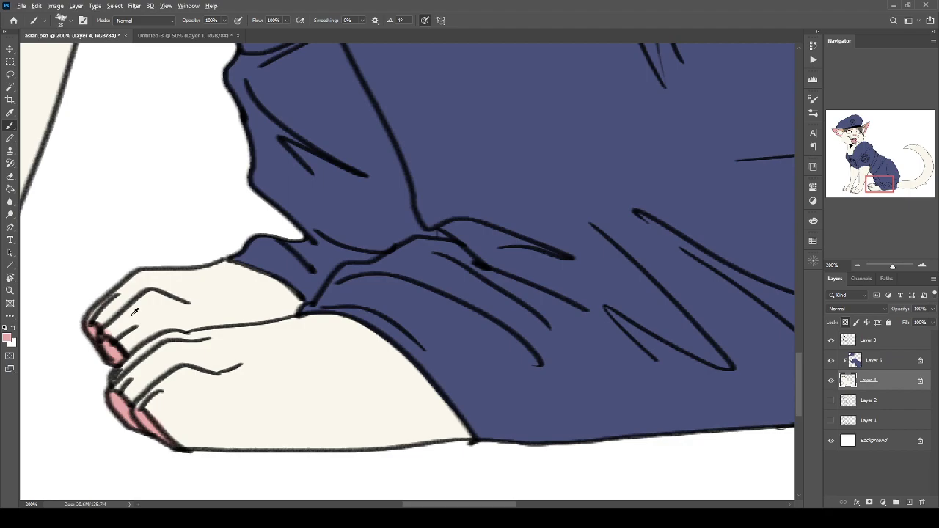
Extend the dark grey fur over the lower part of the tan strip along the right-hand ear's edge.
key(ctrl+minus)
key(ctrl+minus)
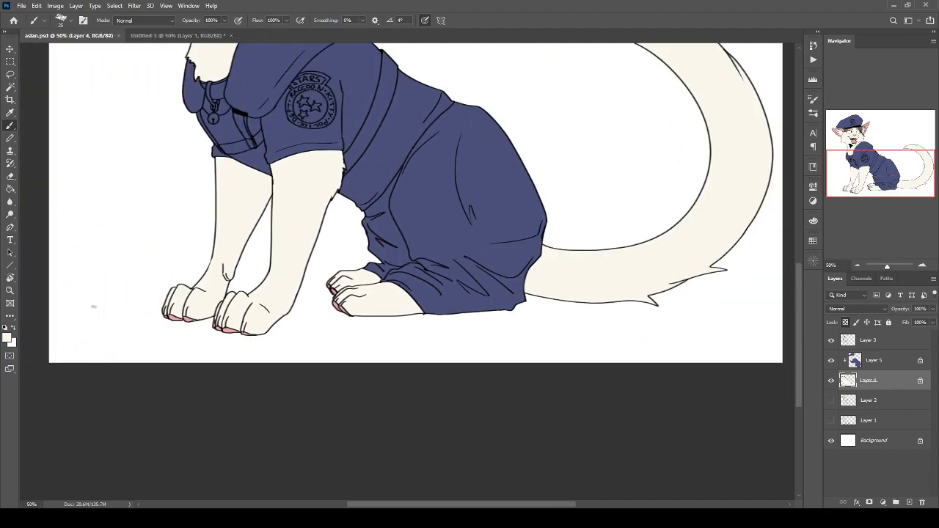
scroll(290, 382, up, 5)
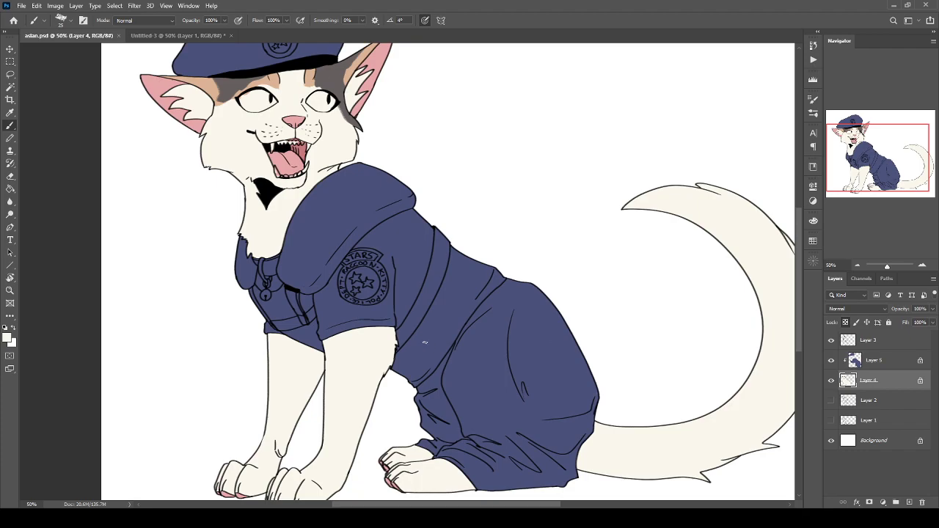
key(ctrl+minus)
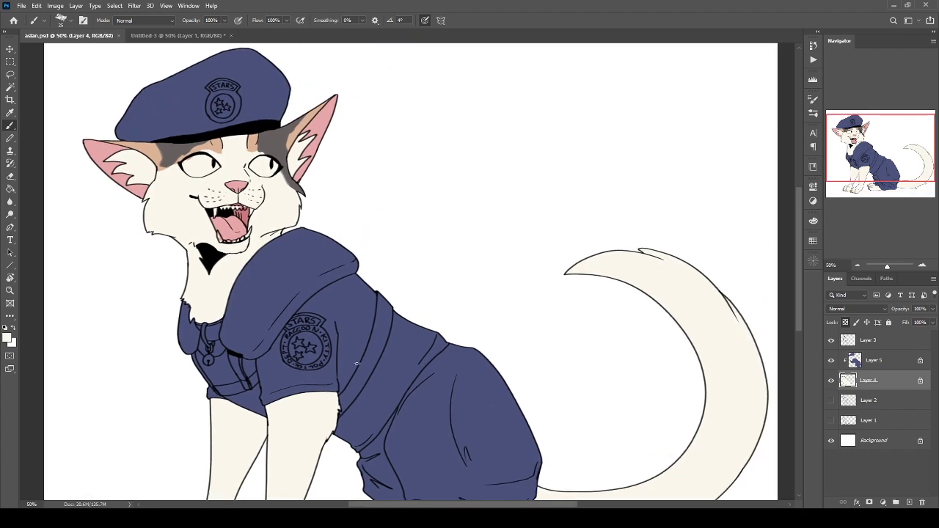
key(ctrl+plus)
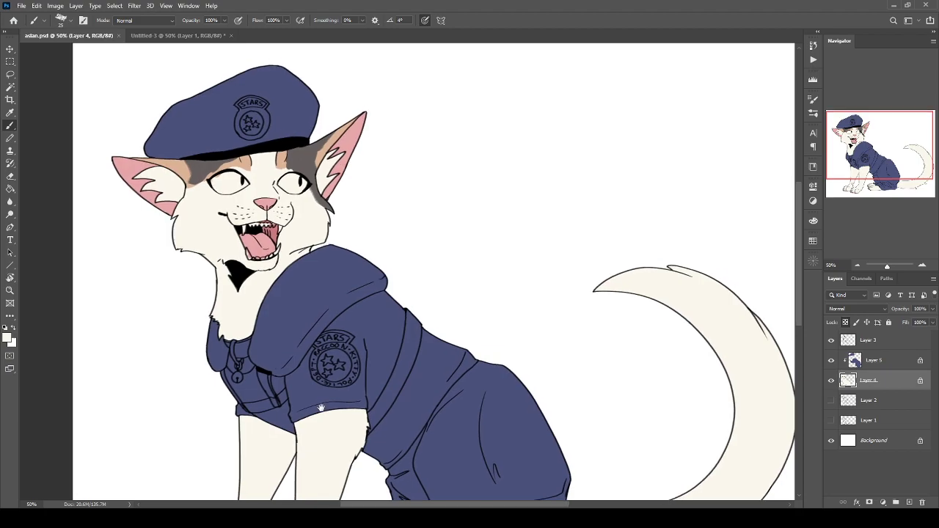
key(ctrl+plus)
key(ctrl+plus)
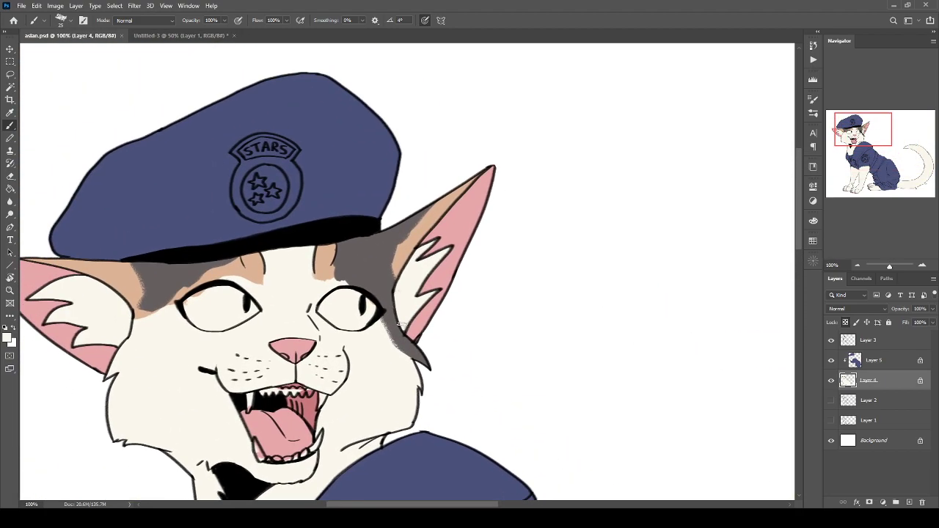
alt+click(393, 251)
drag(418, 220, 397, 269)
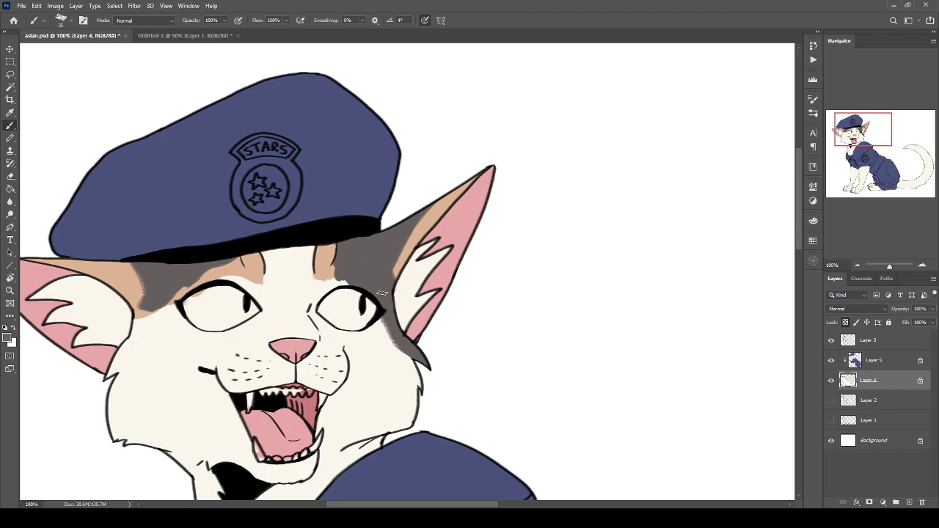
key(ctrl+minus)
key(ctrl+minus)
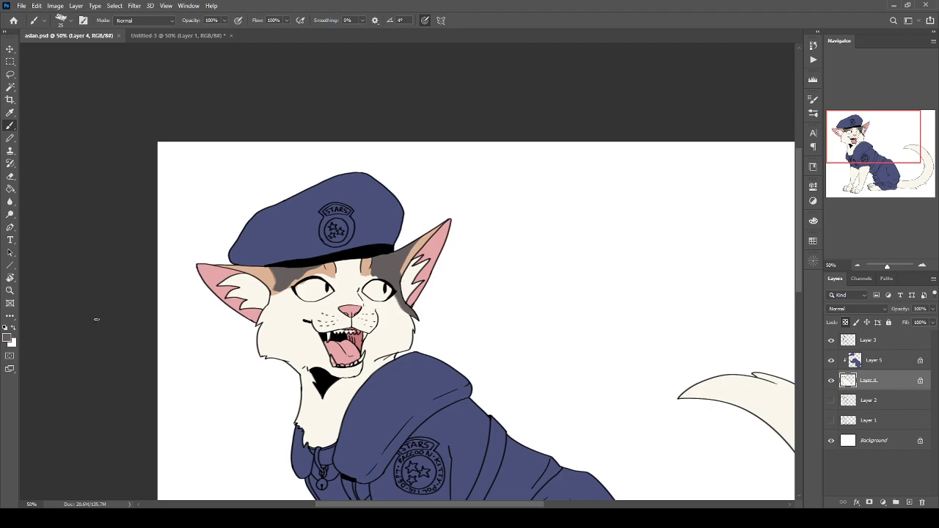
Tint the upper fangs and the row of upper front teeth pale cream-yellow.
drag(347, 382, 268, 286)
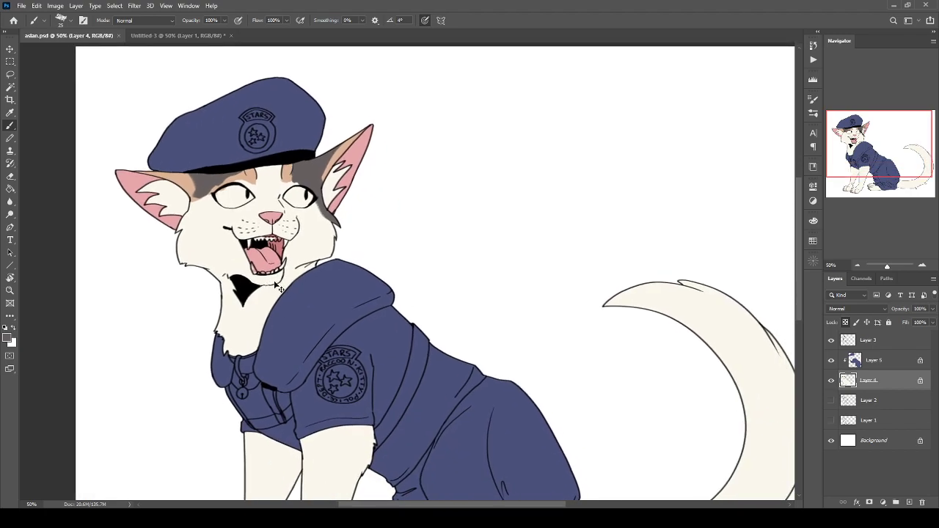
key(ctrl+plus)
key(ctrl+plus)
drag(188, 245, 382, 293)
alt+click(91, 276)
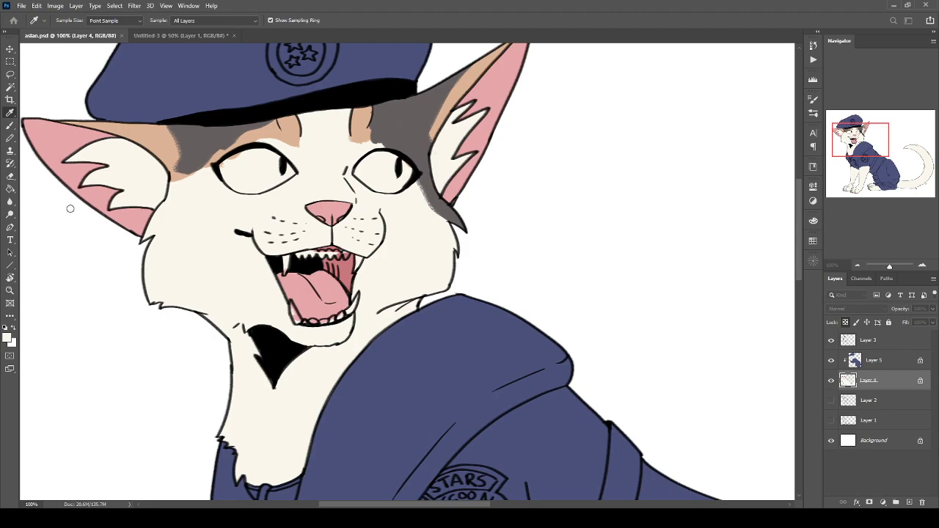
alt+click(278, 210)
key(ctrl+plus)
key(ctrl+plus)
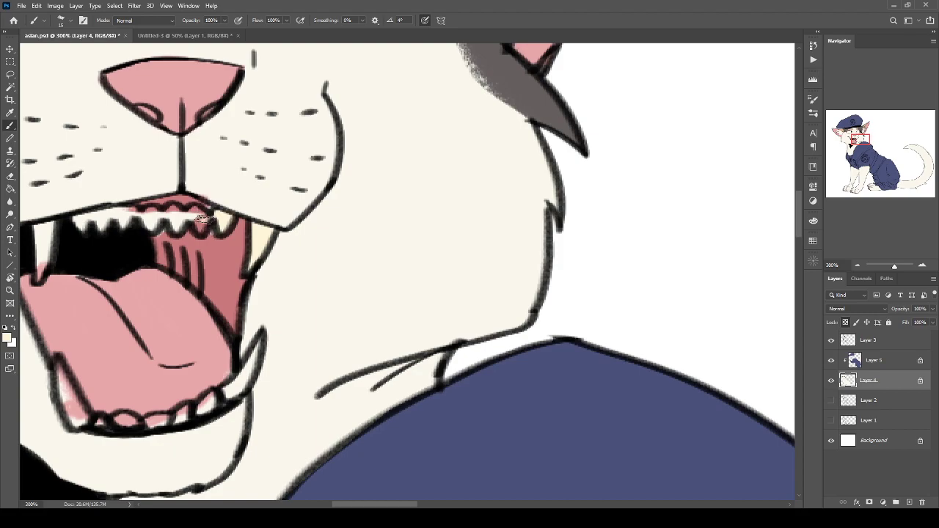
drag(183, 218, 77, 221)
drag(101, 257, 264, 245)
mouse_move(200, 223)
mouse_down()
mouse_move(211, 212)
mouse_move(203, 264)
mouse_up()
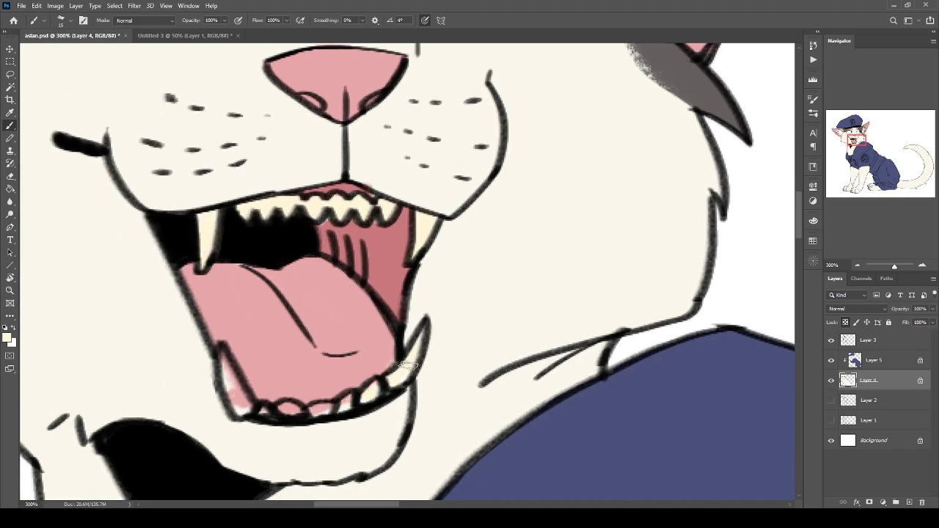
Tint the lower teeth and lower fangs pale cream-yellow, and touch up the mouth interior with sampled deep rose.
drag(285, 410, 295, 411)
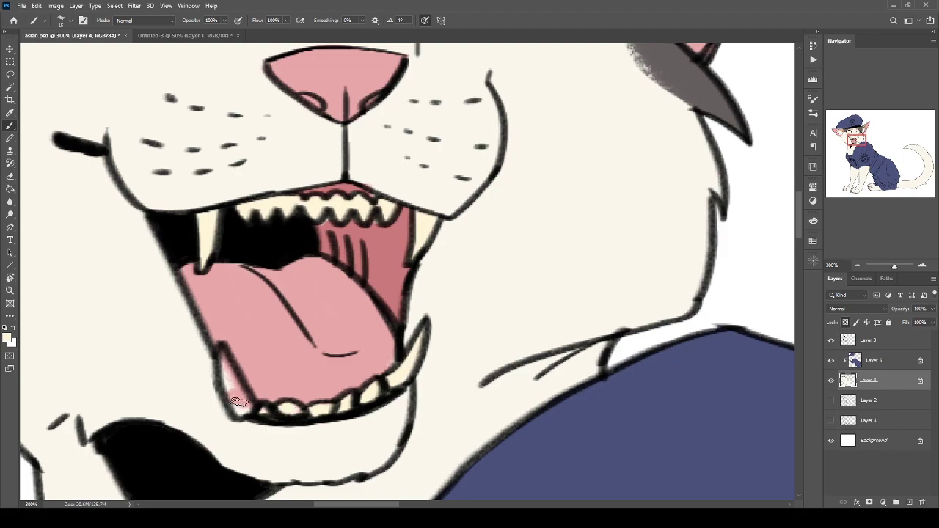
drag(224, 360, 240, 405)
alt+click(328, 361)
drag(391, 353, 392, 357)
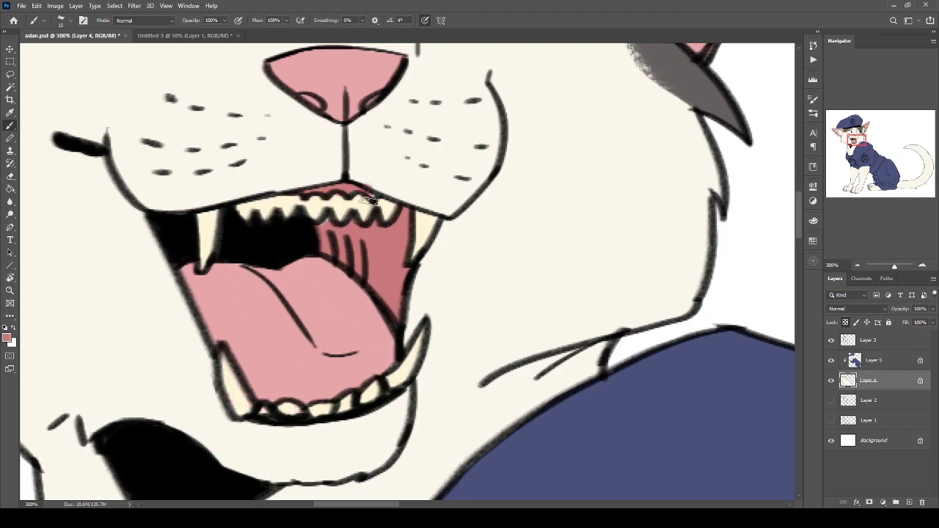
alt+click(360, 176)
key(ctrl+0)
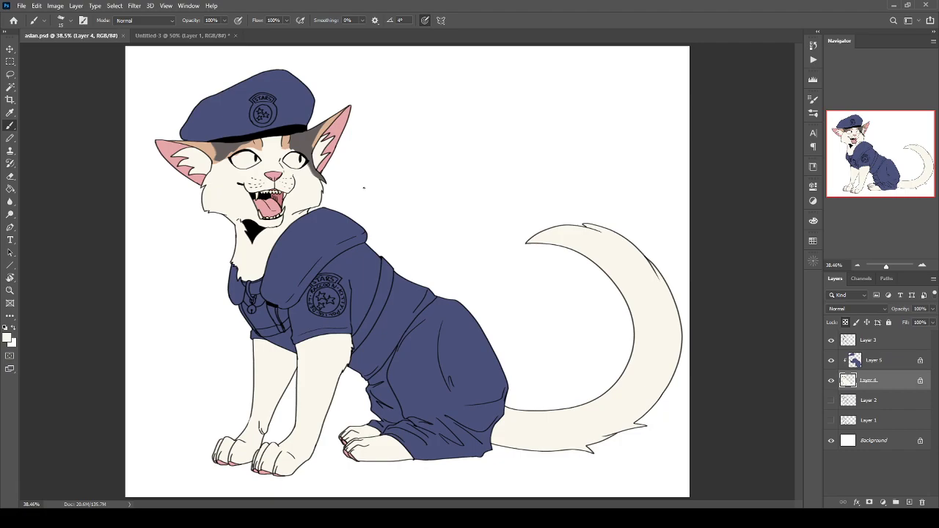
Sample the dark grey fur colour, enlarge the brush to 100 and paint a grey band across the tail near its tip.
key(ctrl+plus)
drag(305, 362, 337, 457)
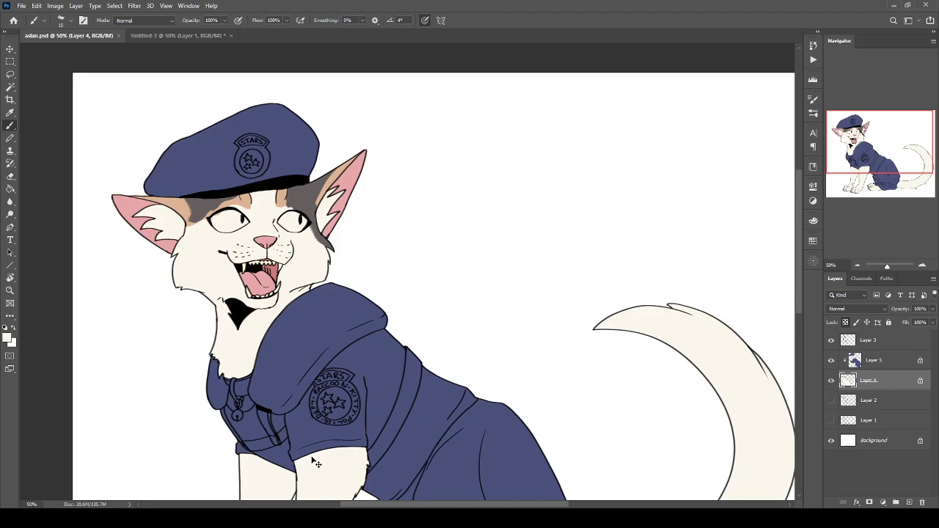
key(ctrl+plus)
drag(312, 456, 258, 210)
drag(261, 359, 189, 434)
drag(216, 352, 323, 461)
alt+click(258, 113)
drag(419, 338, 333, 323)
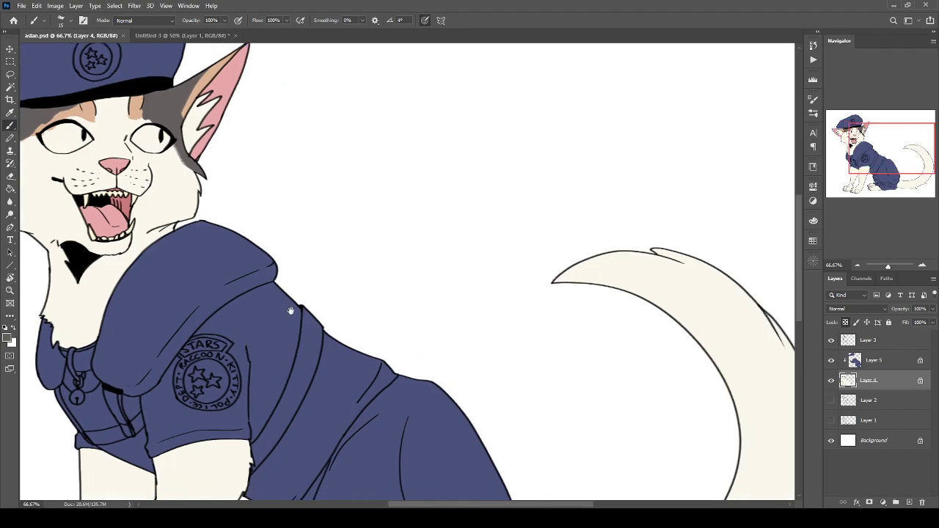
scroll(333, 323, right, 4)
scroll(307, 250, down, 1)
key(])
key(])
key(])
key(])
key(])
key(])
key(])
key(])
key(])
key(])
drag(378, 157, 401, 250)
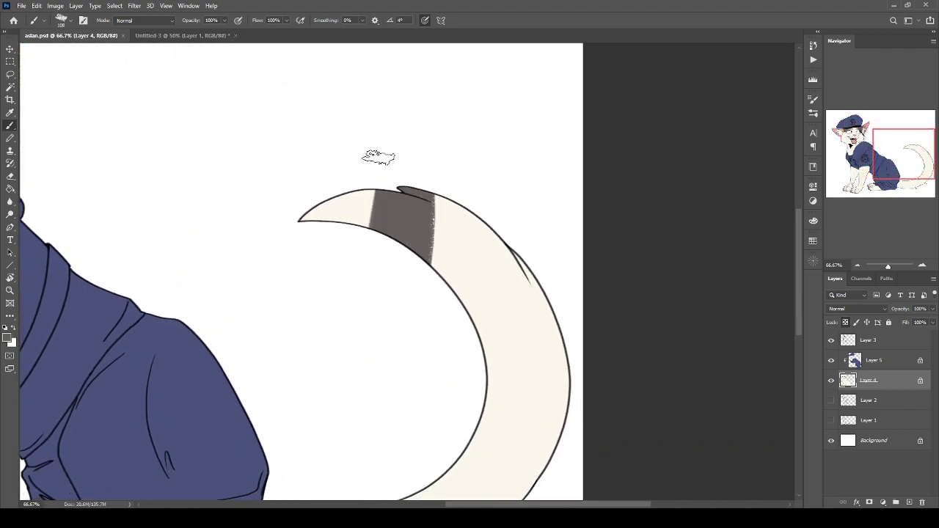
Enlarge the brush further and cover the rest of the tail, including its tip, with dark grey.
key(])
key(])
key(])
key(])
key(])
key(])
key(])
mouse_move(444, 169)
mouse_down()
mouse_move(470, 470)
mouse_move(483, 470)
mouse_up()
mouse_move(430, 404)
mouse_down()
mouse_move(426, 177)
mouse_move(345, 316)
mouse_up()
drag(290, 323, 264, 308)
key(ctrl+minus)
key(ctrl+minus)
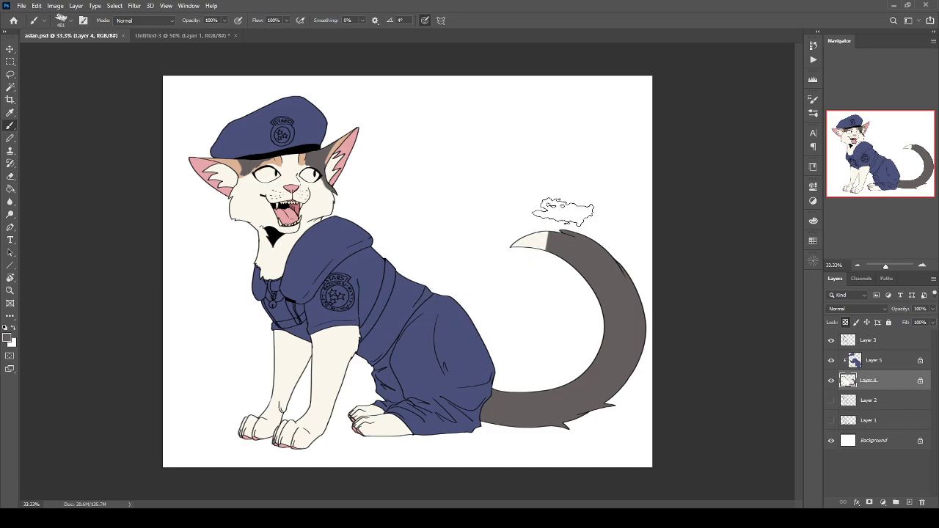
click(530, 240)
Sample the cream fur colour from the face and try brushing it over the tail tip.
alt+click(318, 203)
key(ctrl+plus)
key(ctrl+plus)
drag(448, 276, 199, 323)
alt+right_click(436, 262)
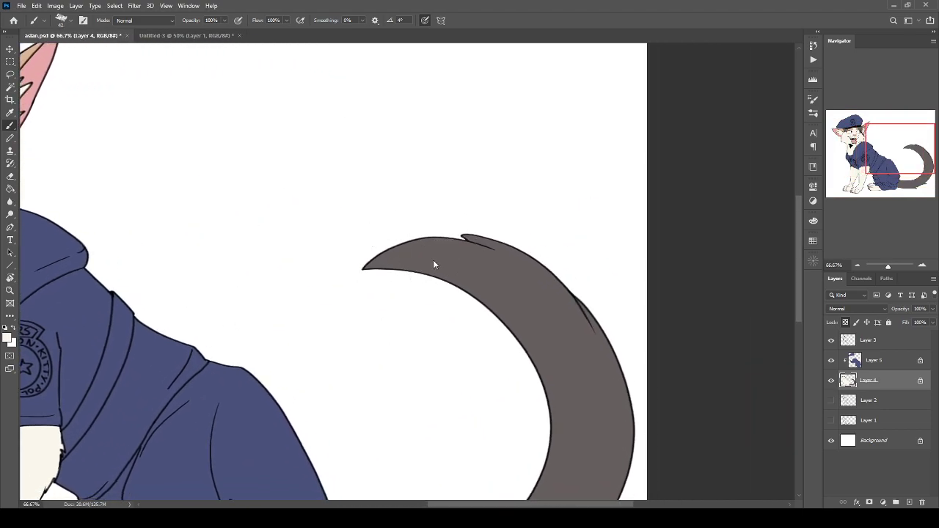
drag(366, 268, 444, 266)
key(ctrl+z)
Lasso the tail tip with a jagged fur edge, fill the selection with cream, and deselect it.
key(ctrl+plus)
key(l)
key(ctrl+plus)
scroll(321, 267, right, 3)
mouse_move(311, 161)
mouse_down()
mouse_move(446, 199)
mouse_move(391, 188)
mouse_move(480, 261)
mouse_up()
key(ctrl+d)
mouse_move(362, 151)
mouse_down()
mouse_move(433, 192)
mouse_move(510, 268)
mouse_move(540, 336)
mouse_move(504, 335)
mouse_move(362, 152)
mouse_up()
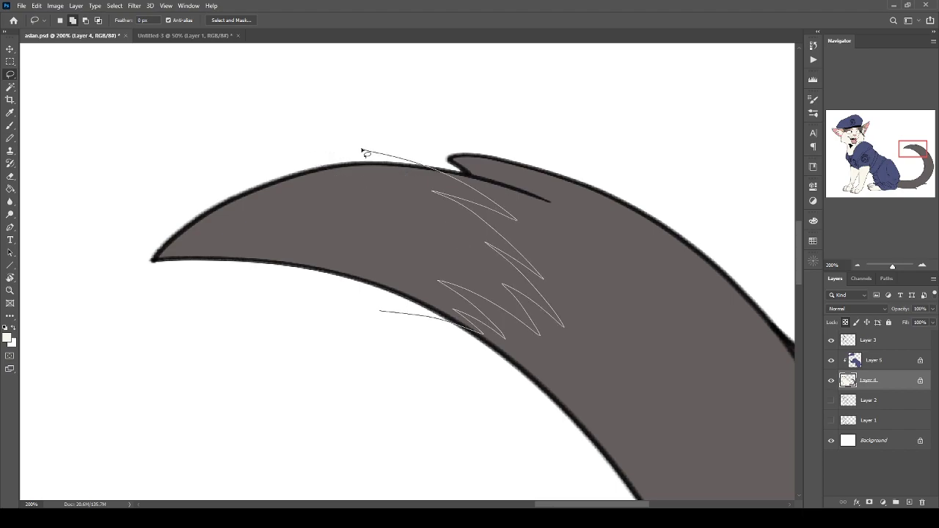
key(b)
mouse_move(392, 249)
mouse_down()
mouse_move(262, 234)
mouse_move(95, 263)
mouse_up()
key(ctrl+d)
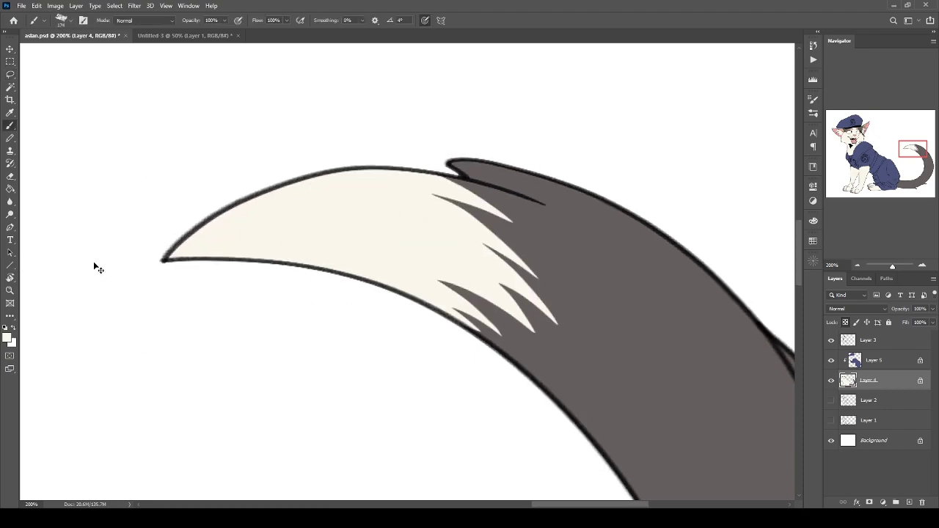
Check the tail in the reference photos and paint a tan patch with jagged ends on the inner curve of the tail.
key(ctrl+minus)
key(ctrl+minus)
key(ctrl+minus)
key(ctrl+minus)
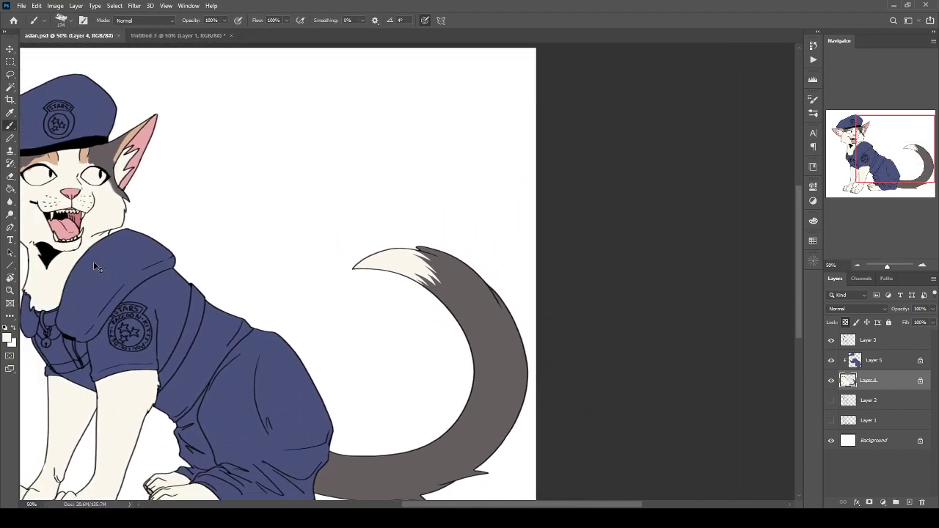
drag(690, 264, 643, 289)
drag(748, 283, 799, 281)
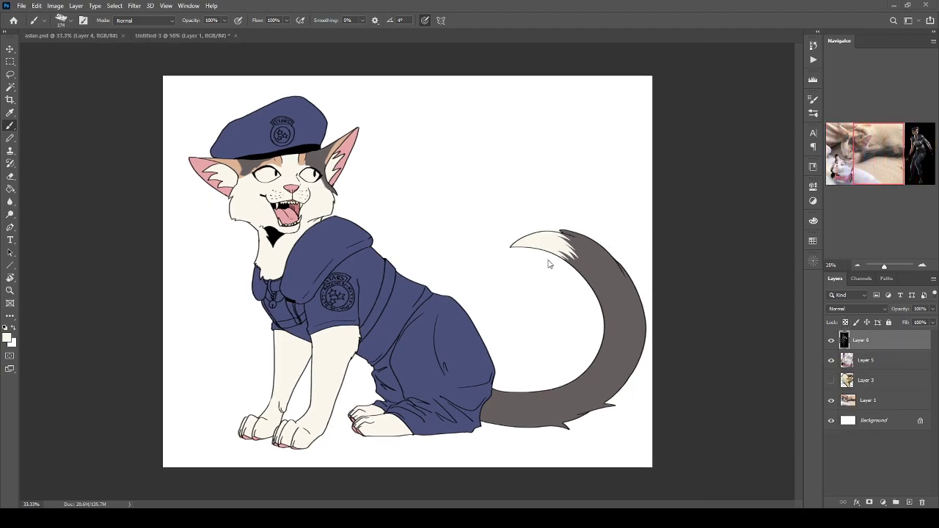
click(486, 238)
alt+click(301, 161)
mouse_move(608, 355)
mouse_down()
mouse_move(565, 381)
mouse_move(625, 332)
mouse_move(600, 362)
mouse_up()
alt+click(632, 343)
drag(623, 333, 588, 358)
mouse_move(602, 322)
mouse_down()
mouse_move(602, 344)
mouse_move(585, 358)
mouse_move(602, 358)
mouse_move(592, 364)
mouse_move(595, 345)
mouse_move(578, 369)
mouse_up()
alt+click(596, 362)
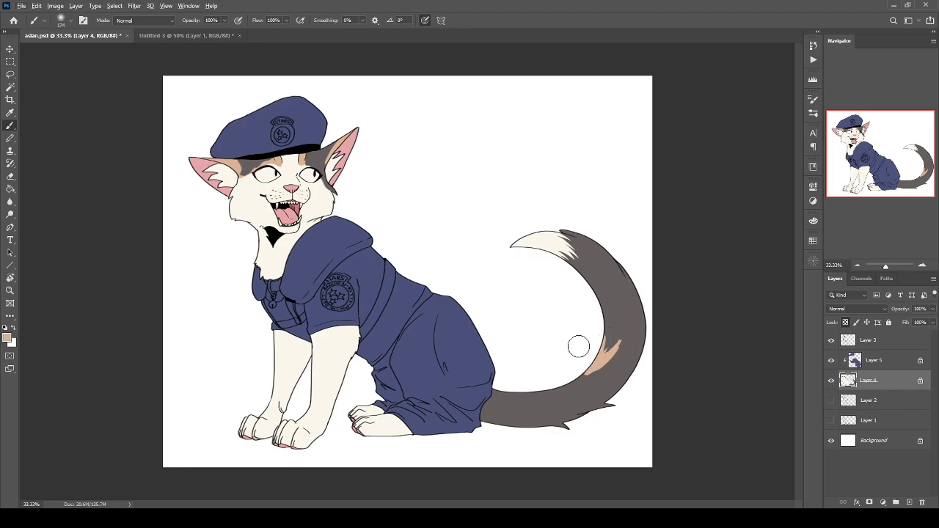
Try a tan stroke along the lower tail, undo it, and save the document.
drag(540, 395, 593, 401)
key(ctrl+z)
key(ctrl+plus)
key(ctrl+plus)
drag(449, 281, 203, 230)
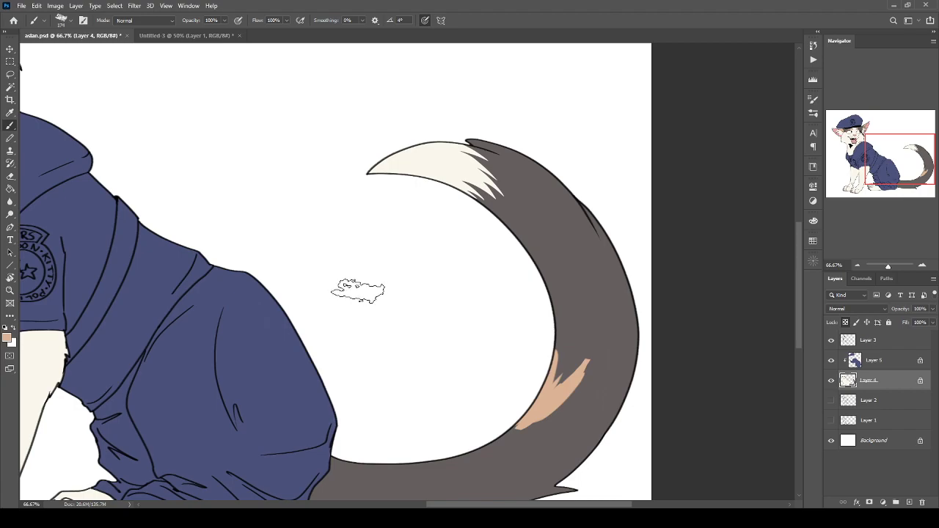
key(ctrl+minus)
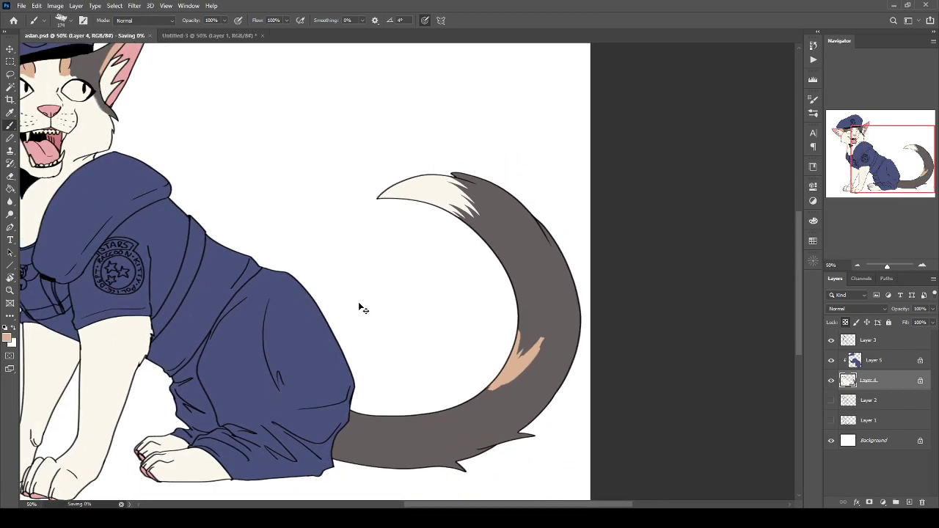
drag(380, 407, 277, 318)
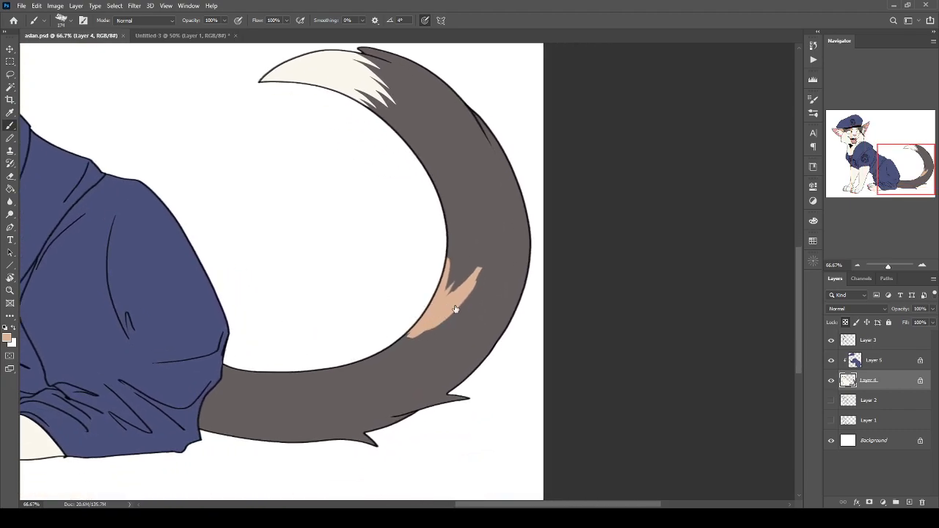
Sample the tail's dark grey and carve thin fur streaks into the tan patch on the inner curve.
alt+click(483, 291)
drag(402, 312, 464, 304)
key(ctrl+z)
drag(475, 270, 451, 314)
drag(454, 295, 390, 341)
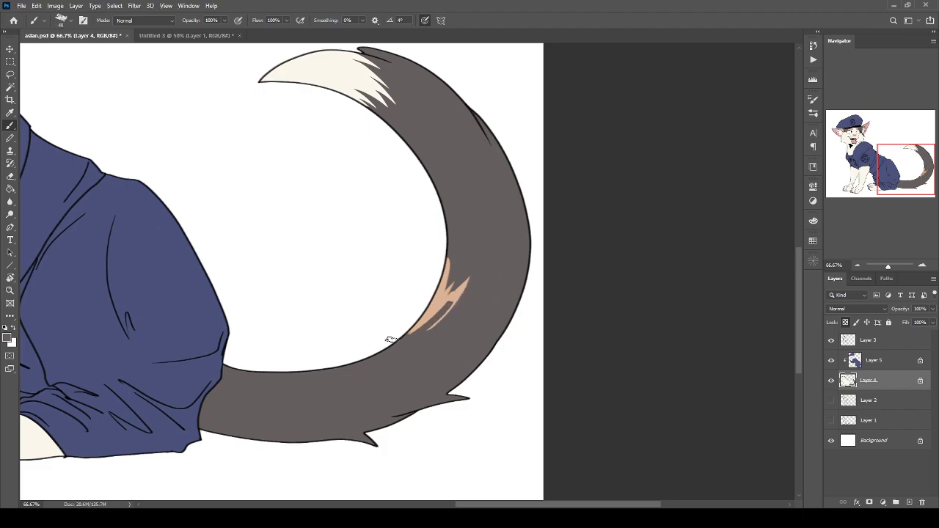
mouse_move(440, 301)
mouse_down()
mouse_move(415, 331)
mouse_move(384, 342)
mouse_move(461, 309)
mouse_move(437, 334)
mouse_up()
Add streaked tan patches along the lower and upper edges of the tail near its base.
mouse_move(384, 424)
mouse_down()
mouse_move(314, 418)
mouse_move(359, 425)
mouse_move(374, 411)
mouse_move(290, 413)
mouse_move(381, 408)
mouse_move(346, 410)
mouse_move(346, 421)
mouse_move(381, 403)
mouse_move(315, 414)
mouse_up()
alt+click(315, 408)
alt+click(343, 419)
mouse_move(248, 372)
mouse_down()
mouse_move(317, 387)
mouse_move(246, 381)
mouse_move(284, 386)
mouse_up()
key(ctrl+0)
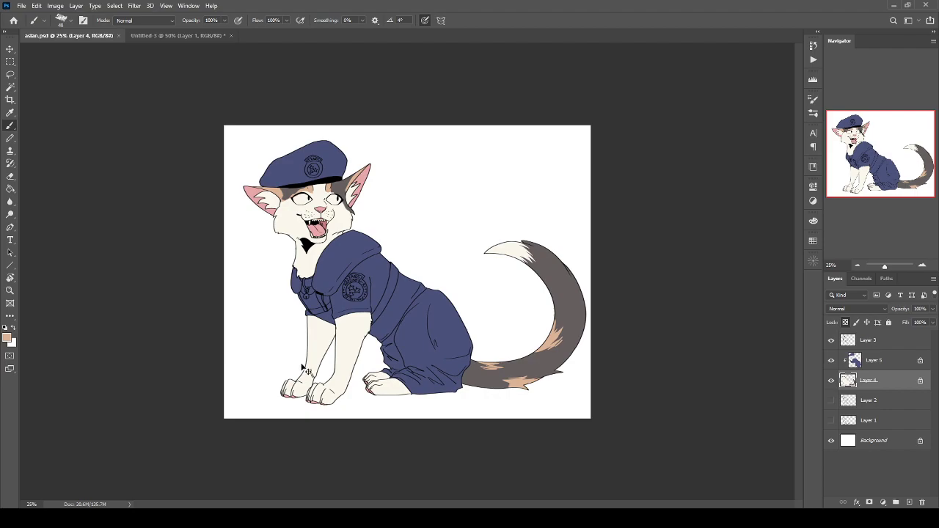
Sample a medium brown from the reference photos and return to the cat drawing.
key(ctrl+plus)
key(ctrl+plus)
drag(784, 51, 763, 205)
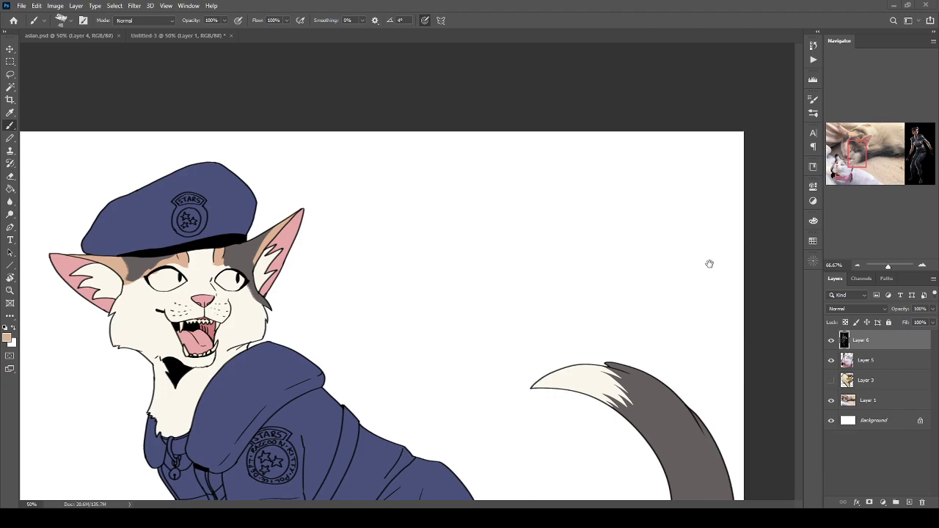
alt+click(761, 261)
click(357, 272)
key(ctrl+minus)
key(ctrl+plus)
key(ctrl+plus)
key(ctrl+plus)
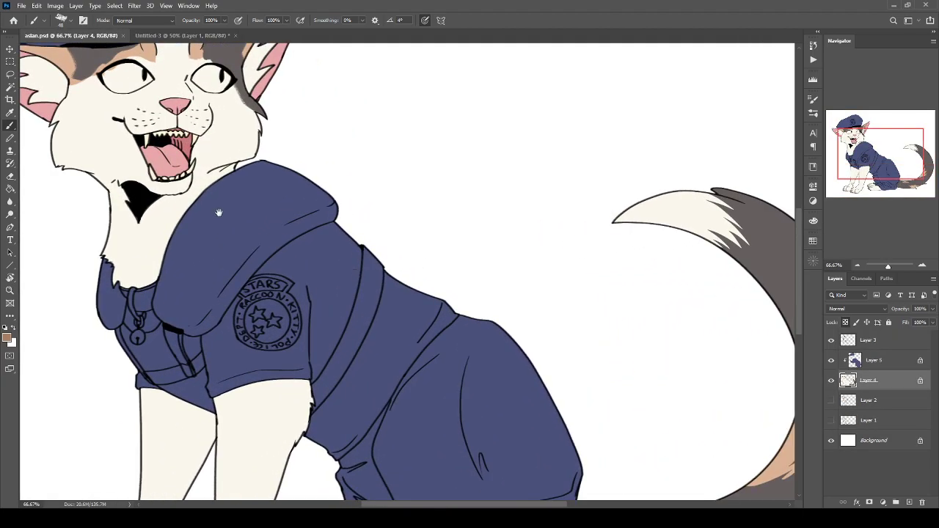
Fill both eyes completely with the sampled brown, enlarging the brush for the bigger eye.
drag(218, 212, 354, 404)
key(ctrl+plus)
key(ctrl+plus)
mouse_move(201, 289)
mouse_down()
mouse_move(325, 315)
mouse_move(376, 303)
mouse_move(323, 322)
mouse_move(323, 301)
mouse_move(397, 353)
mouse_move(360, 334)
mouse_move(334, 345)
mouse_move(349, 315)
mouse_up()
mouse_move(210, 311)
mouse_down()
mouse_move(257, 294)
mouse_move(378, 289)
mouse_move(274, 330)
mouse_up()
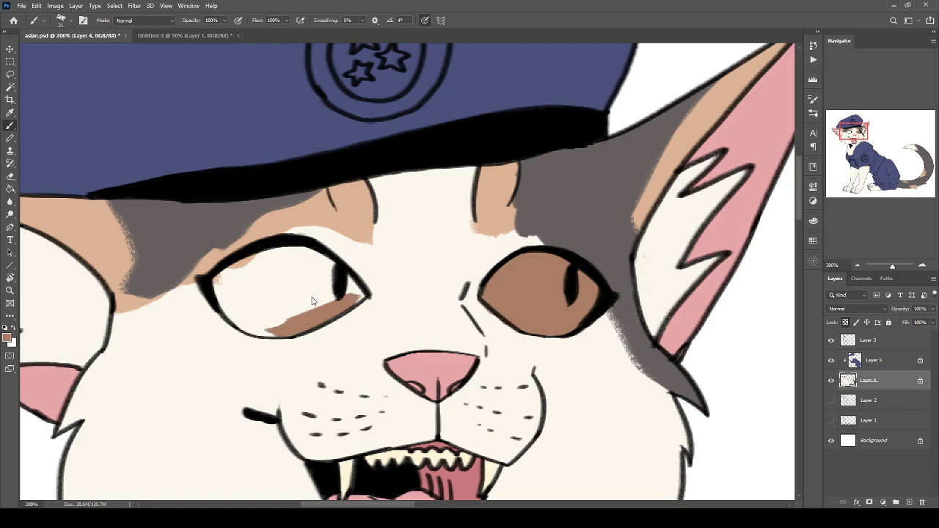
key(bracketright)
key(bracketright)
key(bracketright)
mouse_move(276, 284)
mouse_down()
mouse_move(265, 271)
mouse_move(315, 270)
mouse_move(307, 295)
mouse_move(323, 277)
mouse_move(298, 261)
mouse_up()
mouse_move(277, 334)
mouse_down()
mouse_move(239, 323)
mouse_move(217, 273)
mouse_up()
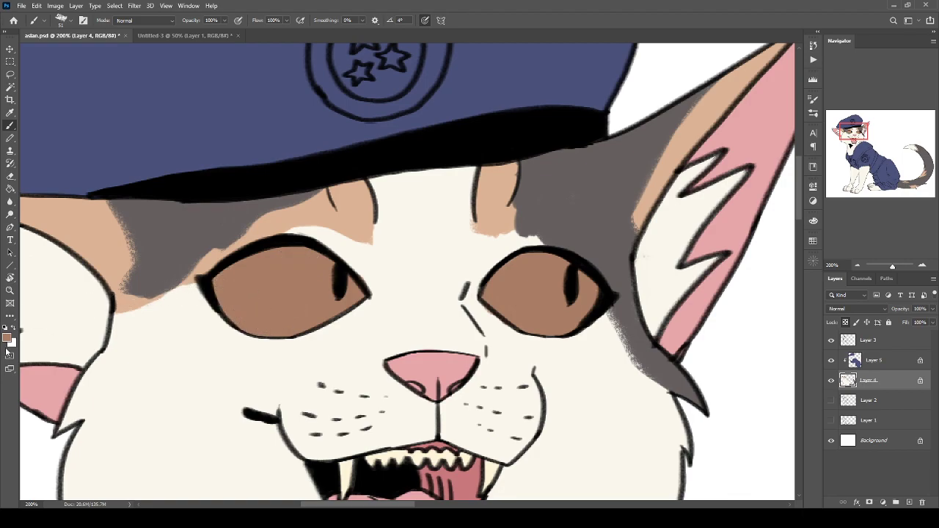
Pick a lighter orange and paint the lower part of both irises, leaving a curved brown shadow under the upper lids.
key(i)
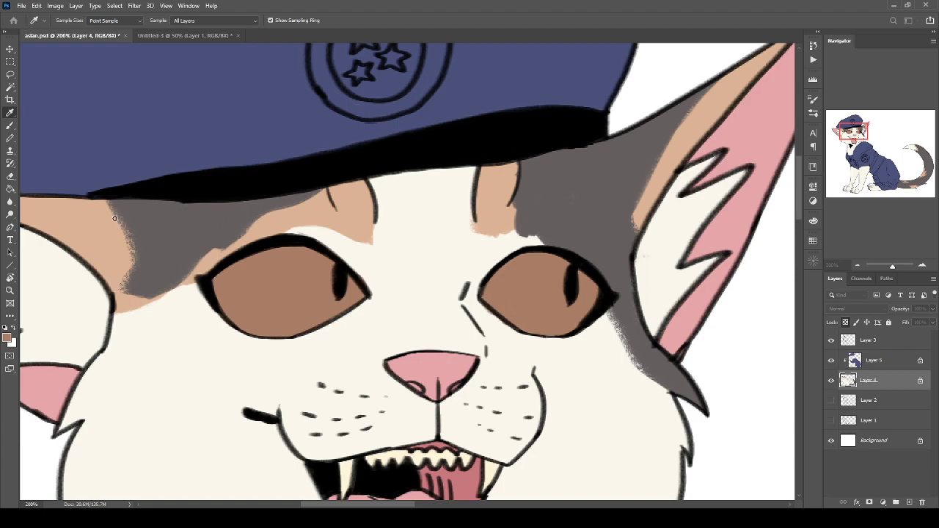
click(294, 204)
key(b)
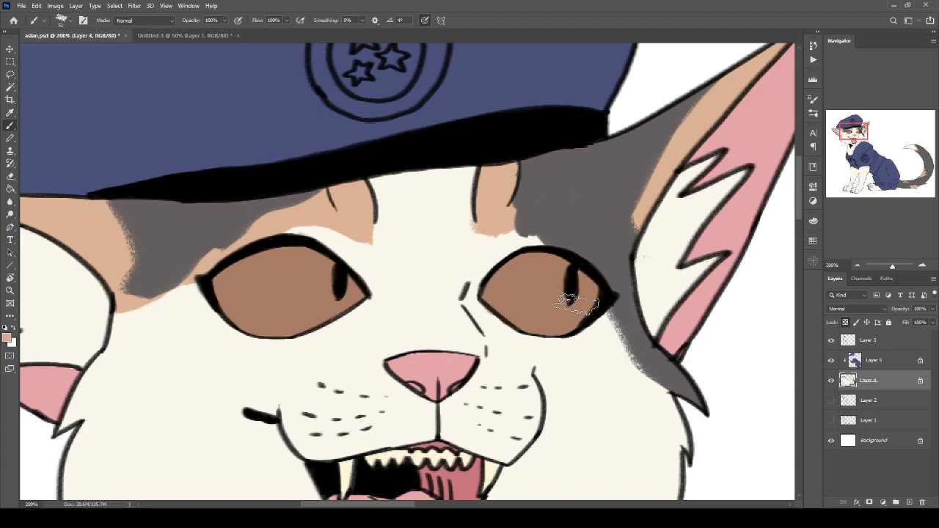
mouse_move(595, 302)
mouse_down()
mouse_move(500, 282)
mouse_move(506, 305)
mouse_move(572, 320)
mouse_move(514, 323)
mouse_move(525, 312)
mouse_up()
mouse_move(353, 295)
mouse_down()
mouse_move(227, 301)
mouse_move(338, 323)
mouse_move(351, 297)
mouse_up()
key(ctrl+minus)
key(ctrl+minus)
key(ctrl+plus)
key(ctrl+plus)
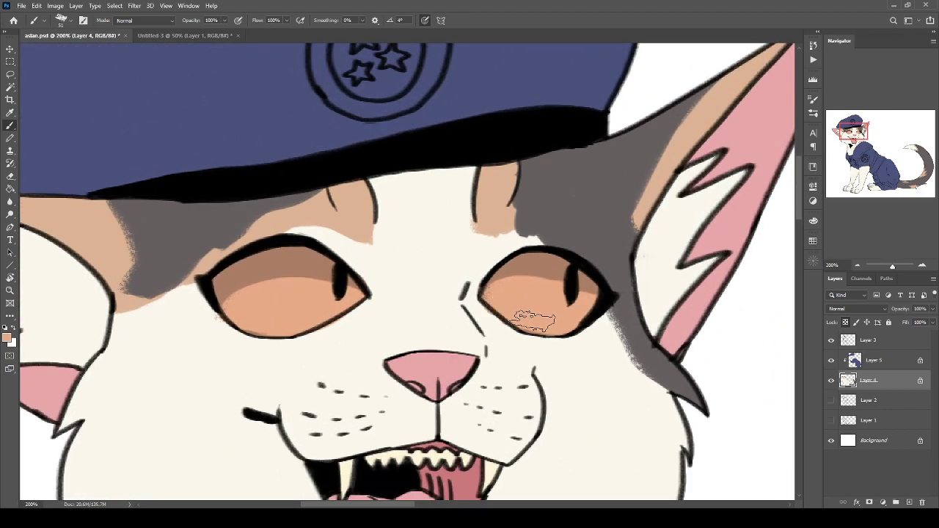
Touch up the boundary between the brown shadow and the orange around the right-hand eye's pupil with sampled eye colours.
alt+click(469, 284)
alt+click(508, 294)
alt+click(582, 279)
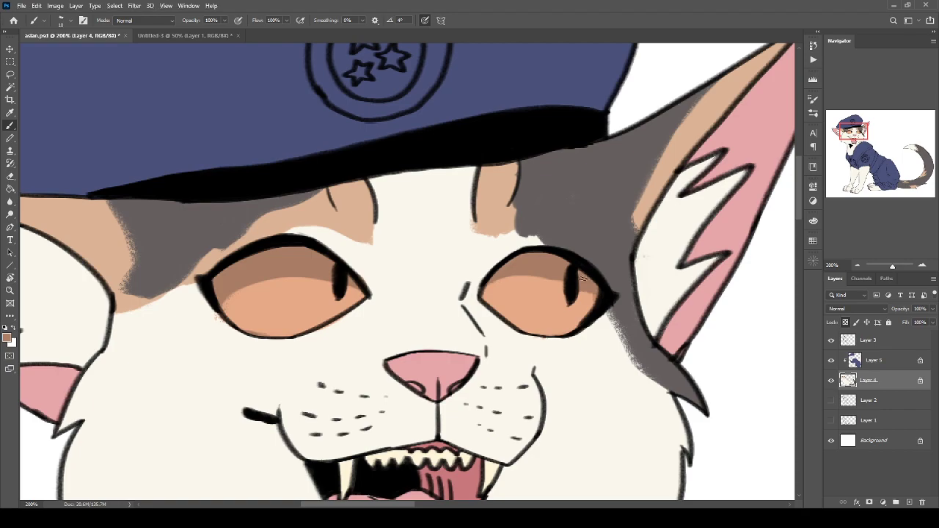
alt+click(546, 283)
alt+click(547, 251)
Clean up the stray orange outside the lower edge of the left-hand eye with the sampled cream fur colour.
mouse_move(321, 340)
mouse_down()
mouse_move(389, 309)
mouse_move(375, 307)
mouse_up()
alt+click(408, 300)
key(bracketright)
key(bracketright)
key(bracketright)
key(bracketright)
drag(317, 336, 315, 342)
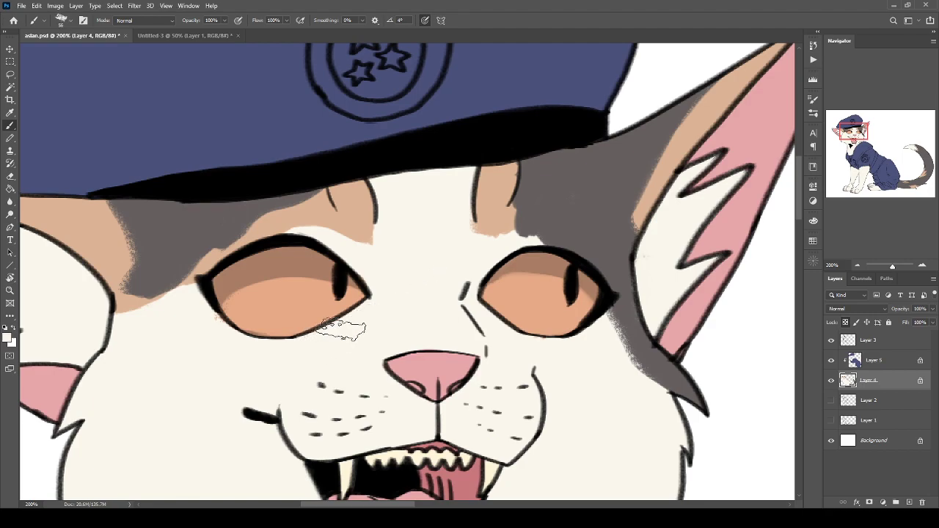
Pick a pale peach with a smaller brush and paint small glows around the lower part of both pupils.
alt+click(247, 318)
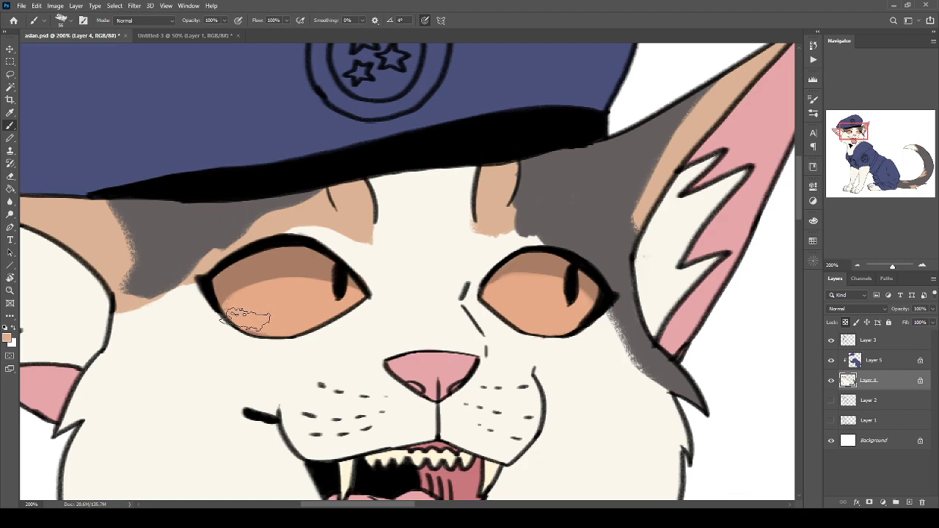
key(ctrl+minus)
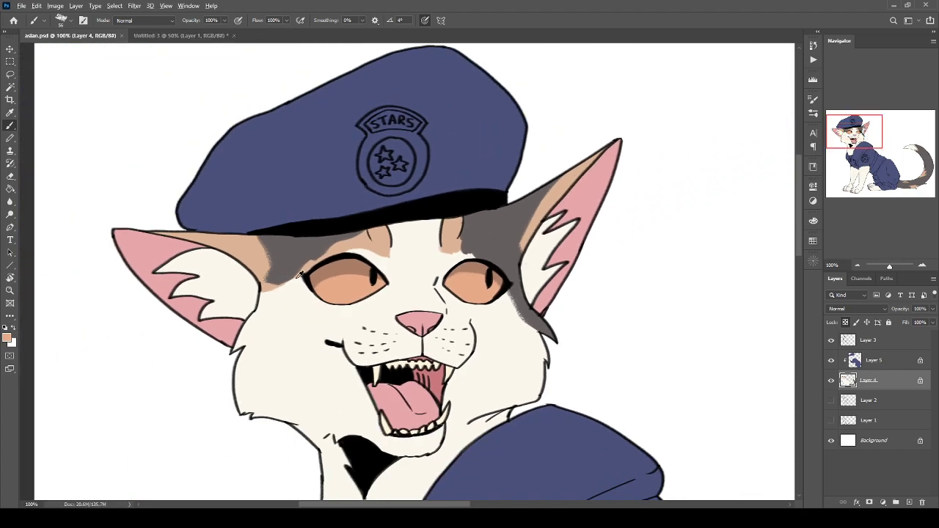
key(i)
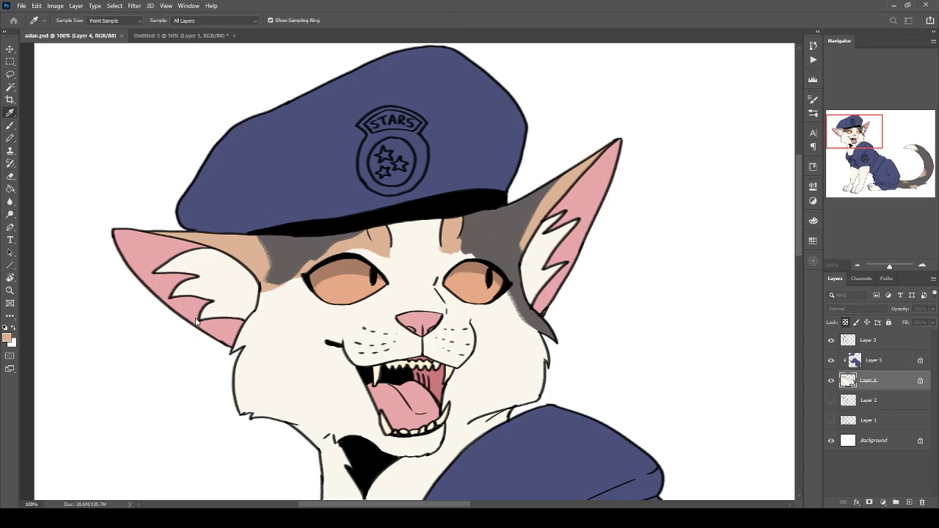
key(b)
key(ctrl+plus)
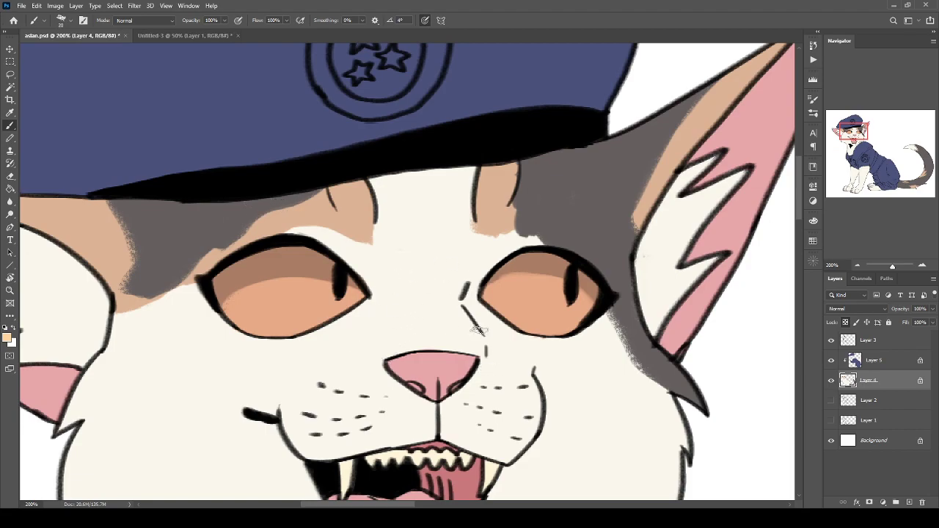
drag(579, 290, 564, 282)
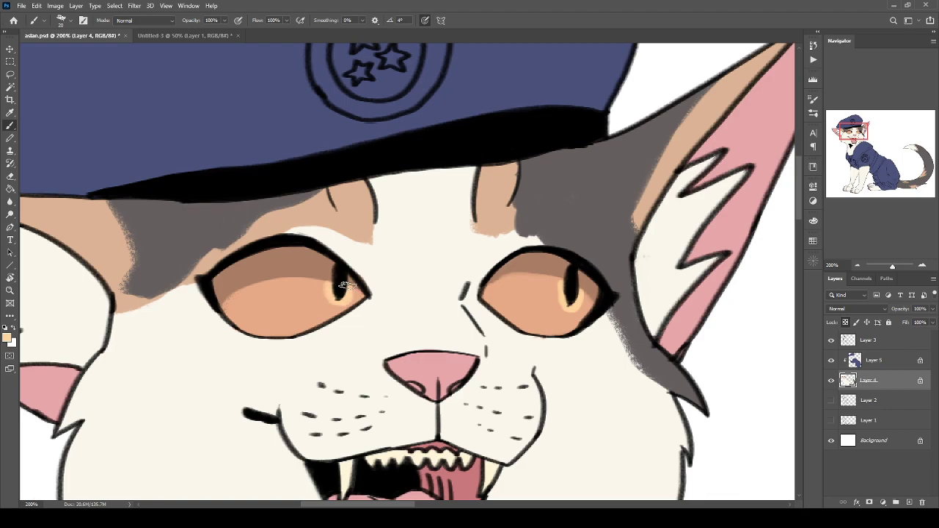
key(ctrl+minus)
key(ctrl+minus)
key(ctrl+minus)
key(ctrl+minus)
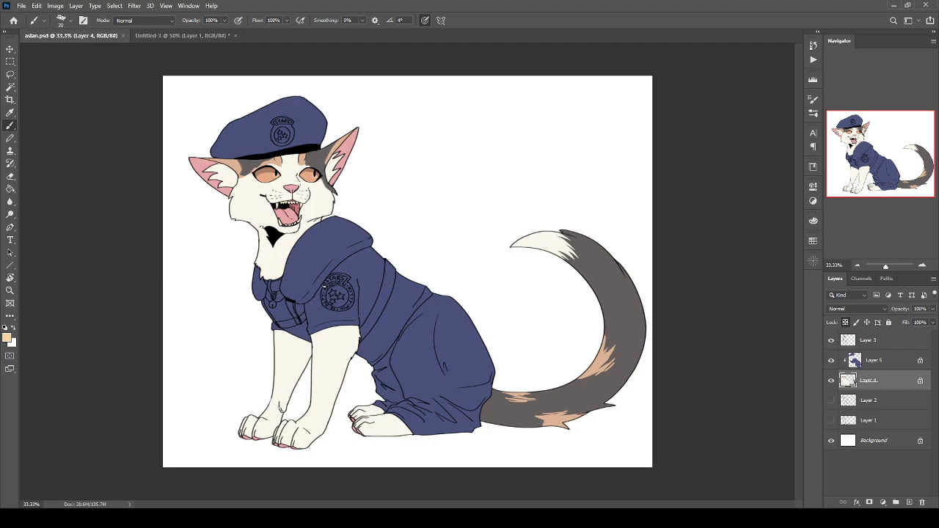
On the clothing layer (Layer 5), pick a light blue, repaint the shirt's sleeve, chest and torso, and save the file.
key(ctrl+plus)
key(ctrl+plus)
drag(357, 252, 572, 365)
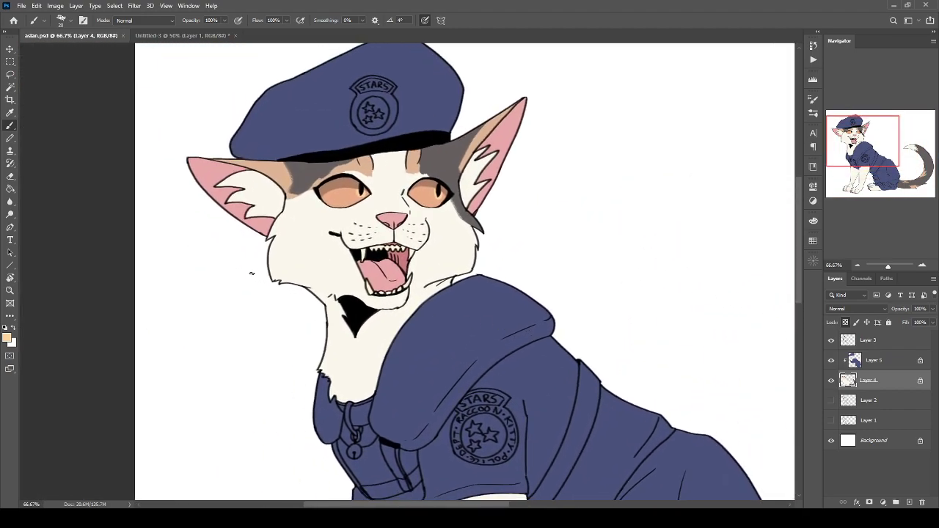
drag(374, 338, 315, 336)
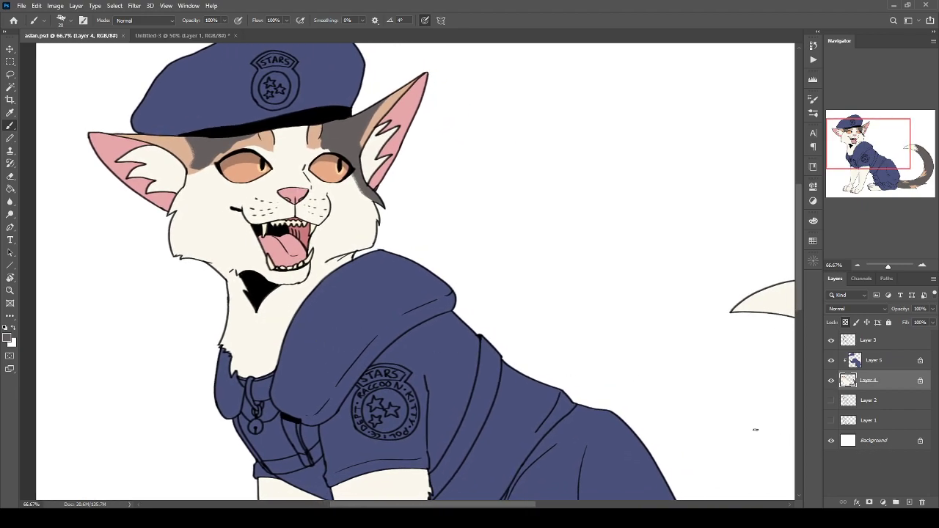
drag(619, 390, 476, 294)
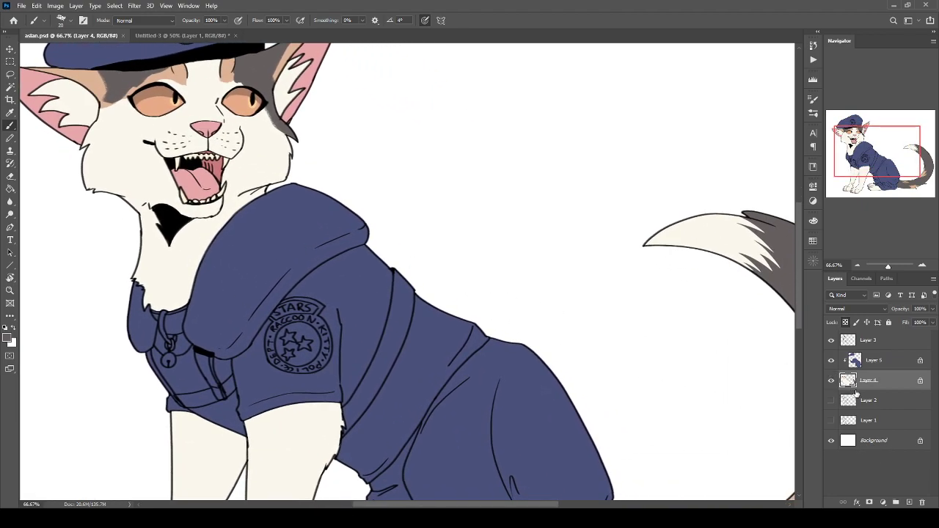
click(858, 367)
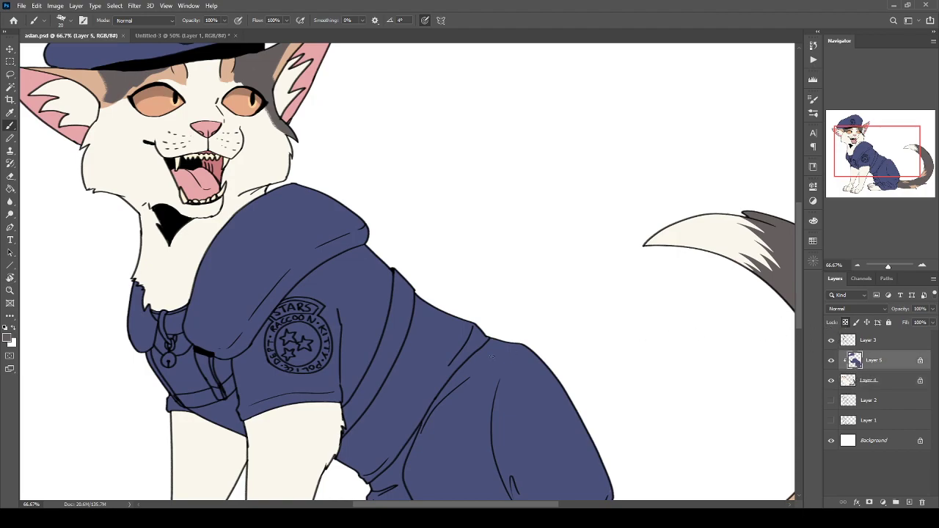
key(i)
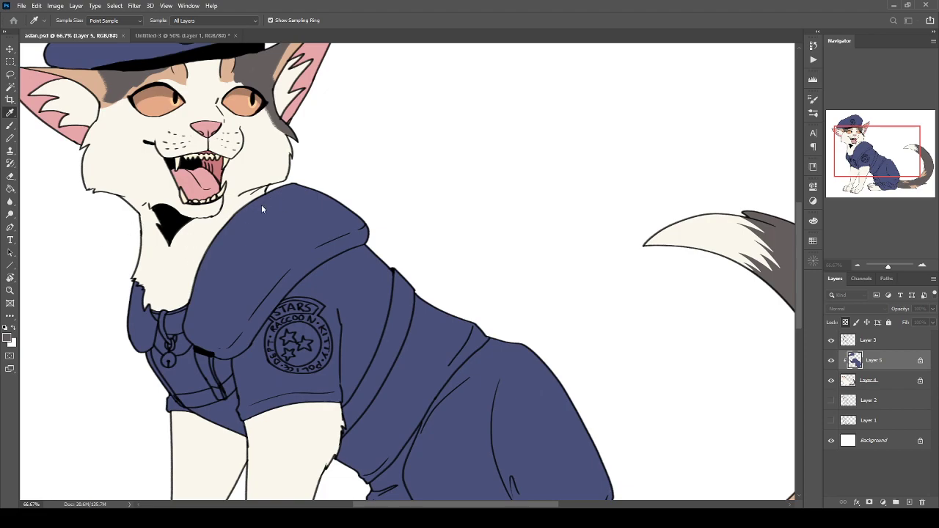
key(b)
mouse_move(336, 310)
mouse_down()
mouse_move(367, 397)
mouse_move(337, 264)
mouse_move(328, 321)
mouse_up()
drag(227, 424, 279, 404)
mouse_move(433, 316)
mouse_down()
mouse_move(382, 411)
mouse_move(374, 469)
mouse_up()
drag(353, 432, 407, 288)
mouse_move(323, 278)
mouse_down()
mouse_move(235, 360)
mouse_move(169, 382)
mouse_move(153, 348)
mouse_up()
key(ctrl+minus)
key(ctrl+minus)
key(ctrl+s)
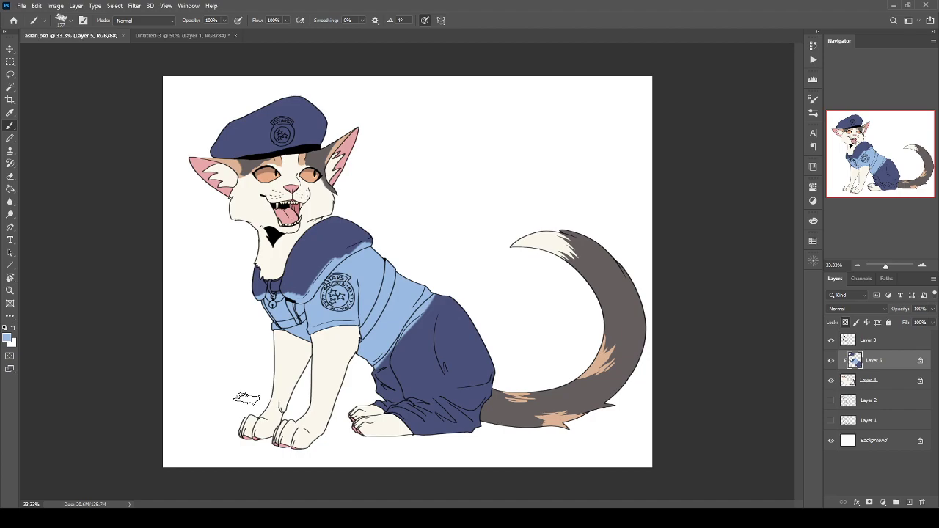
Pick a dark navy and paint the trousers, covering the blue along the shirt hem with a smaller brush.
key(ctrl+plus)
key(ctrl+plus)
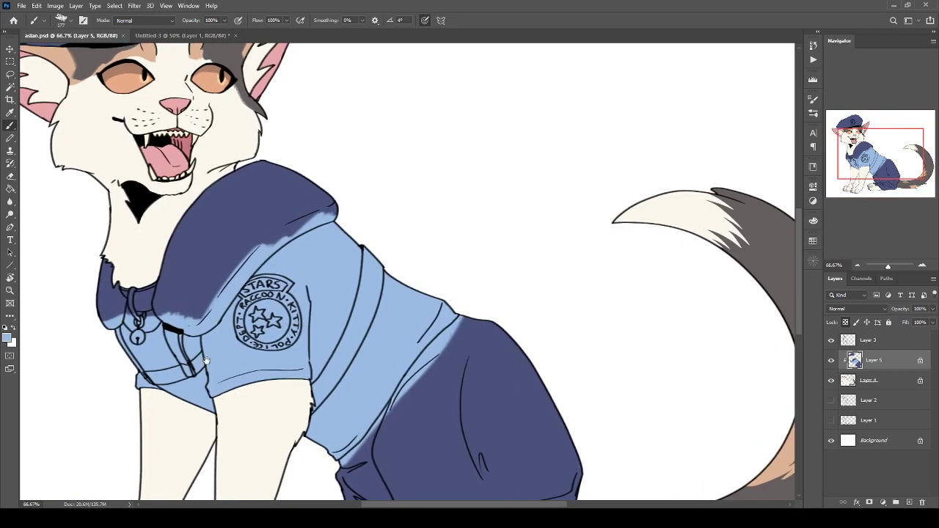
drag(247, 398, 323, 313)
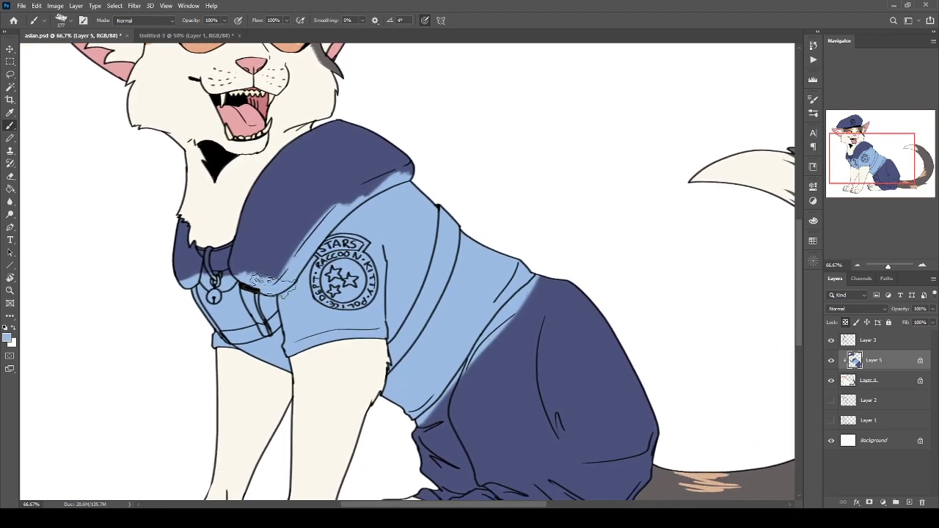
drag(249, 286, 94, 200)
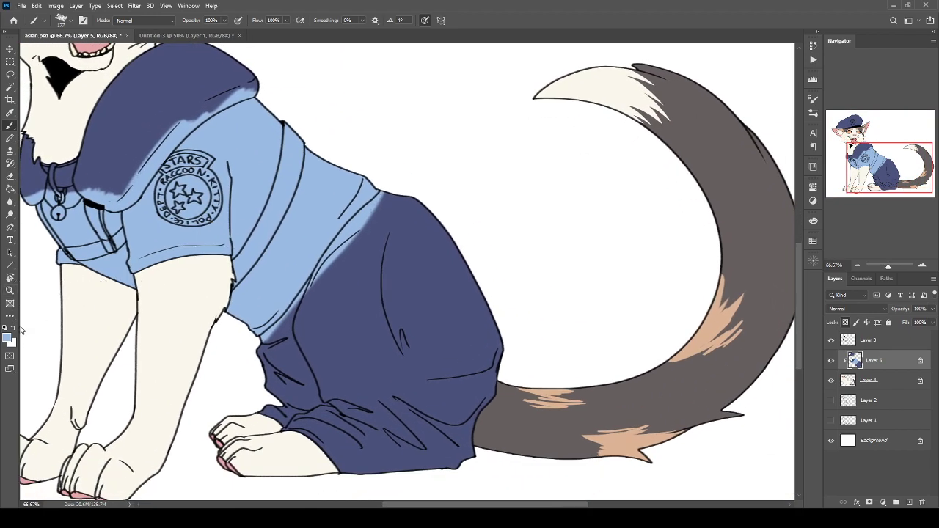
key(i)
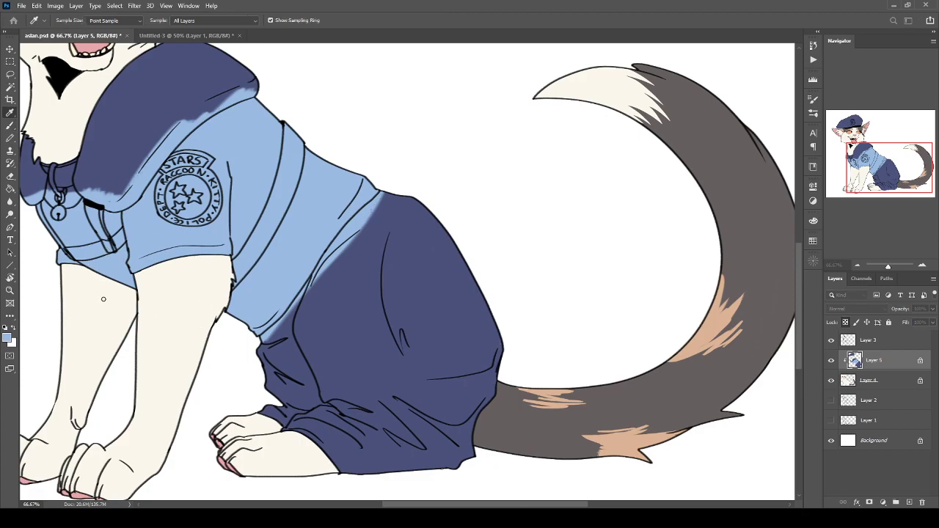
click(286, 206)
mouse_move(462, 290)
mouse_down()
mouse_move(356, 446)
mouse_move(464, 441)
mouse_move(360, 397)
mouse_move(345, 462)
mouse_move(281, 380)
mouse_move(435, 236)
mouse_move(499, 302)
mouse_up()
key(ctrl+plus)
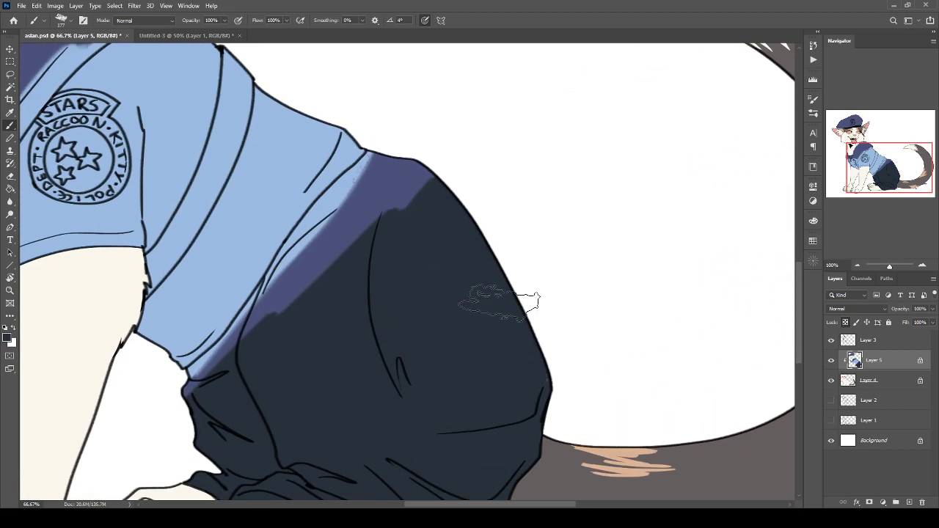
mouse_move(408, 165)
mouse_down()
mouse_move(415, 169)
mouse_move(367, 176)
mouse_move(335, 203)
mouse_move(373, 156)
mouse_move(323, 215)
mouse_move(361, 174)
mouse_move(263, 330)
mouse_move(300, 247)
mouse_move(247, 325)
mouse_move(174, 379)
mouse_move(213, 367)
mouse_up()
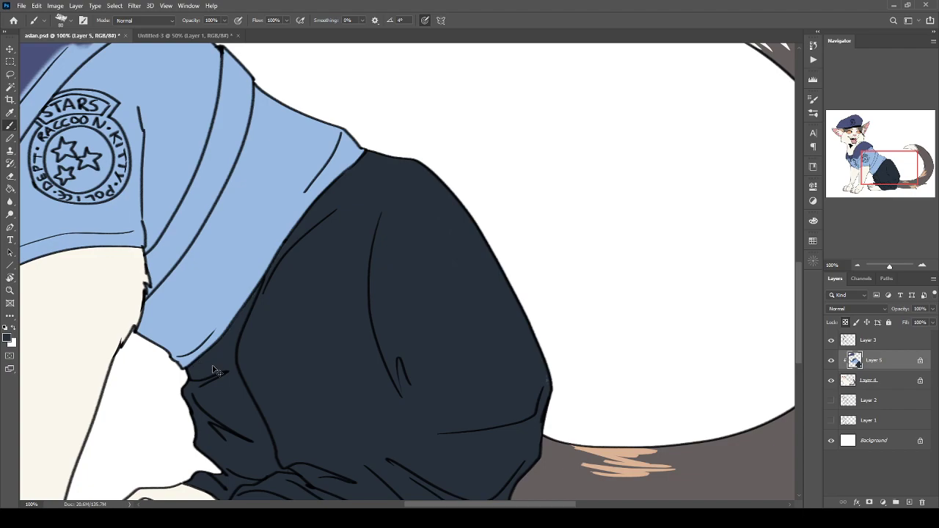
Check the reference document, then block dark navy over the middle of the hood and the top of its far-side edge.
scroll(213, 367, down, 3)
scroll(296, 274, up, 2)
drag(307, 270, 384, 370)
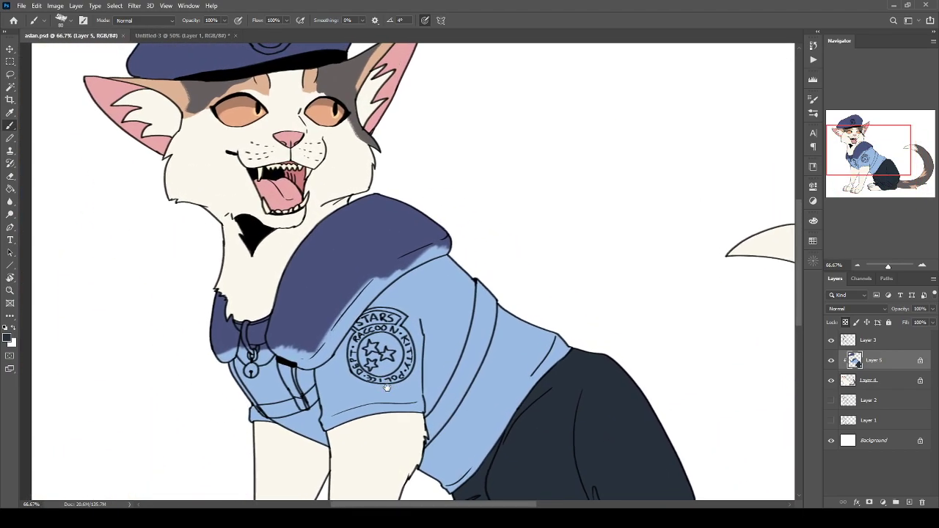
click(719, 244)
click(923, 146)
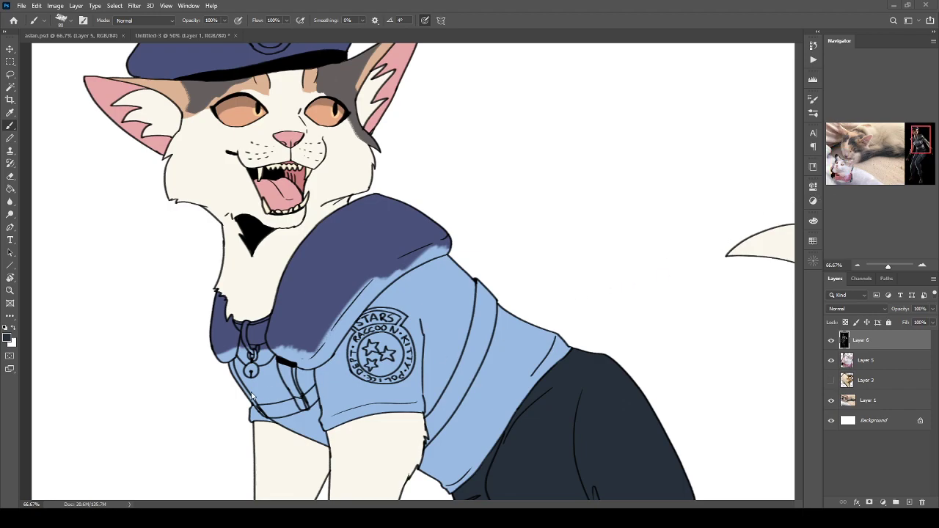
click(93, 374)
drag(413, 217, 295, 318)
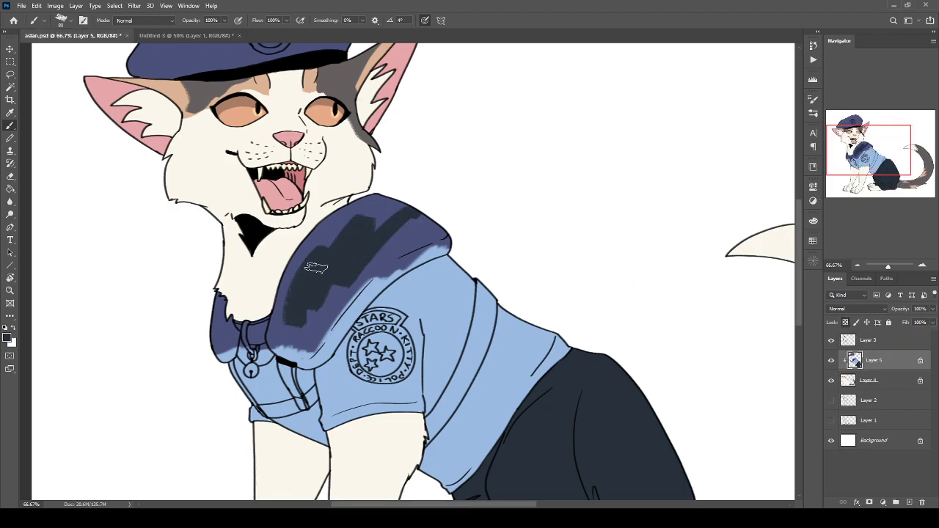
mouse_move(420, 212)
mouse_down()
mouse_move(305, 246)
mouse_move(295, 267)
mouse_move(361, 266)
mouse_up()
mouse_move(218, 301)
mouse_down()
mouse_move(218, 326)
mouse_move(223, 316)
mouse_up()
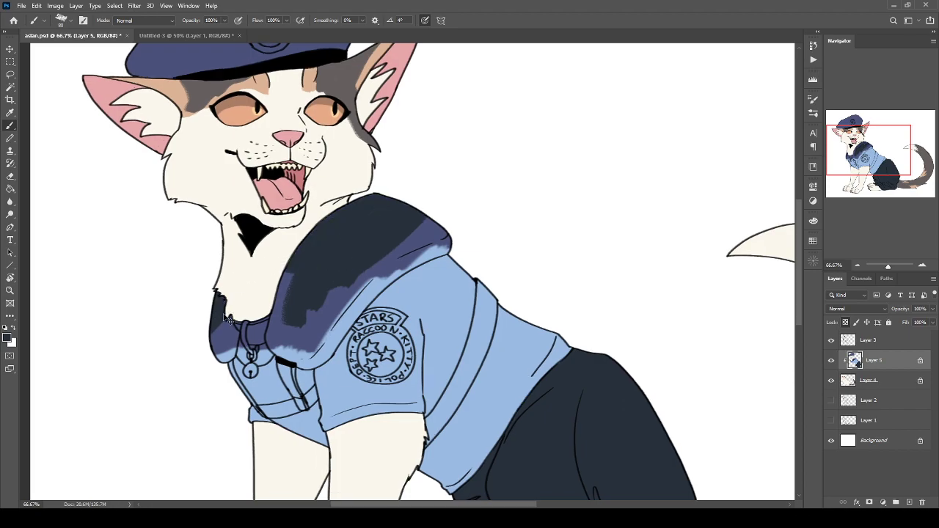
Extend the dark navy over the back end of the hood and along its lower edge towards the sleeve badge.
key(ctrl+plus)
drag(457, 214, 464, 208)
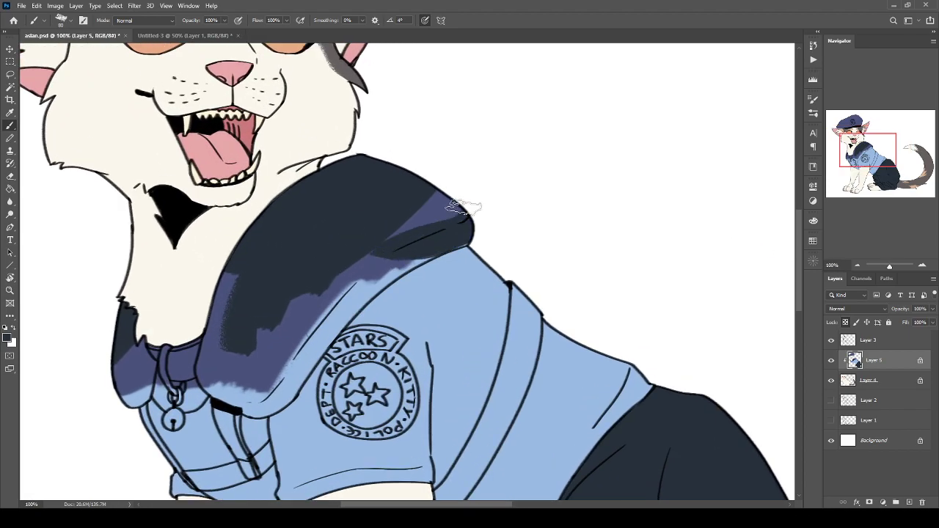
mouse_move(439, 259)
mouse_down()
mouse_move(352, 286)
mouse_move(323, 316)
mouse_up()
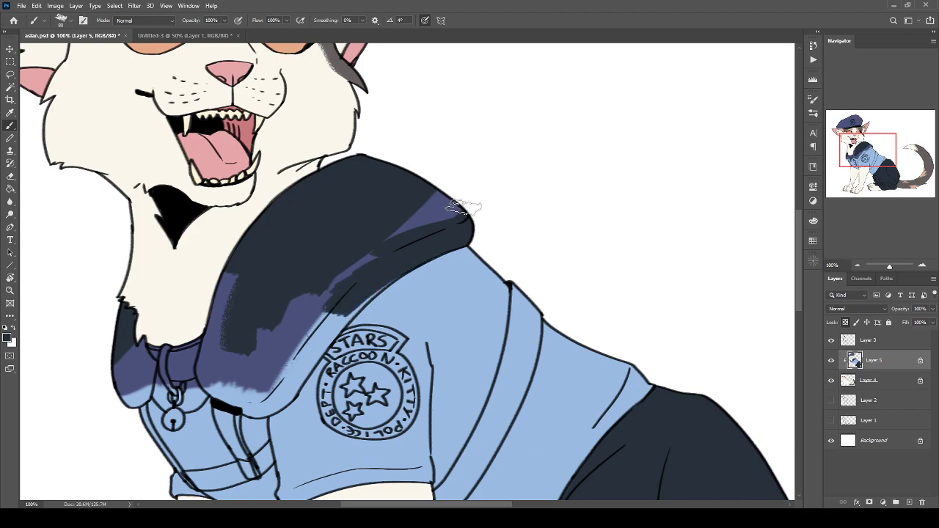
drag(373, 290, 331, 319)
drag(438, 219, 341, 289)
drag(433, 204, 462, 210)
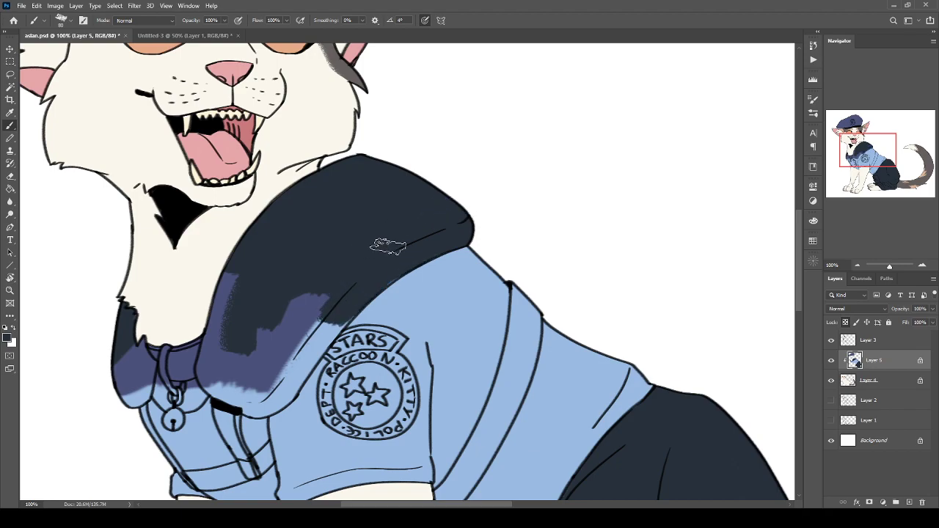
Fill the remaining front part of the hood and its far-side section with dark navy up to the outlines.
drag(340, 324, 403, 265)
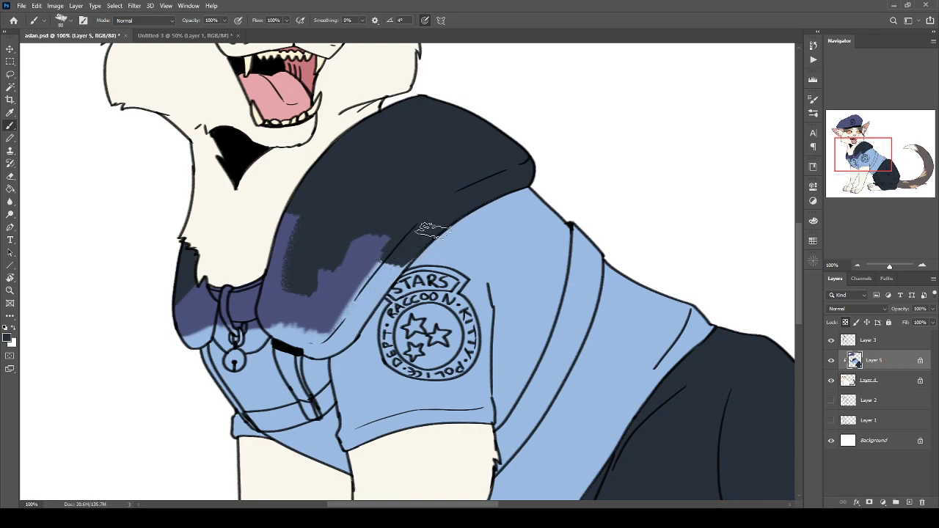
drag(427, 233, 366, 288)
mouse_move(363, 244)
mouse_down()
mouse_move(334, 287)
mouse_move(344, 310)
mouse_move(389, 273)
mouse_up()
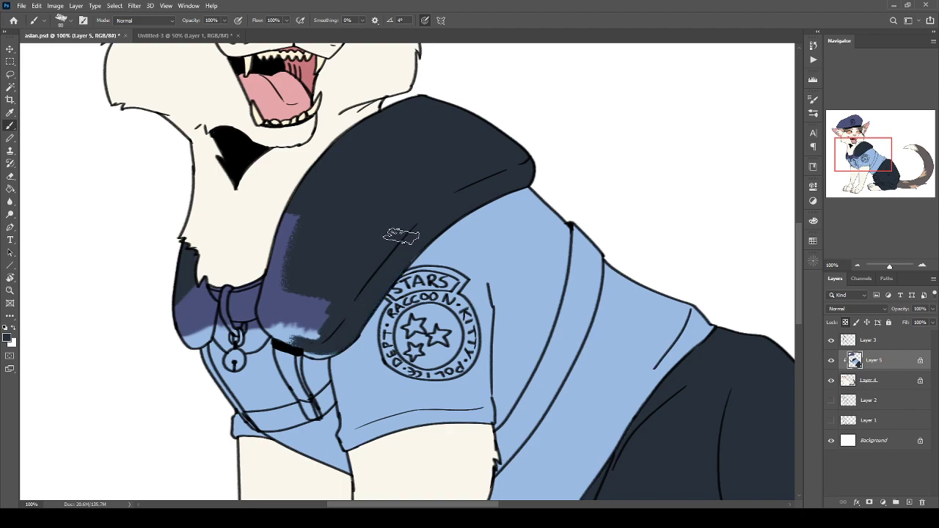
mouse_move(314, 336)
mouse_down()
mouse_move(320, 315)
mouse_move(307, 323)
mouse_move(281, 309)
mouse_move(269, 320)
mouse_move(286, 278)
mouse_move(291, 224)
mouse_up()
mouse_move(193, 283)
mouse_down()
mouse_move(202, 330)
mouse_move(192, 282)
mouse_up()
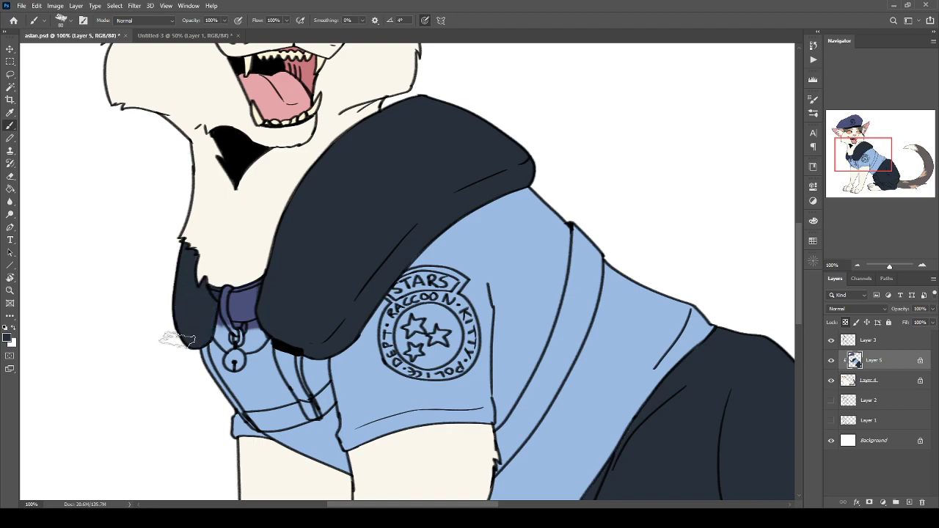
Paint the vertical and horizontal harness straps on the chest dark navy with a smaller brush, and save the file.
mouse_move(271, 339)
mouse_down()
mouse_move(259, 269)
mouse_move(292, 288)
mouse_up()
mouse_move(280, 255)
mouse_down()
mouse_move(314, 332)
mouse_move(305, 323)
mouse_move(326, 326)
mouse_move(325, 317)
mouse_up()
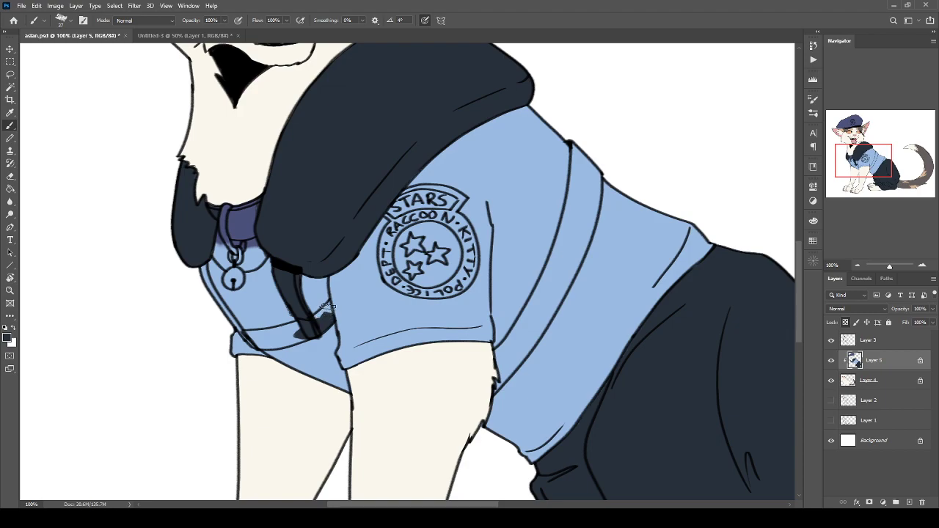
mouse_move(328, 303)
mouse_down()
mouse_move(258, 342)
mouse_move(294, 345)
mouse_move(317, 318)
mouse_move(265, 335)
mouse_up()
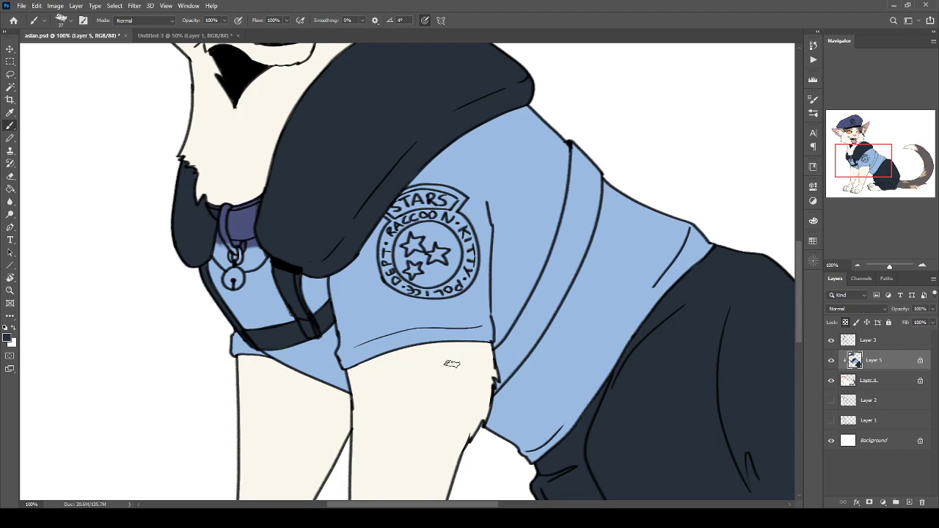
alt+click(285, 289)
drag(561, 205, 518, 229)
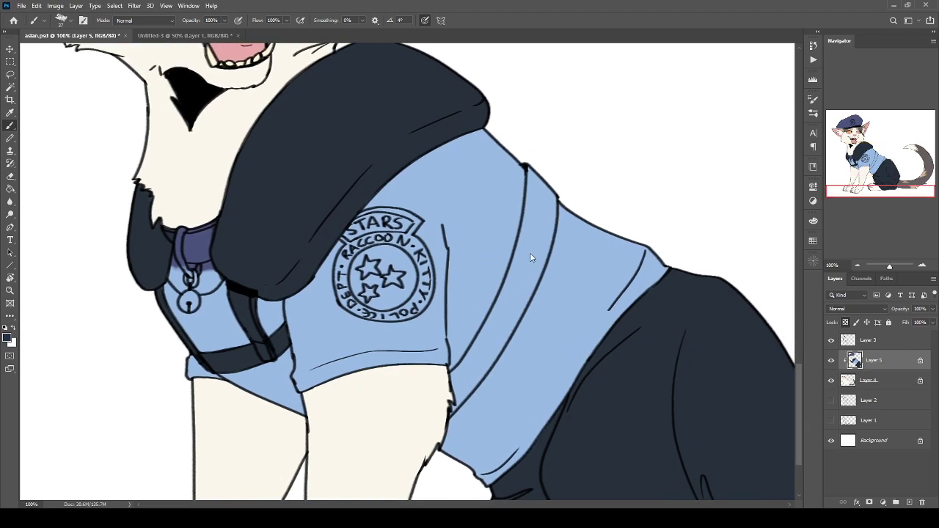
key(ctrl+s)
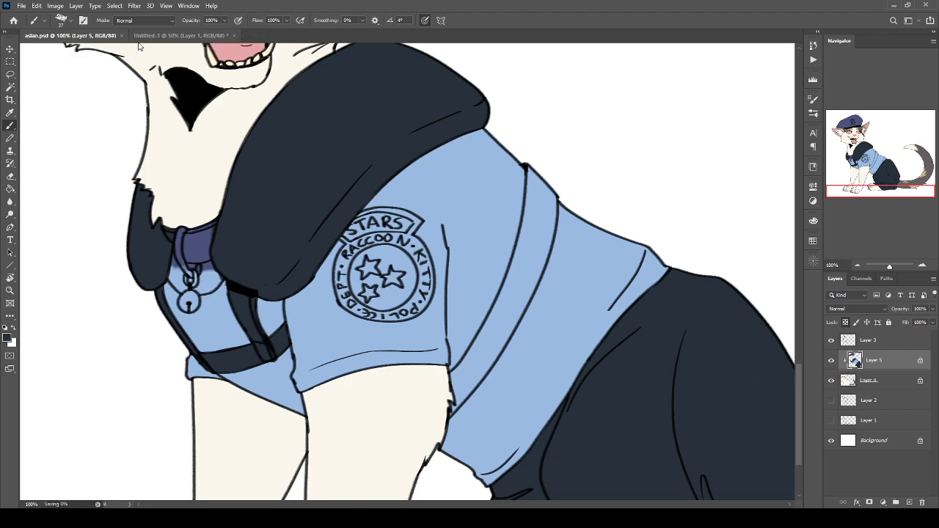
key(ctrl+minus)
key(ctrl+minus)
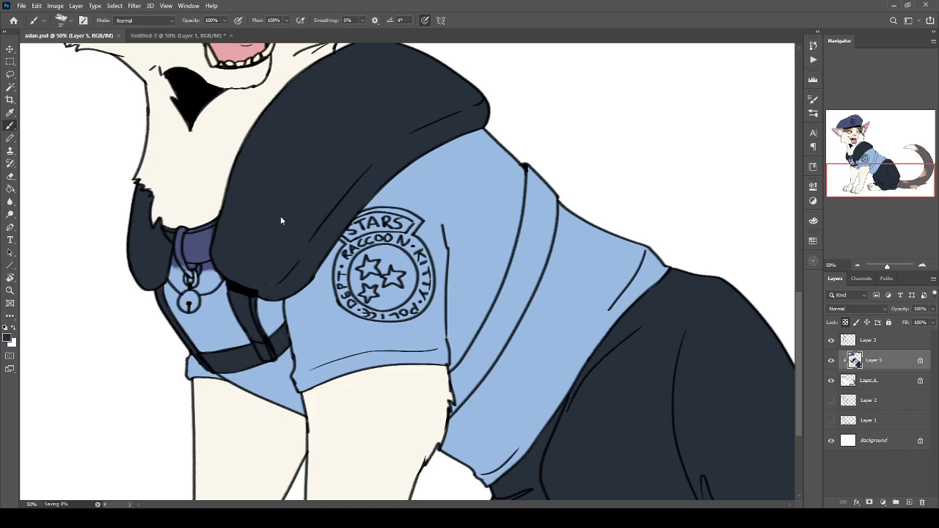
click(118, 36)
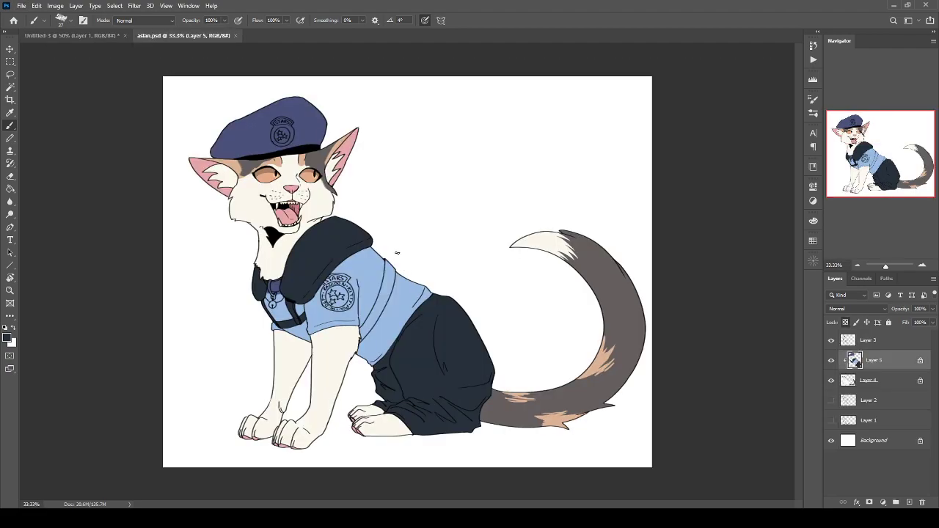
key(ctrl+plus)
key(ctrl+plus)
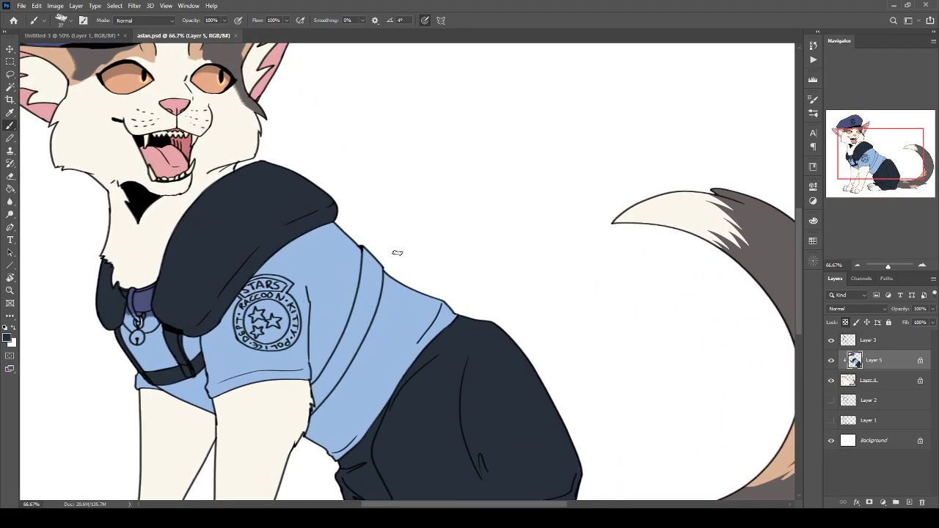
Paint the diagonal harness strap across the cat's back and side dark navy, filling it up to its outlines.
drag(264, 257, 338, 262)
scroll(413, 294, up, 1)
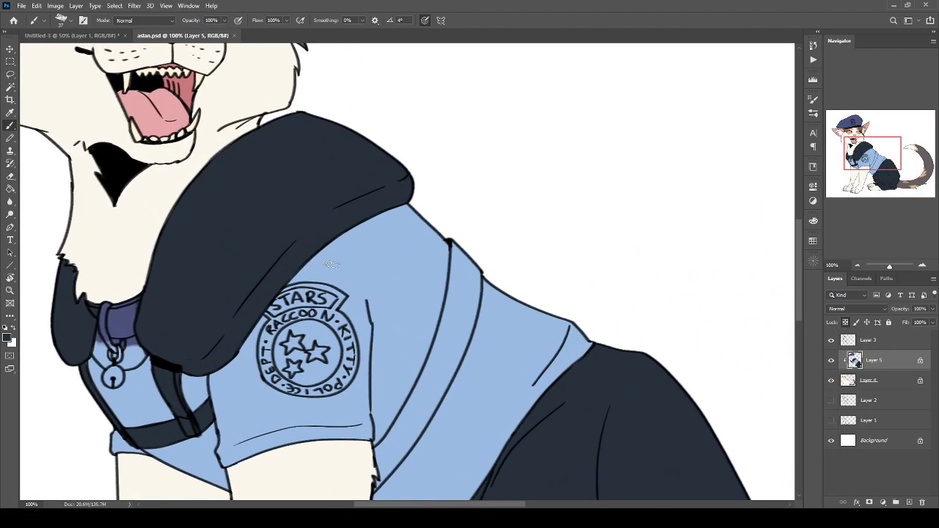
drag(476, 263, 433, 380)
mouse_move(469, 287)
mouse_down()
mouse_move(429, 406)
mouse_move(430, 387)
mouse_up()
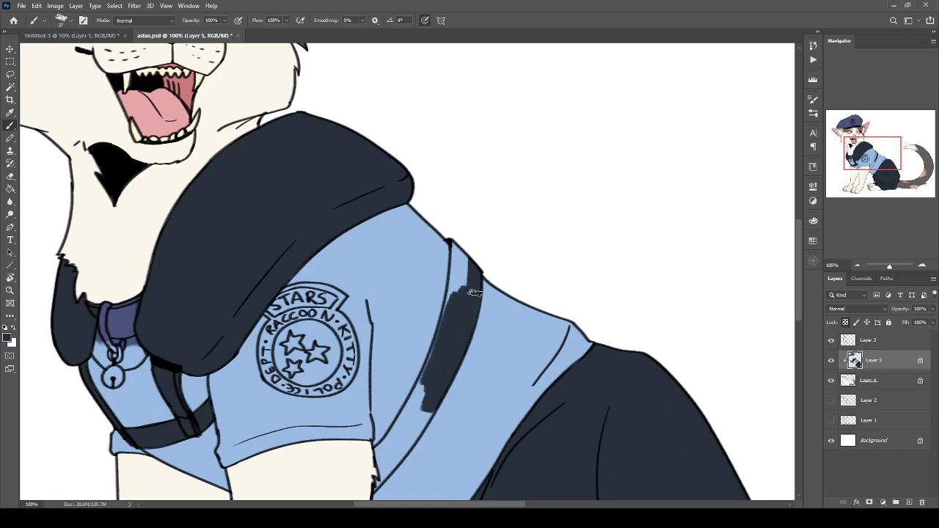
drag(446, 307, 427, 378)
drag(460, 252, 435, 358)
drag(458, 251, 435, 358)
drag(459, 267, 446, 322)
mouse_move(477, 259)
mouse_down()
mouse_move(422, 414)
mouse_move(492, 259)
mouse_move(439, 327)
mouse_up()
mouse_move(481, 239)
mouse_down()
mouse_move(439, 327)
mouse_move(440, 312)
mouse_up()
drag(488, 286, 435, 364)
key(ctrl+minus)
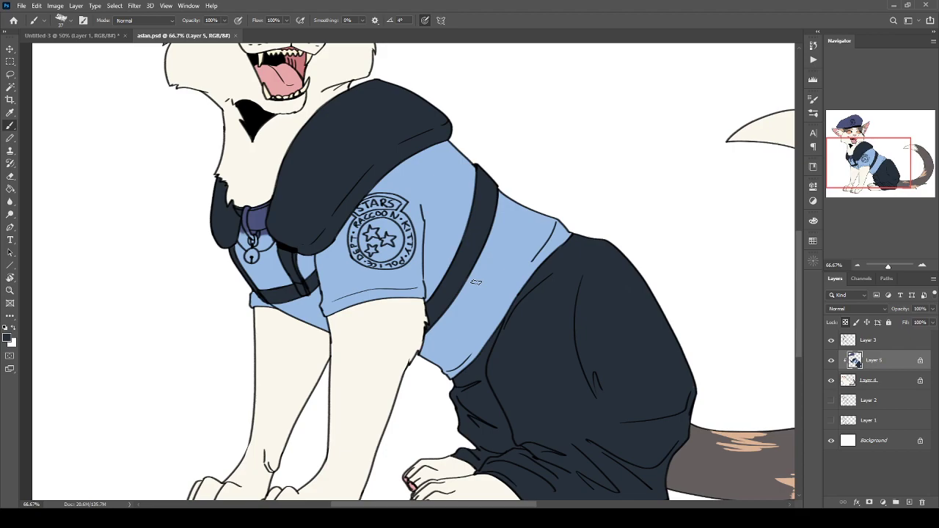
Fill the whole sleeve badge, banner and round emblem, with dark navy beneath its line art, and save the file.
key(ctrl+plus)
key(ctrl+plus)
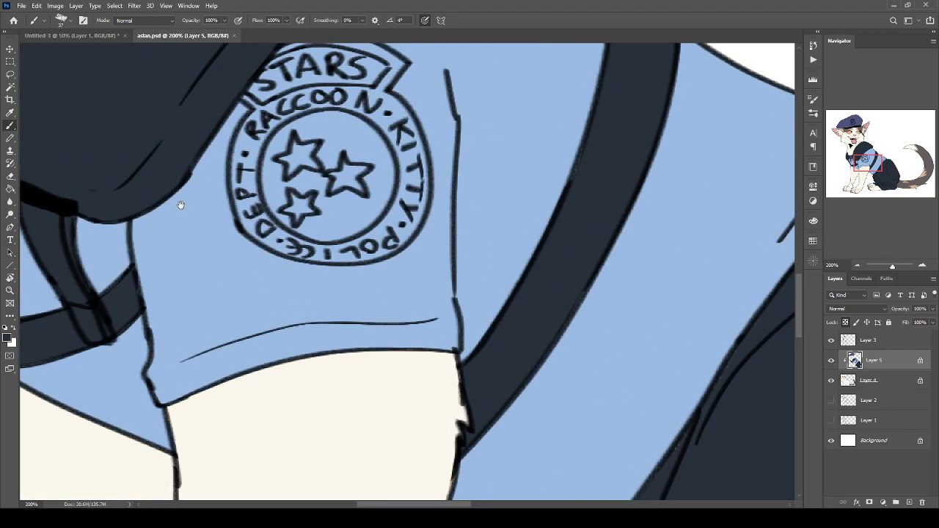
drag(206, 219, 204, 159)
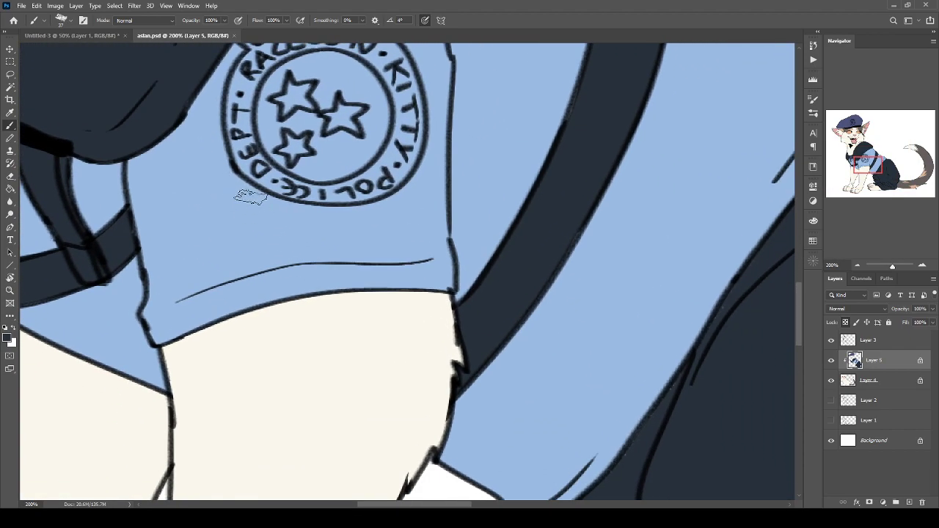
scroll(242, 191, up, 5)
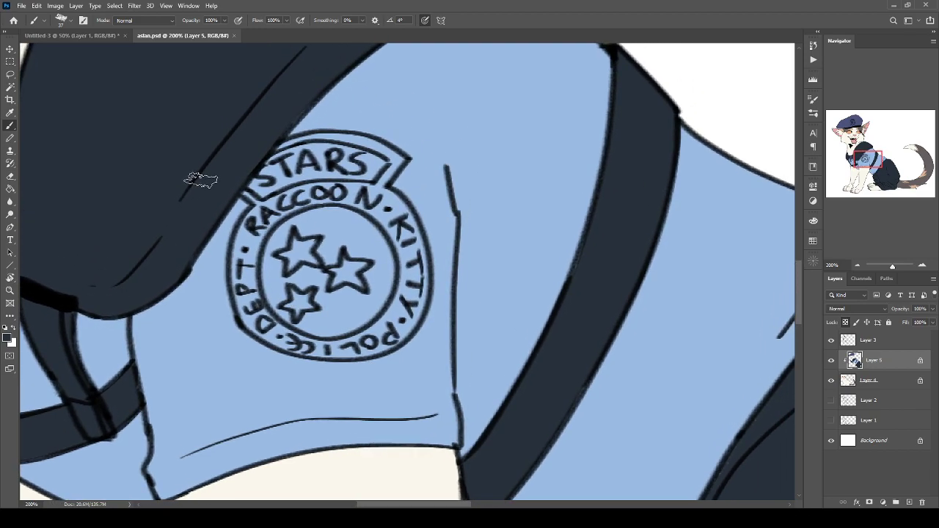
mouse_move(338, 217)
mouse_down()
mouse_move(390, 299)
mouse_move(400, 220)
mouse_move(419, 268)
mouse_move(415, 311)
mouse_move(405, 317)
mouse_move(417, 276)
mouse_move(397, 312)
mouse_move(351, 317)
mouse_move(305, 220)
mouse_move(275, 275)
mouse_move(238, 279)
mouse_move(264, 172)
mouse_move(256, 177)
mouse_move(279, 161)
mouse_up()
mouse_move(396, 312)
mouse_down()
mouse_move(323, 183)
mouse_move(397, 158)
mouse_move(411, 220)
mouse_move(371, 191)
mouse_move(371, 209)
mouse_move(352, 158)
mouse_move(362, 178)
mouse_move(382, 147)
mouse_move(323, 157)
mouse_move(279, 147)
mouse_move(337, 163)
mouse_up()
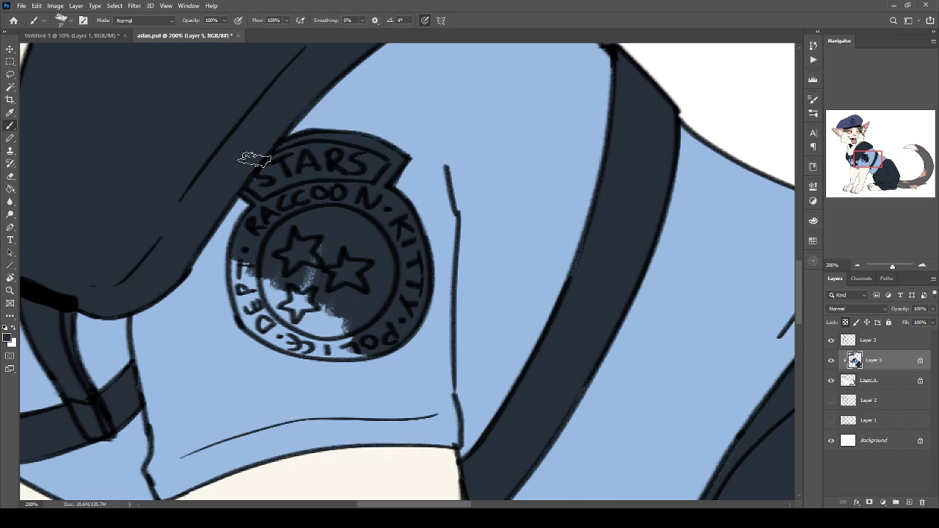
mouse_move(324, 273)
mouse_down()
mouse_move(254, 243)
mouse_move(256, 291)
mouse_move(245, 266)
mouse_up()
mouse_move(279, 320)
mouse_down()
mouse_move(347, 329)
mouse_move(316, 348)
mouse_move(253, 330)
mouse_move(239, 308)
mouse_up()
mouse_move(246, 265)
mouse_down()
mouse_move(264, 349)
mouse_move(222, 327)
mouse_move(363, 369)
mouse_move(332, 356)
mouse_up()
alt+click(341, 335)
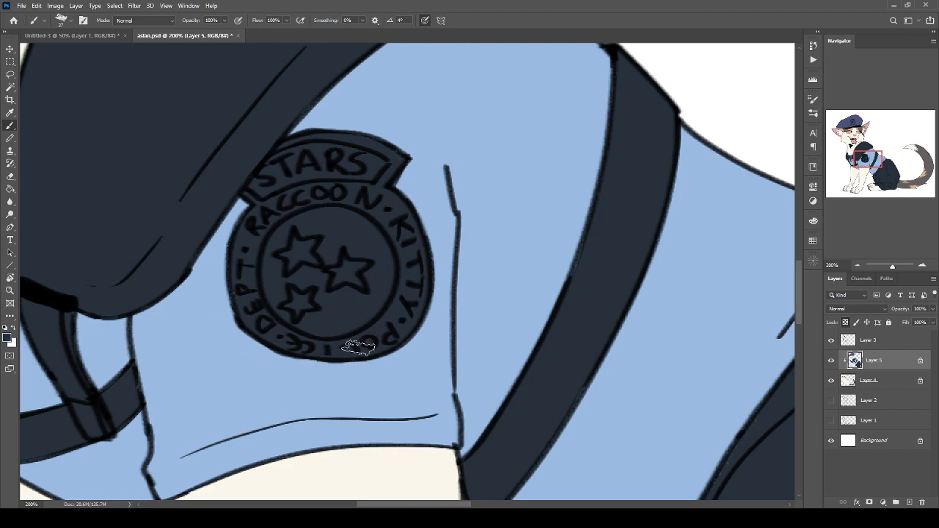
key(ctrl+minus)
key(ctrl+minus)
key(ctrl+s)
Recolour the beret in a muted slate blue around its badge.
drag(254, 184, 334, 356)
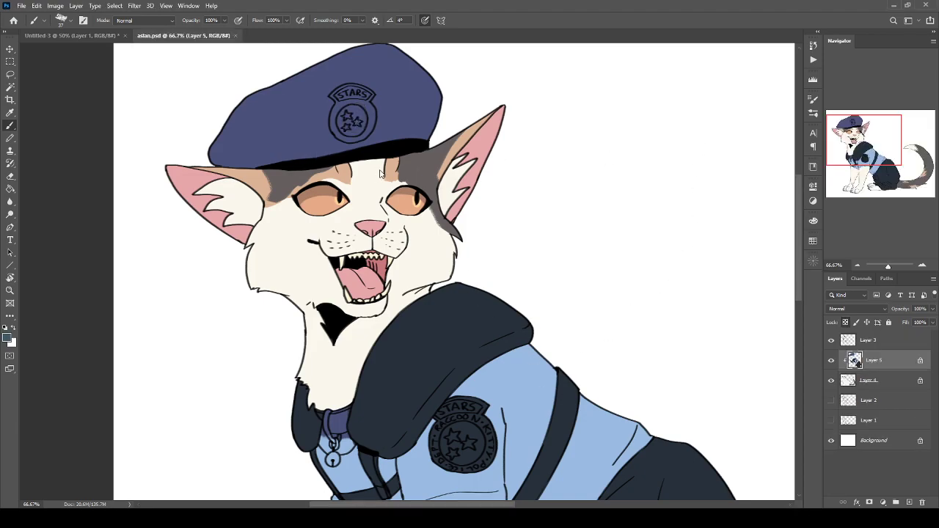
drag(396, 112, 443, 64)
drag(349, 102, 374, 445)
key(ctrl+plus)
key(ctrl+plus)
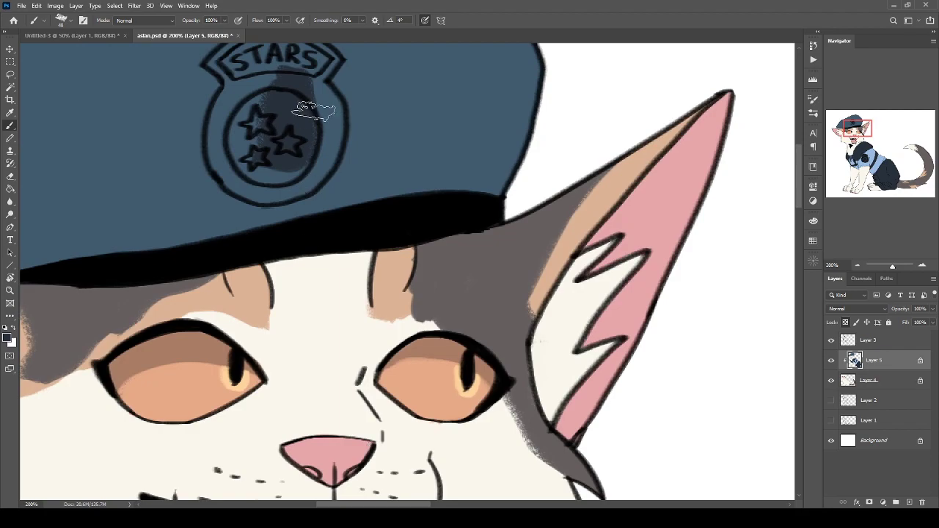
Fill the beret badge with dark navy up to its outline and tidy the slate blue around it.
drag(314, 120, 380, 256)
mouse_move(390, 188)
mouse_down()
mouse_move(393, 265)
mouse_move(352, 316)
mouse_move(314, 320)
mouse_move(314, 221)
mouse_move(292, 294)
mouse_up()
drag(310, 222, 283, 273)
mouse_move(320, 191)
mouse_down()
mouse_move(361, 190)
mouse_move(380, 176)
mouse_move(295, 185)
mouse_move(287, 213)
mouse_move(275, 204)
mouse_up()
alt+click(358, 139)
drag(384, 169, 401, 180)
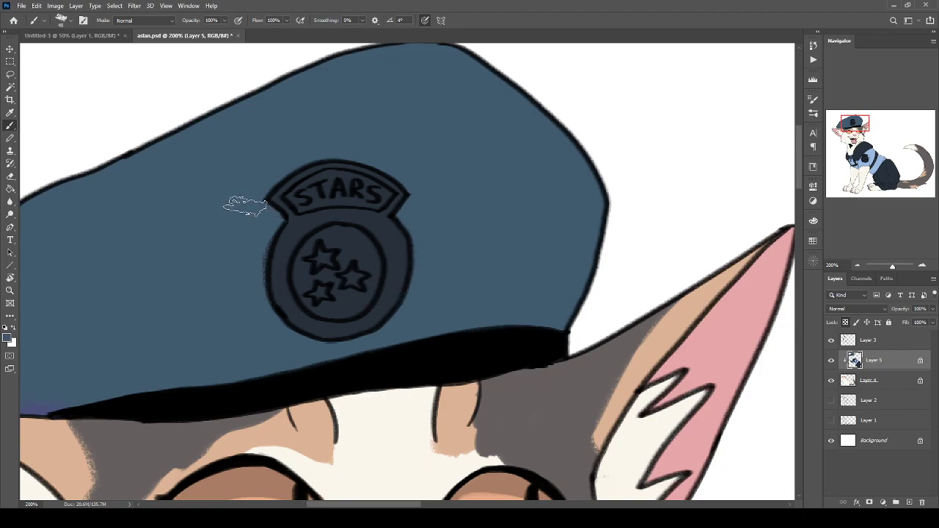
key(ctrl+minus)
key(ctrl+minus)
key(ctrl+minus)
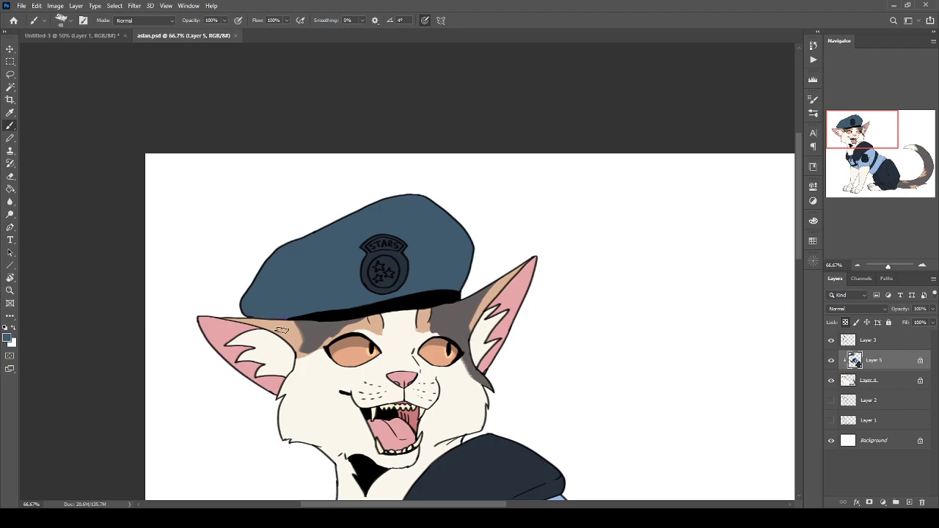
Sample a yellow and paint the three stars on the beret badge with a smaller brush.
scroll(281, 330, up, 2)
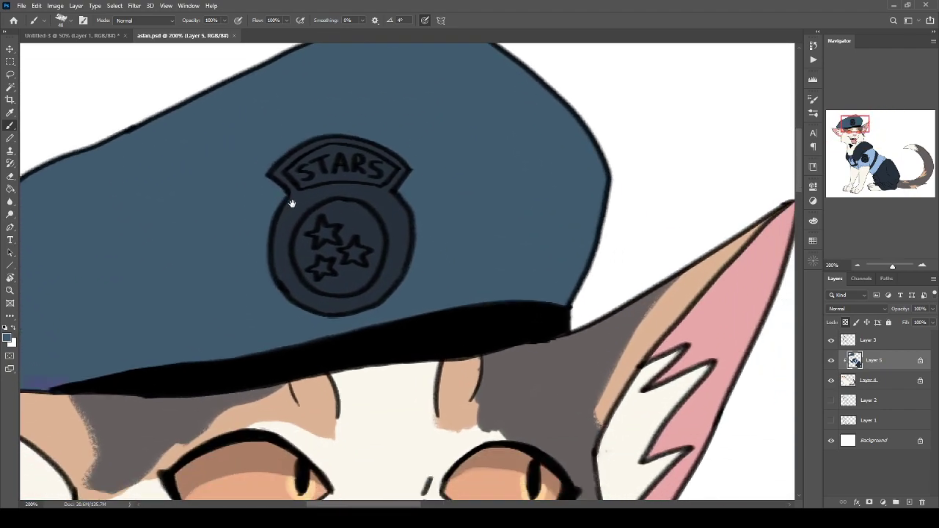
drag(292, 204, 276, 179)
drag(357, 300, 270, 267)
key(i)
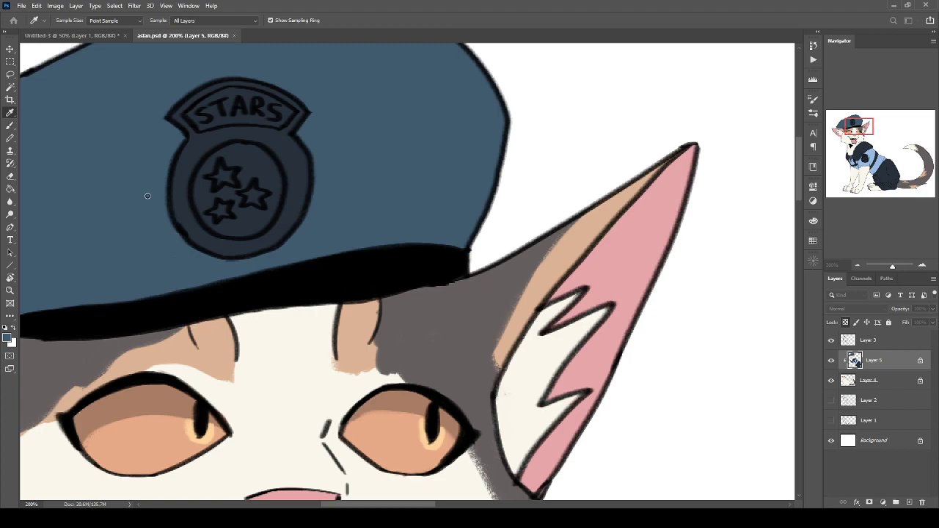
key(b)
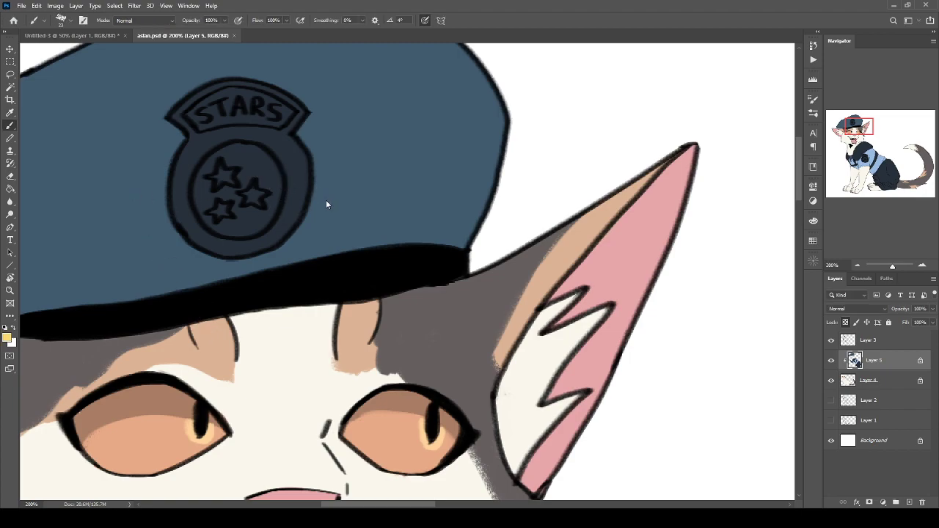
mouse_move(226, 177)
mouse_down()
mouse_move(254, 186)
mouse_move(226, 207)
mouse_up()
key(ctrl+minus)
key(ctrl+minus)
key(ctrl+minus)
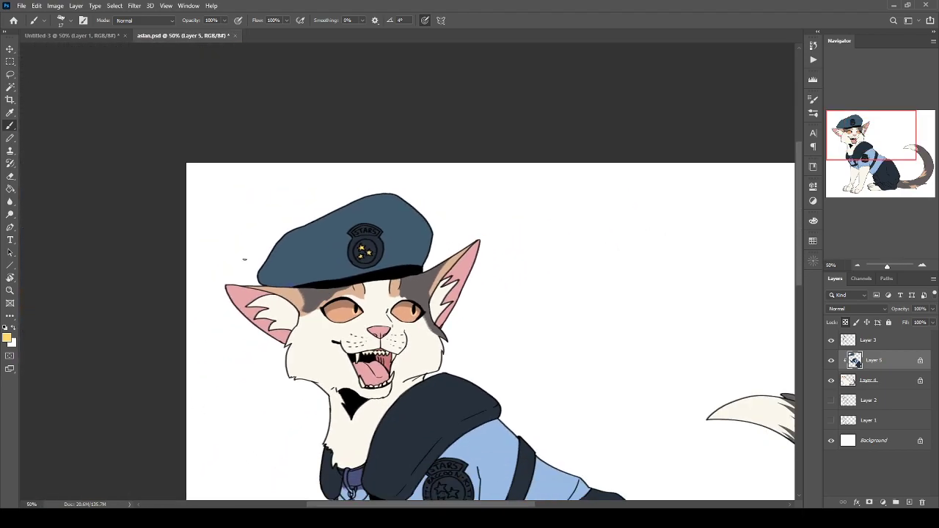
Paint the three stars on the sleeve badge in the same yellow.
drag(395, 424, 275, 259)
key(ctrl+plus)
key(ctrl+plus)
key(ctrl+plus)
drag(276, 329, 514, 134)
key(ctrl+plus)
mouse_move(271, 271)
mouse_down()
mouse_move(227, 314)
mouse_move(240, 295)
mouse_move(239, 261)
mouse_move(270, 303)
mouse_move(219, 293)
mouse_move(229, 292)
mouse_up()
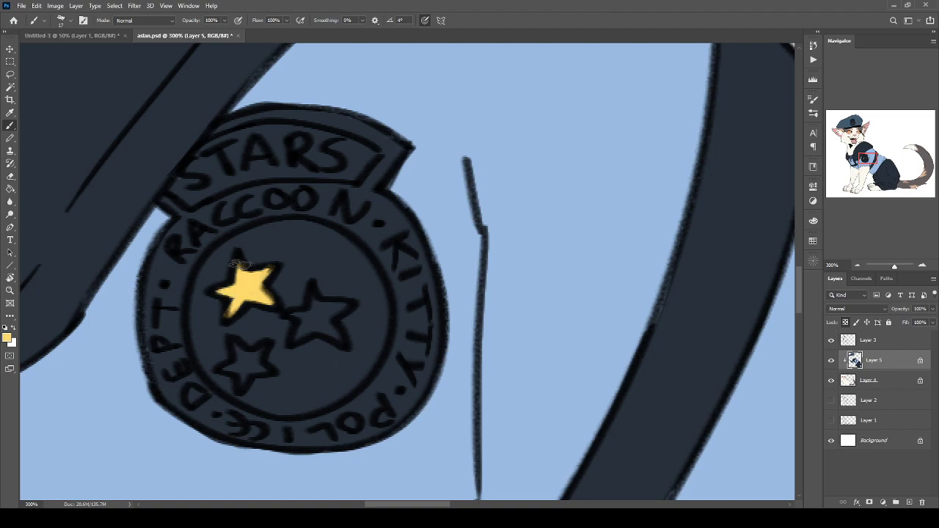
mouse_move(301, 292)
mouse_down()
mouse_move(311, 287)
mouse_move(316, 309)
mouse_move(297, 315)
mouse_move(305, 334)
mouse_move(315, 332)
mouse_up()
mouse_move(252, 356)
mouse_down()
mouse_move(254, 370)
mouse_move(268, 367)
mouse_move(228, 370)
mouse_move(242, 382)
mouse_move(242, 354)
mouse_move(261, 362)
mouse_up()
scroll(261, 360, down, 4)
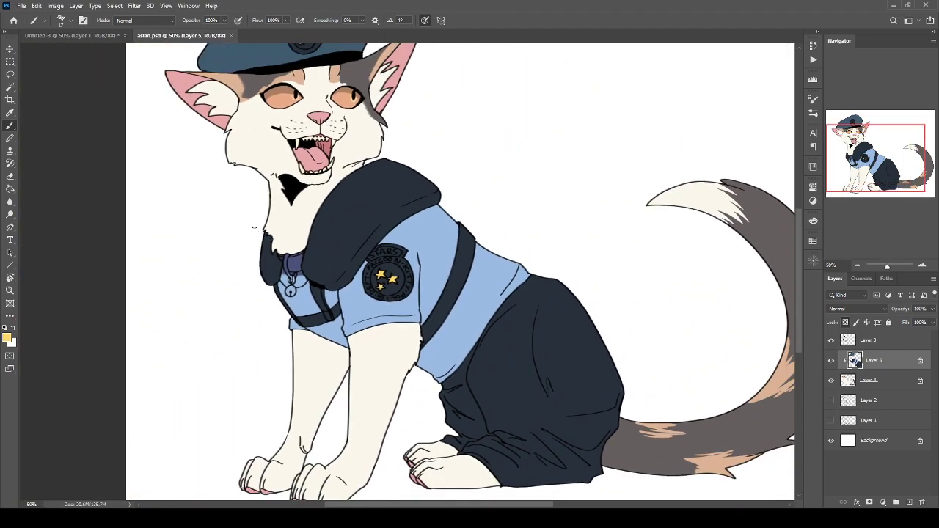
Recolour the cat's collar pink, covering the band between the neck fur and the hood.
drag(372, 328, 351, 414)
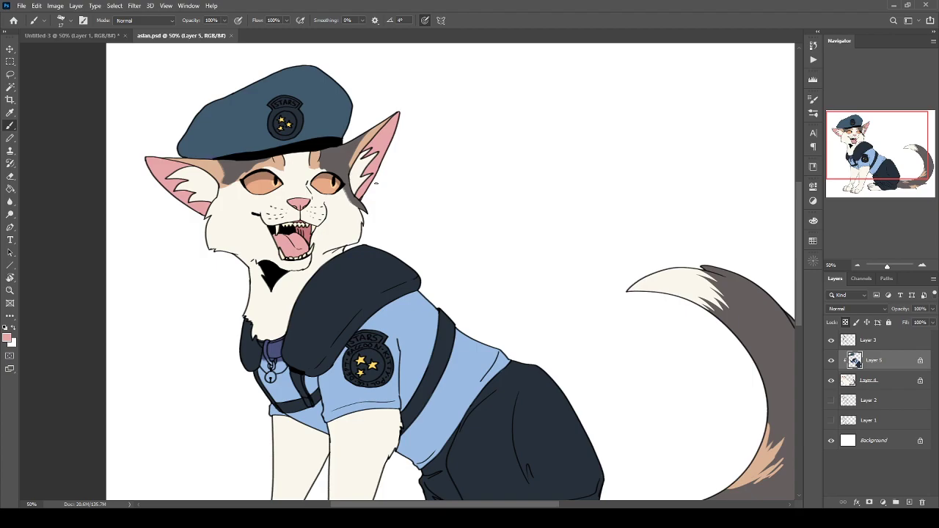
key(ctrl+plus)
mouse_move(209, 350)
mouse_down()
mouse_move(246, 309)
mouse_move(342, 285)
mouse_move(301, 342)
mouse_move(278, 339)
mouse_up()
key(ctrl+plus)
scroll(341, 290, up, 4)
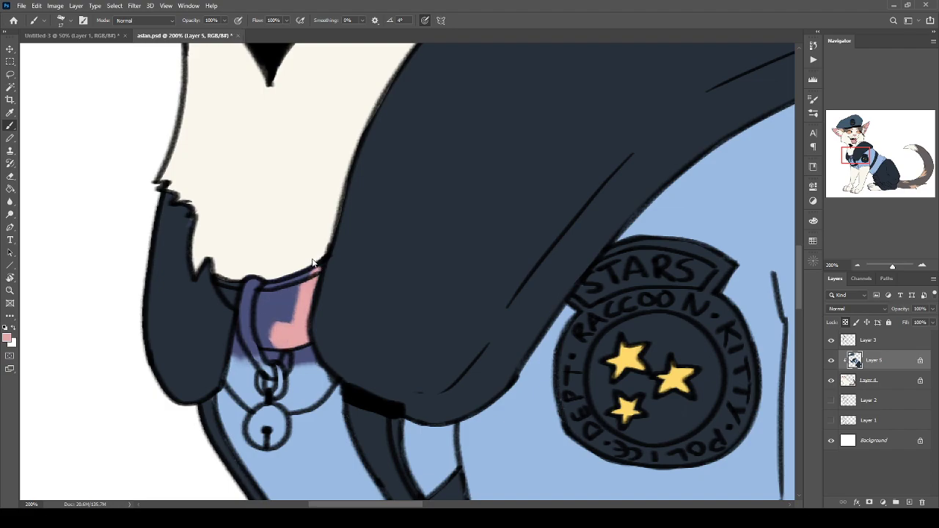
mouse_move(226, 287)
mouse_down()
mouse_move(239, 297)
mouse_move(323, 268)
mouse_move(253, 294)
mouse_move(295, 292)
mouse_move(286, 289)
mouse_move(256, 345)
mouse_up()
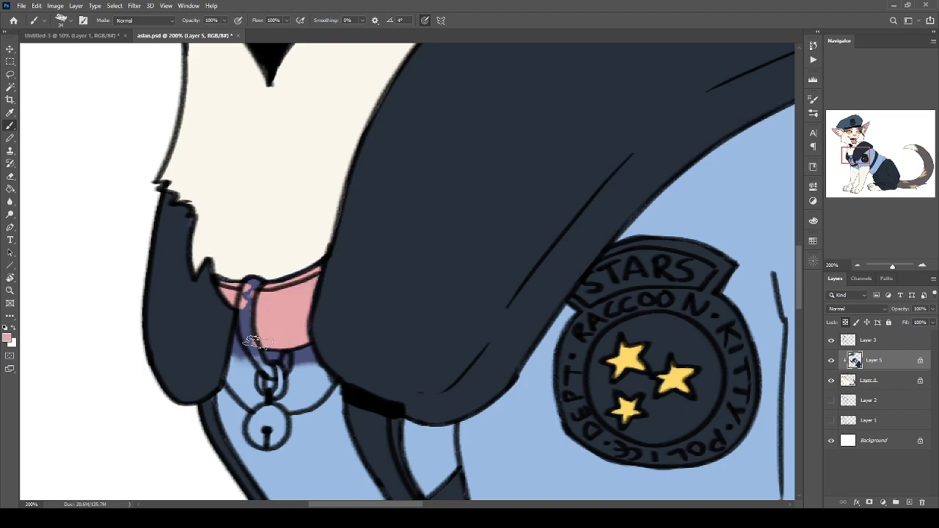
Paint the patch of chest below the collar off-white, and sample the hood's dark navy.
key(x)
mouse_move(305, 377)
mouse_down()
mouse_move(312, 385)
mouse_move(302, 375)
mouse_move(305, 348)
mouse_move(268, 367)
mouse_move(267, 355)
mouse_move(271, 389)
mouse_up()
mouse_move(307, 346)
mouse_down()
mouse_move(244, 361)
mouse_move(237, 338)
mouse_move(240, 367)
mouse_move(211, 300)
mouse_up()
alt+click(195, 323)
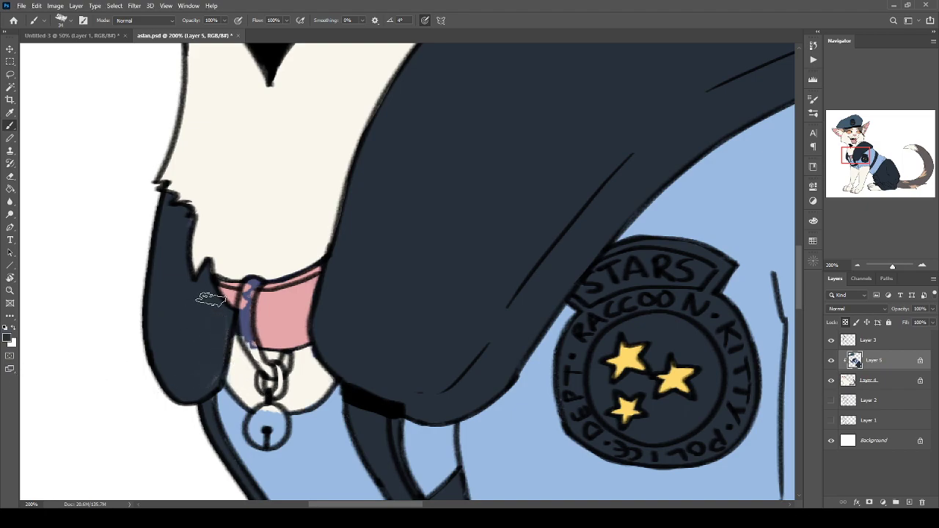
Choose a mid grey and paint the collar's hanging loop, chain links and bell with it.
key(i)
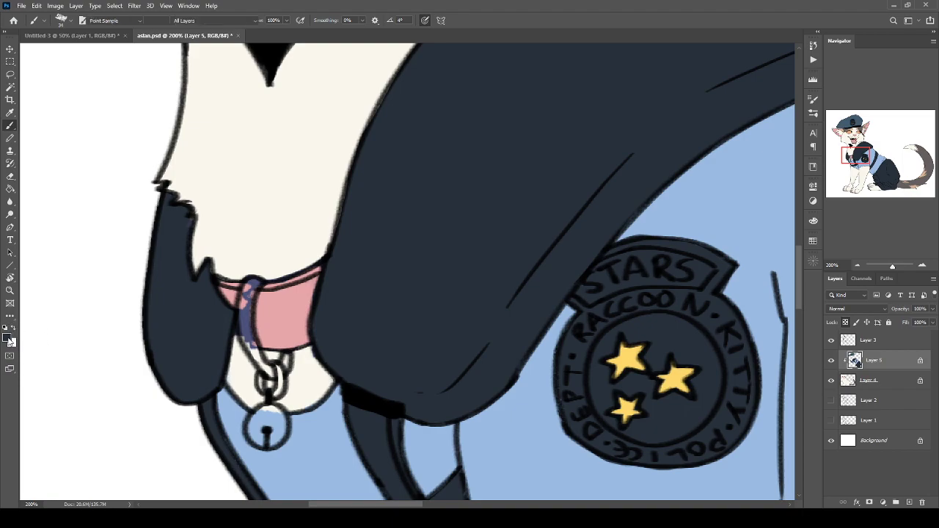
click(259, 210)
key(b)
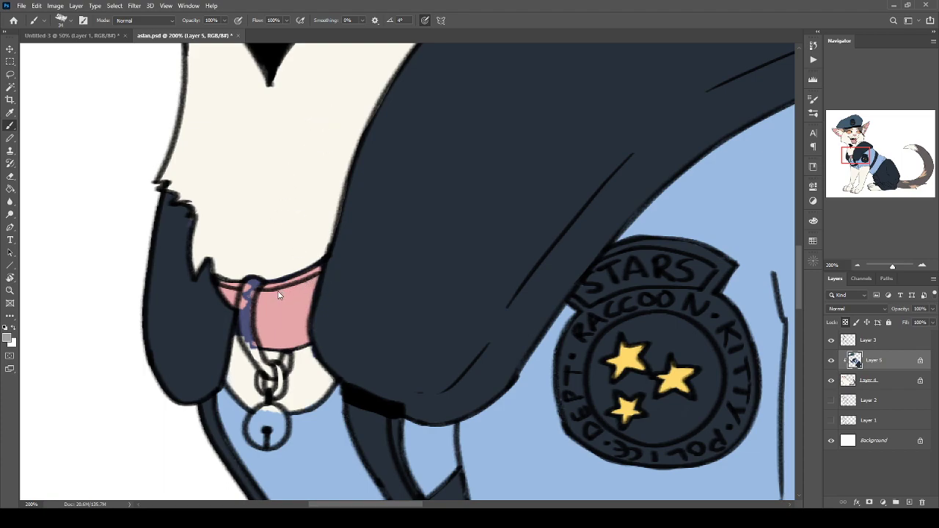
mouse_move(257, 289)
mouse_down()
mouse_move(248, 335)
mouse_move(246, 318)
mouse_move(258, 361)
mouse_up()
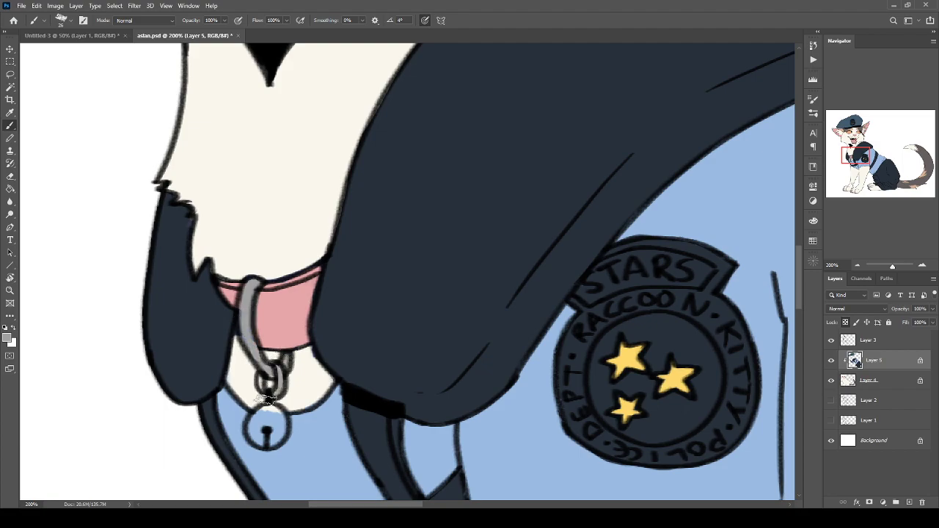
mouse_move(259, 429)
mouse_down()
mouse_move(273, 420)
mouse_move(269, 410)
mouse_up()
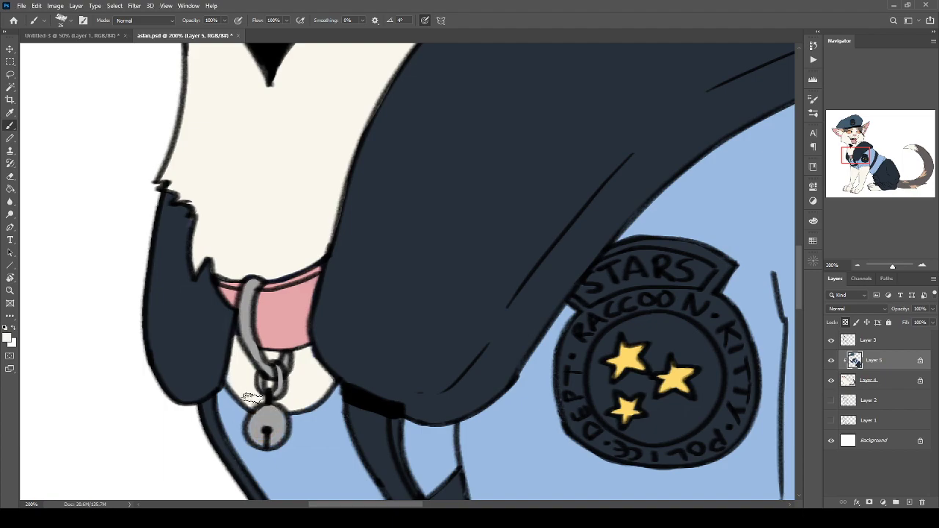
key(ctrl+minus)
key(ctrl+minus)
key(ctrl+minus)
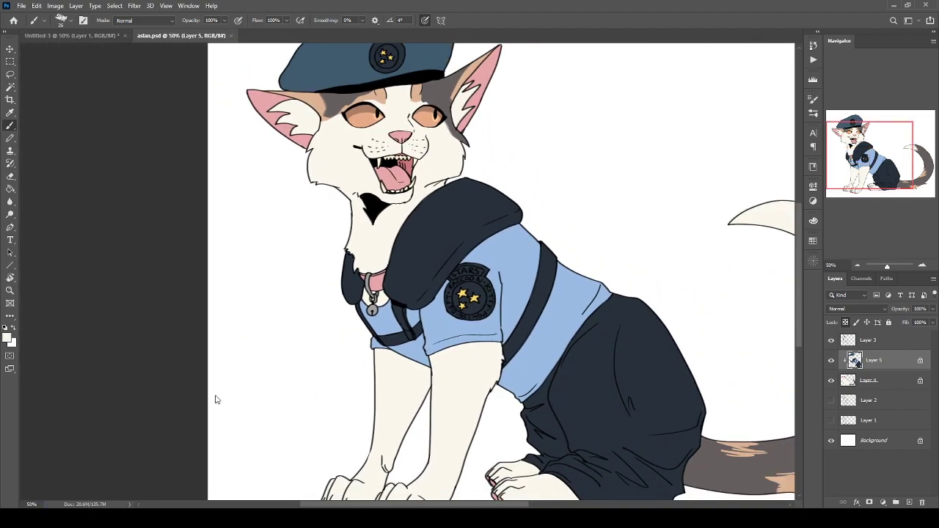
drag(328, 358, 235, 407)
drag(291, 391, 167, 314)
key(ctrl+minus)
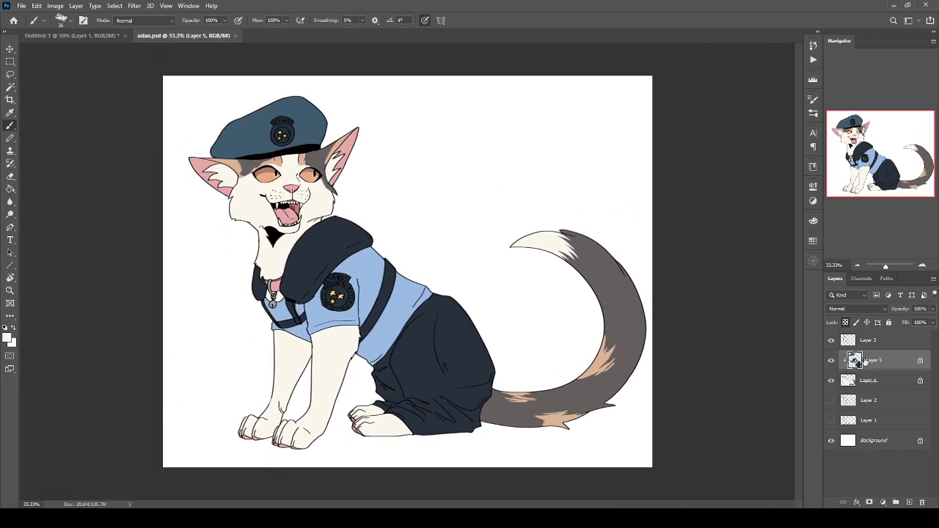
Select the line art on Layer 3 and lock its transparent pixels for recolouring the beret badge.
click(869, 340)
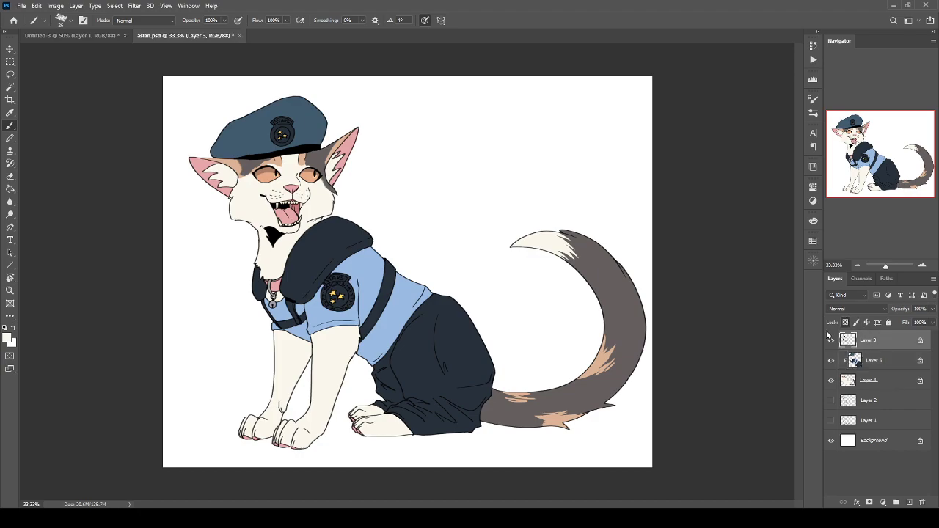
key(ctrl+plus)
drag(183, 244, 316, 379)
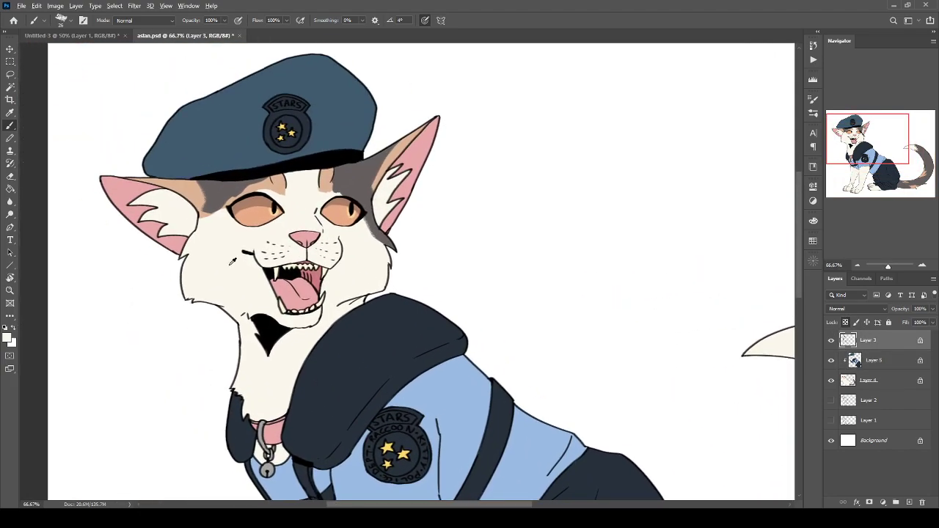
key(ctrl+plus)
key(ctrl+plus)
drag(224, 251, 470, 519)
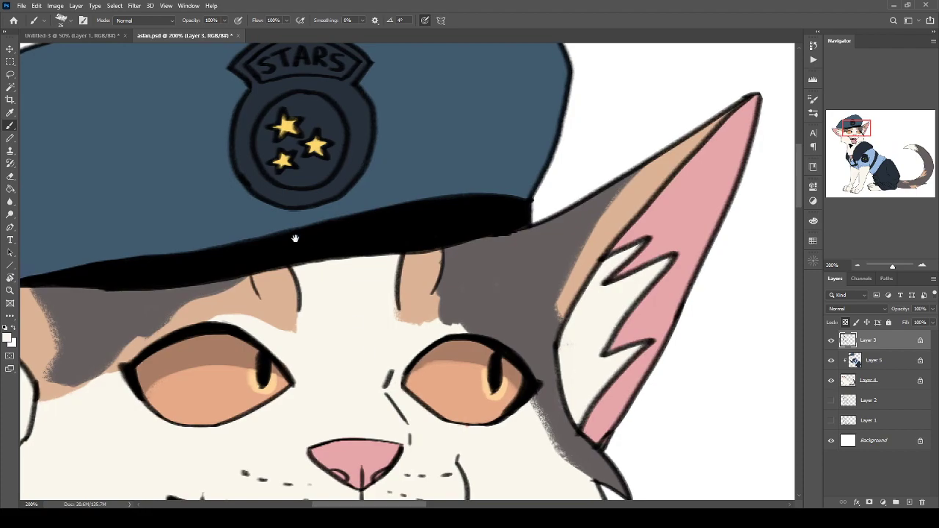
drag(294, 233, 371, 403)
Try painting the beret badge's line art off-white, and undo the strokes.
mouse_move(330, 235)
mouse_down()
mouse_move(390, 213)
mouse_move(434, 223)
mouse_move(446, 257)
mouse_up()
mouse_move(327, 263)
mouse_down()
mouse_move(382, 252)
mouse_move(442, 305)
mouse_move(409, 361)
mouse_up()
key(ctrl+z)
key(ctrl+z)
key(ctrl+z)
Recolour the beret badge's outlines, inner ring and STARS lettering off-white, leaving the star outlines dark.
mouse_move(385, 261)
mouse_down()
mouse_move(419, 270)
mouse_move(430, 308)
mouse_move(402, 356)
mouse_up()
drag(449, 281, 423, 364)
mouse_move(449, 304)
mouse_down()
mouse_move(400, 373)
mouse_move(379, 372)
mouse_up()
mouse_move(385, 258)
mouse_down()
mouse_move(341, 290)
mouse_move(333, 316)
mouse_move(349, 354)
mouse_move(397, 356)
mouse_move(390, 374)
mouse_move(353, 373)
mouse_move(323, 351)
mouse_move(323, 267)
mouse_up()
Recolour the sleeve badge's rings, circular lettering and the far end of its STARS banner off-white with a larger brush.
drag(495, 438, 208, 210)
drag(307, 368, 312, 81)
drag(301, 477, 289, 114)
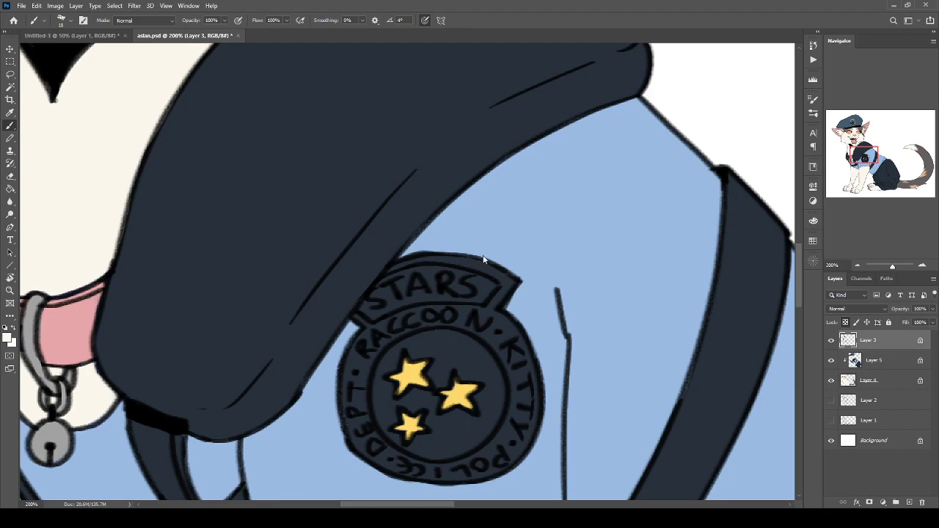
key(bracketright)
key(bracketright)
key(bracketright)
key(bracketright)
key(bracketright)
key(bracketright)
mouse_move(473, 236)
mouse_down()
mouse_move(458, 325)
mouse_move(505, 280)
mouse_move(517, 284)
mouse_move(513, 354)
mouse_move(528, 358)
mouse_move(537, 383)
mouse_move(527, 448)
mouse_up()
drag(543, 390, 480, 479)
drag(490, 441, 439, 481)
mouse_move(470, 452)
mouse_down()
mouse_move(411, 481)
mouse_move(360, 467)
mouse_up()
drag(408, 289, 471, 256)
drag(433, 314, 351, 356)
drag(404, 339, 342, 389)
mouse_move(348, 345)
mouse_down()
mouse_move(342, 412)
mouse_move(364, 458)
mouse_up()
drag(369, 395, 383, 449)
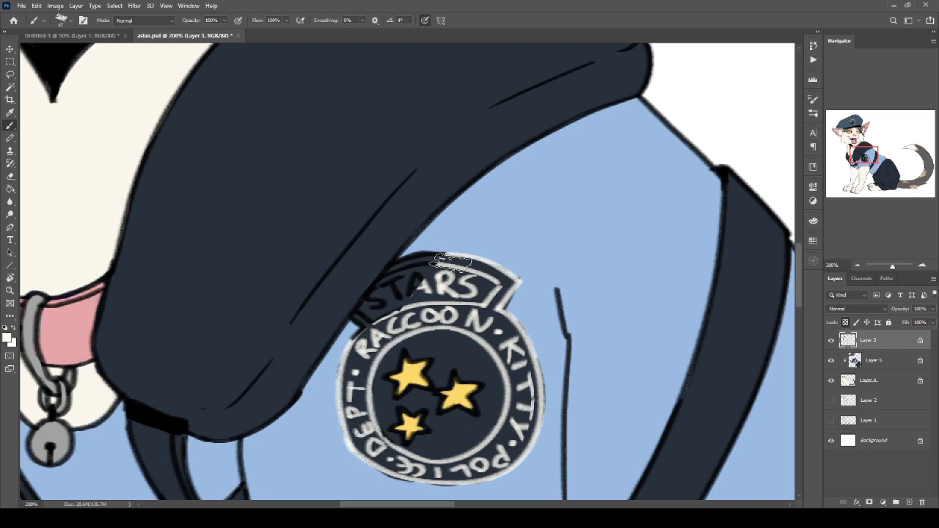
Finish the sleeve badge's STARS lettering and banner outline in off-white up to the hood, and save the file.
drag(418, 280, 399, 293)
drag(445, 266, 427, 264)
drag(358, 335, 386, 301)
drag(349, 340, 421, 254)
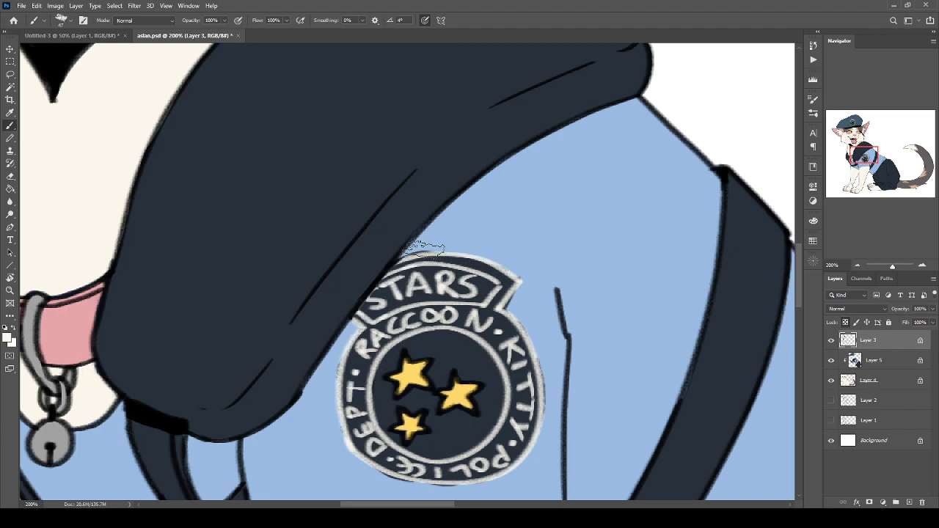
key(ctrl+minus)
key(ctrl+minus)
key(ctrl+s)
mouse_move(270, 262)
mouse_down()
mouse_move(258, 347)
mouse_move(266, 390)
mouse_up()
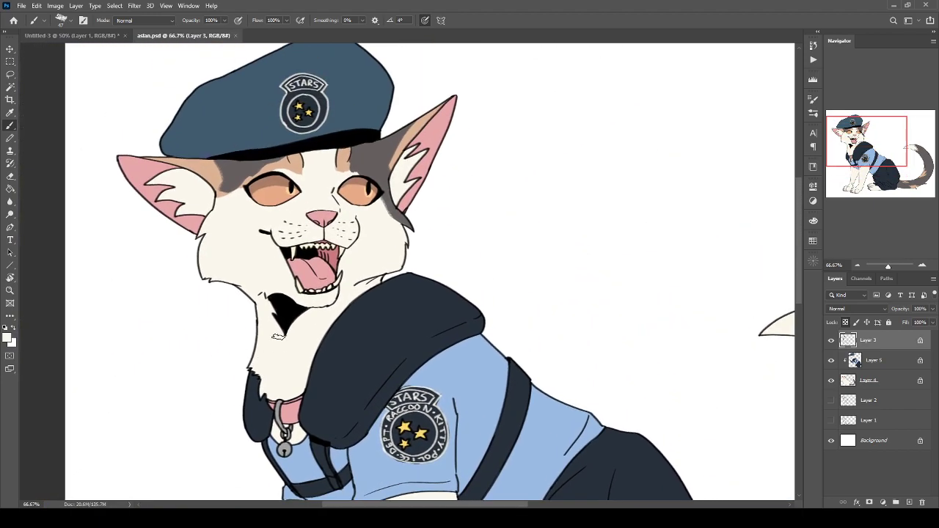
Unlock the transparent pixels of Layer 3 for painting on the beret badge.
key(ctrl+plus)
key(ctrl+plus)
drag(185, 140, 451, 498)
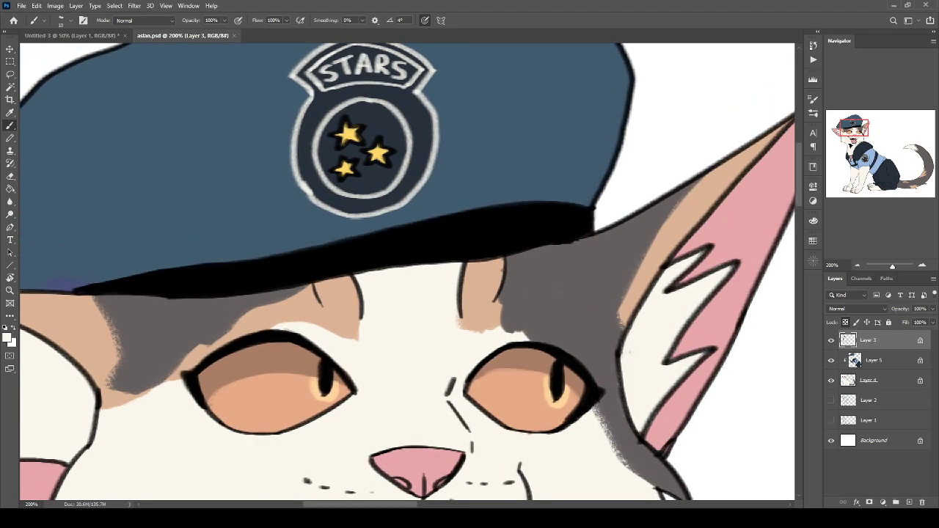
click(845, 322)
Hand-letter RACCOON in off-white along the badge ring just below STARS, followed by a separator dot.
key(ctrl+plus)
scroll(367, 409, up, 4)
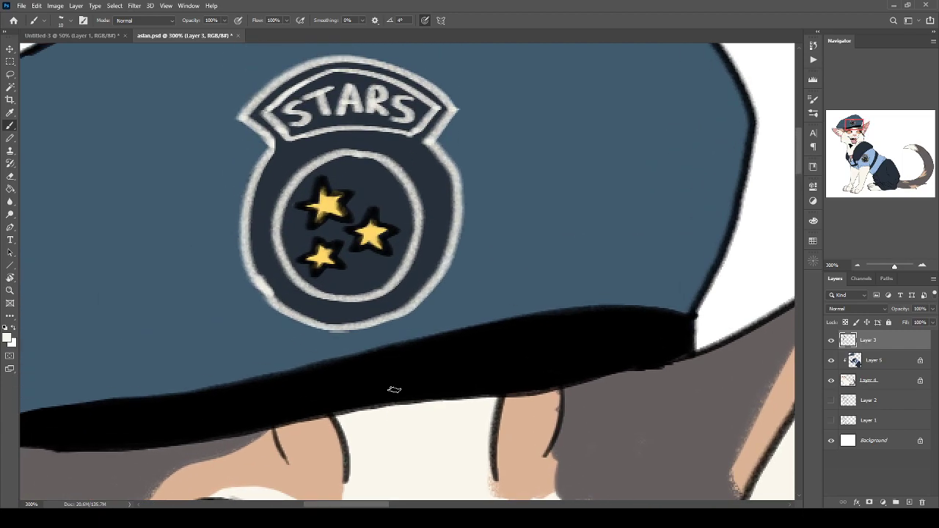
key(ctrl+plus)
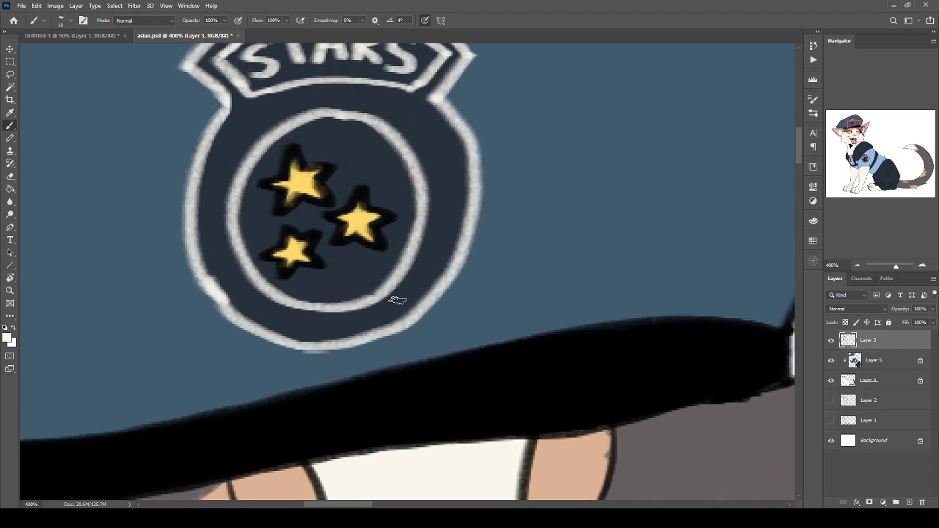
key(ctrl+plus)
scroll(304, 392, up, 3)
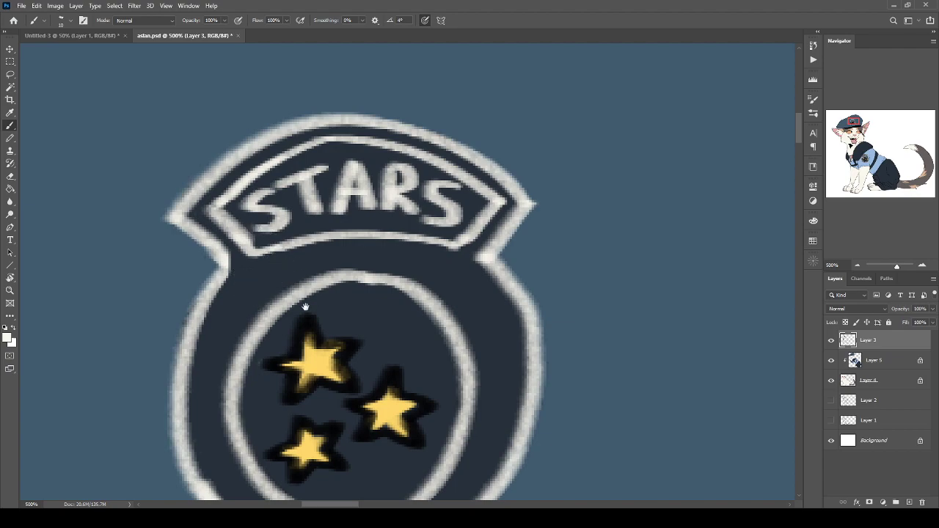
drag(309, 306, 256, 125)
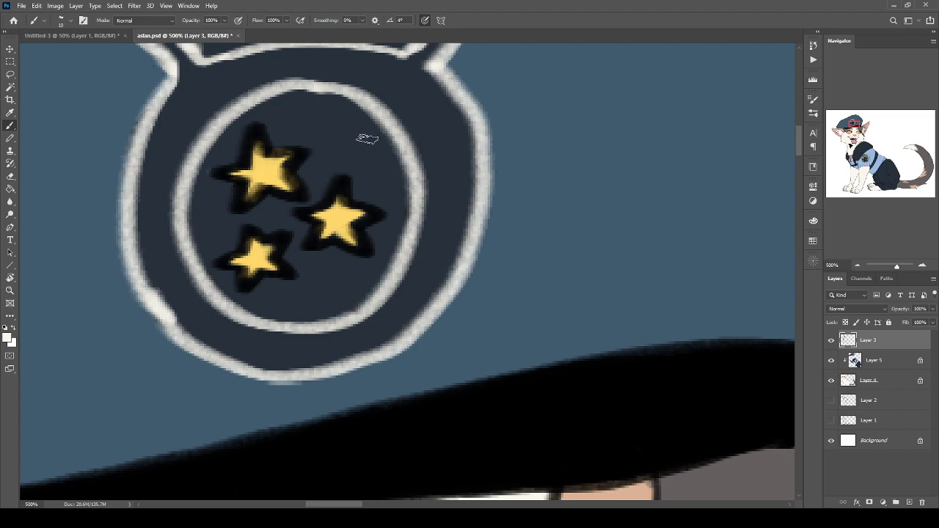
mouse_move(367, 199)
mouse_down()
mouse_move(375, 264)
mouse_move(413, 359)
mouse_up()
mouse_move(245, 251)
mouse_down()
mouse_move(239, 242)
mouse_move(246, 262)
mouse_move(270, 260)
mouse_move(302, 250)
mouse_move(299, 239)
mouse_move(349, 241)
mouse_move(371, 222)
mouse_move(405, 223)
mouse_move(422, 237)
mouse_up()
mouse_move(437, 235)
mouse_down()
mouse_move(439, 257)
mouse_move(461, 241)
mouse_up()
click(475, 291)
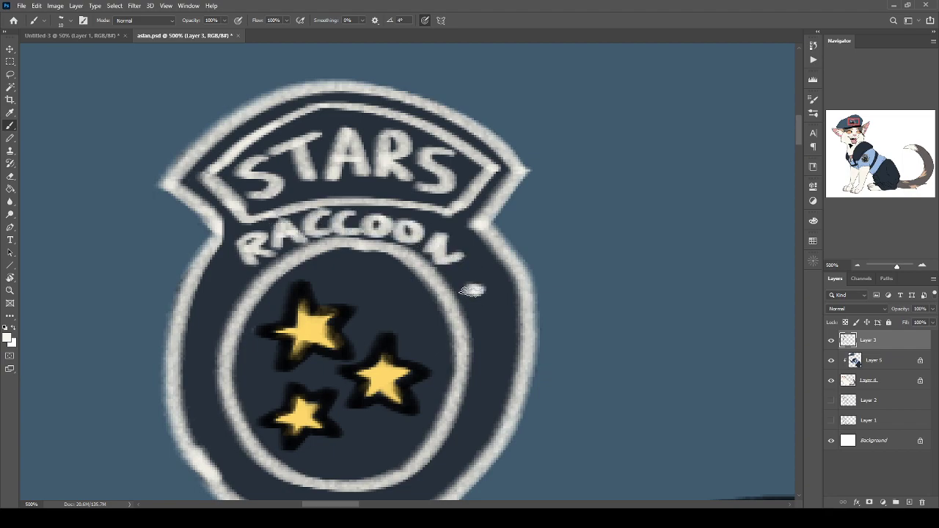
Rotate the canvas and hand-letter KITTY along the badge ring after RACCOON, ending with a separator dot.
key(r)
drag(395, 245, 403, 209)
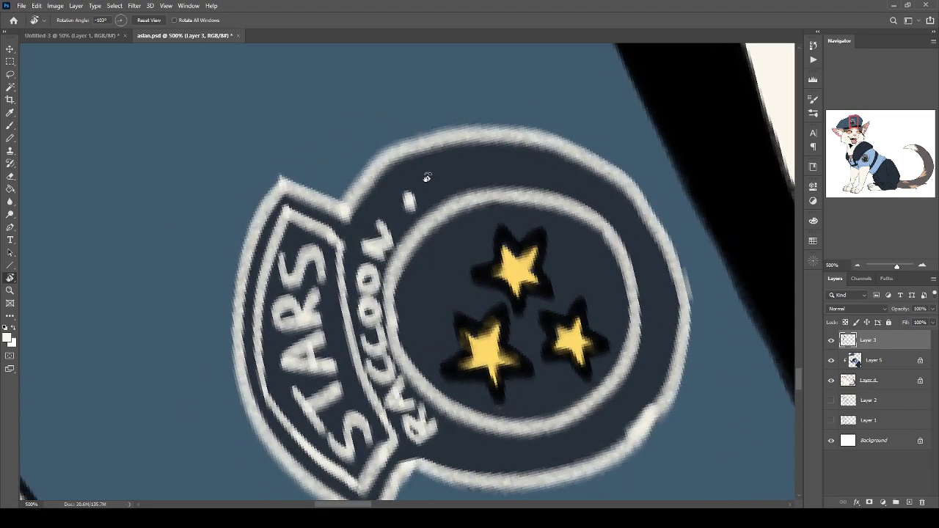
key(b)
drag(430, 157, 428, 192)
mouse_move(462, 152)
mouse_down()
mouse_move(439, 175)
mouse_move(483, 190)
mouse_up()
drag(495, 157, 518, 160)
mouse_move(507, 159)
mouse_down()
mouse_move(505, 190)
mouse_move(549, 164)
mouse_up()
drag(536, 163, 533, 189)
drag(587, 171, 576, 185)
click(600, 198)
Turn the canvas further and hand-letter POLICE along the lower arc of the beret badge's ring.
mouse_move(541, 216)
mouse_down()
mouse_move(348, 217)
mouse_move(400, 242)
mouse_move(436, 213)
mouse_move(388, 220)
mouse_move(435, 195)
mouse_up()
key(r)
key(b)
drag(454, 193, 477, 212)
mouse_move(494, 201)
mouse_down()
mouse_move(489, 215)
mouse_move(542, 251)
mouse_move(554, 243)
mouse_up()
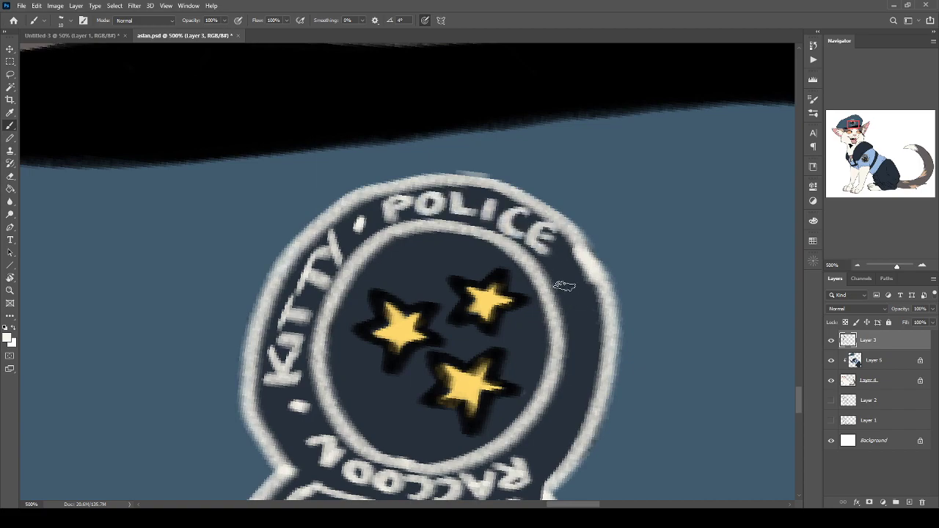
Hand-letter DEPT on the remaining part of the badge ring, with a separator dot on each side.
key(r)
mouse_move(458, 235)
mouse_down()
mouse_move(374, 247)
mouse_move(355, 265)
mouse_move(359, 255)
mouse_up()
key(b)
drag(431, 149, 421, 254)
drag(379, 190, 383, 209)
mouse_move(427, 175)
mouse_down()
mouse_move(420, 197)
mouse_move(427, 183)
mouse_up()
mouse_move(441, 171)
mouse_down()
mouse_move(447, 192)
mouse_move(499, 171)
mouse_move(478, 193)
mouse_up()
Save the drawing with the finished beret badge and check it at full view.
key(c)
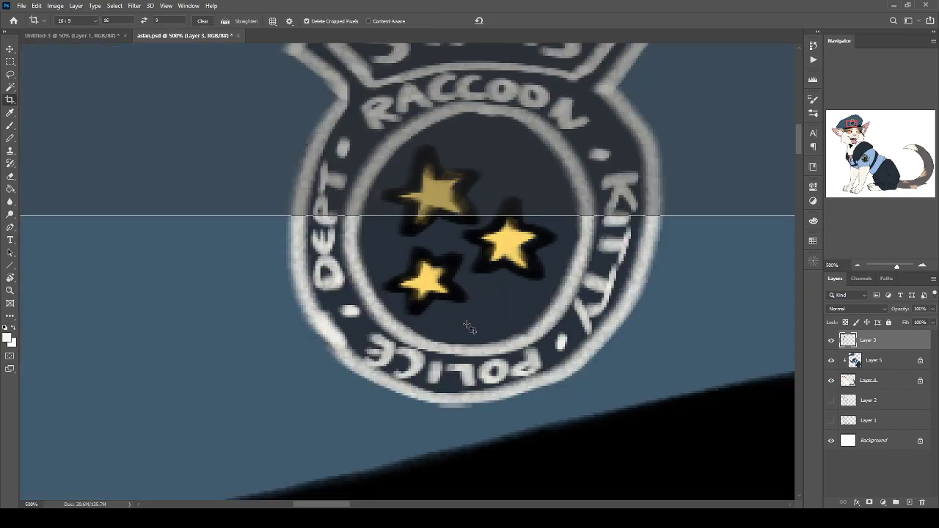
key(ctrl+minus)
key(b)
key(ctrl+minus)
key(ctrl+minus)
key(ctrl+minus)
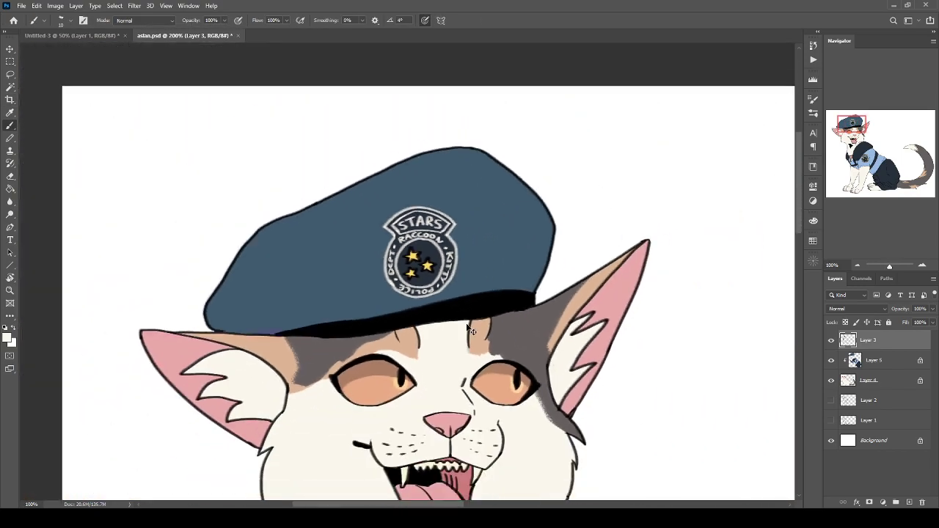
key(ctrl+minus)
key(ctrl+s)
drag(370, 377, 265, 216)
drag(468, 454, 408, 262)
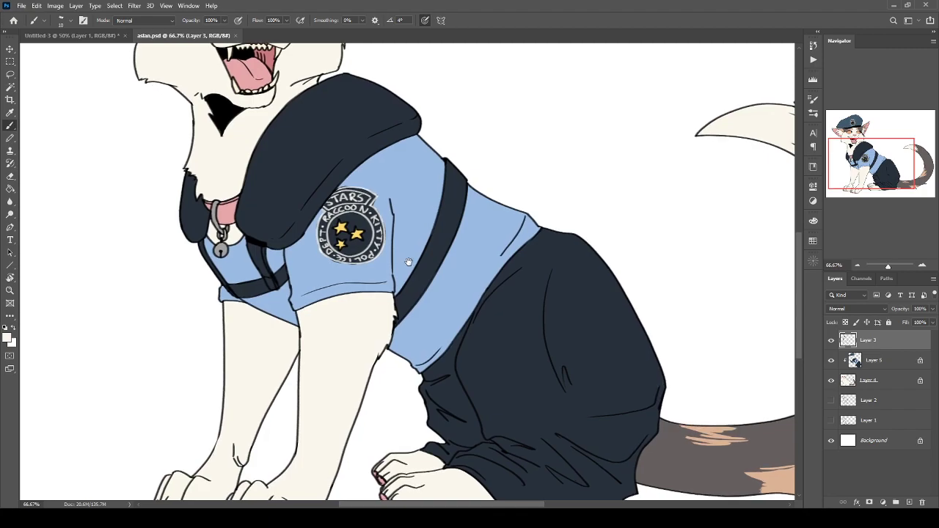
key(ctrl+minus)
key(ctrl+minus)
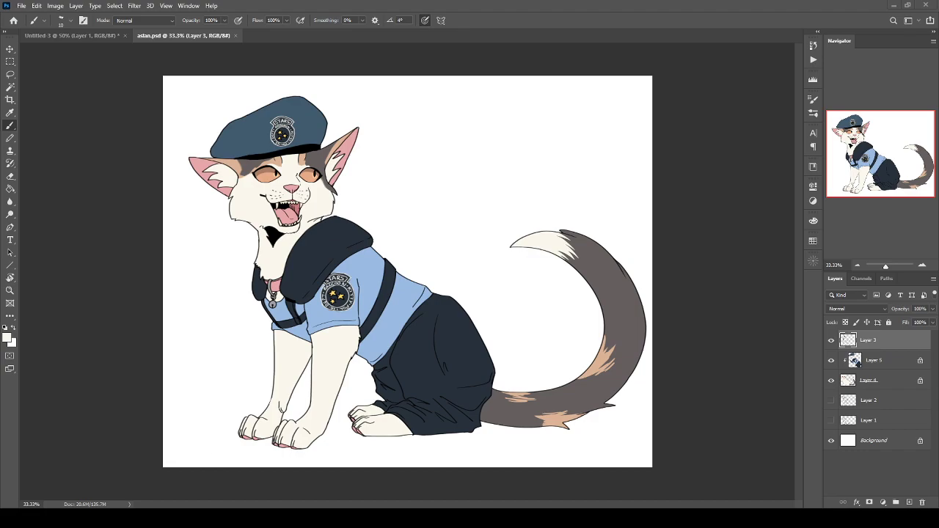
Clean up the outer edge of the sleeve patch on Layer 5 with the shirt's light blue, and save the file.
key(ctrl+plus)
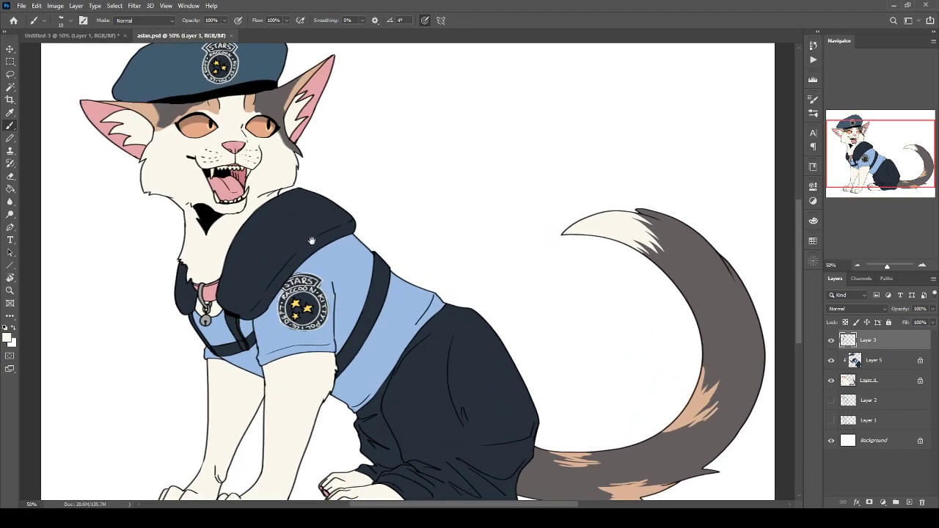
drag(312, 241, 412, 312)
click(870, 363)
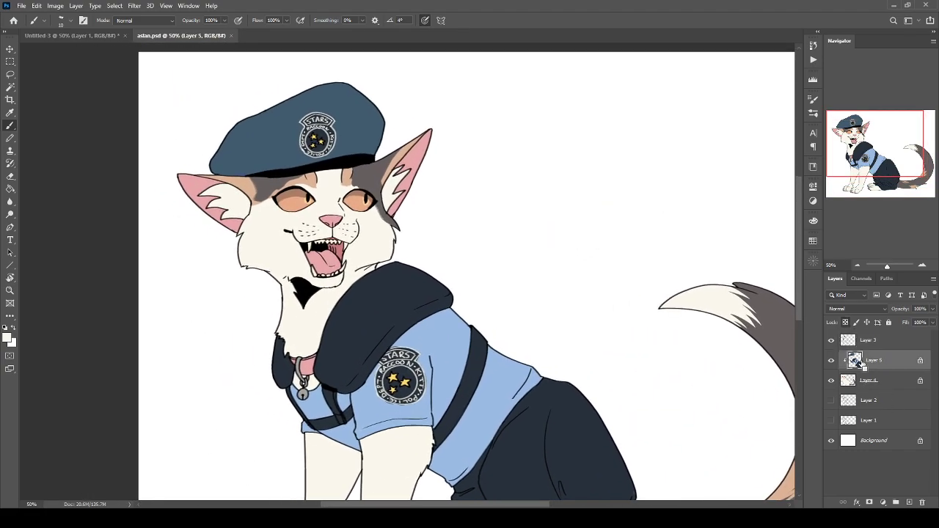
key(ctrl+plus)
key(ctrl+plus)
drag(407, 389, 358, 170)
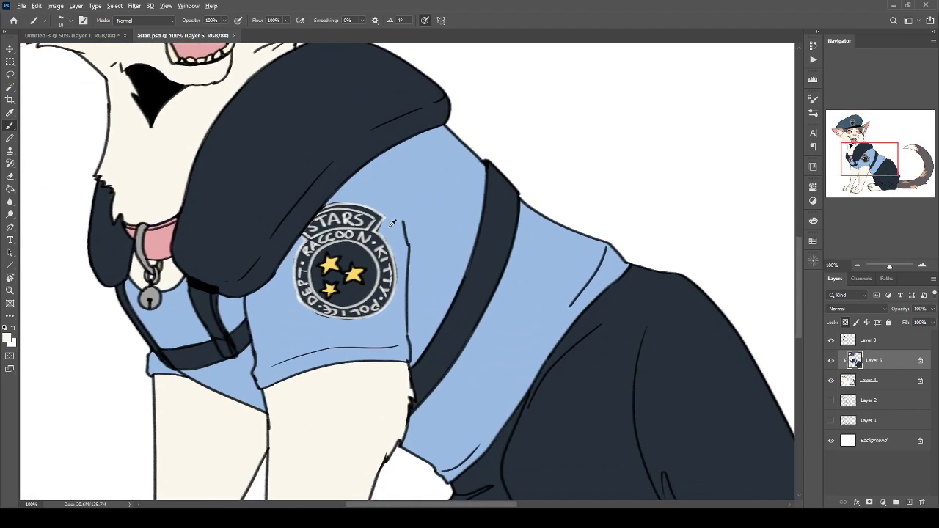
scroll(392, 233, up, 1)
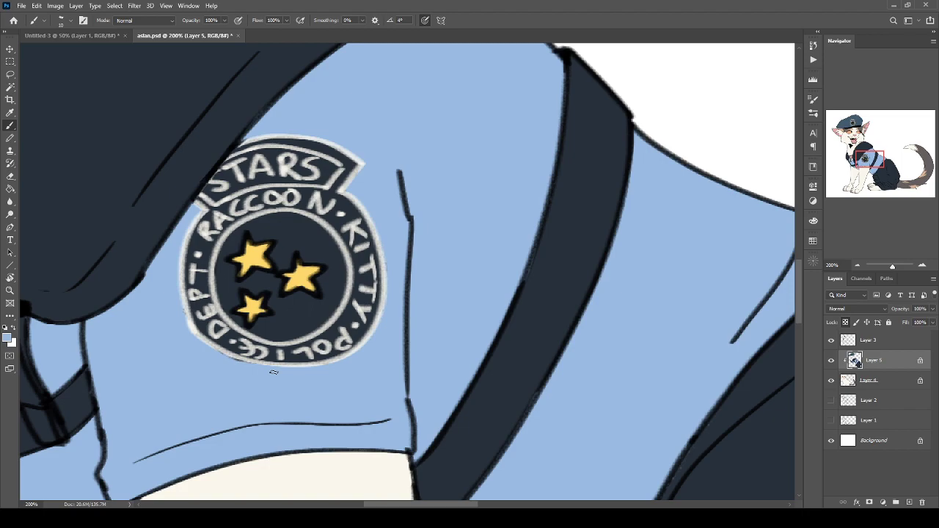
key(ctrl+minus)
key(ctrl+minus)
key(ctrl+minus)
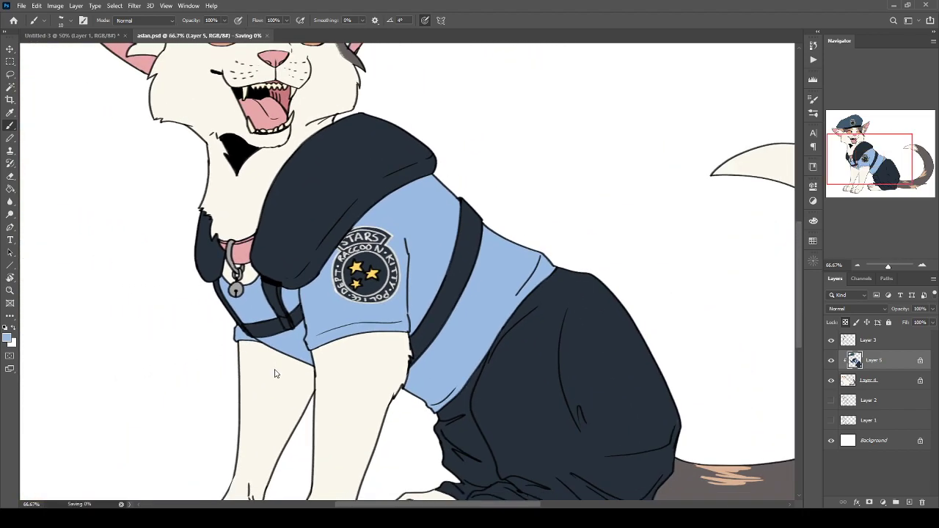
Add a new layer above Layer 5 and clip it to the cat's base layer.
drag(404, 208, 362, 346)
drag(442, 377, 345, 273)
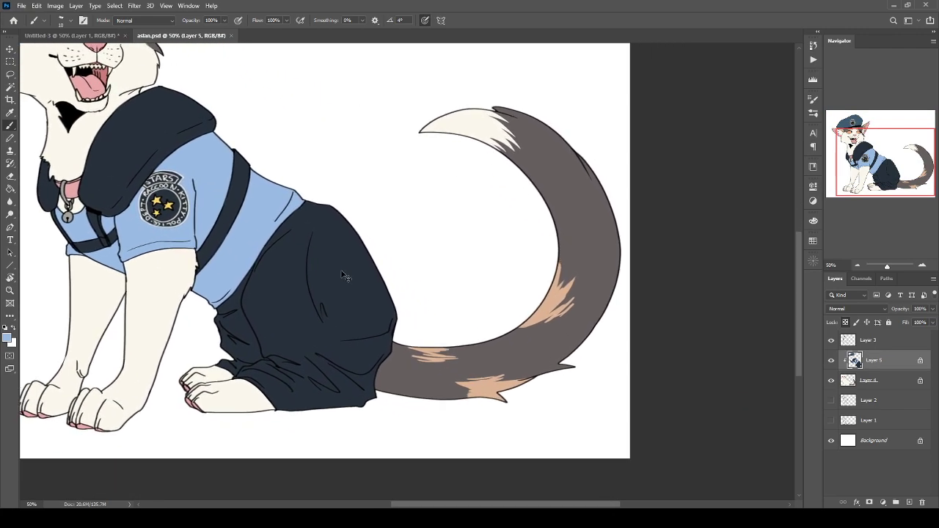
key(ctrl+minus)
click(878, 384)
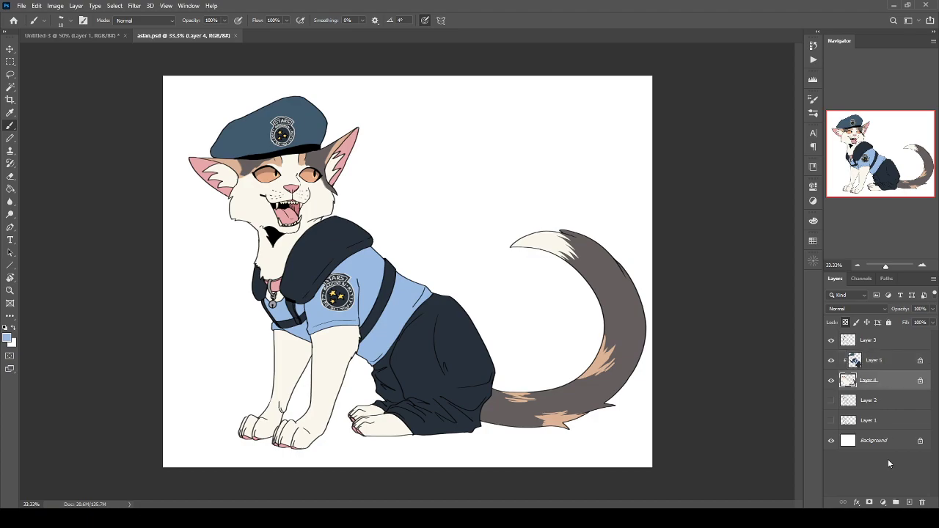
click(907, 502)
drag(862, 357, 869, 358)
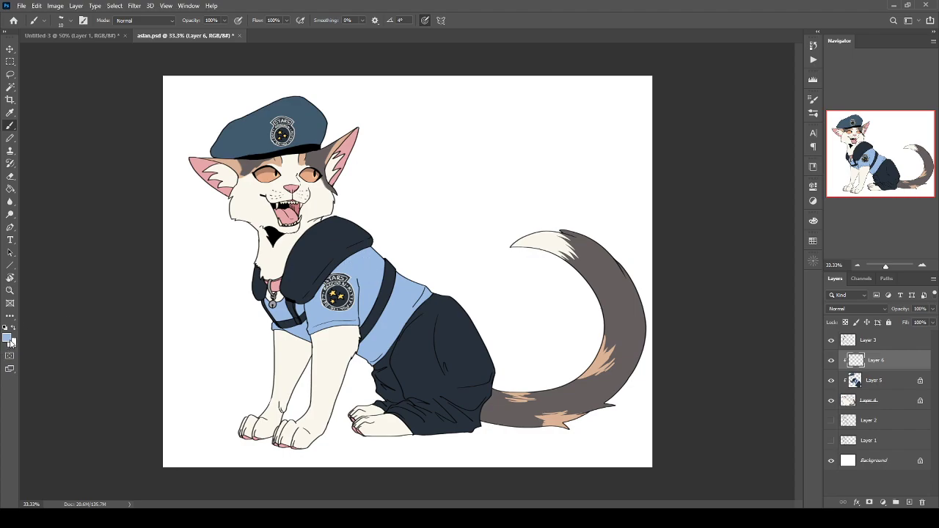
Choose a pale greyish lavender brush colour and set the new clipped layer's blend mode to Multiply.
key(i)
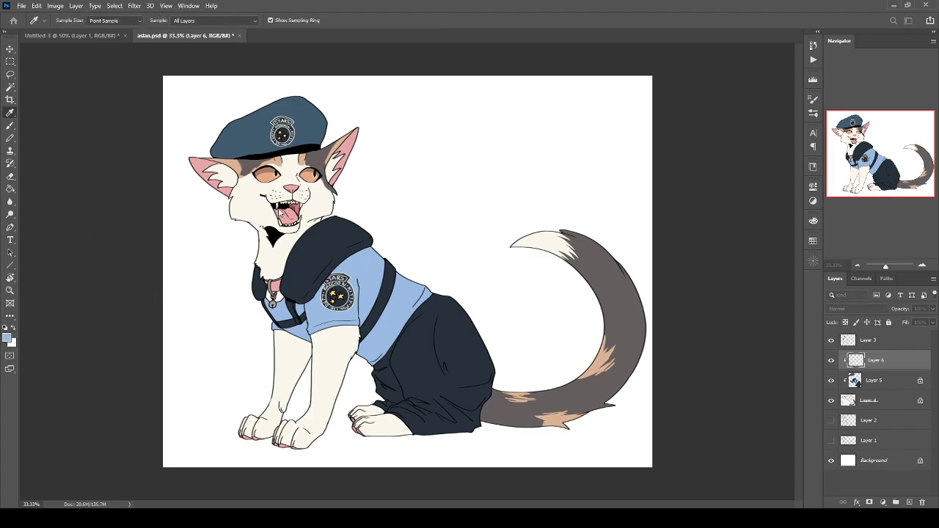
key(b)
click(427, 149)
scroll(843, 312, down, 6)
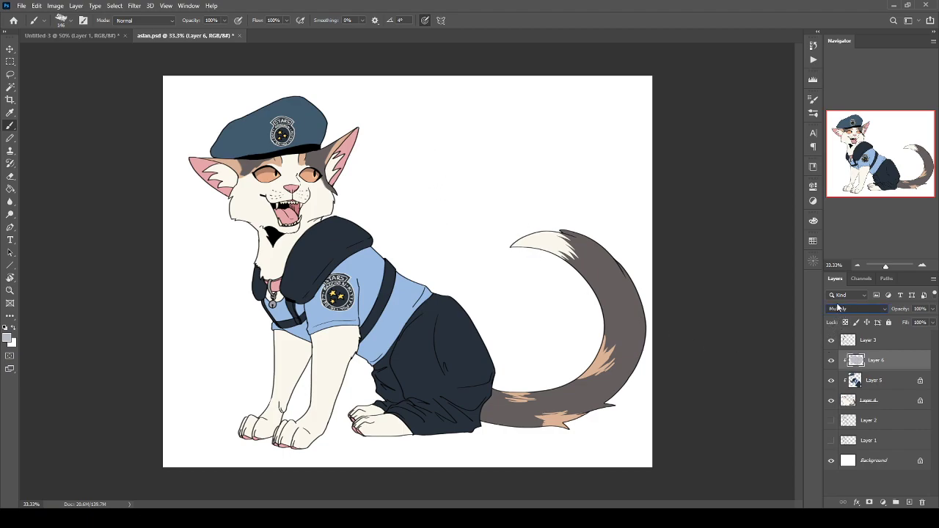
Try pale lavender shadow strokes across the beret and forehead, and undo them.
mouse_move(309, 134)
mouse_down()
mouse_move(253, 180)
mouse_move(223, 163)
mouse_up()
key(ctrl+z)
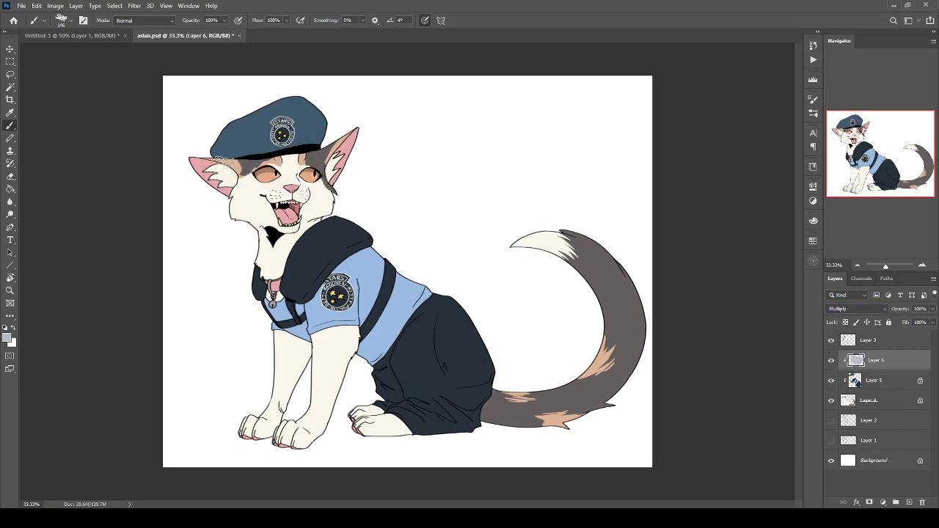
key(i)
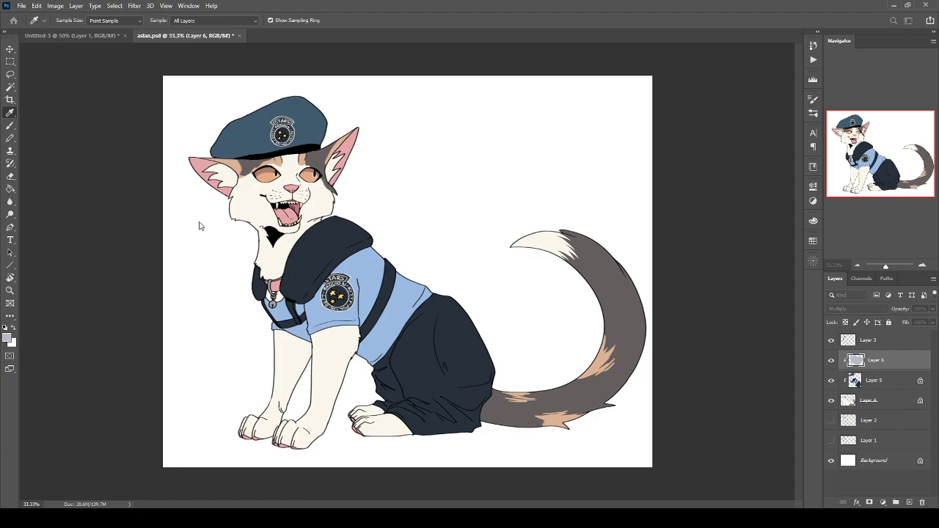
key(b)
mouse_move(321, 144)
mouse_down()
mouse_move(320, 192)
mouse_move(213, 171)
mouse_up()
key(ctrl+z)
Try a more saturated pinkish-purple shadow across the face and ear, and undo it.
key(ctrl+plus)
key(ctrl+plus)
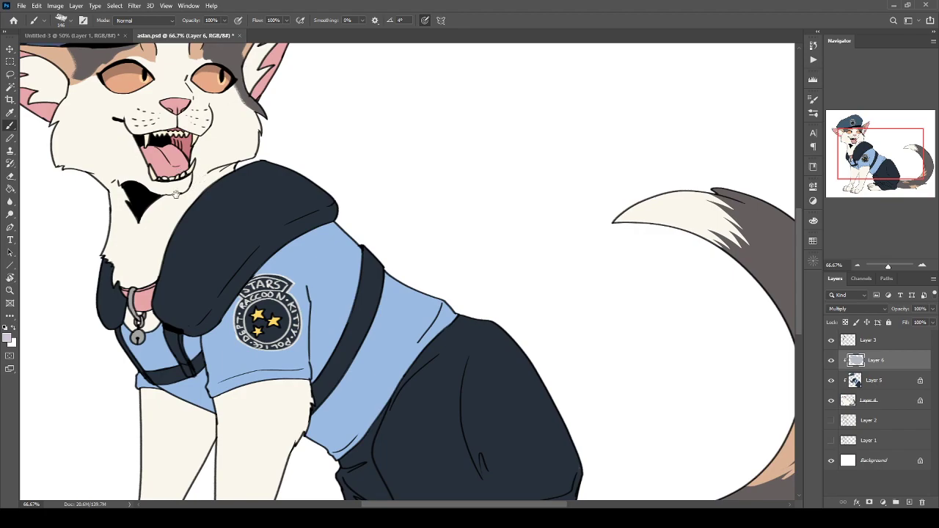
drag(185, 213, 347, 441)
key(ctrl+plus)
drag(248, 289, 311, 247)
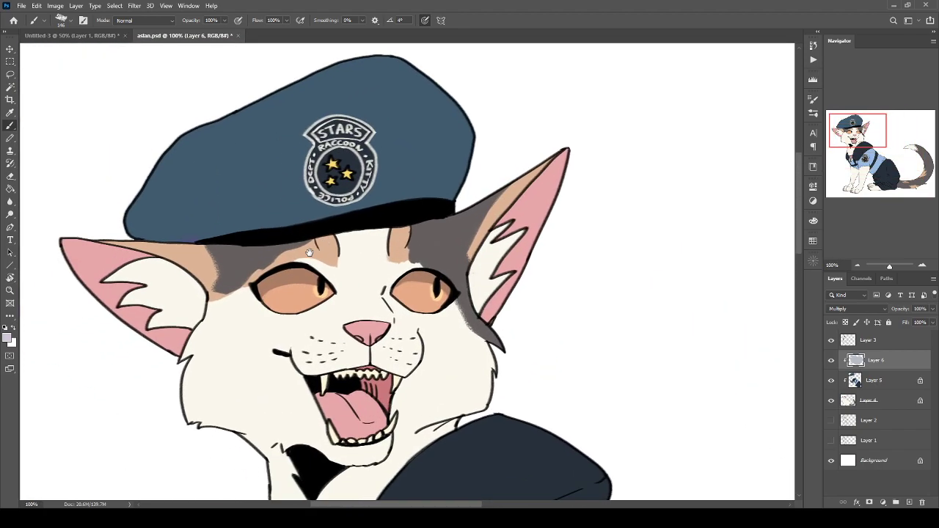
key(i)
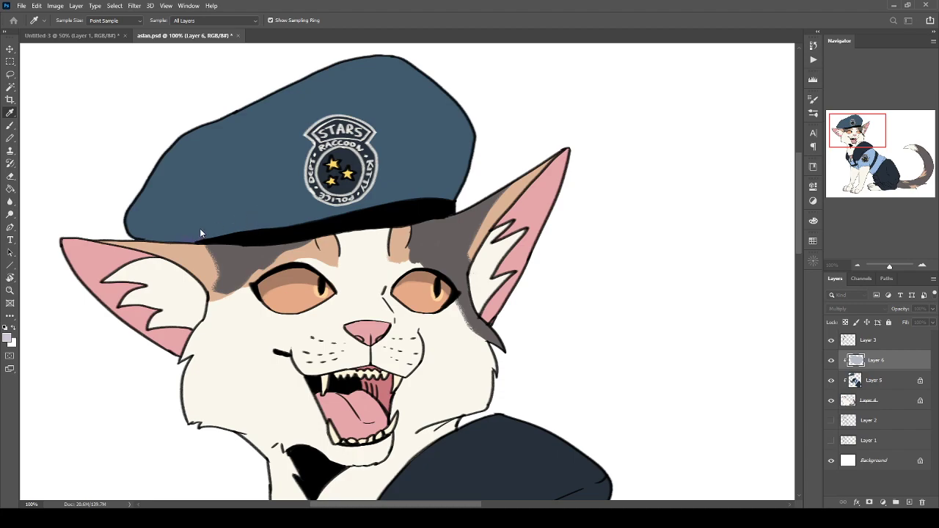
click(287, 197)
mouse_move(337, 209)
mouse_down()
mouse_move(231, 294)
mouse_move(125, 234)
mouse_up()
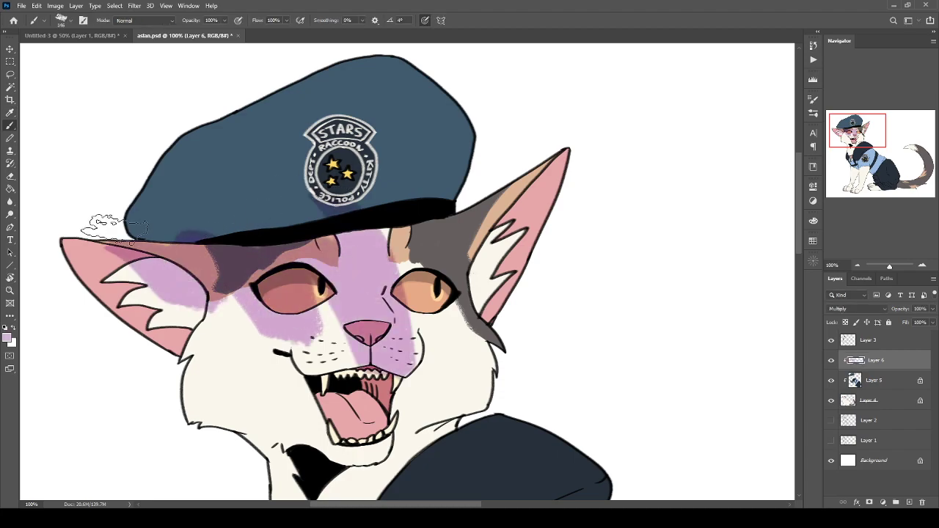
key(ctrl+z)
Choose a muted mauve shadow colour, testing it with strokes on the face and undoing them.
key(i)
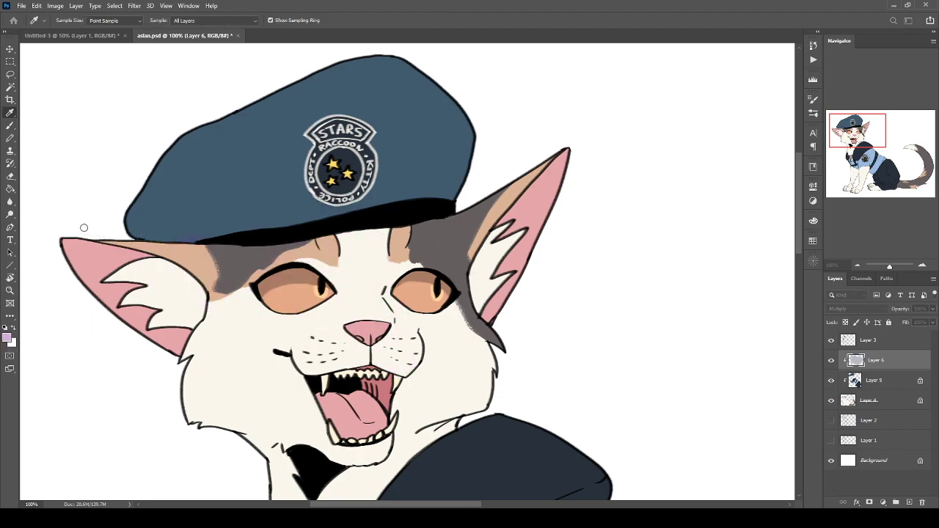
click(272, 203)
mouse_move(304, 220)
mouse_down()
mouse_move(302, 294)
mouse_move(452, 321)
mouse_up()
key(ctrl+z)
mouse_move(343, 304)
mouse_down()
mouse_move(380, 267)
mouse_move(423, 254)
mouse_up()
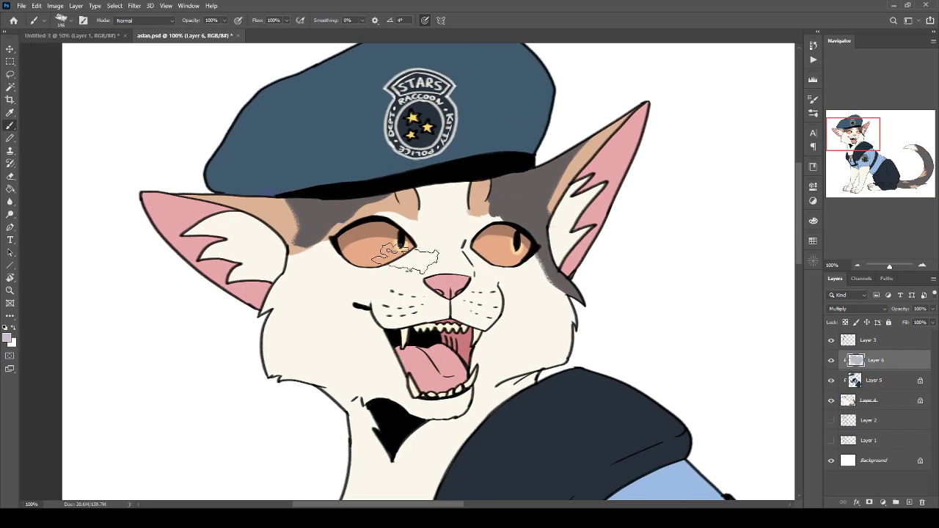
key(ctrl+plus)
drag(226, 285, 332, 203)
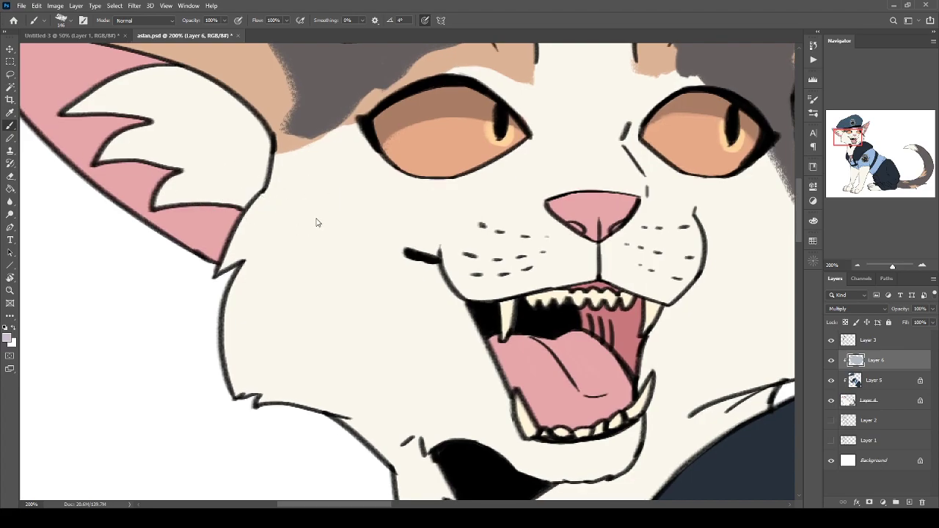
mouse_move(258, 190)
mouse_down()
mouse_move(253, 144)
mouse_move(156, 79)
mouse_up()
key(ctrl+z)
Paint a mauve shadow band along the upper inside edge of the cat's left-hand ear.
mouse_move(254, 130)
mouse_down()
mouse_move(386, 323)
mouse_move(53, 244)
mouse_up()
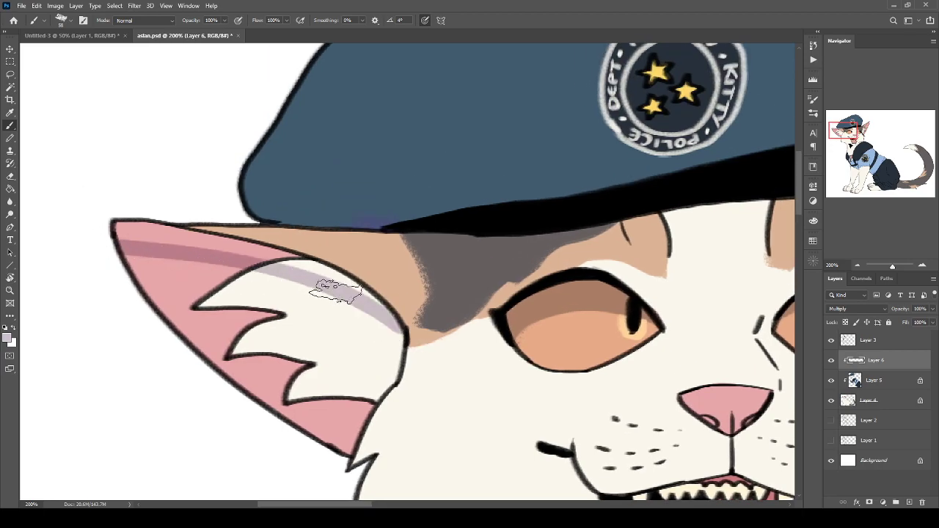
drag(371, 297, 52, 218)
drag(52, 218, 246, 251)
drag(296, 300, 212, 241)
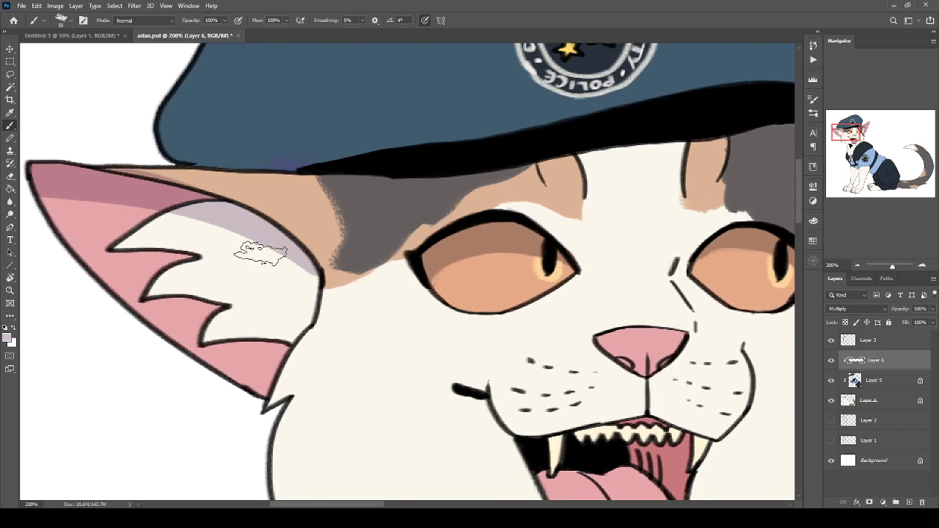
Shade the pink inner ear beneath each white fur tuft with a smaller brush.
drag(114, 252, 183, 255)
mouse_move(187, 294)
mouse_down()
mouse_move(158, 304)
mouse_move(175, 293)
mouse_up()
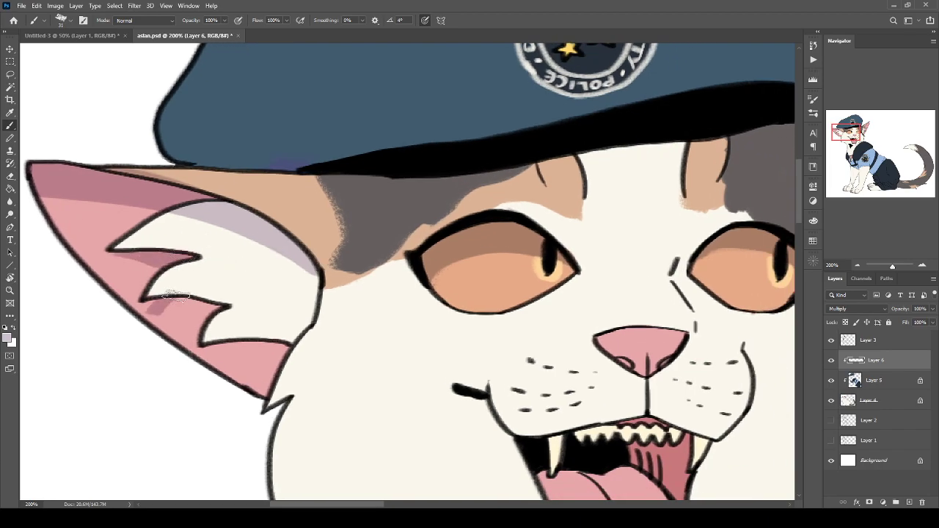
mouse_move(227, 340)
mouse_down()
mouse_move(273, 349)
mouse_move(268, 389)
mouse_move(204, 350)
mouse_up()
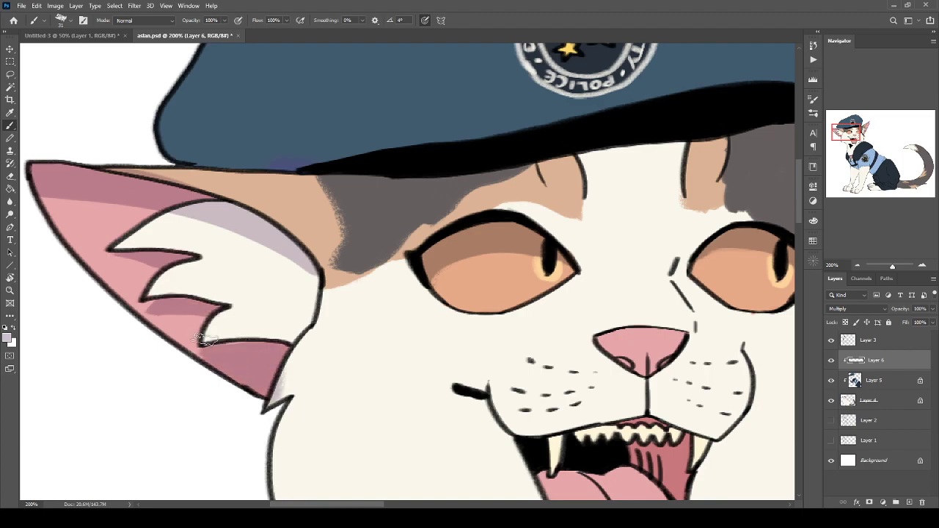
Undo the last stroke, shade the base of the white ear tuft and the lower pink inner ear, and save the file.
key(ctrl+z)
mouse_move(291, 251)
mouse_down()
mouse_move(285, 282)
mouse_move(256, 294)
mouse_move(295, 325)
mouse_up()
mouse_move(310, 270)
mouse_down()
mouse_move(311, 321)
mouse_move(301, 316)
mouse_up()
mouse_move(218, 346)
mouse_down()
mouse_move(258, 389)
mouse_move(275, 366)
mouse_up()
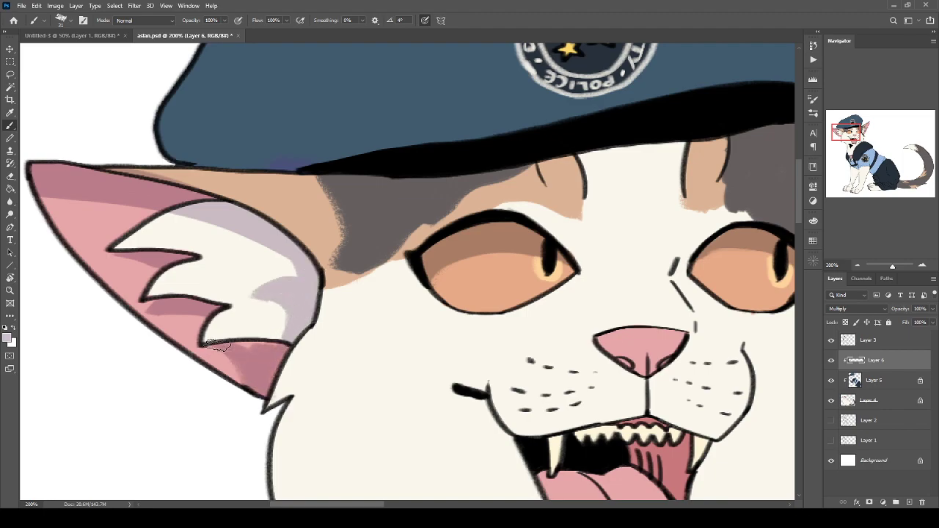
key(ctrl+minus)
key(ctrl+minus)
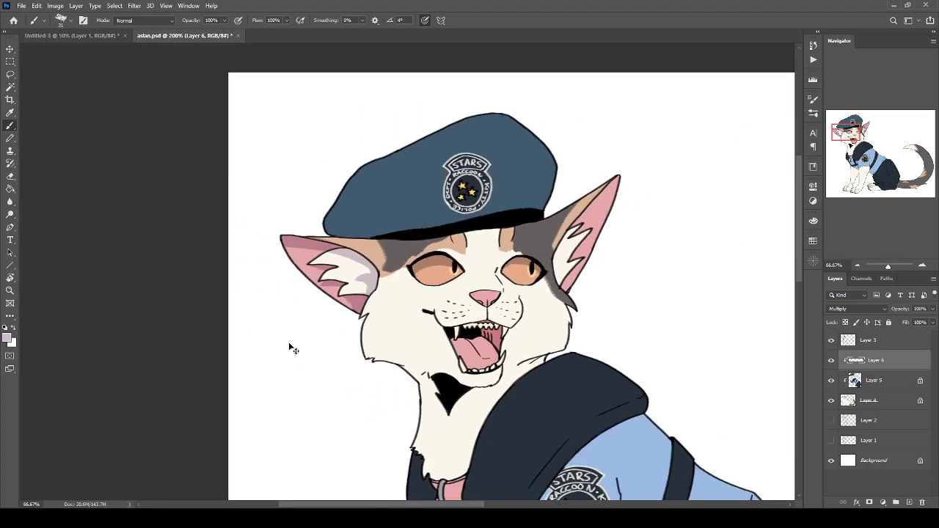
drag(436, 359, 245, 425)
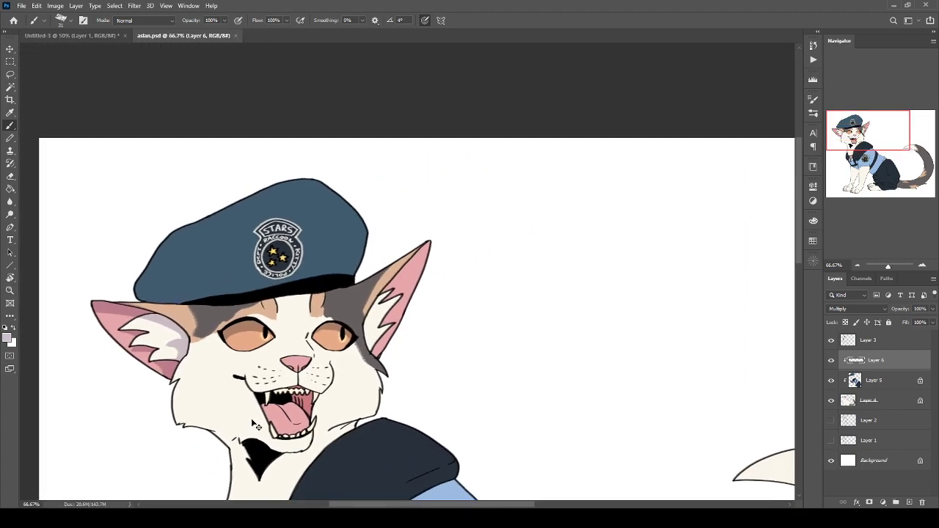
Deepen the mauve shadow across the upper part of both orange eyes, following the curve of the upper lids.
key(ctrl+plus)
key(ctrl+plus)
mouse_move(228, 385)
mouse_down()
mouse_move(523, 261)
mouse_move(534, 273)
mouse_up()
mouse_move(320, 220)
mouse_down()
mouse_move(402, 227)
mouse_move(380, 215)
mouse_up()
mouse_move(383, 330)
mouse_down()
mouse_move(286, 309)
mouse_move(243, 334)
mouse_move(340, 289)
mouse_up()
key(ctrl+z)
mouse_move(383, 324)
mouse_down()
mouse_move(292, 297)
mouse_move(367, 316)
mouse_move(268, 316)
mouse_move(353, 291)
mouse_up()
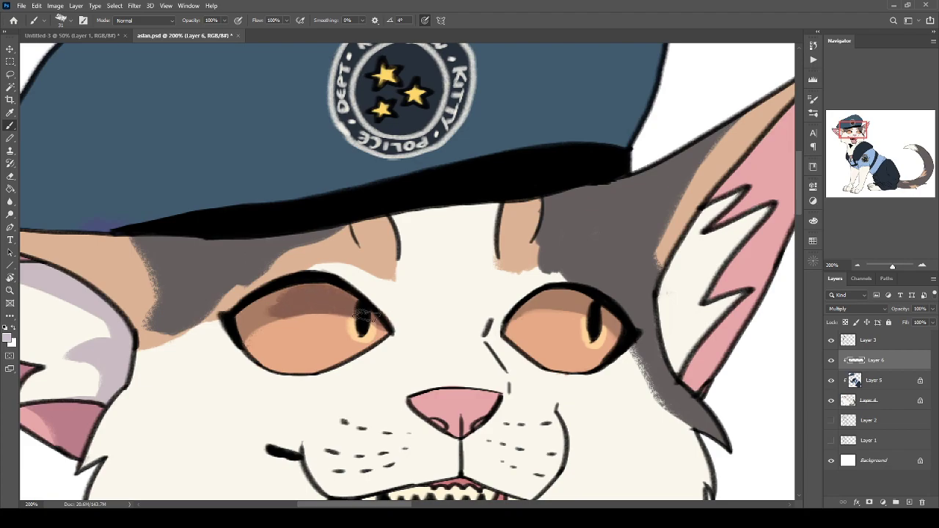
drag(282, 298, 246, 333)
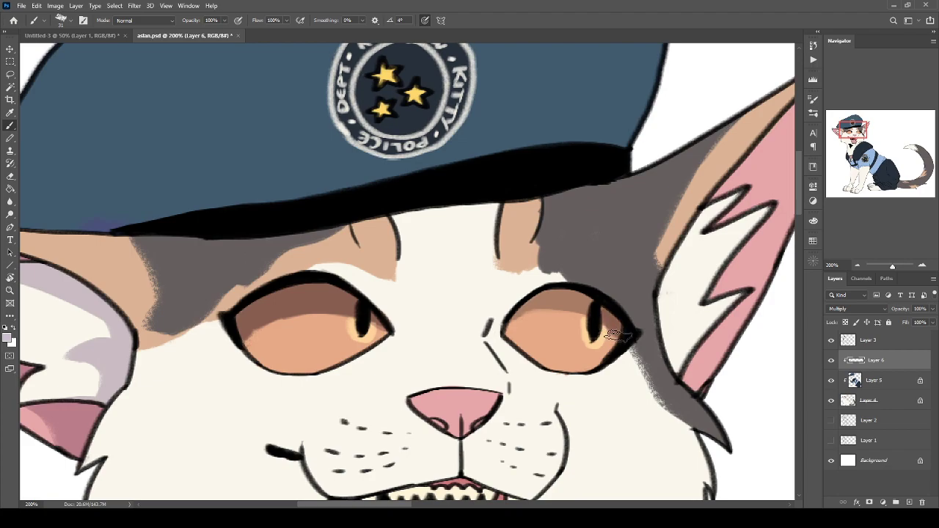
mouse_move(617, 328)
mouse_down()
mouse_move(562, 300)
mouse_move(601, 317)
mouse_move(548, 303)
mouse_move(586, 301)
mouse_move(576, 295)
mouse_move(525, 306)
mouse_up()
Shade the inner corner and brow area around the cat's right-hand eye, extending over the grey patch.
mouse_move(490, 339)
mouse_down()
mouse_move(496, 300)
mouse_move(481, 336)
mouse_move(524, 276)
mouse_move(510, 282)
mouse_move(526, 268)
mouse_move(531, 237)
mouse_move(499, 287)
mouse_move(521, 246)
mouse_move(535, 247)
mouse_move(527, 267)
mouse_up()
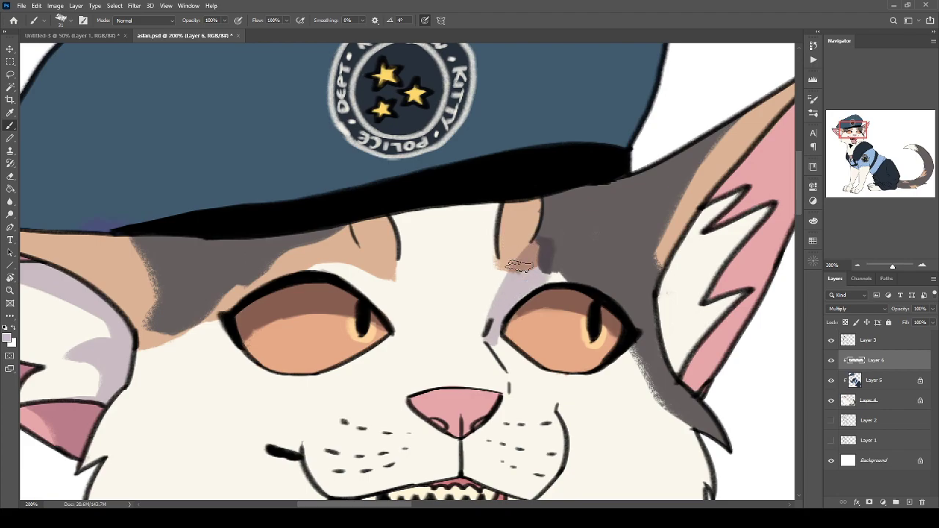
mouse_move(540, 201)
mouse_down()
mouse_move(516, 276)
mouse_move(542, 250)
mouse_move(569, 284)
mouse_move(406, 240)
mouse_up()
drag(396, 185, 486, 252)
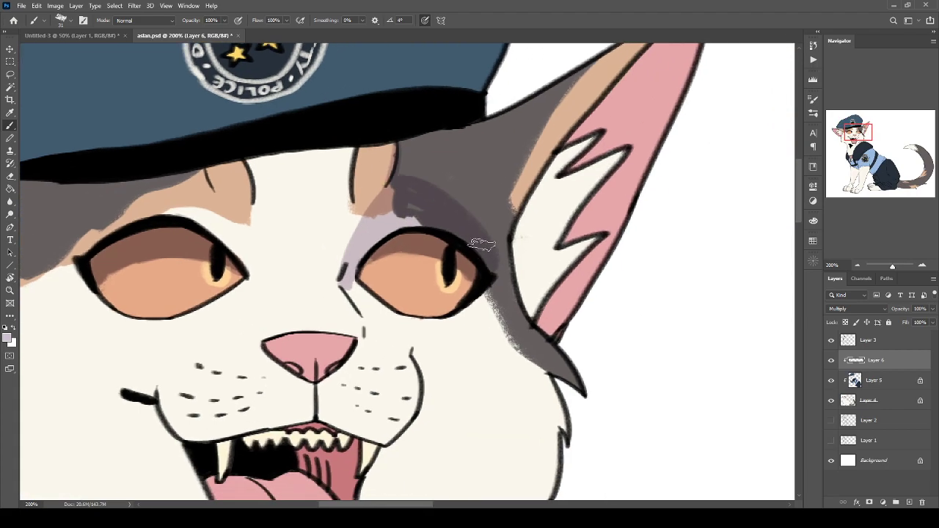
key(ctrl+minus)
key(ctrl+minus)
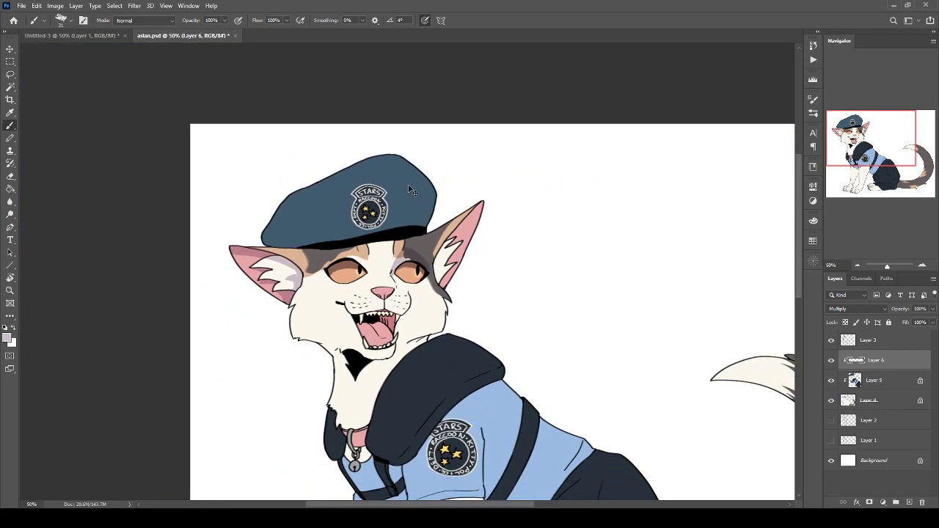
Shade above the left-hand eye from its inner corner across the tan brow and the grey patch up to the beret.
key(ctrl+plus)
key(ctrl+plus)
drag(260, 243, 403, 278)
mouse_move(373, 250)
mouse_down()
mouse_move(374, 305)
mouse_move(341, 230)
mouse_move(266, 248)
mouse_move(359, 276)
mouse_up()
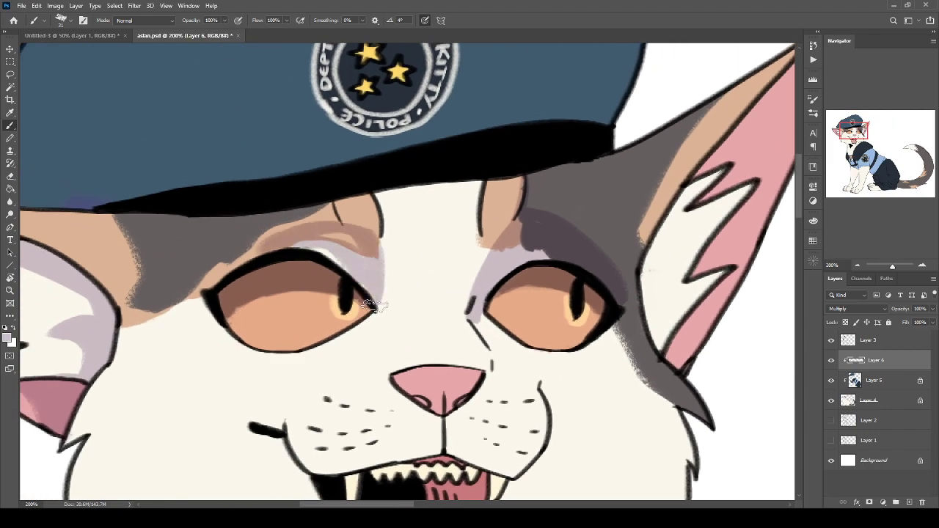
mouse_move(372, 243)
mouse_down()
mouse_move(330, 215)
mouse_move(296, 214)
mouse_move(329, 226)
mouse_move(283, 214)
mouse_up()
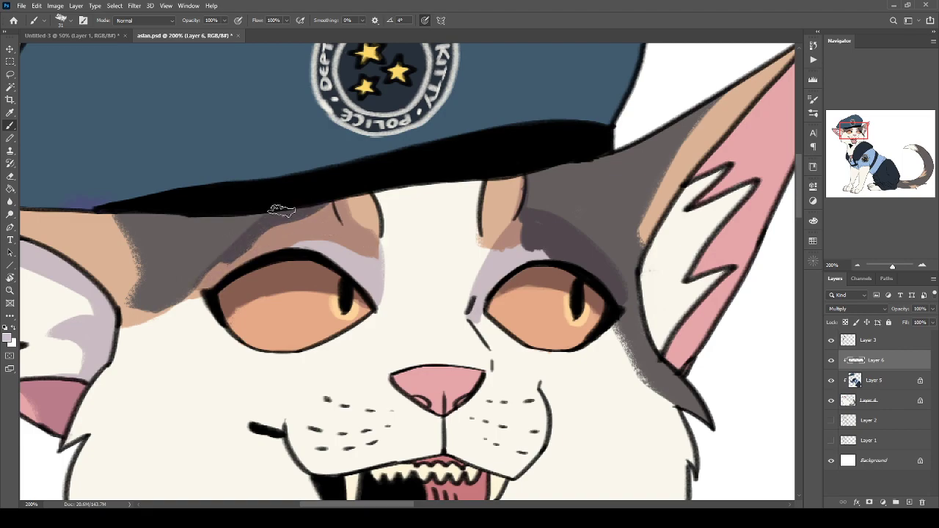
mouse_move(182, 207)
mouse_down()
mouse_move(208, 266)
mouse_move(250, 223)
mouse_up()
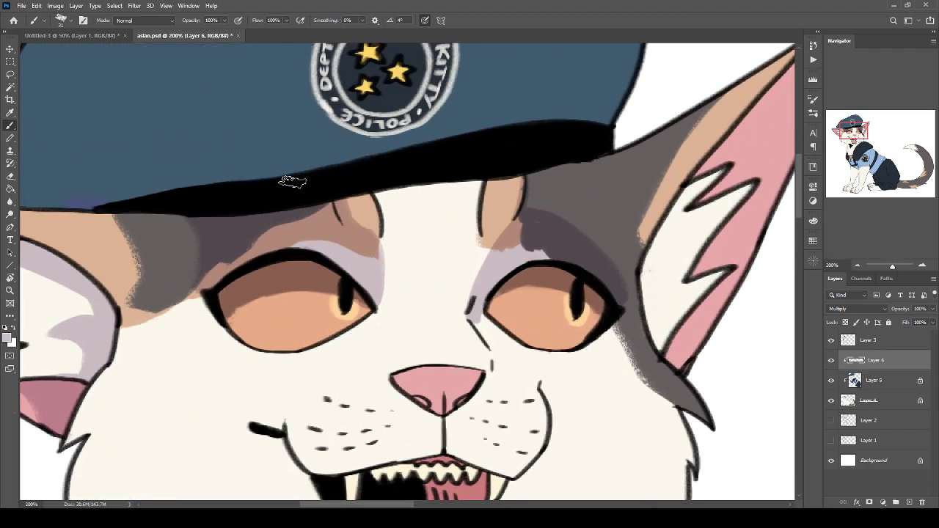
Add a thin shadow beneath the right-hand eye and shade the upper part of the pink nose.
drag(476, 311, 409, 234)
mouse_move(481, 274)
mouse_down()
mouse_move(436, 270)
mouse_move(409, 241)
mouse_up()
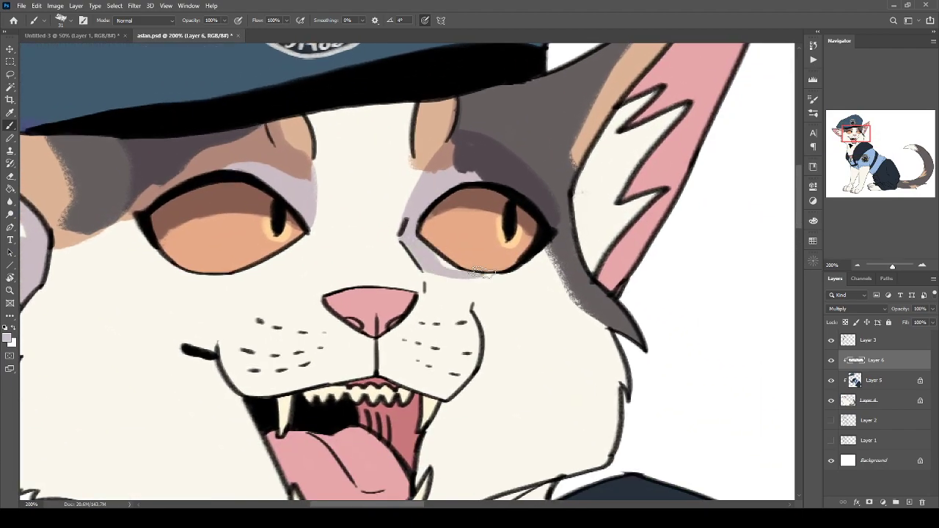
mouse_move(408, 294)
mouse_down()
mouse_move(342, 299)
mouse_move(387, 322)
mouse_move(395, 317)
mouse_move(338, 305)
mouse_up()
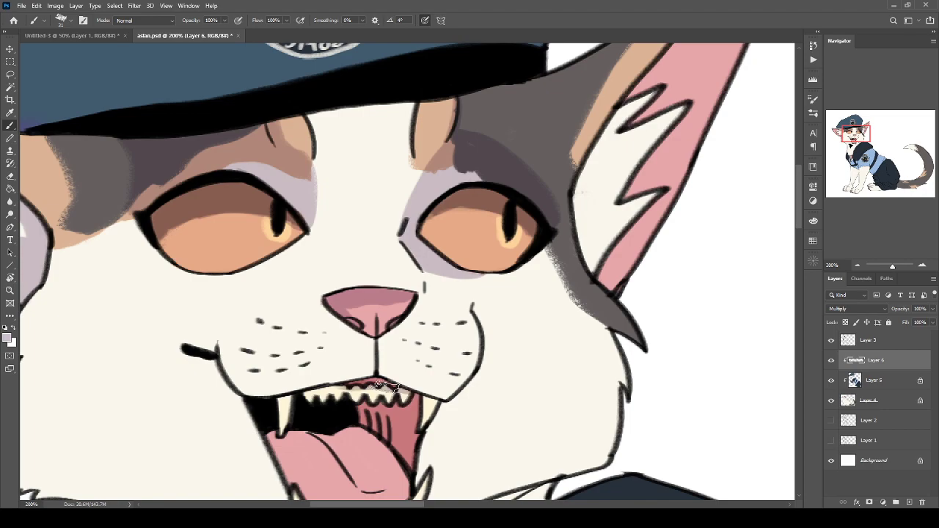
Shade the upper teeth and the lower and outer edges of the muzzle, and save the file.
drag(377, 403, 342, 324)
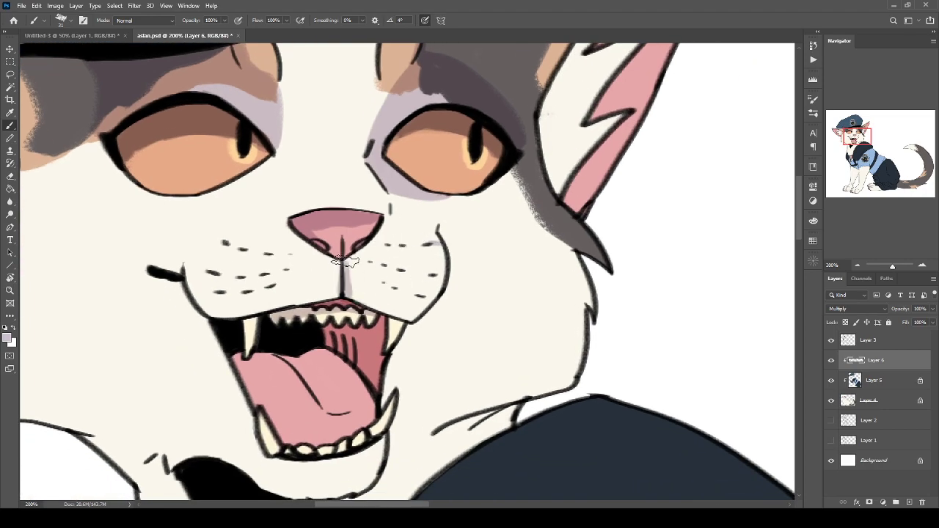
drag(425, 310, 354, 292)
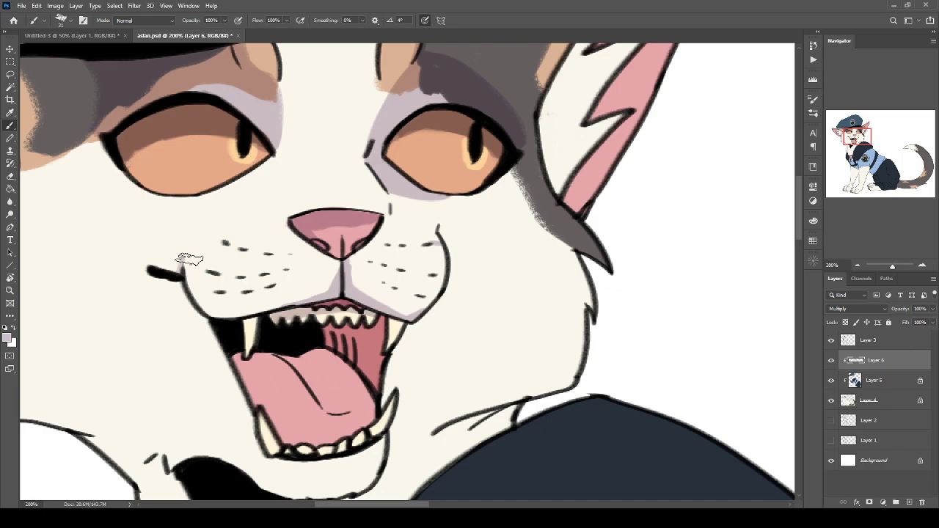
drag(224, 317, 185, 265)
key(ctrl+minus)
key(ctrl+minus)
key(ctrl+s)
Shade the cheek fur edge below the left-hand ear and the underside of the chin.
key(ctrl+equal)
key(ctrl+equal)
drag(180, 244, 309, 262)
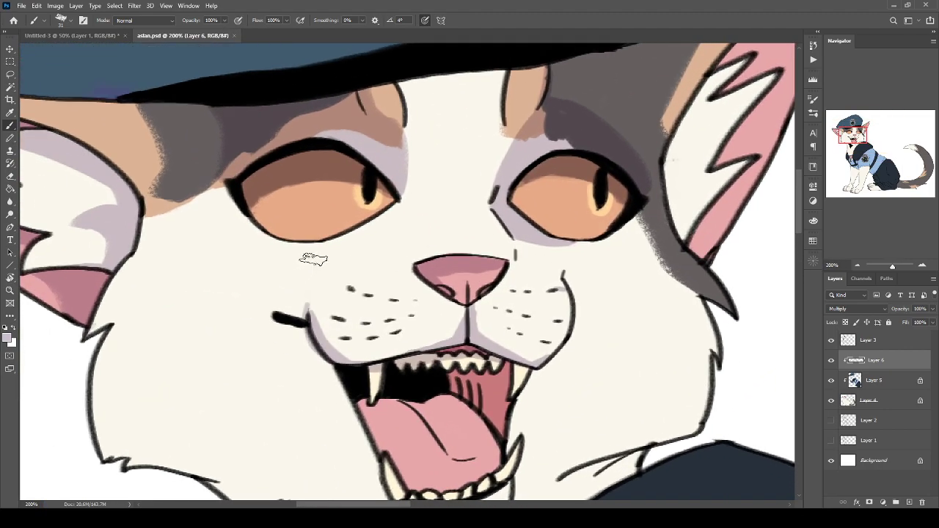
mouse_move(178, 265)
mouse_down()
mouse_move(281, 184)
mouse_move(168, 234)
mouse_move(198, 186)
mouse_move(150, 296)
mouse_move(214, 251)
mouse_up()
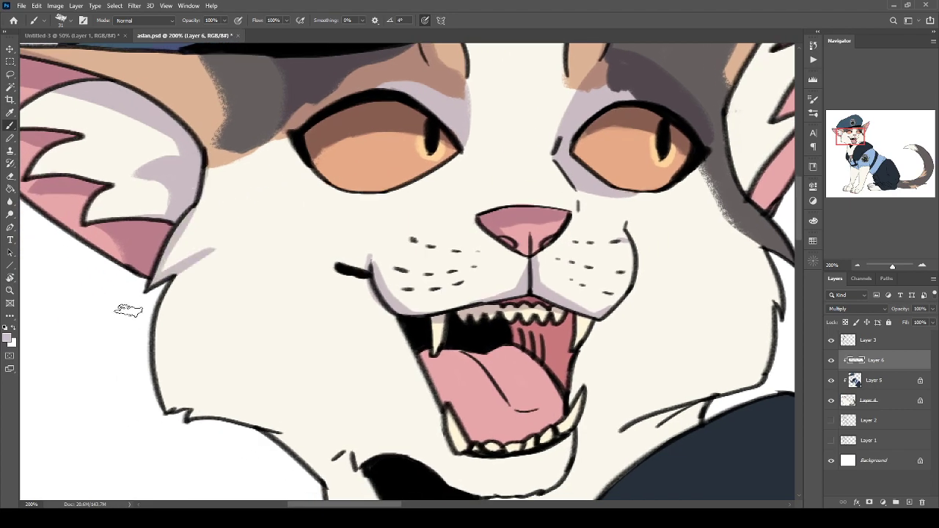
drag(334, 375, 259, 279)
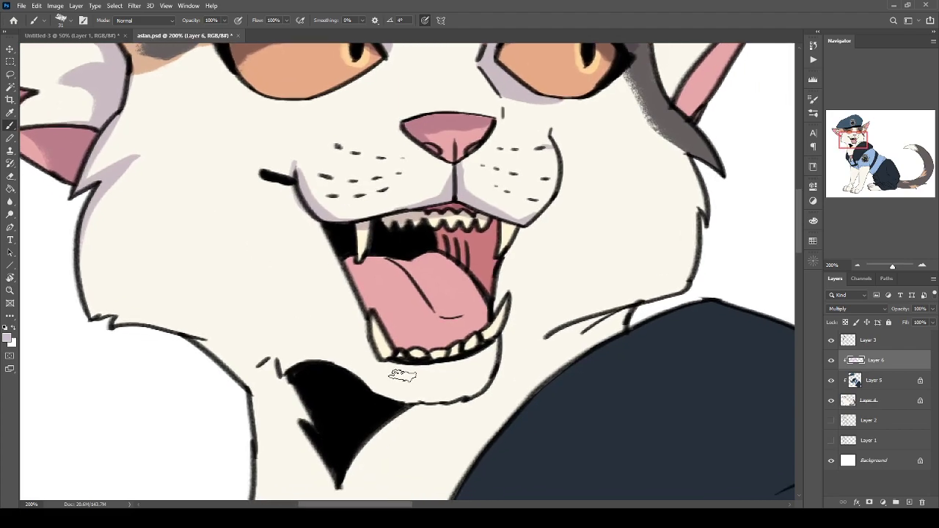
mouse_move(494, 343)
mouse_down()
mouse_move(439, 396)
mouse_move(374, 390)
mouse_up()
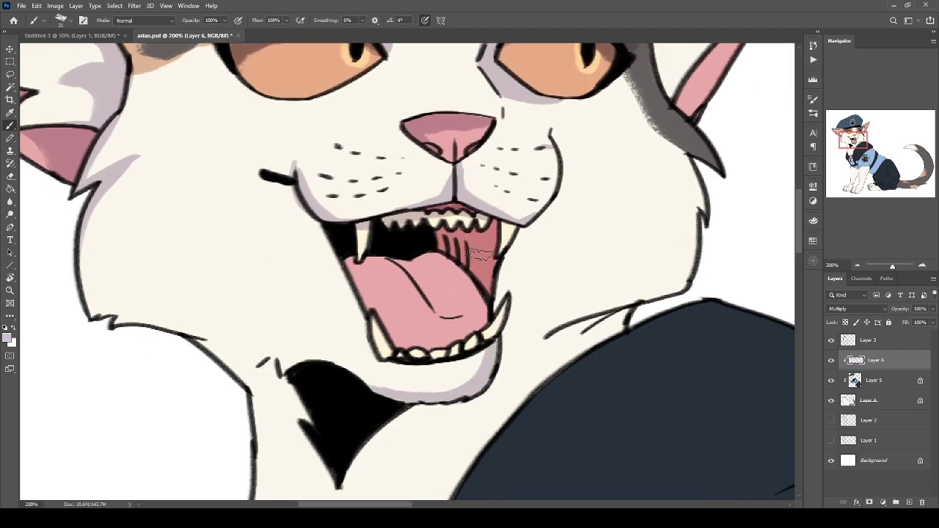
Shade the inside of the mouth and the back of the tongue, and save the file.
mouse_move(491, 221)
mouse_down()
mouse_move(472, 240)
mouse_move(486, 241)
mouse_move(473, 270)
mouse_move(431, 272)
mouse_move(420, 258)
mouse_up()
mouse_move(484, 244)
mouse_down()
mouse_move(482, 270)
mouse_move(435, 279)
mouse_up()
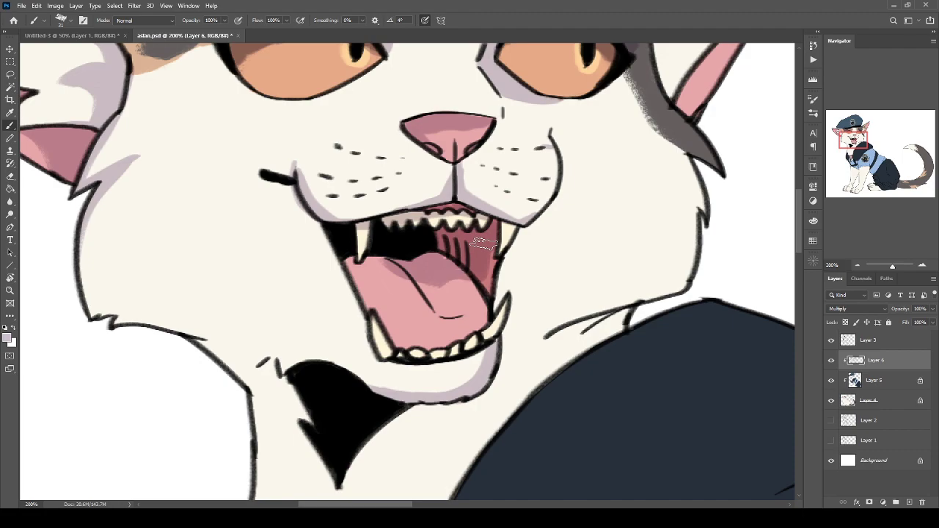
mouse_move(484, 243)
mouse_down()
mouse_move(372, 268)
mouse_move(412, 283)
mouse_up()
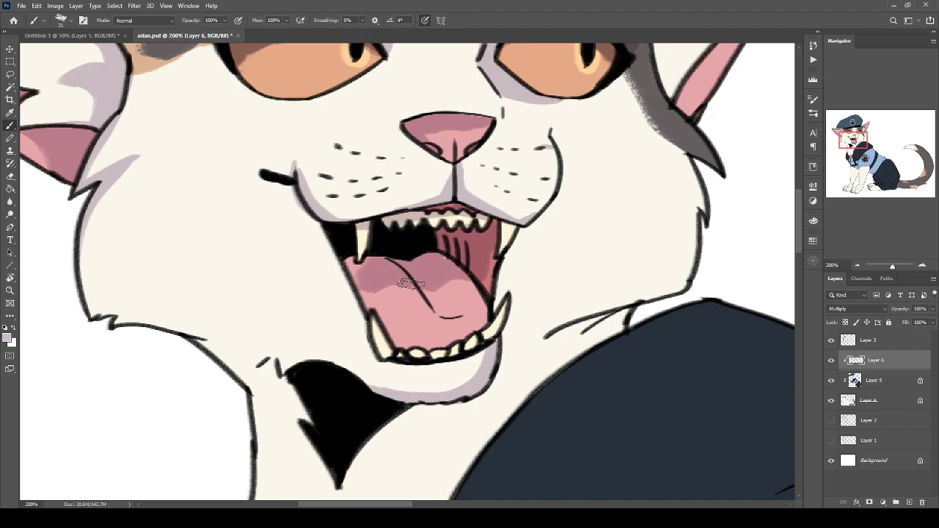
drag(348, 263, 359, 284)
key(ctrl+minus)
key(ctrl+minus)
key(ctrl+minus)
key(ctrl+s)
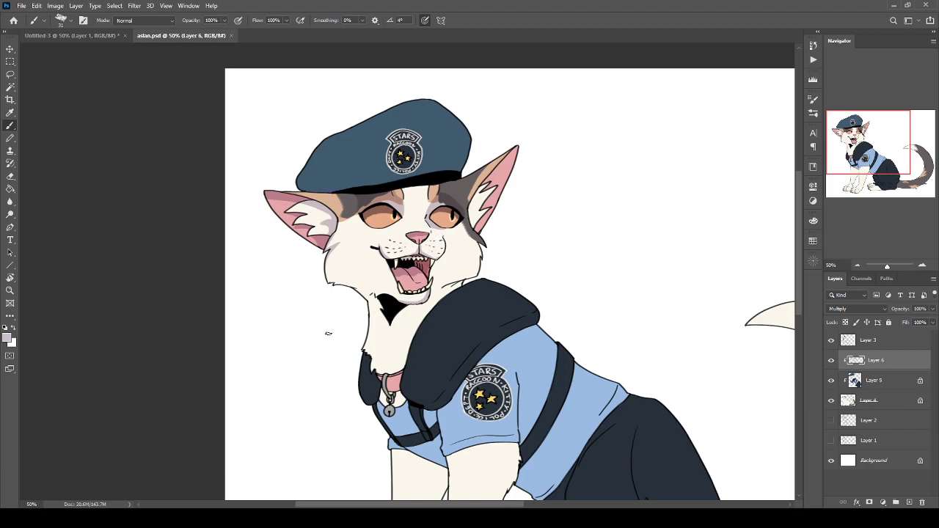
Paint fur-shaped shadows along the left-hand cheek and continue them under the jaw to the black throat patch.
scroll(328, 338, up, 2)
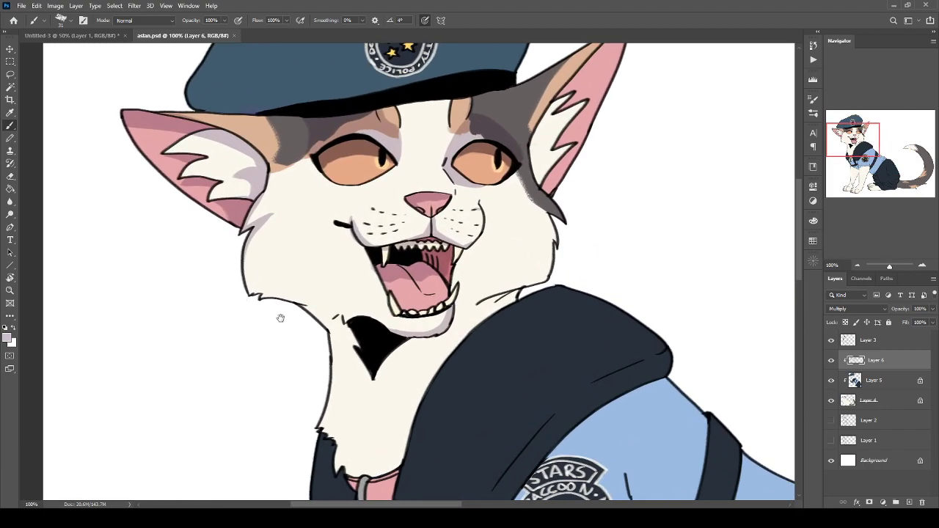
drag(246, 302, 287, 358)
key(ctrl+plus)
mouse_move(169, 423)
mouse_down()
mouse_move(263, 369)
mouse_move(180, 448)
mouse_up()
drag(195, 281, 161, 419)
mouse_move(290, 384)
mouse_down()
mouse_move(176, 274)
mouse_move(168, 280)
mouse_up()
mouse_move(84, 324)
mouse_down()
mouse_move(190, 328)
mouse_move(150, 323)
mouse_up()
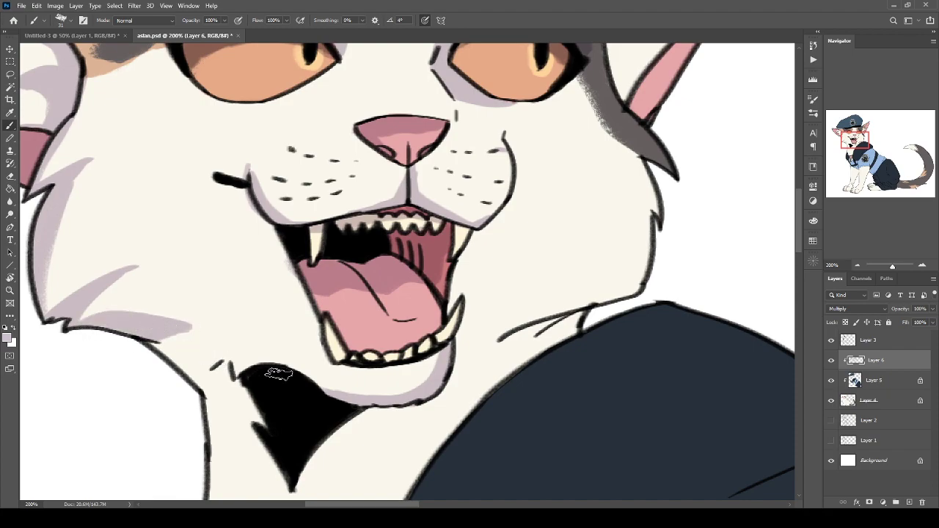
drag(220, 342, 166, 331)
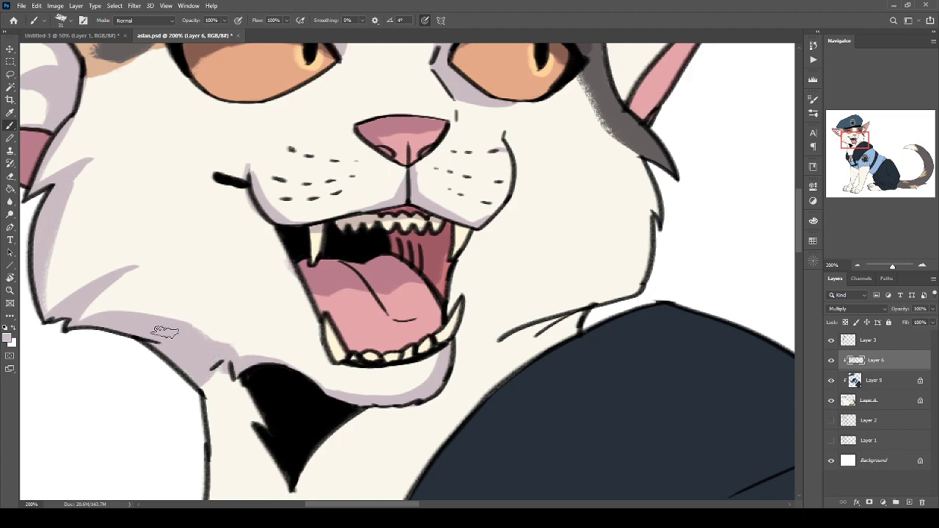
Shade the neck between the chin and the dark hood, including the fur creases at the right-hand jaw.
key(ctrl+0)
key(ctrl+plus)
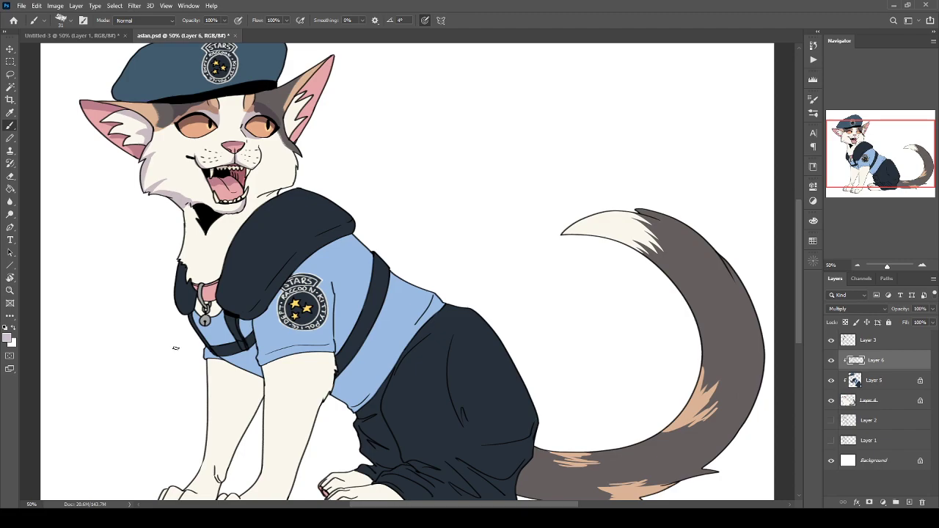
key(ctrl+plus)
key(ctrl+plus)
drag(131, 253, 518, 394)
key(ctrl+plus)
drag(405, 261, 260, 392)
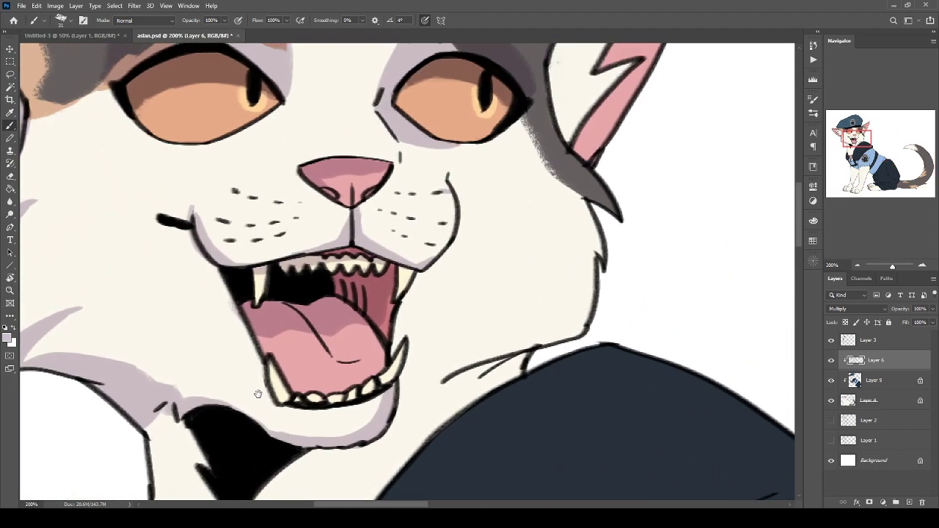
mouse_move(524, 371)
mouse_down()
mouse_move(422, 418)
mouse_move(426, 401)
mouse_up()
mouse_move(527, 357)
mouse_down()
mouse_move(411, 408)
mouse_move(418, 400)
mouse_move(440, 418)
mouse_move(486, 372)
mouse_up()
drag(385, 433, 413, 391)
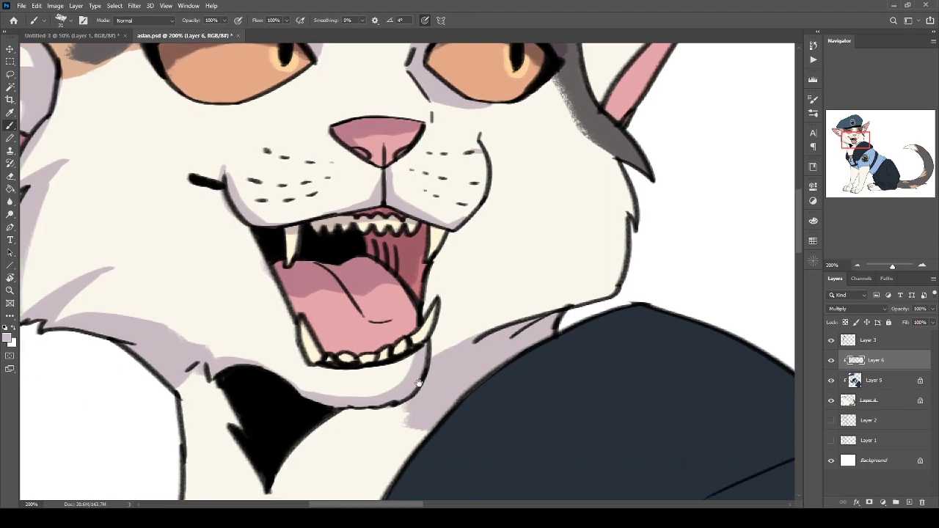
drag(339, 416, 407, 407)
Fill the whole neck with mauve shadow down to the pink collar using a larger brush.
key(ctrl+minus)
drag(406, 364, 381, 283)
drag(254, 270, 319, 288)
mouse_move(392, 255)
mouse_down()
mouse_move(364, 282)
mouse_move(388, 262)
mouse_up()
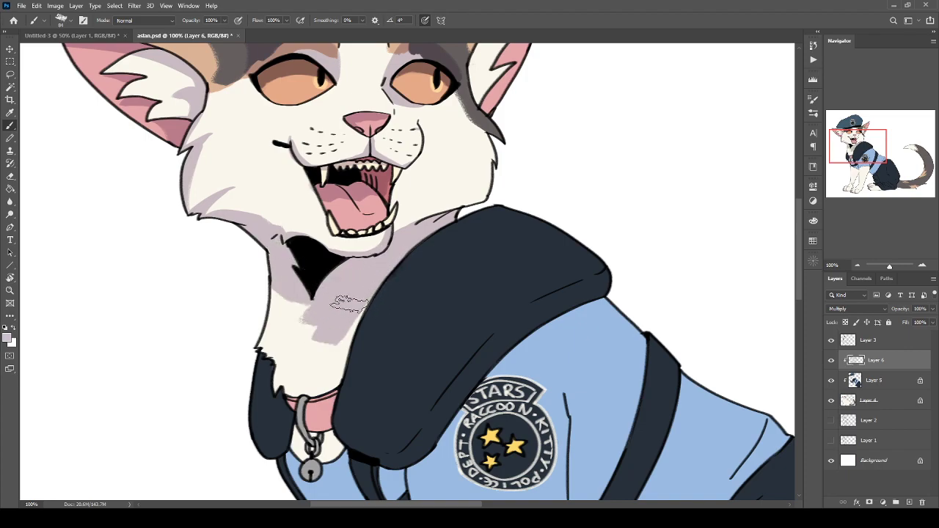
drag(350, 306, 330, 367)
drag(344, 311, 330, 378)
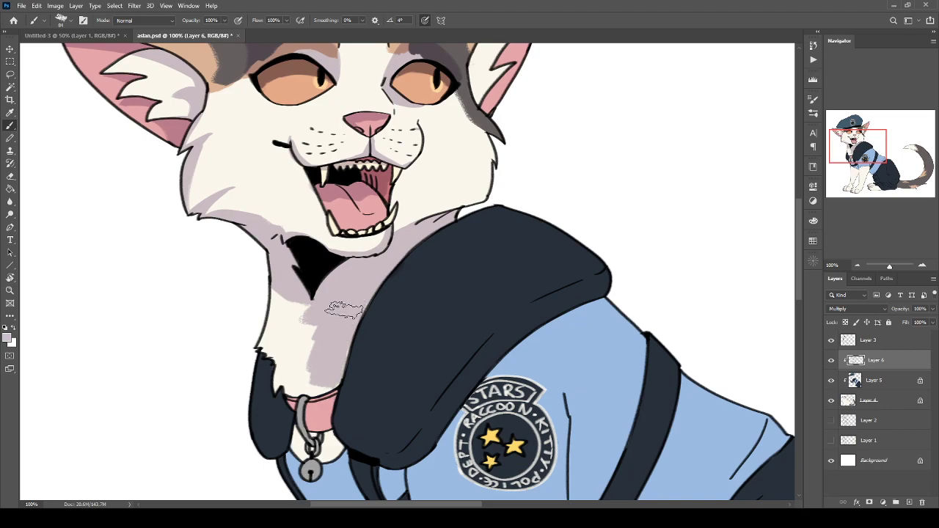
mouse_move(344, 309)
mouse_down()
mouse_move(297, 382)
mouse_move(273, 315)
mouse_up()
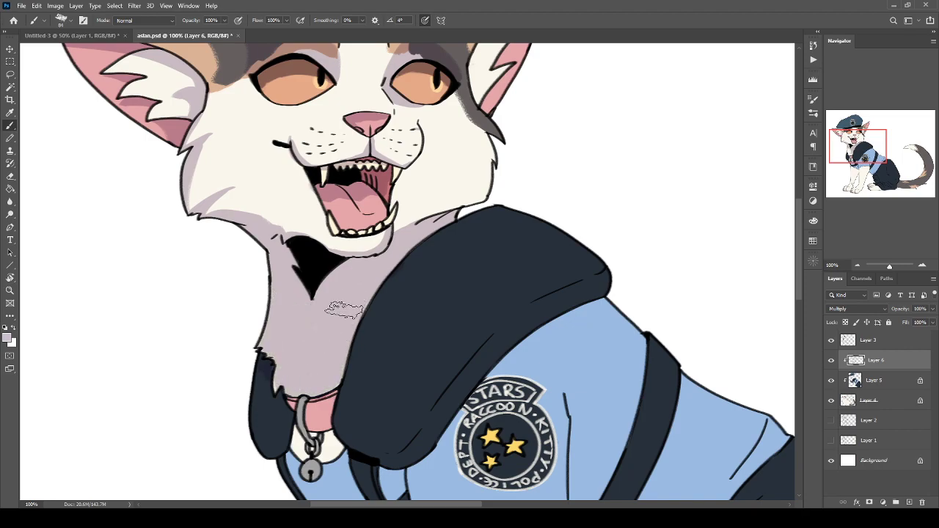
Extend the mauve shadow across the left-hand cheek up to the corner of the mouth.
key(ctrl+minus)
key(ctrl+minus)
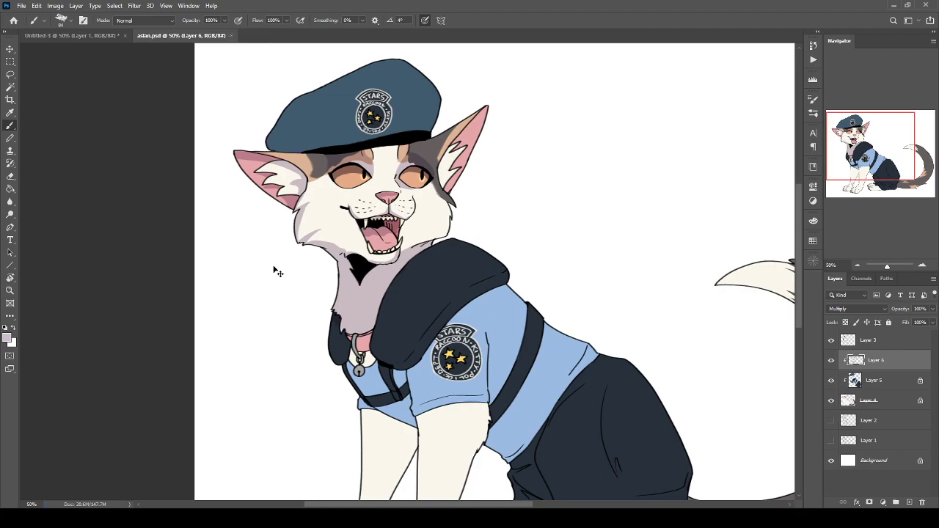
key(ctrl+plus)
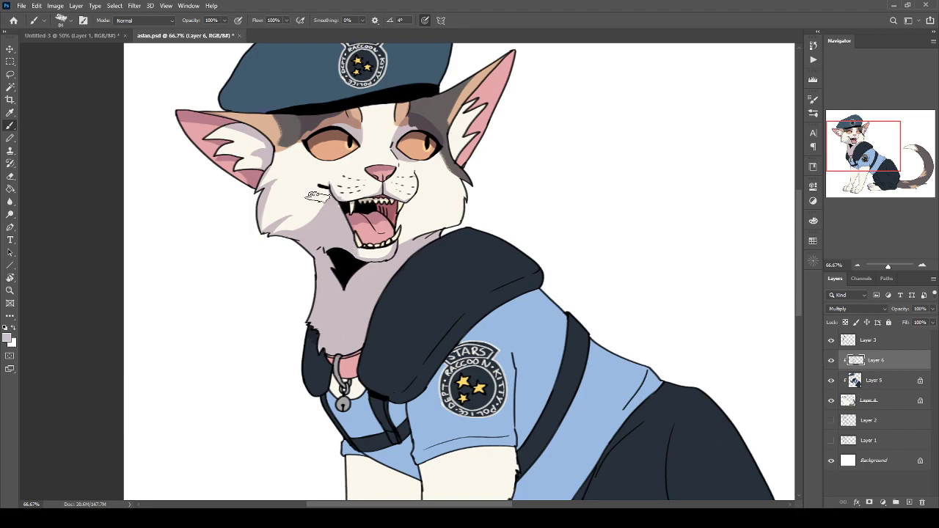
drag(268, 228, 327, 189)
key(ctrl+plus)
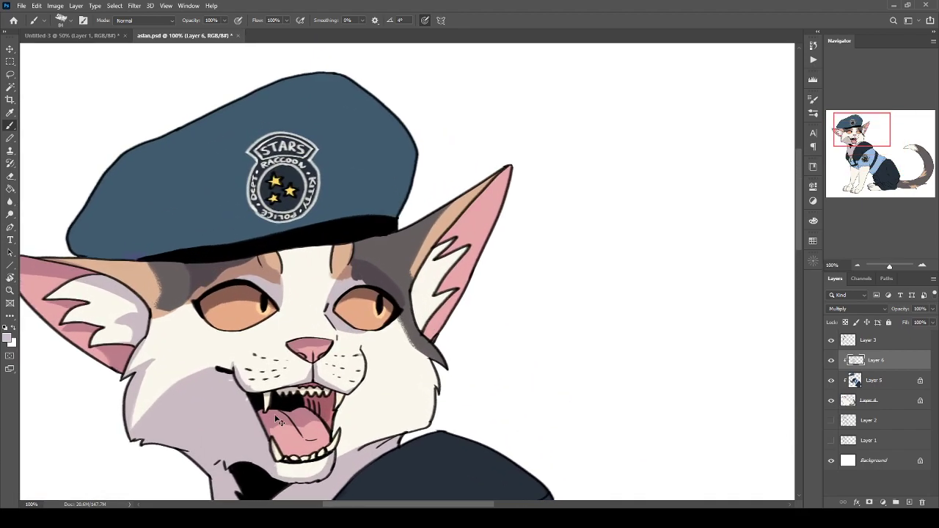
key(ctrl+plus)
drag(184, 442, 397, 303)
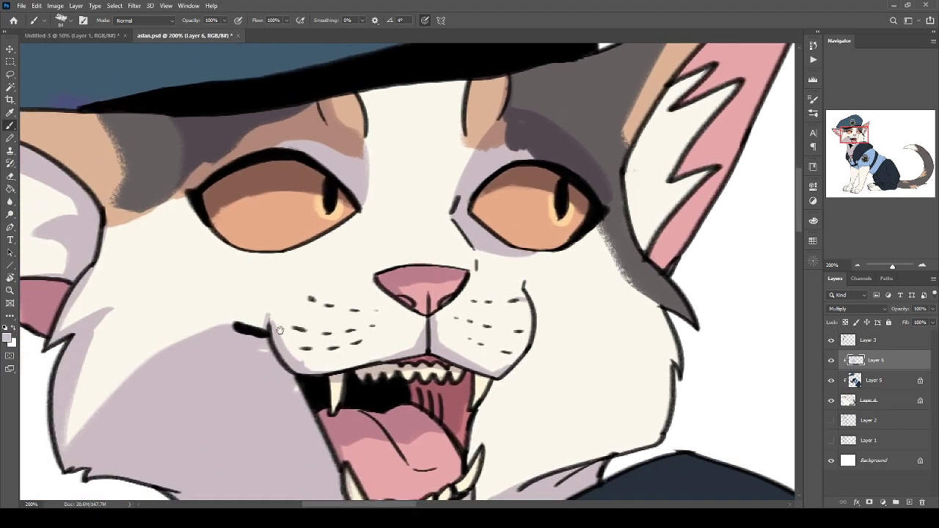
drag(231, 376, 323, 302)
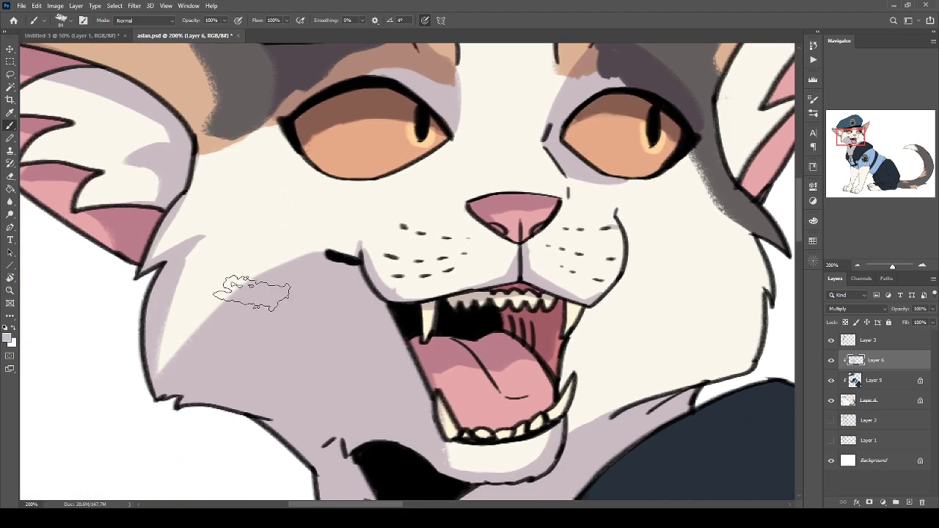
key(l)
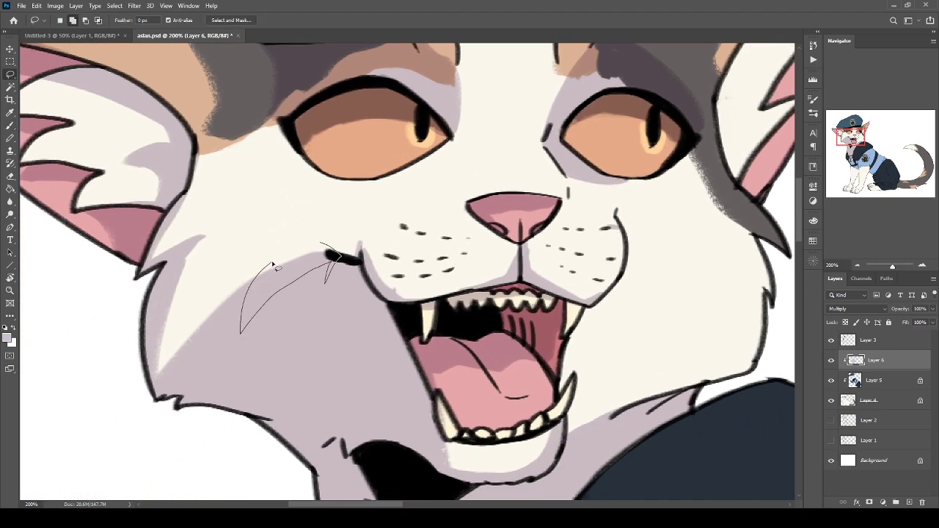
drag(273, 265, 282, 257)
key(ctrl+d)
key(ctrl+minus)
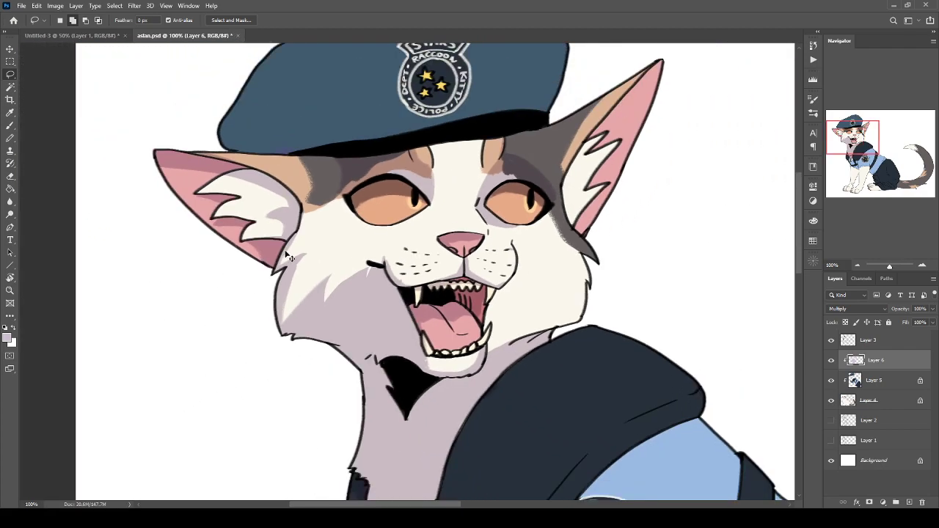
key(ctrl+z)
key(ctrl+z)
key(ctrl+minus)
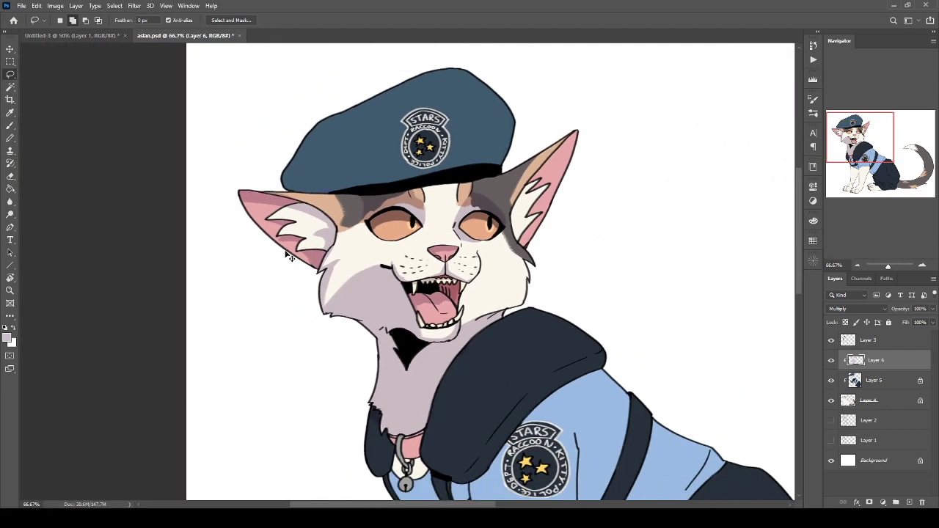
Fill the lower part of the pale wedge on the left-hand cheek with shadow and save the file.
key(ctrl+plus)
key(ctrl+plus)
key(b)
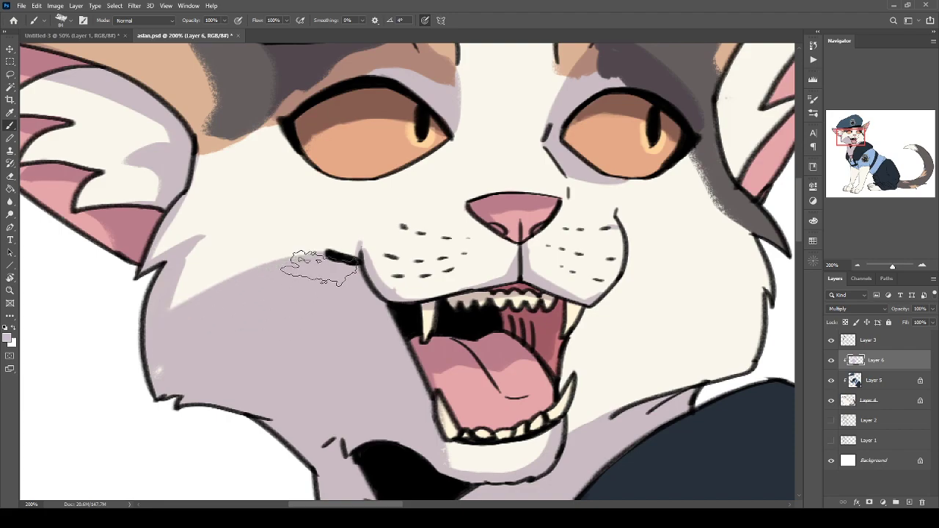
key(ctrl+minus)
key(ctrl+minus)
key(ctrl+plus)
key(ctrl+plus)
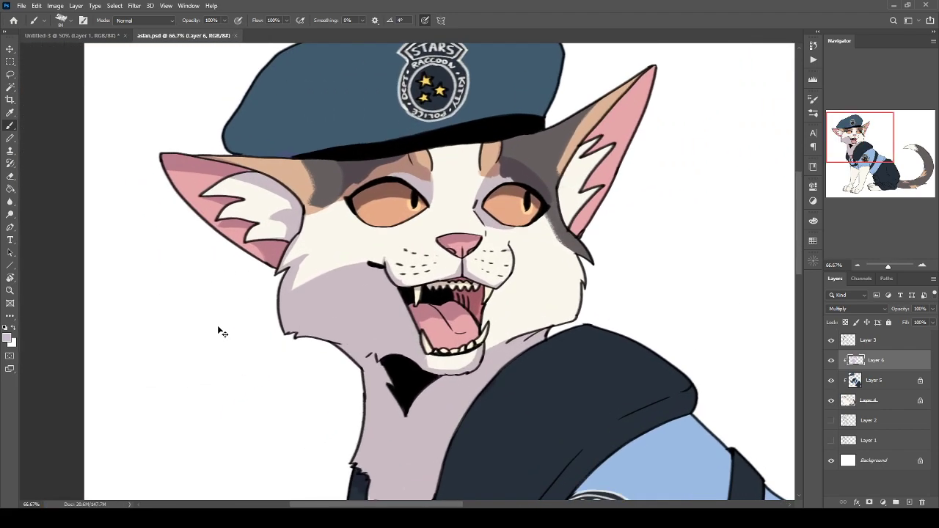
Cut a jagged fur-tuft shape out of the left-hand cheek shadow's upper edge using a lasso selection.
key(l)
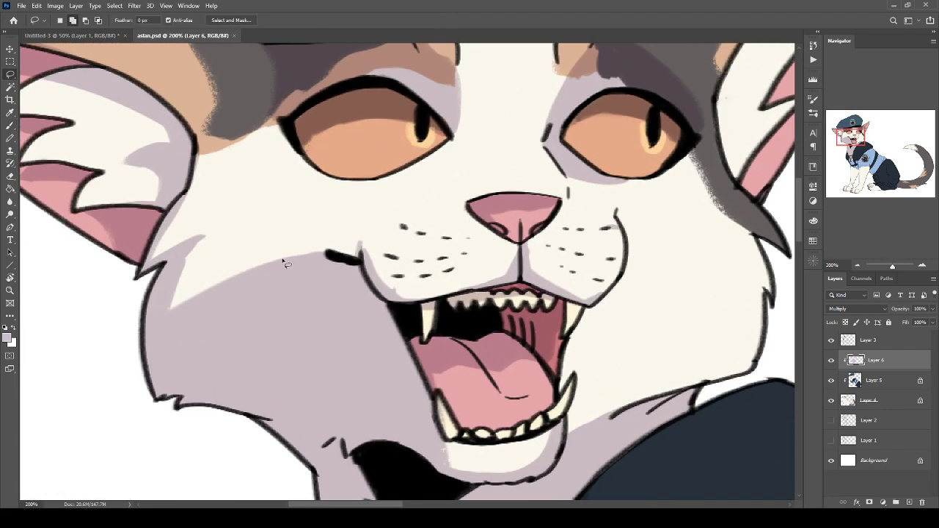
drag(292, 263, 279, 242)
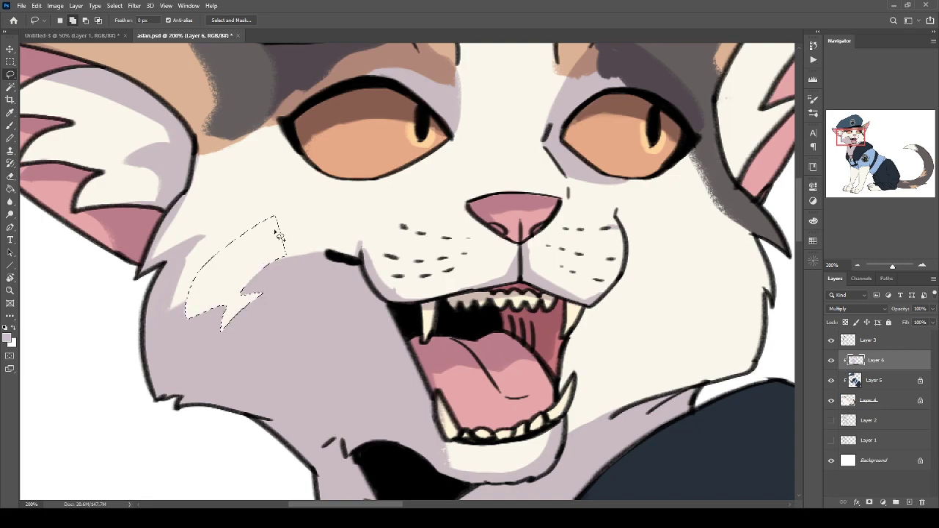
key(ctrl+minus)
key(ctrl+minus)
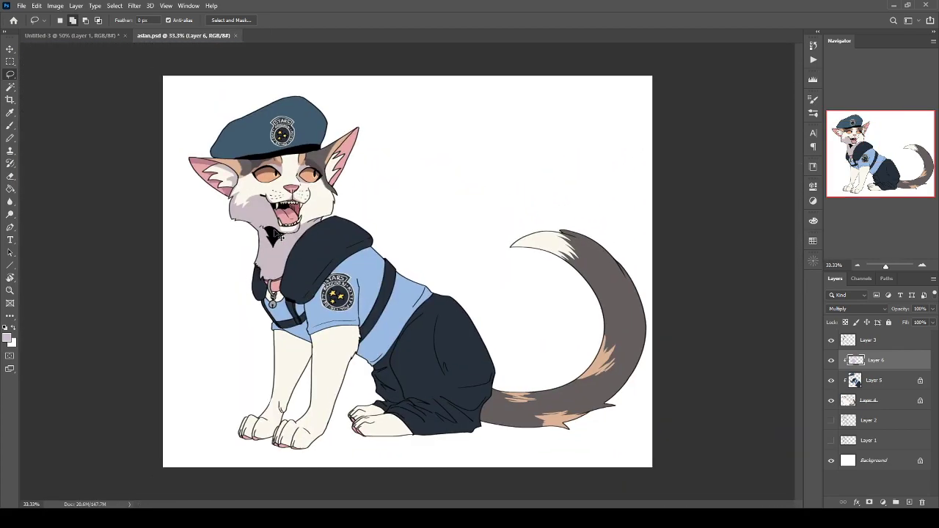
Shade the whole pink collar below the neck with a smaller brush.
key(ctrl+plus)
drag(311, 387, 410, 408)
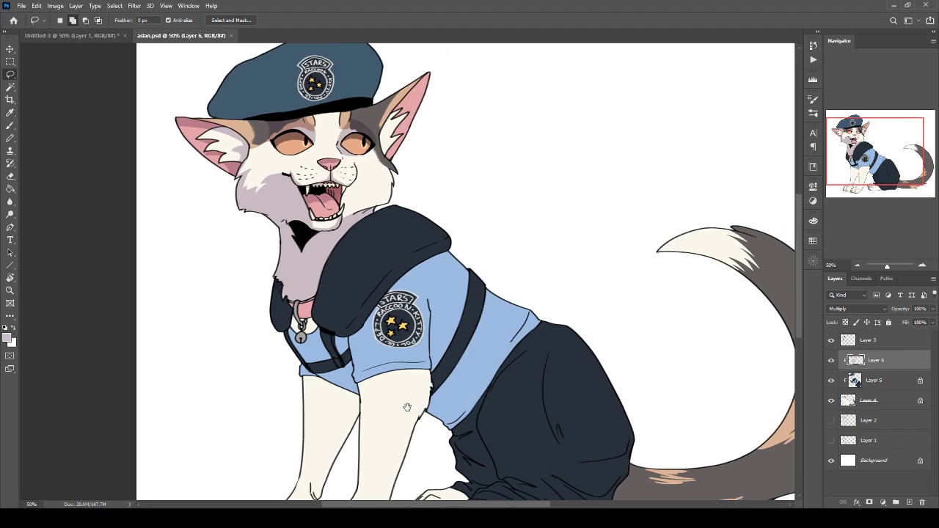
key(b)
key(ctrl+plus)
mouse_move(230, 361)
mouse_down()
mouse_move(293, 273)
mouse_move(295, 254)
mouse_up()
key(ctrl+plus)
scroll(301, 262, up, 3)
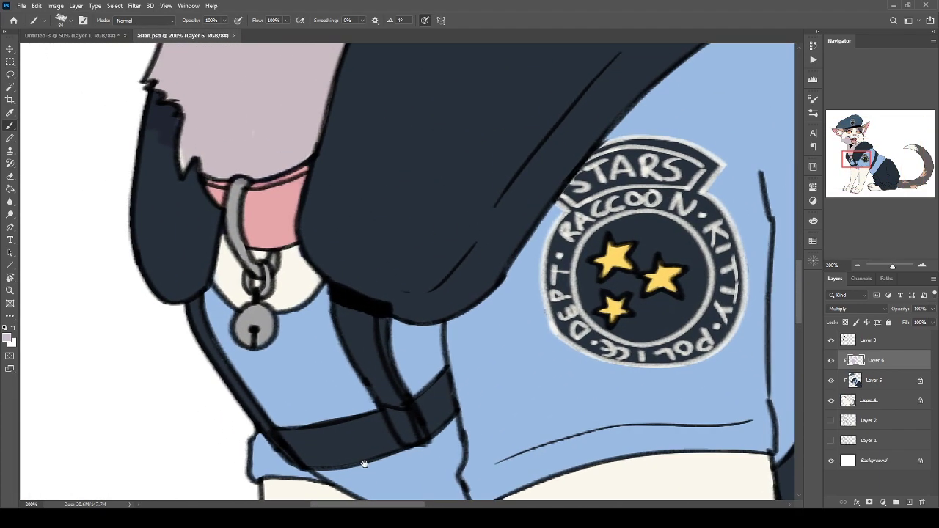
mouse_move(203, 179)
mouse_down()
mouse_move(214, 198)
mouse_move(218, 176)
mouse_up()
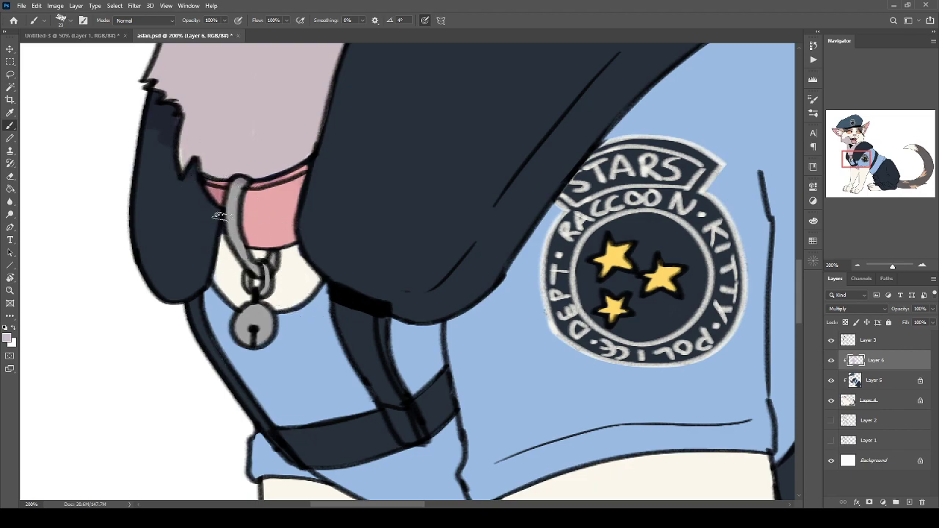
drag(254, 185, 257, 184)
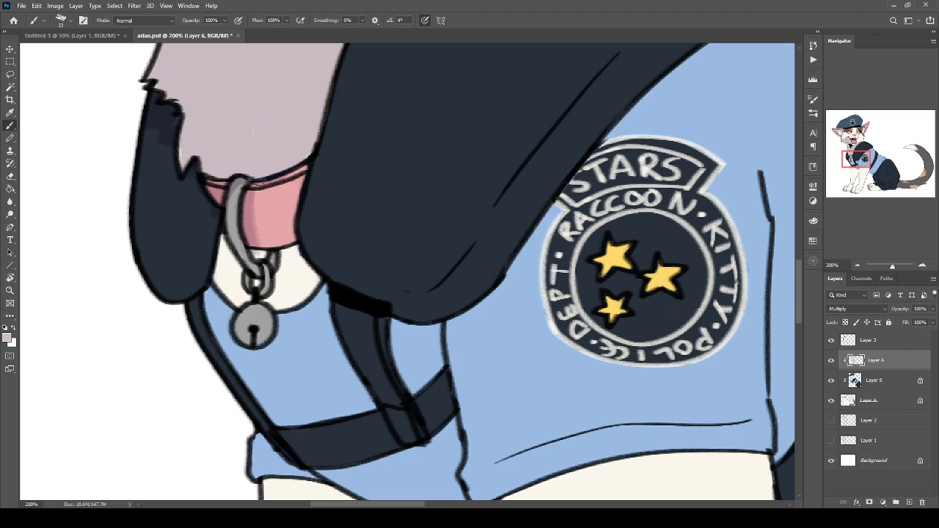
mouse_move(266, 240)
mouse_down()
mouse_move(294, 176)
mouse_move(298, 222)
mouse_up()
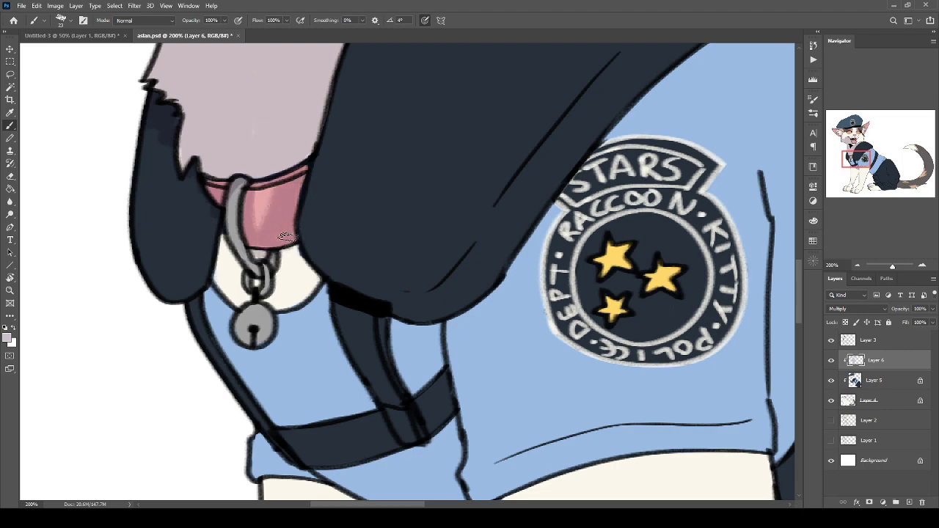
drag(267, 189, 261, 228)
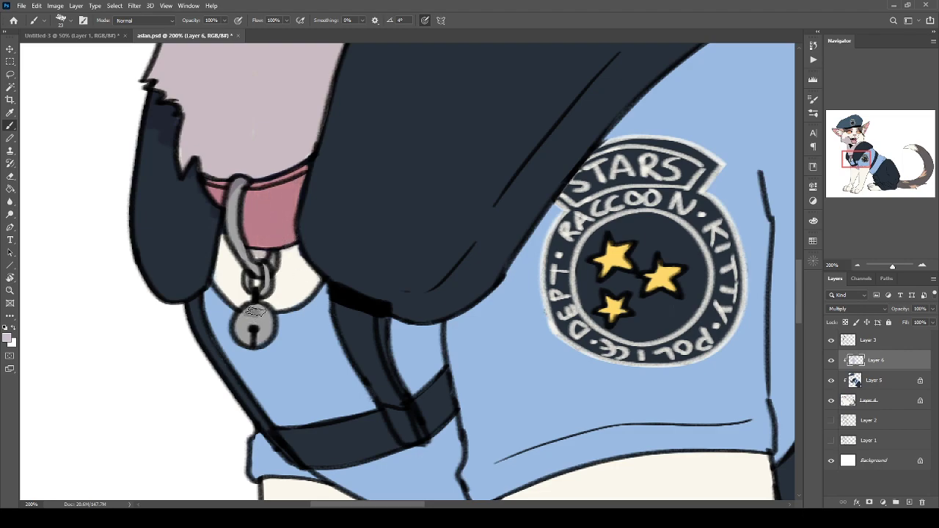
Shade the chest fur below the collar, the bell with its rings, and the left-hand part of the dark hood.
mouse_move(292, 276)
mouse_down()
mouse_move(309, 278)
mouse_move(264, 294)
mouse_move(235, 264)
mouse_move(293, 275)
mouse_up()
mouse_move(209, 206)
mouse_down()
mouse_move(198, 282)
mouse_move(143, 154)
mouse_up()
mouse_move(226, 302)
mouse_down()
mouse_move(212, 352)
mouse_move(197, 311)
mouse_up()
Fill the front of the blue shirt and its straps with shadow using a larger brush.
key(ctrl+minus)
key(ctrl+minus)
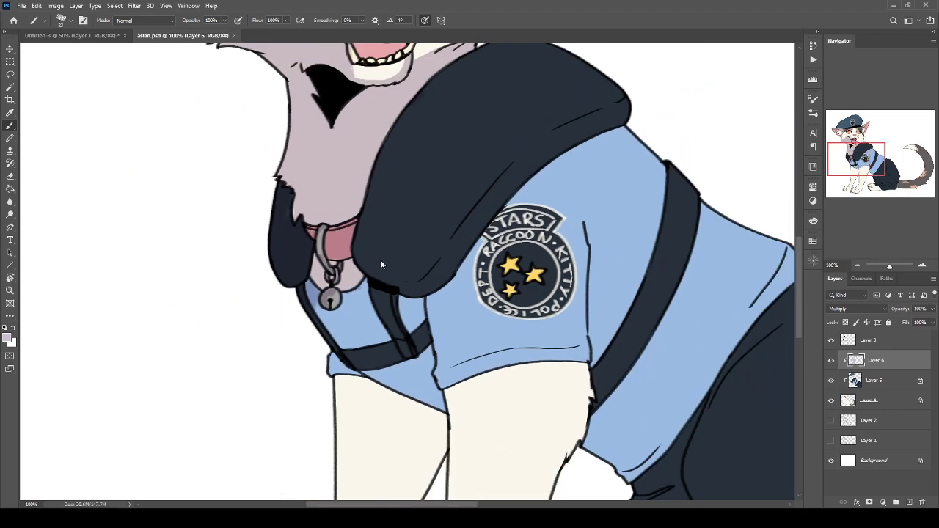
mouse_move(359, 290)
mouse_down()
mouse_move(356, 279)
mouse_move(418, 345)
mouse_move(411, 312)
mouse_move(370, 326)
mouse_move(356, 301)
mouse_move(357, 312)
mouse_up()
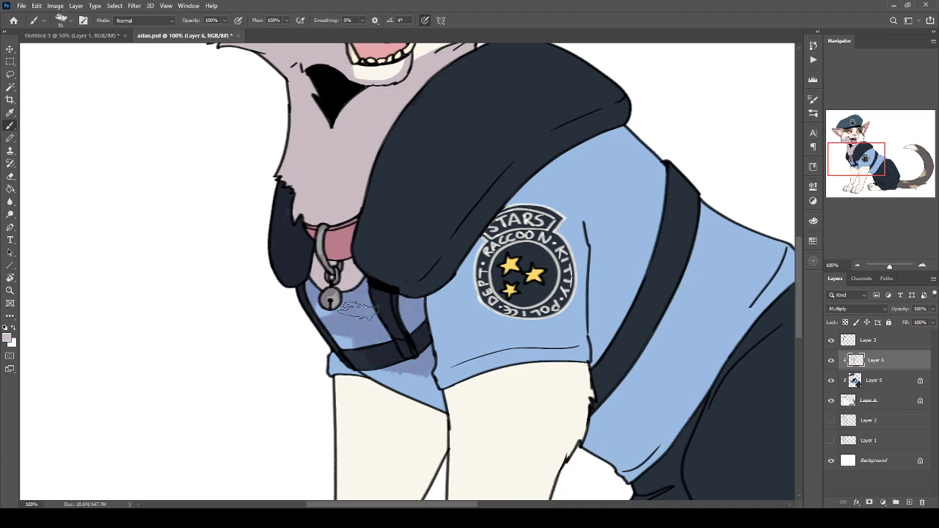
key(ctrl+z)
mouse_move(338, 317)
mouse_down()
mouse_move(330, 331)
mouse_move(422, 433)
mouse_up()
Paint shadow over the upper part of the far foreleg from the shirt hem down towards the wrist.
mouse_move(352, 374)
mouse_down()
mouse_move(403, 430)
mouse_move(433, 400)
mouse_up()
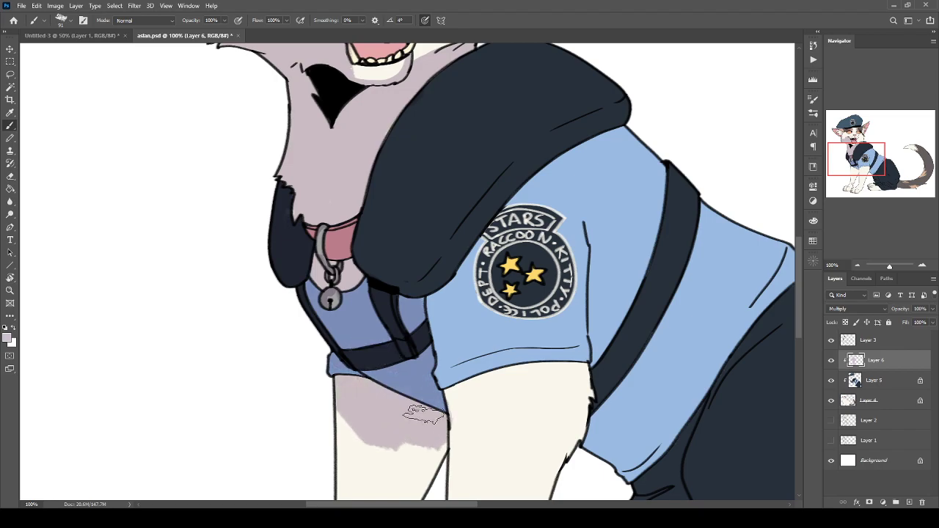
drag(312, 475, 253, 274)
mouse_move(289, 201)
mouse_down()
mouse_move(312, 367)
mouse_move(361, 261)
mouse_up()
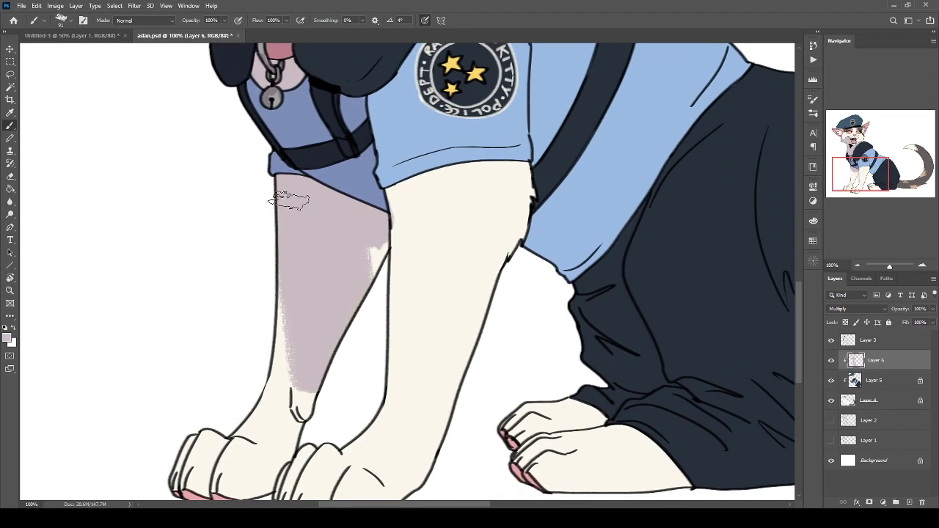
Trim the outer edge of the far foreleg's shadow with a lasso selection and save the file.
key(l)
drag(239, 220, 236, 262)
key(Delete)
key(ctrl+d)
key(ctrl+minus)
key(ctrl+minus)
key(ctrl+s)
key(ctrl+minus)
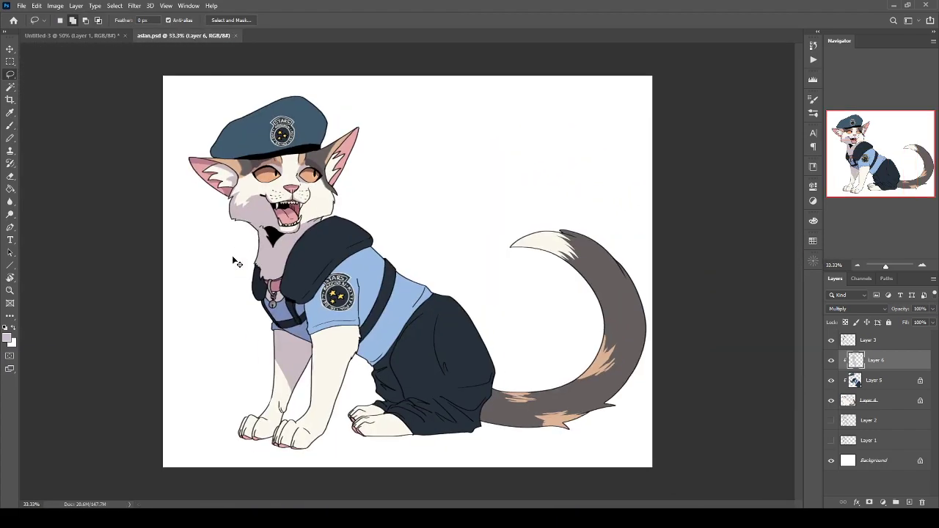
Clear a larger curved area from the far foreleg's shadow, leaving shade only below the shirt and along the inner edge.
scroll(236, 263, up, 1)
drag(206, 373, 197, 382)
key(Delete)
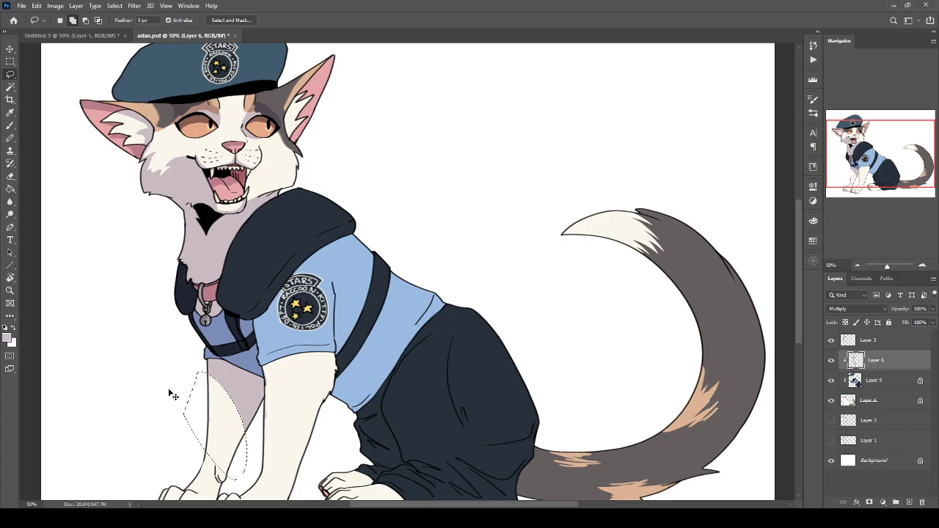
key(ctrl+d)
Continue the shadow down the far foreleg's inner edge, around the wrist and onto the paw's inner side.
key(ctrl+plus)
mouse_move(204, 331)
mouse_down()
mouse_move(290, 152)
mouse_move(330, 111)
mouse_up()
key(b)
drag(314, 229, 305, 295)
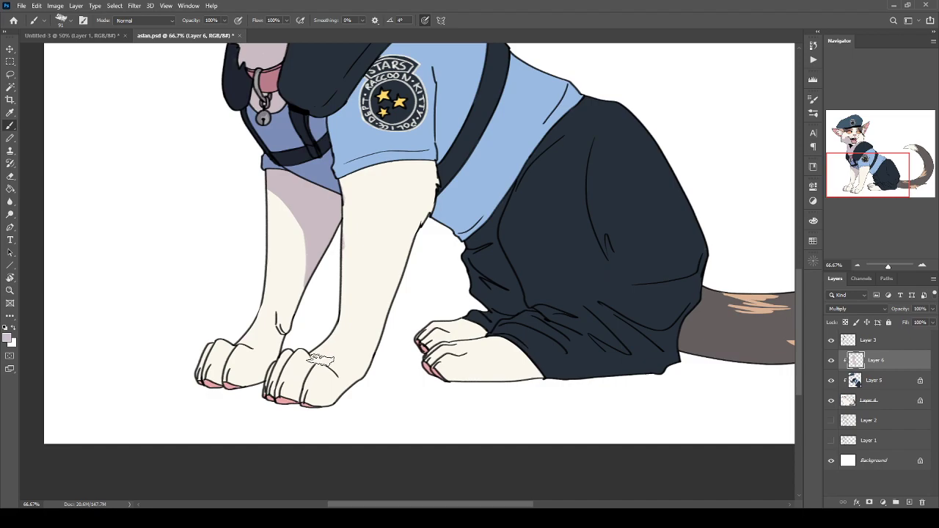
scroll(323, 367, up, 1)
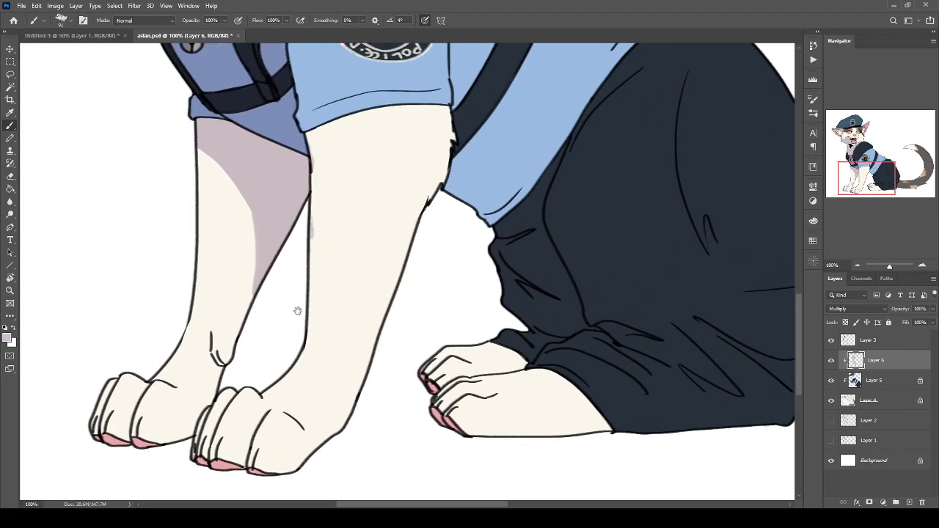
drag(296, 310, 356, 241)
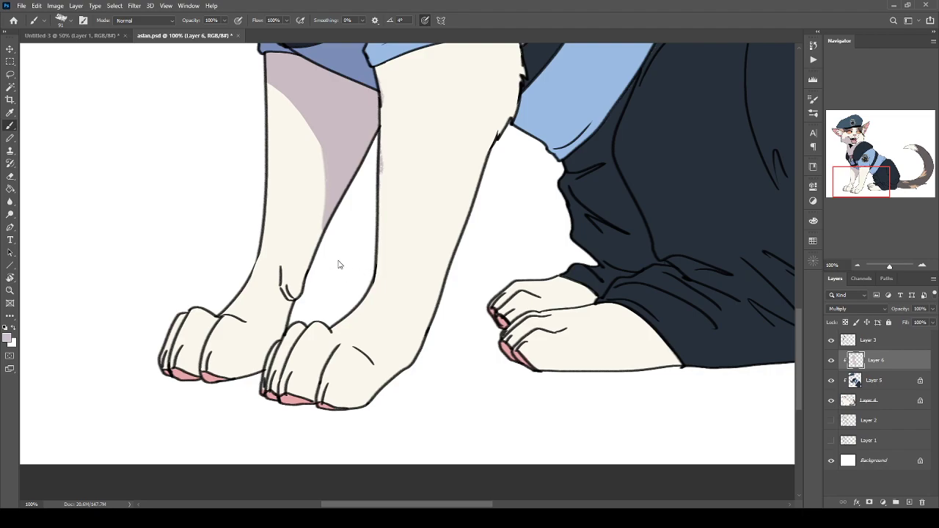
mouse_move(334, 195)
mouse_down()
mouse_move(297, 289)
mouse_move(276, 291)
mouse_up()
mouse_move(273, 256)
mouse_down()
mouse_move(280, 305)
mouse_move(283, 297)
mouse_move(272, 341)
mouse_move(281, 300)
mouse_move(233, 374)
mouse_move(270, 337)
mouse_up()
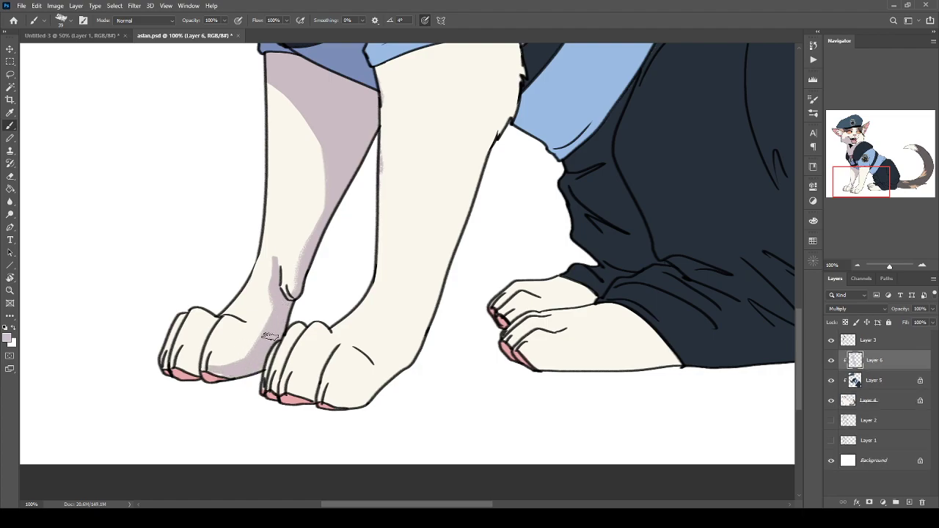
Shade between the toes of the far front paw and along its outermost toe.
mouse_move(217, 316)
mouse_down()
mouse_move(199, 338)
mouse_move(210, 317)
mouse_up()
drag(174, 350, 180, 307)
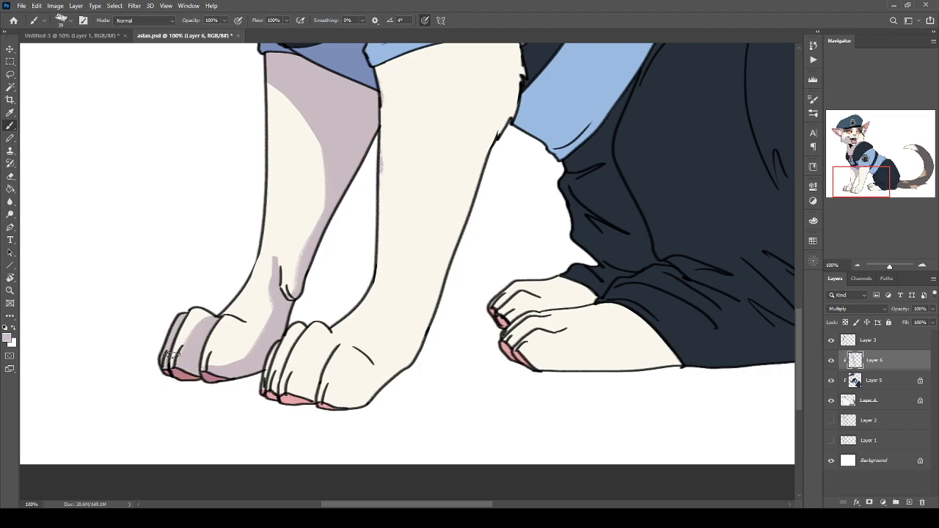
drag(252, 294, 230, 314)
Trim the wrist shadow on the far foreleg with a lasso selection and save the file.
key(l)
drag(278, 248, 268, 240)
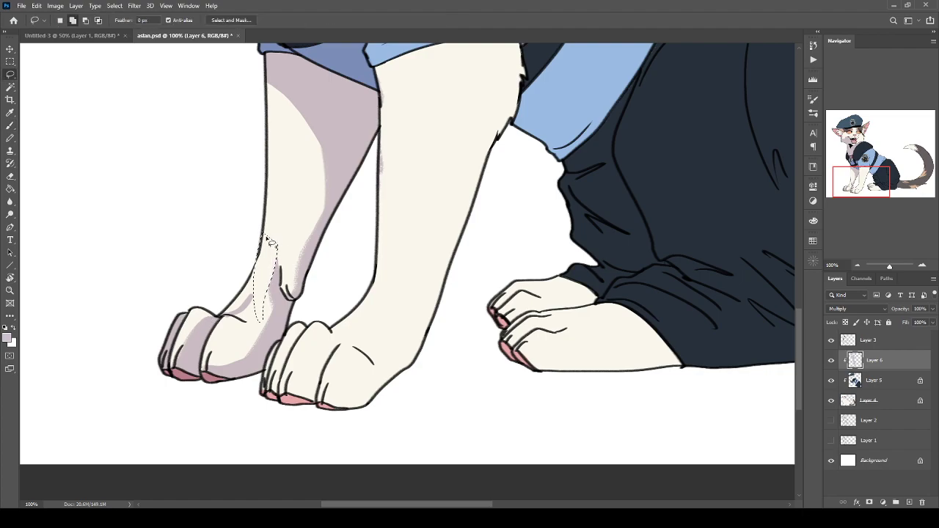
key(ctrl+s)
key(ctrl+minus)
key(ctrl+minus)
key(ctrl+minus)
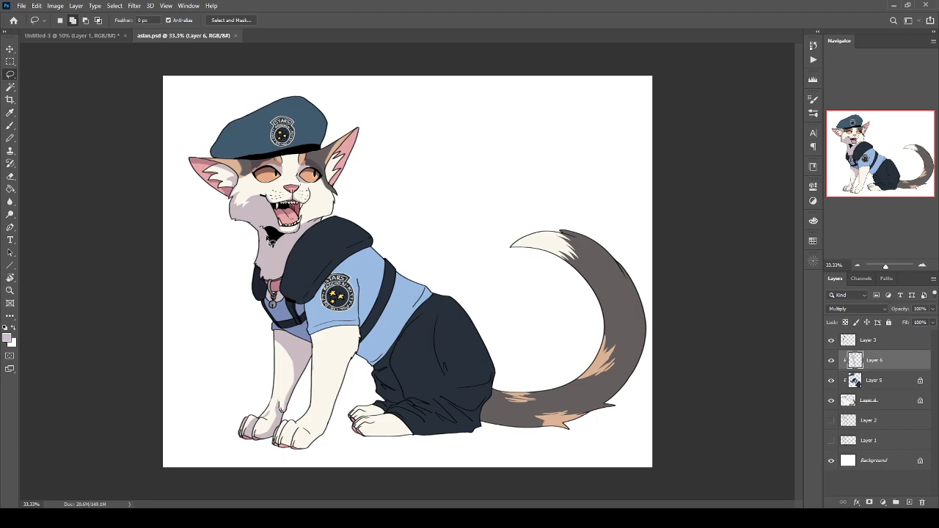
Shade the front of the near sleeve from the collar down to its cuff, and the top of the near foreleg beneath the hem.
key(ctrl+plus)
key(ctrl+plus)
key(ctrl+plus)
drag(267, 236, 467, 71)
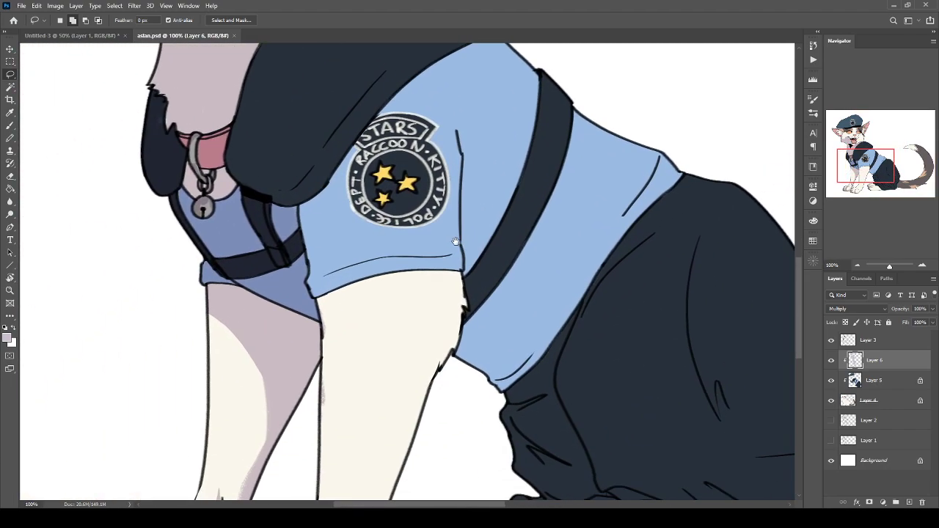
key(b)
drag(396, 258, 308, 278)
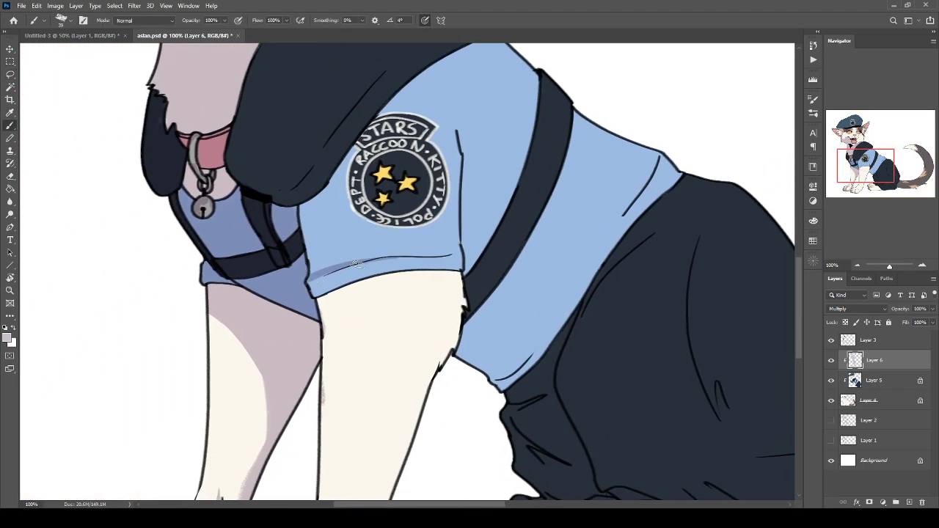
key(ctrl+plus)
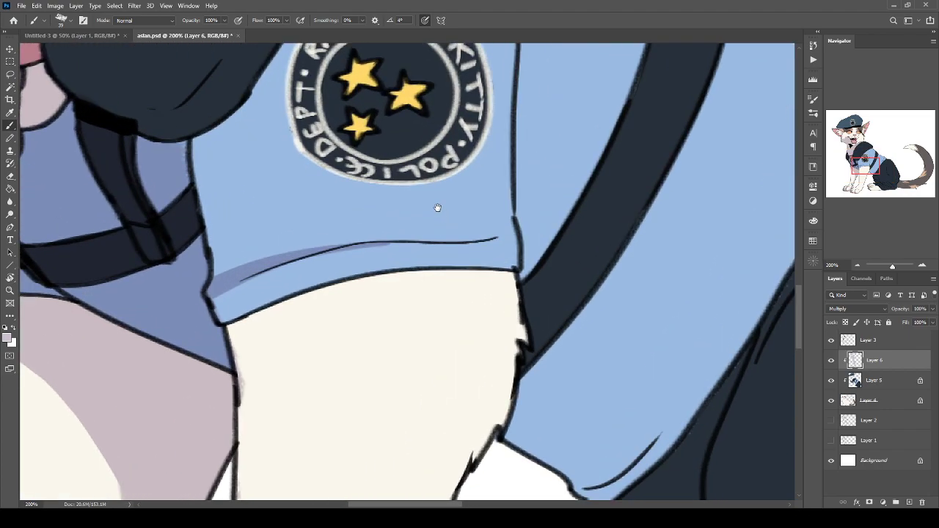
drag(441, 211, 355, 367)
mouse_move(253, 174)
mouse_down()
mouse_move(241, 371)
mouse_move(233, 391)
mouse_move(198, 406)
mouse_move(258, 163)
mouse_up()
mouse_move(245, 302)
mouse_down()
mouse_move(153, 393)
mouse_move(139, 334)
mouse_move(236, 180)
mouse_up()
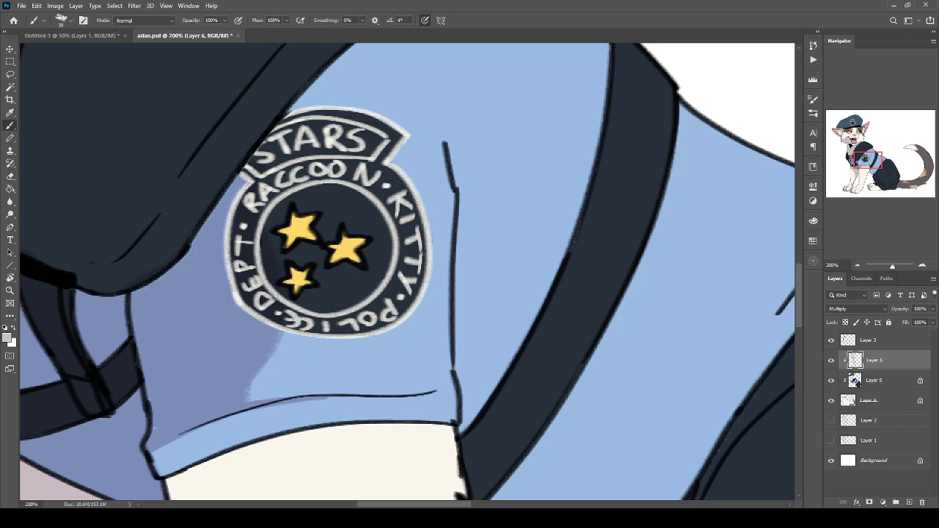
scroll(212, 308, down, 2)
mouse_move(383, 356)
mouse_down()
mouse_move(155, 444)
mouse_move(350, 350)
mouse_move(250, 376)
mouse_move(291, 360)
mouse_move(193, 372)
mouse_move(283, 356)
mouse_up()
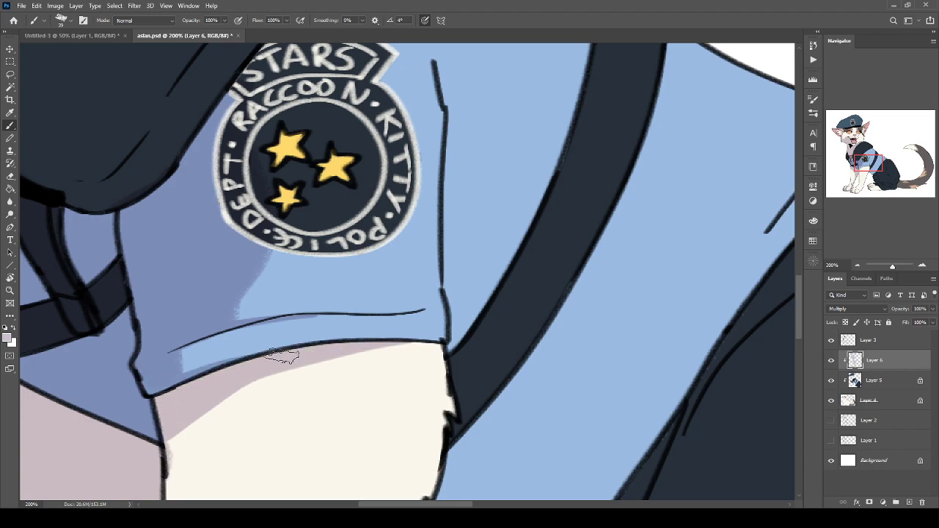
Shade the underside of the dark collar and the strip of blue shirt directly beneath it.
key(ctrl+minus)
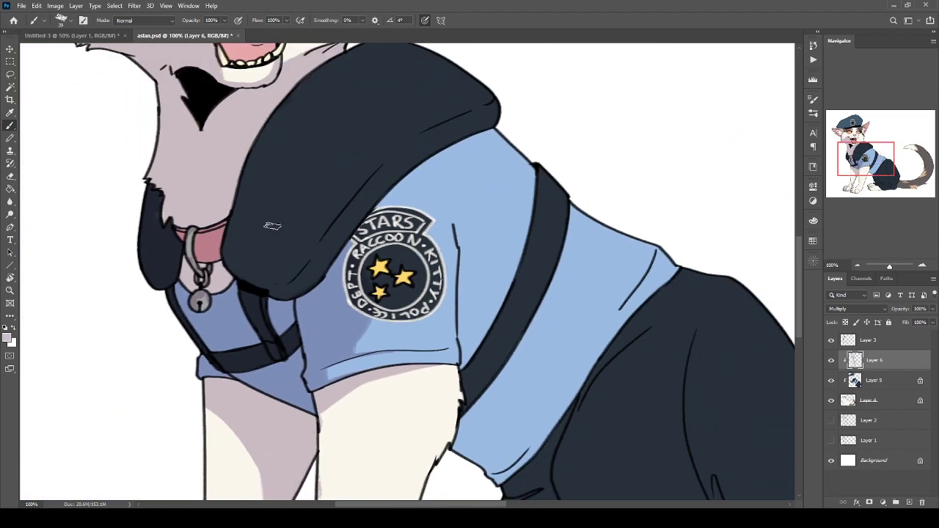
drag(262, 248, 281, 374)
drag(478, 261, 498, 254)
drag(524, 219, 358, 358)
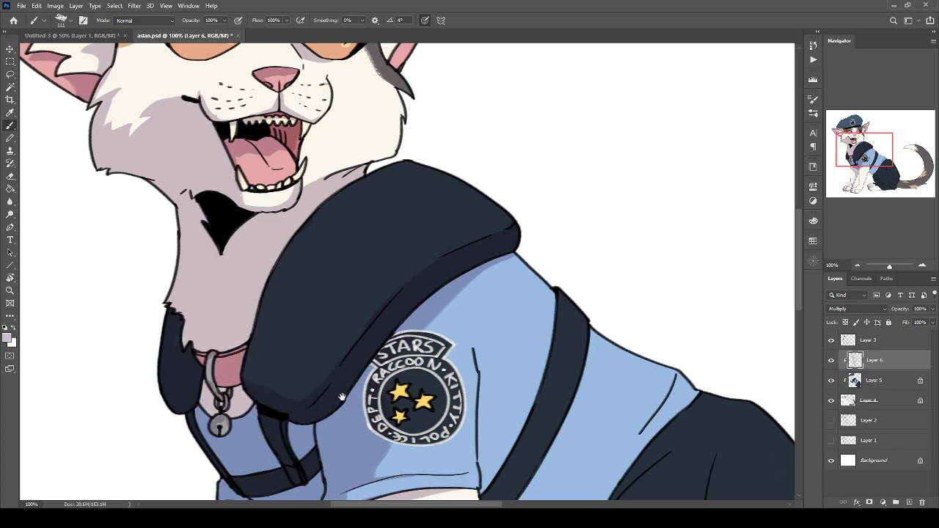
Remove the stray shade along the near foreleg's front edge with a lasso selection and save the file.
drag(344, 399, 216, 216)
scroll(325, 247, down, 4)
scroll(325, 247, left, 2)
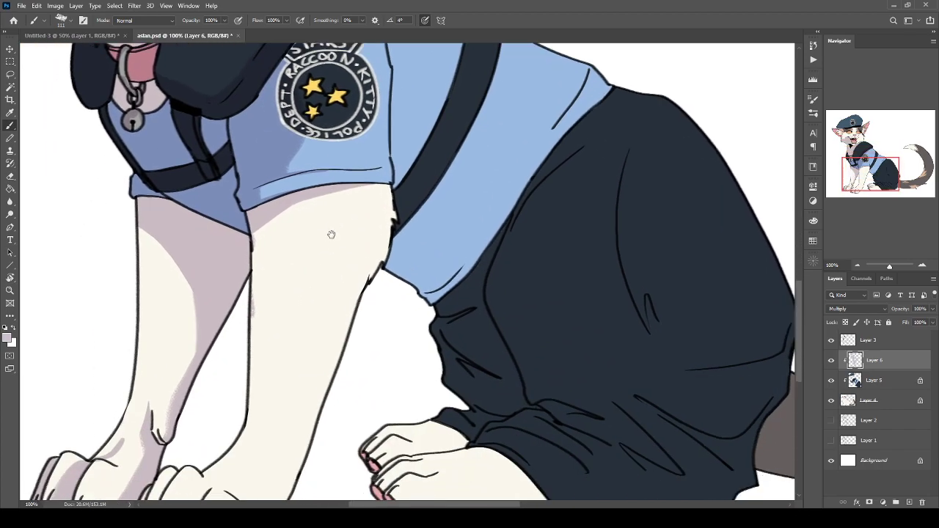
key(l)
drag(281, 222, 280, 226)
key(ctrl+d)
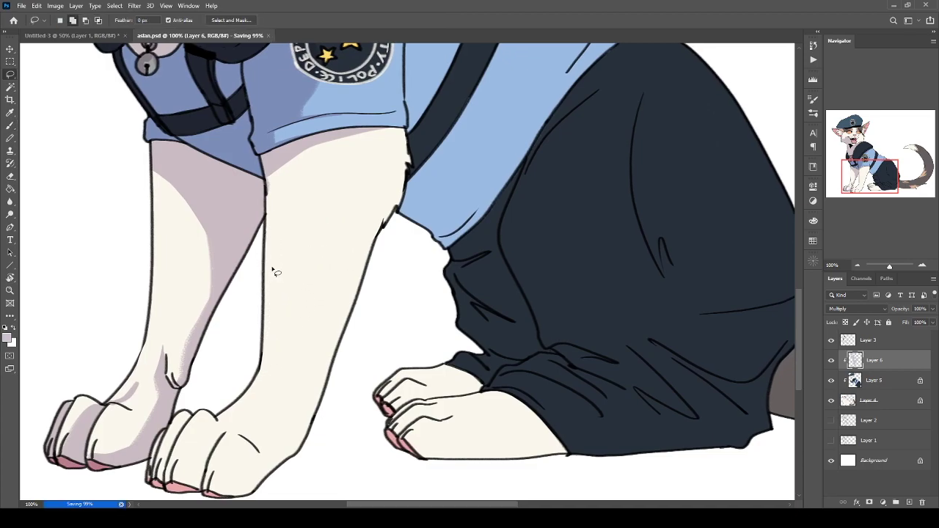
Shade the shirt and strap behind the near sleeve, continuing across the belly and down to the trouser waist, and save the file.
key(ctrl+plus)
drag(292, 206, 205, 447)
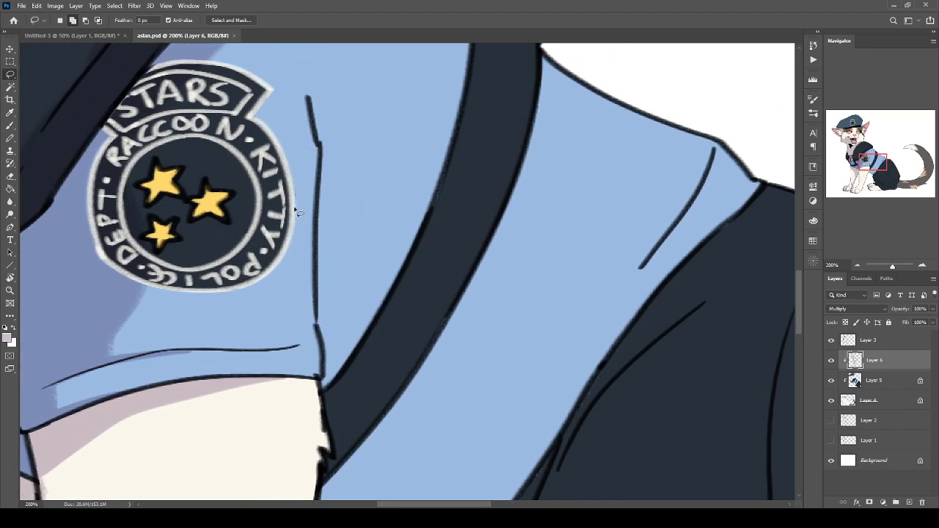
key(b)
mouse_move(357, 145)
mouse_down()
mouse_move(409, 131)
mouse_move(466, 235)
mouse_up()
mouse_move(394, 143)
mouse_down()
mouse_move(430, 251)
mouse_move(367, 290)
mouse_up()
mouse_move(322, 118)
mouse_down()
mouse_move(344, 317)
mouse_move(321, 236)
mouse_up()
mouse_move(346, 191)
mouse_down()
mouse_move(439, 283)
mouse_move(470, 260)
mouse_move(484, 314)
mouse_up()
key(ctrl+minus)
mouse_move(529, 260)
mouse_down()
mouse_move(493, 295)
mouse_move(438, 383)
mouse_up()
mouse_move(511, 289)
mouse_down()
mouse_move(521, 269)
mouse_move(520, 307)
mouse_move(463, 367)
mouse_move(455, 370)
mouse_move(493, 323)
mouse_move(389, 404)
mouse_move(365, 400)
mouse_up()
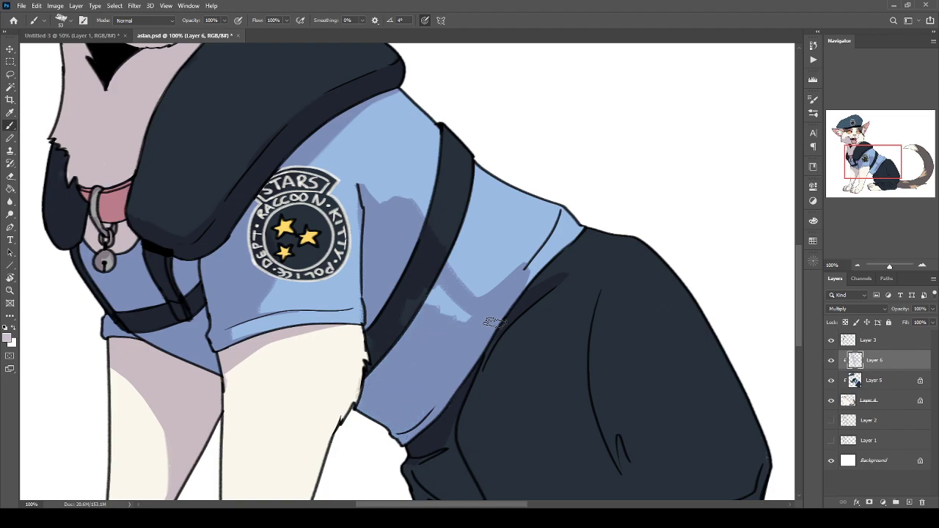
key(ctrl+minus)
key(ctrl+minus)
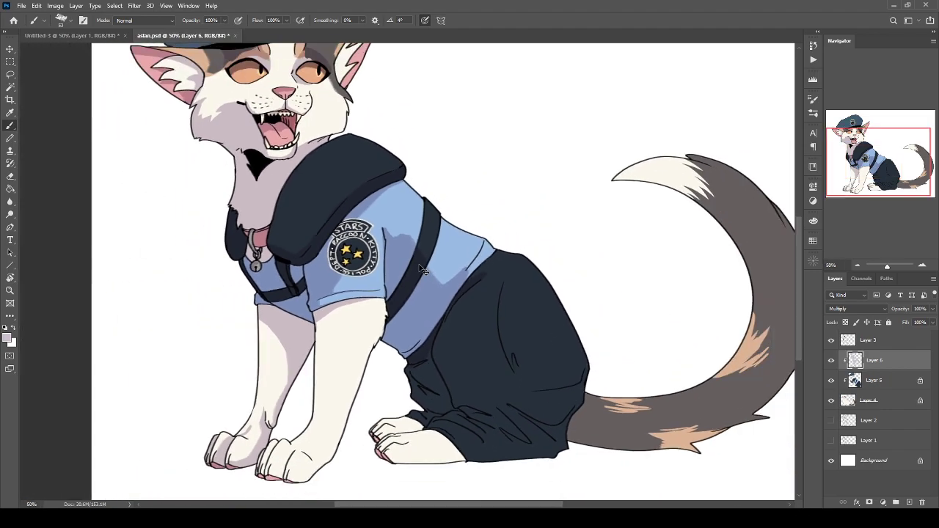
key(ctrl+minus)
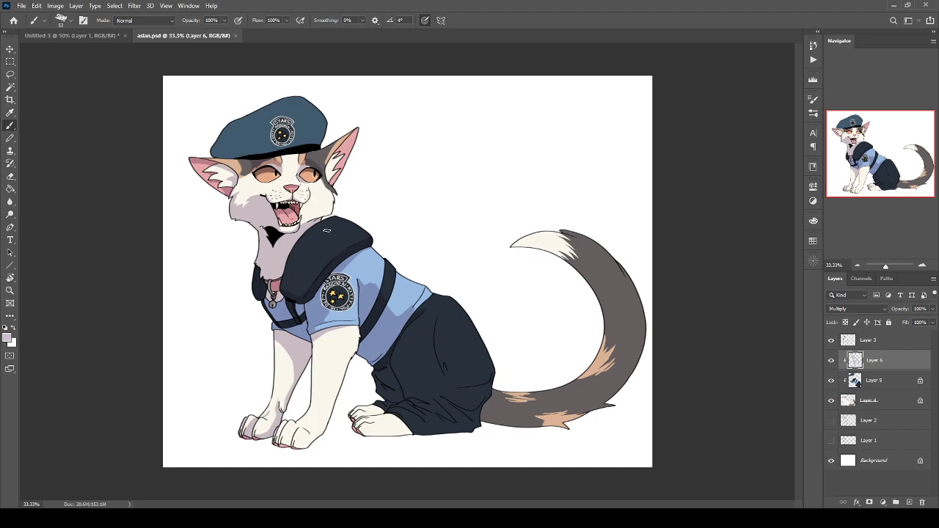
Shade the far trouser leg, the lower folds of the near trouser leg and the far hind paw, and save the file.
scroll(330, 235, up, 2)
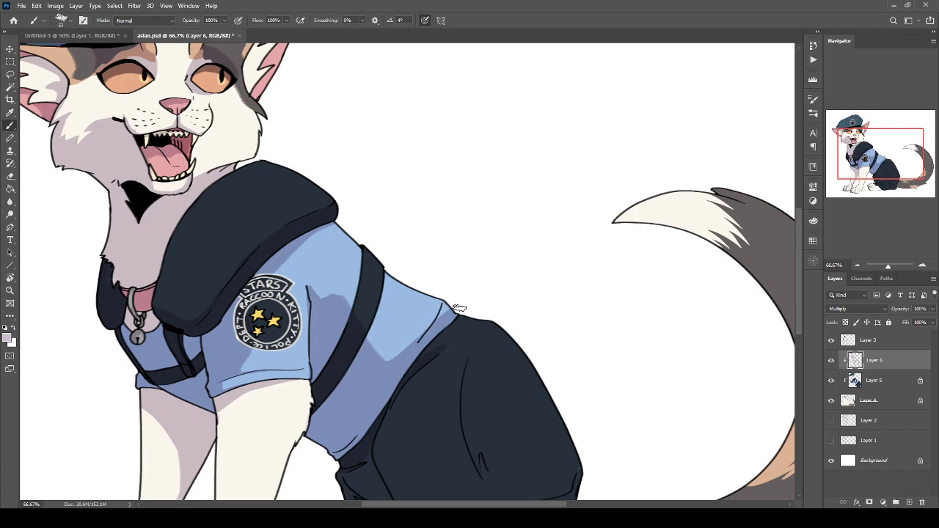
scroll(440, 294, down, 5)
mouse_move(367, 266)
mouse_down()
mouse_move(427, 348)
mouse_move(476, 387)
mouse_up()
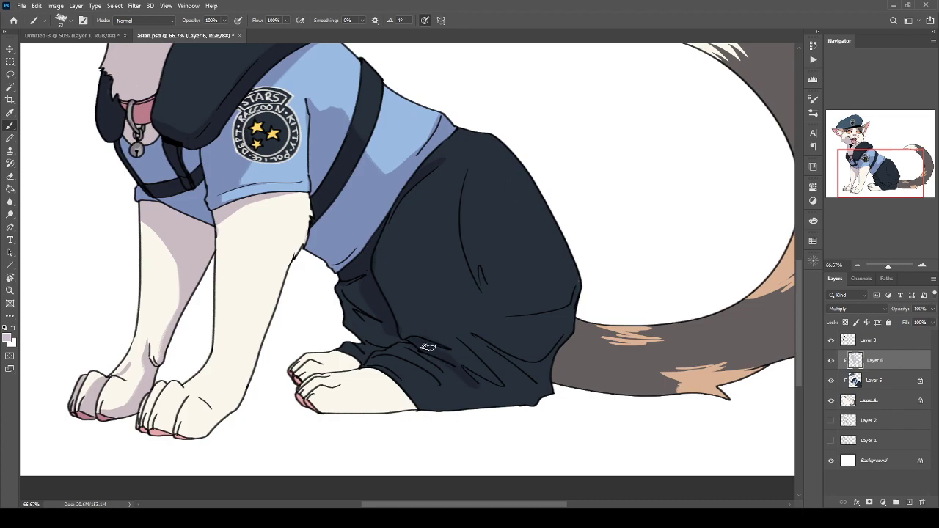
drag(428, 347, 462, 387)
mouse_move(403, 360)
mouse_down()
mouse_move(367, 343)
mouse_move(370, 321)
mouse_move(356, 292)
mouse_up()
drag(355, 352, 293, 368)
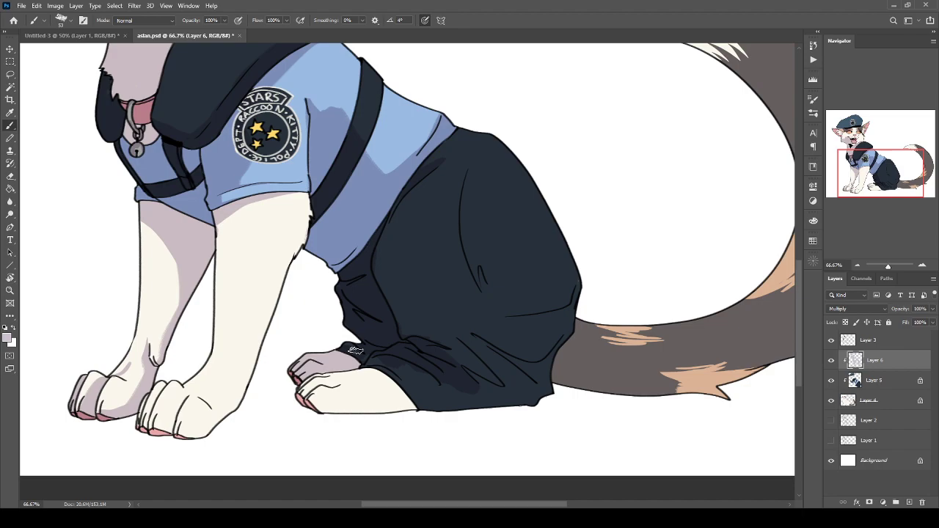
key(ctrl+minus)
key(ctrl+minus)
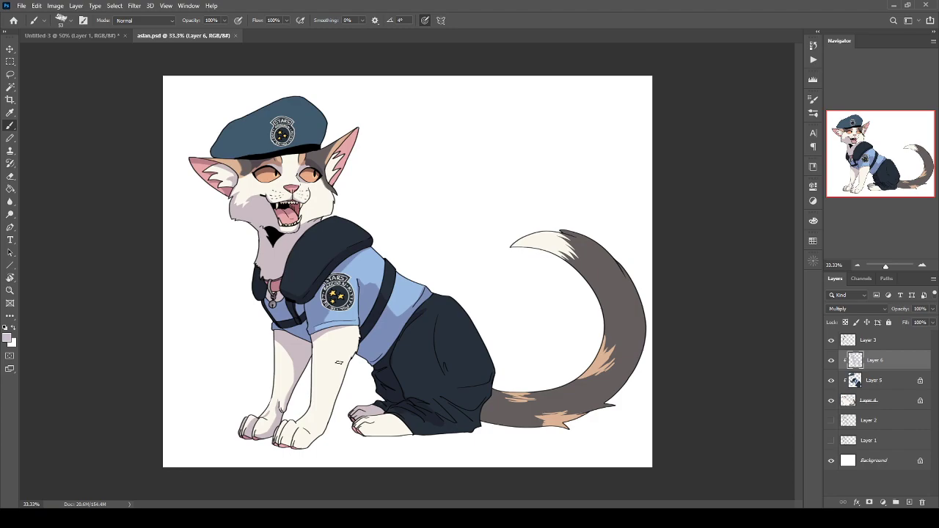
Shade the front of the near trouser thigh down into the ankle folds, and the upper side of the near hind paw.
key(ctrl+plus)
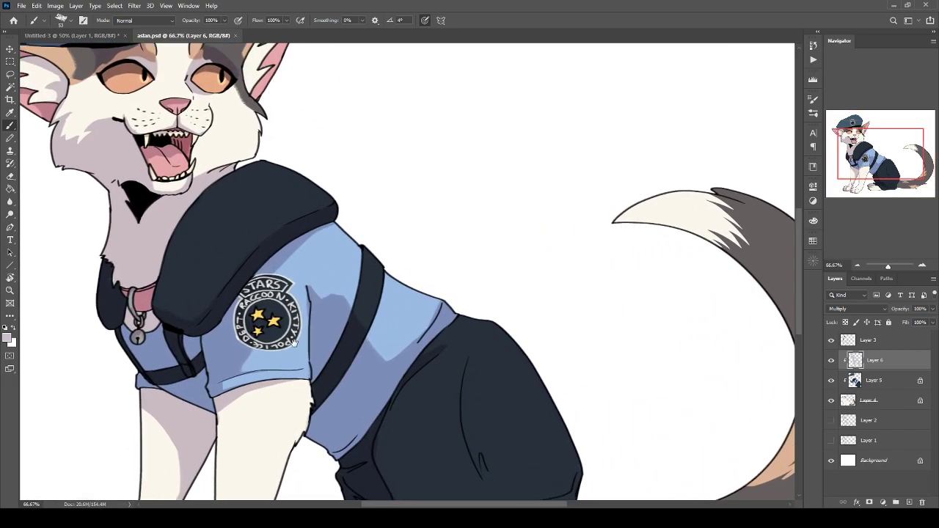
drag(292, 342, 305, 198)
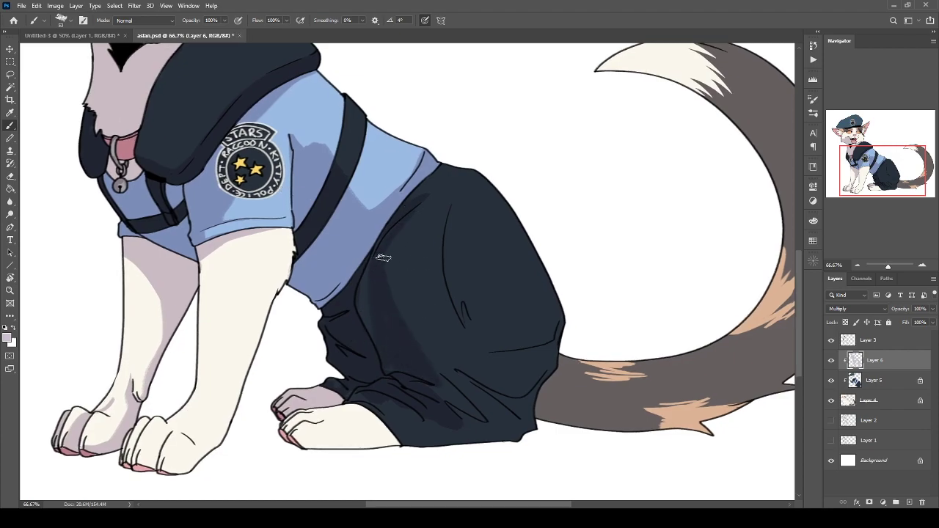
mouse_move(462, 439)
mouse_down()
mouse_move(392, 411)
mouse_move(387, 385)
mouse_up()
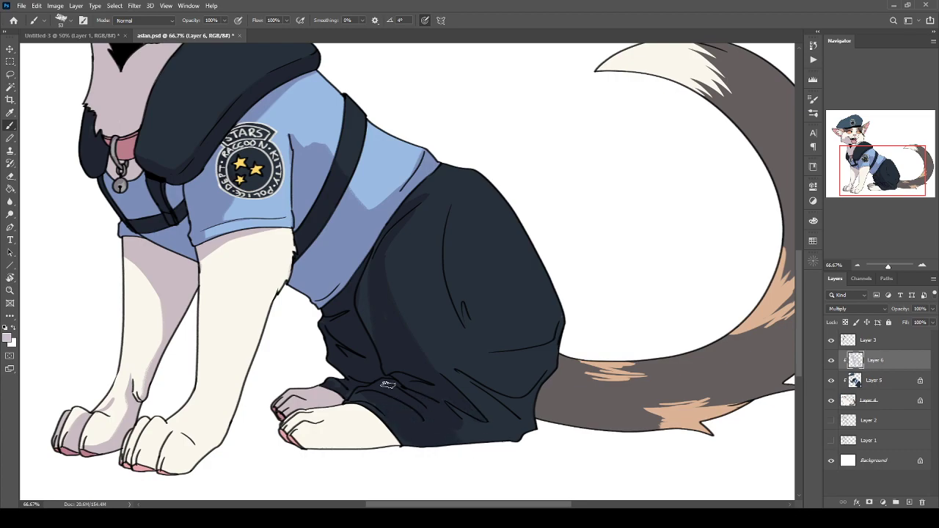
drag(301, 421, 359, 400)
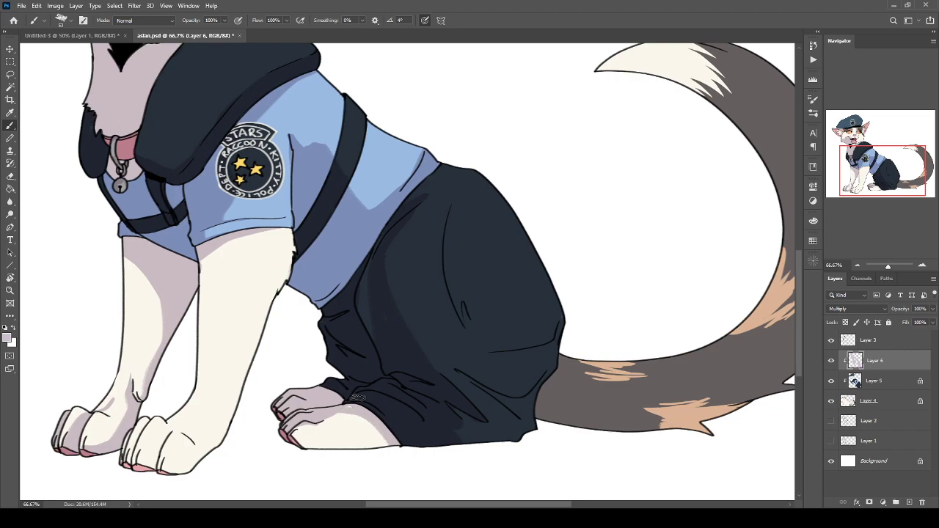
Extend the shade across the near sleeve's cuff and save the file.
drag(277, 332, 383, 345)
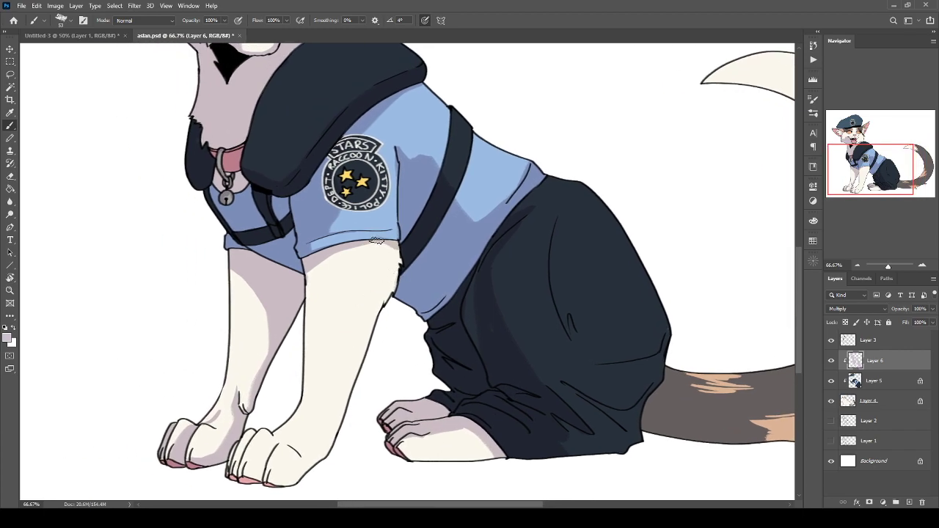
key(ctrl+plus)
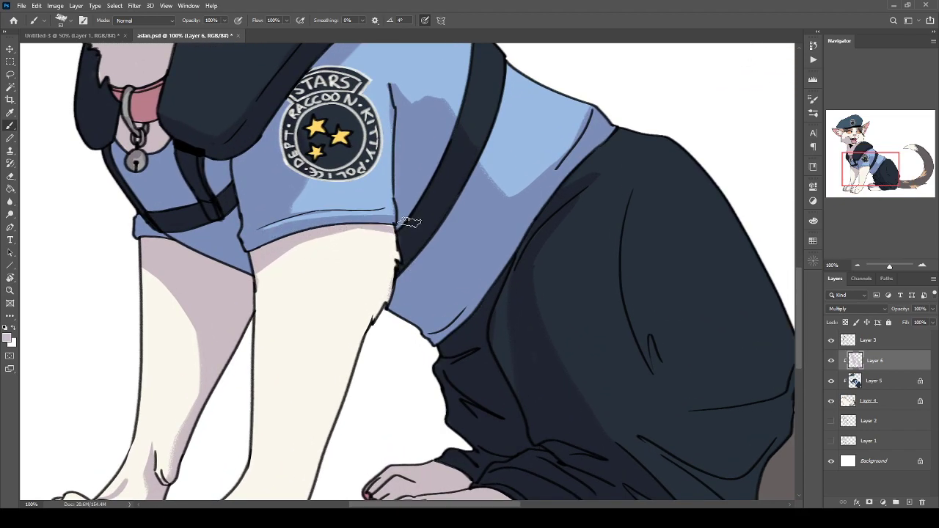
key(ctrl+minus)
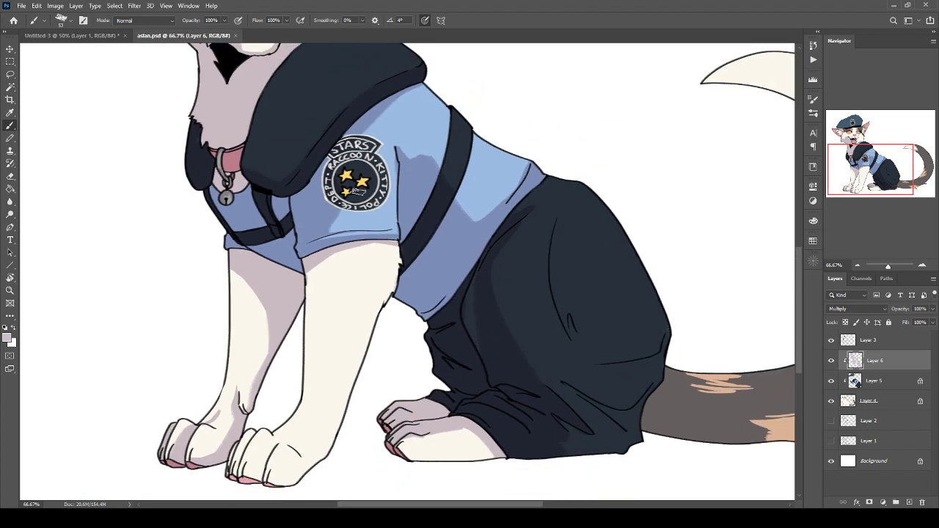
Shade the lower cheek between the open mouth and the collar, ending in a fur-shaped upper edge, and save the file.
mouse_move(356, 307)
mouse_down()
mouse_move(288, 480)
mouse_move(295, 465)
mouse_up()
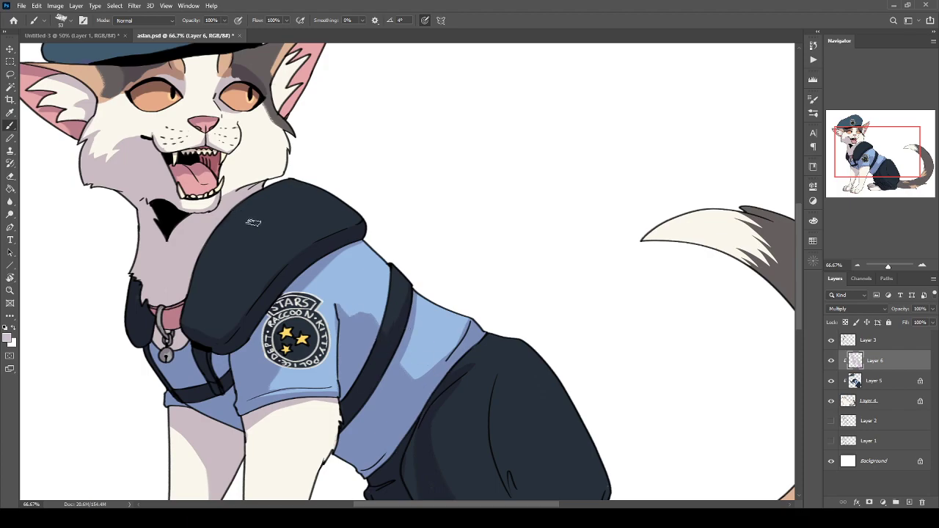
drag(290, 248, 427, 472)
key(ctrl+plus)
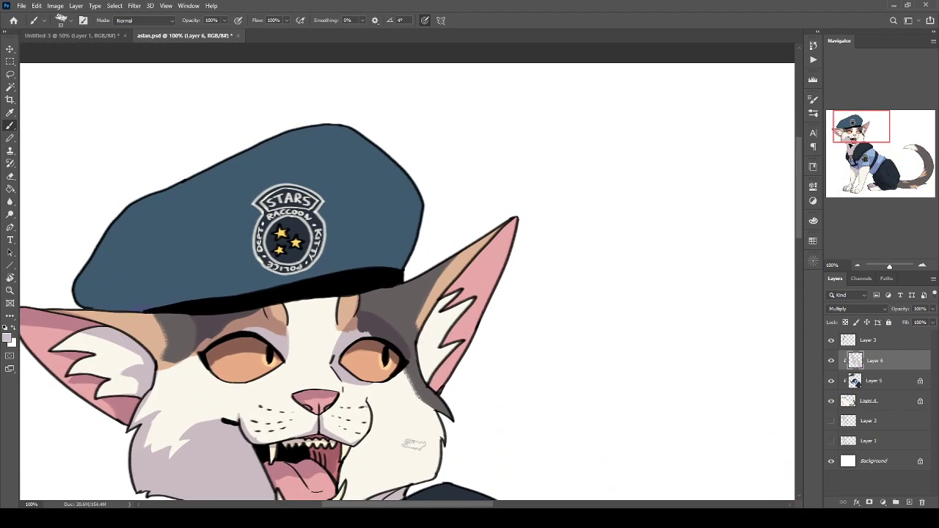
drag(333, 336, 324, 113)
key(ctrl+plus)
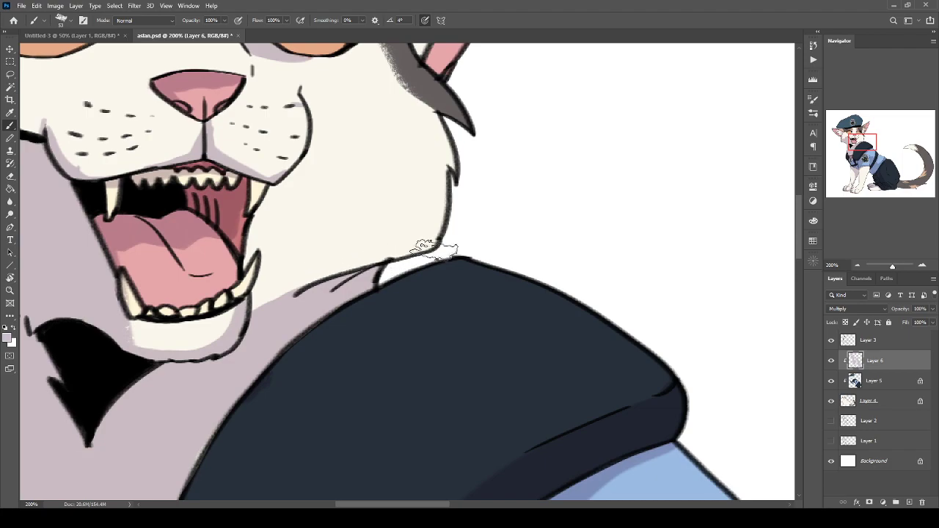
drag(438, 244, 336, 233)
key(ctrl+z)
drag(294, 189, 335, 285)
mouse_move(474, 343)
mouse_down()
mouse_move(408, 304)
mouse_move(422, 341)
mouse_move(330, 294)
mouse_move(305, 324)
mouse_up()
mouse_move(316, 288)
mouse_down()
mouse_move(285, 358)
mouse_move(318, 319)
mouse_move(407, 348)
mouse_move(447, 337)
mouse_up()
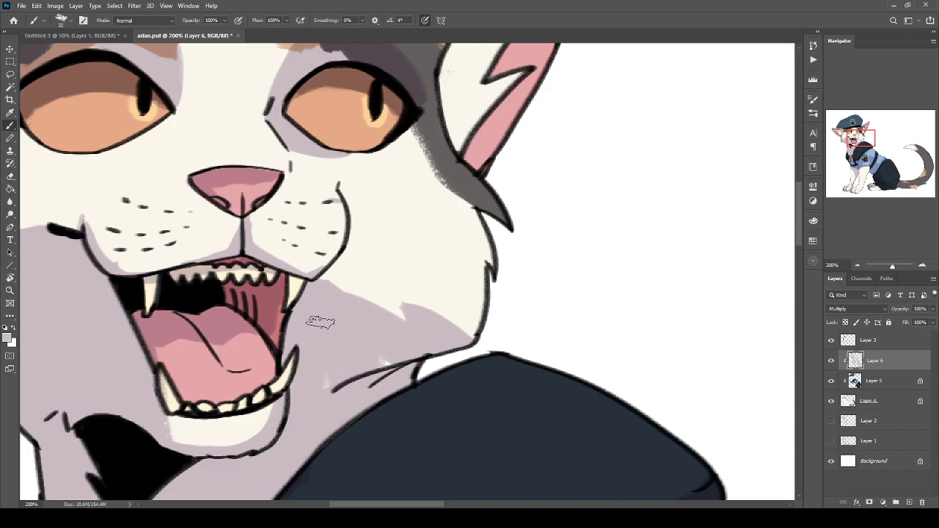
scroll(321, 322, down, 5)
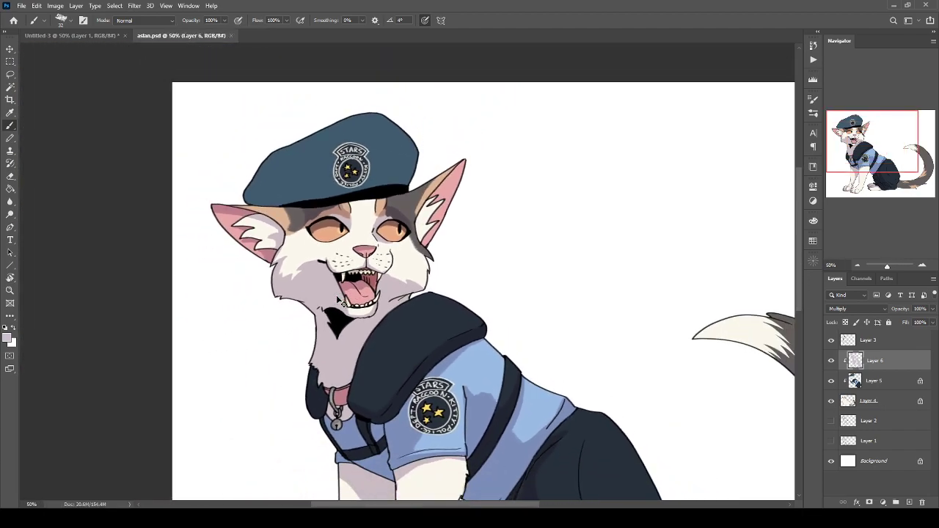
Shade the area below the eye nearer the cat's back, from the nose bridge to the top of the muzzle.
key(ctrl+plus)
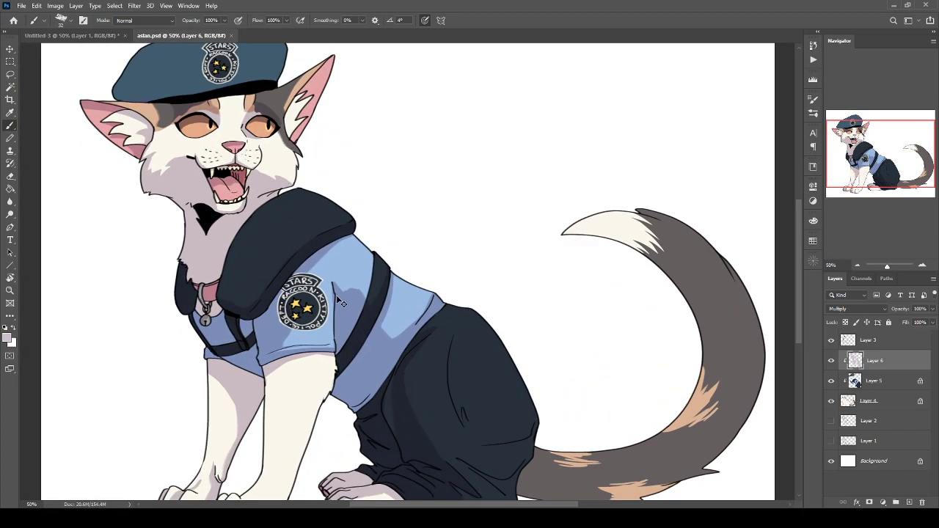
key(ctrl+plus)
drag(238, 217, 329, 320)
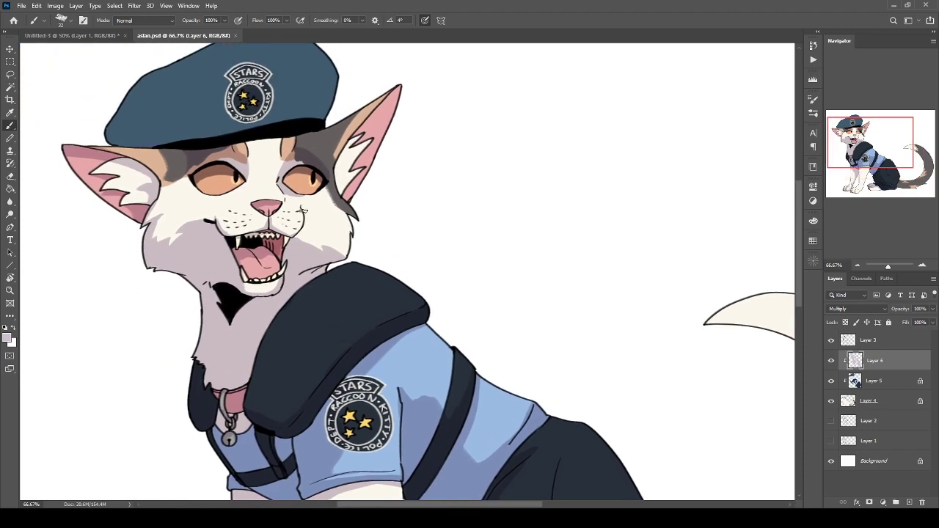
drag(285, 192, 290, 196)
scroll(371, 268, up, 6)
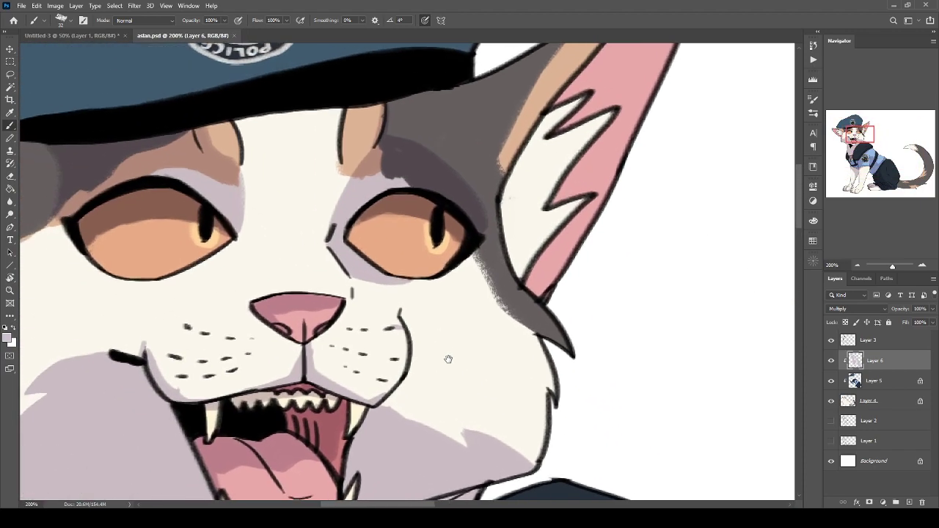
mouse_move(473, 260)
mouse_down()
mouse_move(417, 302)
mouse_move(391, 295)
mouse_move(444, 285)
mouse_up()
drag(393, 316, 372, 295)
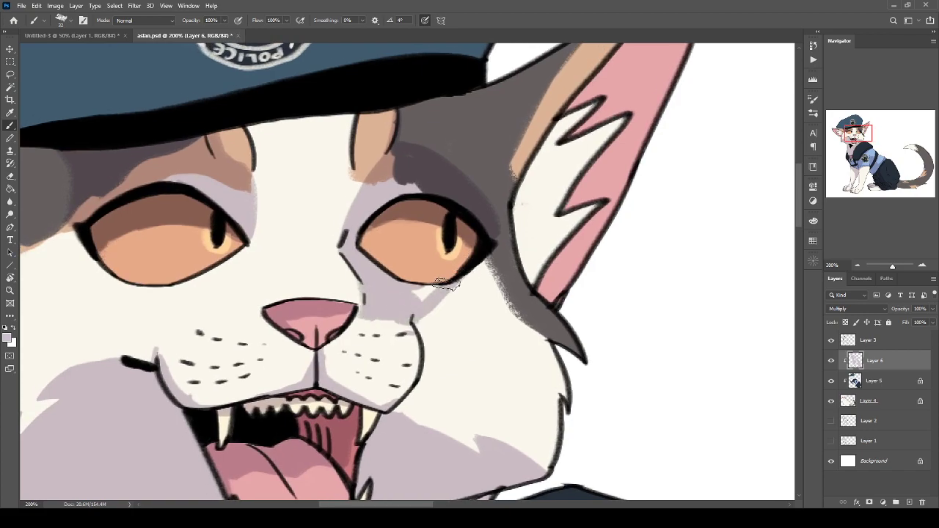
Trim the under-eye shade beside the muzzle's upper edge with a lasso selection and save the file.
key(l)
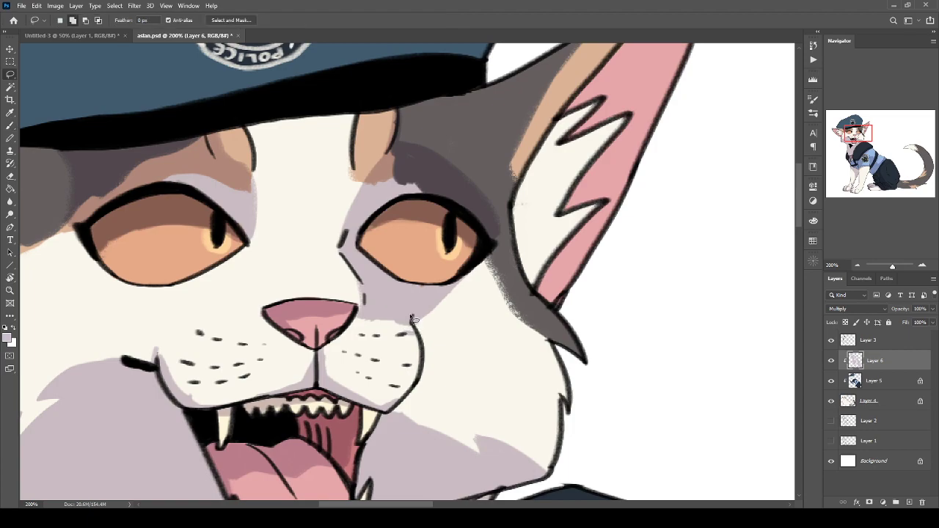
drag(412, 332, 412, 331)
key(Delete)
key(ctrl+d)
key(ctrl+minus)
key(ctrl+minus)
key(ctrl+minus)
key(ctrl+s)
scroll(415, 334, up, 2)
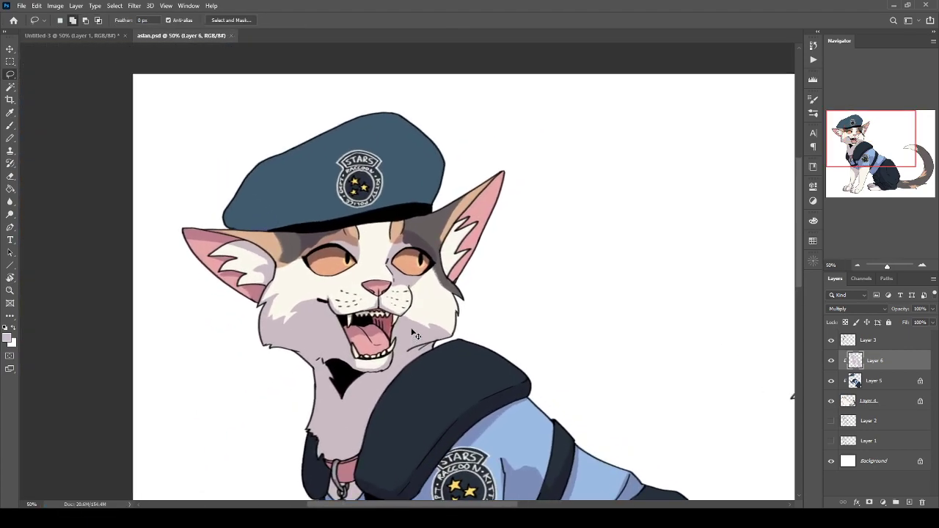
Shade a small patch beside the inner corner of the front eye and the cheek's outer edge nearer the back, and save the file.
key(b)
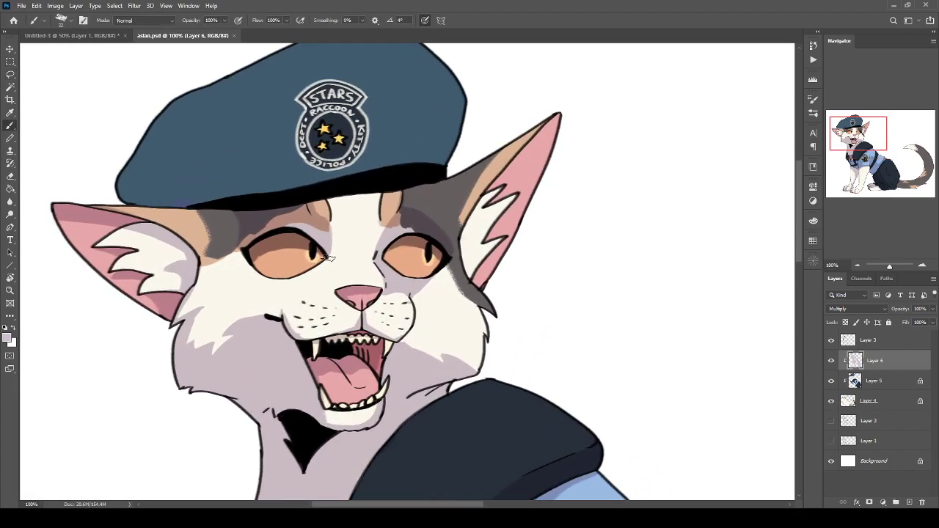
drag(335, 265, 317, 268)
key(ctrl+minus)
scroll(298, 297, down, 2)
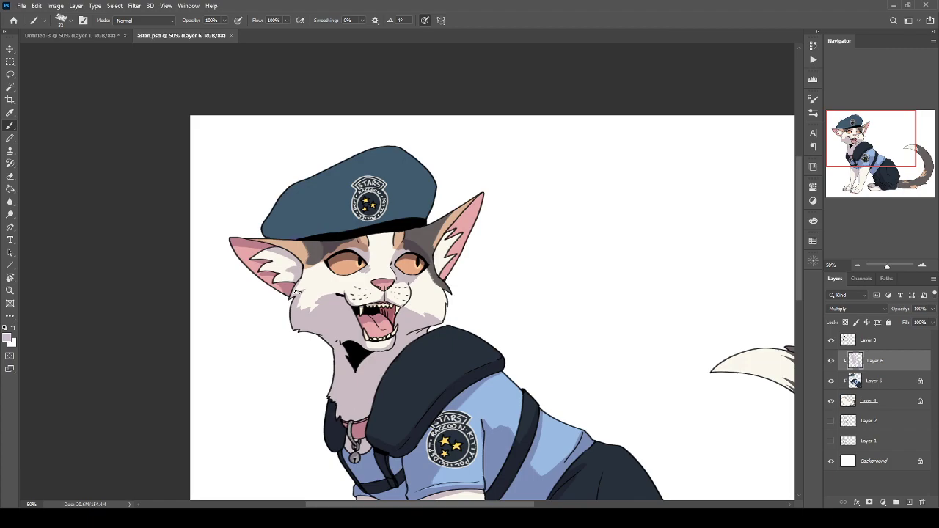
scroll(297, 296, up, 2)
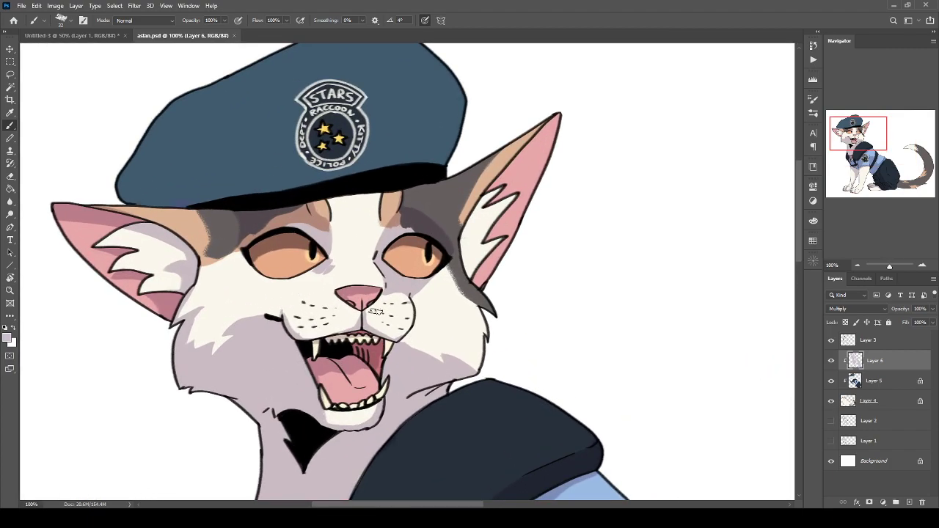
scroll(317, 221, up, 1)
scroll(425, 237, up, 1)
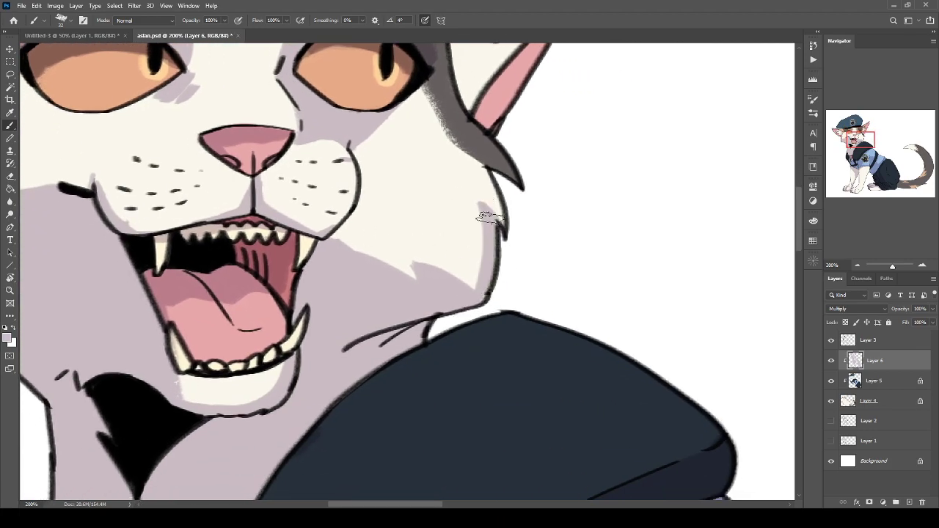
key(l)
key(ctrl+0)
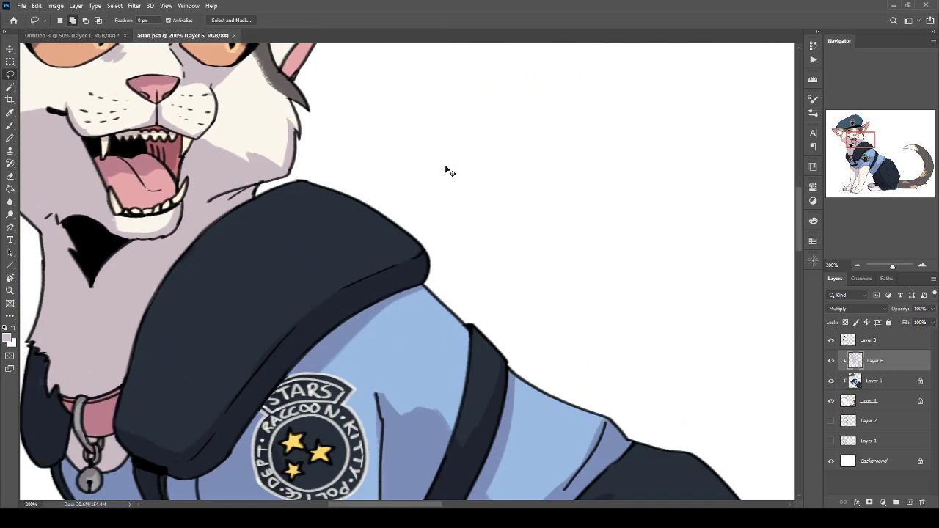
Shade the folds of the trousers' lower leg, from the waist side down to the hem near the tail.
key(b)
scroll(367, 273, up, 2)
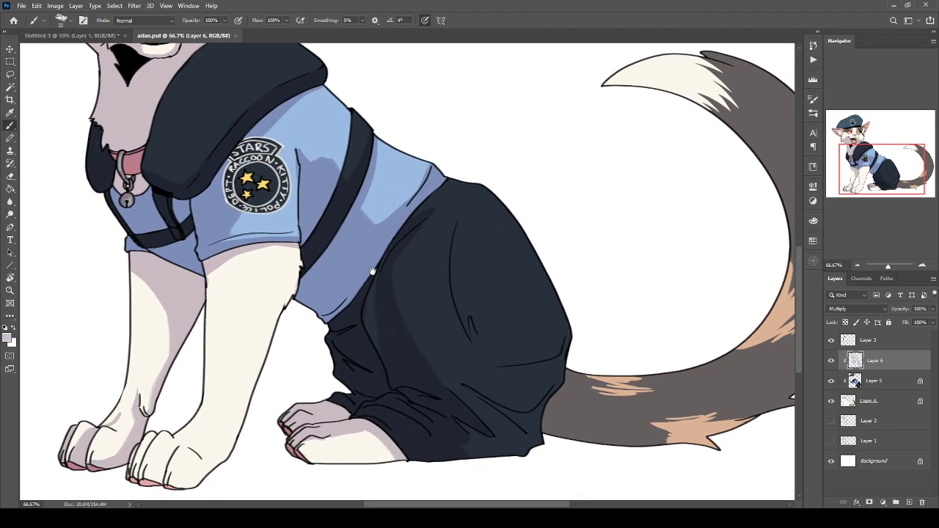
drag(372, 271, 372, 273)
drag(378, 283, 373, 345)
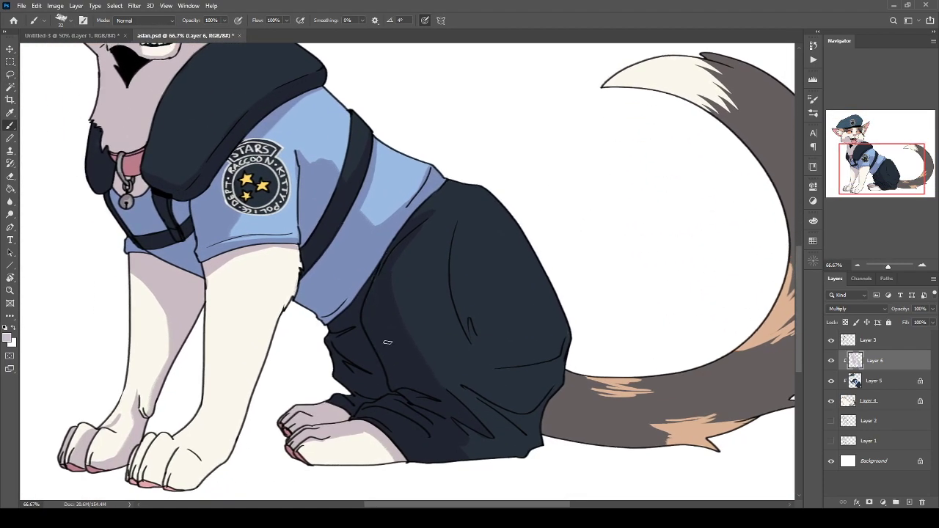
mouse_move(515, 438)
mouse_down()
mouse_move(472, 407)
mouse_move(504, 449)
mouse_move(490, 425)
mouse_up()
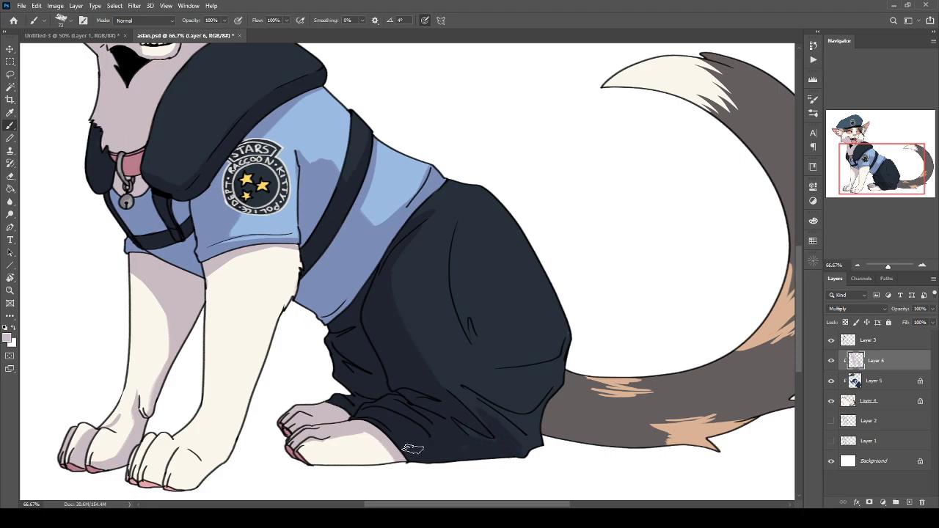
Shade the trousers' seat above the tail base and along the long curved fold of the thigh.
drag(565, 335, 529, 400)
mouse_move(555, 357)
mouse_down()
mouse_move(533, 366)
mouse_move(422, 339)
mouse_move(518, 406)
mouse_up()
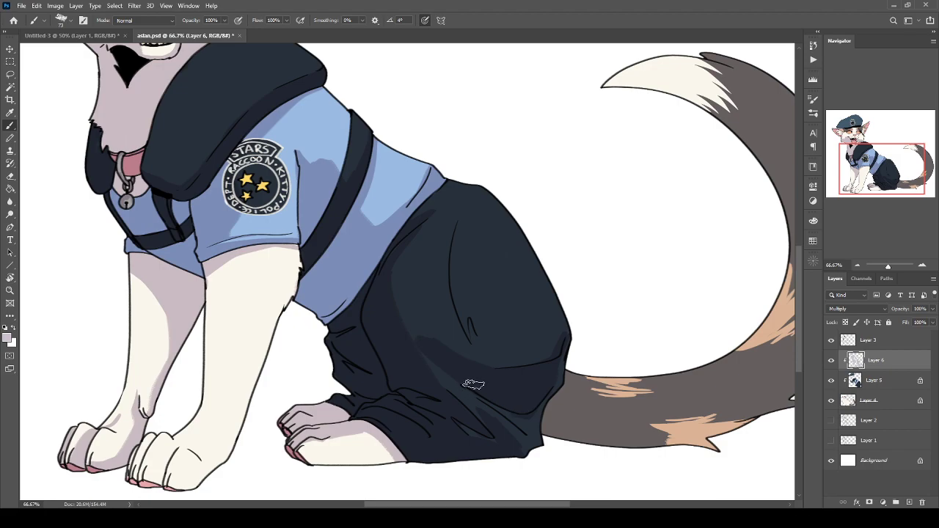
drag(463, 219, 490, 359)
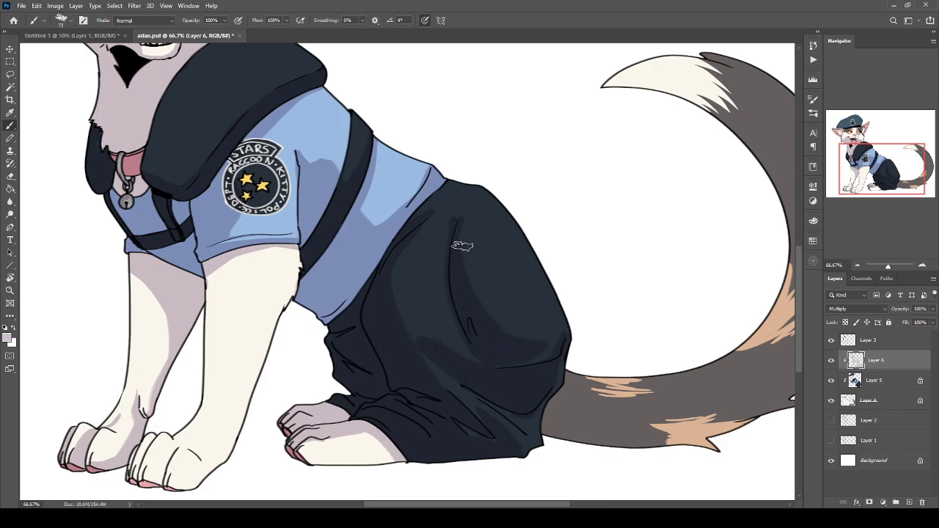
Refine the trousers' shade beside the long thigh fold with lasso selections and save the file.
key(l)
mouse_move(460, 209)
mouse_down()
mouse_move(439, 292)
mouse_move(472, 220)
mouse_move(466, 211)
mouse_up()
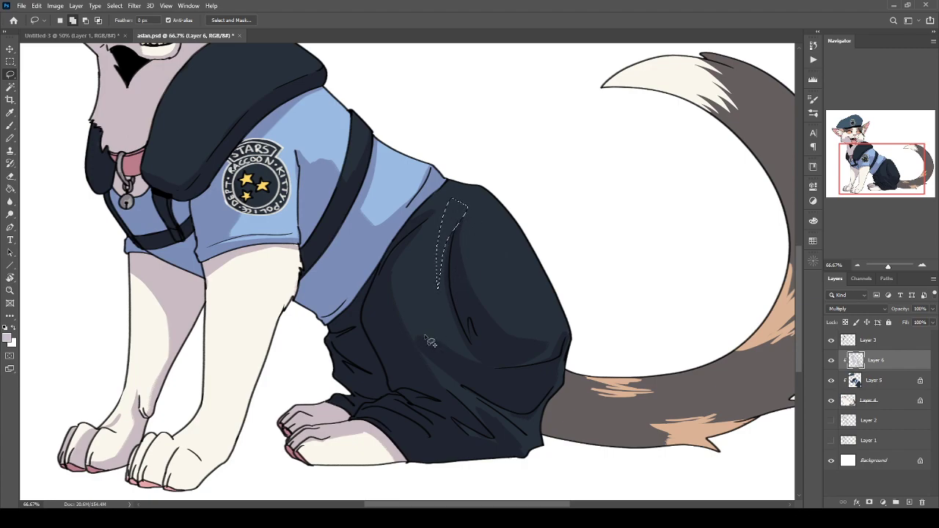
drag(474, 365, 420, 261)
key(alt+BackSpace)
key(ctrl+d)
key(ctrl+s)
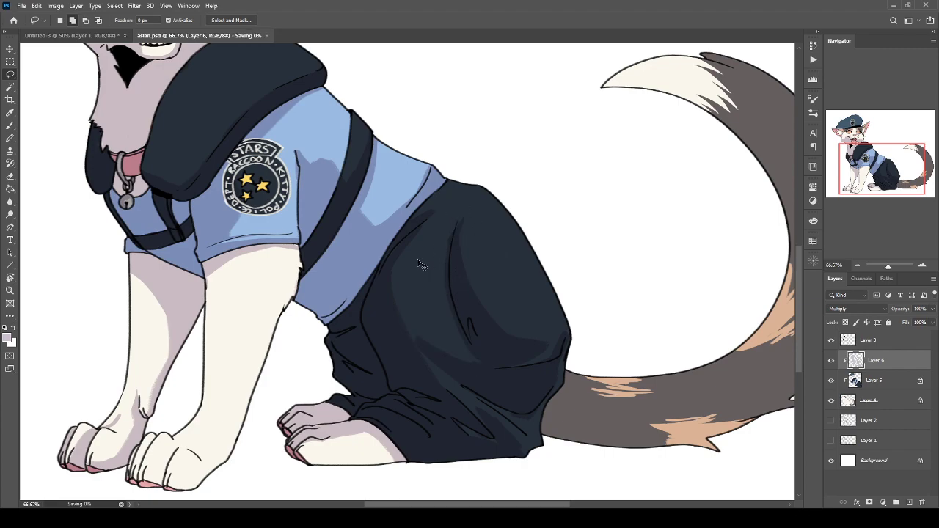
drag(458, 223, 452, 206)
key(alt+BackSpace)
key(ctrl+d)
key(ctrl+s)
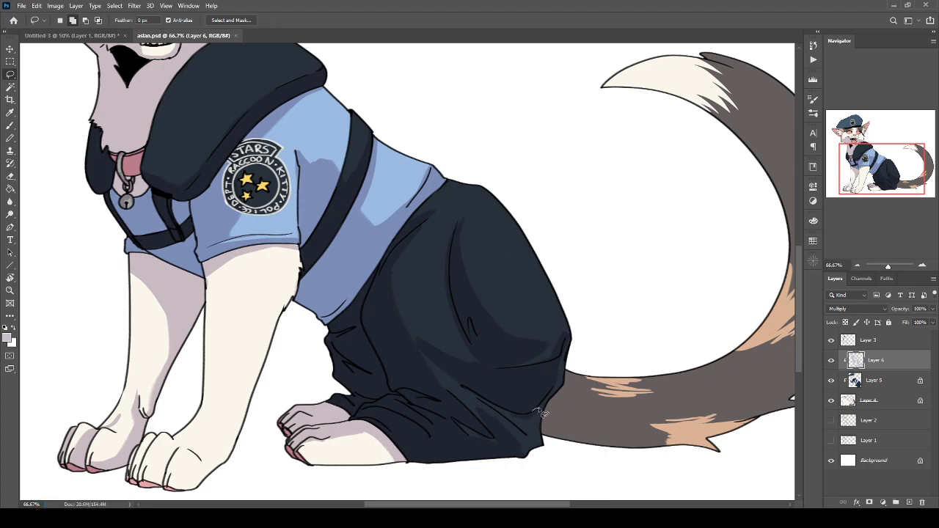
Refine the trousers' shade beside the tail base with a lasso selection and save the file.
drag(541, 412, 511, 414)
key(alt+BackSpace)
key(ctrl+d)
key(ctrl+s)
key(ctrl+minus)
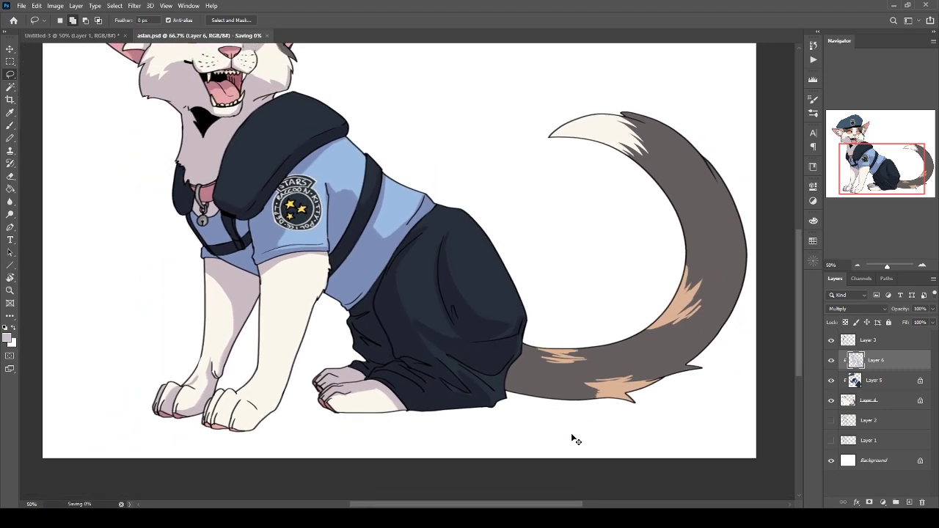
Shade the top of the near foreleg below the sleeve cuff, with a curved lower edge running to the elbow fur.
key(ctrl+minus)
key(ctrl+plus)
key(b)
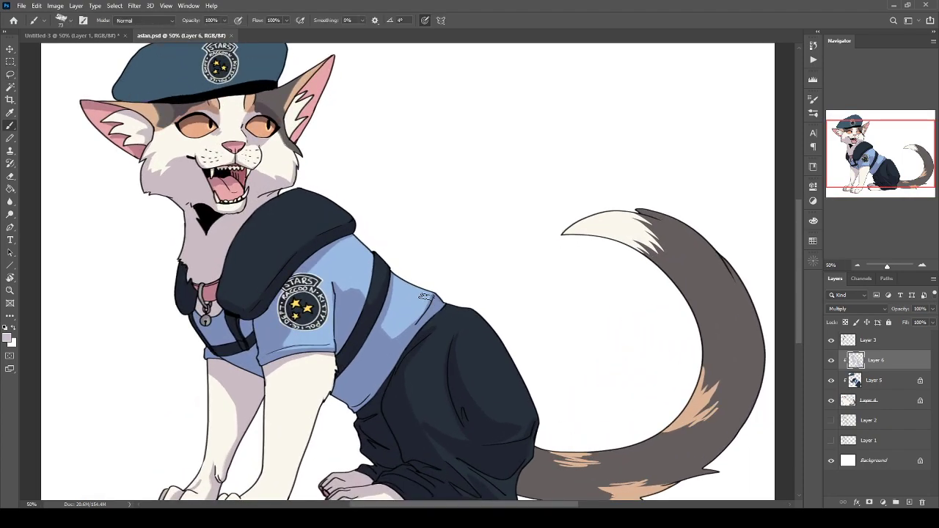
key(ctrl+plus)
drag(293, 371, 403, 208)
mouse_move(337, 231)
mouse_down()
mouse_move(408, 279)
mouse_move(402, 233)
mouse_up()
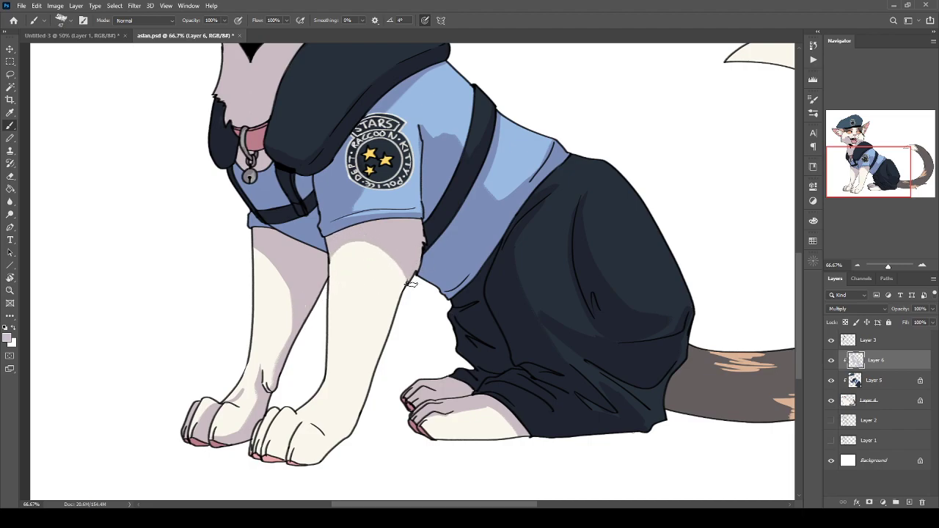
Shade the near foreleg's front edge down to the paw and toes, refine it with a lasso selection, and save the file.
drag(327, 250, 312, 395)
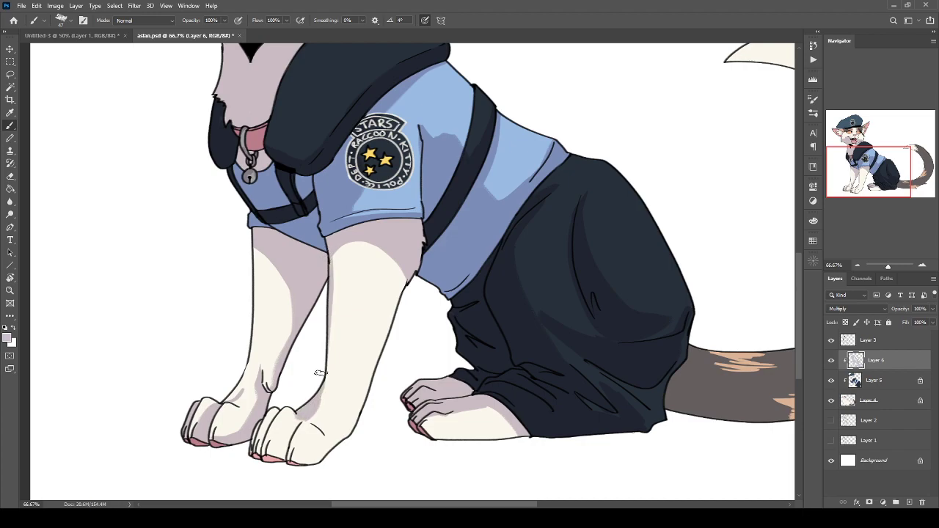
drag(273, 411, 259, 446)
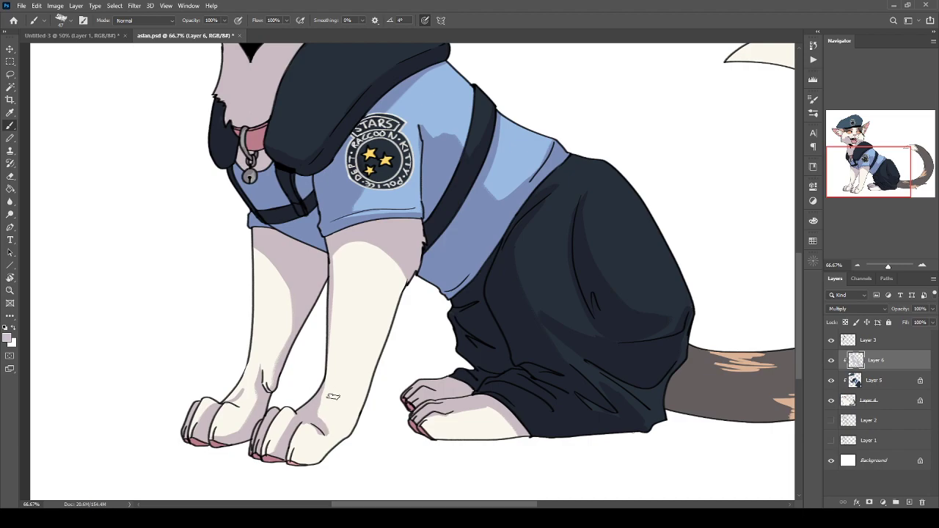
key(l)
drag(320, 416, 332, 417)
key(ctrl+d)
key(ctrl+s)
Trim the shade around the outermost toe of the near forepaw with a lasso selection.
key(ctrl+plus)
drag(278, 395, 346, 234)
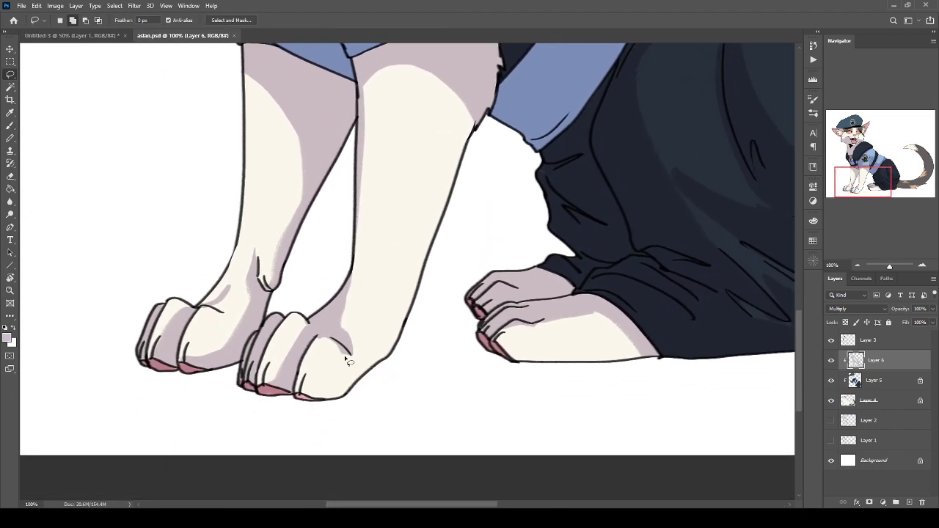
drag(350, 359, 312, 357)
key(Delete)
key(ctrl+d)
key(b)
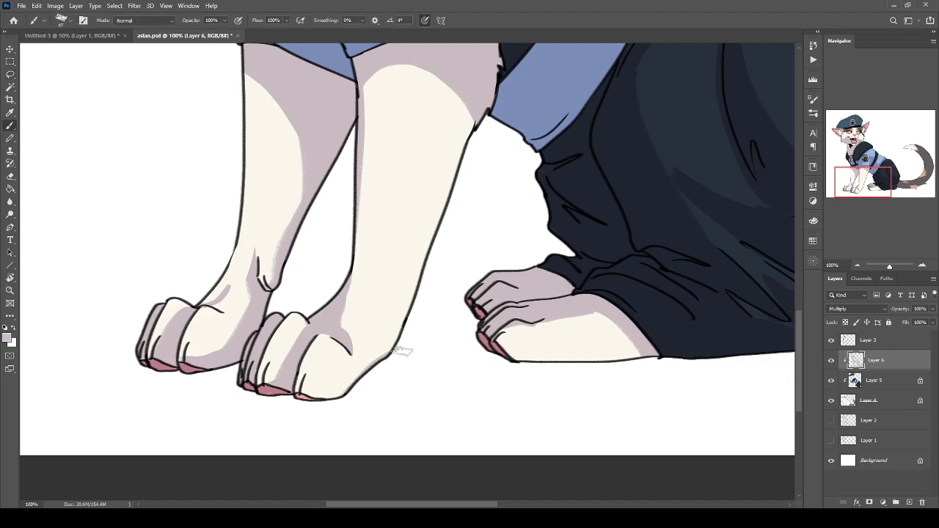
Shade the tail's outer edge and underside, from the upper curve to the trousers, covering the lower orange patch.
key(ctrl+minus)
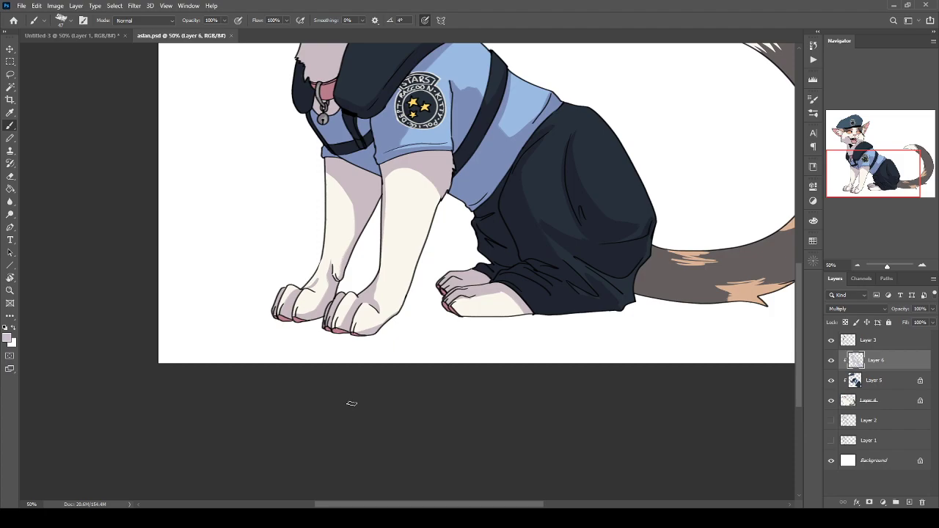
drag(418, 294, 266, 399)
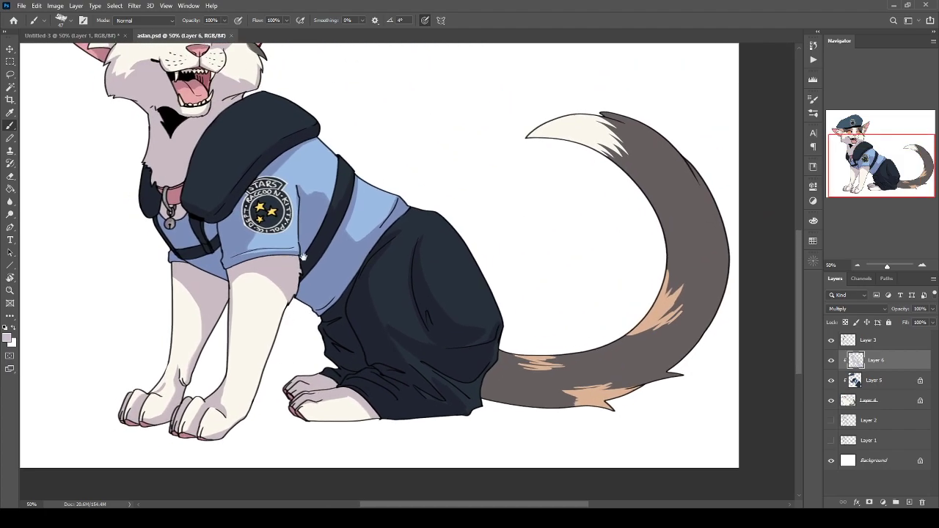
drag(350, 254, 286, 391)
drag(383, 366, 238, 332)
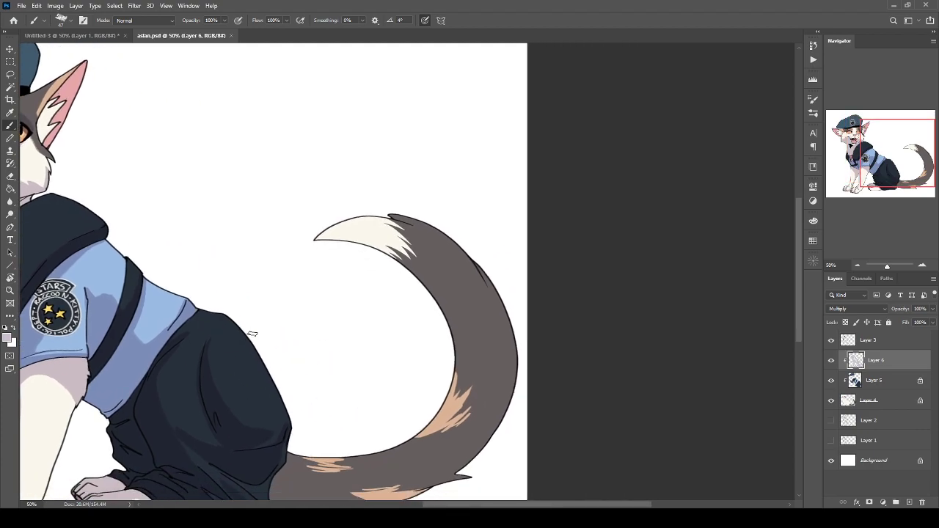
key(ctrl+plus)
drag(386, 371, 269, 265)
drag(382, 172, 358, 367)
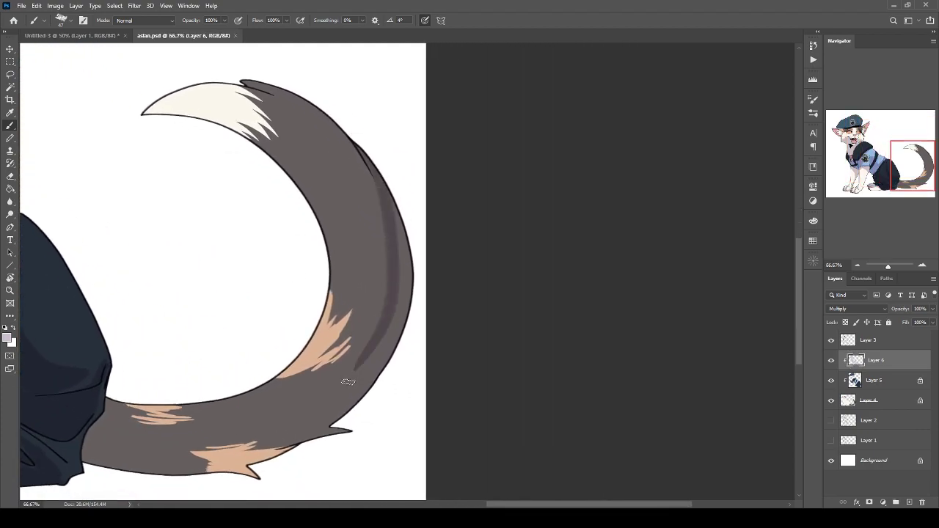
mouse_move(388, 157)
mouse_down()
mouse_move(410, 200)
mouse_move(369, 363)
mouse_move(269, 410)
mouse_move(271, 438)
mouse_move(388, 390)
mouse_move(282, 413)
mouse_up()
drag(337, 437, 250, 433)
mouse_move(323, 428)
mouse_down()
mouse_move(254, 426)
mouse_move(232, 415)
mouse_move(229, 425)
mouse_up()
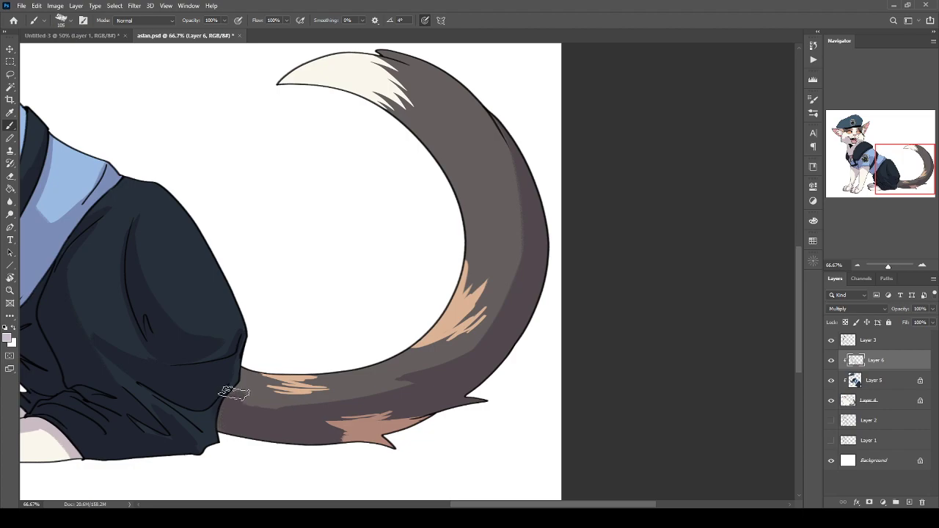
Extend the shade across the tail base beside the trousers and trim its upper part with a lasso selection.
mouse_move(242, 378)
mouse_down()
mouse_move(287, 411)
mouse_move(341, 412)
mouse_up()
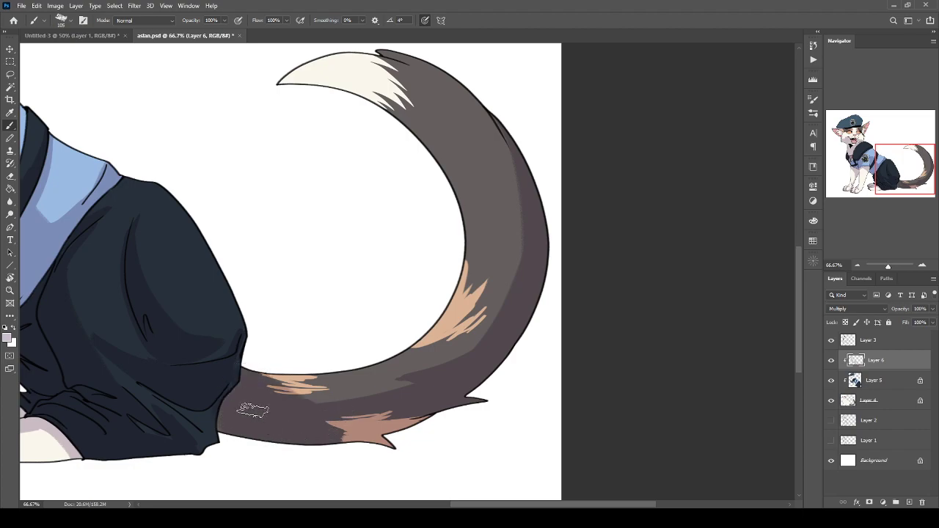
key(l)
drag(247, 369, 348, 331)
key(Delete)
key(ctrl+d)
Shade the inner edge of the tail's upper curve through to the white tip.
key(b)
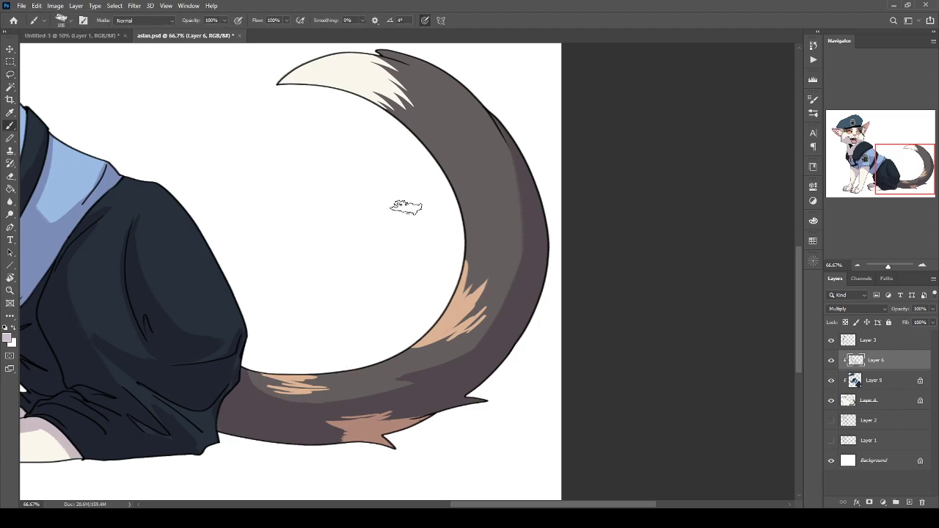
drag(409, 210, 404, 300)
mouse_move(460, 288)
mouse_down()
mouse_move(454, 257)
mouse_move(256, 186)
mouse_up()
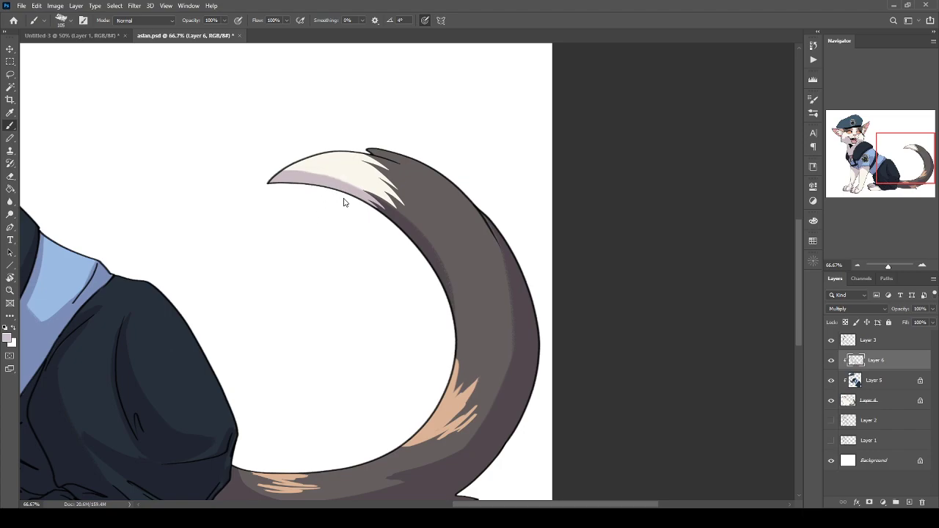
Add fur-shaped shade strokes behind the tail's upper tuft and along the outer shade's edge, and save the file.
drag(364, 147, 434, 196)
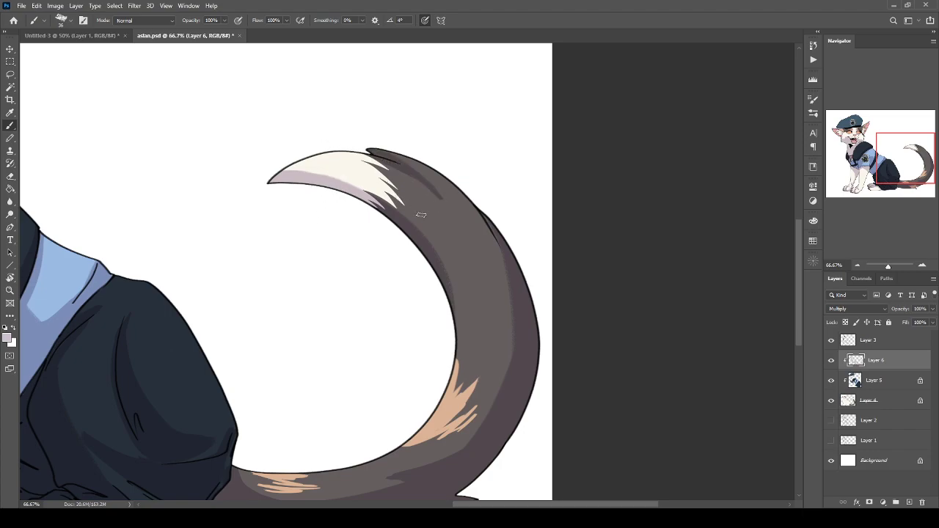
mouse_move(509, 291)
mouse_down()
mouse_move(504, 410)
mouse_move(508, 287)
mouse_move(494, 233)
mouse_move(522, 377)
mouse_move(513, 368)
mouse_move(476, 425)
mouse_move(499, 367)
mouse_move(458, 444)
mouse_up()
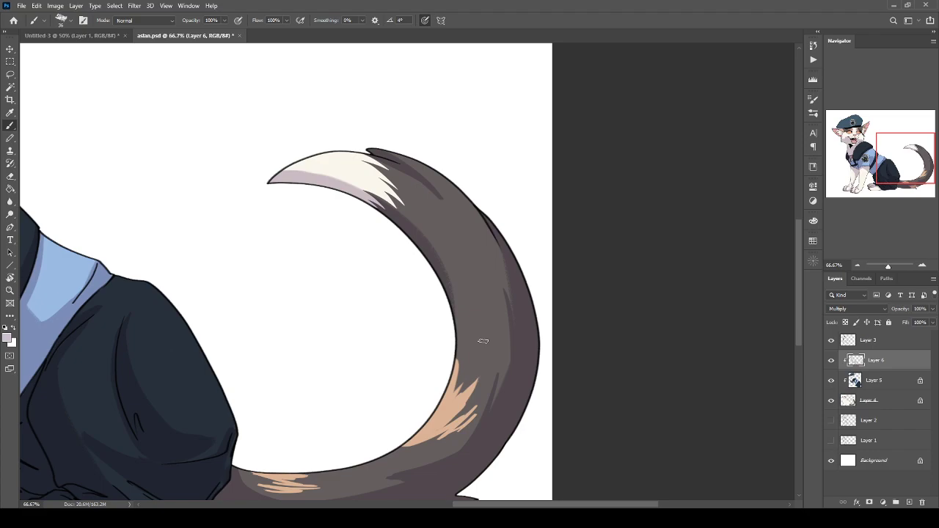
key(ctrl+minus)
key(ctrl+minus)
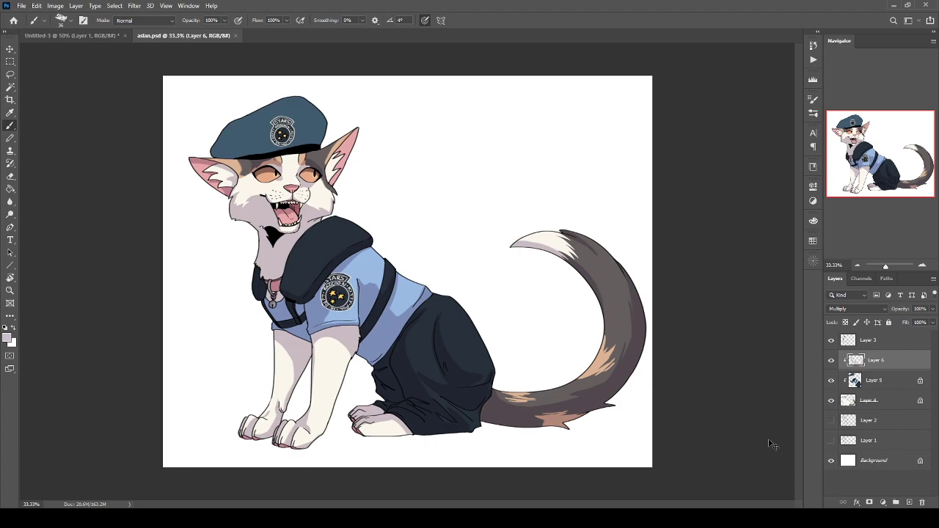
Create a new layer, place it directly beneath Layer 4, and set its blend mode to Multiply.
key(ctrl+plus)
key(ctrl+plus)
drag(528, 394, 357, 230)
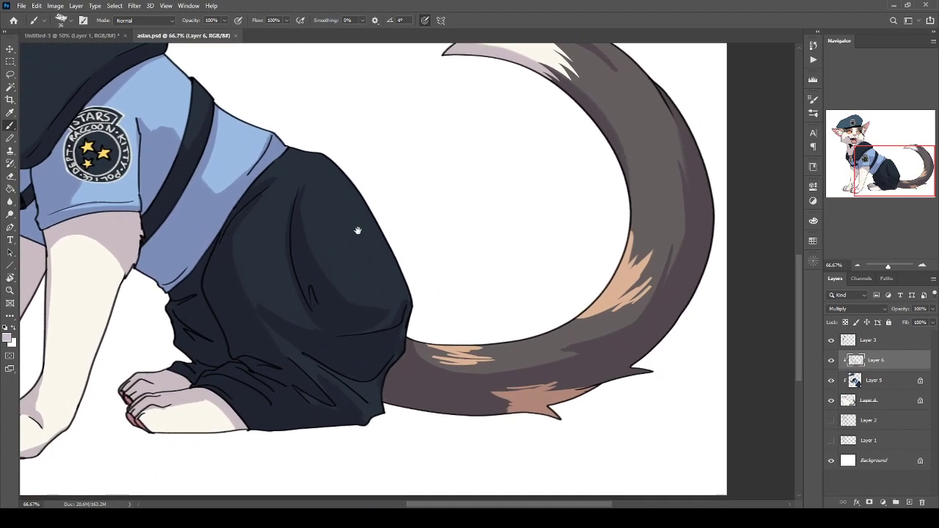
click(897, 387)
click(909, 503)
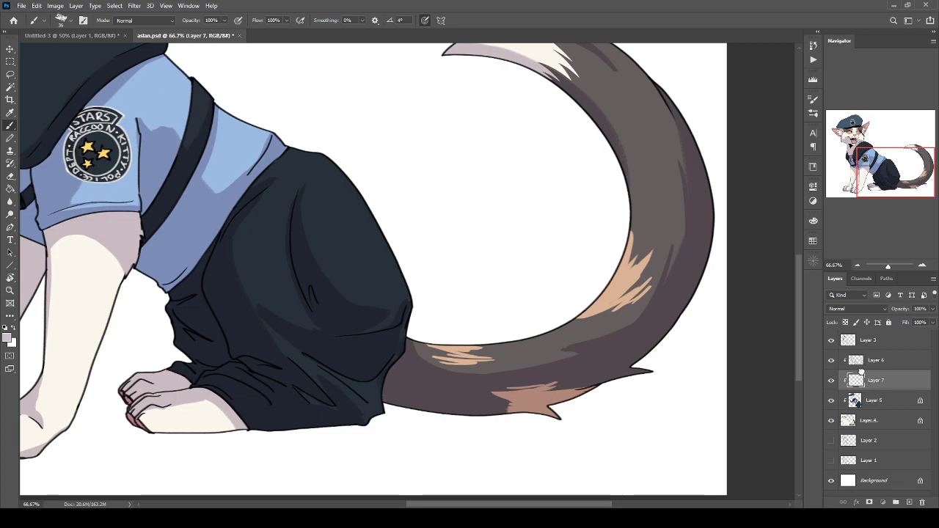
drag(860, 376, 848, 433)
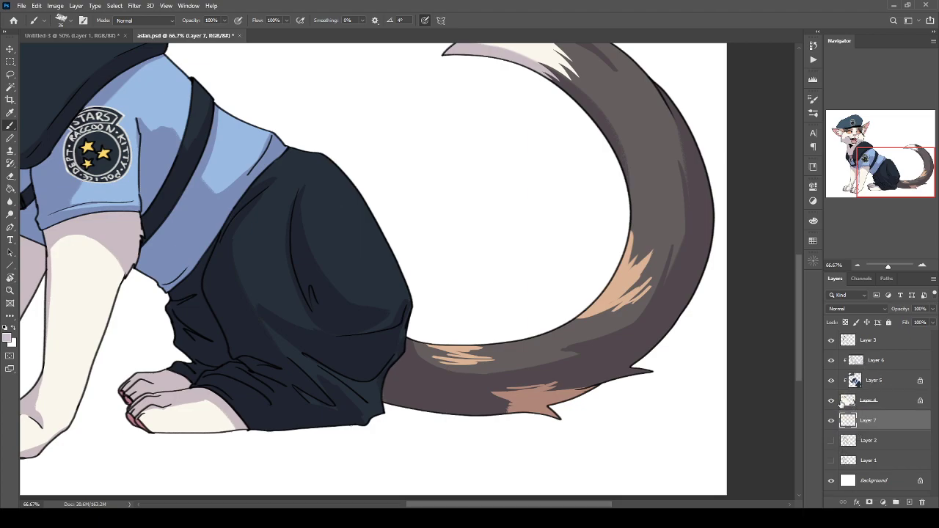
click(850, 310)
click(839, 300)
Enlarge the brush, paint a mauve ground shadow beneath the trousers, hind paws and front paws, and save the file.
drag(283, 346, 478, 319)
alt+right_click(372, 365)
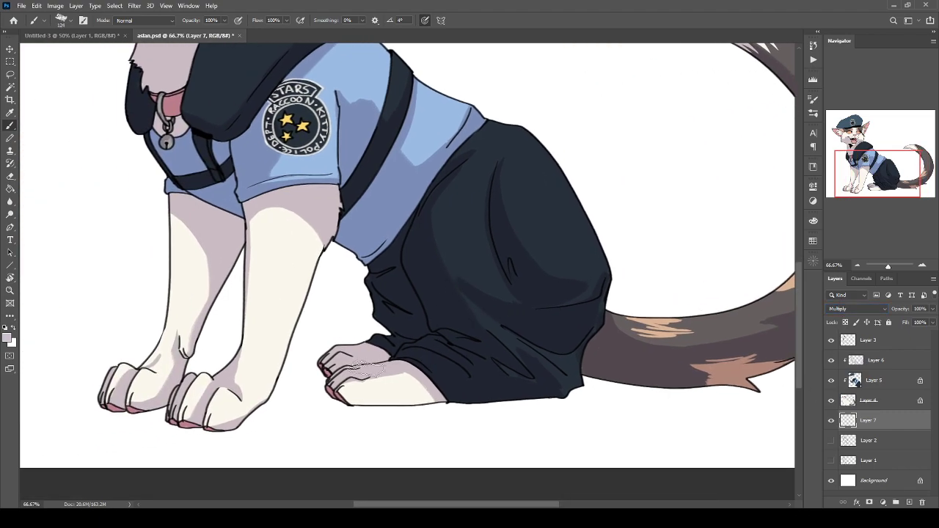
mouse_move(645, 380)
mouse_down()
mouse_move(671, 377)
mouse_move(607, 390)
mouse_move(466, 392)
mouse_move(602, 404)
mouse_move(442, 394)
mouse_move(458, 408)
mouse_move(648, 395)
mouse_move(309, 391)
mouse_move(338, 396)
mouse_move(220, 401)
mouse_move(230, 417)
mouse_move(263, 429)
mouse_move(341, 396)
mouse_up()
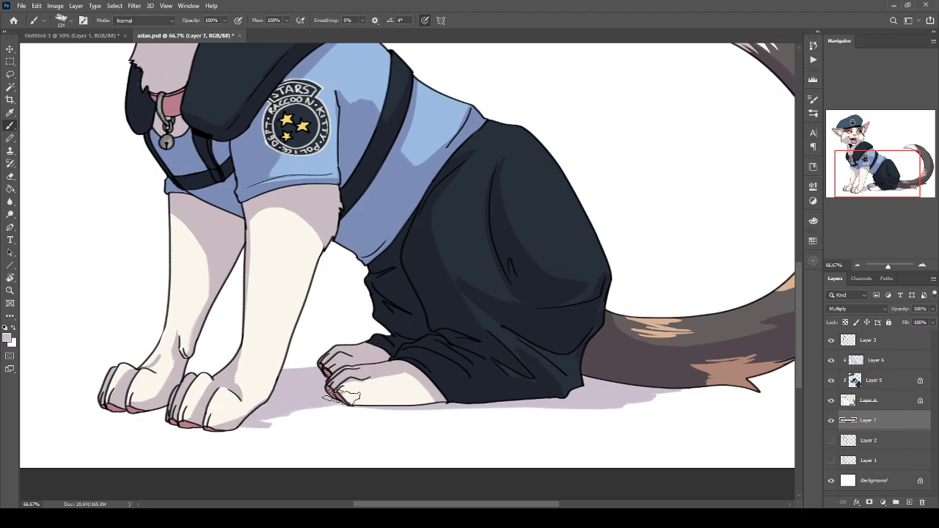
mouse_move(286, 417)
mouse_down()
mouse_move(236, 432)
mouse_move(91, 408)
mouse_move(132, 414)
mouse_up()
key(ctrl+minus)
key(ctrl+minus)
key(ctrl+s)
Extend the ground shadow beneath the tail past its lower curve and save the file.
key(ctrl+plus)
drag(483, 328, 335, 229)
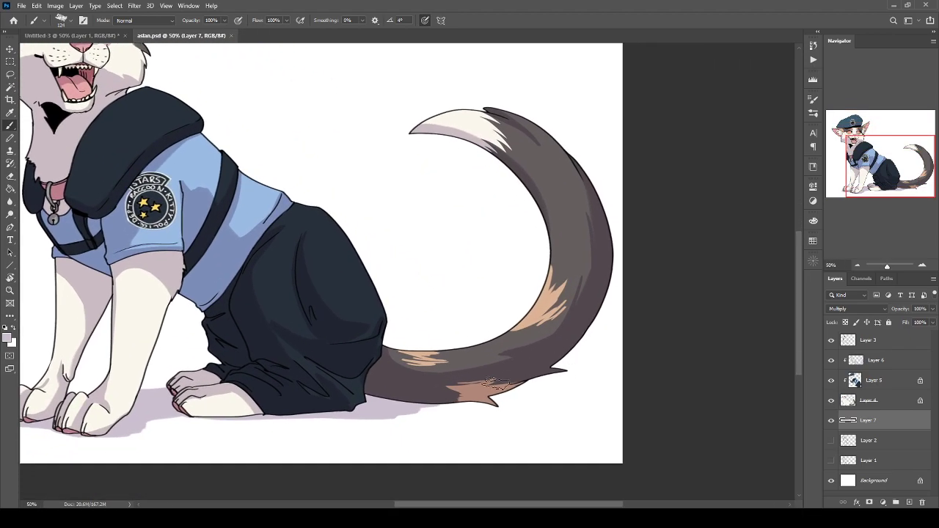
drag(547, 404, 513, 400)
mouse_move(583, 400)
mouse_down()
mouse_move(534, 396)
mouse_move(600, 393)
mouse_move(537, 402)
mouse_up()
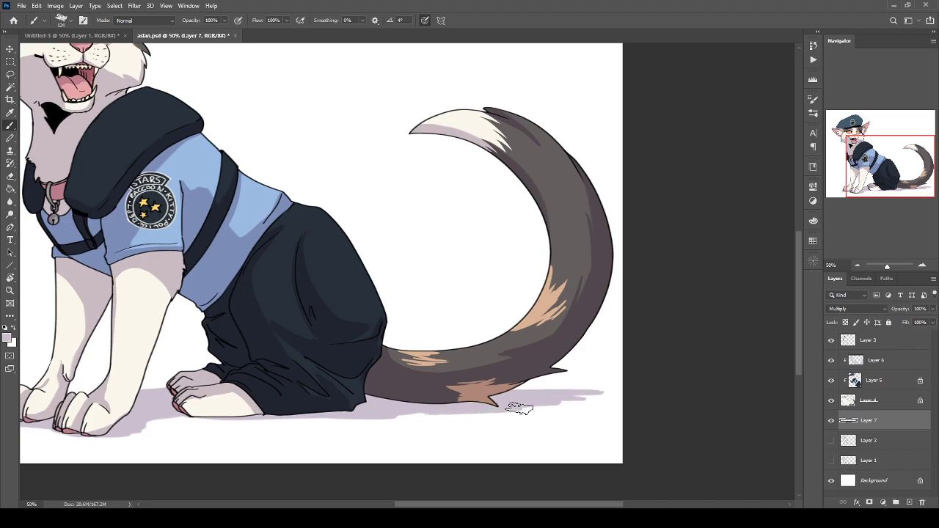
scroll(489, 390, down, 2)
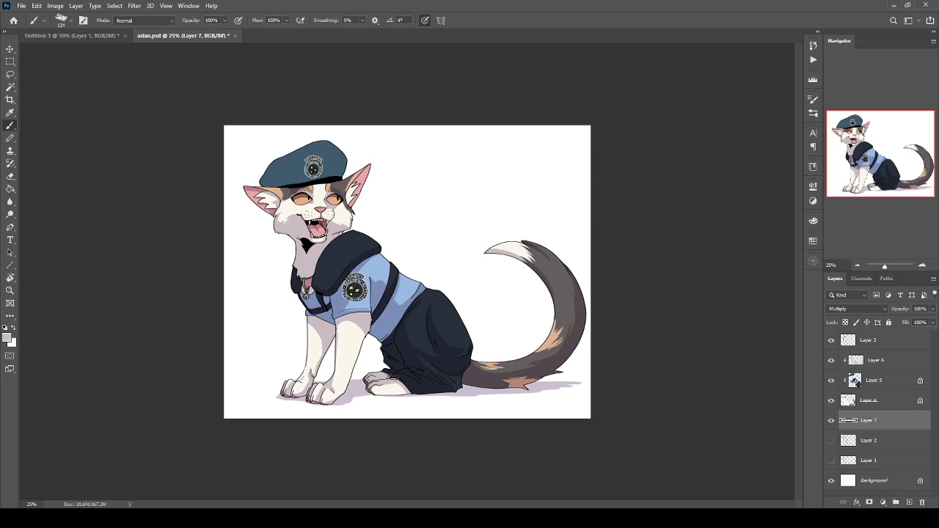
key(ctrl+plus)
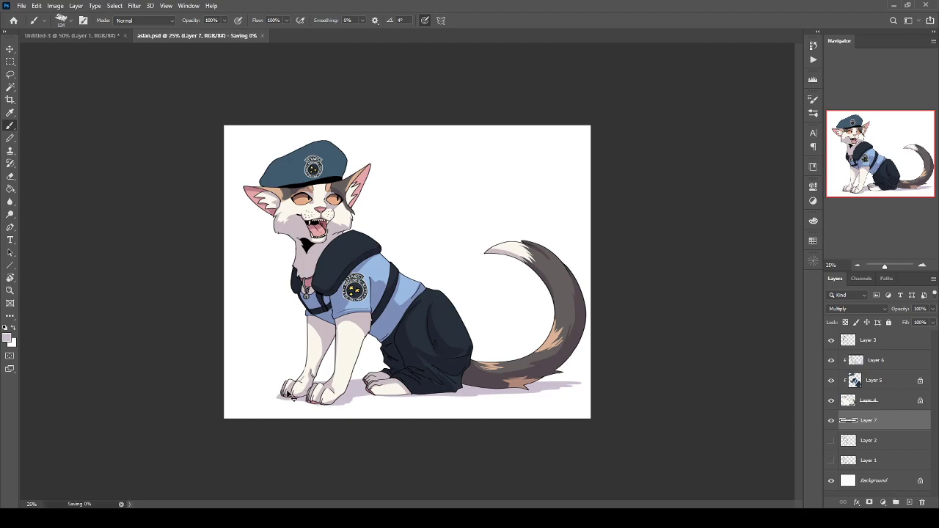
key(ctrl+plus)
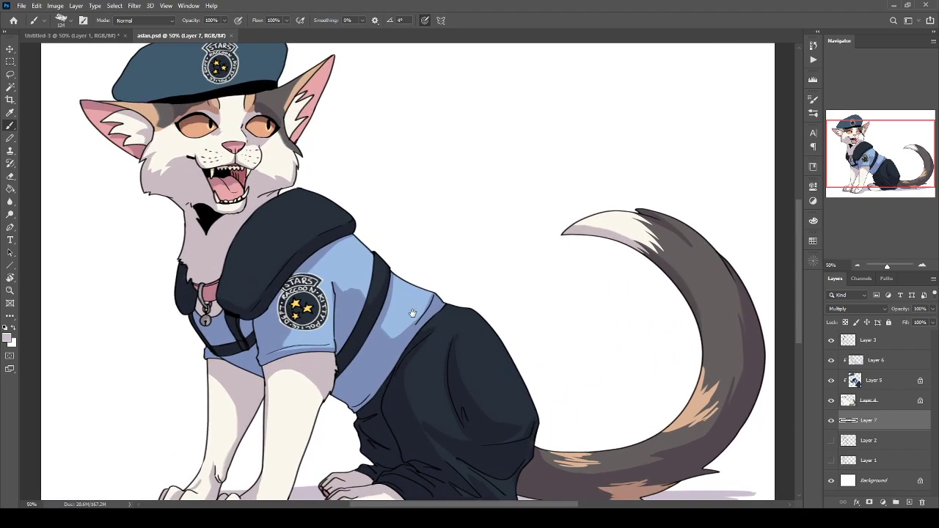
Create a new clipped layer above Layer 6, pick a pale peach brush colour, and set the layer's blend mode to Overlay.
scroll(406, 304, up, 2)
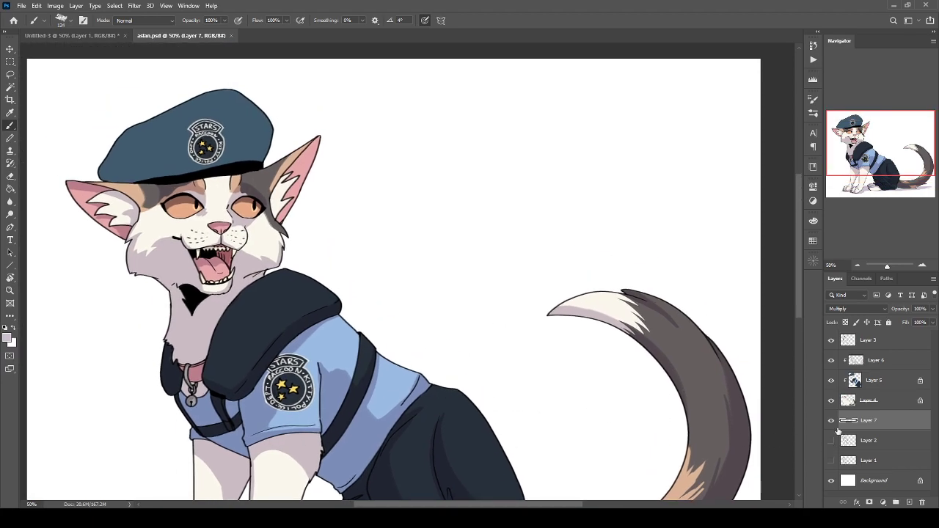
click(882, 381)
click(910, 502)
drag(878, 385, 880, 352)
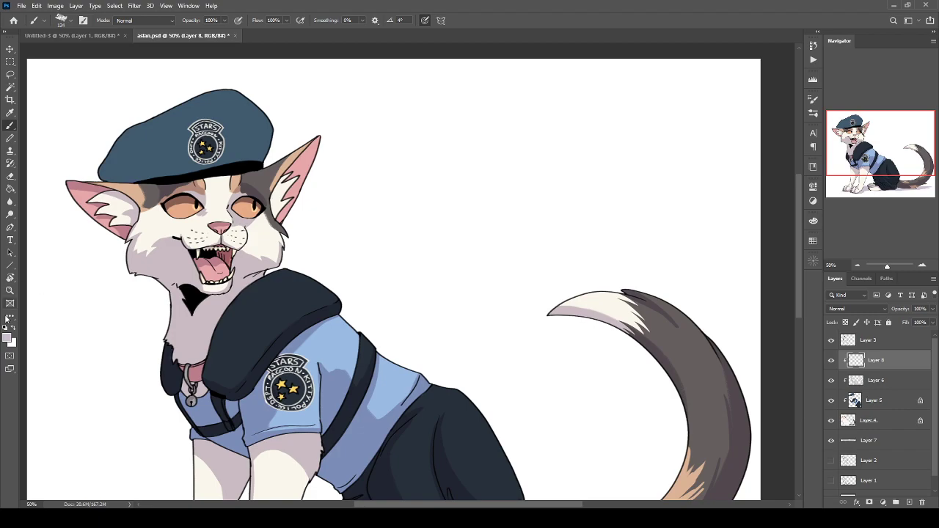
key(i)
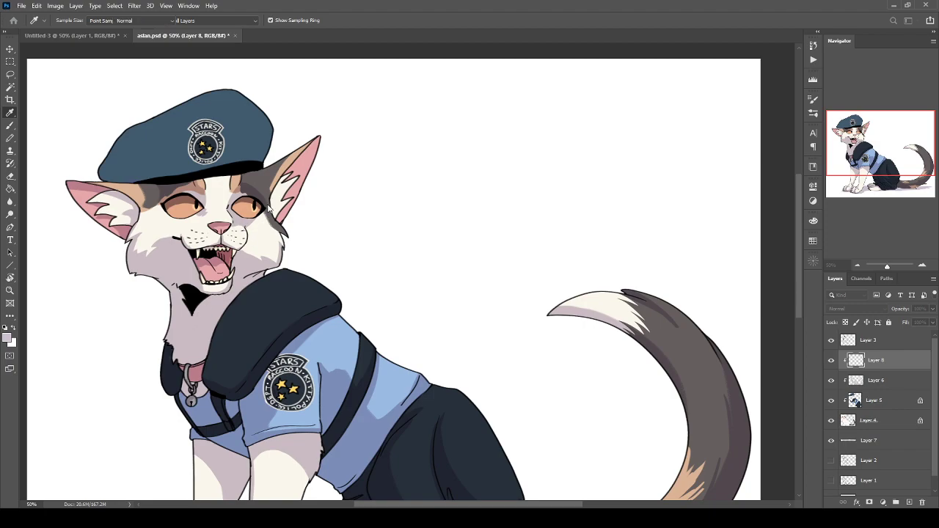
key(Return)
click(845, 310)
click(842, 385)
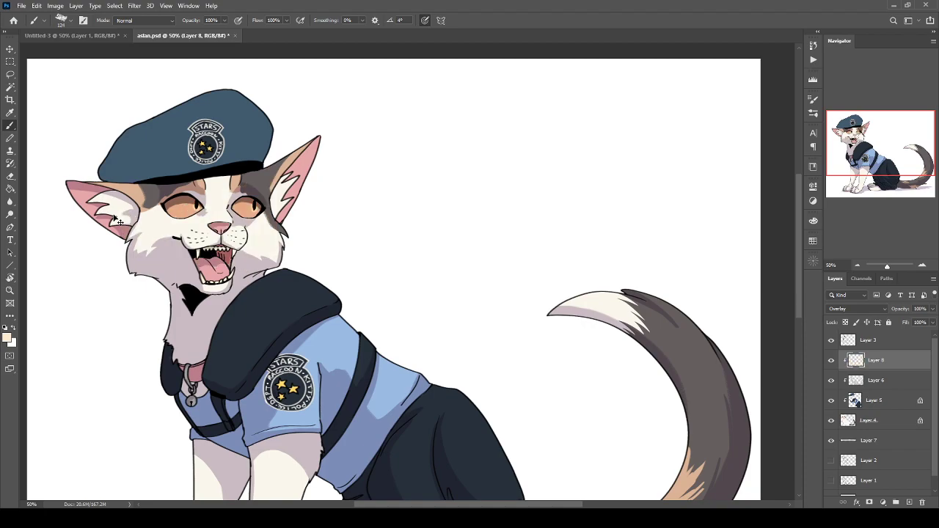
Paint pale highlights beside the pupils and along the lower rims of both eyes.
key(ctrl+plus)
key(ctrl+plus)
drag(242, 226, 583, 327)
key(ctrl+plus)
drag(351, 217, 314, 264)
drag(502, 262, 440, 263)
click(653, 348)
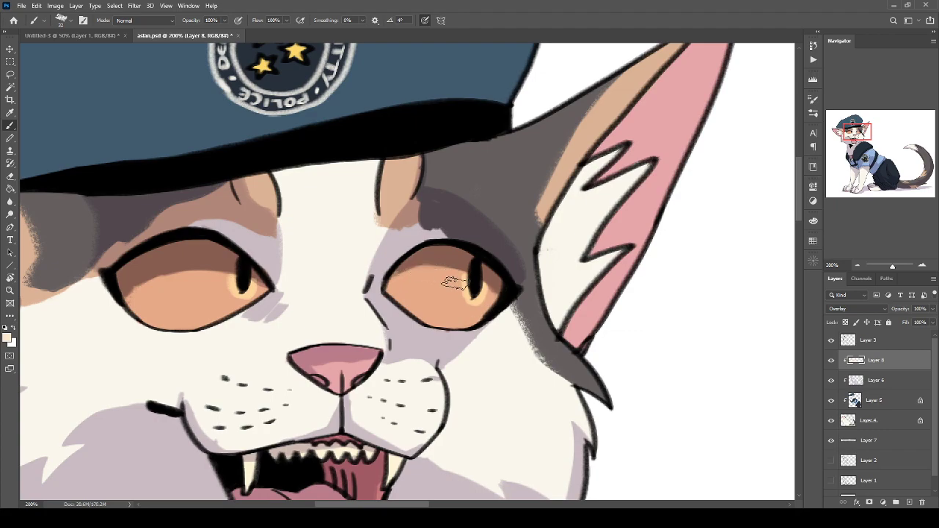
drag(451, 283, 458, 282)
mouse_move(209, 287)
mouse_down()
mouse_move(231, 277)
mouse_move(220, 281)
mouse_up()
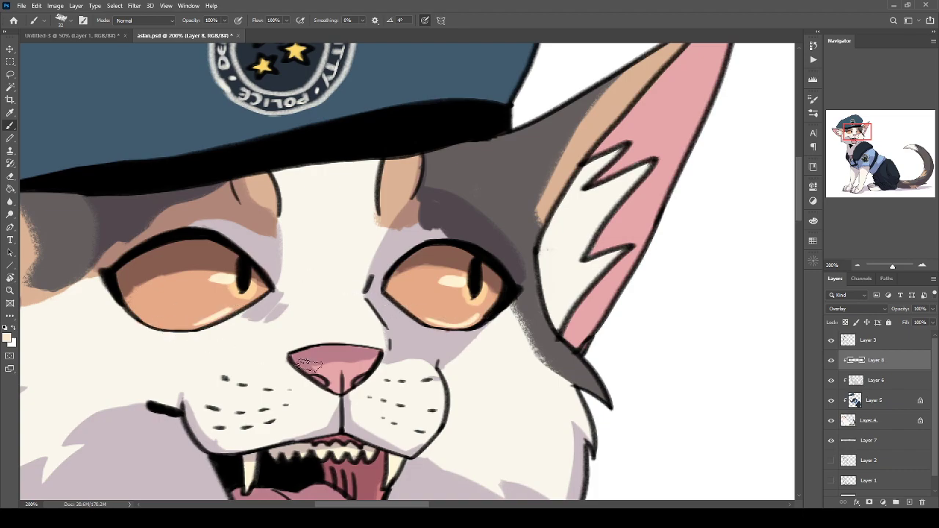
Add a highlight across the upper part of the nose and save the file.
mouse_move(342, 350)
mouse_down()
mouse_move(356, 350)
mouse_move(361, 369)
mouse_up()
scroll(350, 395, down, 3)
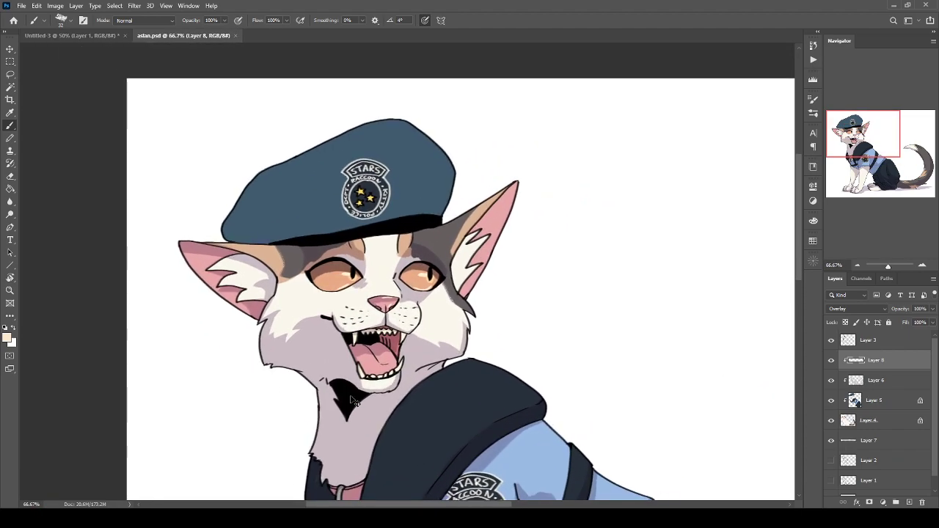
scroll(369, 352, up, 3)
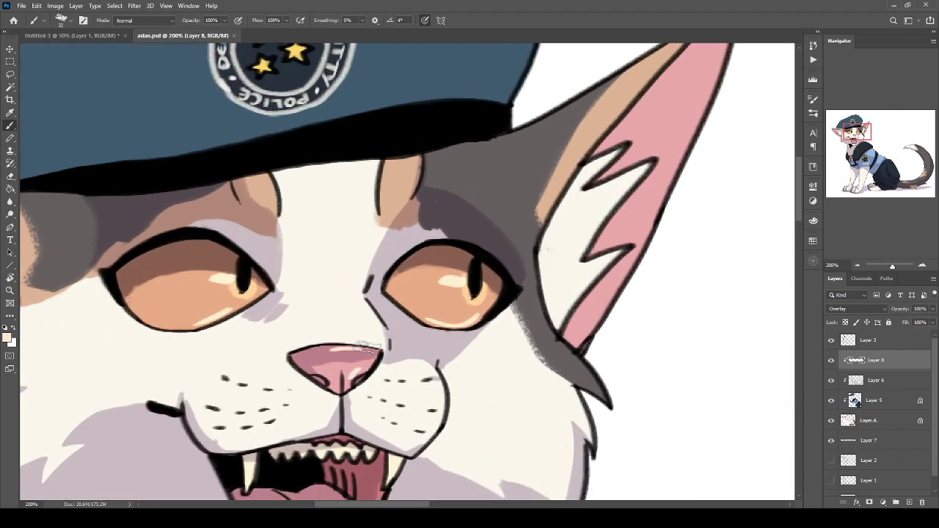
Add short fur highlight strokes with a smaller brush to the patches above both eyes and to the cheek below the grey patch.
scroll(384, 330, up, 5)
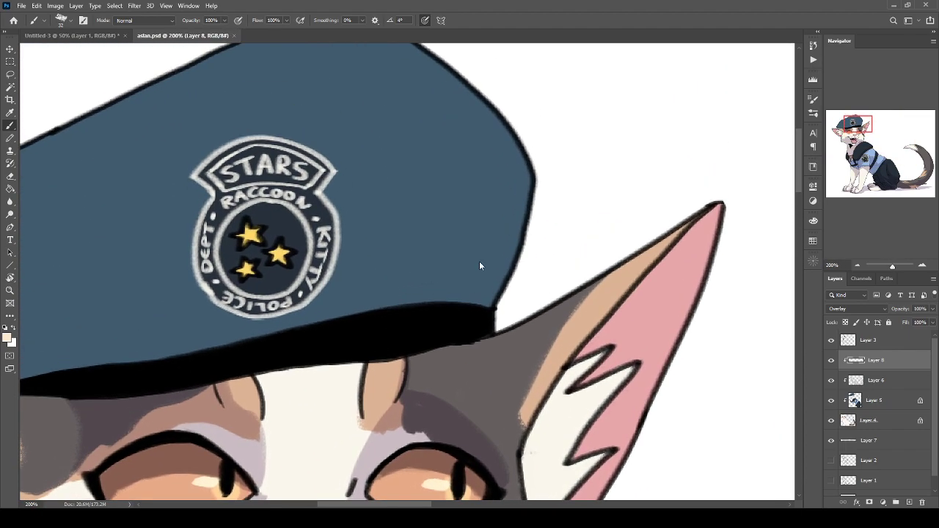
scroll(455, 225, down, 4)
drag(438, 236, 441, 245)
drag(444, 237, 454, 248)
drag(276, 249, 272, 257)
drag(270, 249, 268, 255)
drag(346, 301, 227, 159)
drag(429, 318, 436, 325)
Dab small highlights on both sides of the tongue and save the file.
drag(269, 329, 429, 235)
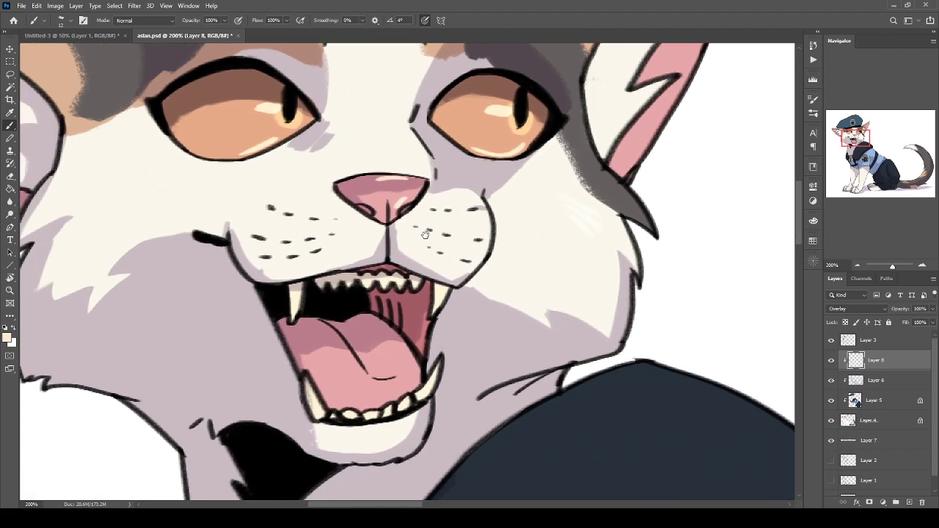
click(400, 345)
click(405, 349)
click(407, 357)
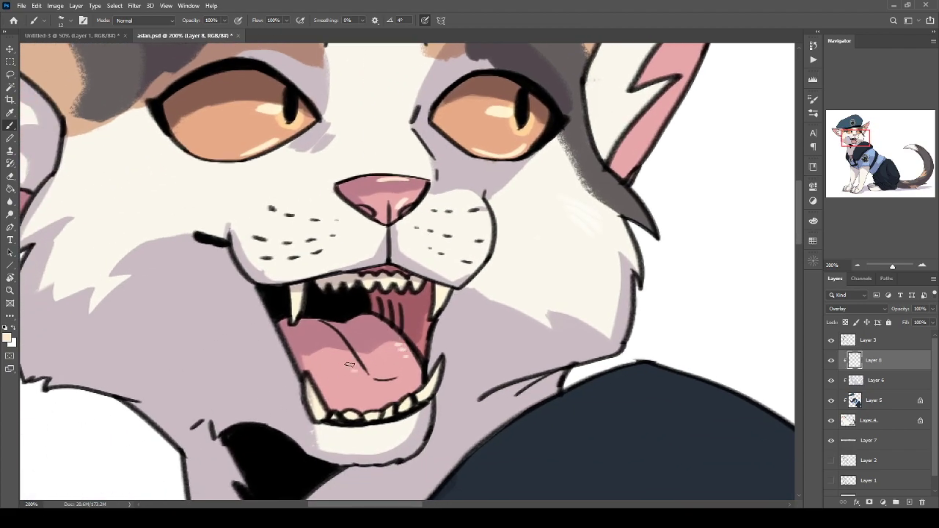
key(ctrl+minus)
key(ctrl+s)
Add short highlight strokes to the grey patch below the beret and the pink insides of both ears, and save the file.
drag(346, 193, 380, 324)
drag(291, 294, 274, 292)
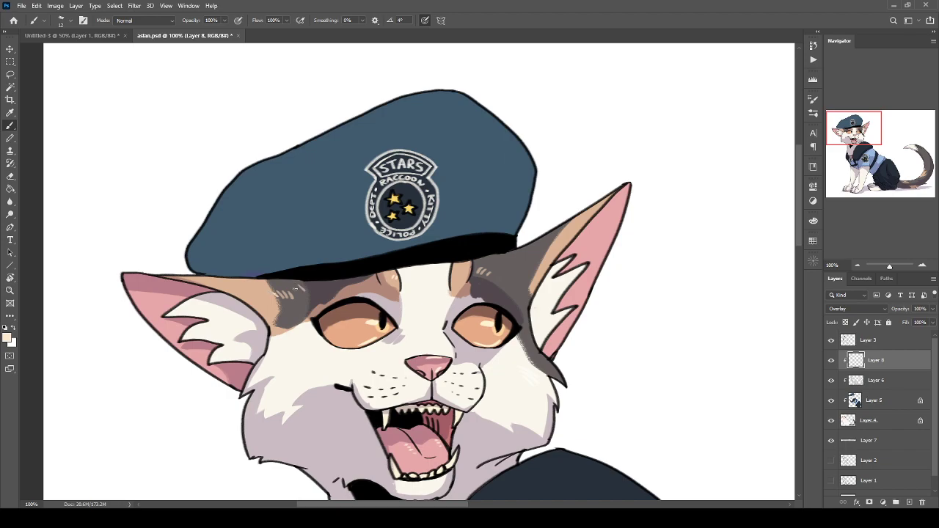
drag(395, 235, 204, 133)
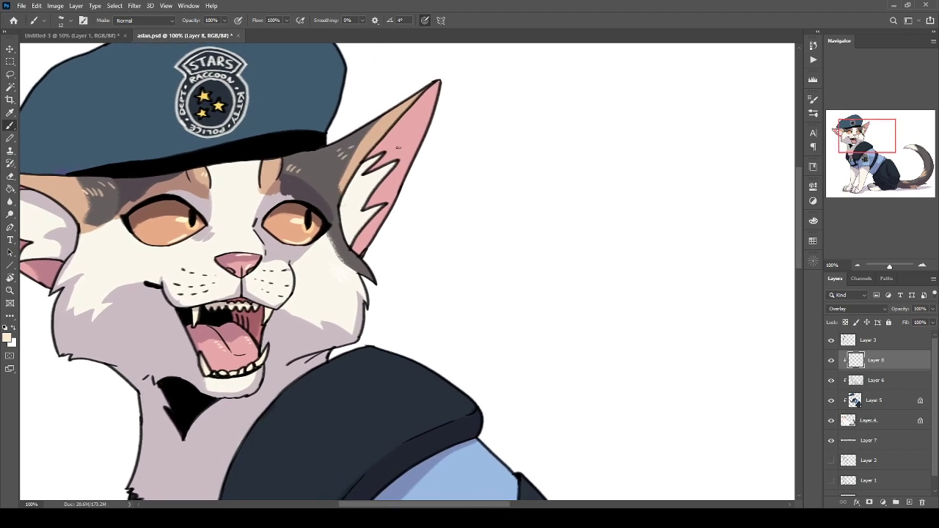
drag(417, 142, 408, 150)
scroll(356, 209, down, 2)
scroll(358, 210, up, 1)
drag(104, 225, 106, 228)
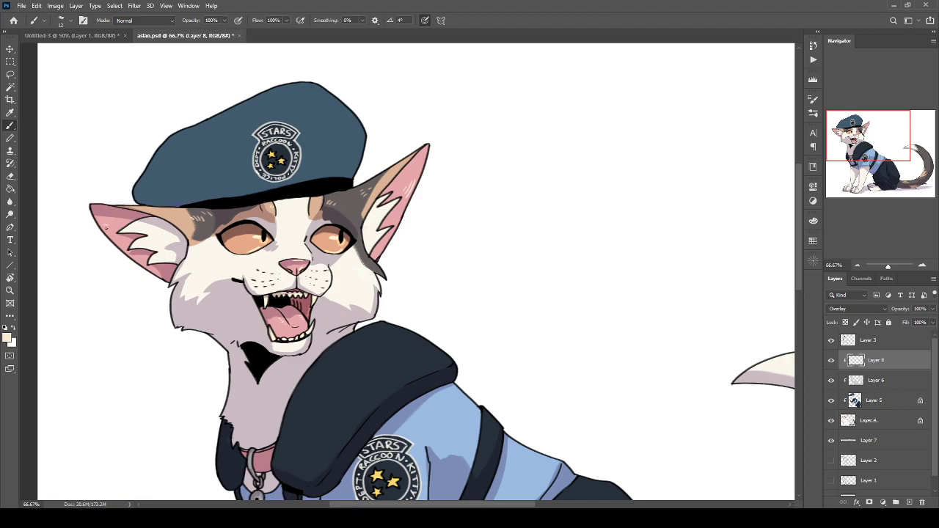
key(ctrl+plus)
drag(260, 299, 501, 313)
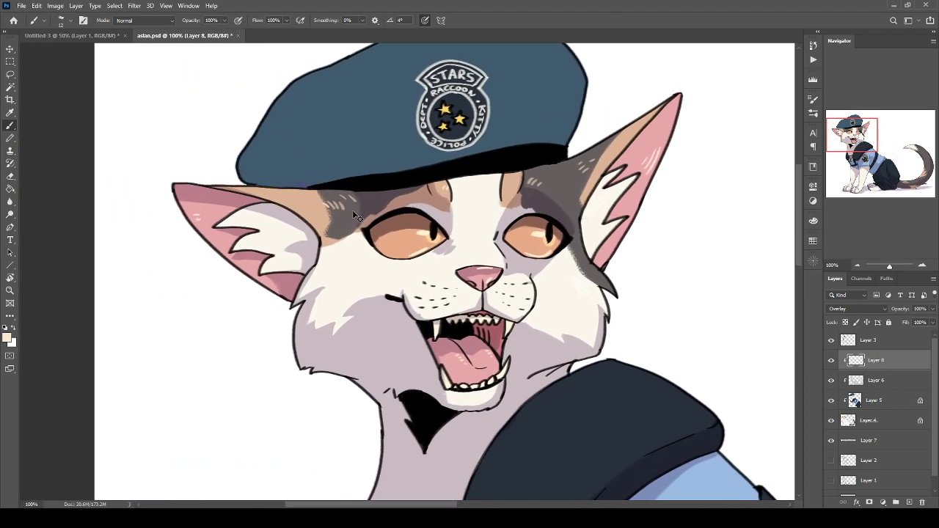
scroll(357, 218, down, 2)
scroll(293, 213, up, 1)
Add small highlights to the collar bell and short fur strokes on the throat beside the black patch.
drag(293, 214, 287, 211)
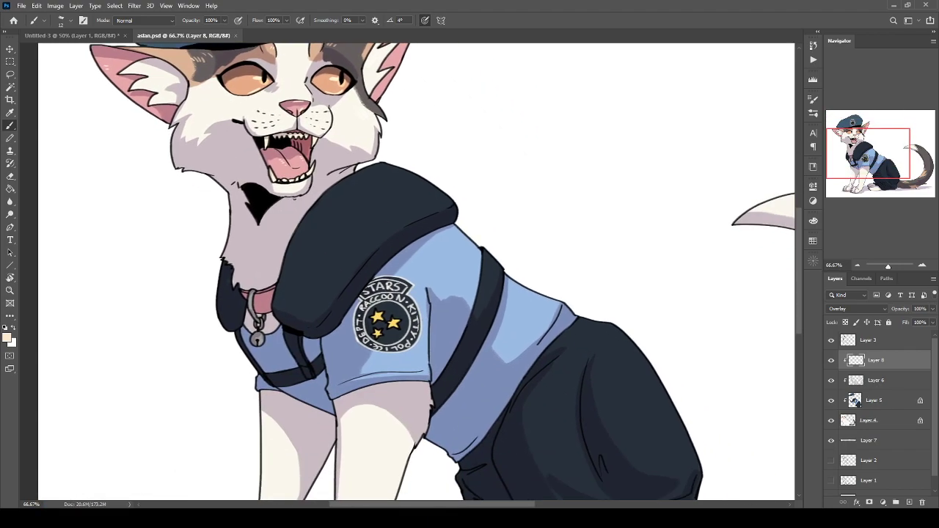
key(ctrl+plus)
key(ctrl+plus)
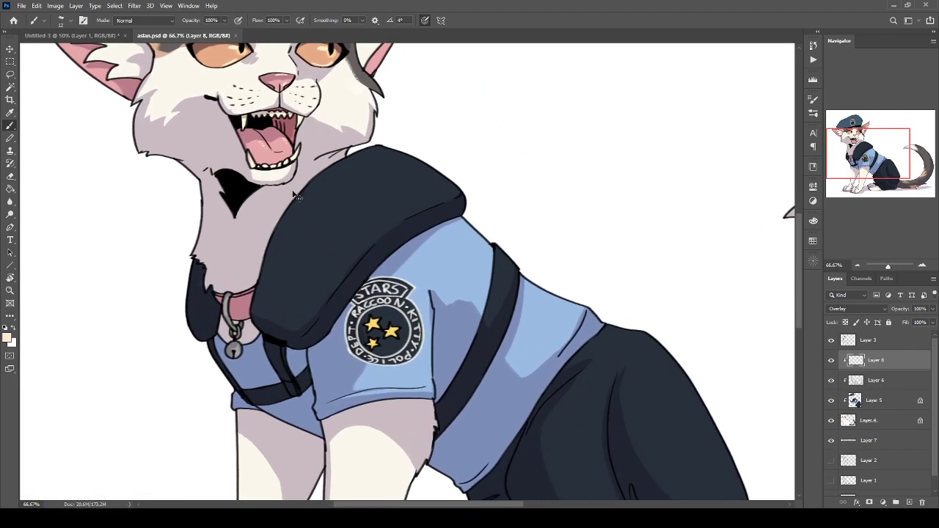
drag(294, 194, 614, 181)
scroll(279, 245, down, 3)
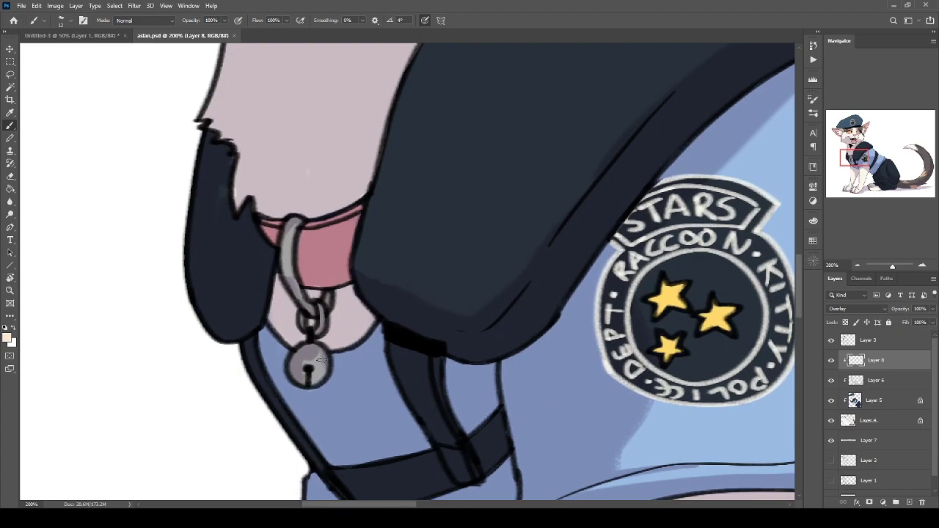
scroll(310, 353, up, 4)
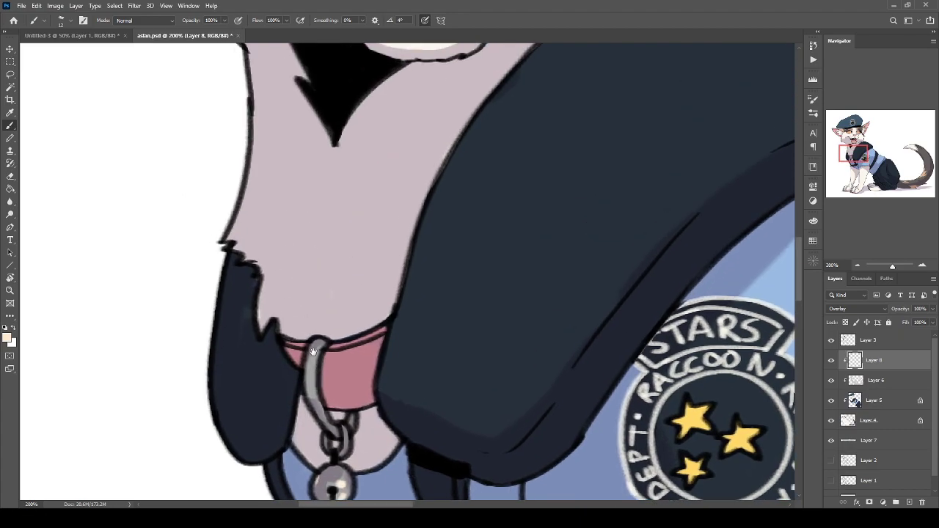
scroll(310, 352, up, 8)
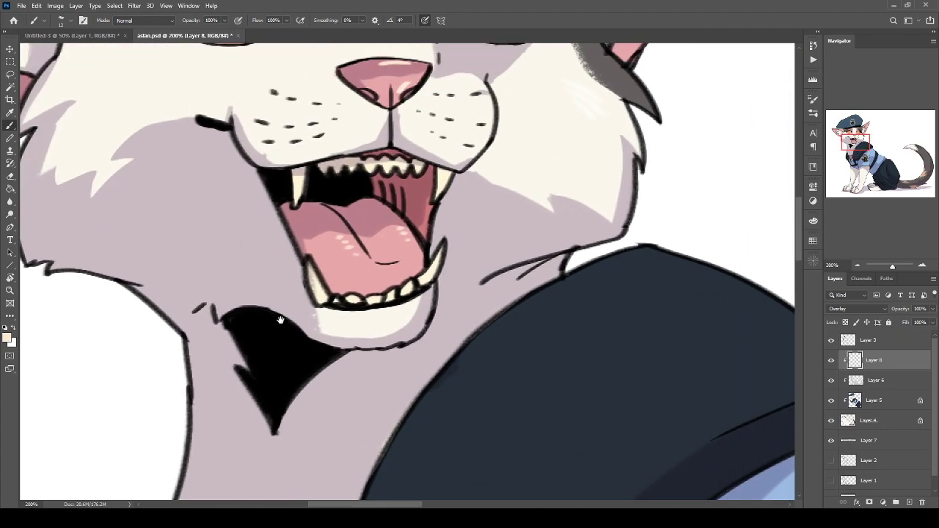
mouse_move(251, 324)
mouse_down()
mouse_move(328, 361)
mouse_move(254, 337)
mouse_up()
Add curved highlight strokes along the top of the dark hood and save the file.
mouse_move(321, 278)
mouse_down()
mouse_move(251, 284)
mouse_move(57, 261)
mouse_up()
drag(410, 340, 317, 219)
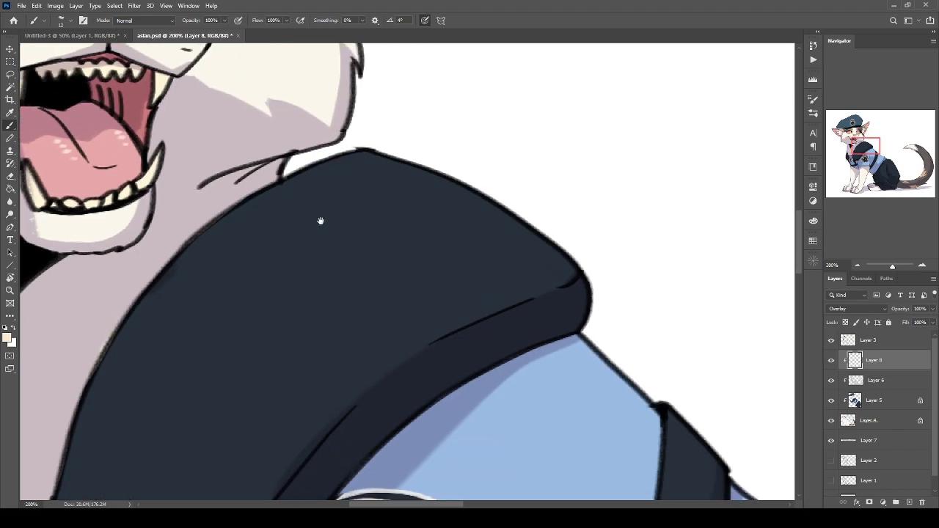
drag(364, 178, 275, 212)
mouse_move(359, 190)
mouse_down()
mouse_move(301, 209)
mouse_move(330, 207)
mouse_up()
key(ctrl+minus)
key(ctrl+minus)
key(ctrl+s)
Add highlight strokes to the hood's lower rim, the sleeve beside the badge, and the upper part of the back strap.
key(ctrl+plus)
mouse_move(489, 288)
mouse_down()
mouse_move(327, 384)
mouse_move(309, 452)
mouse_move(358, 223)
mouse_up()
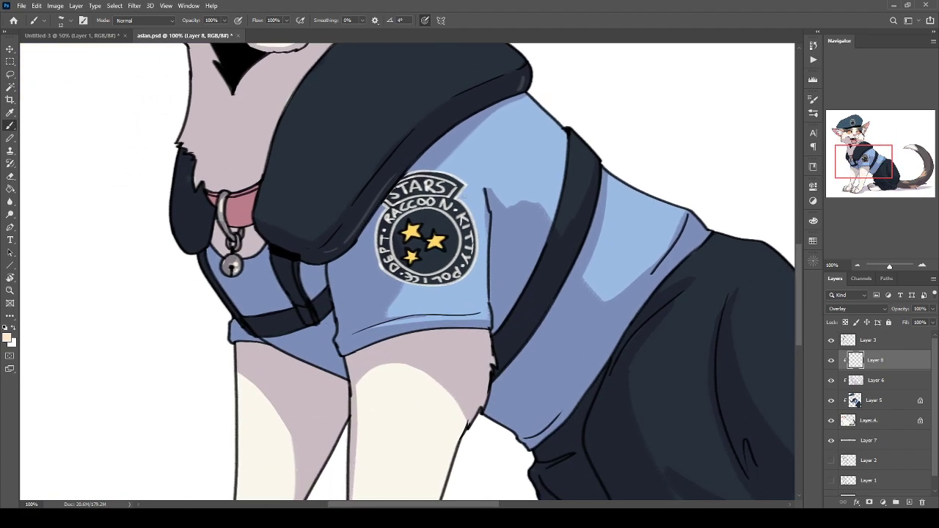
drag(465, 266, 428, 340)
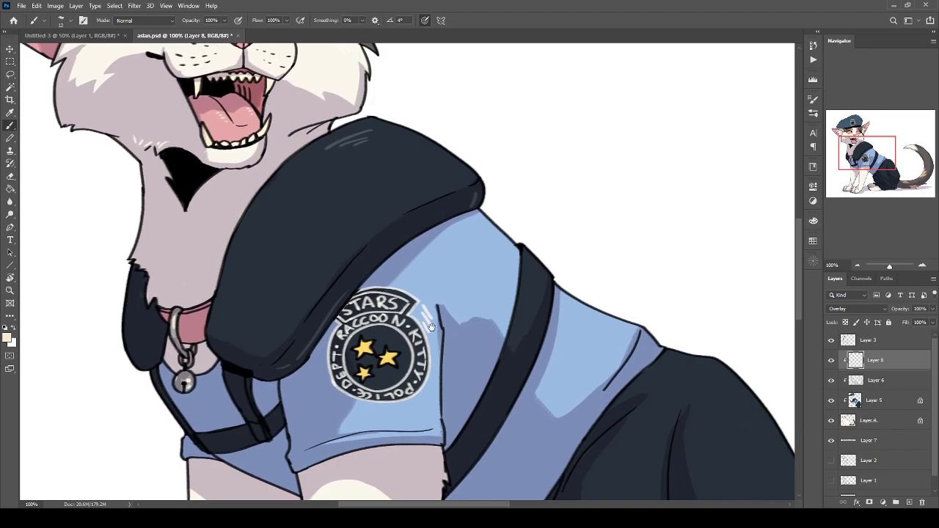
drag(522, 250, 513, 327)
drag(532, 262, 525, 304)
drag(537, 269, 531, 297)
drag(538, 276, 536, 296)
Add highlight strokes to the trousers on the upper thigh fold and along the back edge.
drag(520, 371, 535, 218)
drag(400, 374, 444, 187)
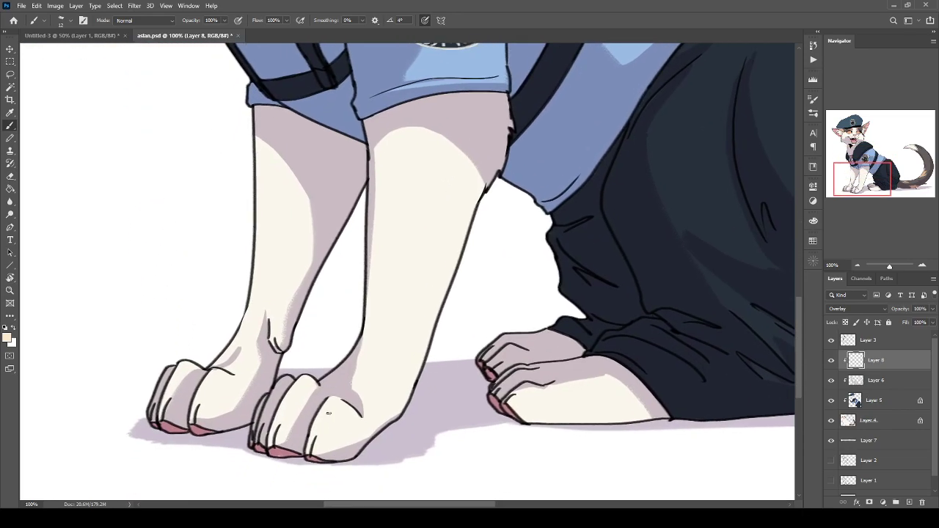
mouse_move(489, 336)
mouse_down()
mouse_move(182, 386)
mouse_move(141, 463)
mouse_up()
drag(358, 177, 328, 216)
drag(402, 141, 500, 283)
drag(418, 164, 479, 243)
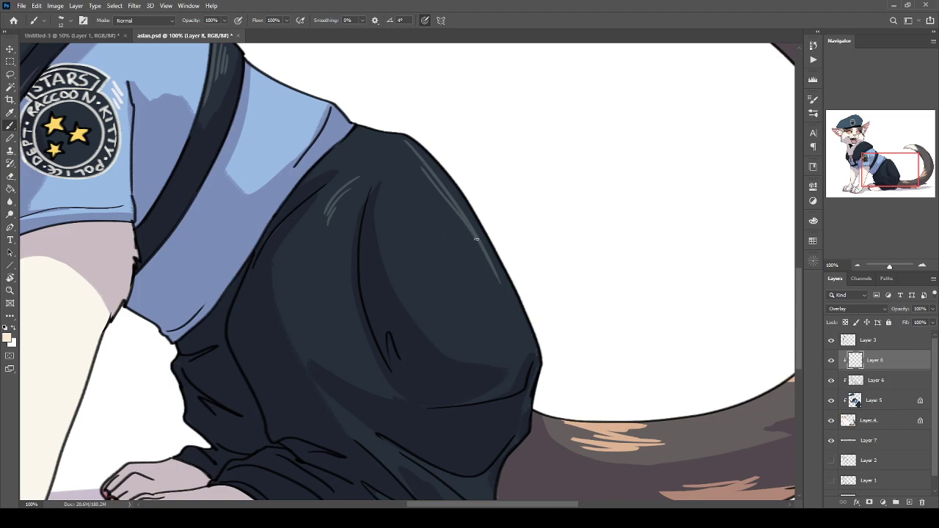
drag(439, 200, 471, 239)
Add highlight strokes to the blue shirt on the shoulder and lower back, and save the file.
key(ctrl+plus)
key(ctrl+plus)
key(ctrl+minus)
key(ctrl+minus)
key(ctrl+minus)
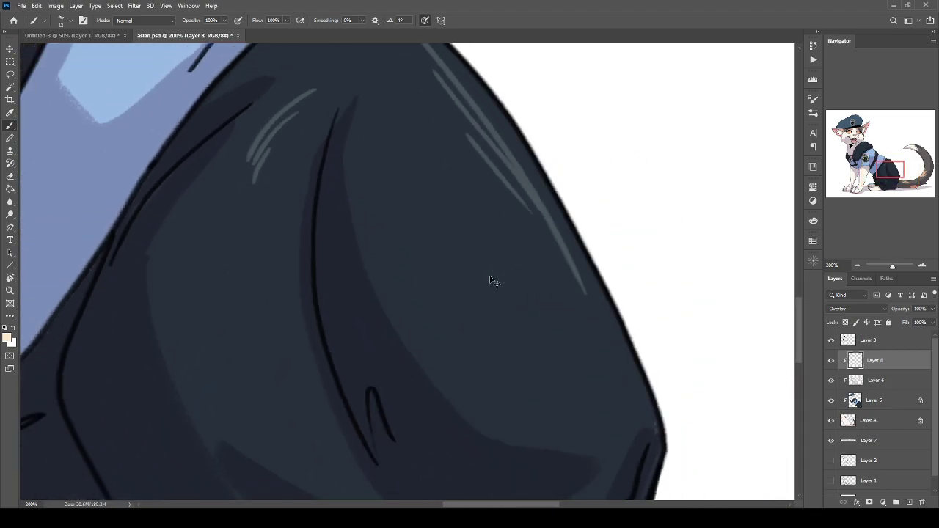
drag(339, 209, 481, 385)
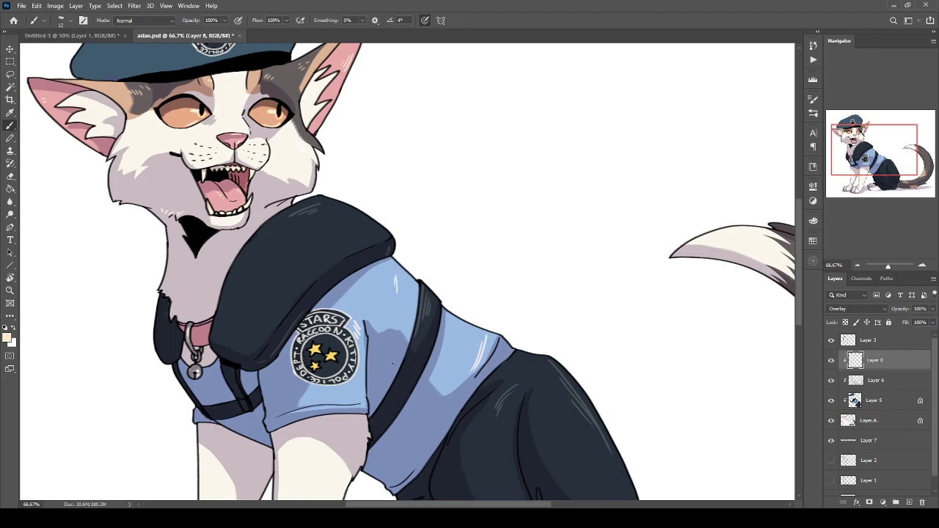
scroll(397, 477, down, 2)
scroll(396, 481, up, 1)
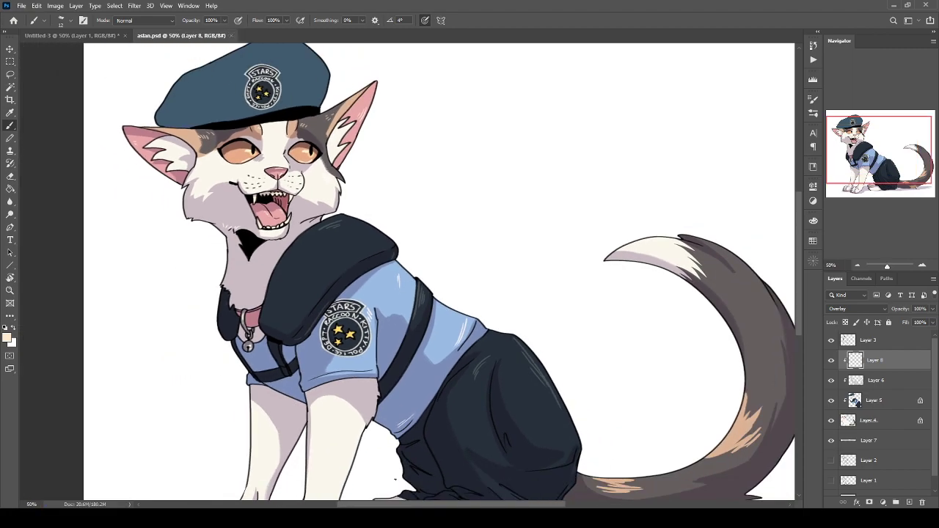
Add short highlight strokes to the fur tuft at the base of the cat's neck.
key(ctrl+plus)
key(ctrl+plus)
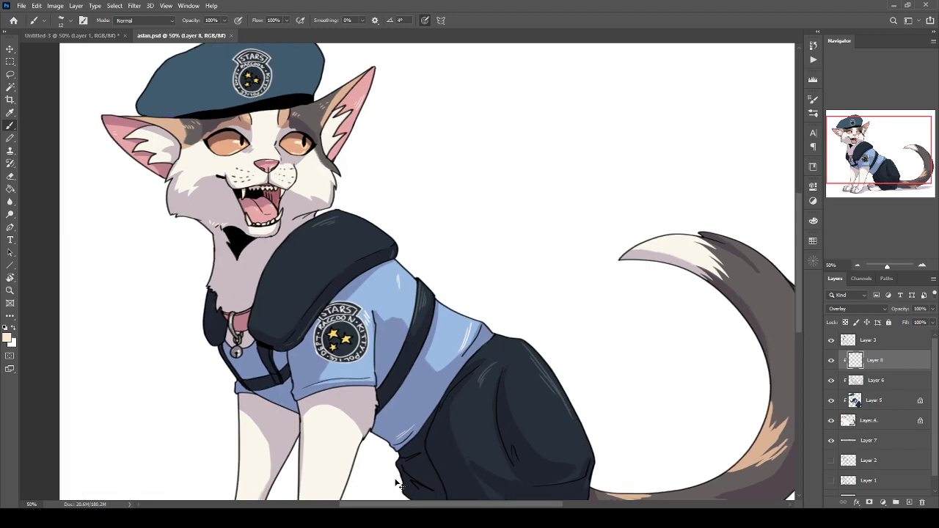
drag(220, 241, 398, 387)
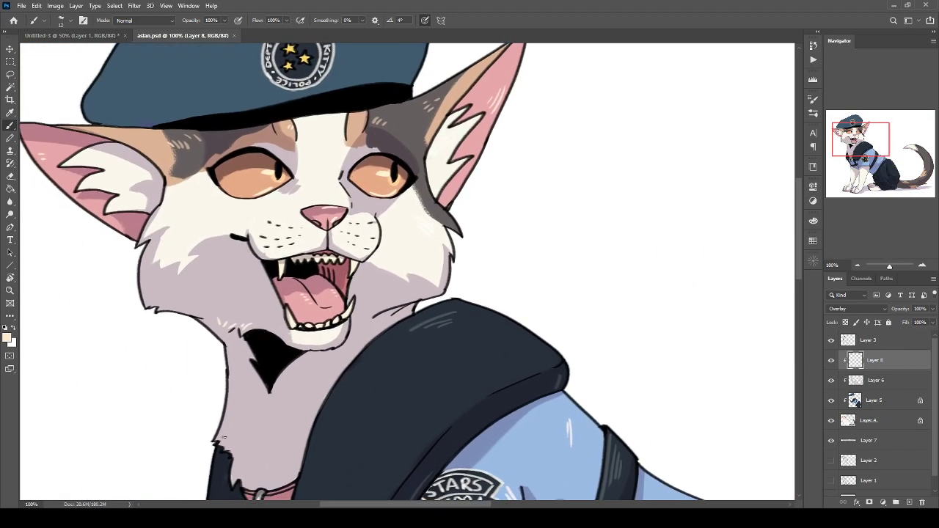
drag(228, 435, 218, 439)
Add curved highlight strokes to the beret's upper edge and both sides, and save the file.
drag(302, 226, 392, 411)
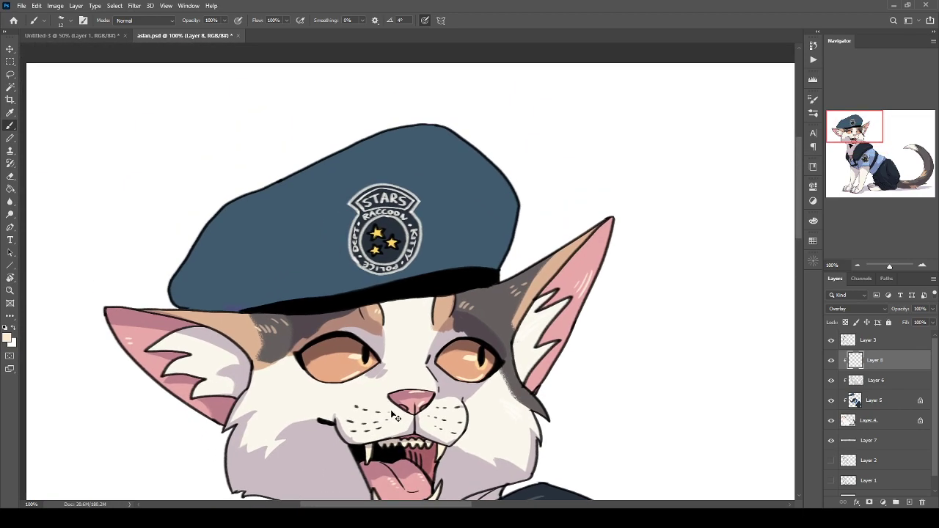
key(ctrl+plus)
drag(377, 241, 290, 310)
mouse_move(386, 58)
mouse_down()
mouse_move(399, 129)
mouse_move(406, 76)
mouse_up()
drag(413, 110, 416, 141)
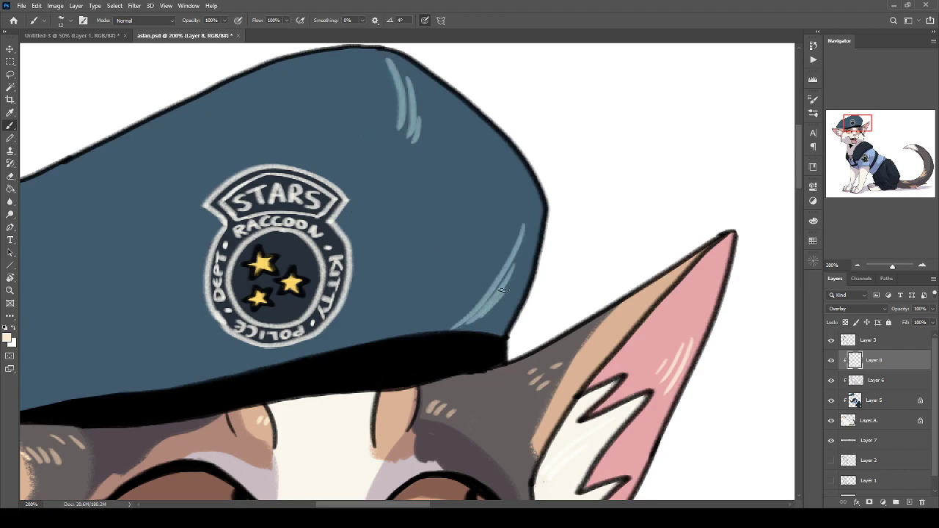
drag(338, 276, 621, 279)
drag(317, 204, 223, 268)
drag(276, 226, 242, 265)
key(ctrl+minus)
key(ctrl+minus)
key(ctrl+minus)
key(ctrl+s)
drag(411, 384, 255, 262)
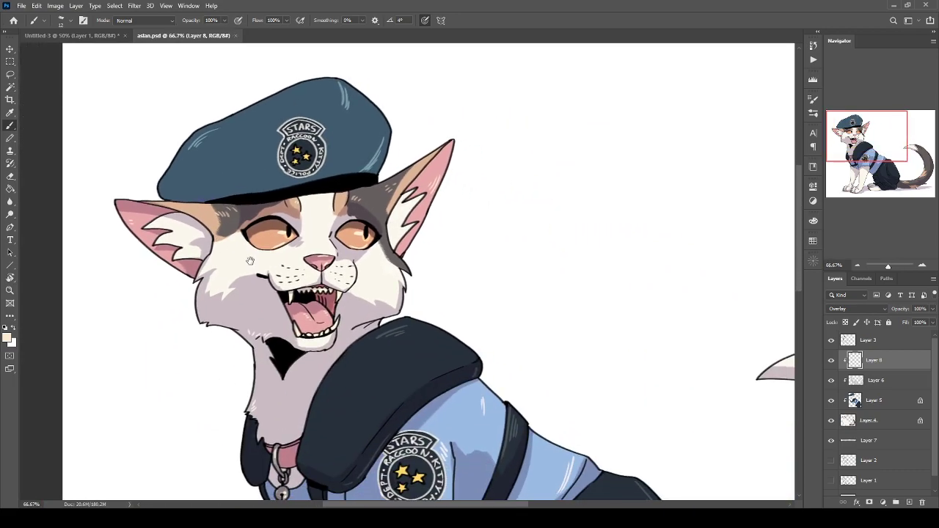
Sample the mauve shading colour from Layer 6 with its blend mode on Normal, and restore the layer to Multiply.
click(875, 375)
click(861, 311)
click(839, 282)
alt+click(287, 389)
click(835, 312)
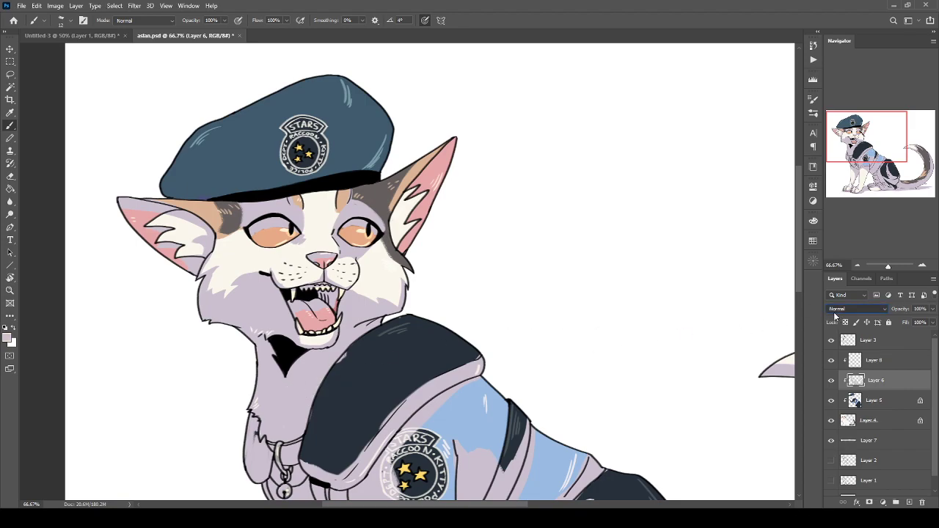
click(827, 334)
Paint mauve shading on the beret above the black band and on the fold beside the badge.
key(ctrl+plus)
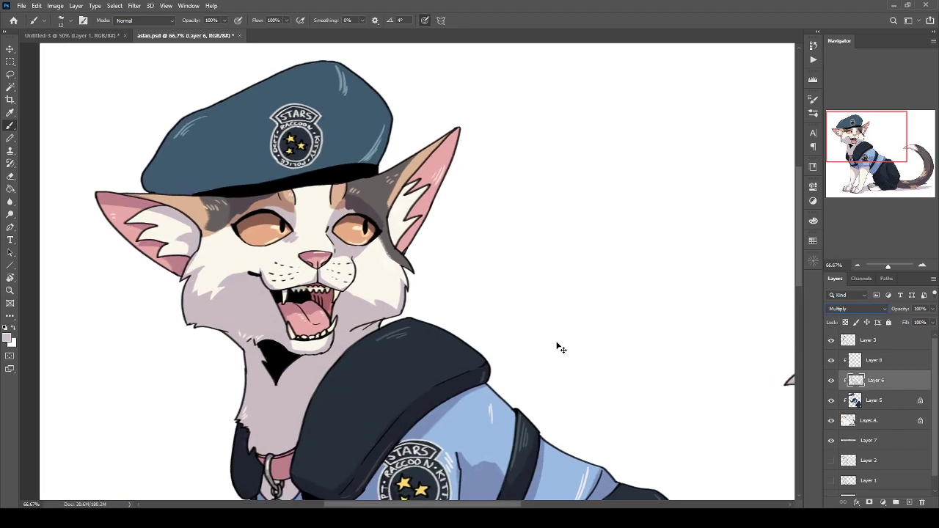
key(ctrl+plus)
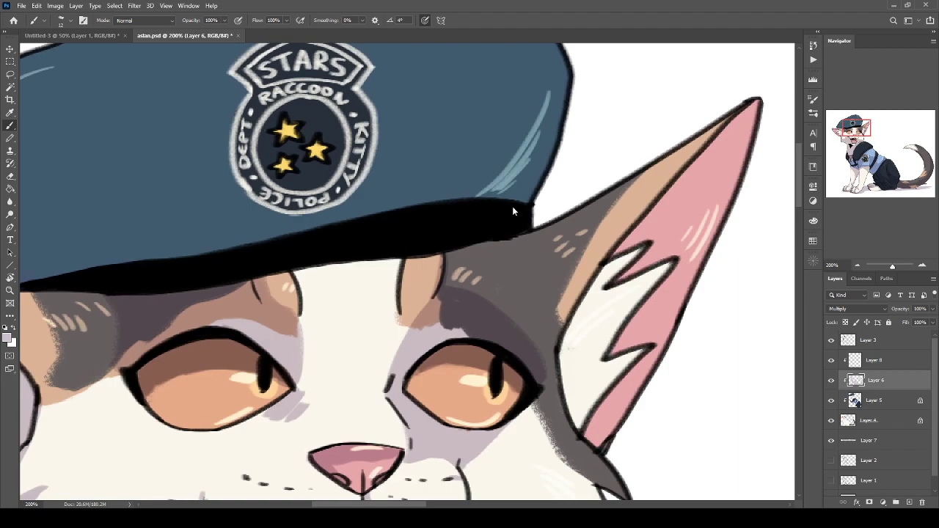
mouse_move(458, 207)
mouse_down()
mouse_move(490, 76)
mouse_move(389, 202)
mouse_up()
drag(494, 73, 461, 189)
key(space)
drag(403, 199, 514, 242)
mouse_move(580, 123)
mouse_down()
mouse_move(389, 226)
mouse_move(249, 279)
mouse_move(477, 253)
mouse_up()
mouse_move(197, 306)
mouse_down()
mouse_move(160, 318)
mouse_move(436, 262)
mouse_move(322, 275)
mouse_move(367, 263)
mouse_up()
key(space)
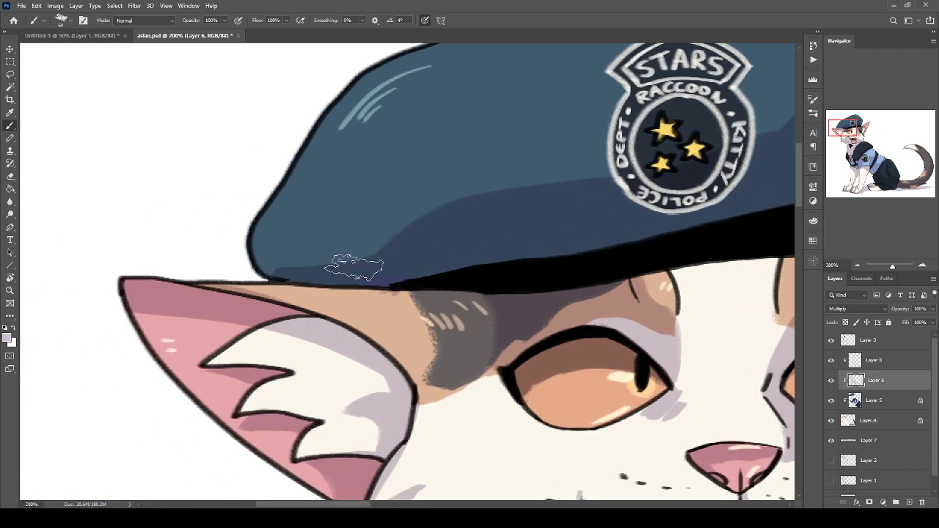
key(ctrl+minus)
key(ctrl+minus)
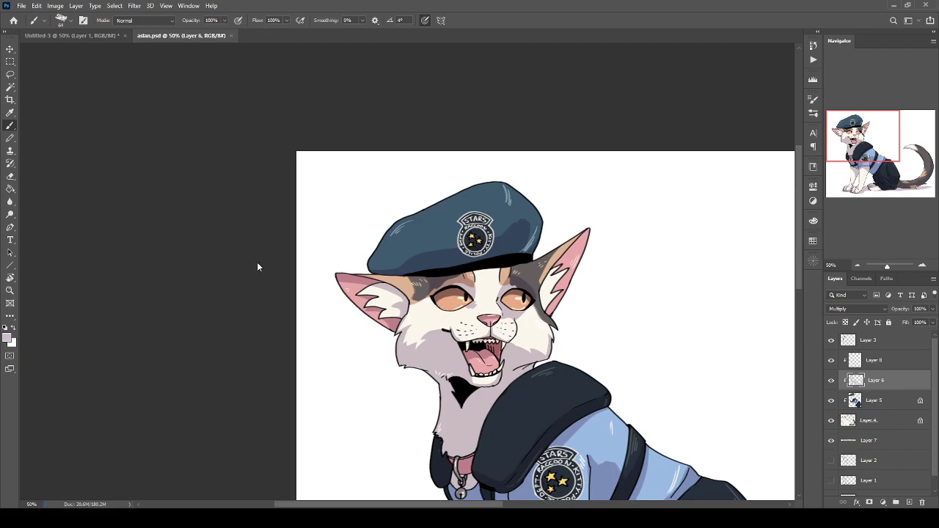
key(ctrl+minus)
key(ctrl+minus)
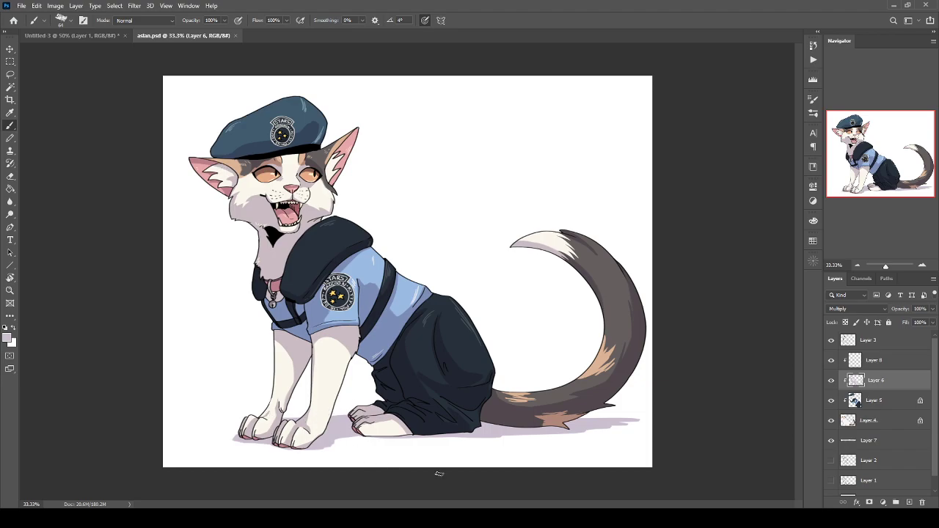
Sample the pale peach highlight colour from Layer 8 with its blend mode on Normal, and restore the layer to Overlay.
click(881, 363)
click(858, 308)
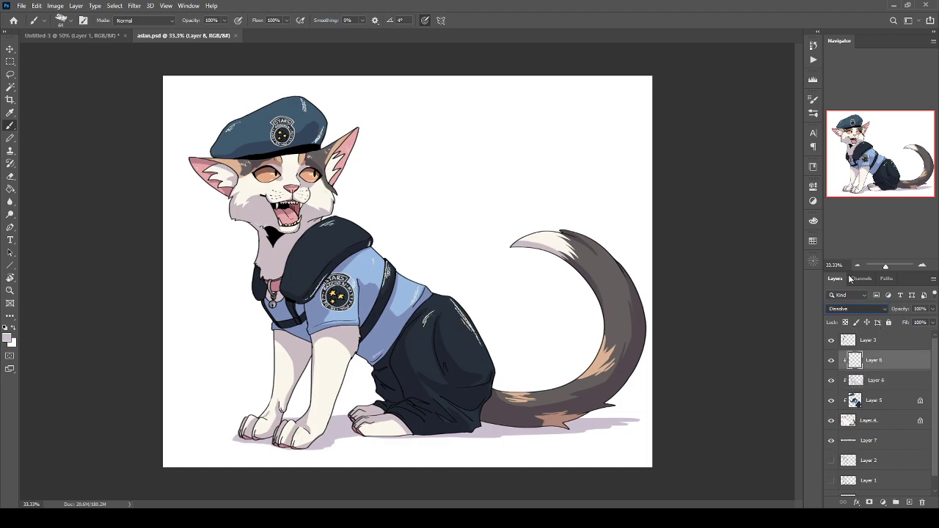
click(850, 268)
key(ctrl+plus)
key(ctrl+plus)
key(ctrl+plus)
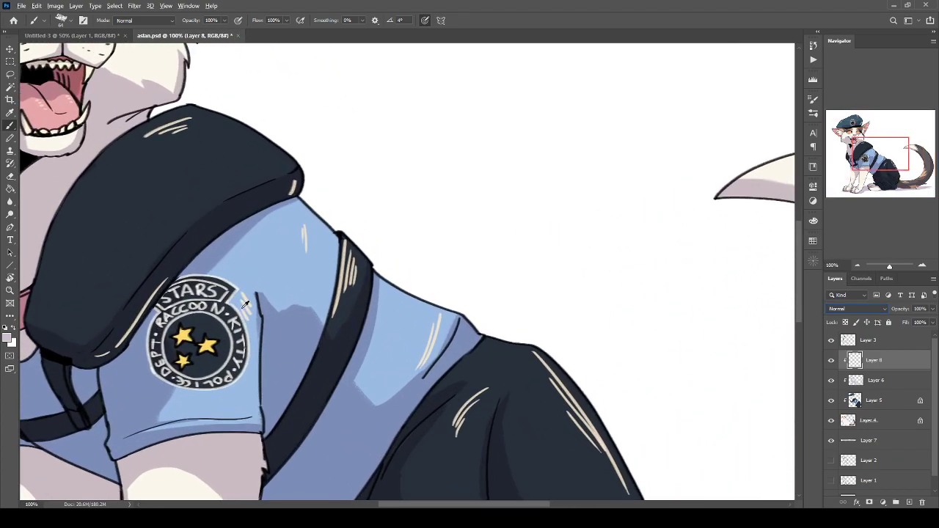
scroll(856, 312, down, 12)
Add thin highlight strokes to the upper tail and along its inner curve above the orange patch.
drag(547, 338, 293, 199)
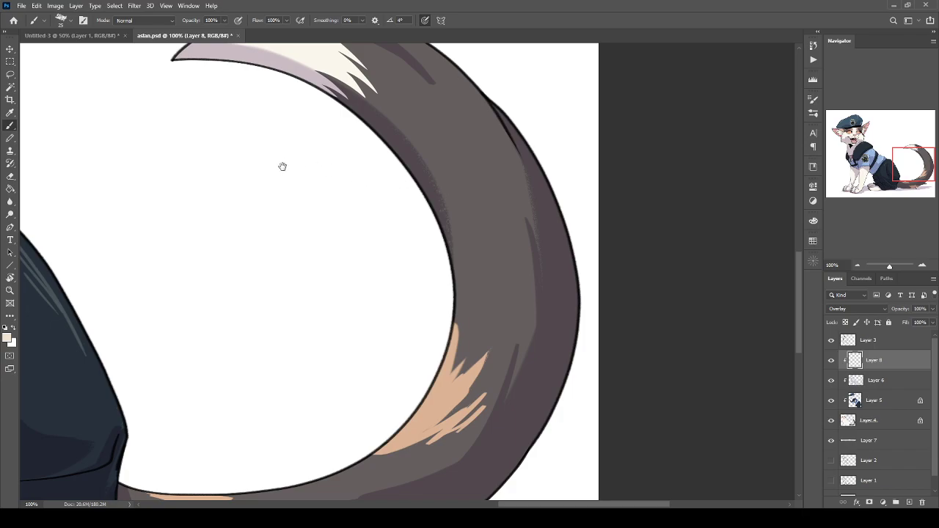
drag(283, 122, 289, 197)
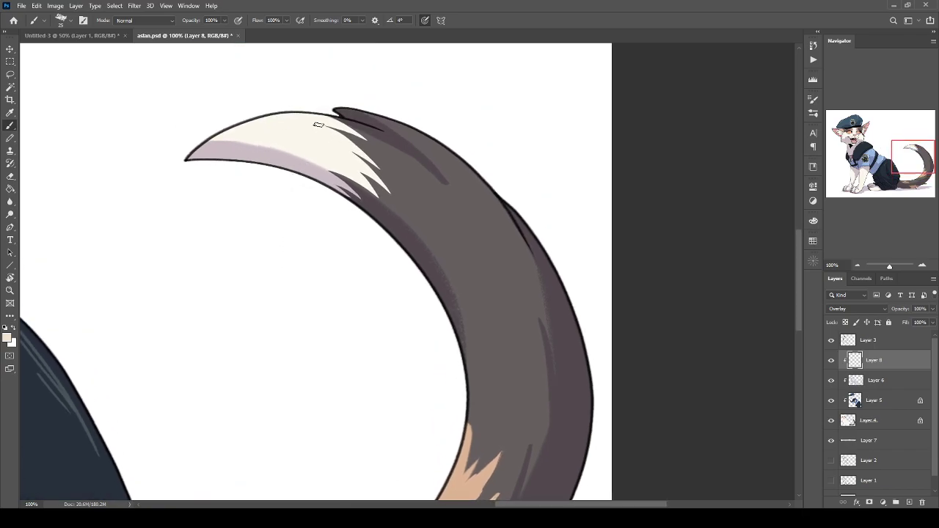
drag(505, 216, 434, 143)
drag(477, 202, 510, 248)
drag(474, 328, 487, 417)
drag(478, 370, 485, 420)
Add highlight strokes to the lower tail below the orange patch and over the orange markings near its base.
mouse_move(434, 378)
mouse_down()
mouse_move(447, 198)
mouse_move(424, 118)
mouse_up()
mouse_move(405, 270)
mouse_down()
mouse_move(360, 311)
mouse_move(392, 299)
mouse_move(357, 318)
mouse_up()
drag(389, 305, 367, 320)
drag(286, 337, 213, 349)
drag(264, 352, 213, 353)
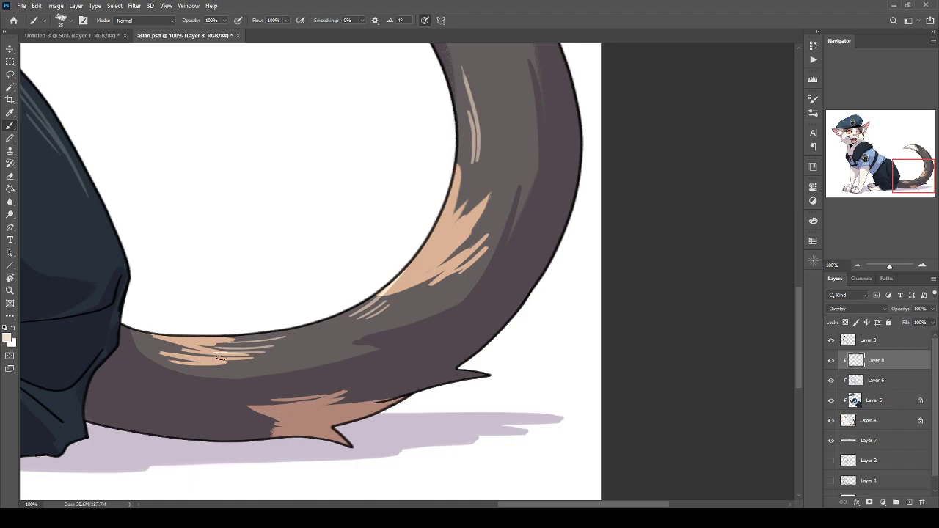
key(ctrl+minus)
key(ctrl+minus)
key(ctrl+minus)
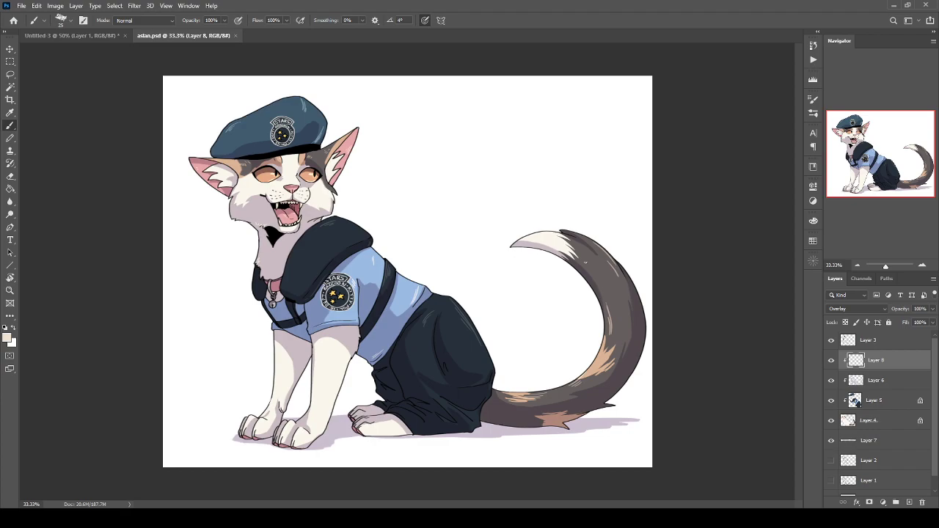
Create a new layer above Layer 3 and set up a small brush with an off-white colour.
click(870, 341)
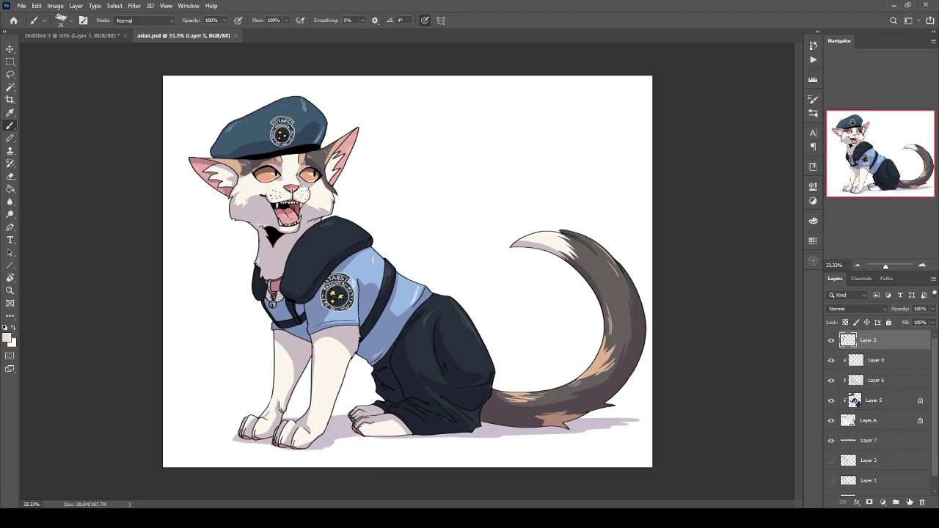
click(909, 503)
scroll(615, 281, up, 1)
key(ctrl+plus)
drag(253, 236, 576, 382)
alt+click(425, 259)
key(i)
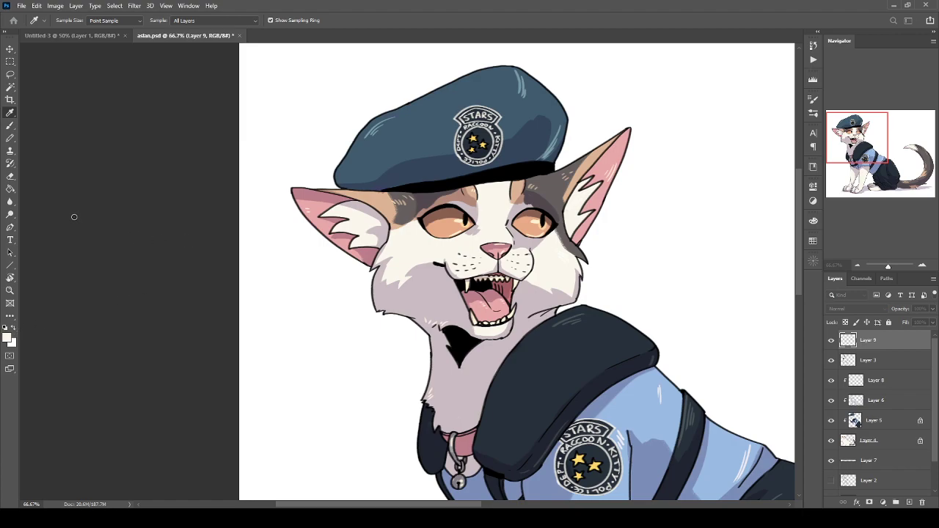
key(b)
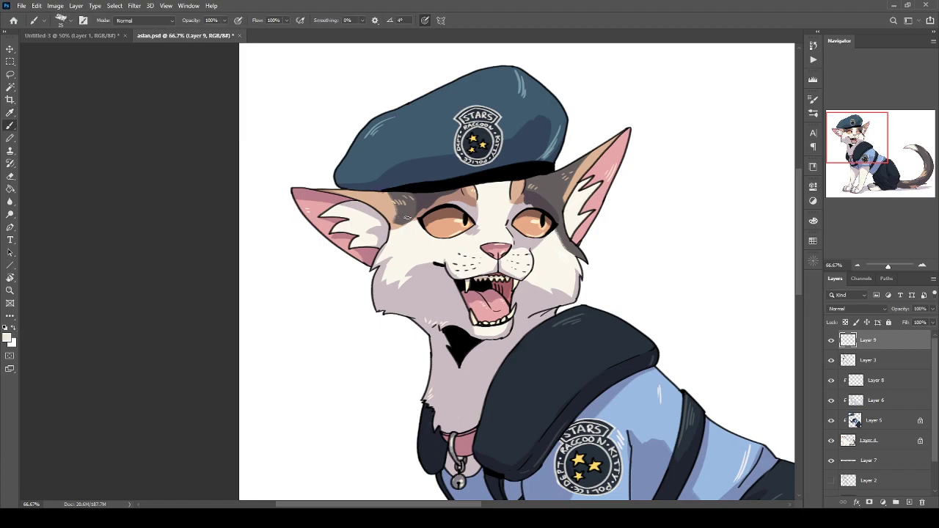
key(bracketleft)
key(bracketleft)
key(bracketleft)
key(bracketleft)
Draw long, thin off-white whiskers curving outward from both sides of the cat's muzzle.
drag(456, 255, 299, 324)
key(ctrl+z)
key(ctrl+plus)
drag(411, 250, 277, 262)
mouse_move(474, 265)
mouse_down()
mouse_move(414, 280)
mouse_move(266, 348)
mouse_up()
mouse_move(463, 281)
mouse_down()
mouse_move(425, 301)
mouse_move(359, 370)
mouse_up()
drag(424, 286, 147, 275)
drag(547, 251, 317, 234)
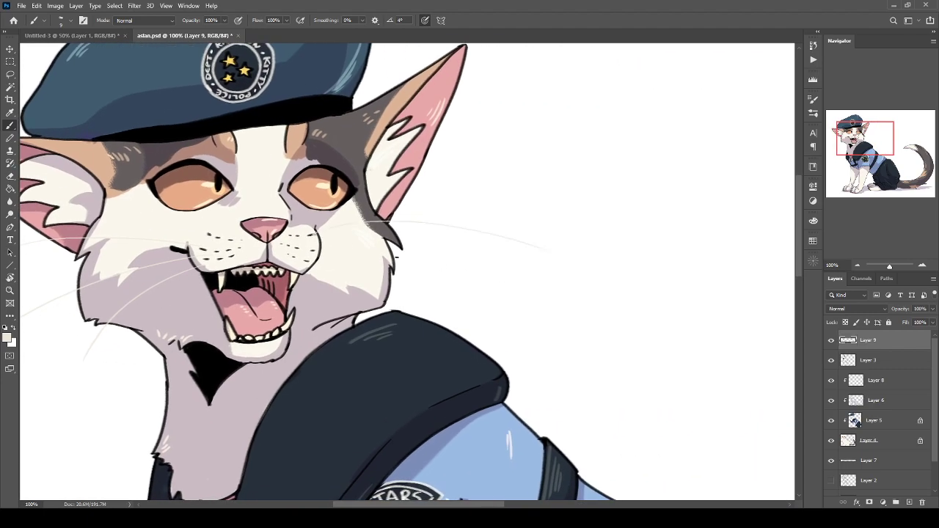
drag(519, 320, 393, 264)
key(ctrl+minus)
key(ctrl+minus)
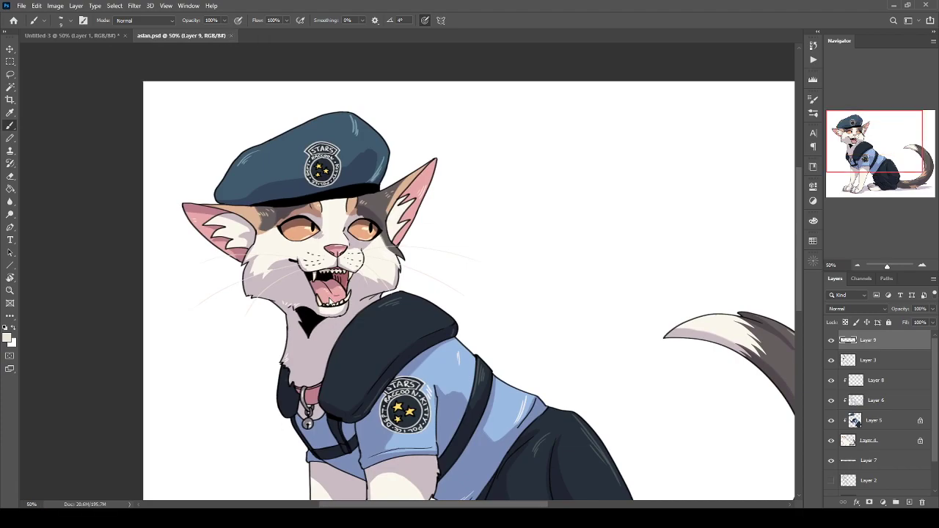
Draw thin off-white brow whiskers above both eyes and save the file.
key(ctrl+plus)
drag(353, 151, 337, 171)
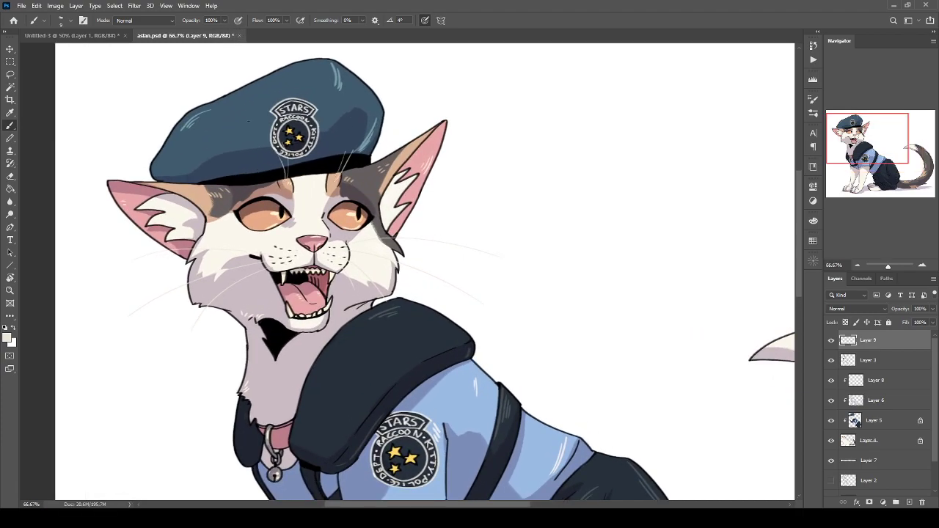
key(ctrl+minus)
key(ctrl+minus)
key(ctrl+s)
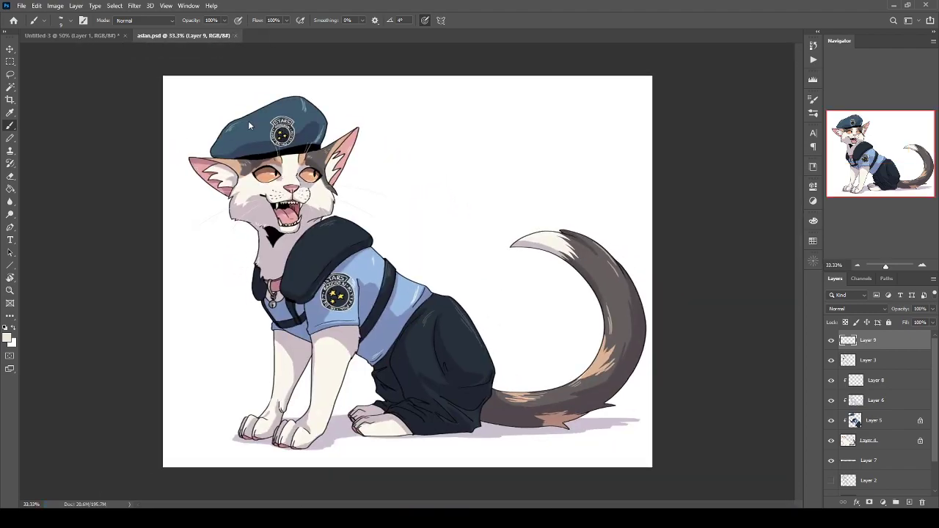
Dab a small white glint at the pupil of the cat's eye.
key(ctrl+plus)
key(ctrl+plus)
key(ctrl+plus)
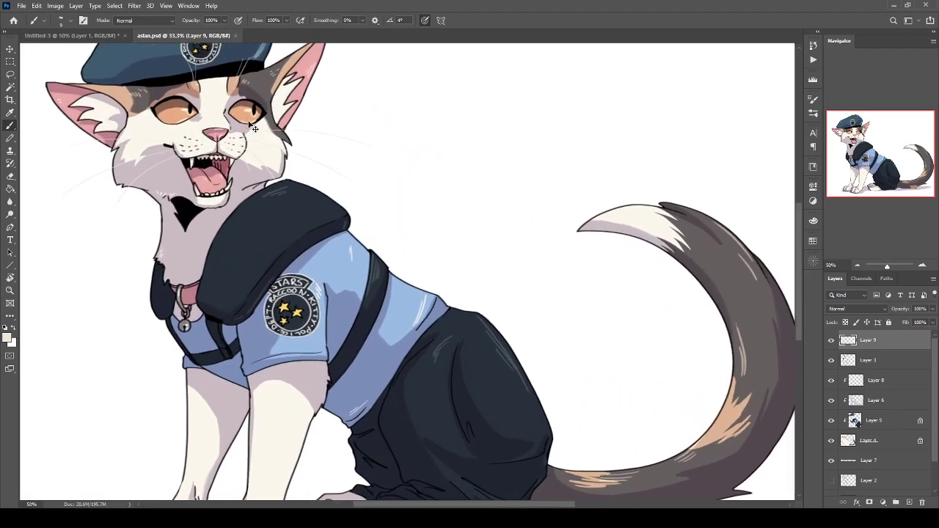
drag(225, 247, 476, 489)
key(ctrl+plus)
key(ctrl+plus)
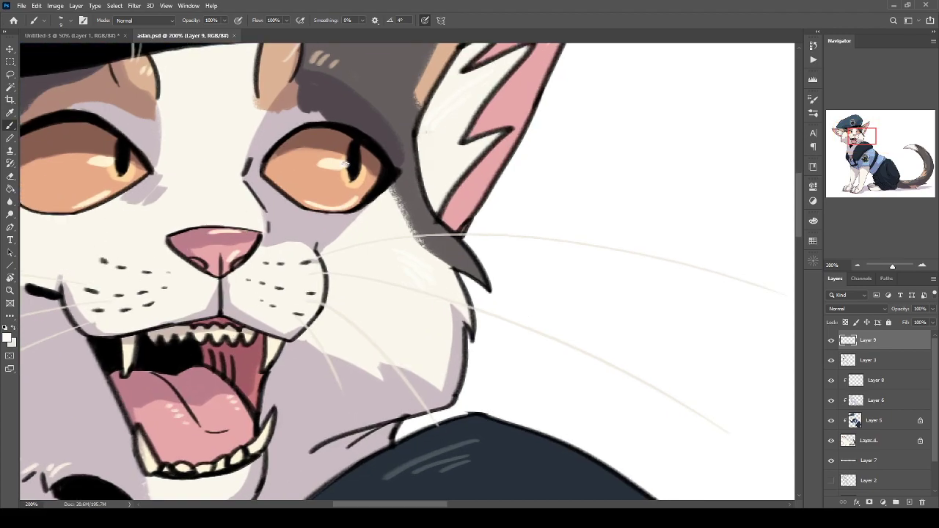
click(346, 164)
key(ctrl+minus)
key(ctrl+minus)
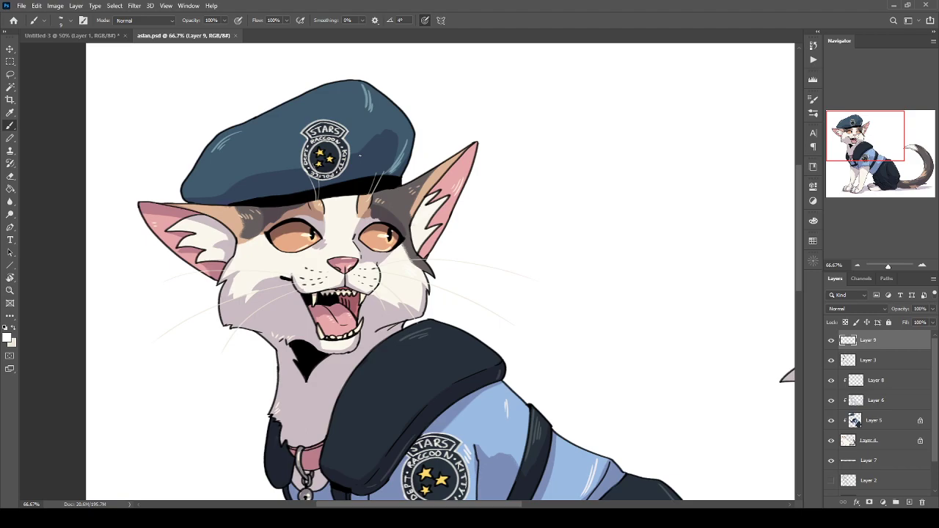
key(ctrl+minus)
key(ctrl+minus)
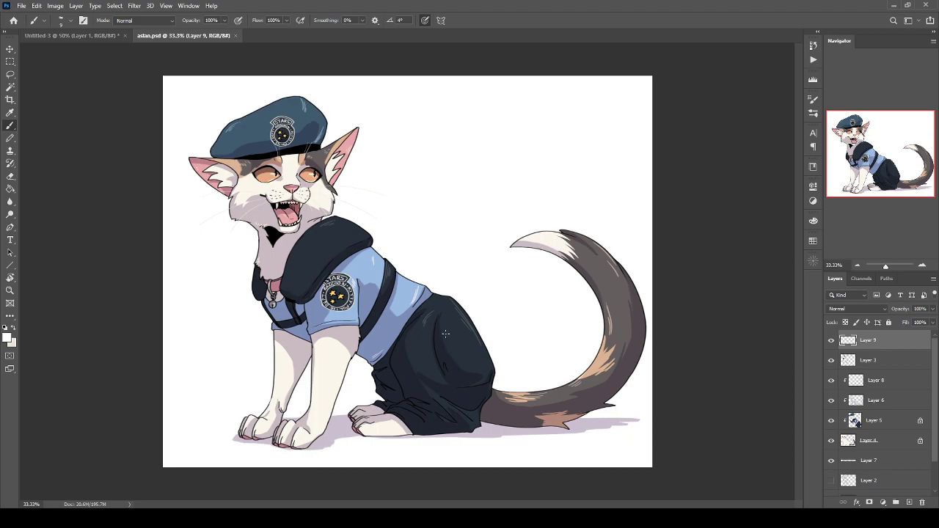
Create a new layer above the whiskers layer and pick a dark navy colour for the signature.
key(ctrl+plus)
key(ctrl+plus)
key(ctrl+plus)
drag(341, 310, 509, 325)
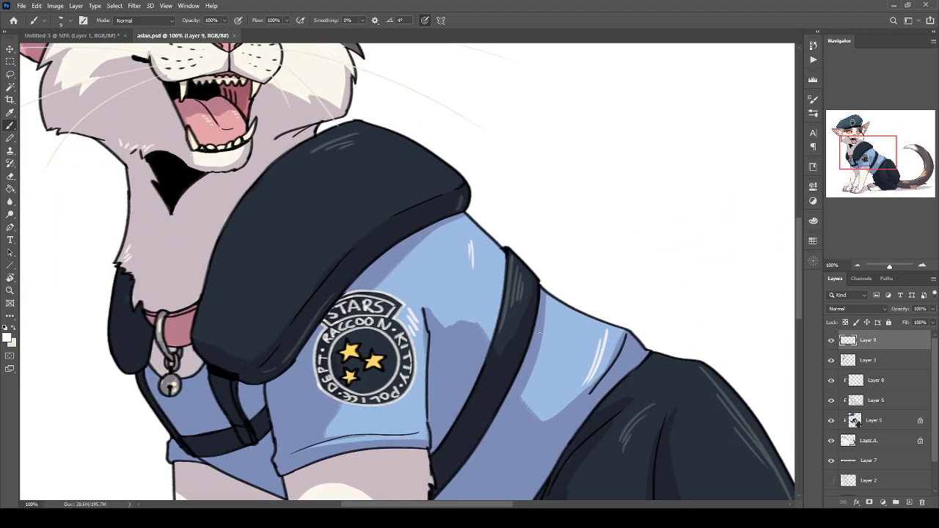
click(909, 502)
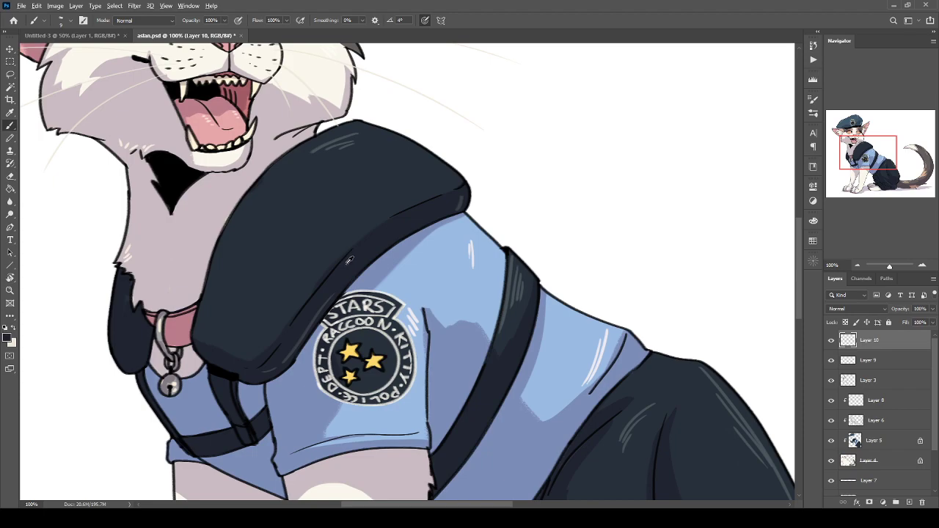
Hand-letter the first word of the artist's signature in dark capitals along the hood's lower edge.
key(ctrl+plus)
key(r)
drag(172, 198, 308, 361)
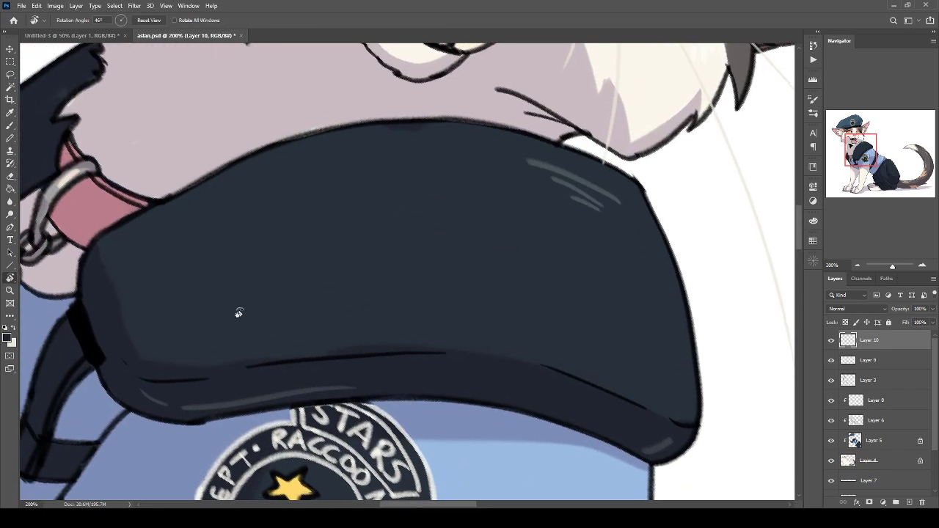
key(b)
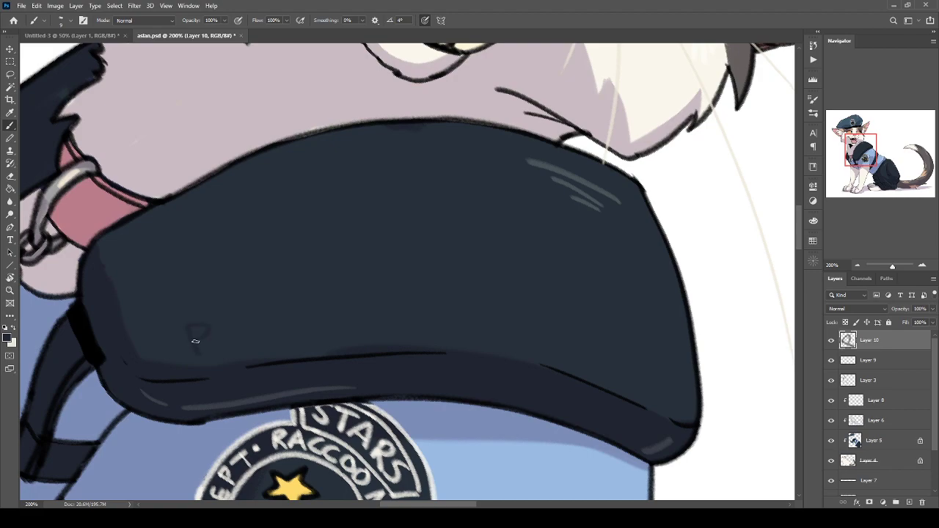
mouse_move(232, 321)
mouse_down()
mouse_move(233, 351)
mouse_move(233, 336)
mouse_move(270, 315)
mouse_move(256, 346)
mouse_move(295, 344)
mouse_move(302, 330)
mouse_move(303, 345)
mouse_move(322, 343)
mouse_up()
mouse_move(332, 311)
mouse_down()
mouse_move(331, 342)
mouse_move(345, 342)
mouse_up()
mouse_move(332, 327)
mouse_down()
mouse_move(366, 316)
mouse_move(379, 339)
mouse_move(383, 327)
mouse_up()
drag(385, 326, 401, 339)
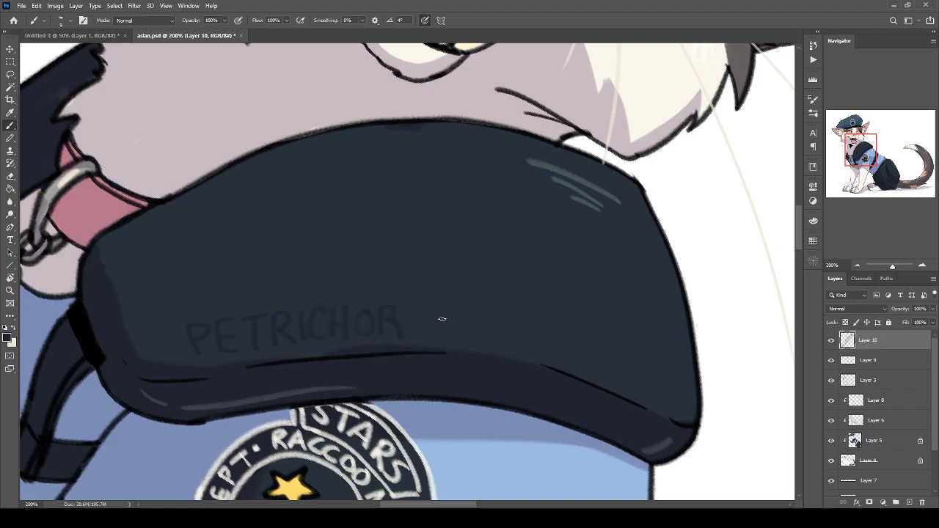
Letter the second word of the signature on the hood and draw a small crown after it.
drag(430, 308, 433, 337)
mouse_move(434, 309)
mouse_down()
mouse_move(450, 338)
mouse_move(515, 317)
mouse_move(524, 337)
mouse_up()
drag(525, 319, 546, 339)
drag(546, 337, 548, 315)
drag(564, 353, 562, 324)
key(ctrl+minus)
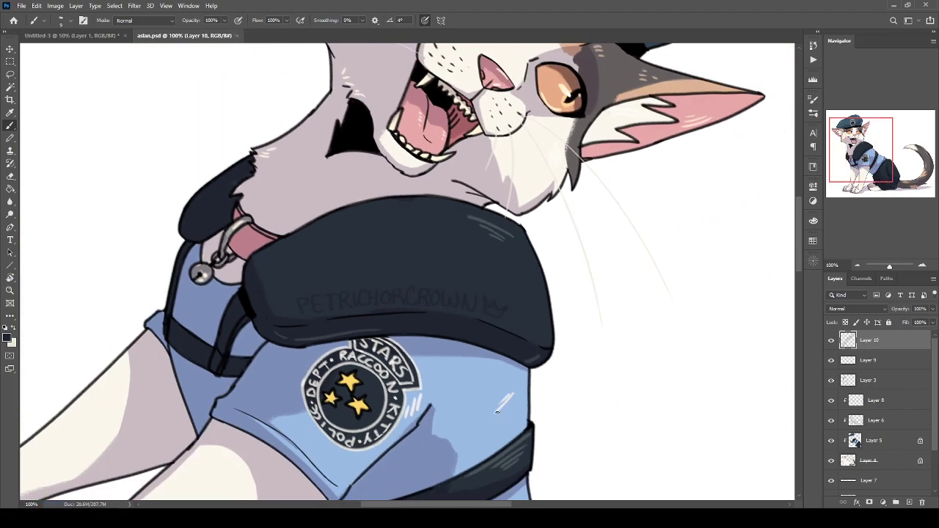
Set the signature layer's blend mode to Multiply with 41% opacity and save the file.
key(c)
key(ctrl+minus)
key(ctrl+minus)
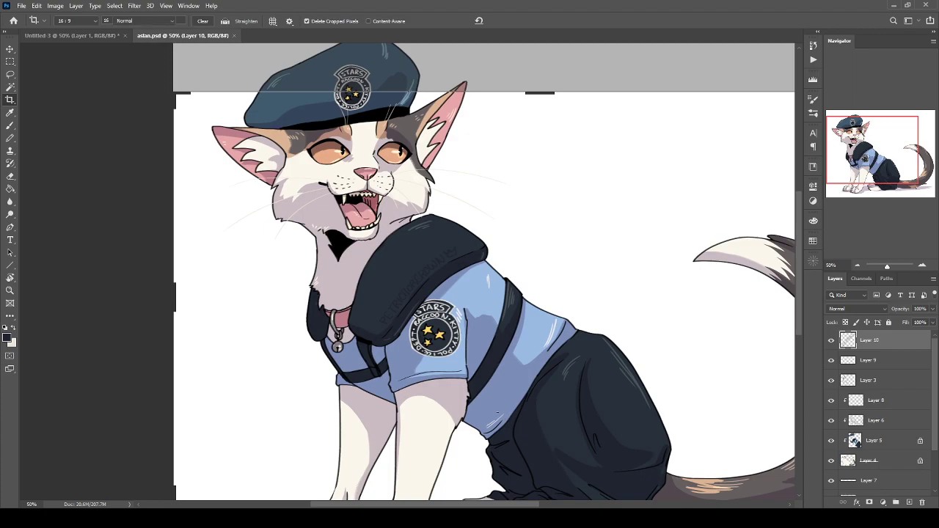
key(b)
click(857, 311)
click(854, 310)
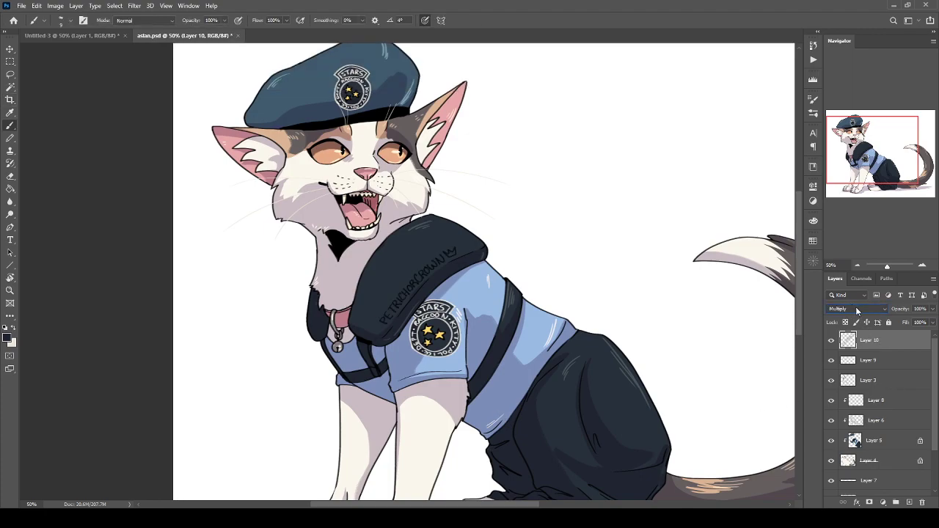
click(933, 309)
click(904, 320)
key(ctrl+minus)
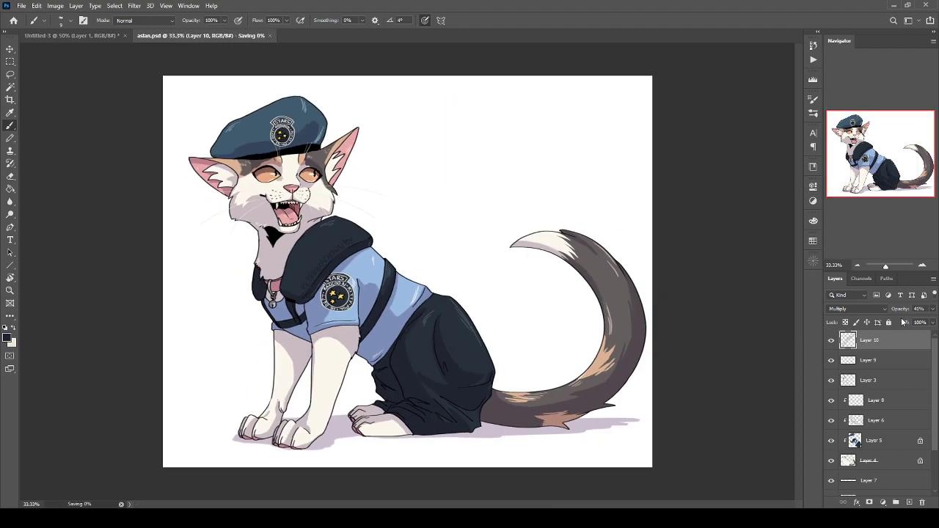
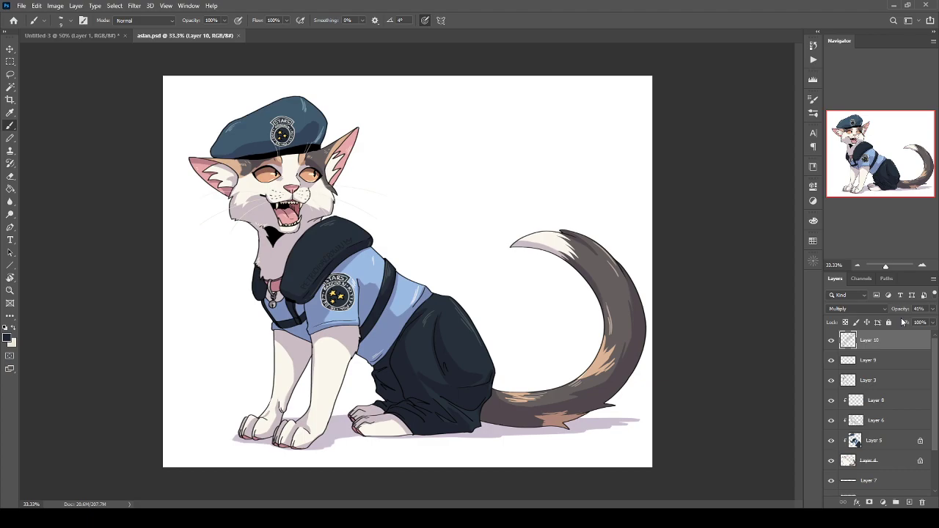
Examine the cat's head, uniform, signature and tail at several magnifications and save the file again.
key(ctrl+plus)
key(ctrl+plus)
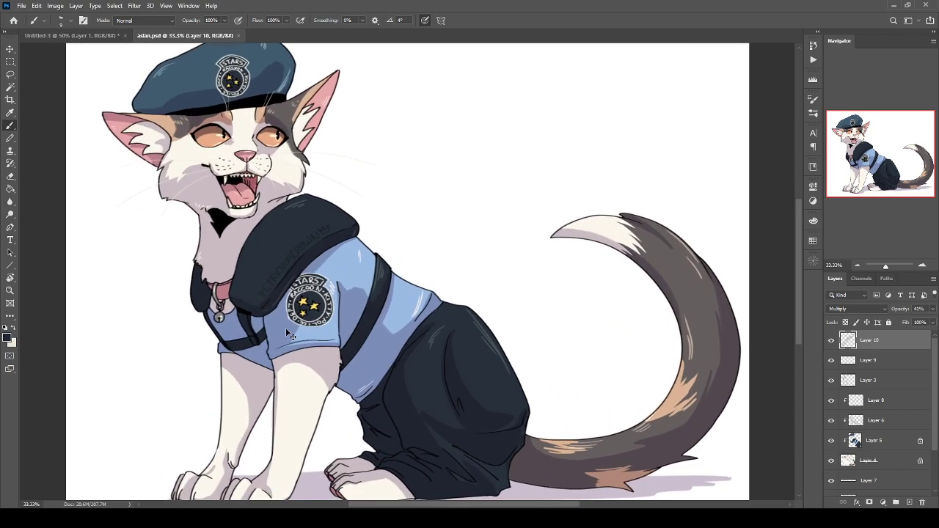
drag(176, 267, 347, 418)
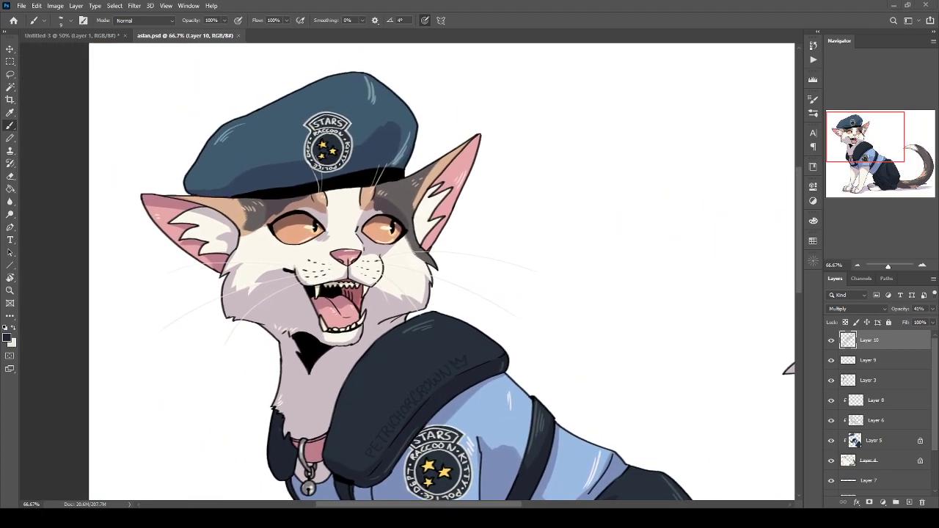
key(0)
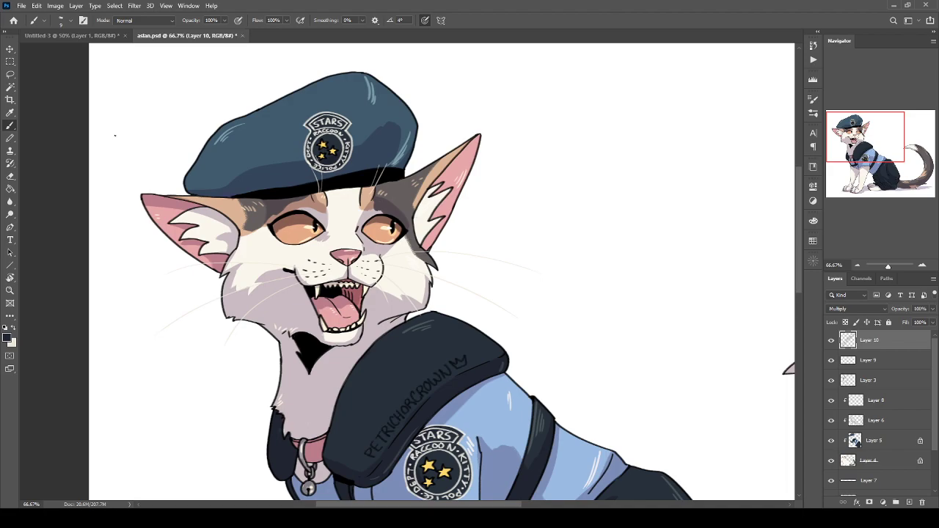
key(ctrl+z)
key(ctrl+minus)
key(ctrl+s)
drag(557, 438, 289, 242)
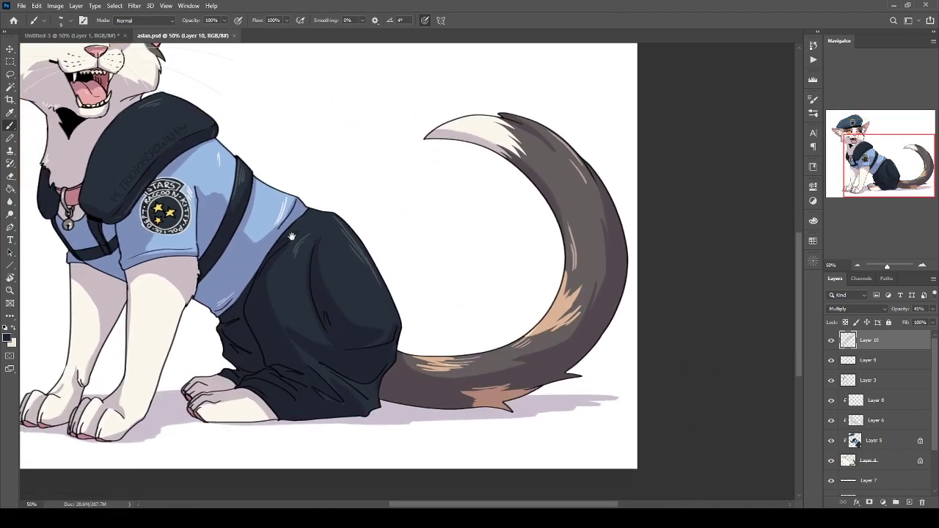
drag(198, 277, 395, 332)
key(ctrl+minus)
key(ctrl+plus)
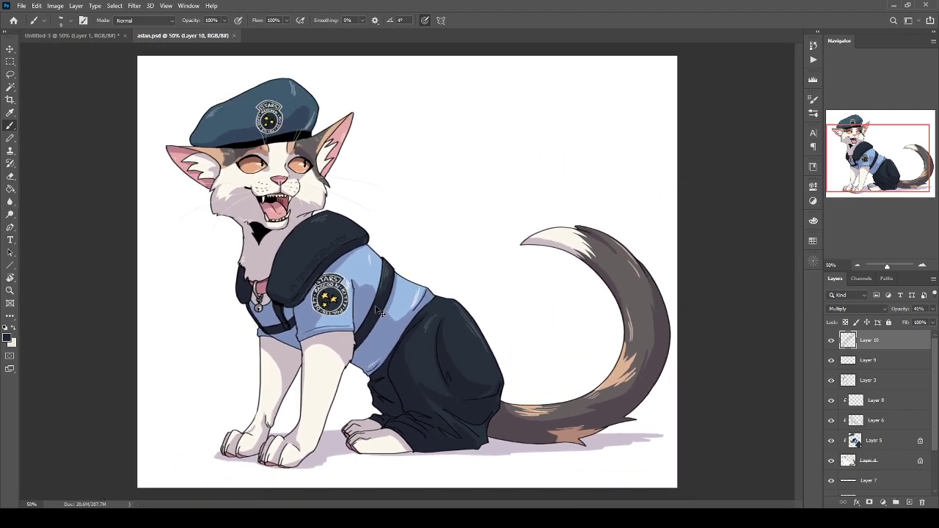
drag(296, 304, 435, 362)
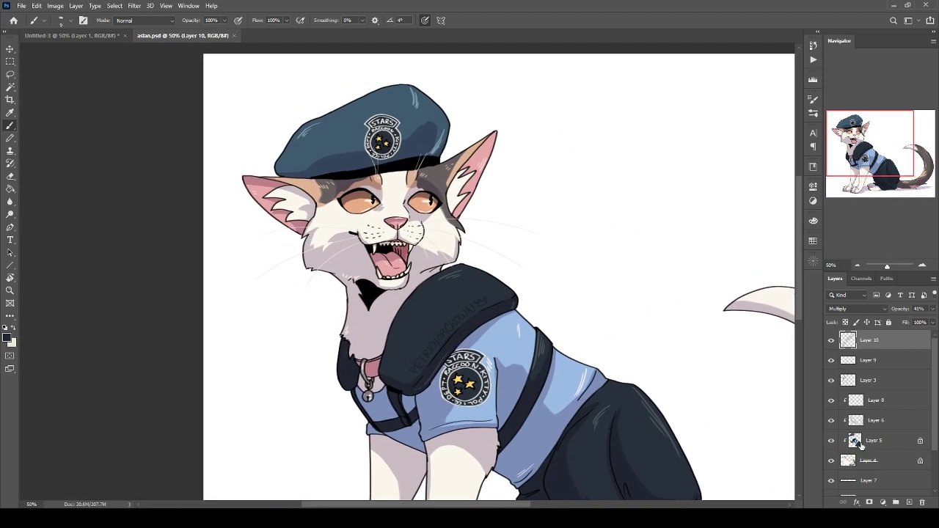
Sample the light purple shadow colour from the shading layer in Normal mode, and return that layer to Multiply.
click(873, 442)
click(871, 422)
scroll(853, 309, up, 3)
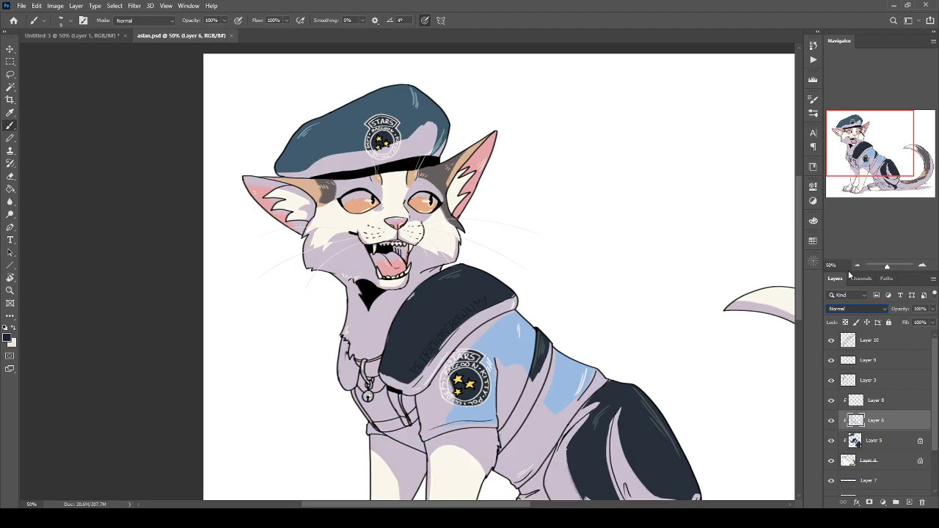
alt+click(449, 397)
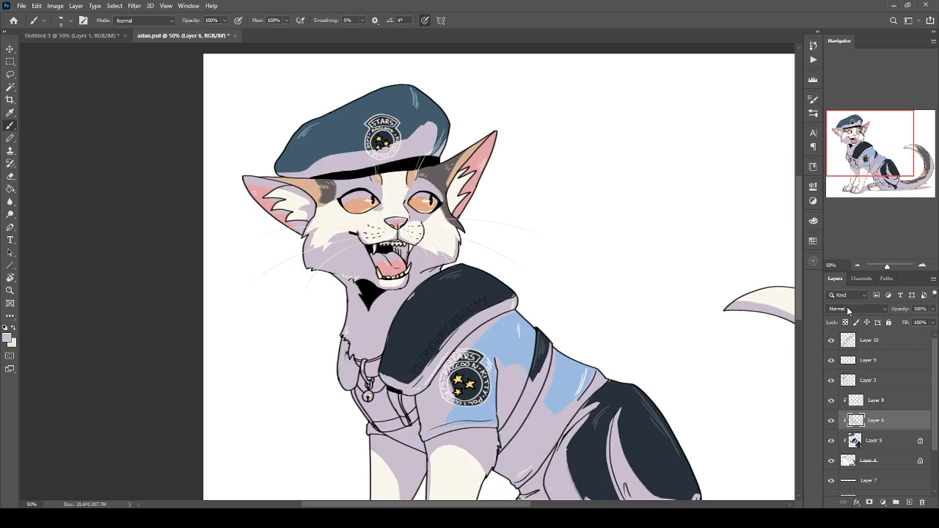
scroll(848, 311, down, 3)
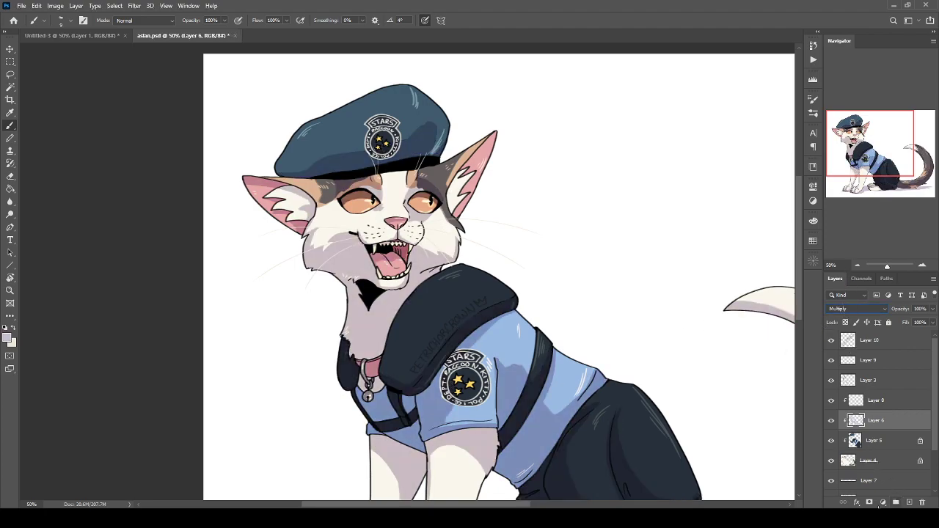
Enlarge the brush and add a new clipped layer directly above the shading layer.
key(ctrl+plus)
key(ctrl+plus)
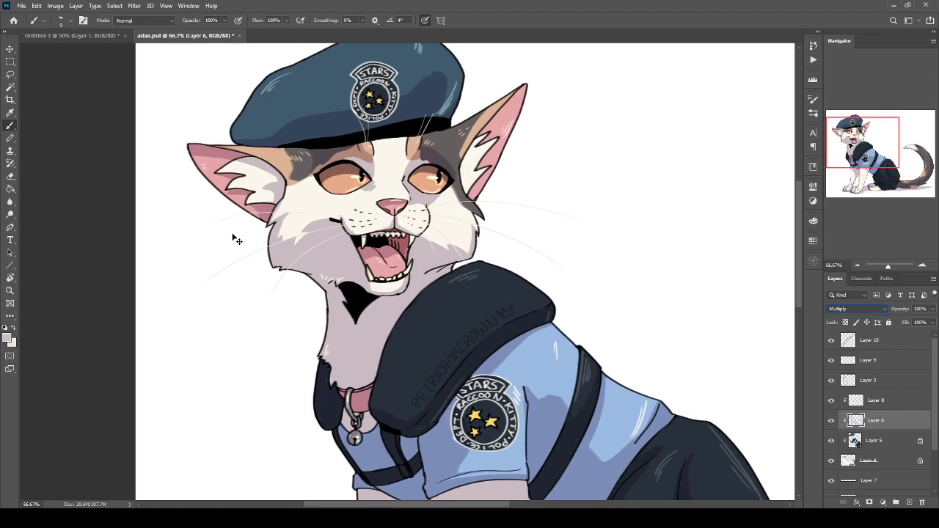
drag(308, 273, 284, 366)
key(ctrl+plus)
scroll(389, 309, up, 3)
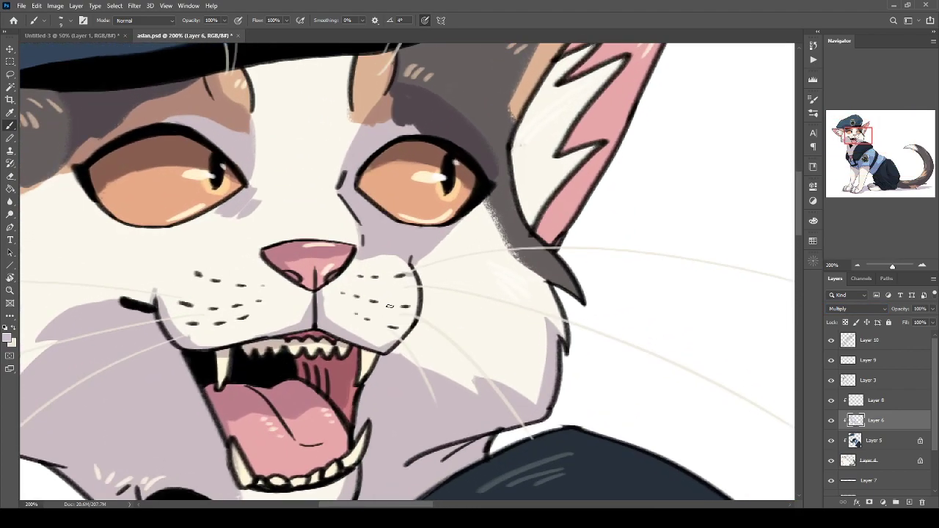
key(bracketright)
key(bracketright)
key(bracketright)
scroll(397, 366, down, 3)
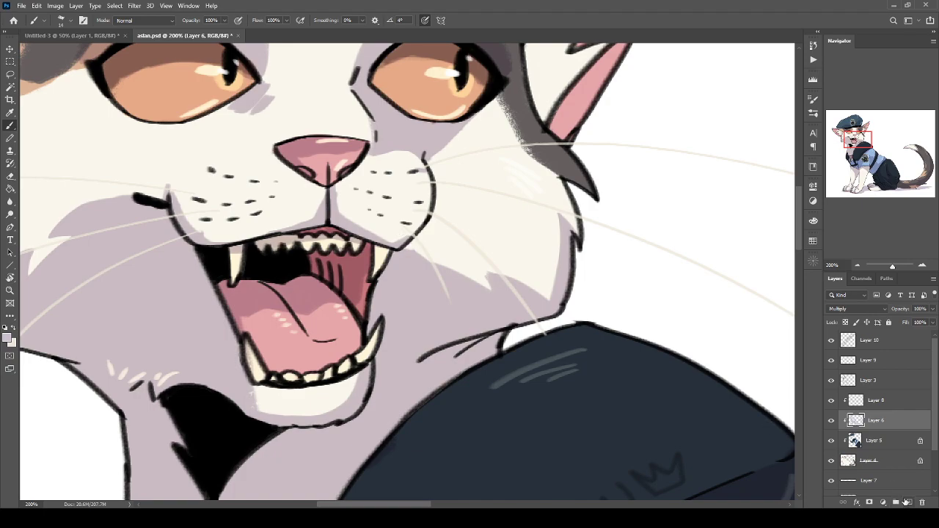
click(831, 402)
click(832, 402)
click(910, 503)
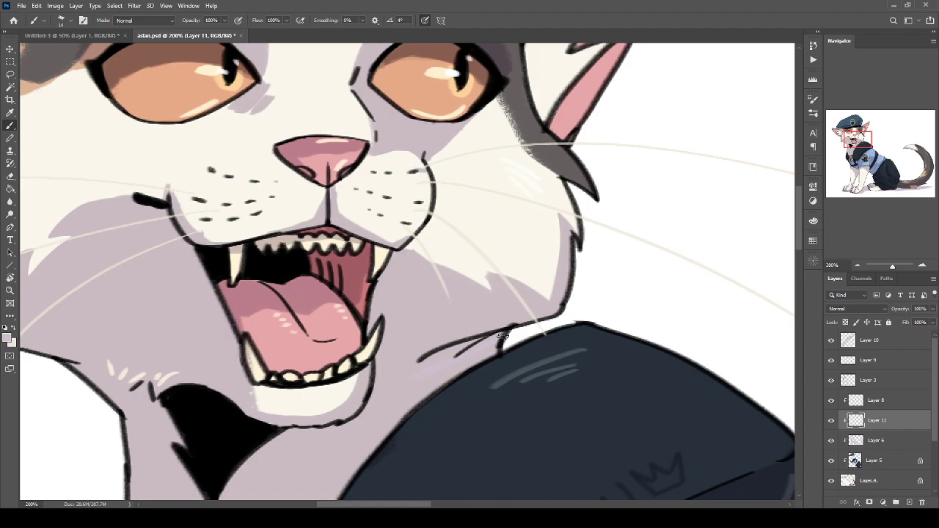
Paint a deeper purple shadow on the neck between the cat's jaw and the hood, with the new layer set to Multiply.
scroll(866, 308, down, 3)
drag(442, 354, 385, 382)
mouse_move(439, 372)
mouse_down()
mouse_move(469, 338)
mouse_move(412, 367)
mouse_up()
drag(446, 339, 414, 362)
mouse_move(484, 320)
mouse_down()
mouse_move(437, 322)
mouse_move(456, 324)
mouse_move(371, 383)
mouse_move(407, 367)
mouse_move(417, 353)
mouse_move(325, 399)
mouse_up()
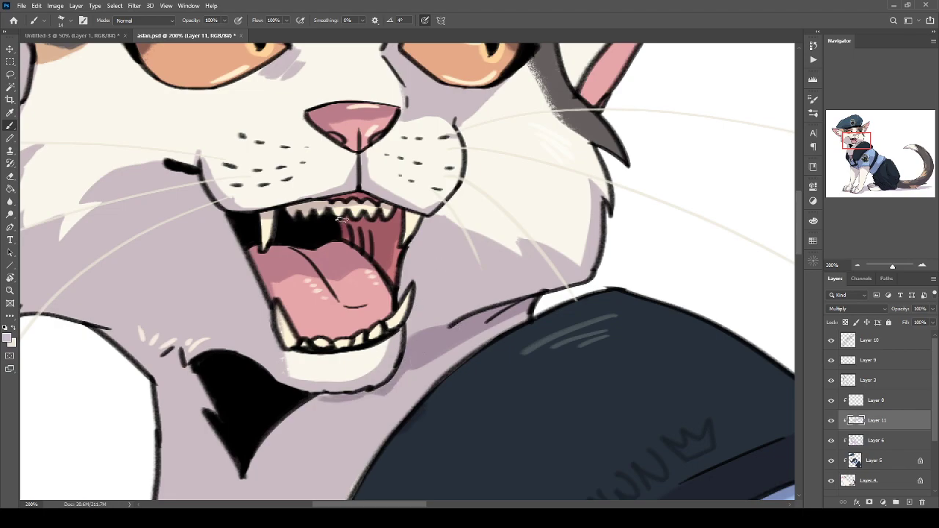
Extend the deeper shadow under the chin, around the black throat patch and over to the hood's edge.
scroll(341, 220, down, 5)
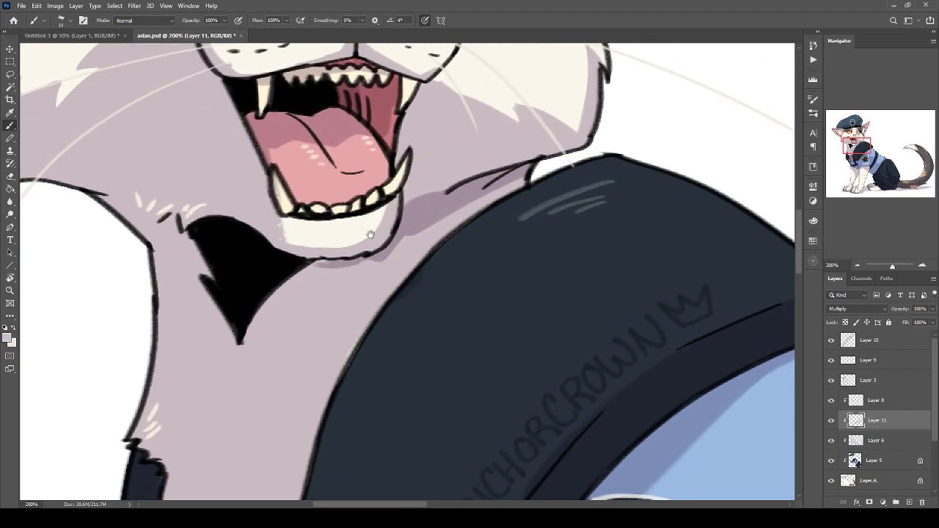
click(367, 267)
mouse_move(204, 285)
mouse_down()
mouse_move(132, 217)
mouse_move(158, 231)
mouse_up()
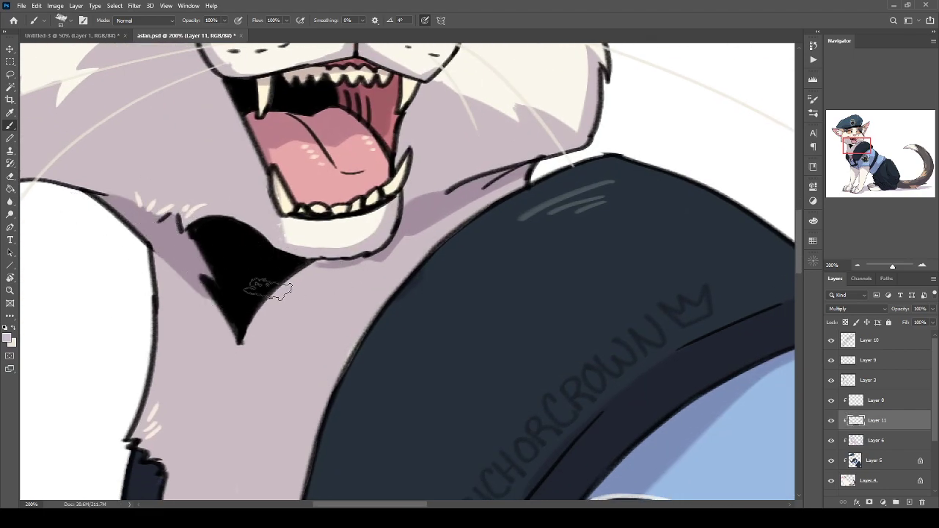
mouse_move(244, 343)
mouse_down()
mouse_move(367, 281)
mouse_move(398, 276)
mouse_up()
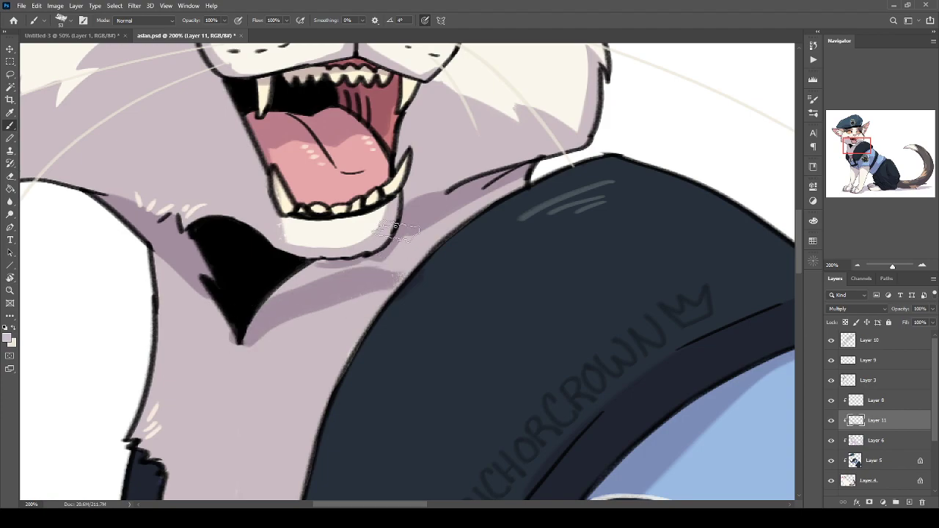
drag(469, 206, 400, 268)
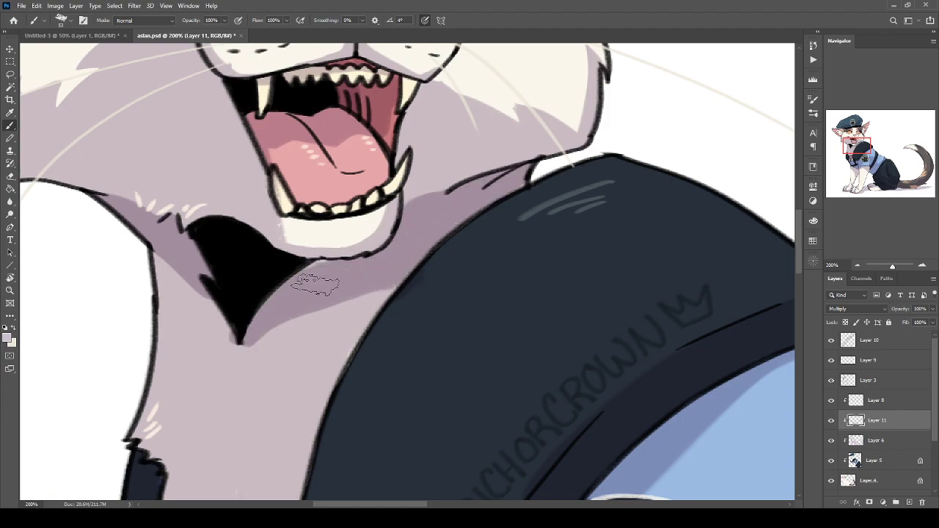
Add deeper shadows to the lower neck fur, the pink collar beside its ring, and the fur below the collar.
scroll(316, 285, down, 2)
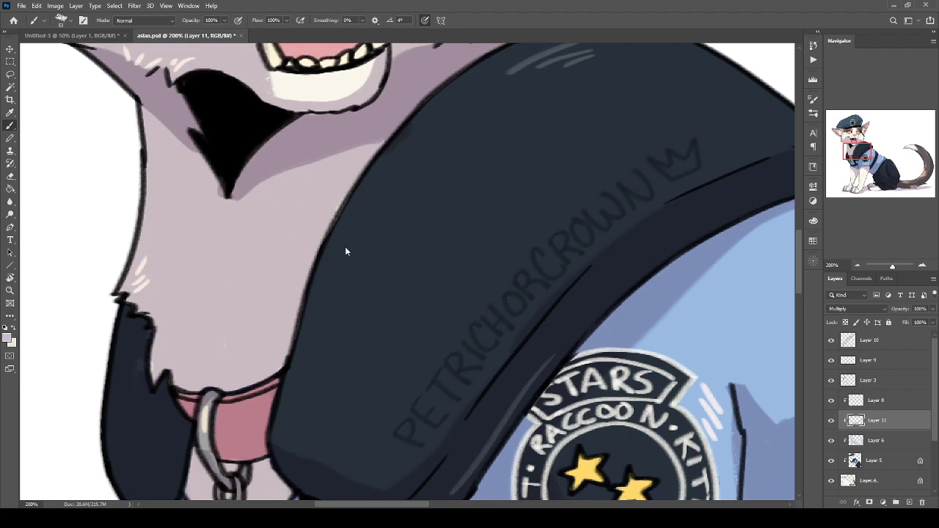
drag(171, 361, 193, 325)
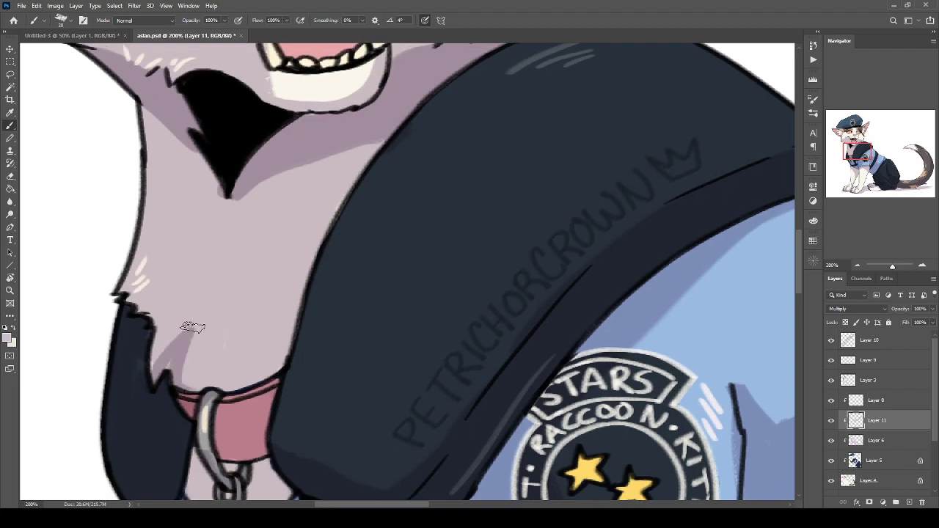
scroll(206, 345, down, 2)
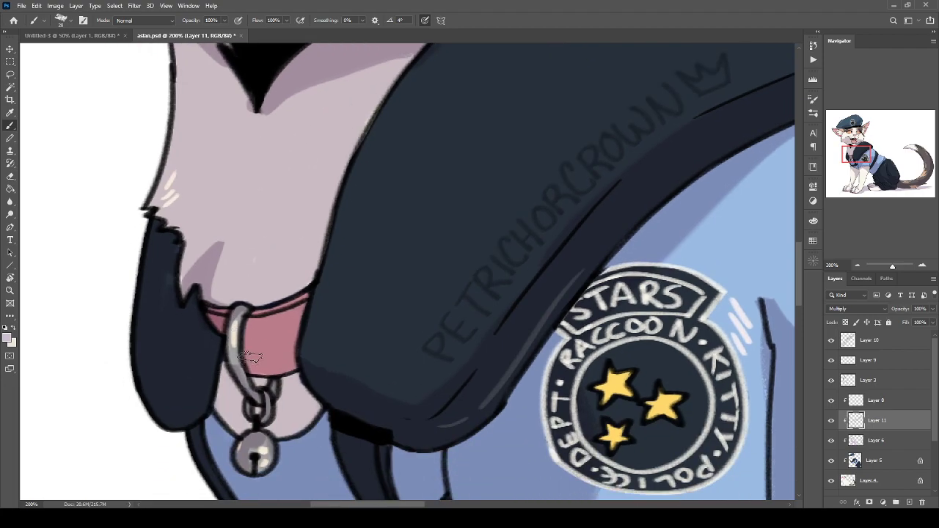
mouse_move(251, 317)
mouse_down()
mouse_move(266, 368)
mouse_move(294, 367)
mouse_up()
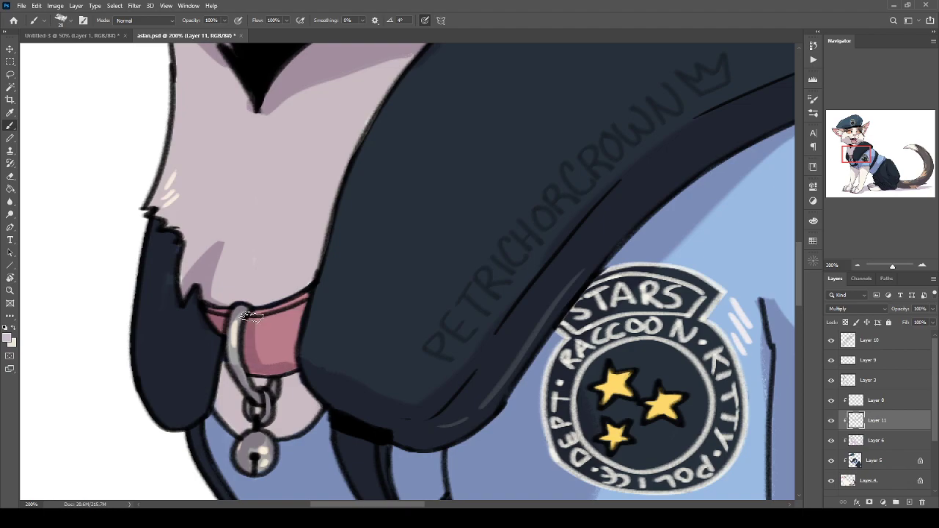
drag(212, 321, 239, 432)
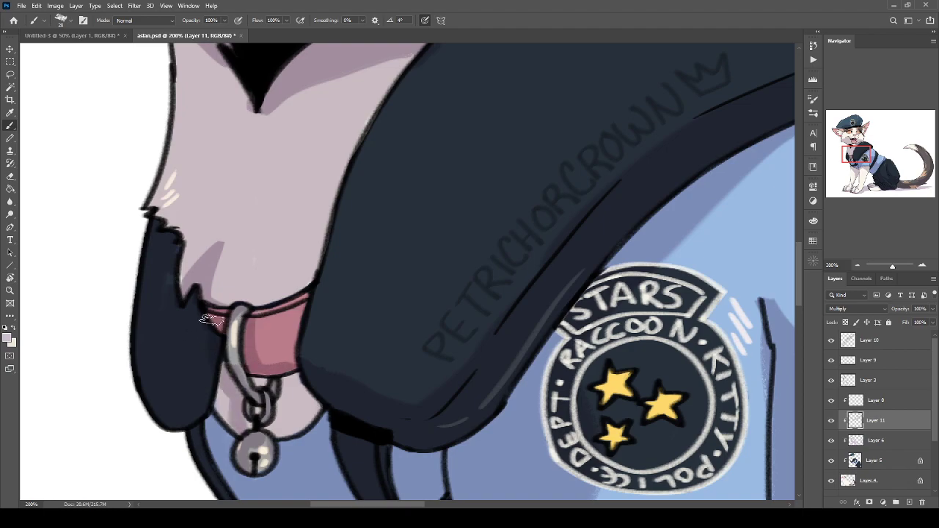
drag(223, 392, 226, 422)
drag(258, 382, 265, 380)
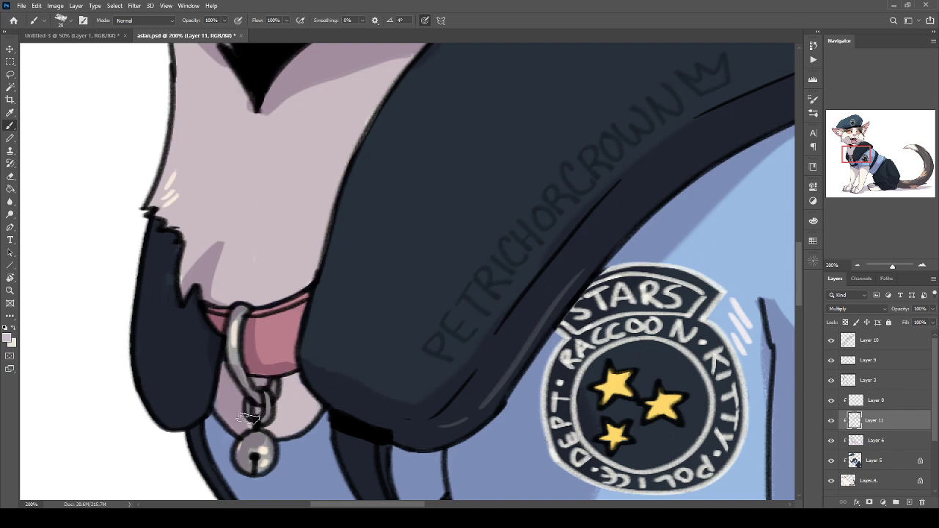
Shade the front edge of the blue shirt below the bell and along the harness strap.
mouse_move(214, 458)
mouse_down()
mouse_move(177, 244)
mouse_move(189, 253)
mouse_up()
mouse_move(188, 214)
mouse_down()
mouse_move(229, 323)
mouse_move(257, 344)
mouse_up()
mouse_move(213, 304)
mouse_down()
mouse_move(253, 375)
mouse_move(233, 401)
mouse_up()
mouse_move(240, 411)
mouse_down()
mouse_move(199, 294)
mouse_move(190, 292)
mouse_up()
Paint a deeper shadow across the top of the far front leg beneath the shirt hem, replacing the first stroke.
drag(176, 256, 367, 462)
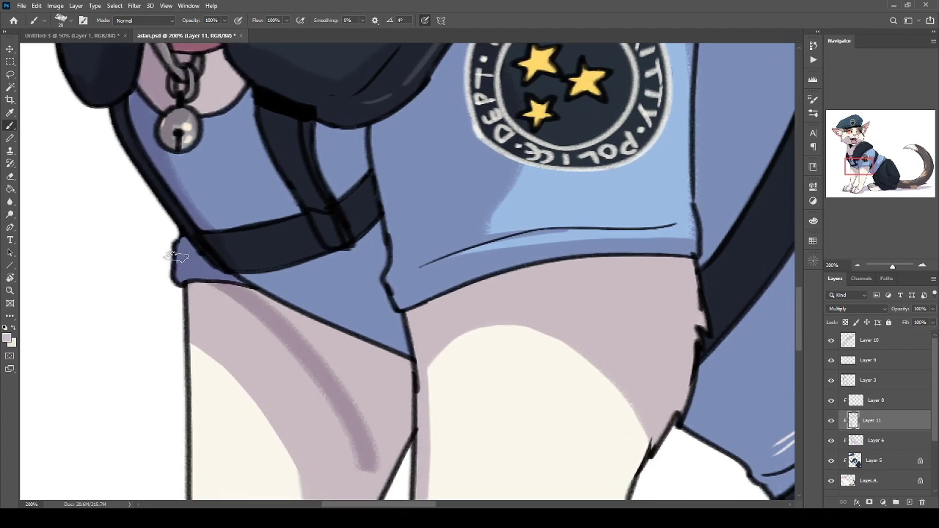
key(ctrl+z)
mouse_move(413, 441)
mouse_down()
mouse_move(197, 283)
mouse_move(334, 335)
mouse_up()
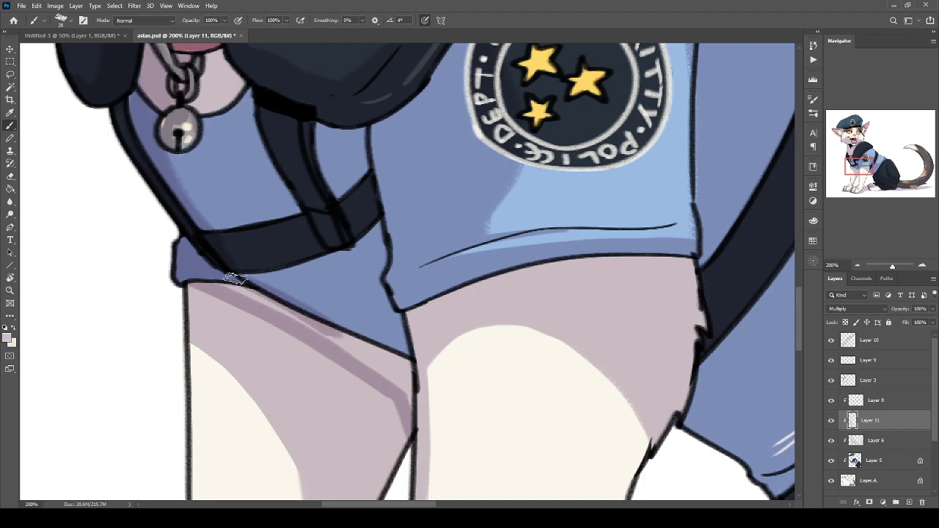
Fill the shirt area below the harness strap and the gap beside the sleeve with darker shading.
drag(377, 232, 371, 306)
mouse_move(370, 294)
mouse_down()
mouse_move(378, 226)
mouse_move(408, 399)
mouse_move(299, 303)
mouse_move(361, 227)
mouse_up()
drag(293, 300, 361, 227)
drag(326, 314, 364, 229)
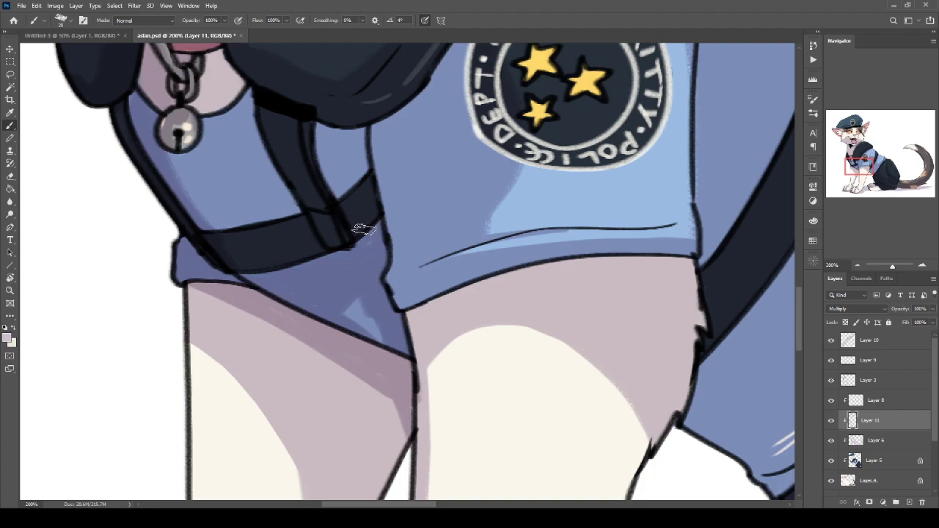
drag(361, 331, 364, 228)
mouse_move(365, 119)
mouse_down()
mouse_move(329, 187)
mouse_move(320, 127)
mouse_move(372, 209)
mouse_up()
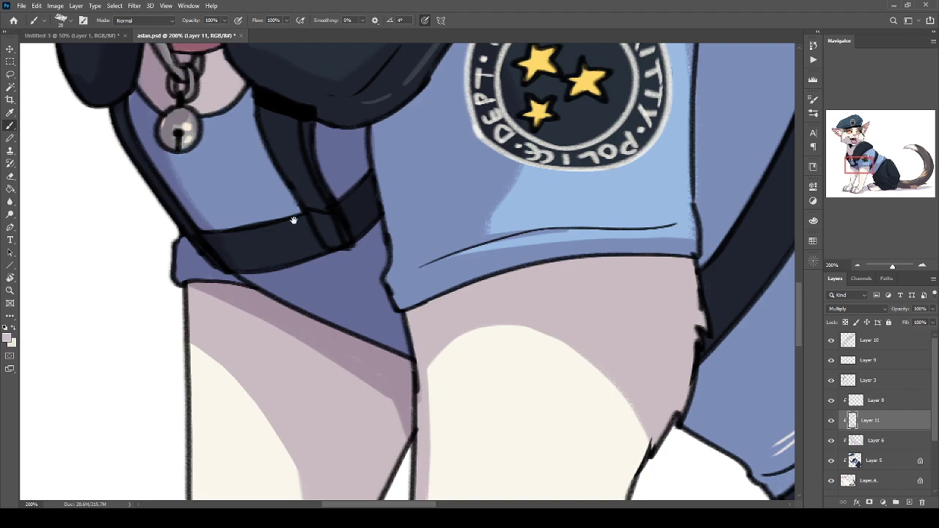
drag(300, 157, 272, 419)
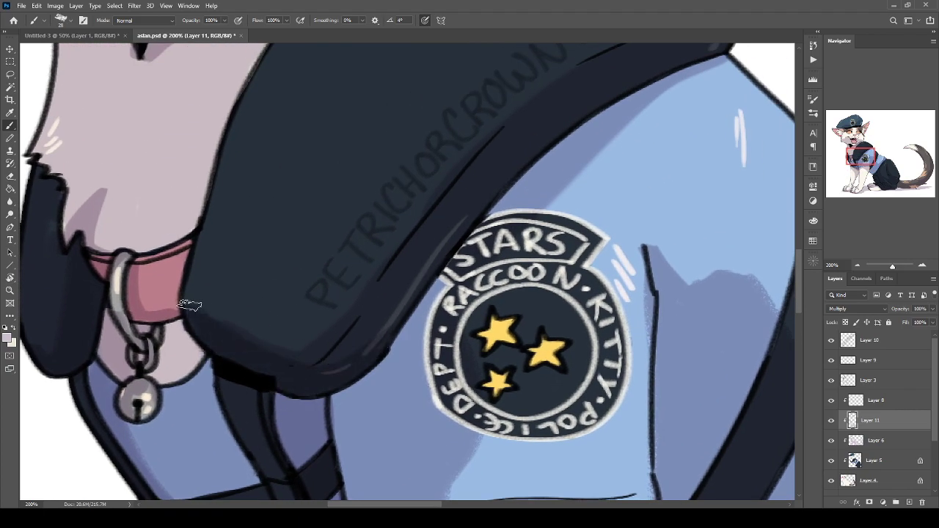
mouse_move(184, 273)
mouse_down()
mouse_move(294, 392)
mouse_move(339, 383)
mouse_move(339, 488)
mouse_up()
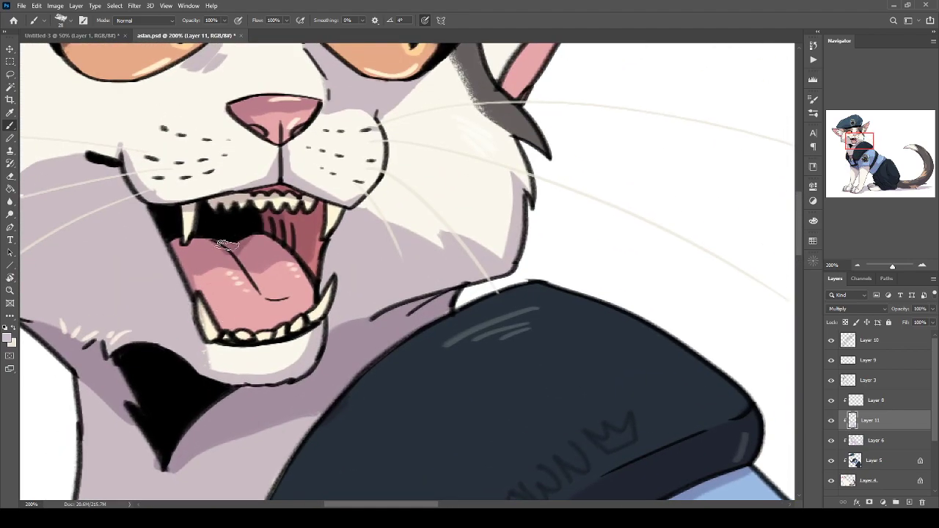
key(ctrl+minus)
drag(243, 295, 294, 391)
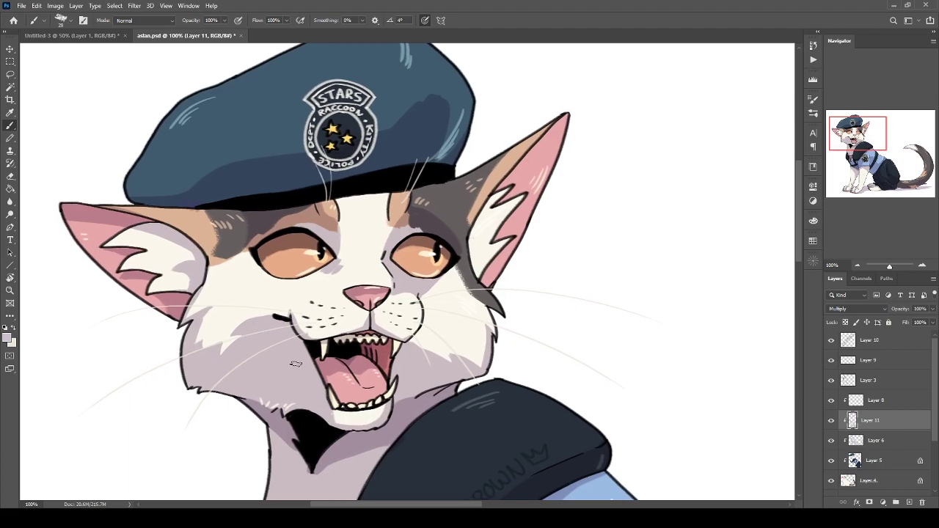
Paint deeper shadows on the forehead fur beneath the beret and on the white fur inside the upright ear.
drag(245, 211, 277, 215)
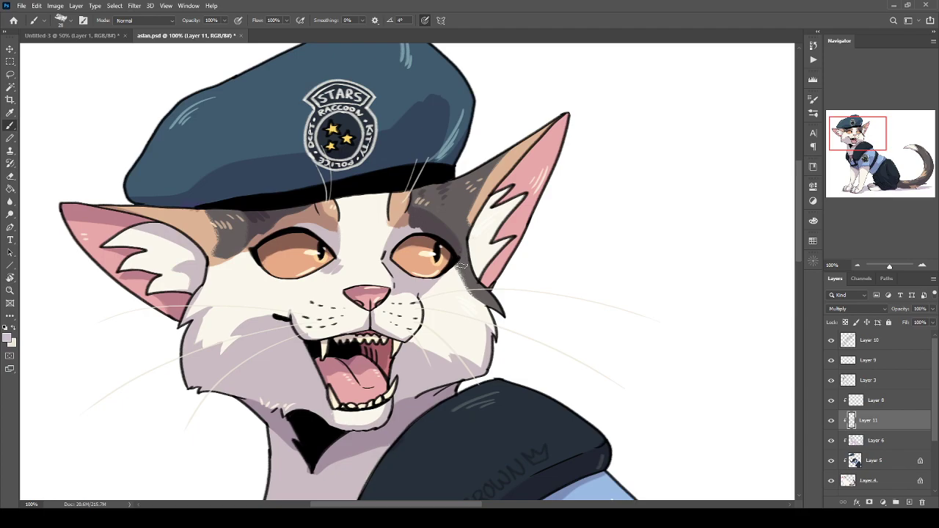
drag(553, 125, 486, 216)
mouse_move(518, 166)
mouse_down()
mouse_move(477, 228)
mouse_move(475, 267)
mouse_up()
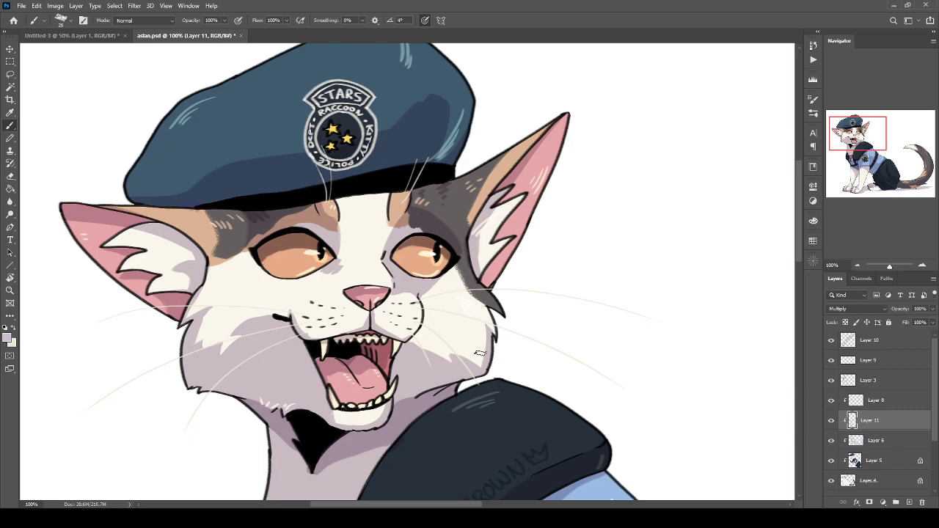
mouse_move(410, 128)
mouse_down()
mouse_move(425, 161)
mouse_move(420, 132)
mouse_move(413, 160)
mouse_up()
Add a deeper shadow across the blue shirt's lower belly, between the harness strap and the trousers.
drag(366, 427, 275, 183)
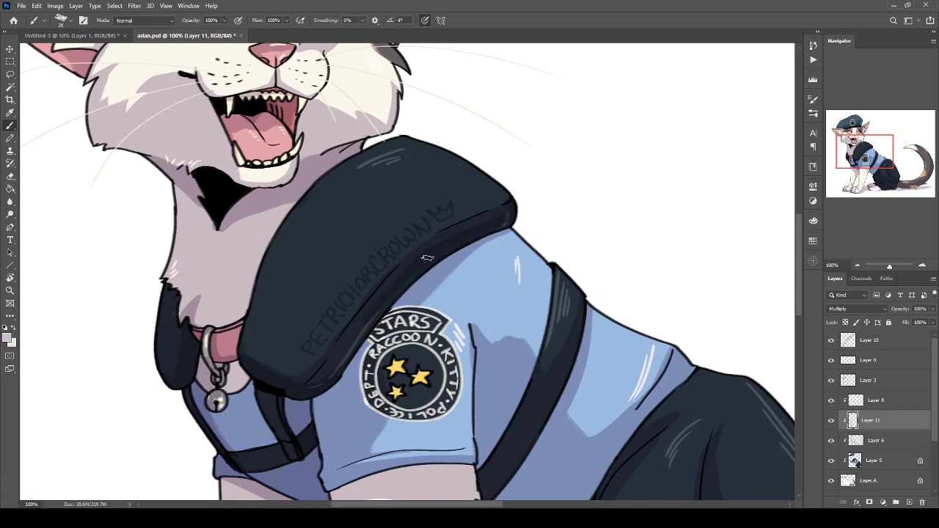
scroll(387, 302, down, 5)
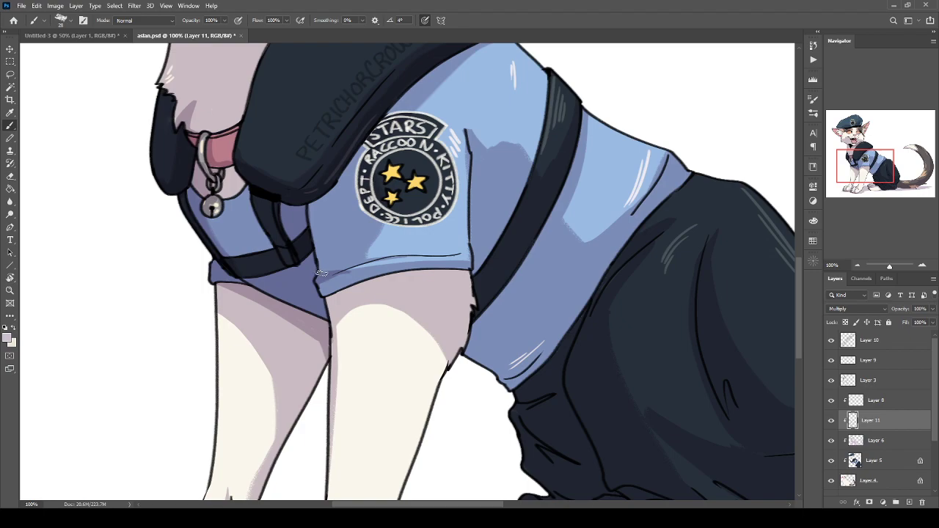
drag(473, 156, 472, 133)
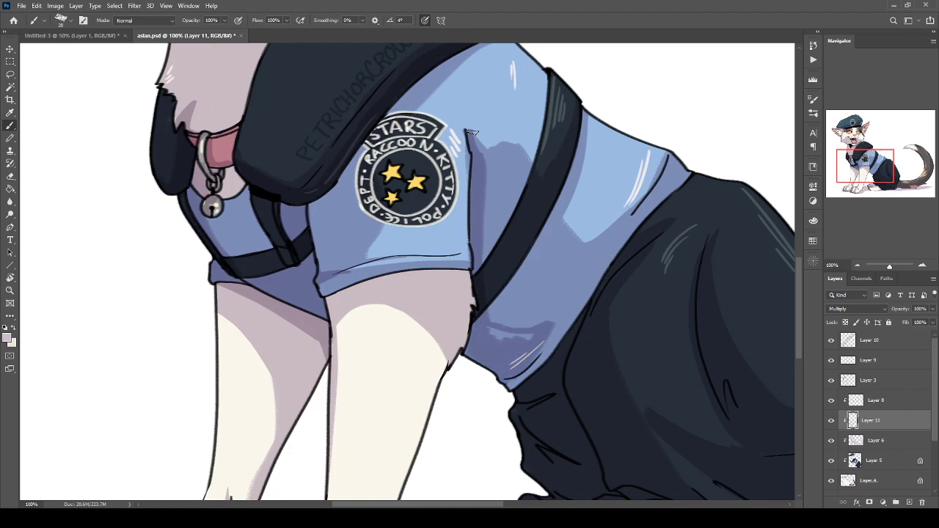
drag(491, 331, 530, 336)
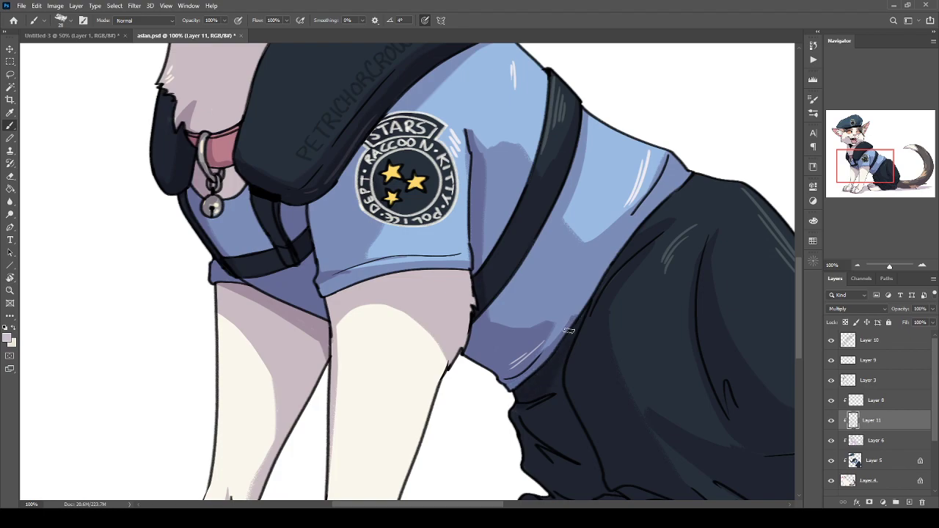
Darken the far trouser leg and far hind paw, and deepen the shading in the near trouser leg's lower folds.
drag(504, 411, 422, 236)
mouse_move(495, 262)
mouse_down()
mouse_move(524, 265)
mouse_move(493, 297)
mouse_up()
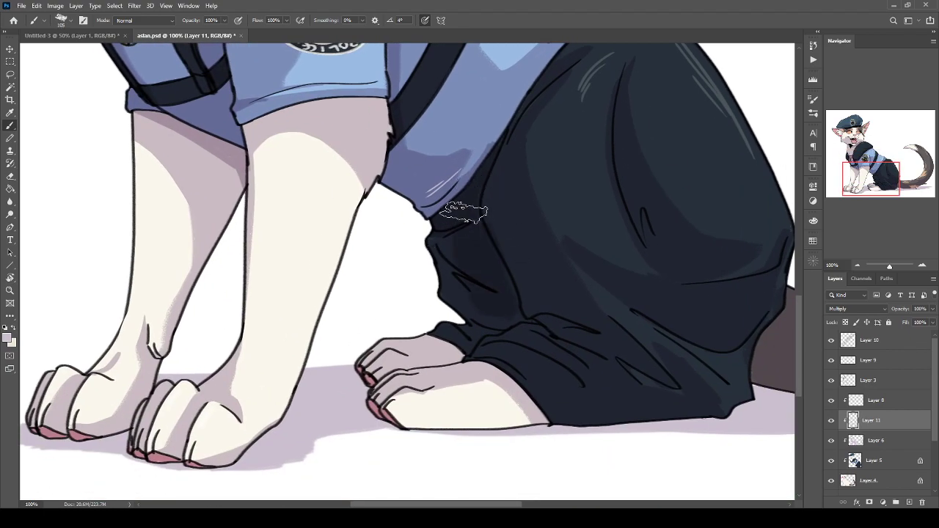
mouse_move(448, 244)
mouse_down()
mouse_move(458, 297)
mouse_move(433, 354)
mouse_move(382, 357)
mouse_move(376, 370)
mouse_move(392, 379)
mouse_move(456, 345)
mouse_up()
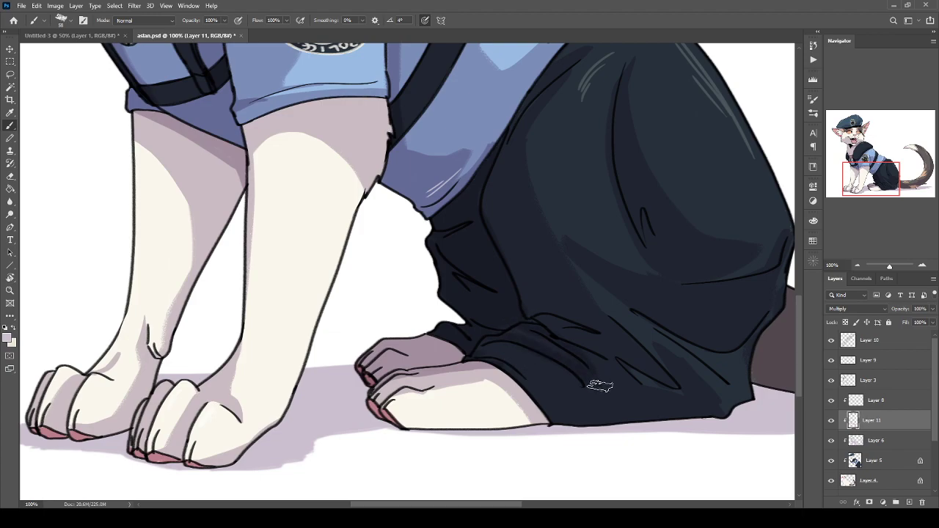
mouse_move(669, 381)
mouse_down()
mouse_move(583, 299)
mouse_move(600, 316)
mouse_up()
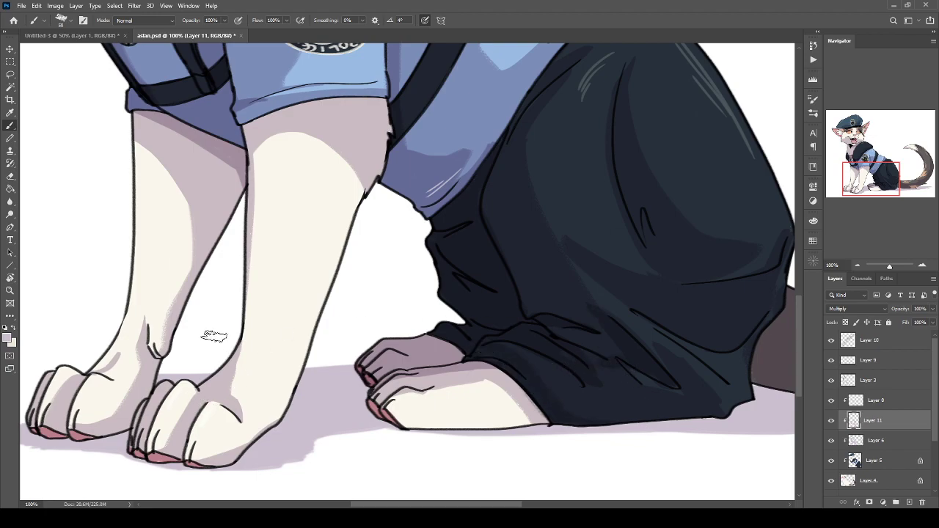
Deepen the shadow on the near front leg's upper fur just beneath the shirt sleeve.
drag(181, 317, 279, 365)
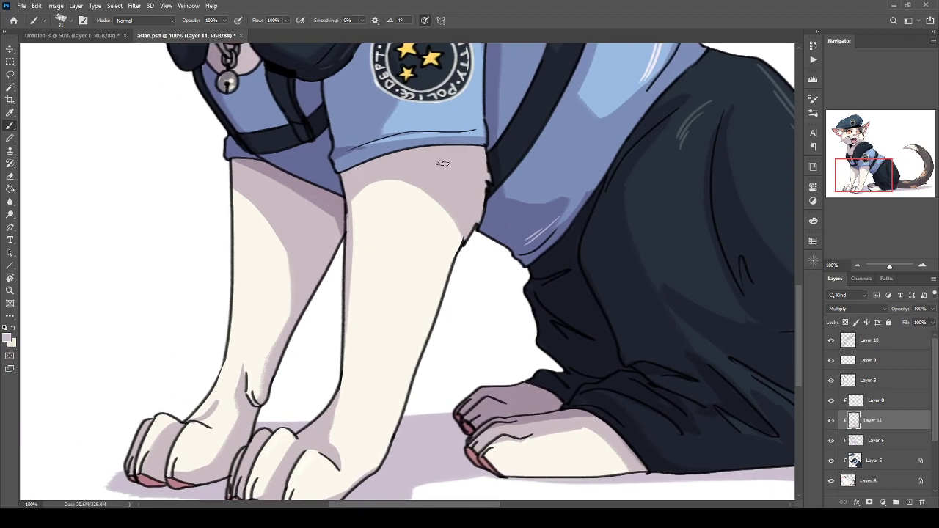
mouse_move(490, 179)
mouse_down()
mouse_move(421, 140)
mouse_move(459, 176)
mouse_move(465, 151)
mouse_move(478, 148)
mouse_move(395, 154)
mouse_up()
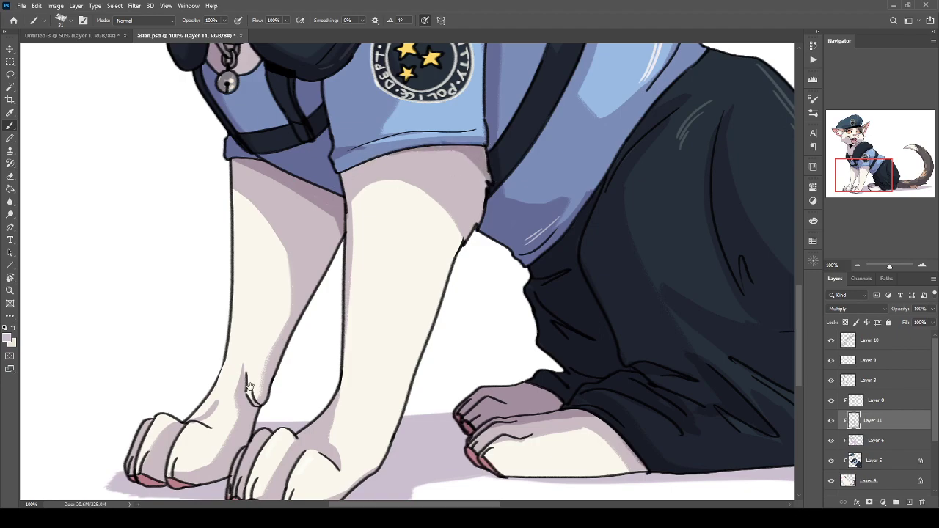
scroll(330, 243, down, 5)
scroll(331, 243, left, 2)
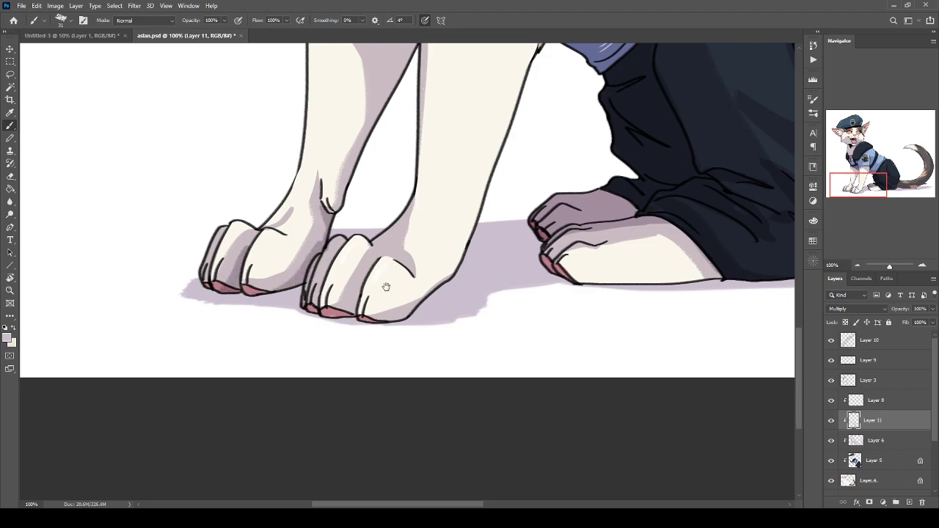
Shade the rear lower fold of the trousers and the tail base directly beside it.
scroll(403, 289, right, 10)
scroll(403, 289, up, 3)
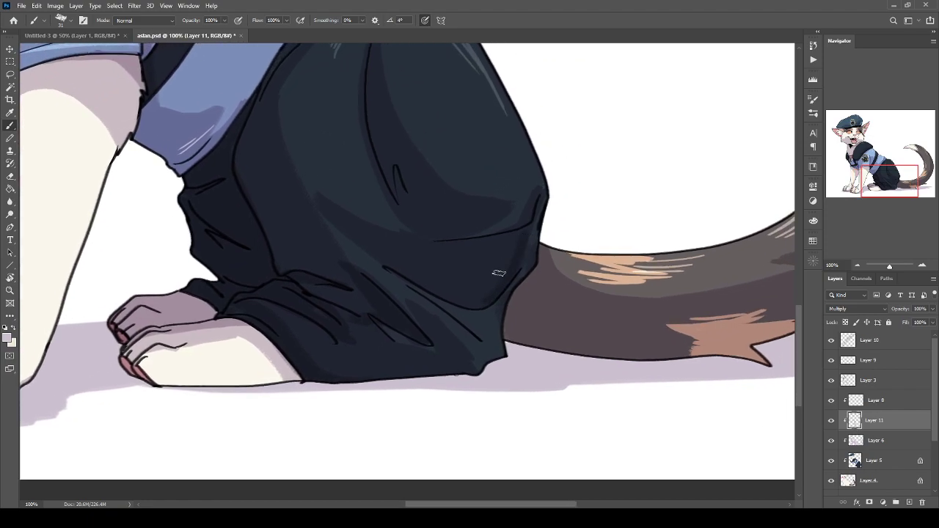
drag(547, 241, 509, 332)
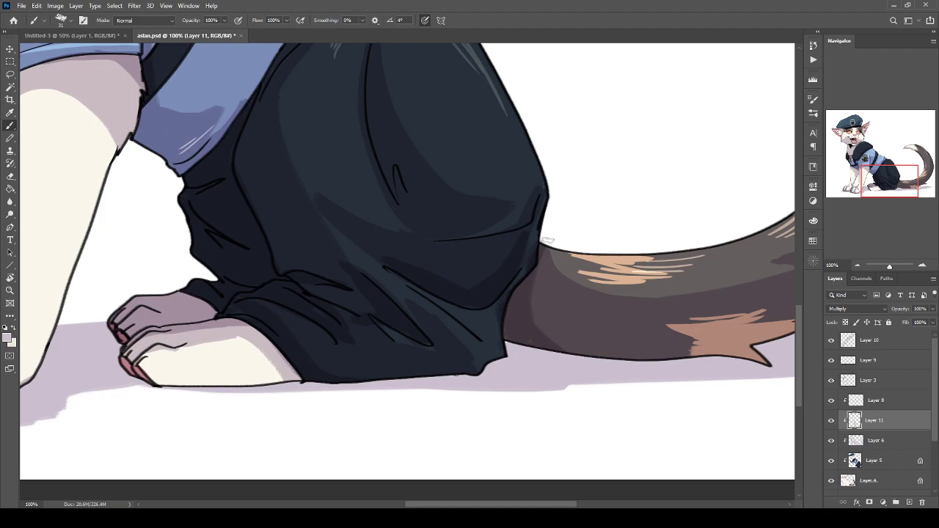
Paint a deeper shadow along the tail's underside, from the orange patch to the base beside the trousers, enlarging the brush.
scroll(546, 240, right, 10)
scroll(547, 240, down, 2)
mouse_move(402, 273)
mouse_down()
mouse_move(349, 247)
mouse_move(420, 293)
mouse_up()
drag(362, 282, 213, 275)
mouse_move(343, 282)
mouse_down()
mouse_move(219, 279)
mouse_move(192, 260)
mouse_up()
alt+right_click(267, 261)
drag(172, 223, 208, 260)
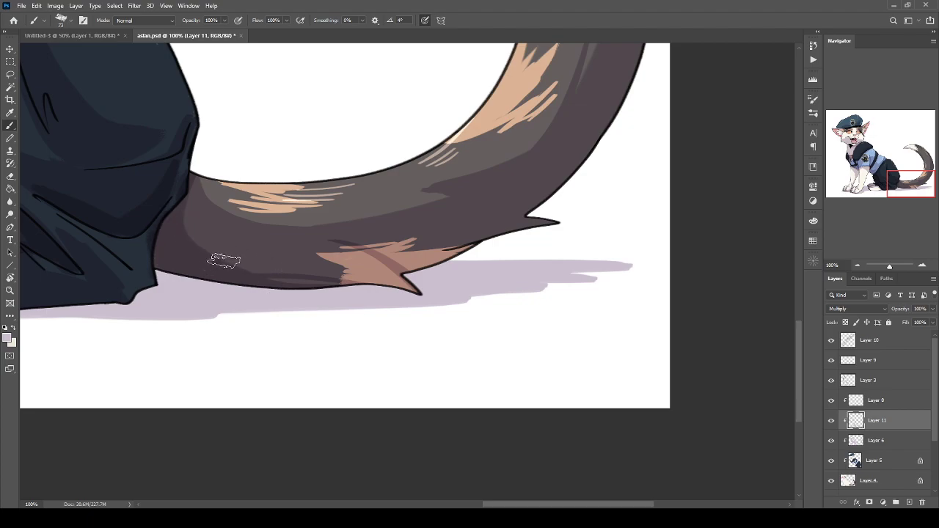
Shade the outer edge of the tail's curve with a deeper shadow, and save the illustration.
scroll(353, 407, up, 3)
scroll(353, 406, right, 2)
mouse_move(559, 187)
mouse_down()
mouse_move(471, 354)
mouse_move(557, 262)
mouse_move(469, 373)
mouse_up()
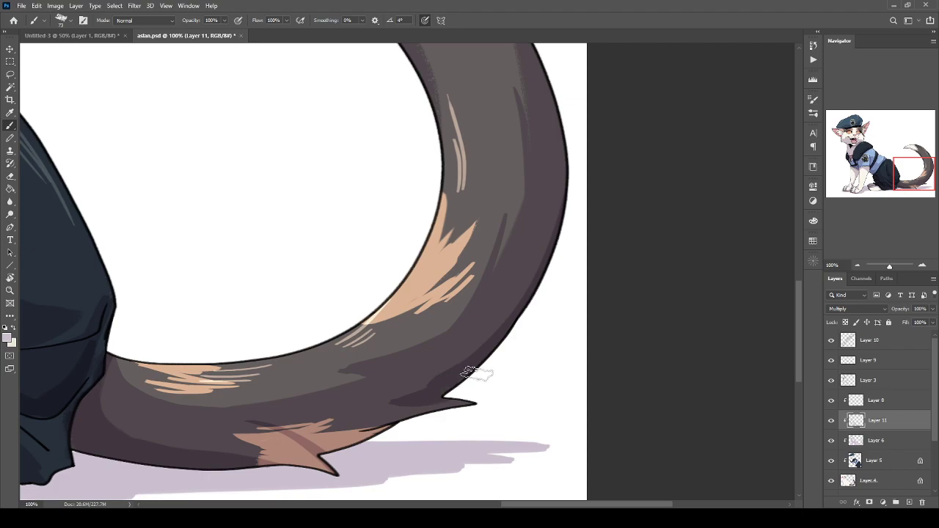
key(l)
mouse_move(509, 312)
mouse_down()
mouse_move(411, 382)
mouse_move(506, 327)
mouse_up()
key(ctrl+d)
key(ctrl+s)
Check the whole illustration's light and dark values with a grayscale proof preview, and return to full colour.
scroll(409, 444, up, 4)
scroll(409, 445, left, 2)
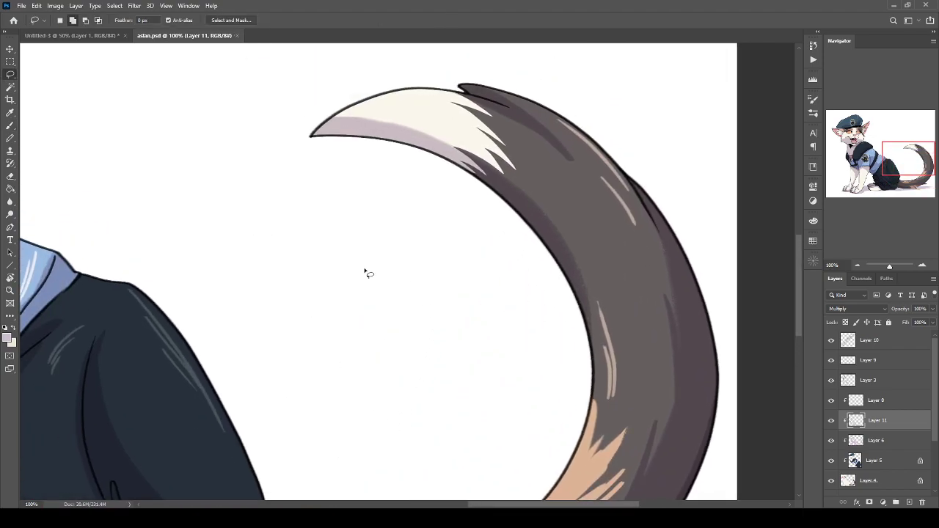
key(b)
drag(228, 298, 540, 375)
key(ctrl+minus)
scroll(363, 251, down, 2)
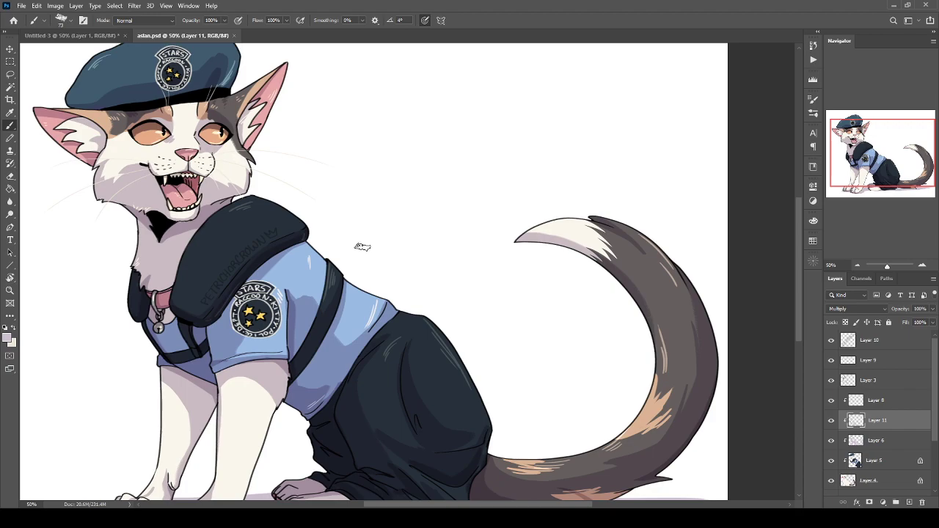
scroll(363, 246, down, 1)
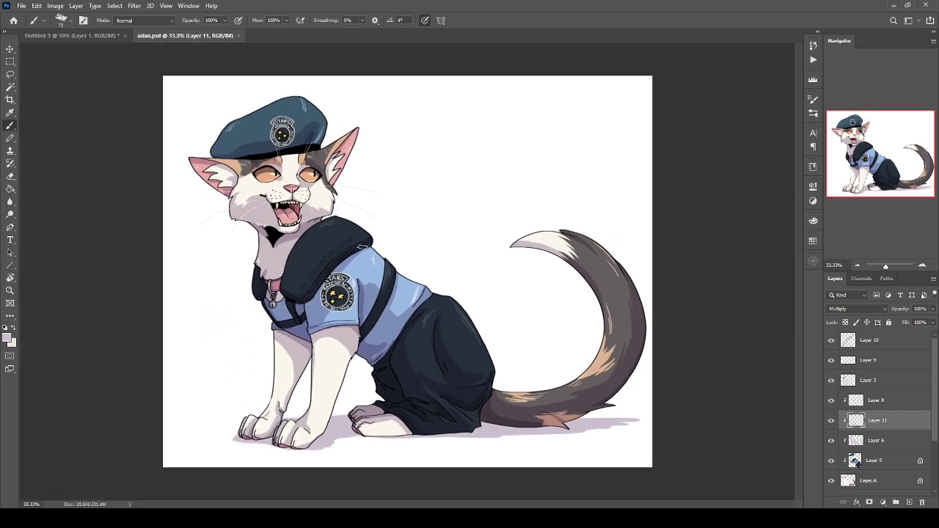
key(ctrl+y)
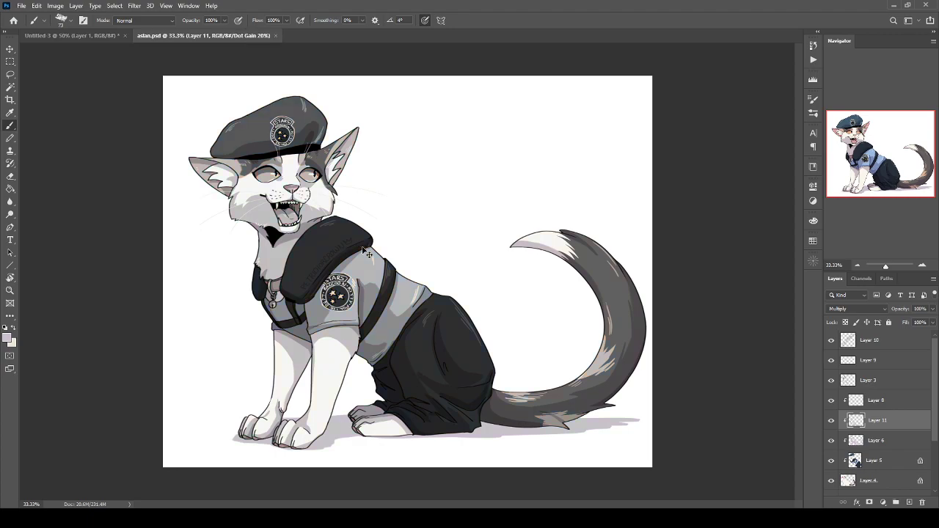
key(ctrl+y)
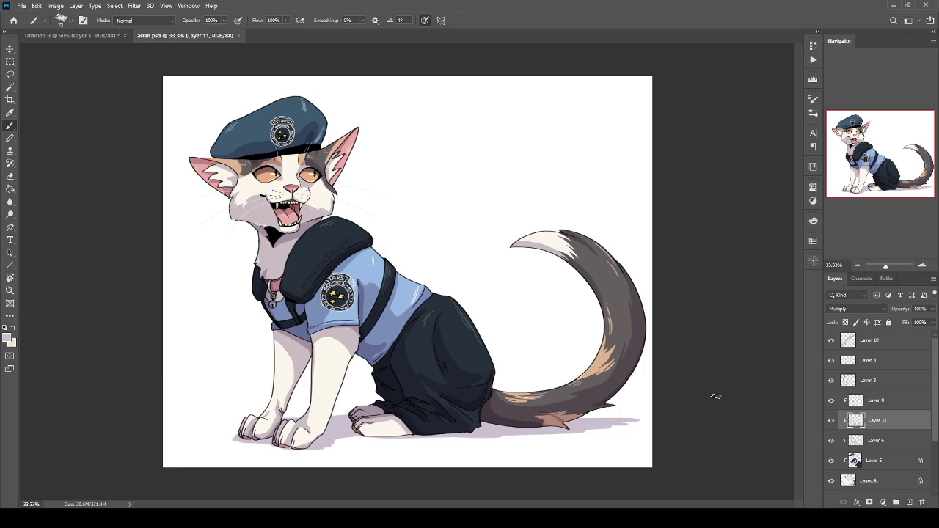
Fill a freehand city-skyline shape across the background with pale purple on a new layer beneath the artwork layers.
scroll(936, 429, down, 3)
click(874, 485)
click(909, 502)
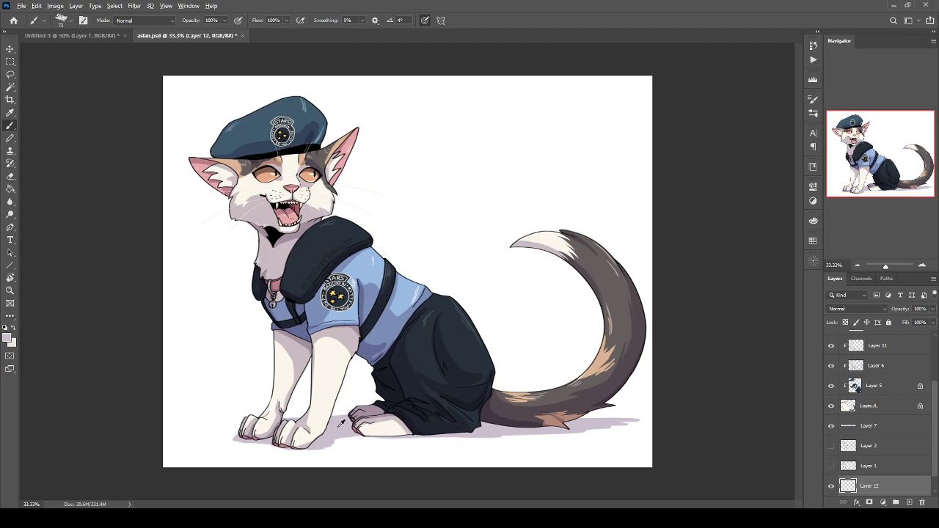
key(l)
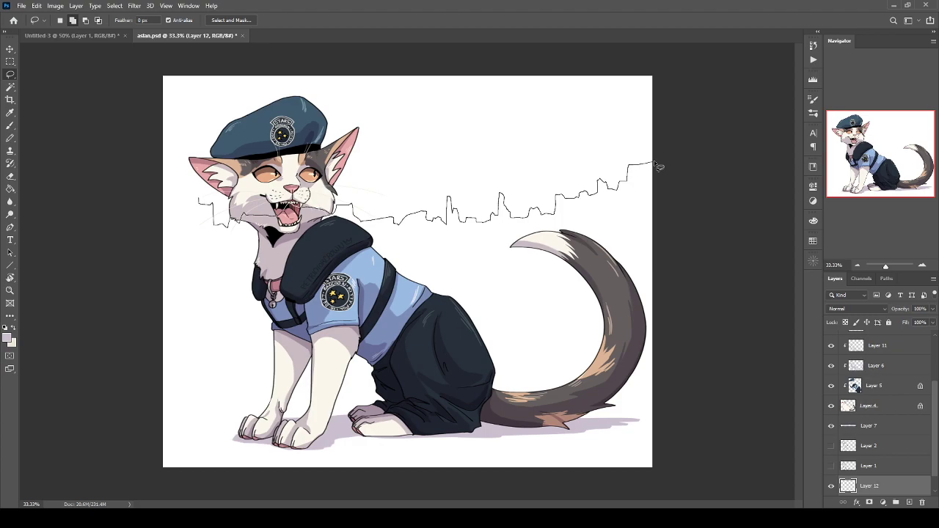
drag(659, 166, 661, 165)
key(g)
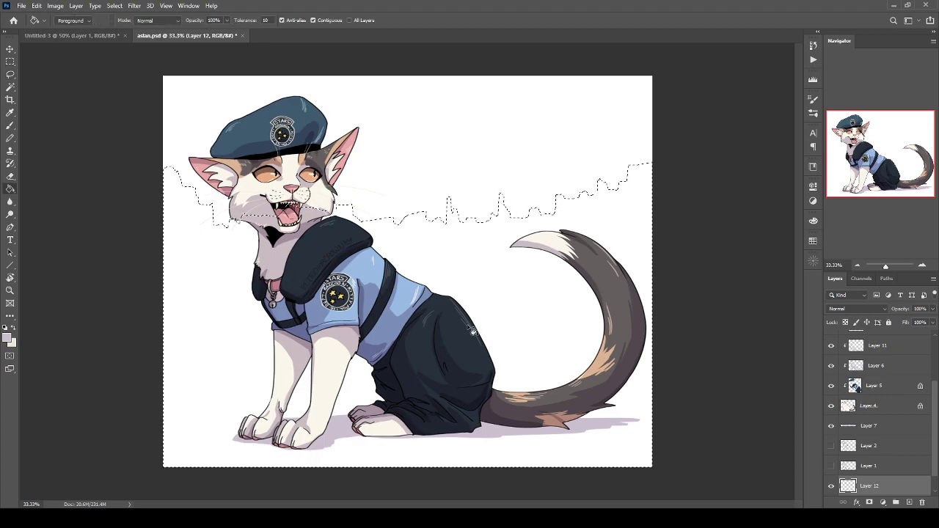
click(450, 424)
key(ctrl+d)
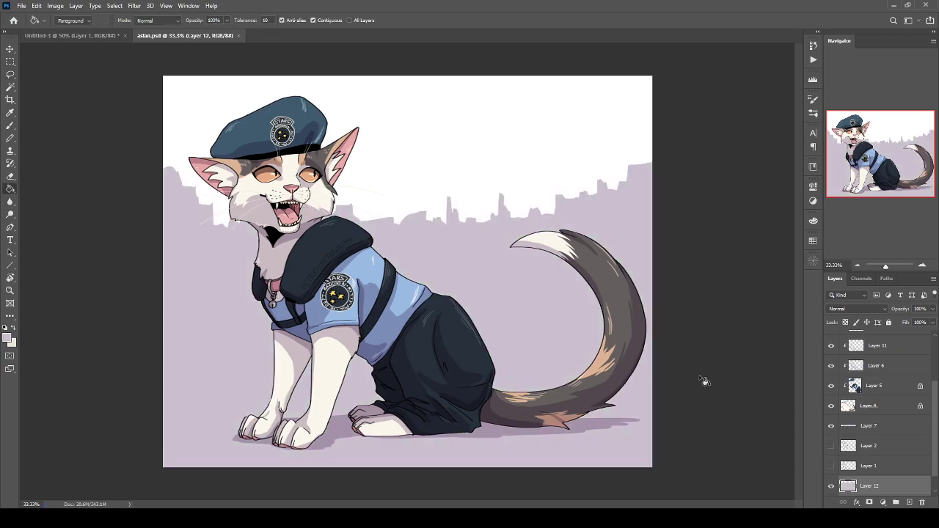
Erase along the skyline's upper edge behind the cat's shoulder to sharpen the building silhouettes.
key(ctrl+plus)
key(ctrl+plus)
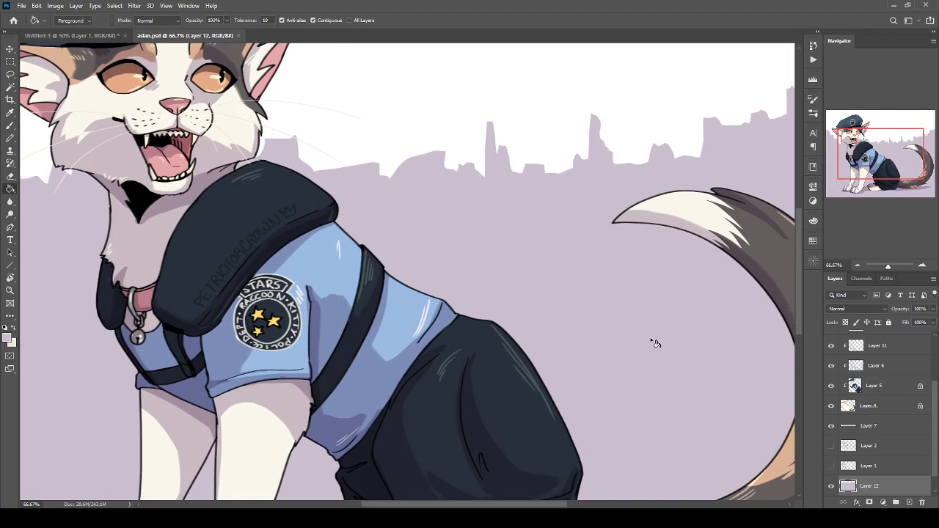
drag(371, 215, 315, 344)
key(l)
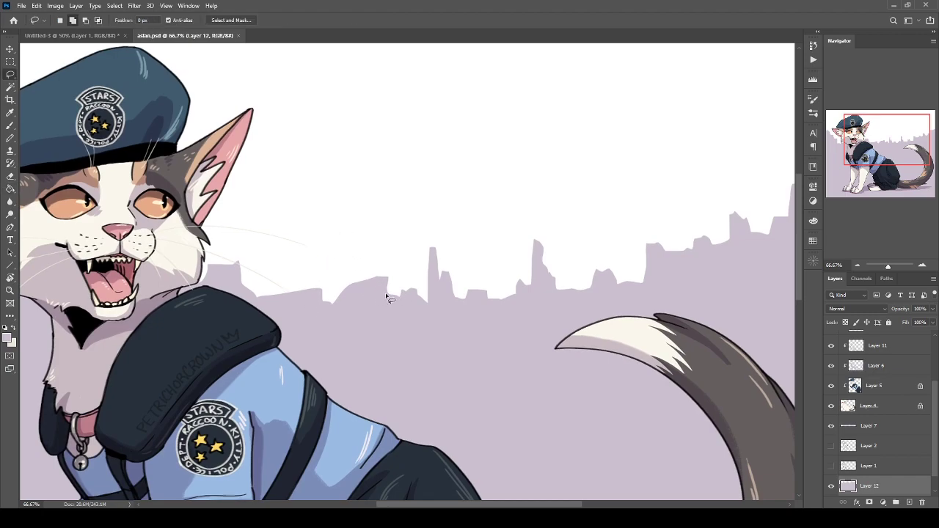
key(e)
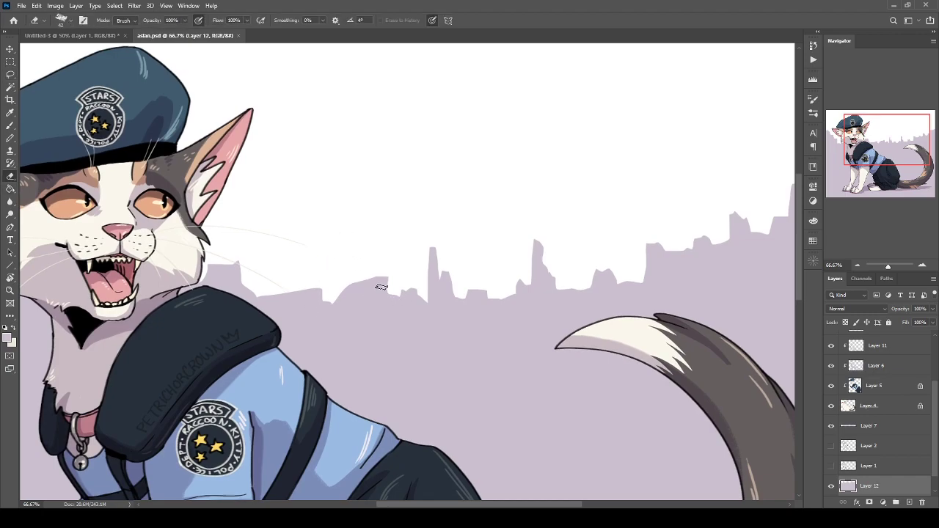
drag(400, 280, 390, 264)
mouse_move(342, 289)
mouse_down()
mouse_move(321, 297)
mouse_move(281, 284)
mouse_move(288, 308)
mouse_move(322, 291)
mouse_move(239, 294)
mouse_up()
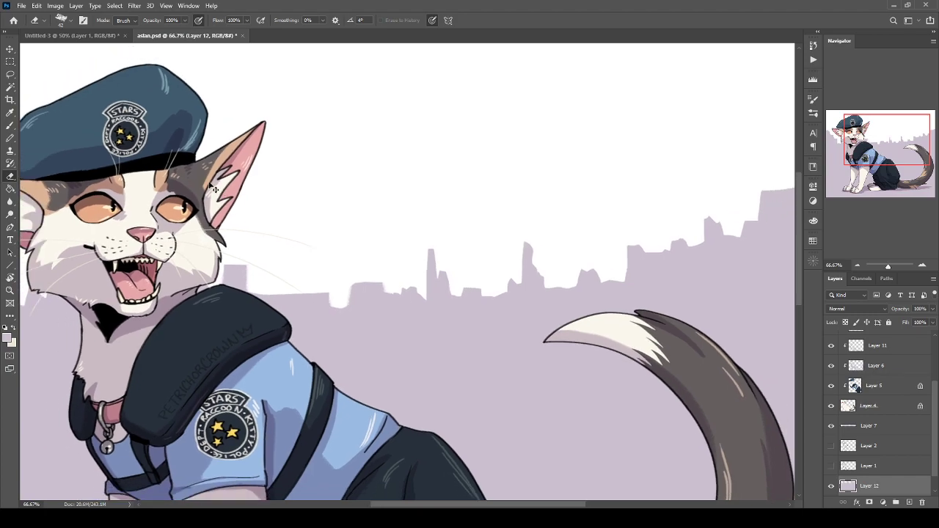
Desaturate and lighten the pale purple skyline fill to a very light grey.
key(ctrl+minus)
key(ctrl+minus)
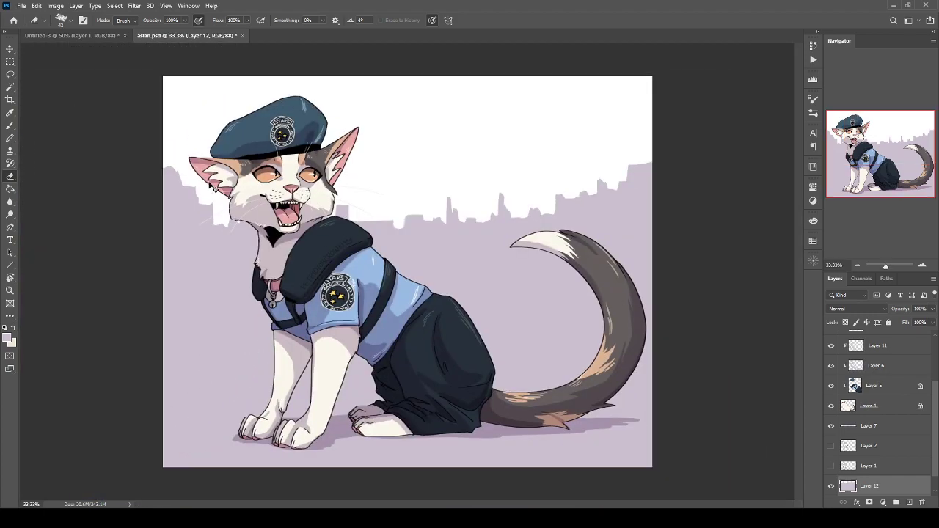
key(ctrl+plus)
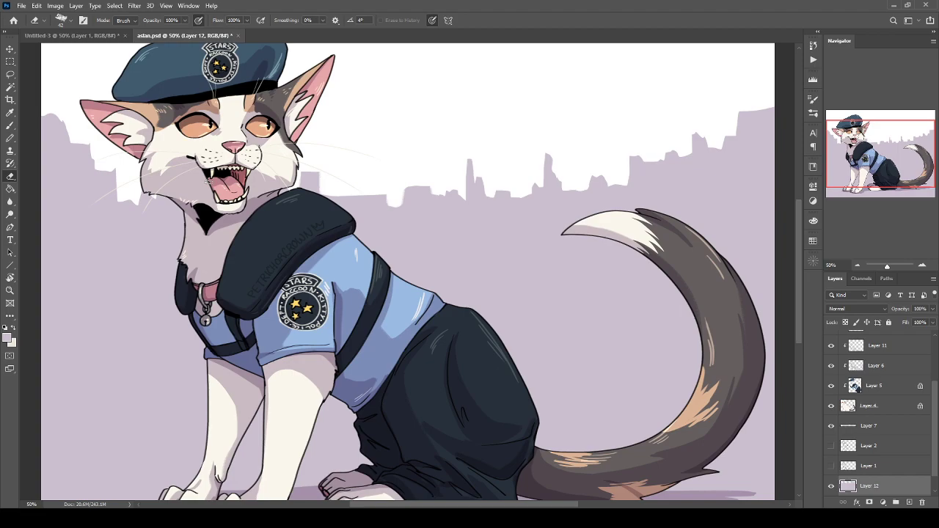
key(i)
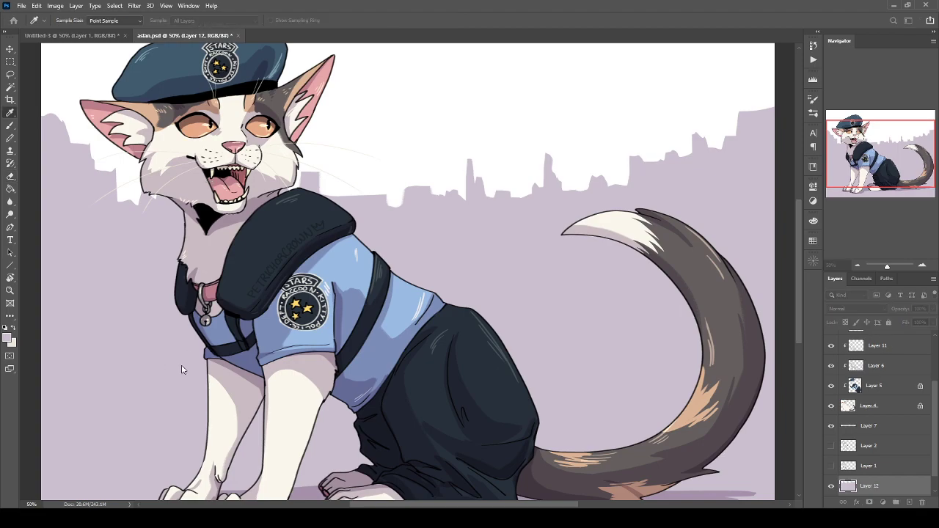
drag(182, 365, 183, 365)
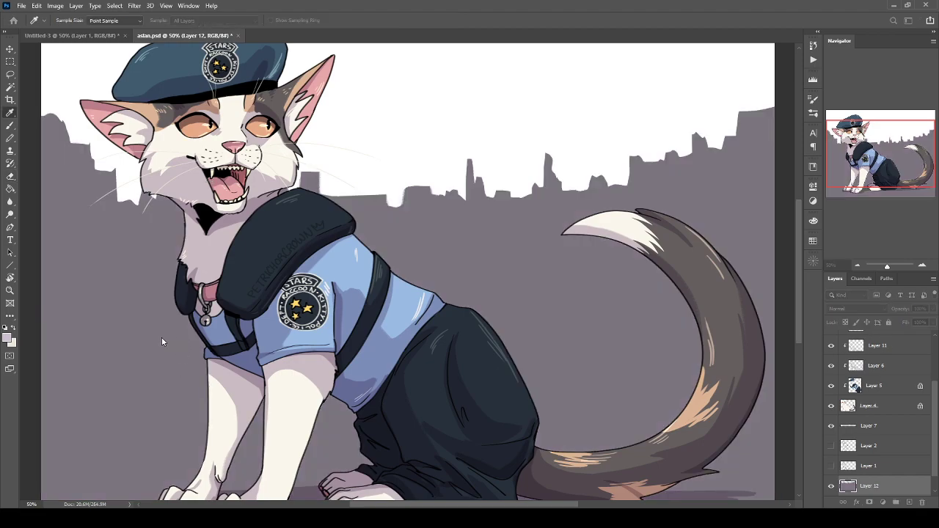
drag(207, 369, 212, 369)
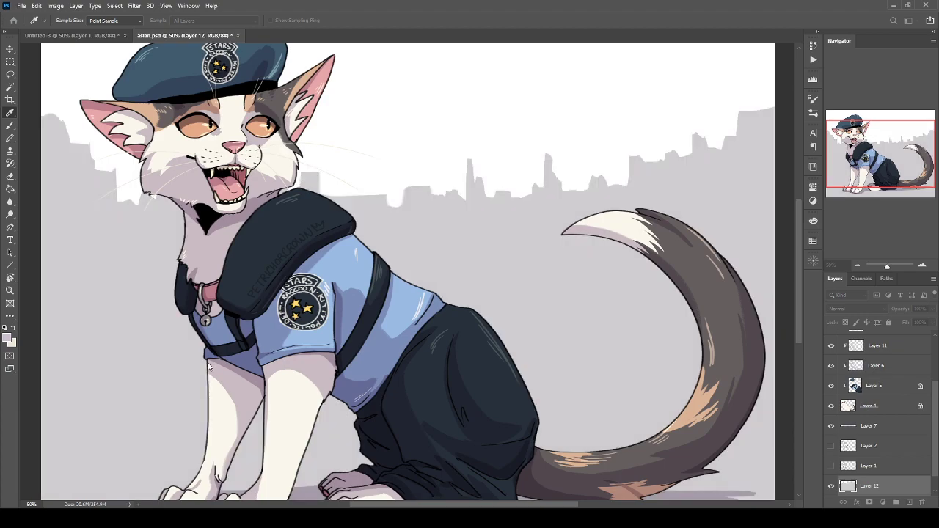
drag(203, 365, 225, 367)
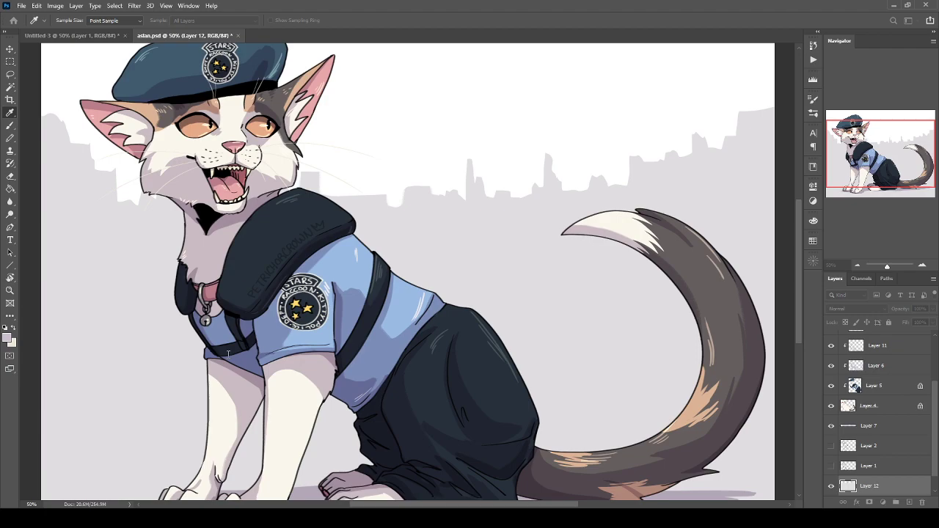
key(e)
key(ctrl+minus)
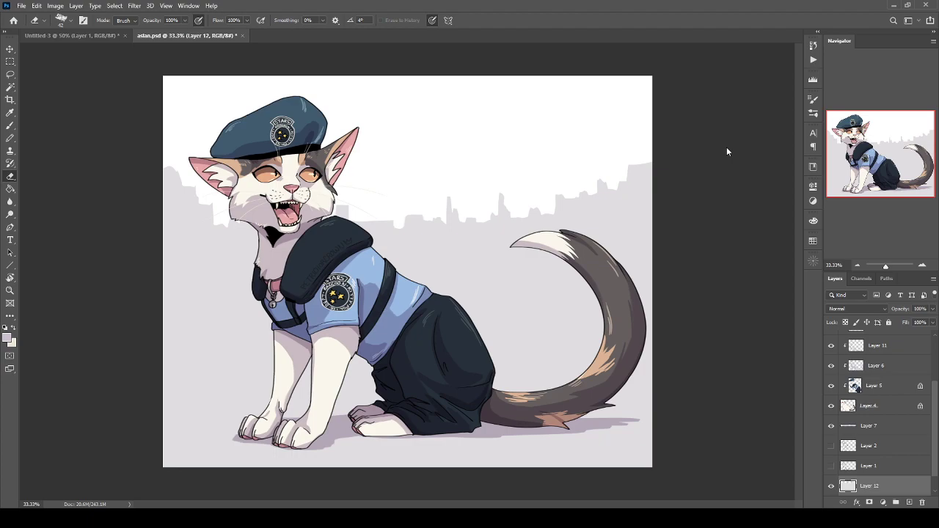
Paint a soft purple gradient across the ground with a very large soft brush on a new layer above the skyline layer.
key(ctrl+plus)
drag(468, 350, 402, 237)
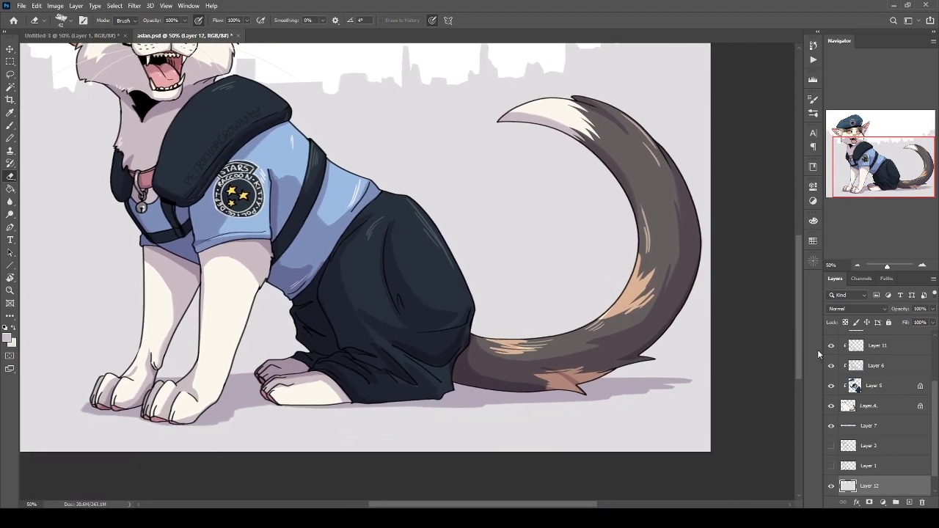
click(910, 503)
key(i)
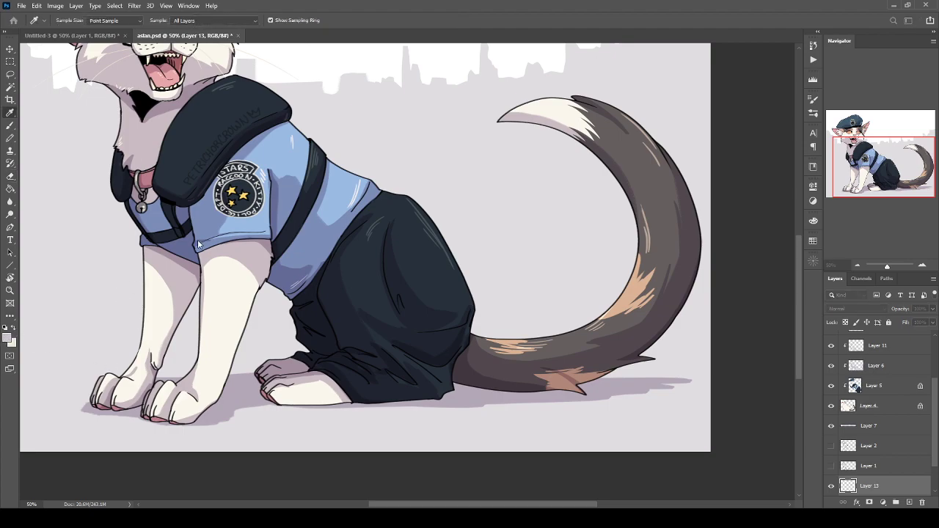
key(e)
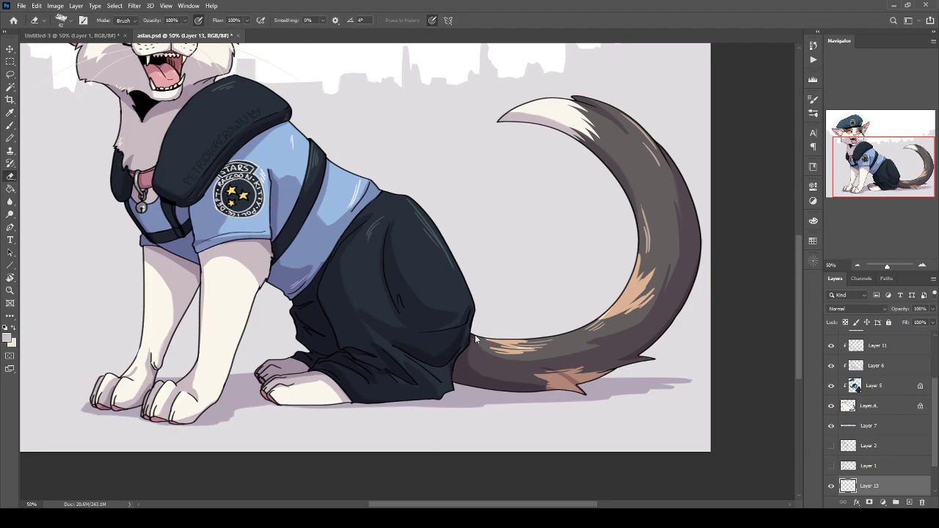
click(454, 406)
key(ctrl+0)
key(ctrl+minus)
key(ctrl+minus)
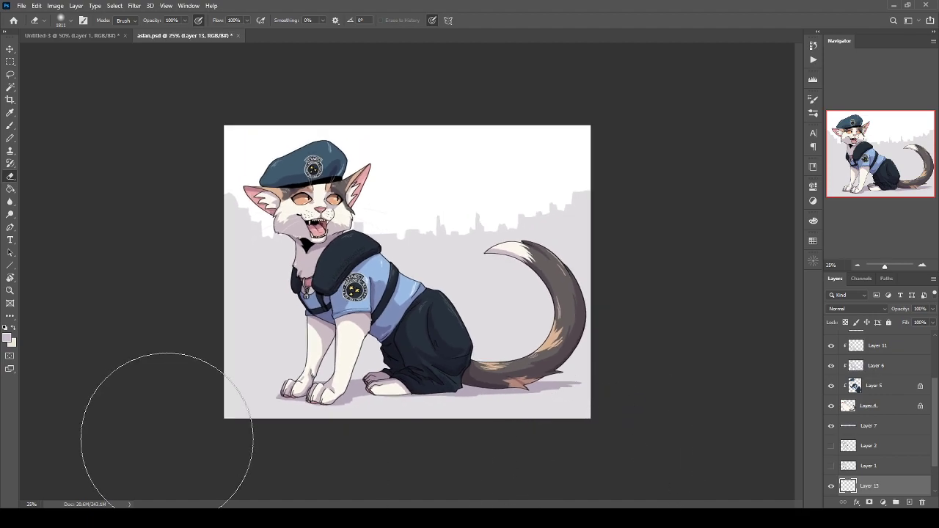
key(b)
click(351, 309)
drag(428, 264, 572, 266)
drag(132, 384, 781, 380)
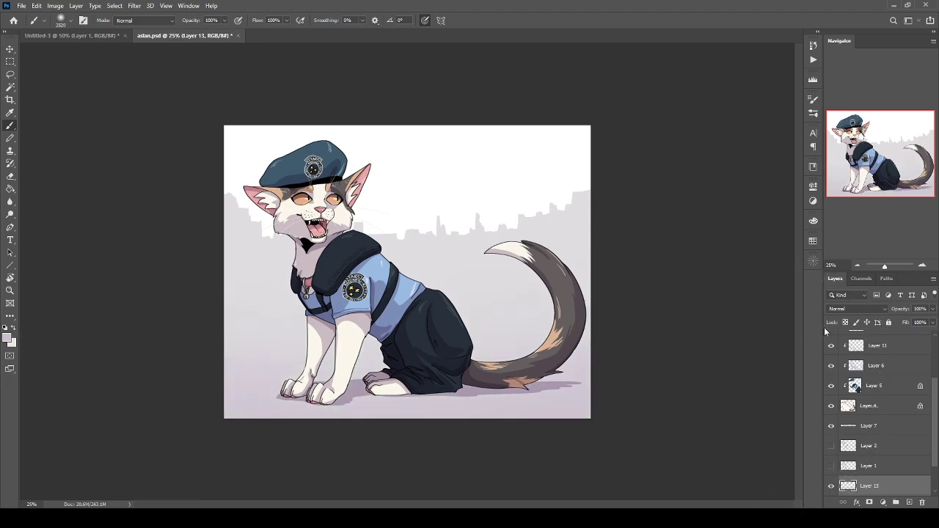
Set the ground gradient layer's blend mode to Multiply and save the illustration.
click(867, 309)
click(853, 308)
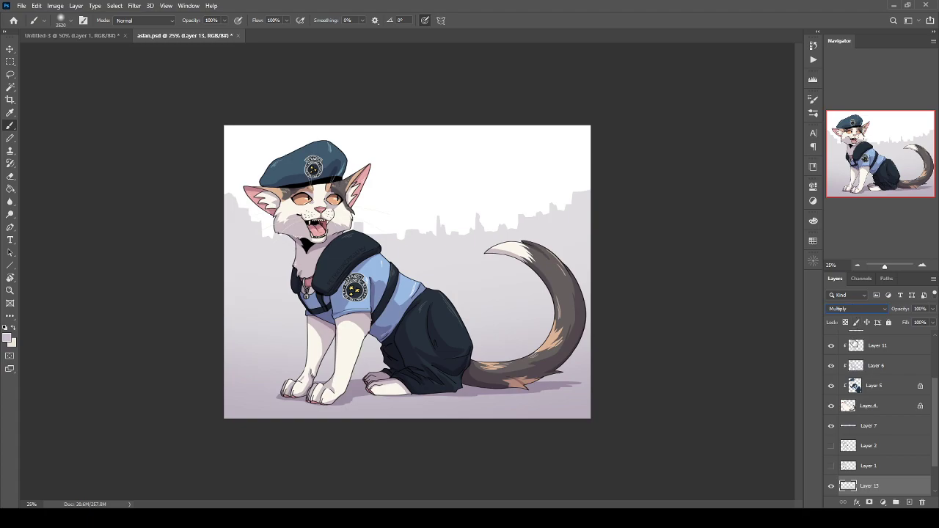
key(ctrl+plus)
key(ctrl+plus)
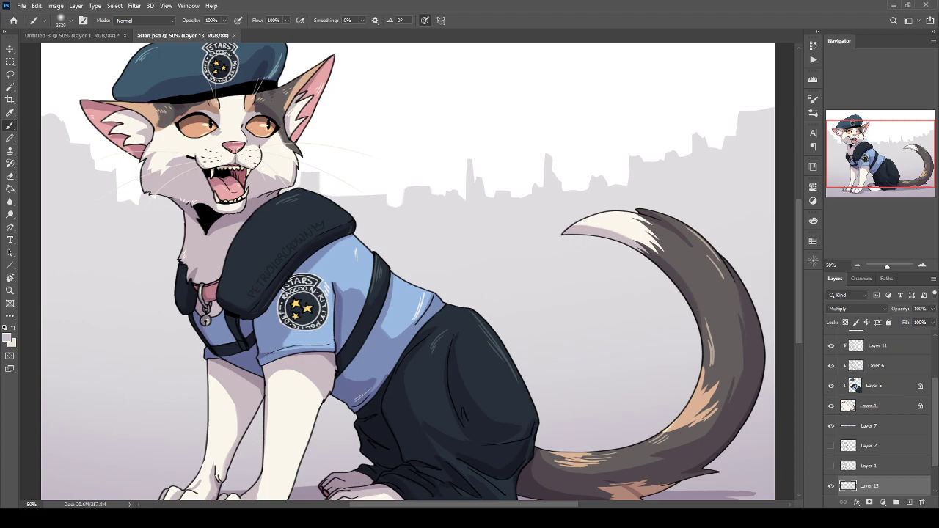
key(ctrl+minus)
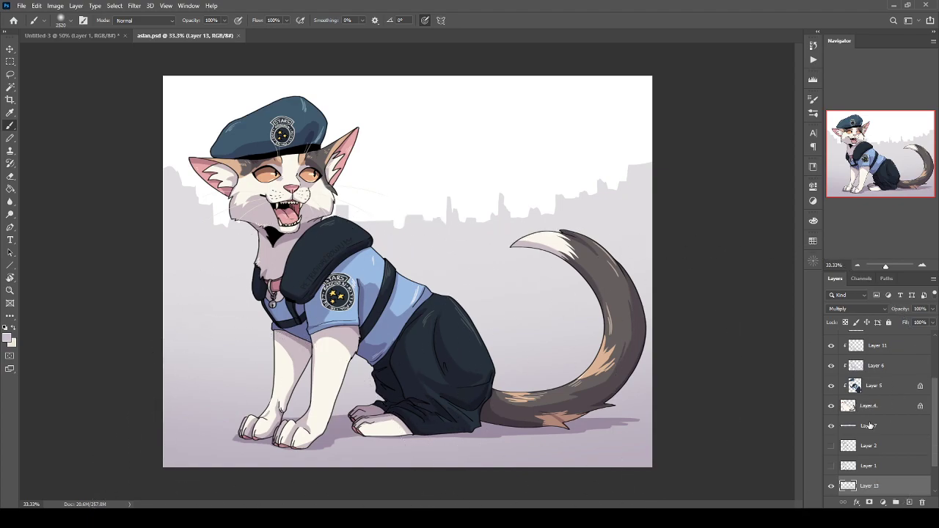
Blur the skyline's building edges on Layer 12 with a large Blur brush at 53% strength, sampling only the current layer.
scroll(902, 465, down, 2)
click(901, 465)
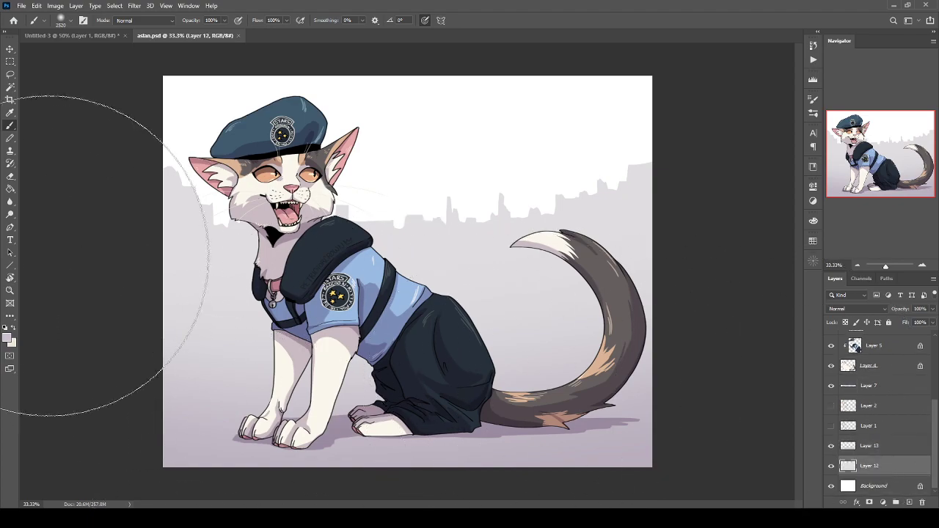
click(10, 201)
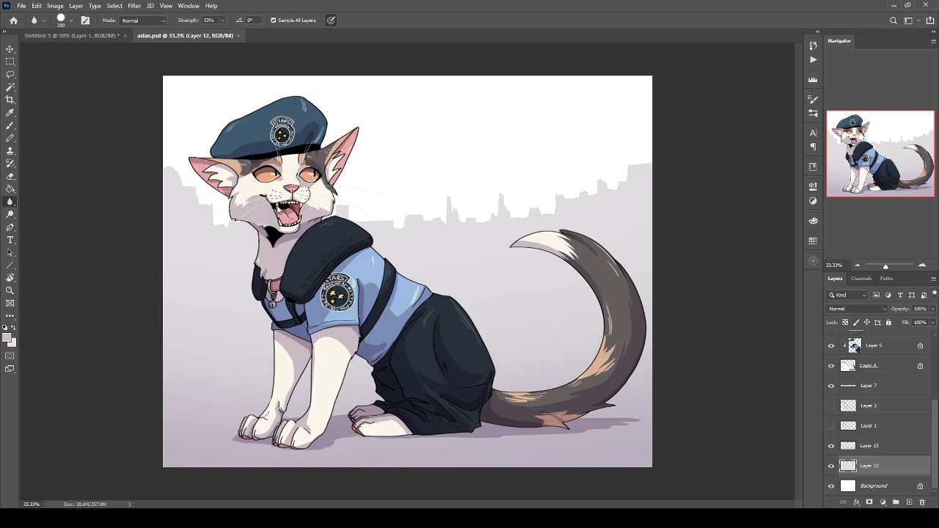
key(ctrl+Tab)
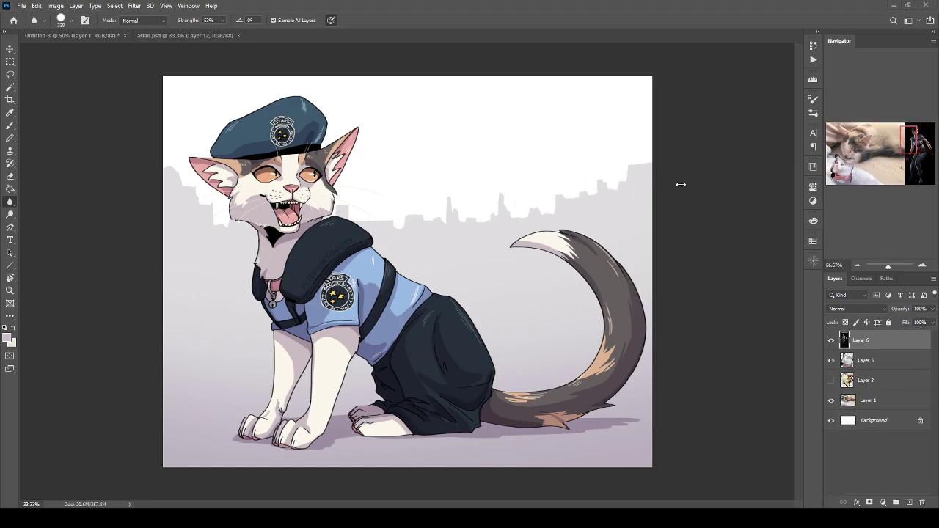
click(504, 226)
key(bracketright)
key(bracketright)
key(bracketright)
key(bracketright)
key(bracketright)
key(bracketright)
key(bracketright)
key(bracketright)
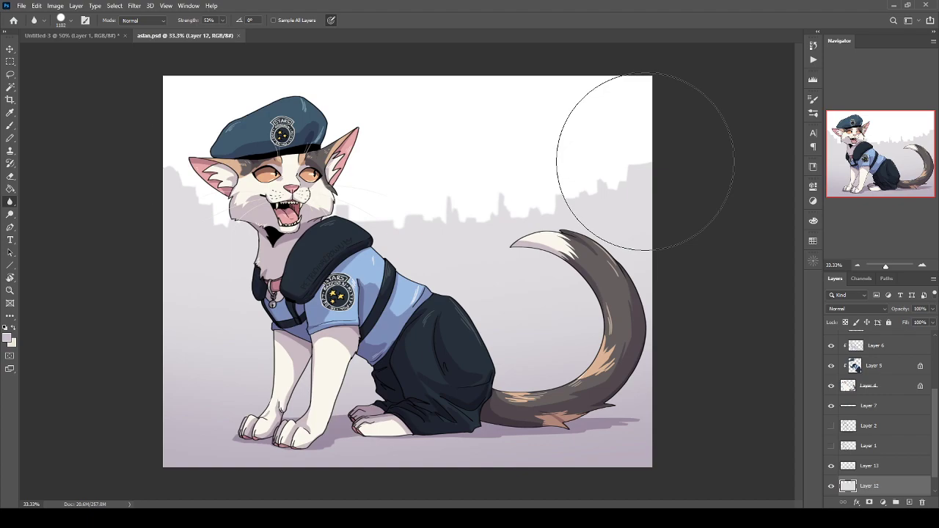
drag(528, 163, 555, 189)
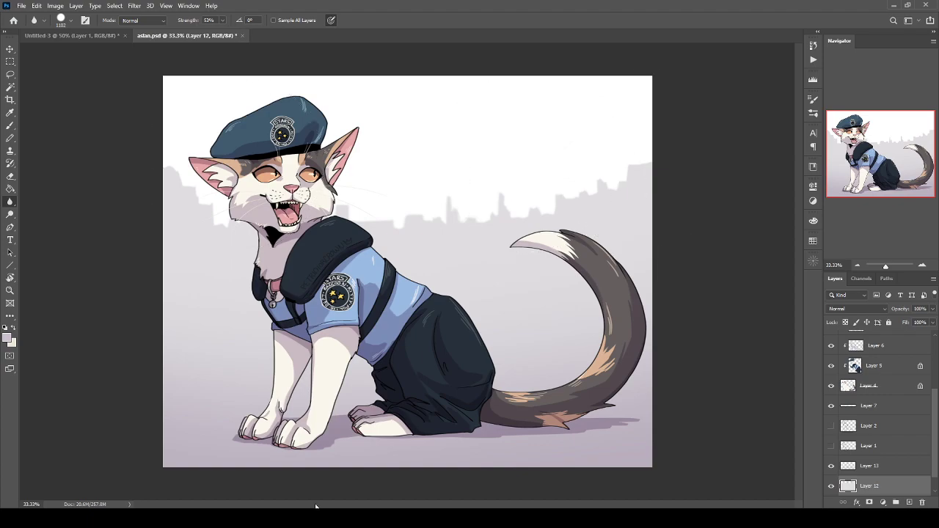
Fade the skyline behind the cat with a large soft eraser at full layer opacity, and save the illustration.
click(916, 317)
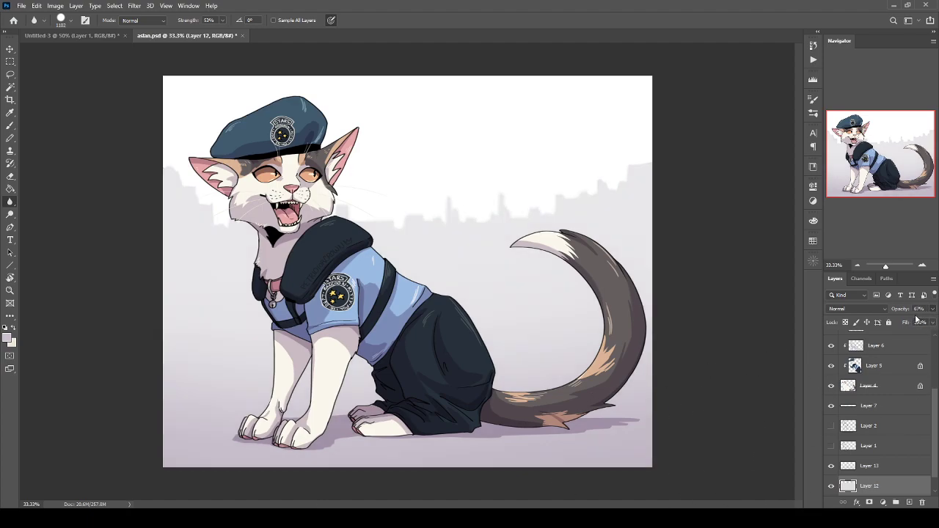
drag(918, 318, 937, 318)
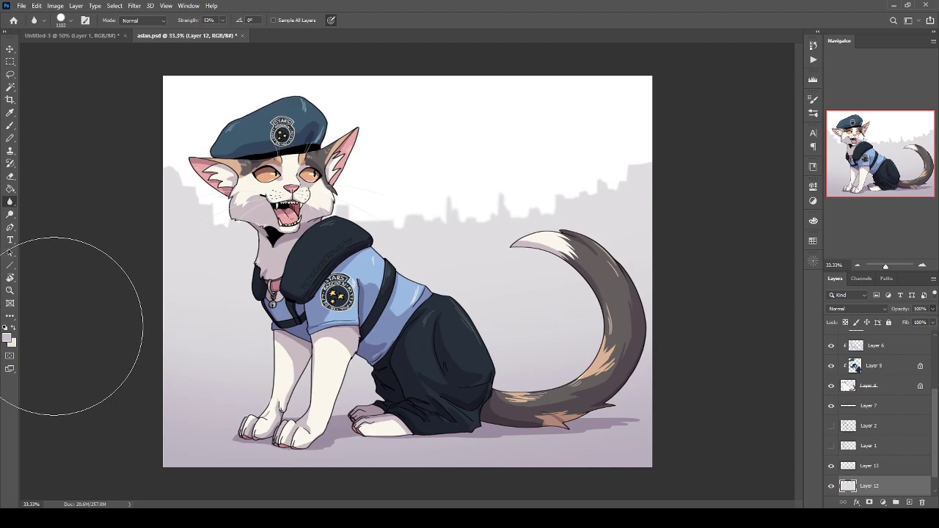
key(e)
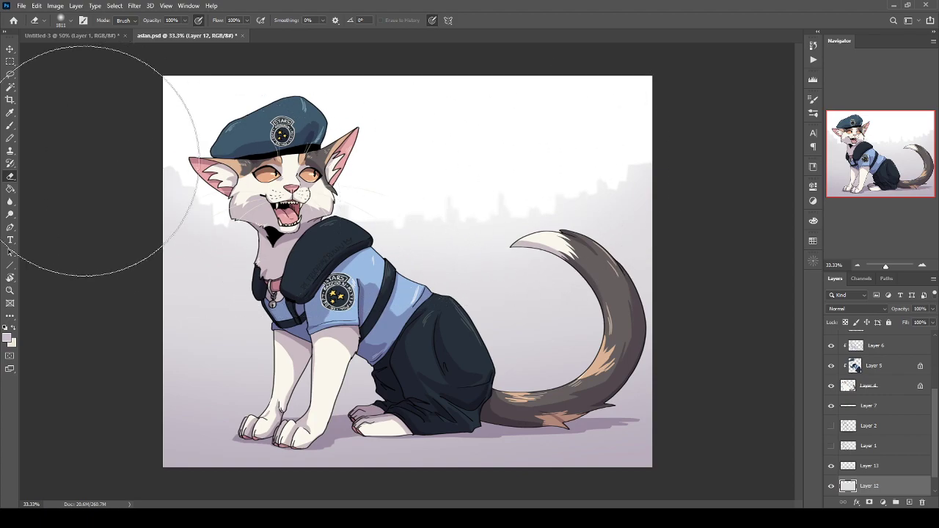
key(ctrl+s)
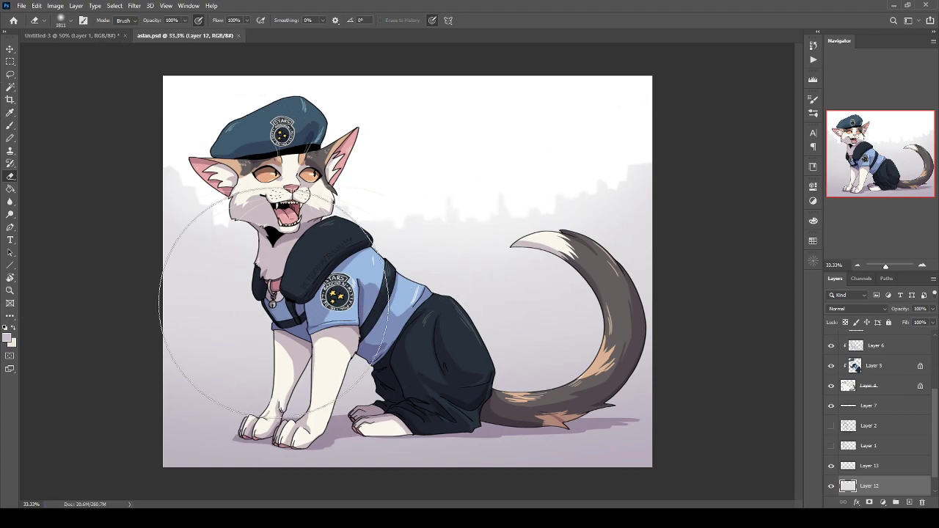
key(ctrl+plus)
key(ctrl+minus)
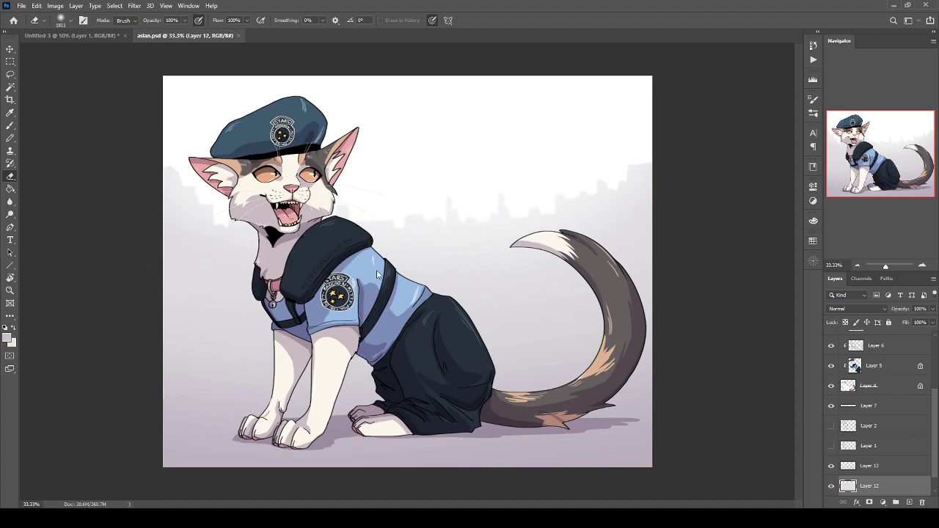
key(ctrl+s)
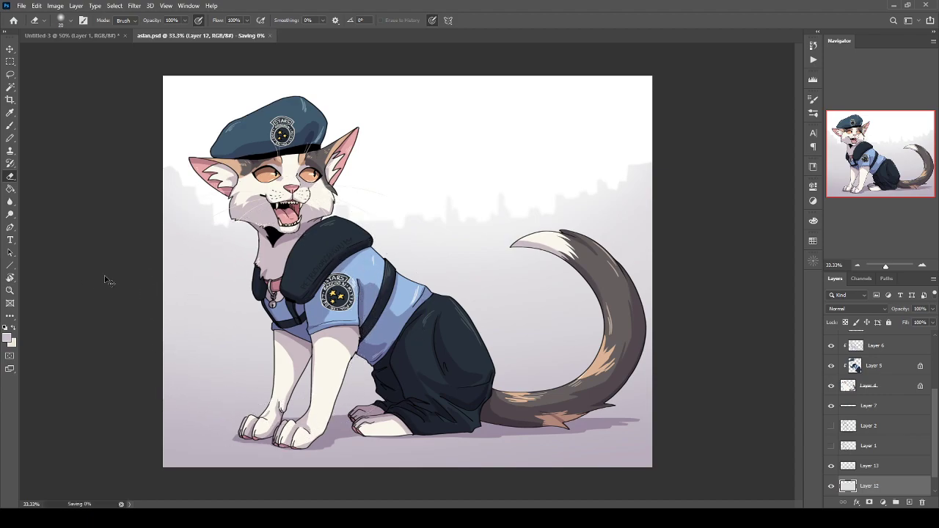
Add a new layer above all others and set up a small brush with white for signing on the trousers.
scroll(921, 396, up, 3)
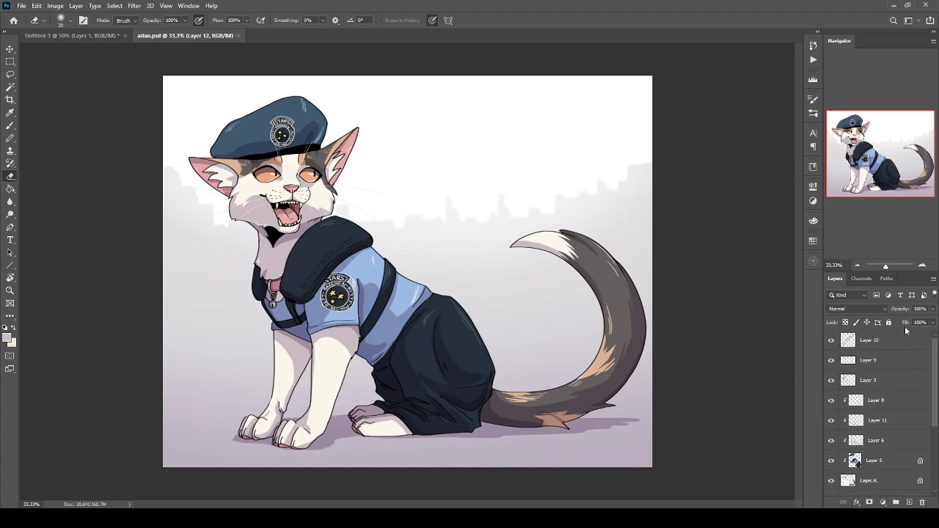
click(892, 340)
click(910, 502)
key(d)
key(x)
key(ctrl+plus)
key(ctrl+plus)
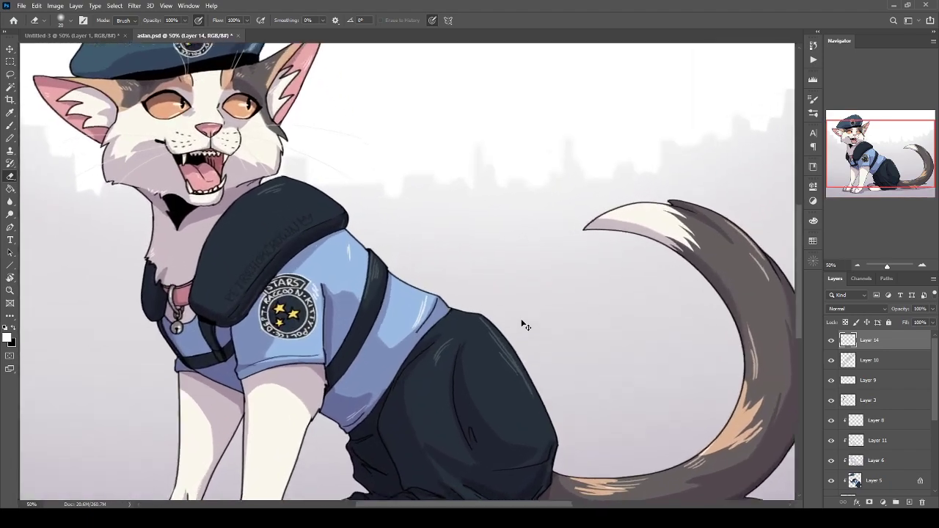
key(b)
key(ctrl+plus)
drag(324, 354, 271, 230)
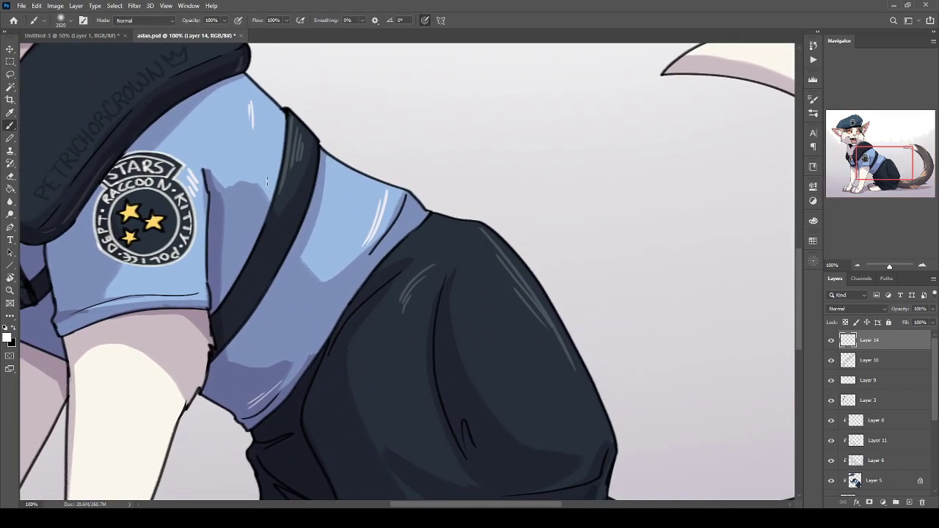
right_click(367, 277)
click(387, 222)
key(period)
drag(348, 392, 323, 186)
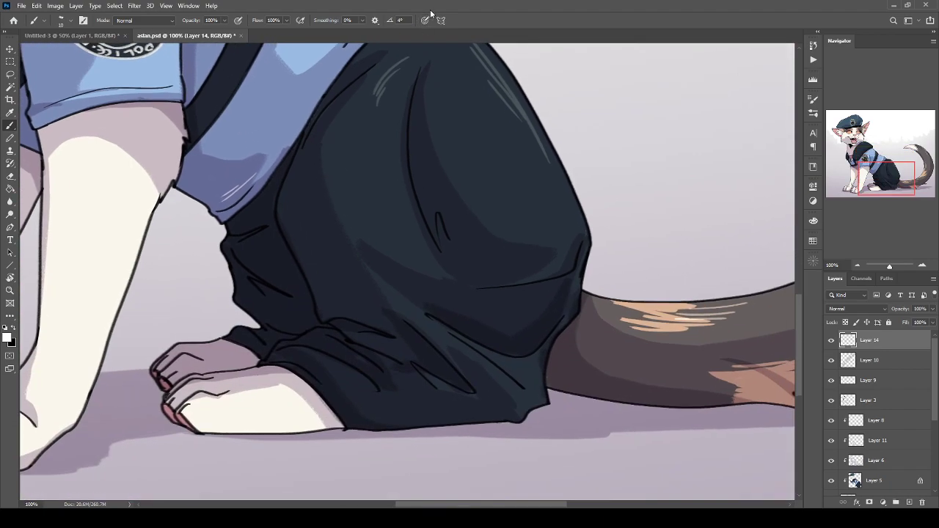
Hand-letter the artist's handle in white across the cat's dark trousers.
key(ctrl+plus)
mouse_move(254, 269)
mouse_down()
mouse_move(259, 281)
mouse_move(250, 281)
mouse_up()
mouse_move(264, 267)
mouse_down()
mouse_move(264, 297)
mouse_move(315, 297)
mouse_up()
drag(332, 265, 336, 298)
mouse_move(323, 281)
mouse_down()
mouse_move(368, 283)
mouse_move(376, 297)
mouse_up()
drag(393, 286, 390, 297)
drag(403, 260, 402, 297)
drag(402, 287, 438, 289)
mouse_move(442, 296)
mouse_down()
mouse_move(466, 273)
mouse_move(486, 295)
mouse_move(512, 274)
mouse_up()
drag(527, 274, 546, 274)
drag(546, 275, 568, 269)
drag(567, 288, 588, 285)
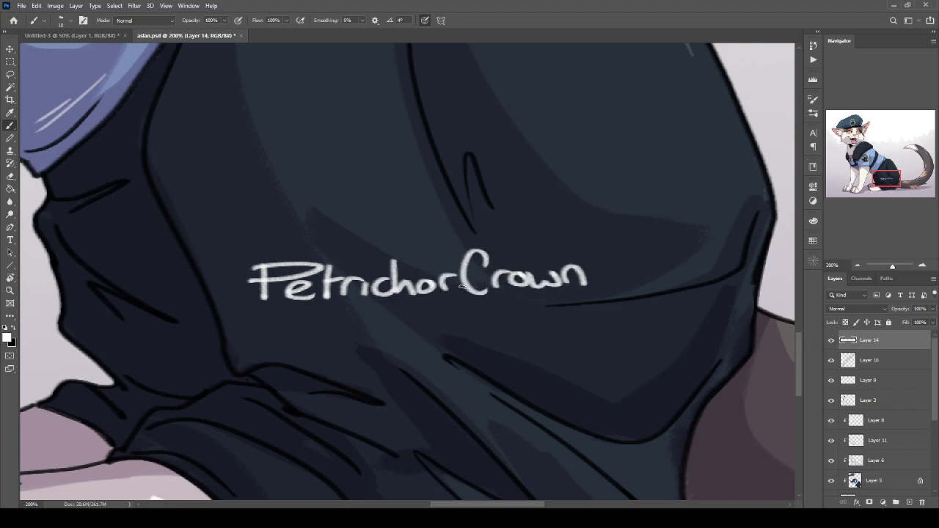
Add the handwritten line "Do Not Repost" beneath the signature and a small crown at its end.
click(369, 268)
drag(512, 298, 423, 307)
mouse_move(489, 246)
mouse_down()
mouse_move(517, 271)
mouse_move(513, 250)
mouse_move(485, 236)
mouse_up()
drag(217, 325, 219, 339)
mouse_move(276, 329)
mouse_down()
mouse_move(266, 332)
mouse_move(306, 336)
mouse_move(283, 338)
mouse_move(321, 326)
mouse_move(336, 336)
mouse_up()
mouse_move(325, 323)
mouse_down()
mouse_move(349, 315)
mouse_move(385, 326)
mouse_move(397, 344)
mouse_move(420, 324)
mouse_move(443, 324)
mouse_up()
drag(452, 316, 448, 327)
mouse_move(461, 310)
mouse_down()
mouse_move(460, 327)
mouse_move(466, 316)
mouse_up()
key(ctrl+minus)
key(ctrl+minus)
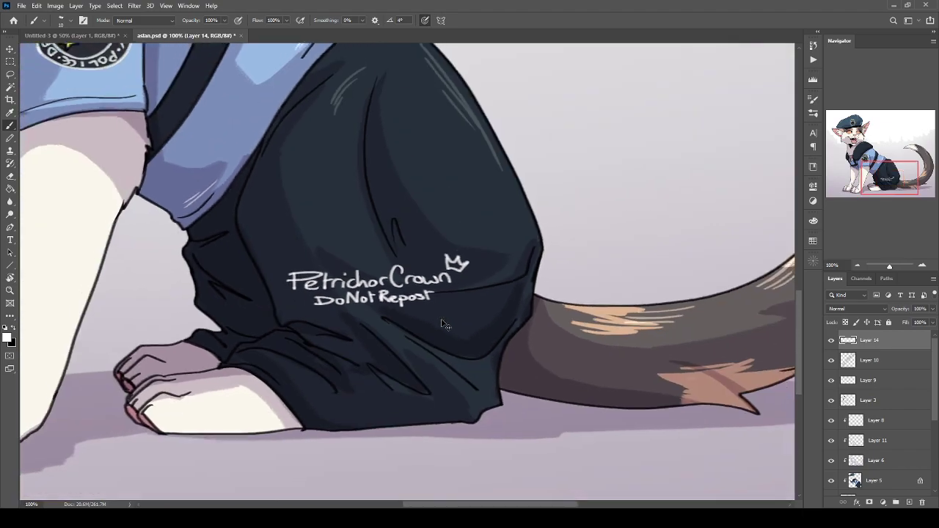
Move the signature down over the trouser hem and the base of the tail.
key(ctrl+t)
drag(377, 294, 455, 355)
key(Return)
key(ctrl+minus)
key(ctrl+minus)
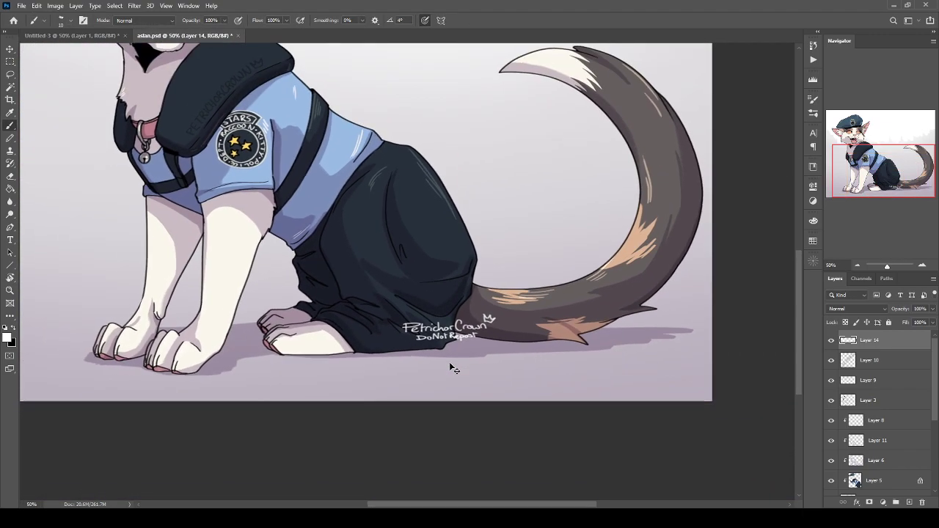
Reduce the signature layer's opacity to 28% and save the illustration.
click(933, 309)
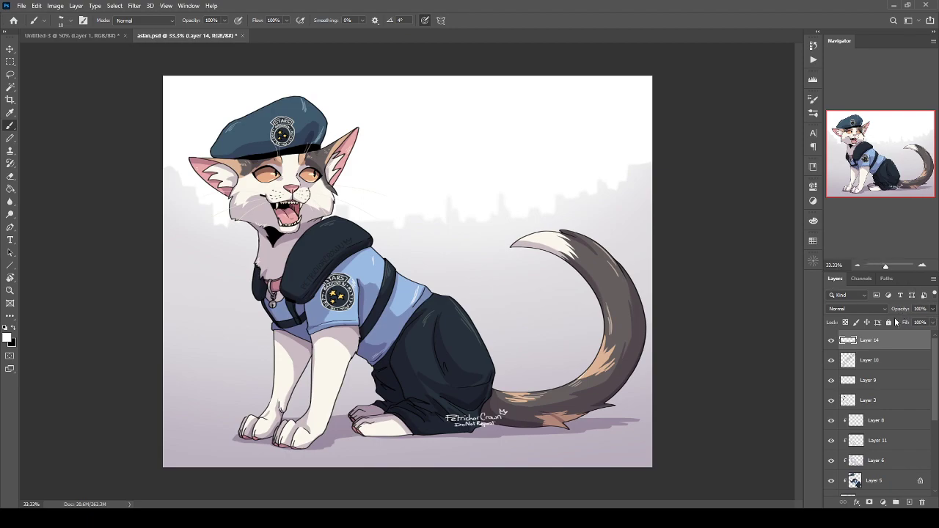
click(900, 320)
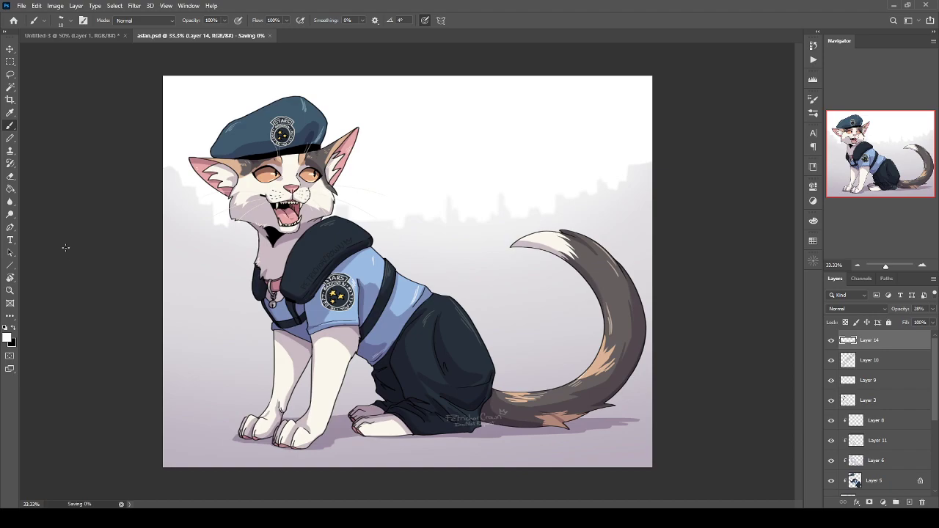
key(ctrl+Tab)
key(ctrl+Tab)
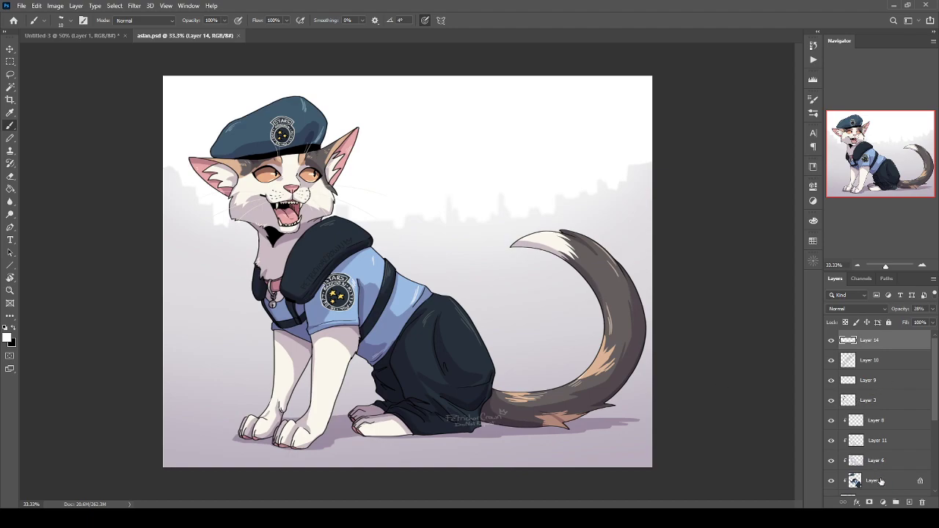
Add a Brightness/Contrast adjustment layer above the artwork, compare the image with and without it, and save the illustration.
click(877, 360)
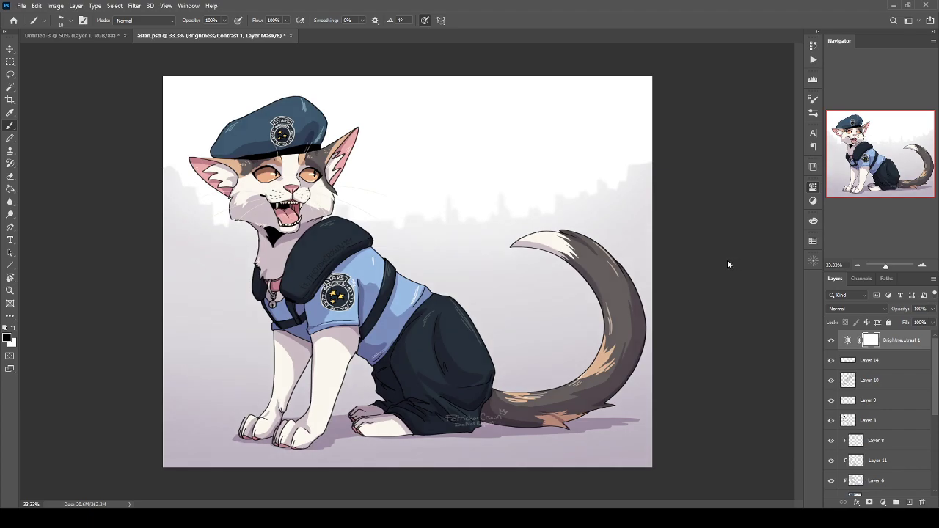
drag(737, 237, 728, 242)
click(830, 340)
click(828, 340)
click(827, 340)
click(826, 339)
key(ctrl+s)
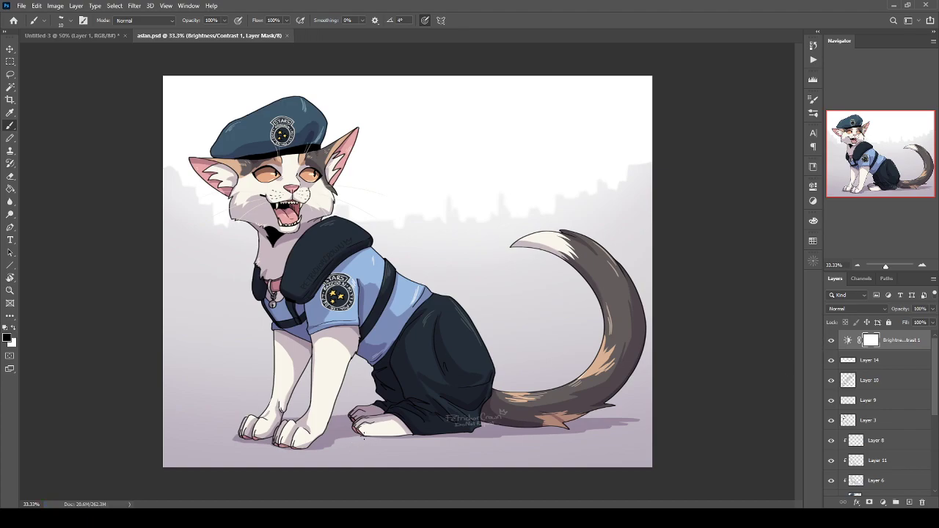